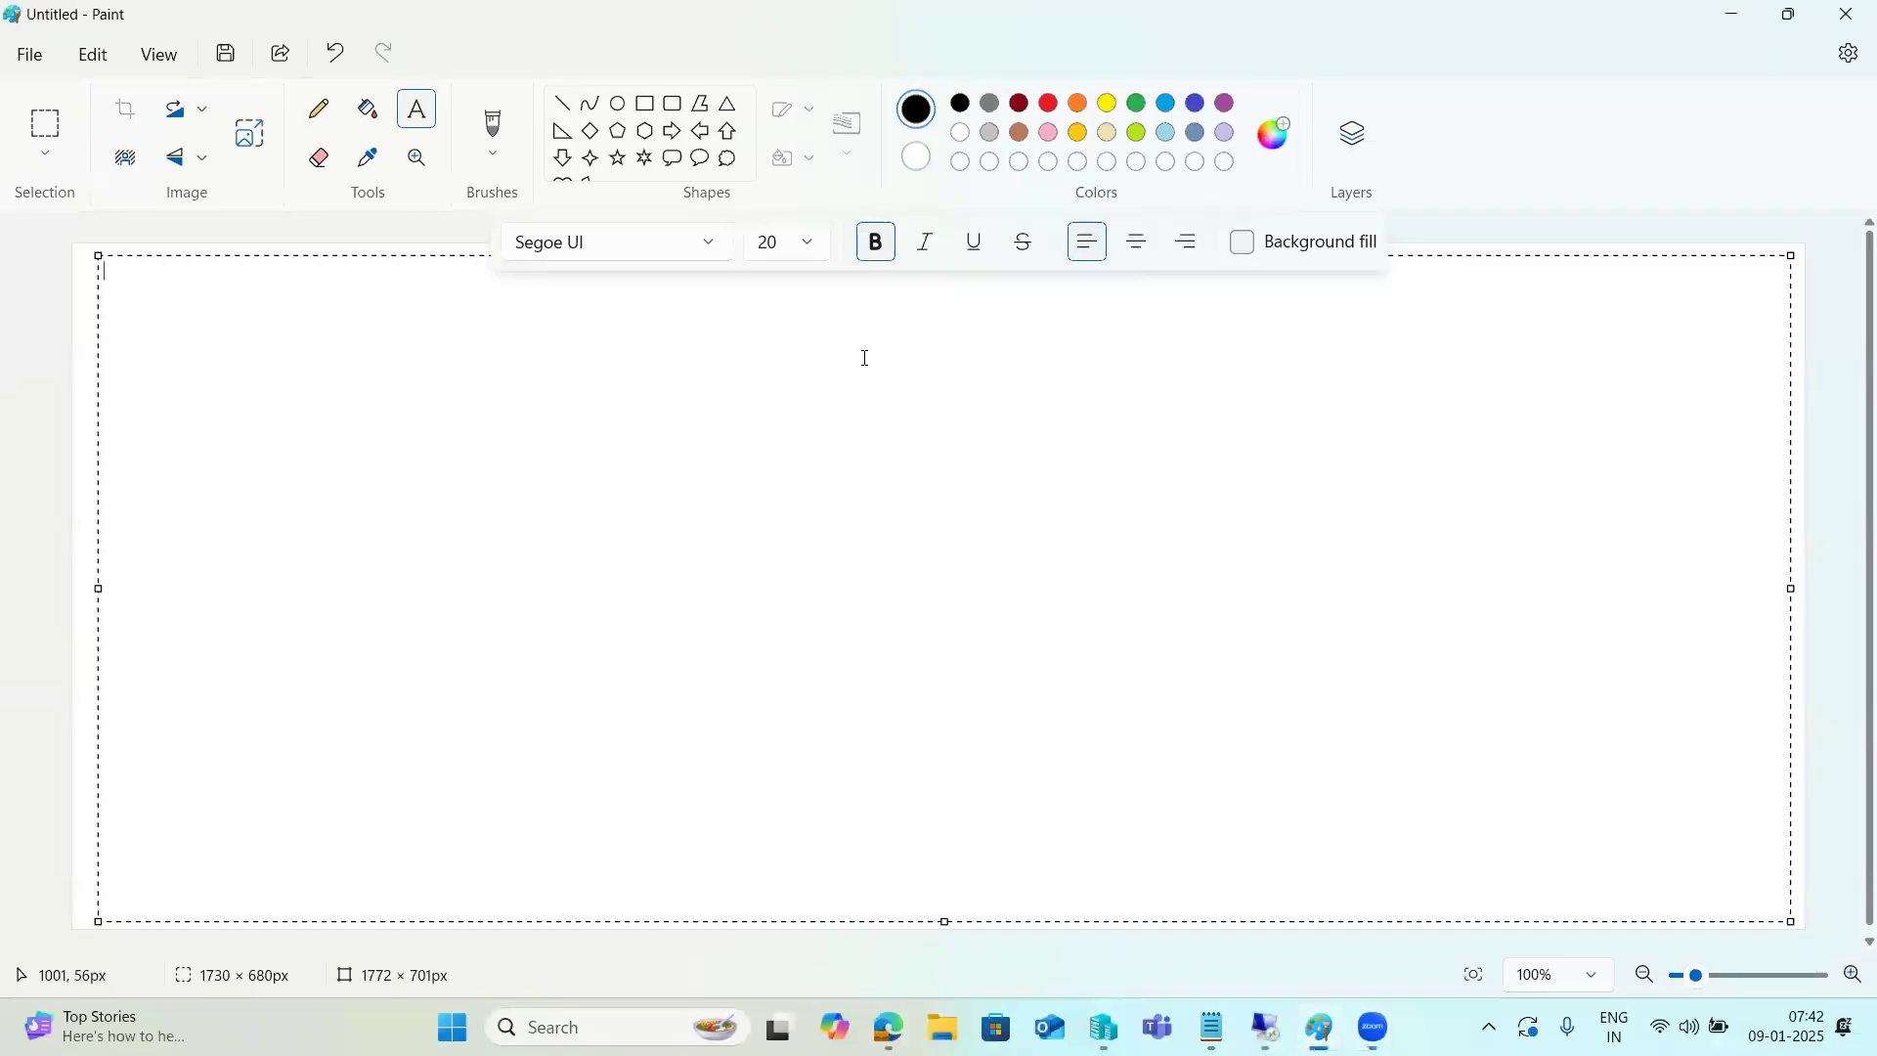
Write ST01 to ST05 in the Paint note, tagging ST04 with DBACOCKPIT, then switch to the SAP session
text(ST01 ST02 ST03 )
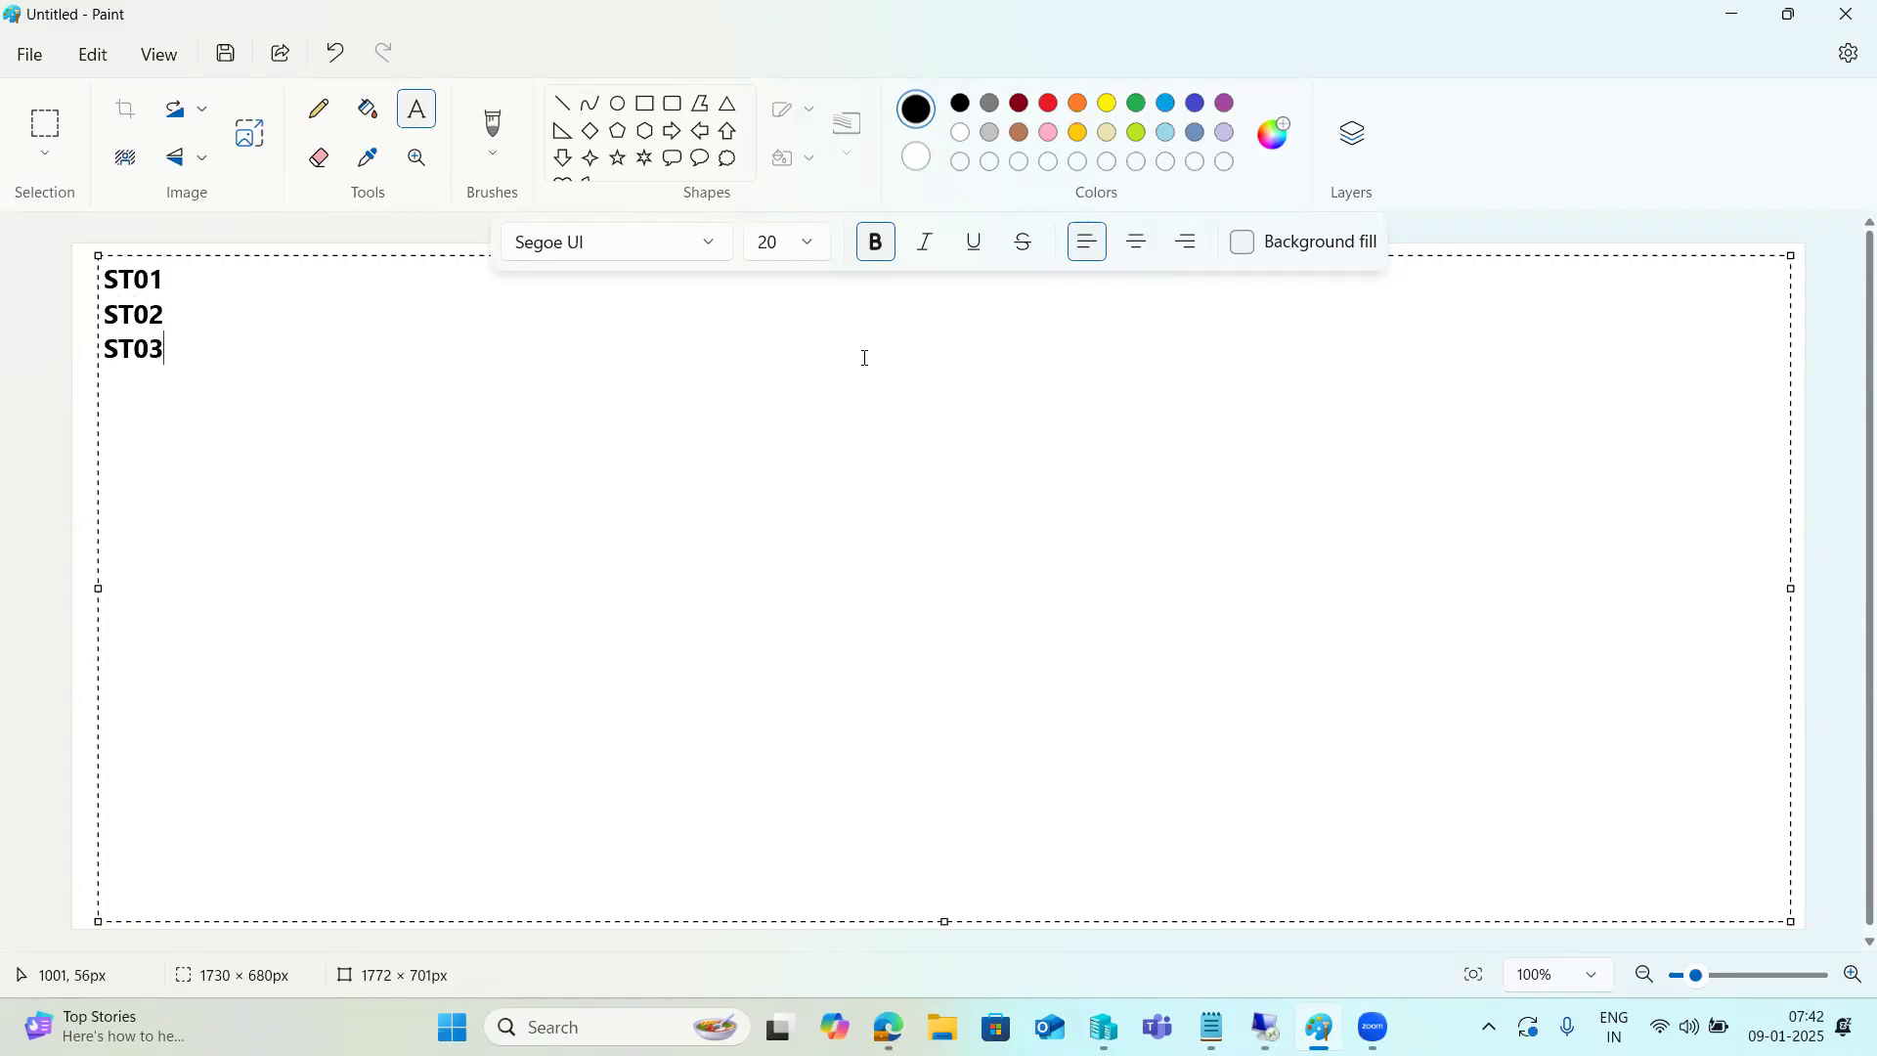
text(S)
text(T04 ---DBACOCKPIT)
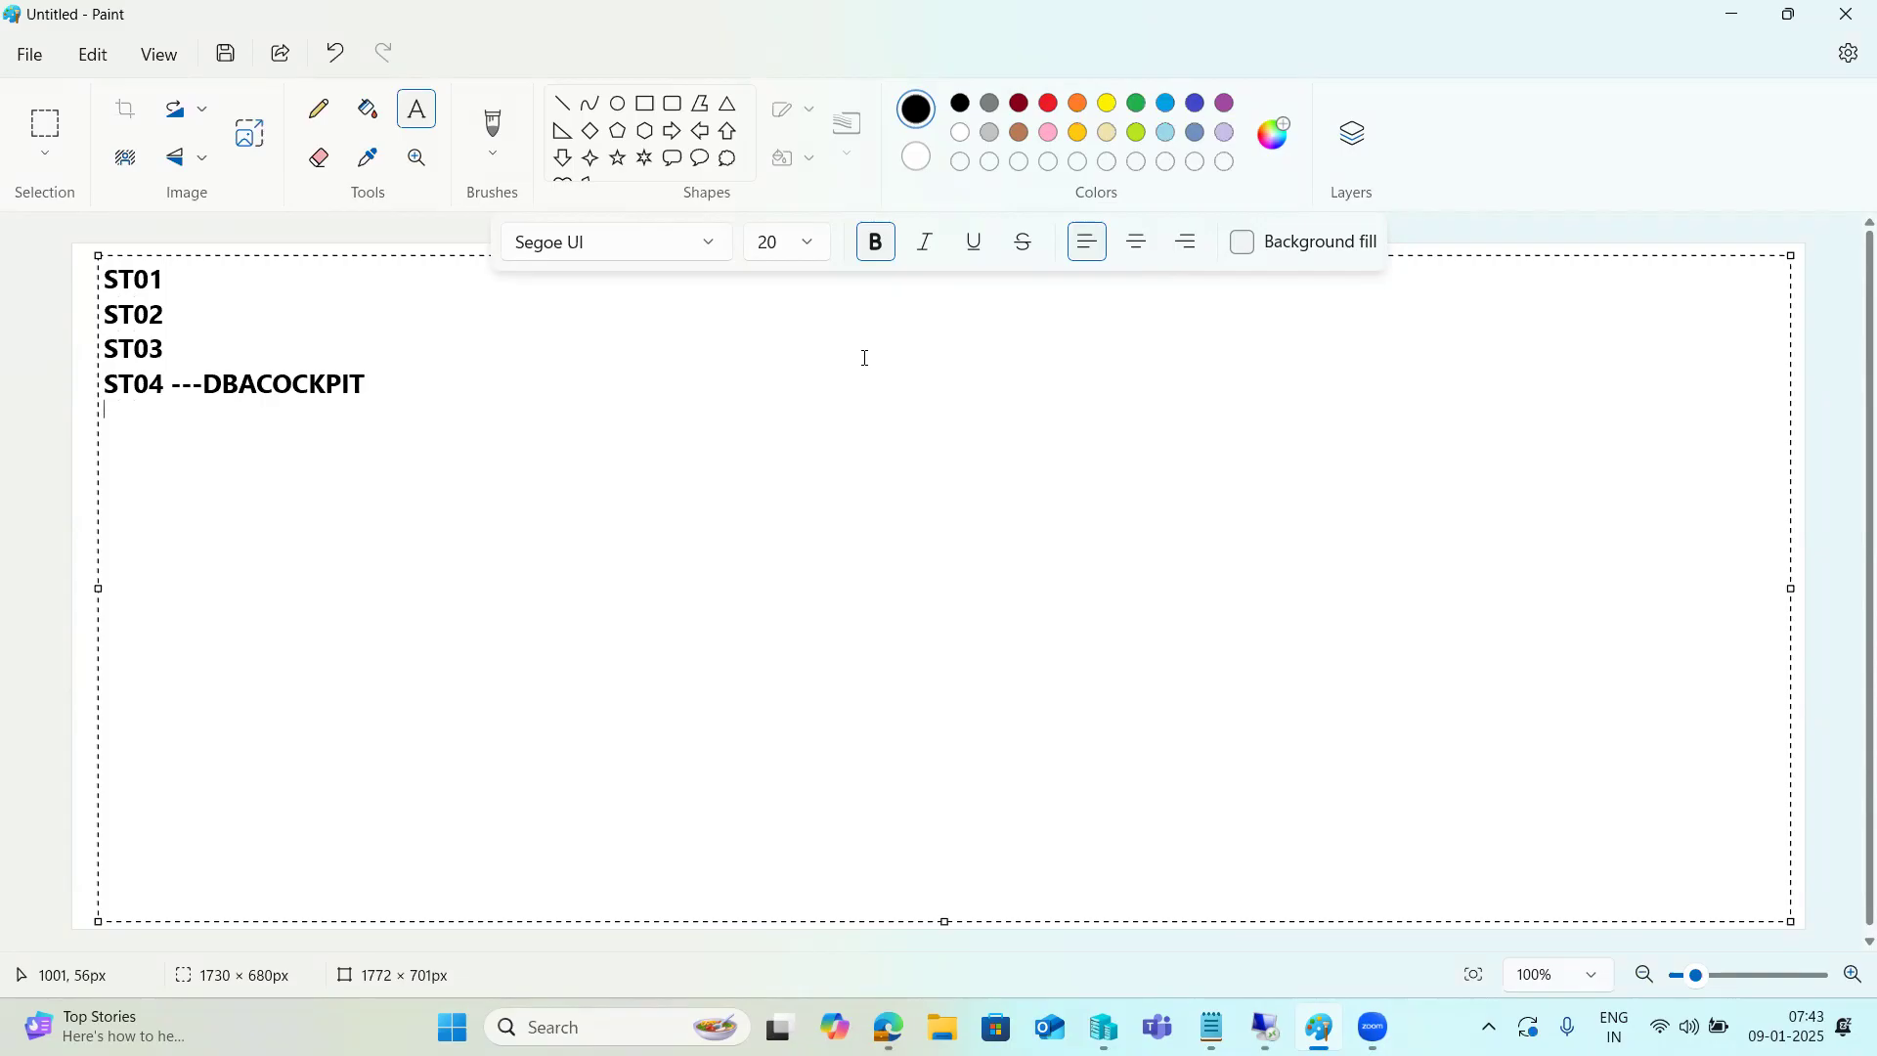
key(Return)
text(ST05 -)
key(alt+Tab)
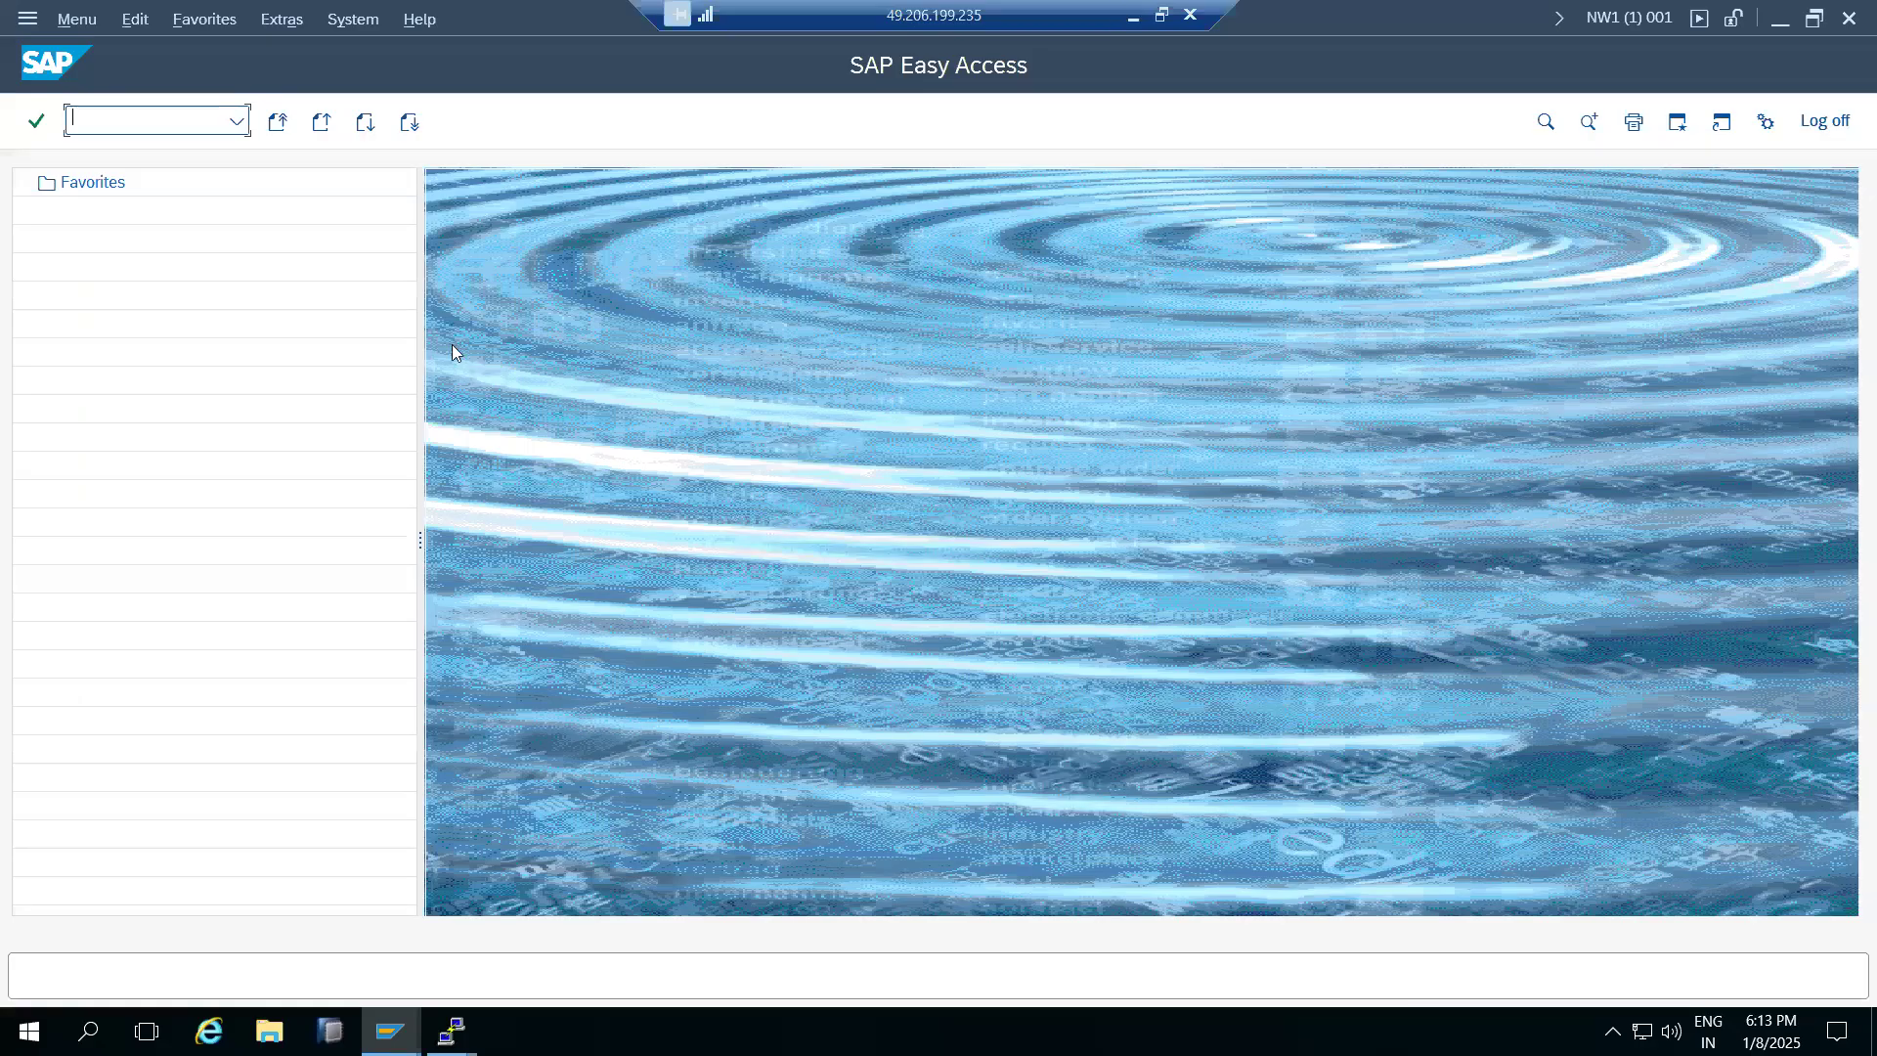
Open the ST05 Performance Trace screen from the command field, passing through and leaving ST01 System Trace
text(st05)
key(Return)
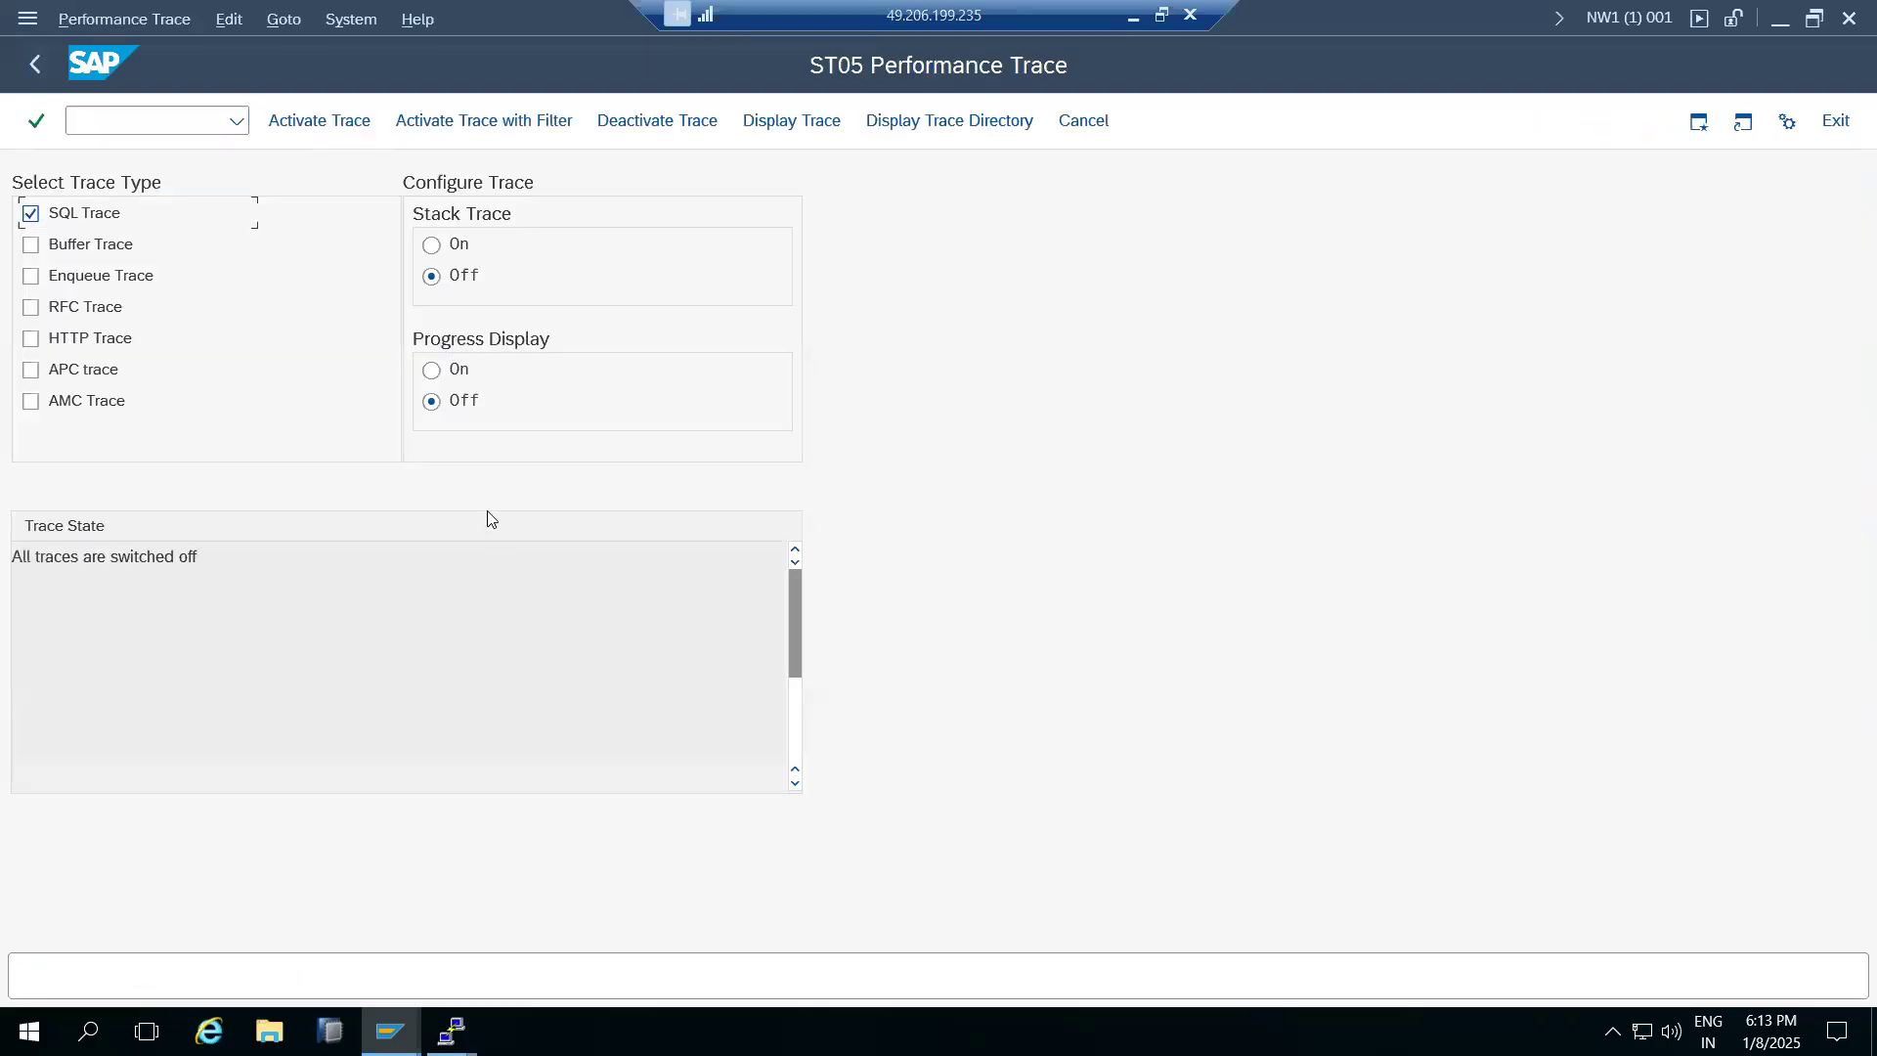
click(32, 70)
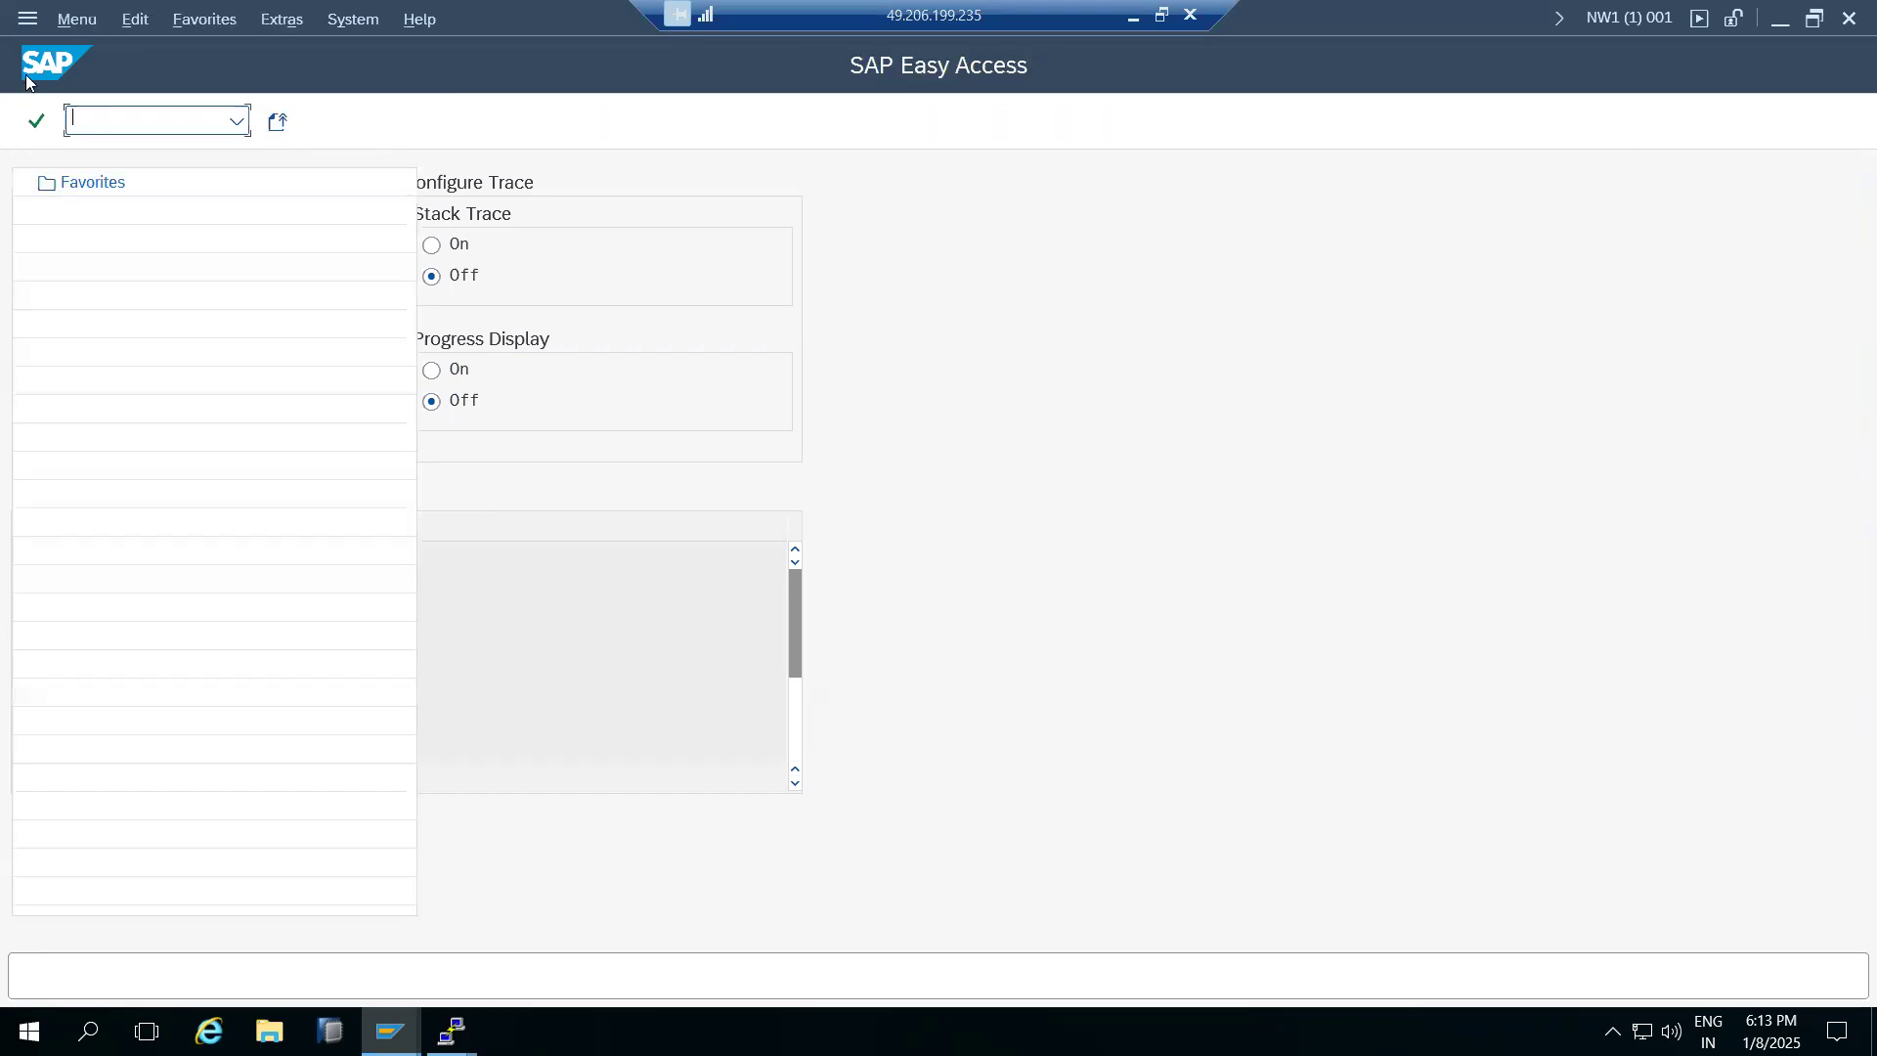
text(st05)
key(Return)
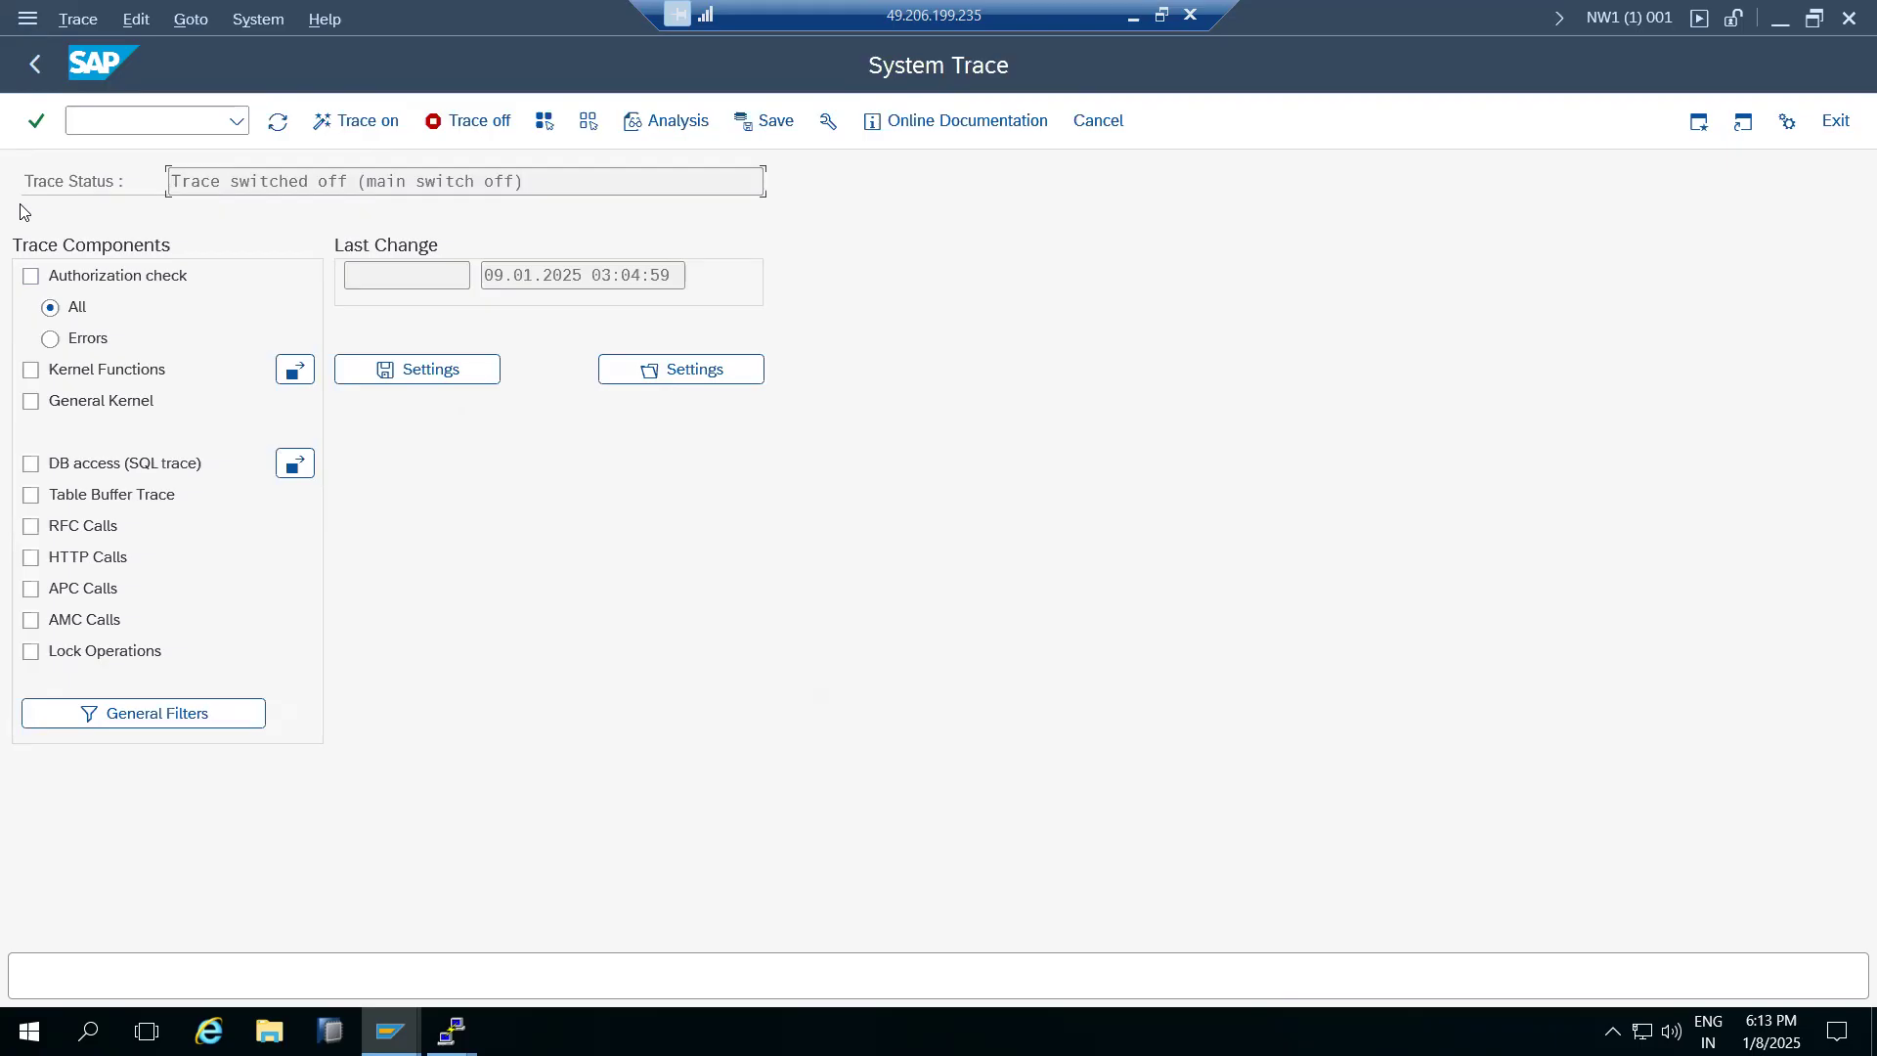
click(34, 63)
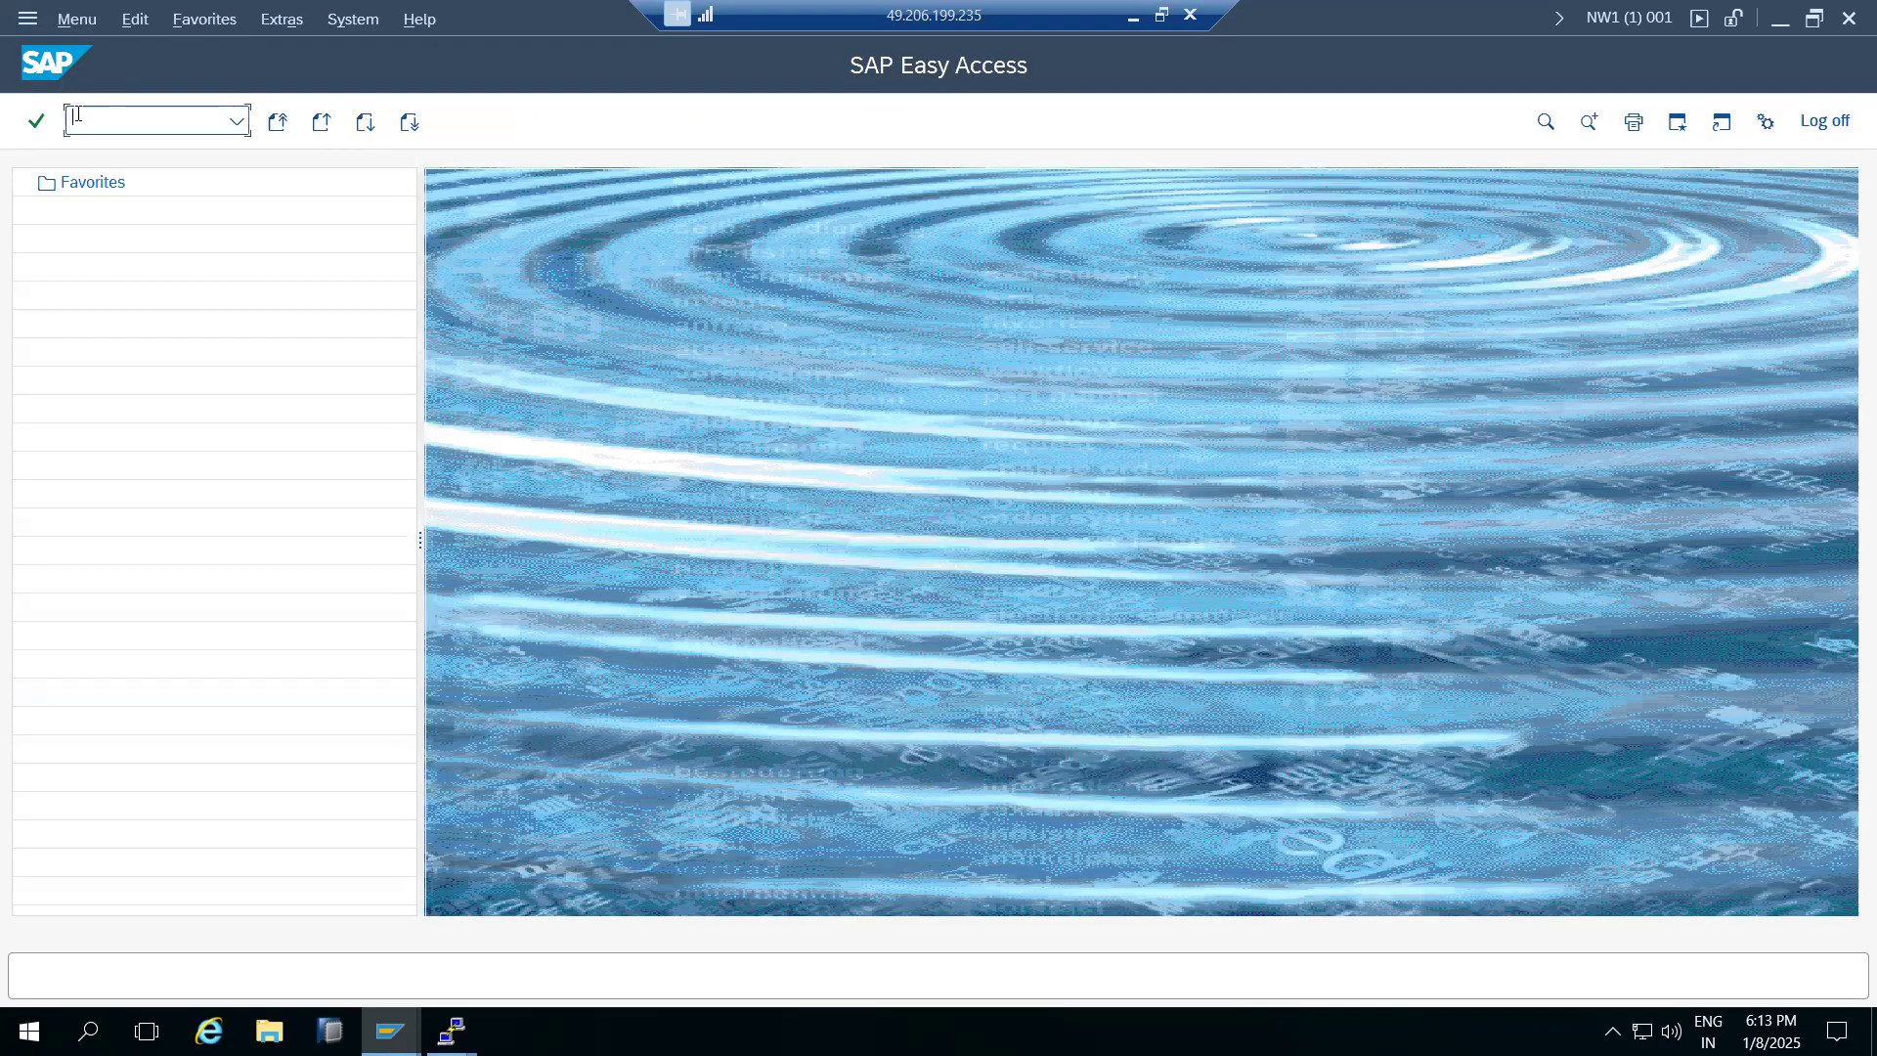
text(5)
key(Return)
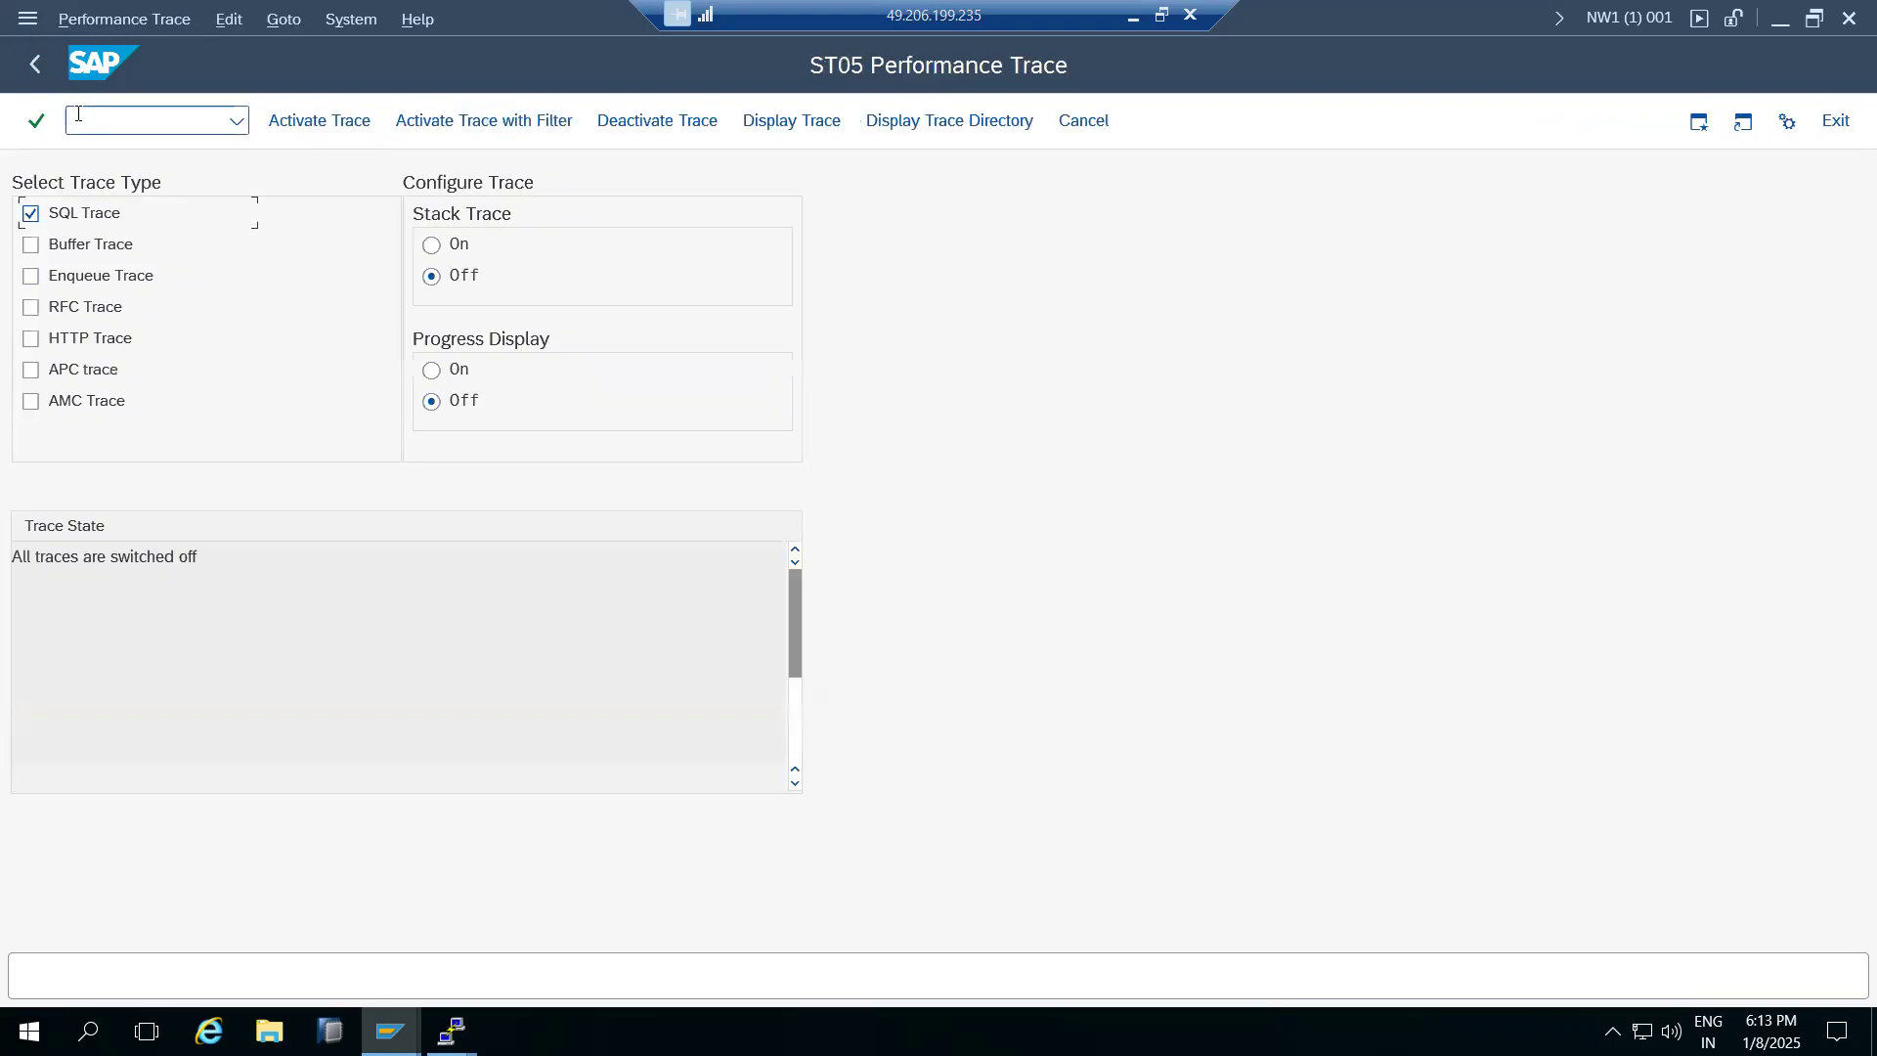
Tick the Buffer, Enqueue, RFC, HTTP, APC and AMC trace types
click(32, 246)
click(31, 277)
click(32, 308)
click(31, 339)
click(31, 371)
click(31, 402)
Activate the trace for user BASIS, deactivate it, then open Display Trace filter conditions
click(314, 118)
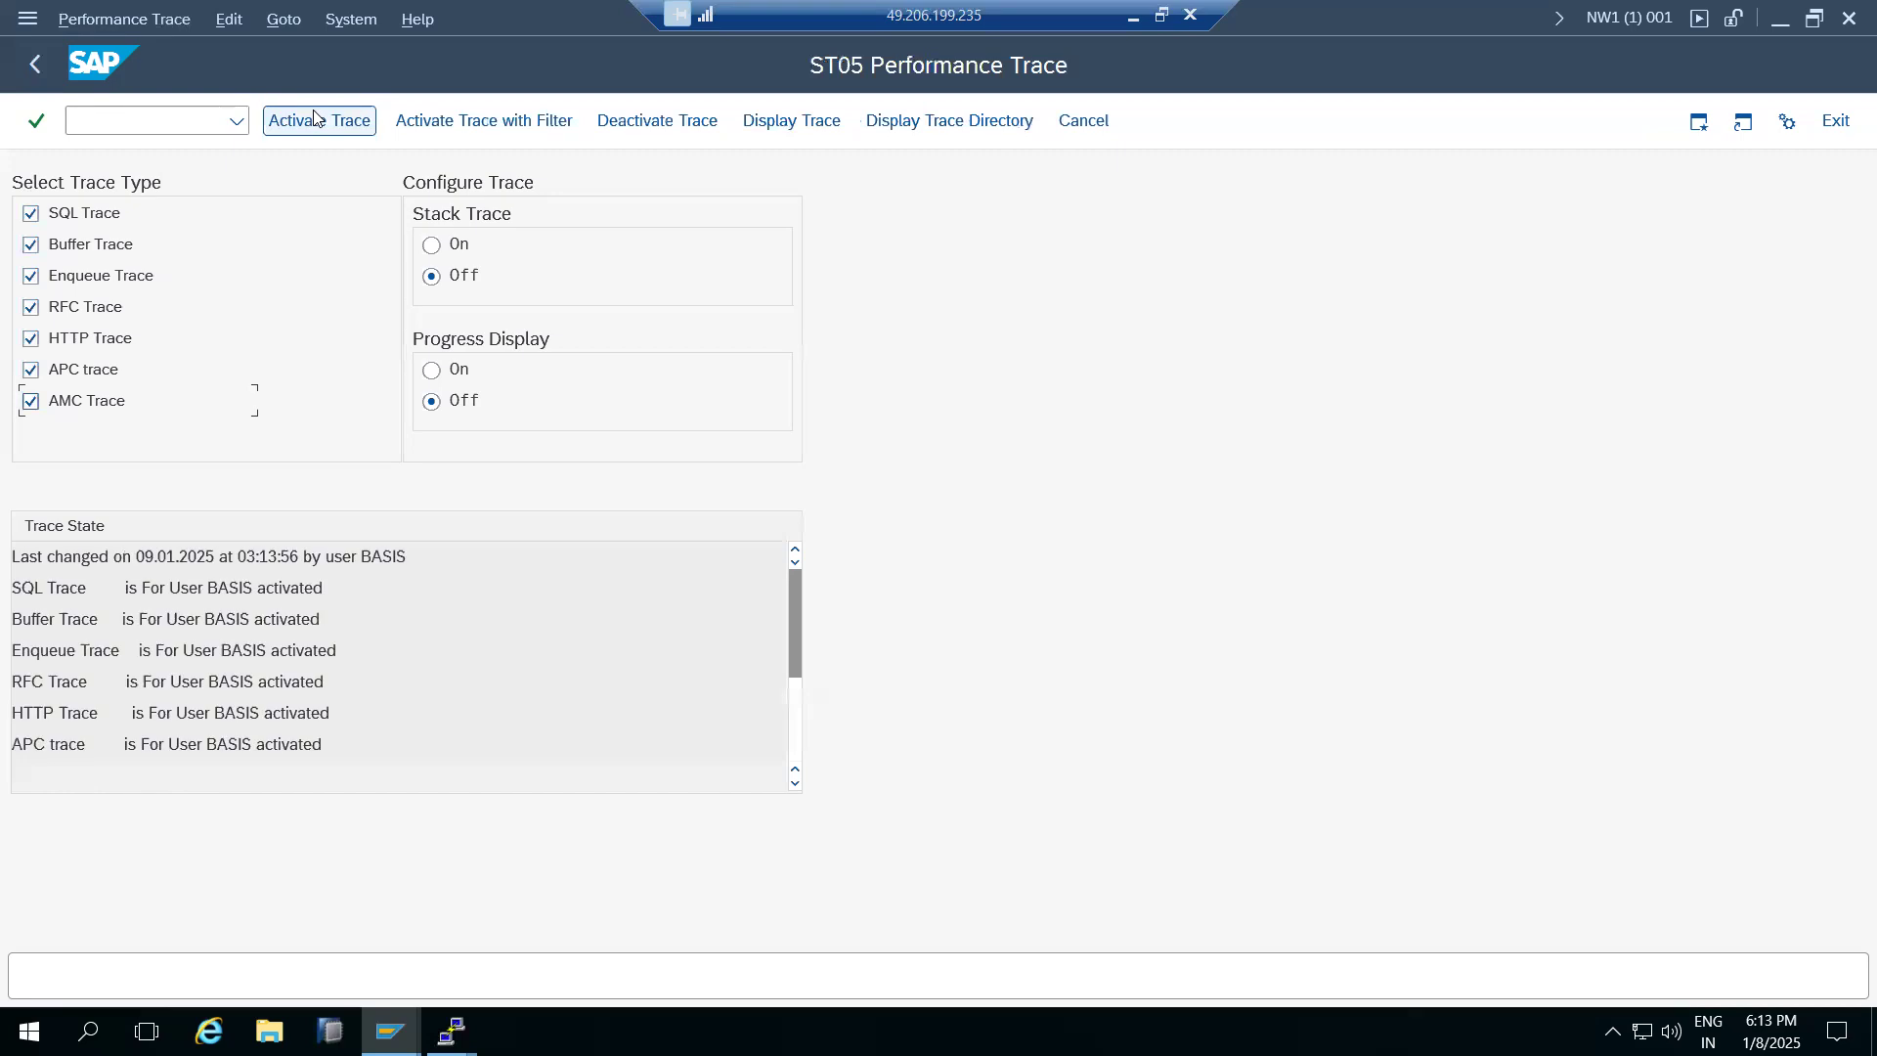
mouse_move(392, 1007)
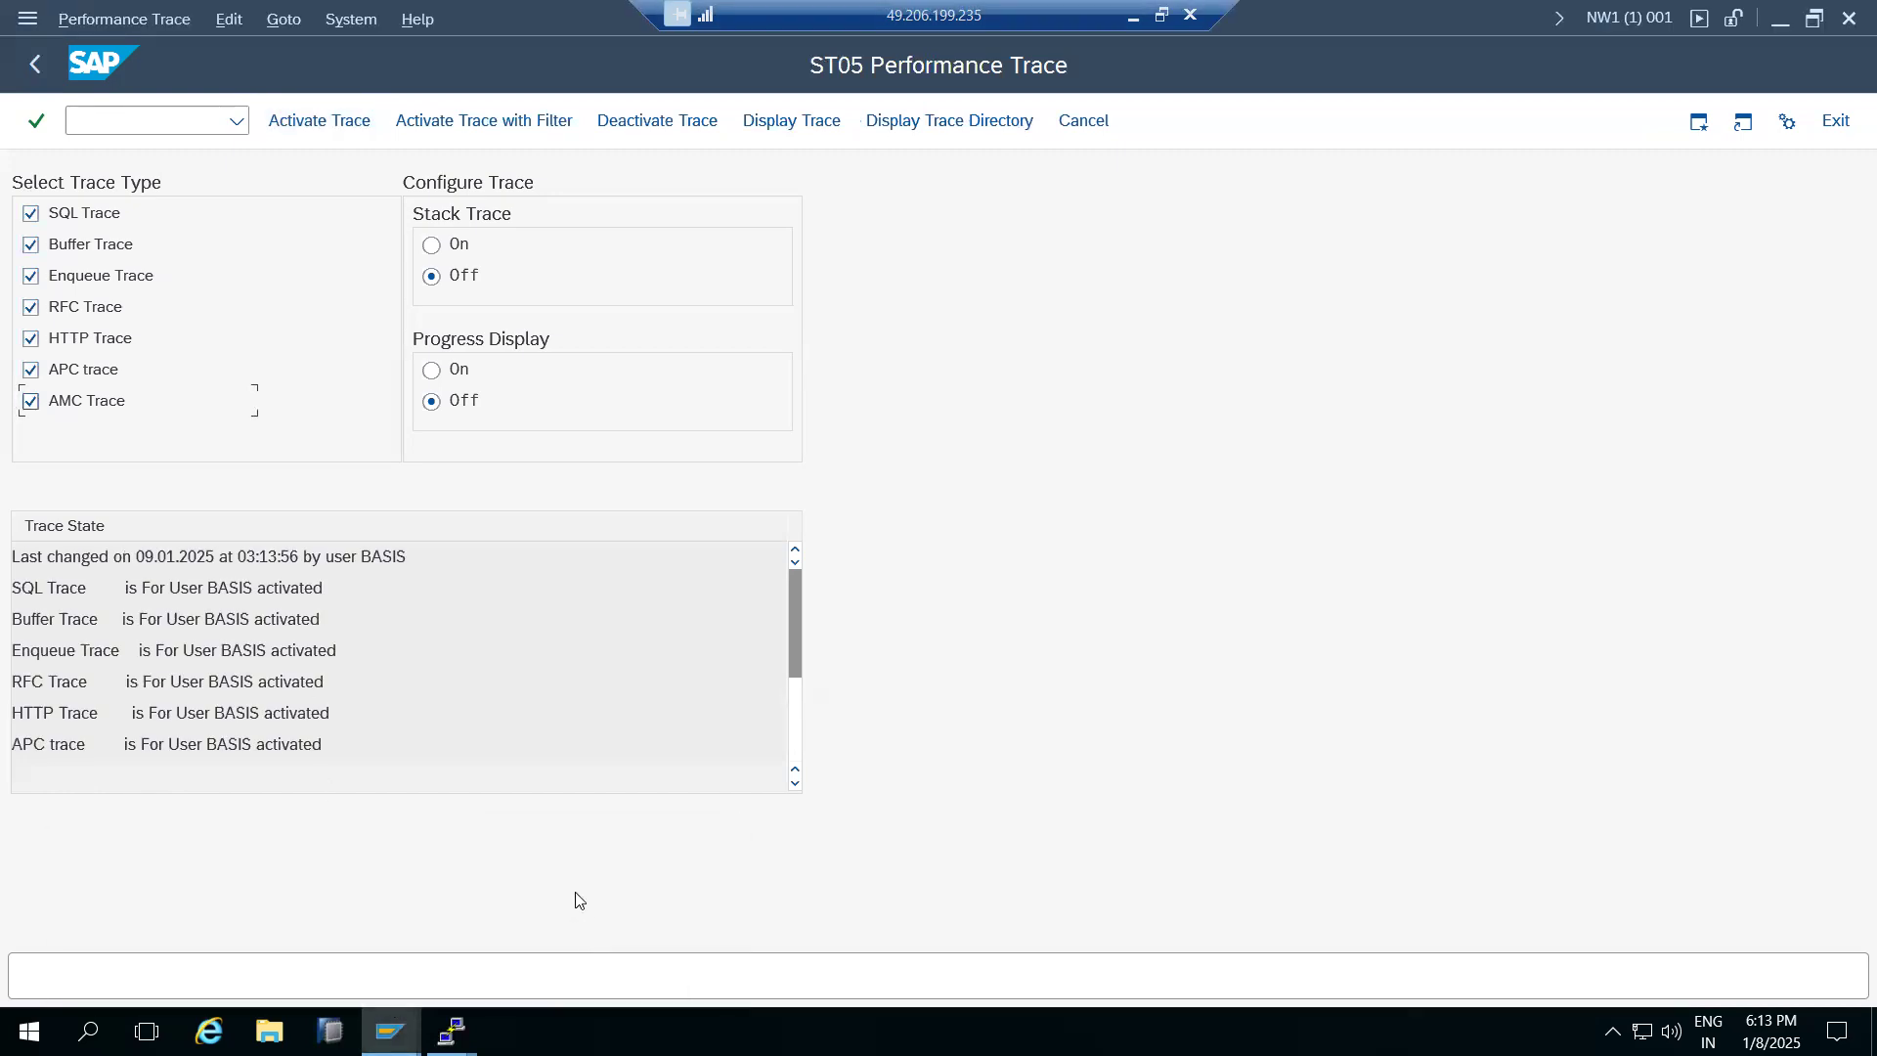
click(622, 133)
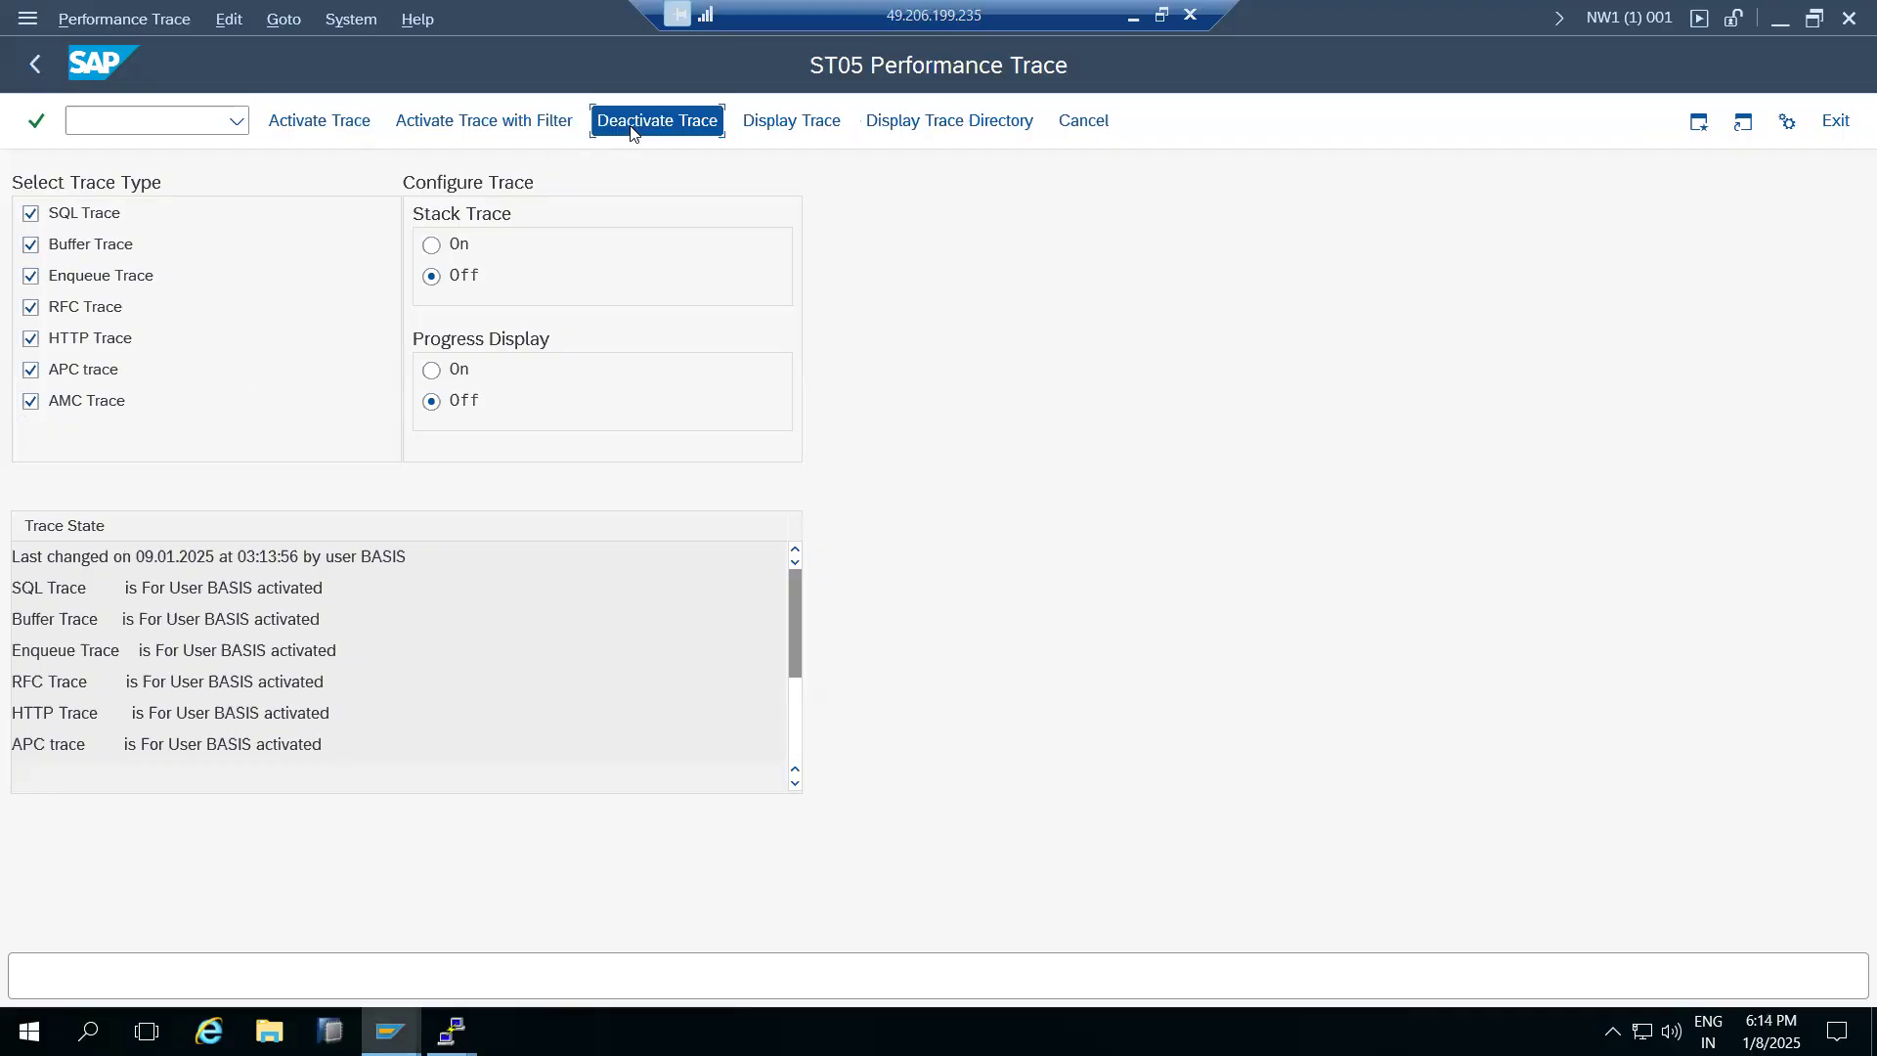
click(773, 128)
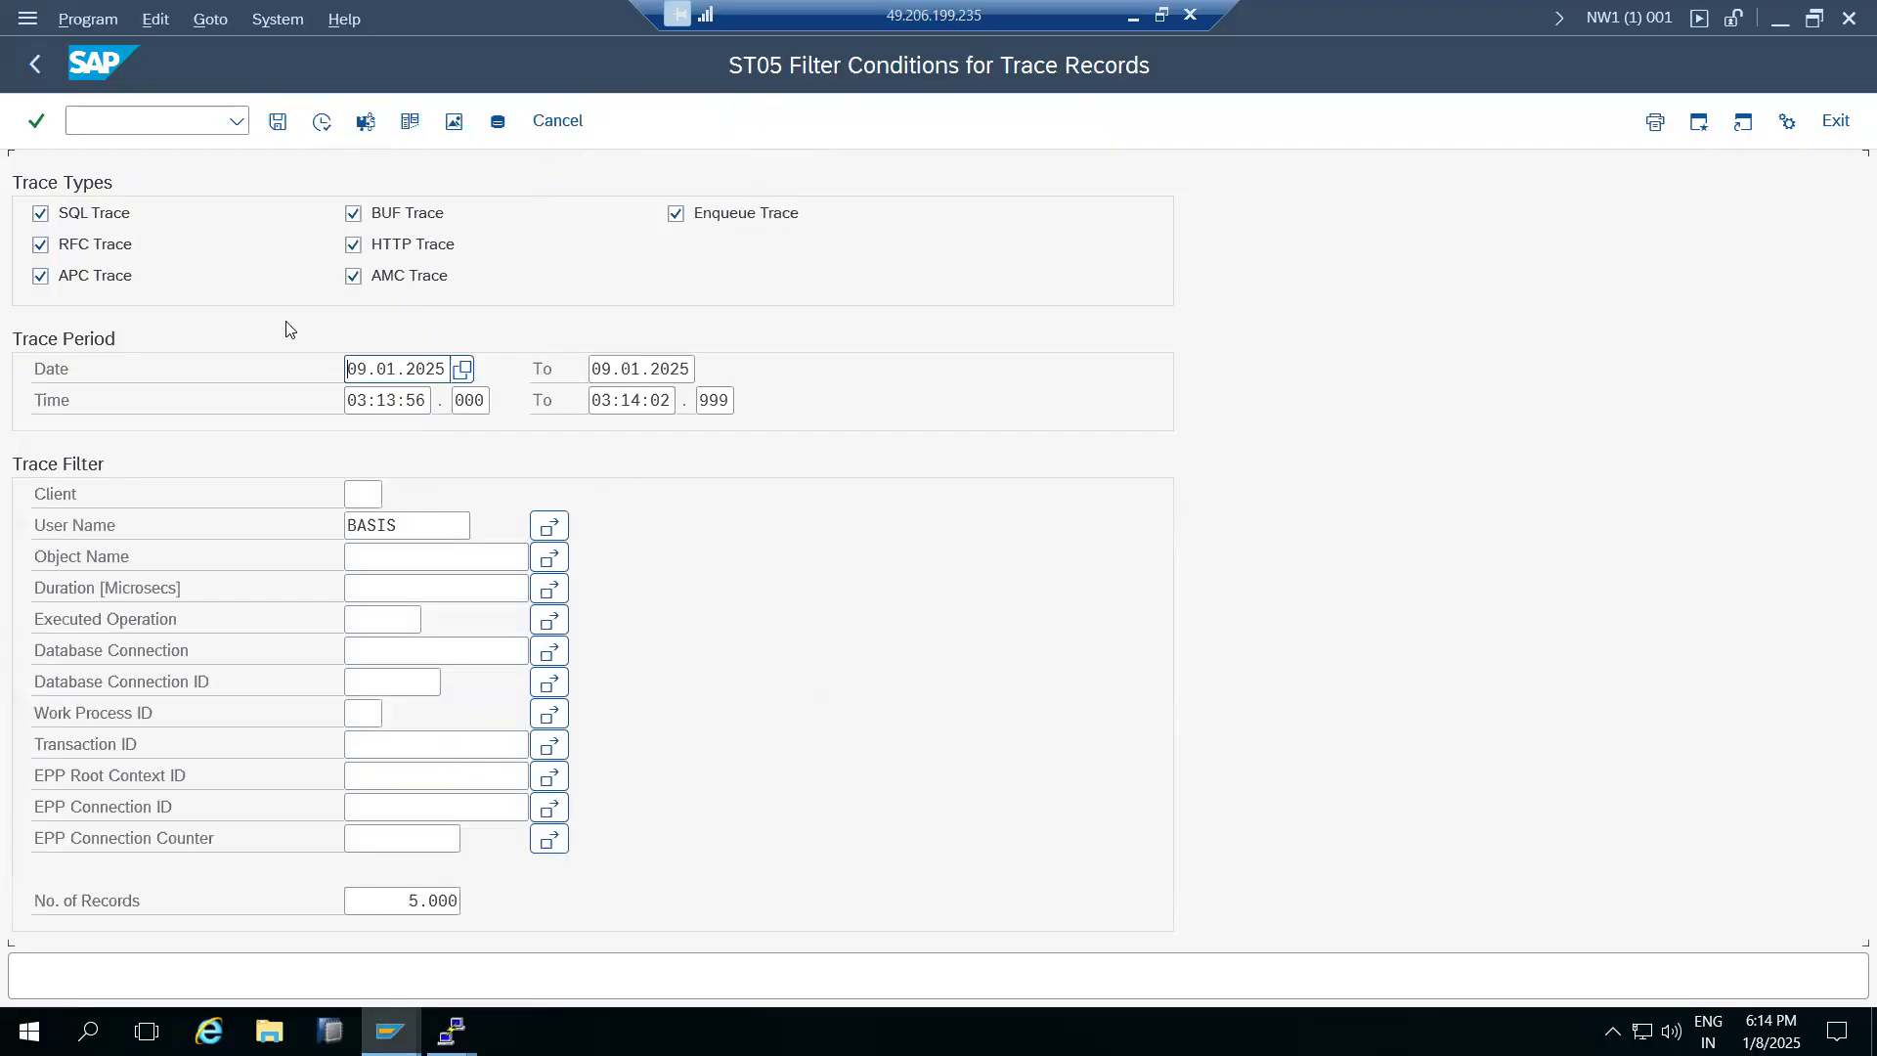
click(325, 128)
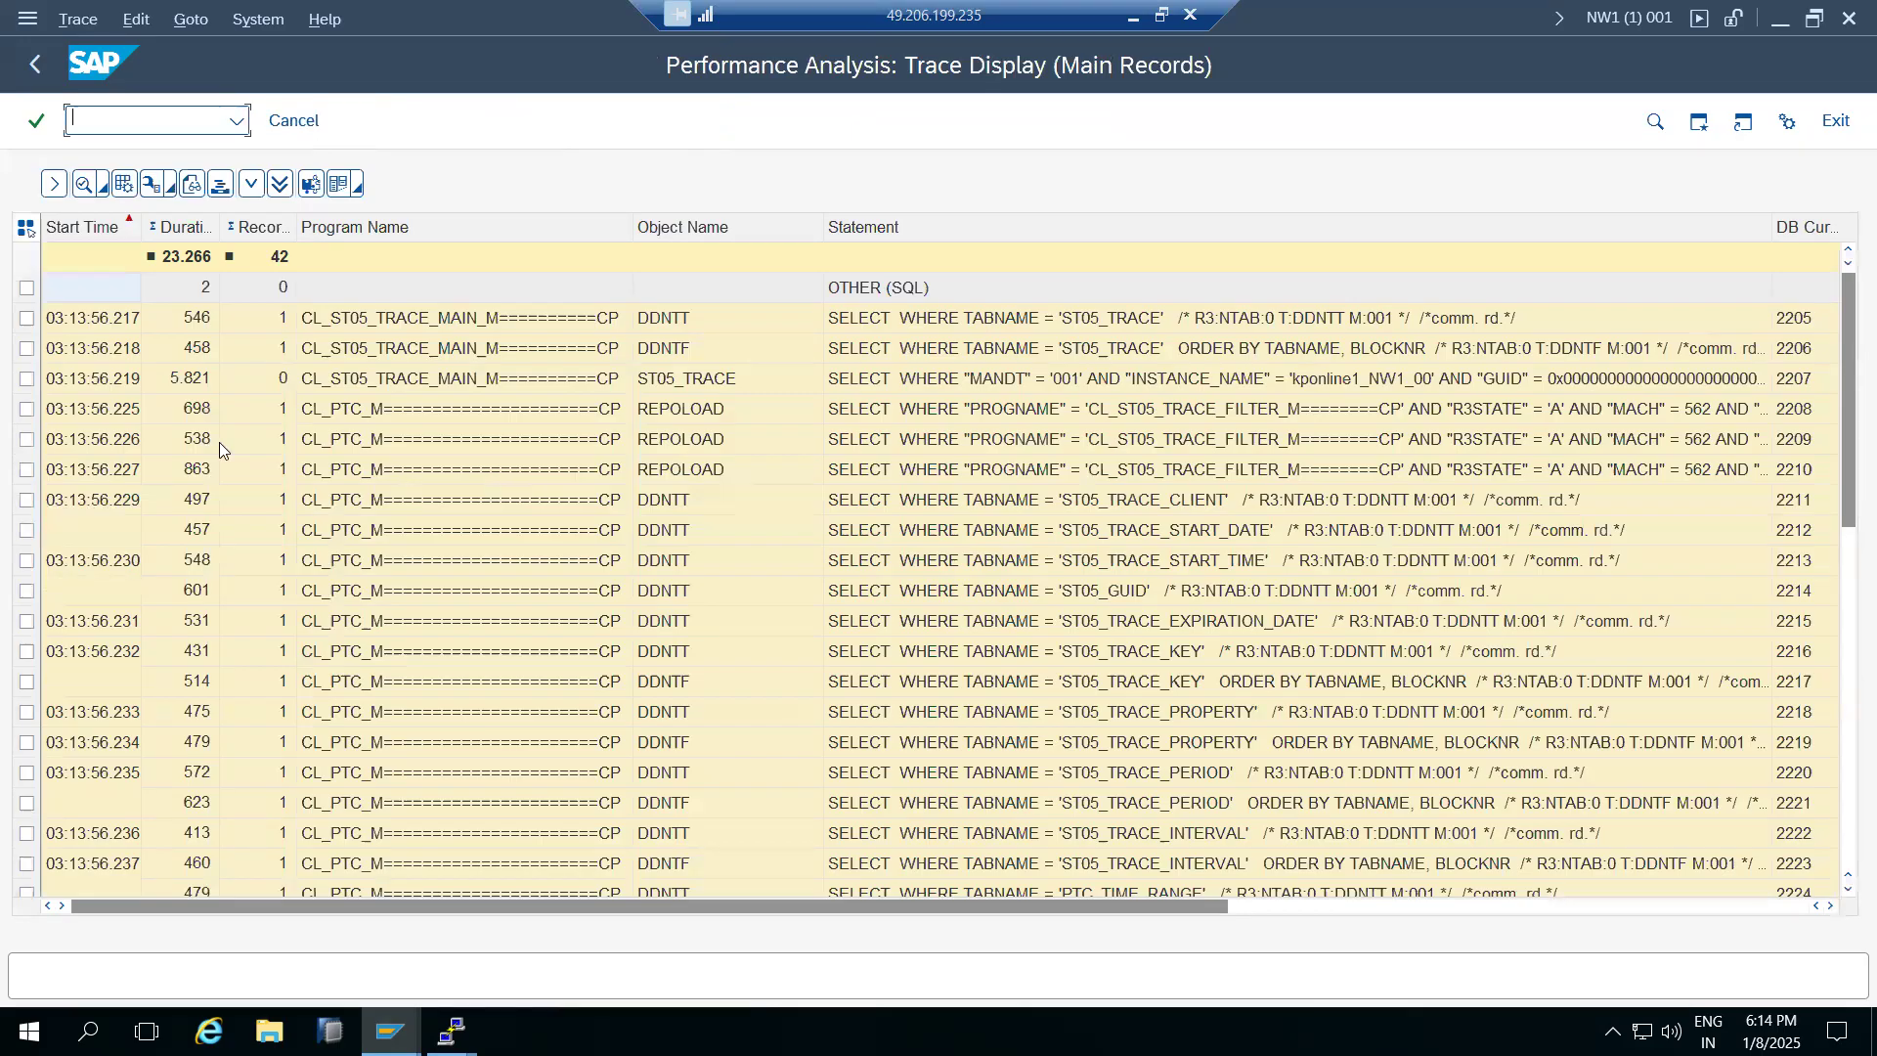
drag(217, 230, 256, 232)
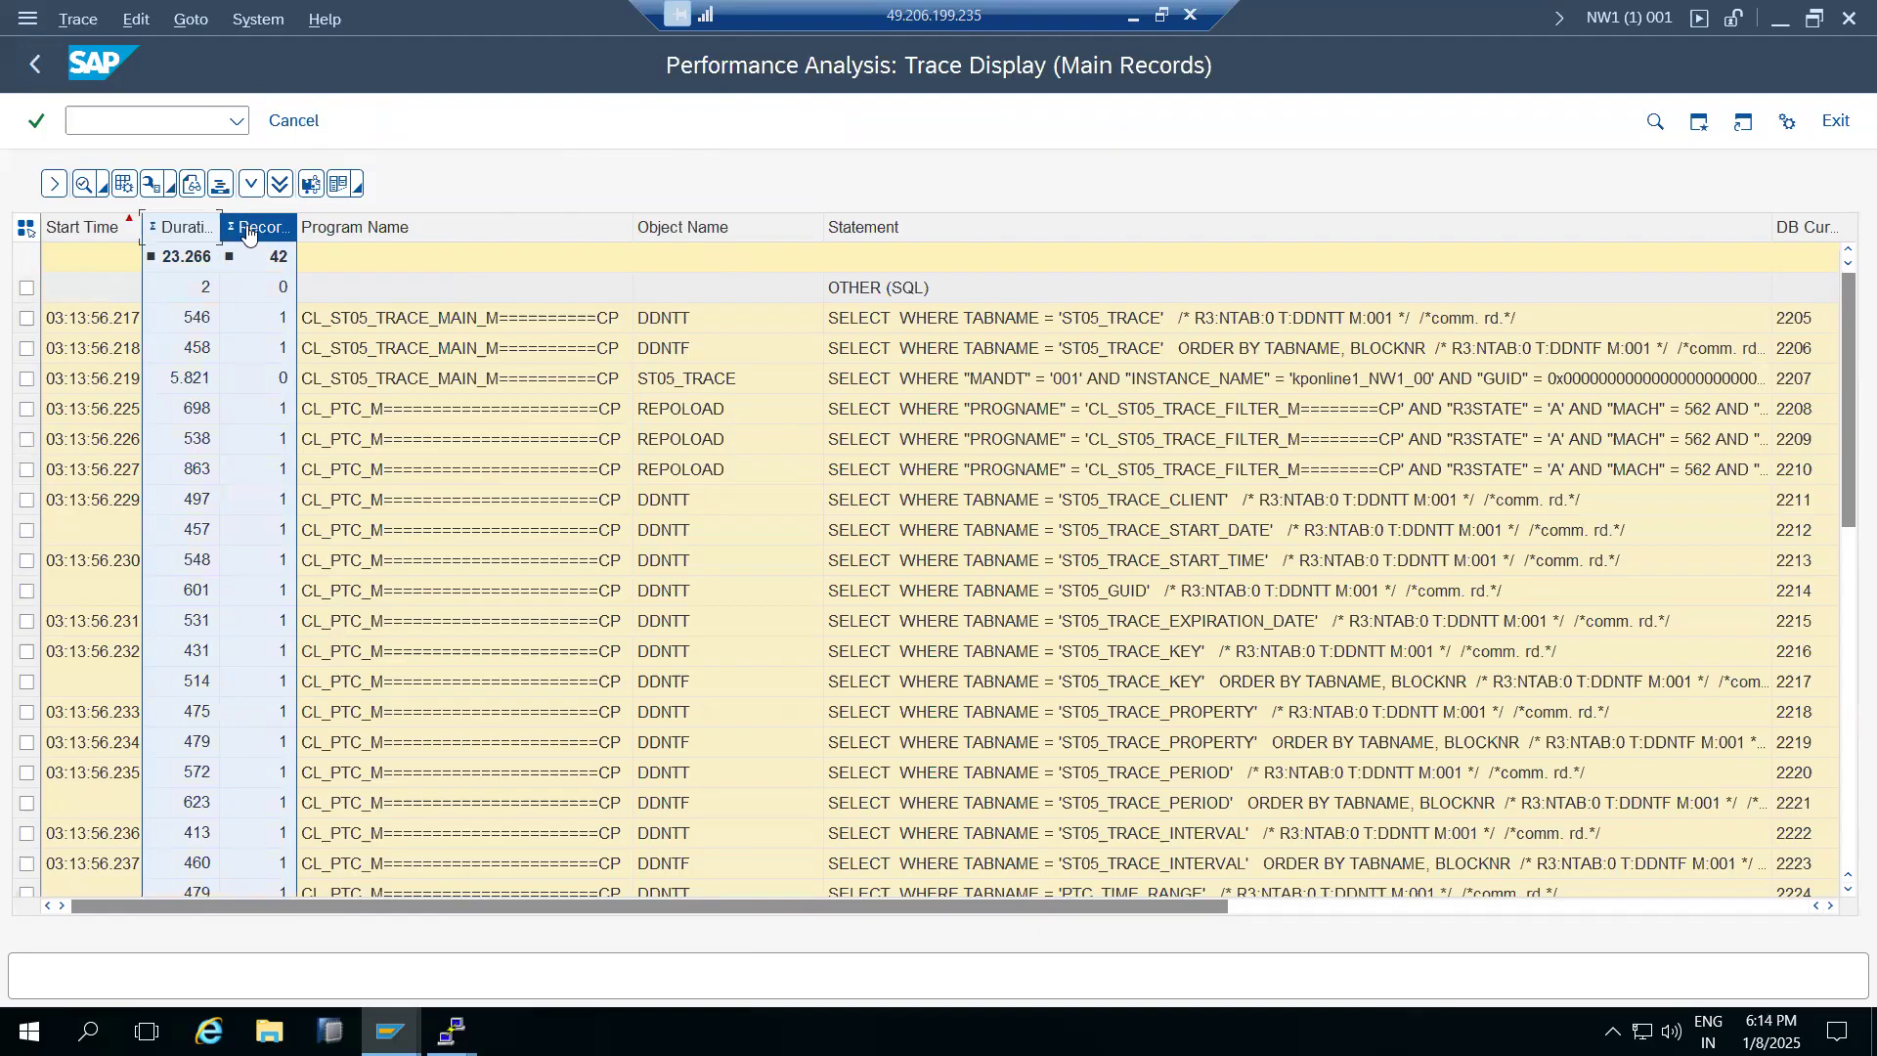
click(182, 381)
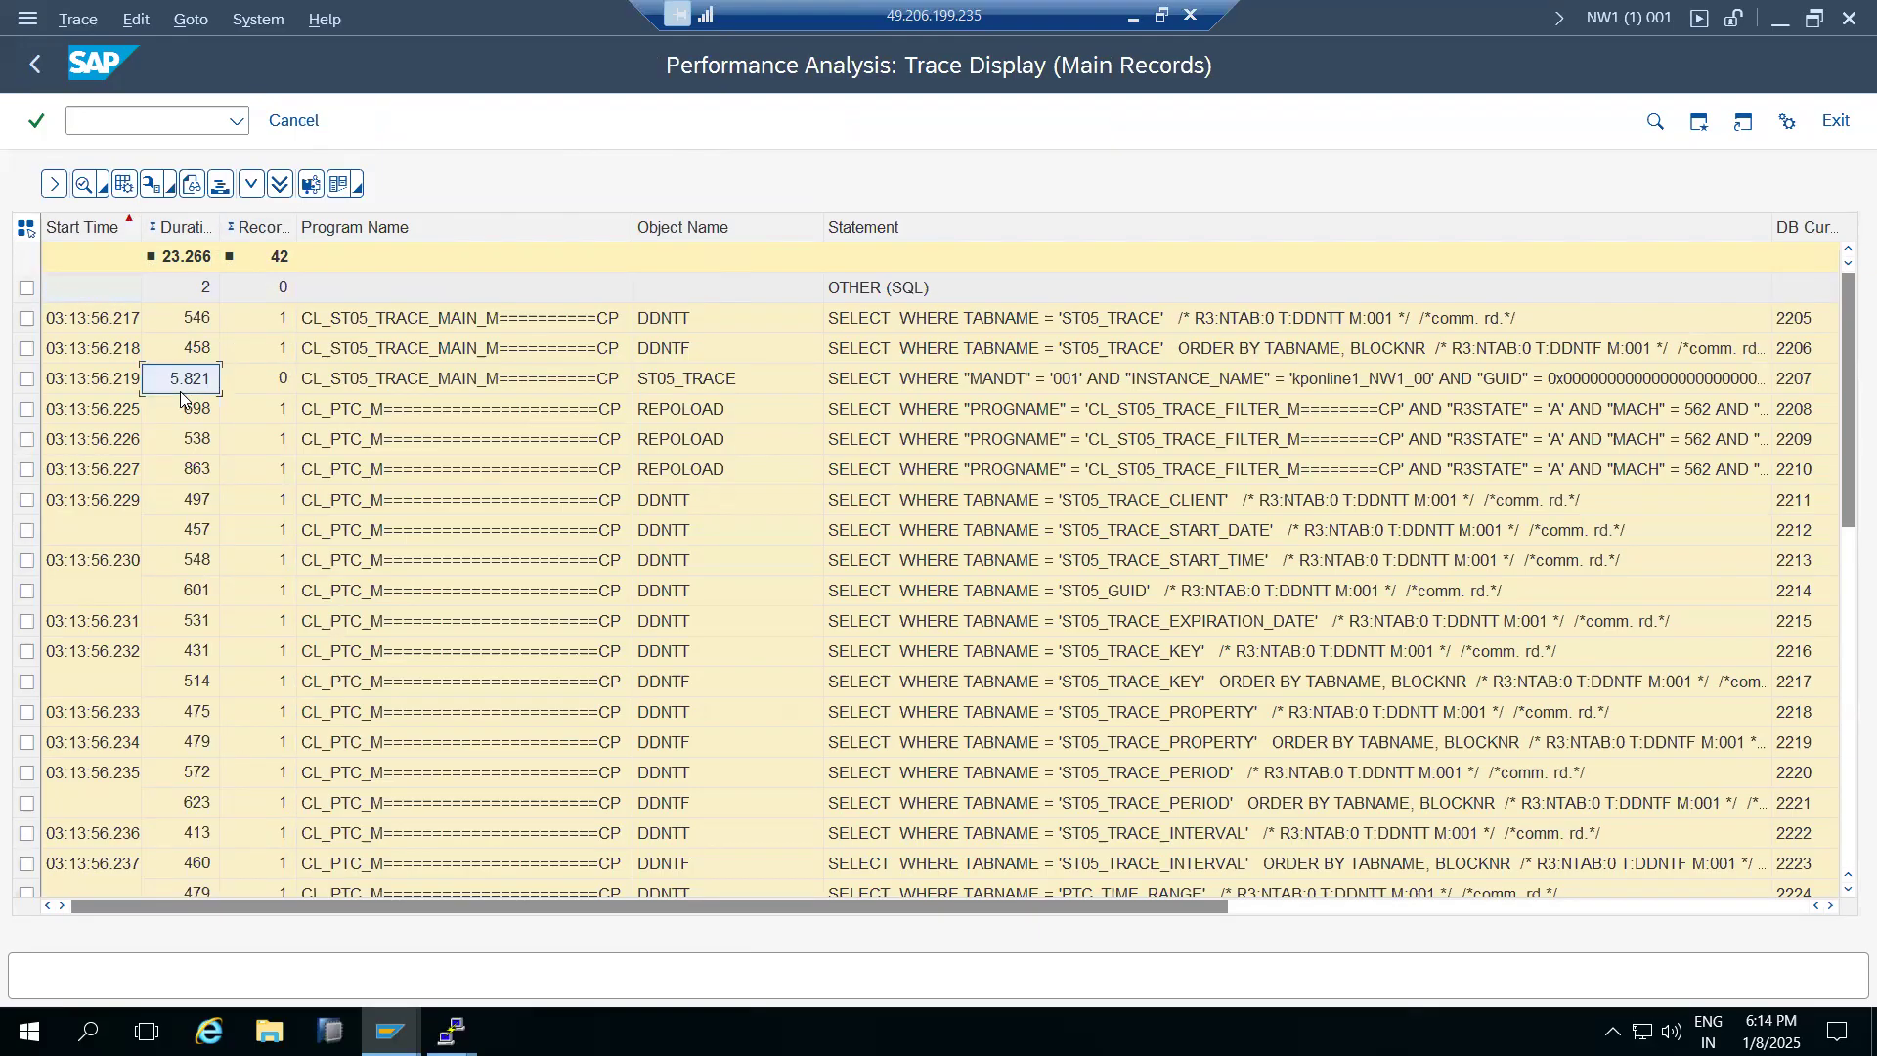
scroll(201, 586, down, 8)
scroll(201, 676, up, 8)
click(1085, 227)
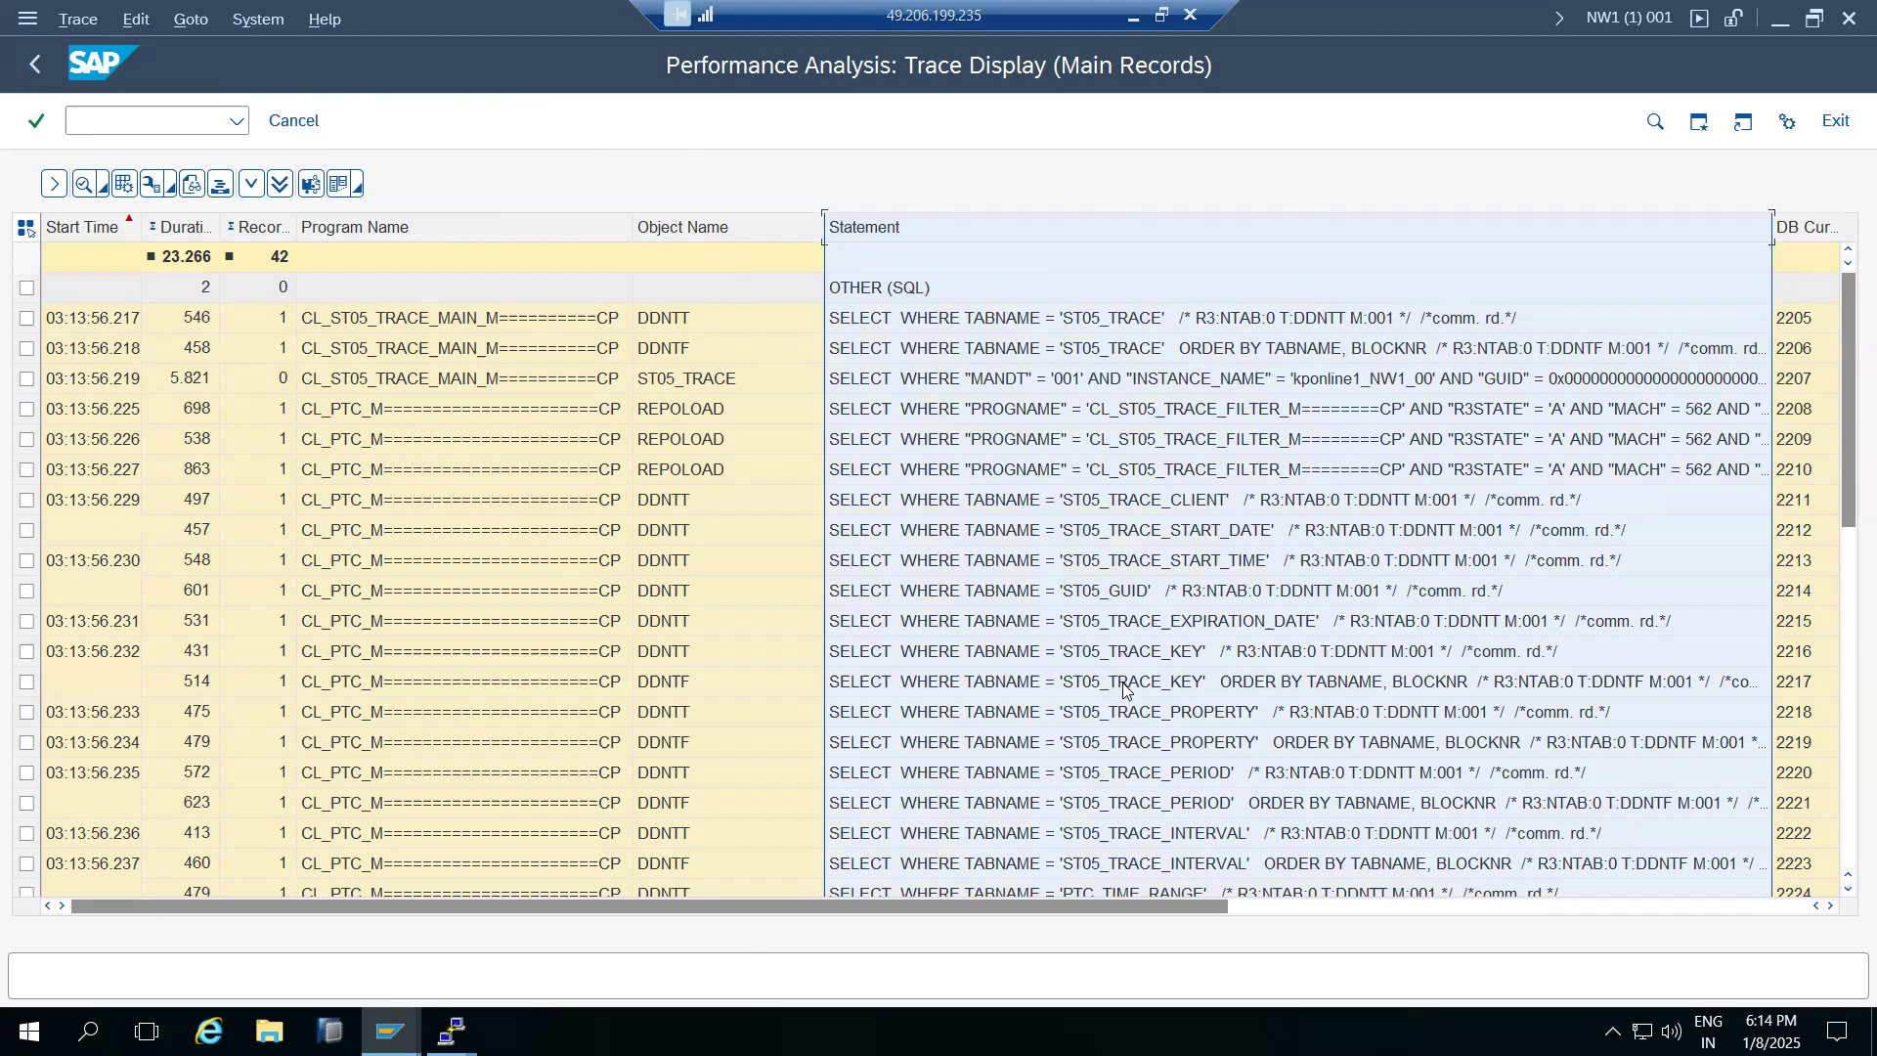
scroll(1139, 650, down, 5)
scroll(1139, 650, down, 5)
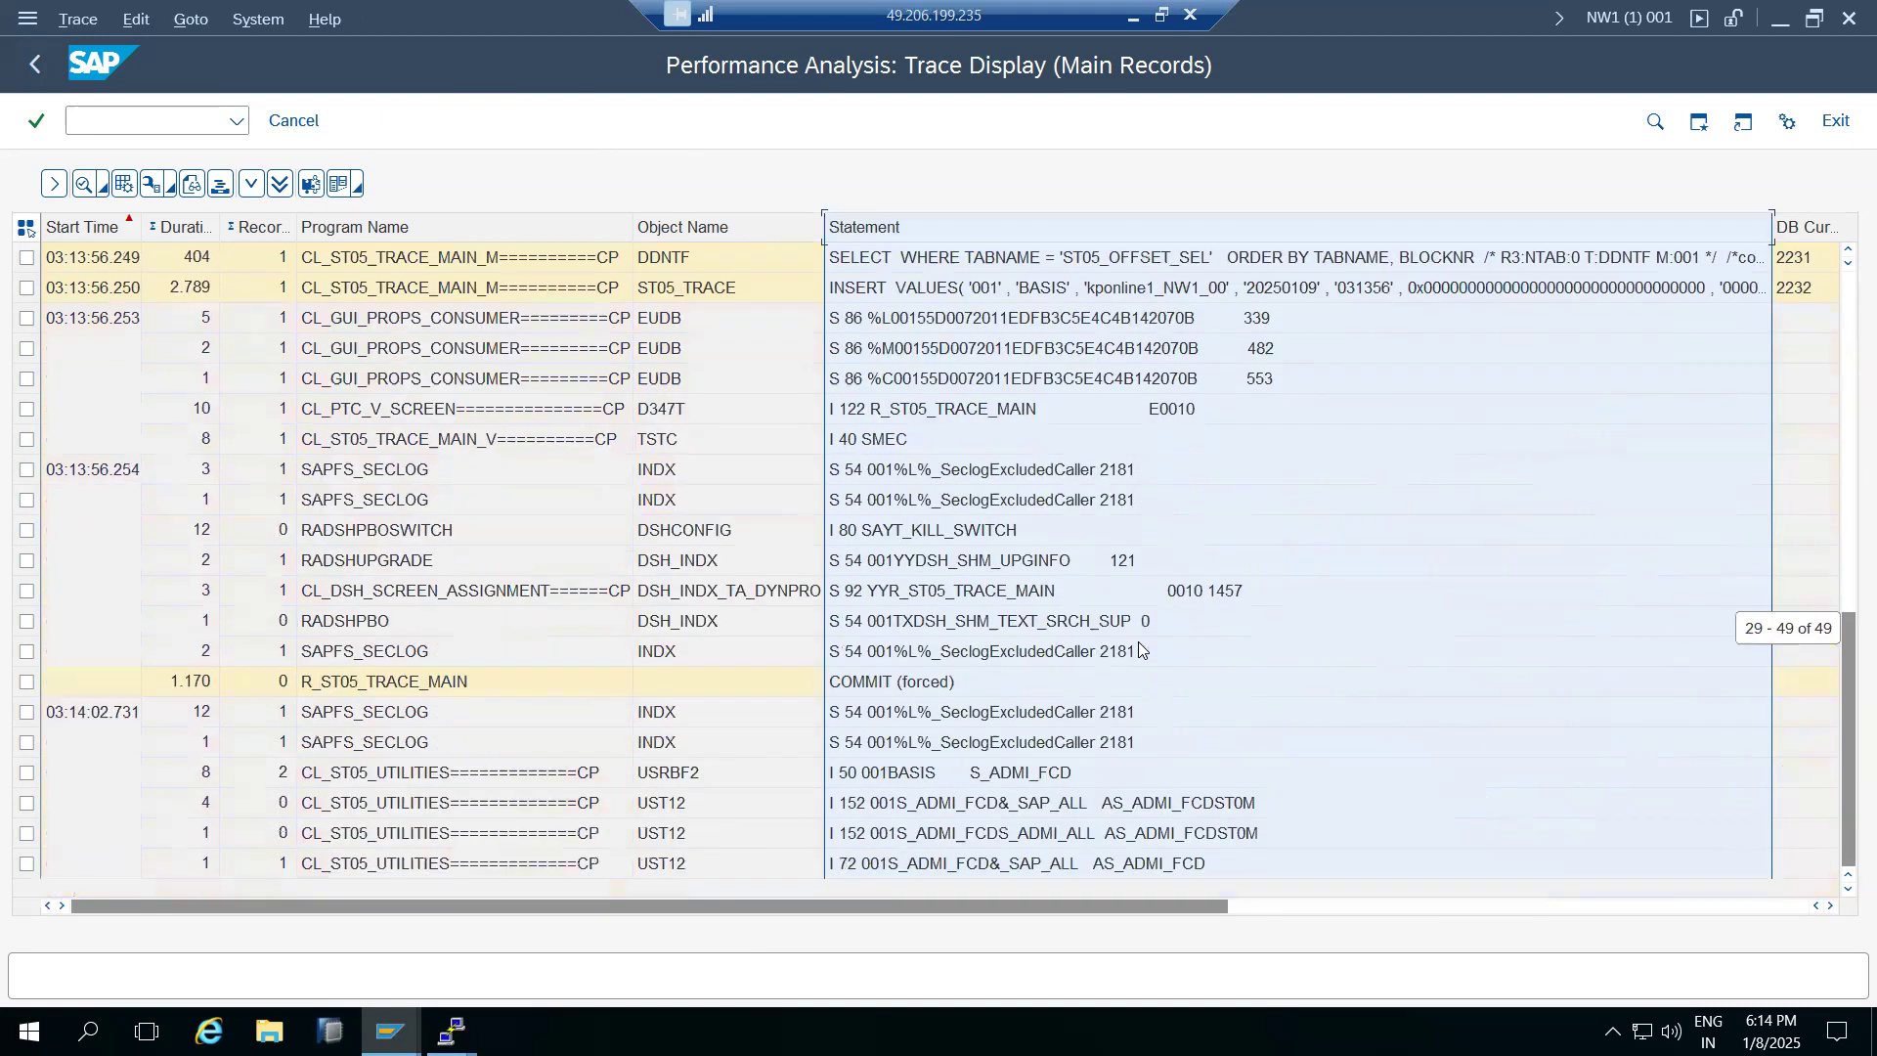
scroll(981, 680, up, 10)
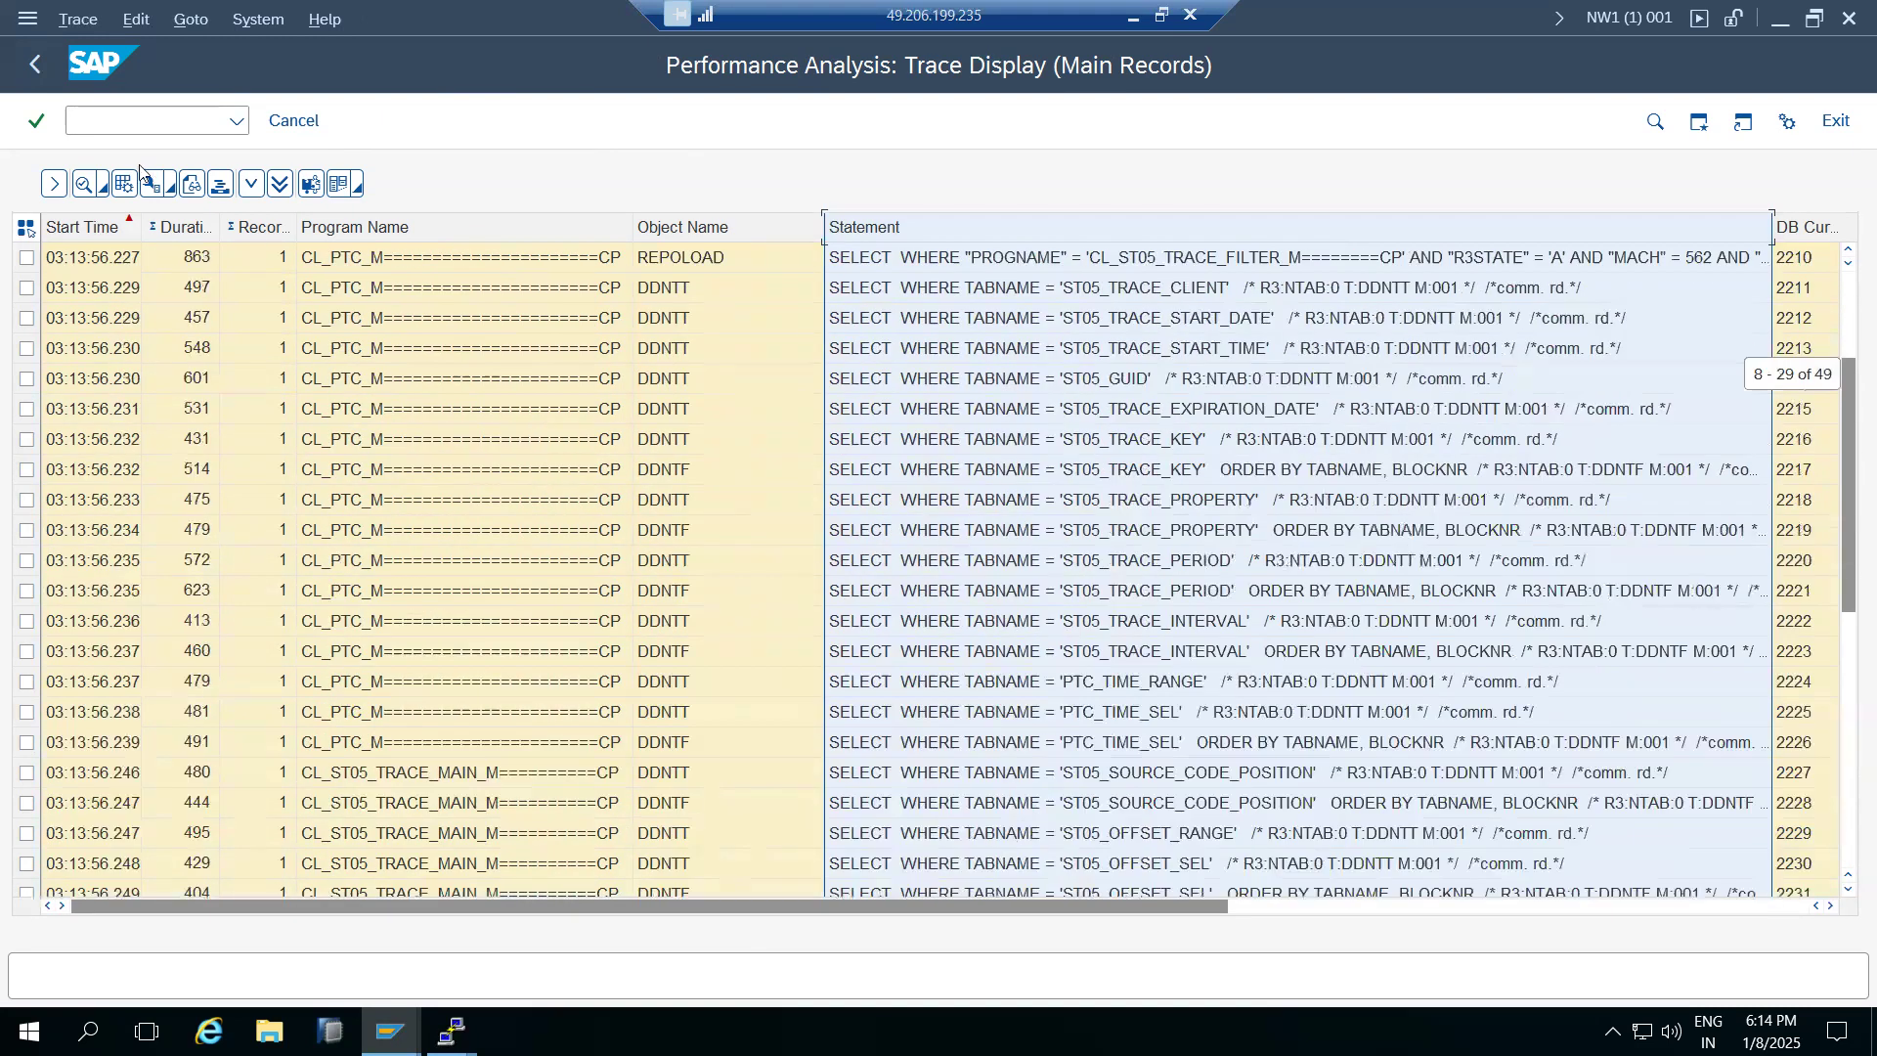
click(35, 64)
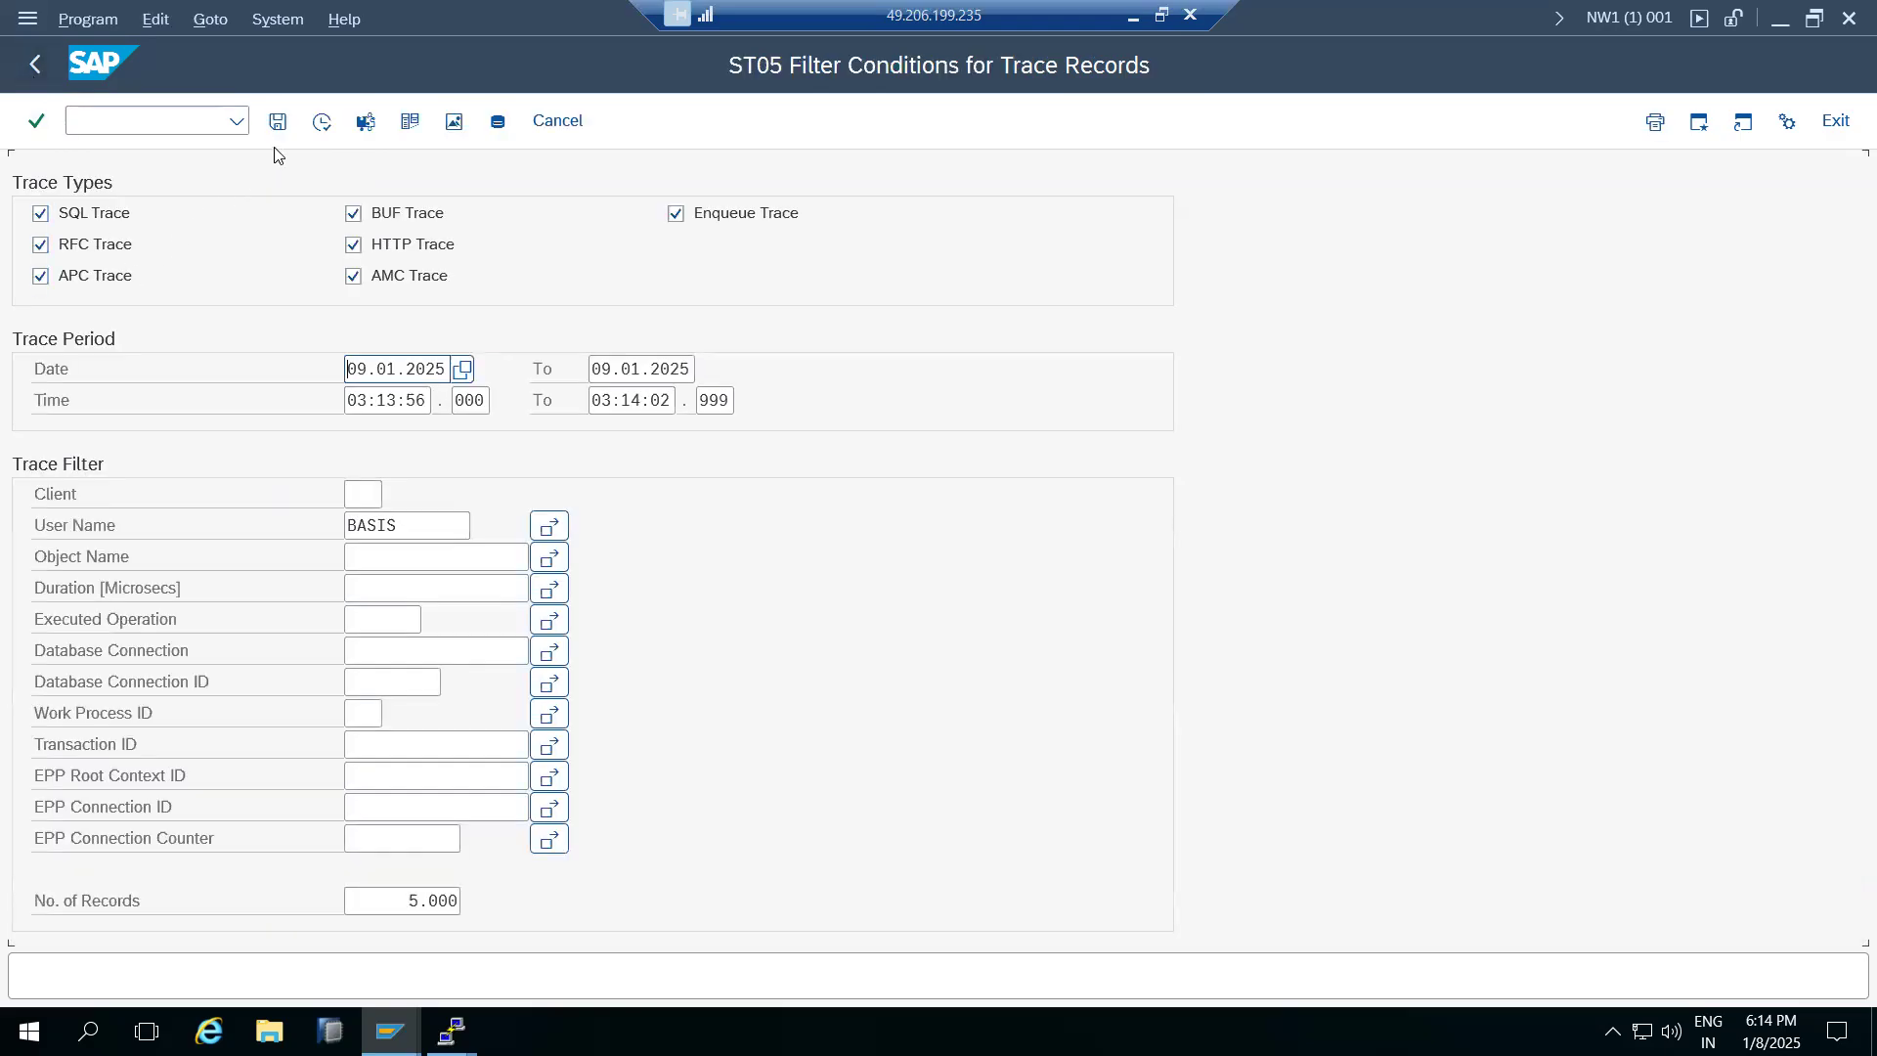
Reactivate the traces for user BASIS and open a second SAP GUI window
click(35, 64)
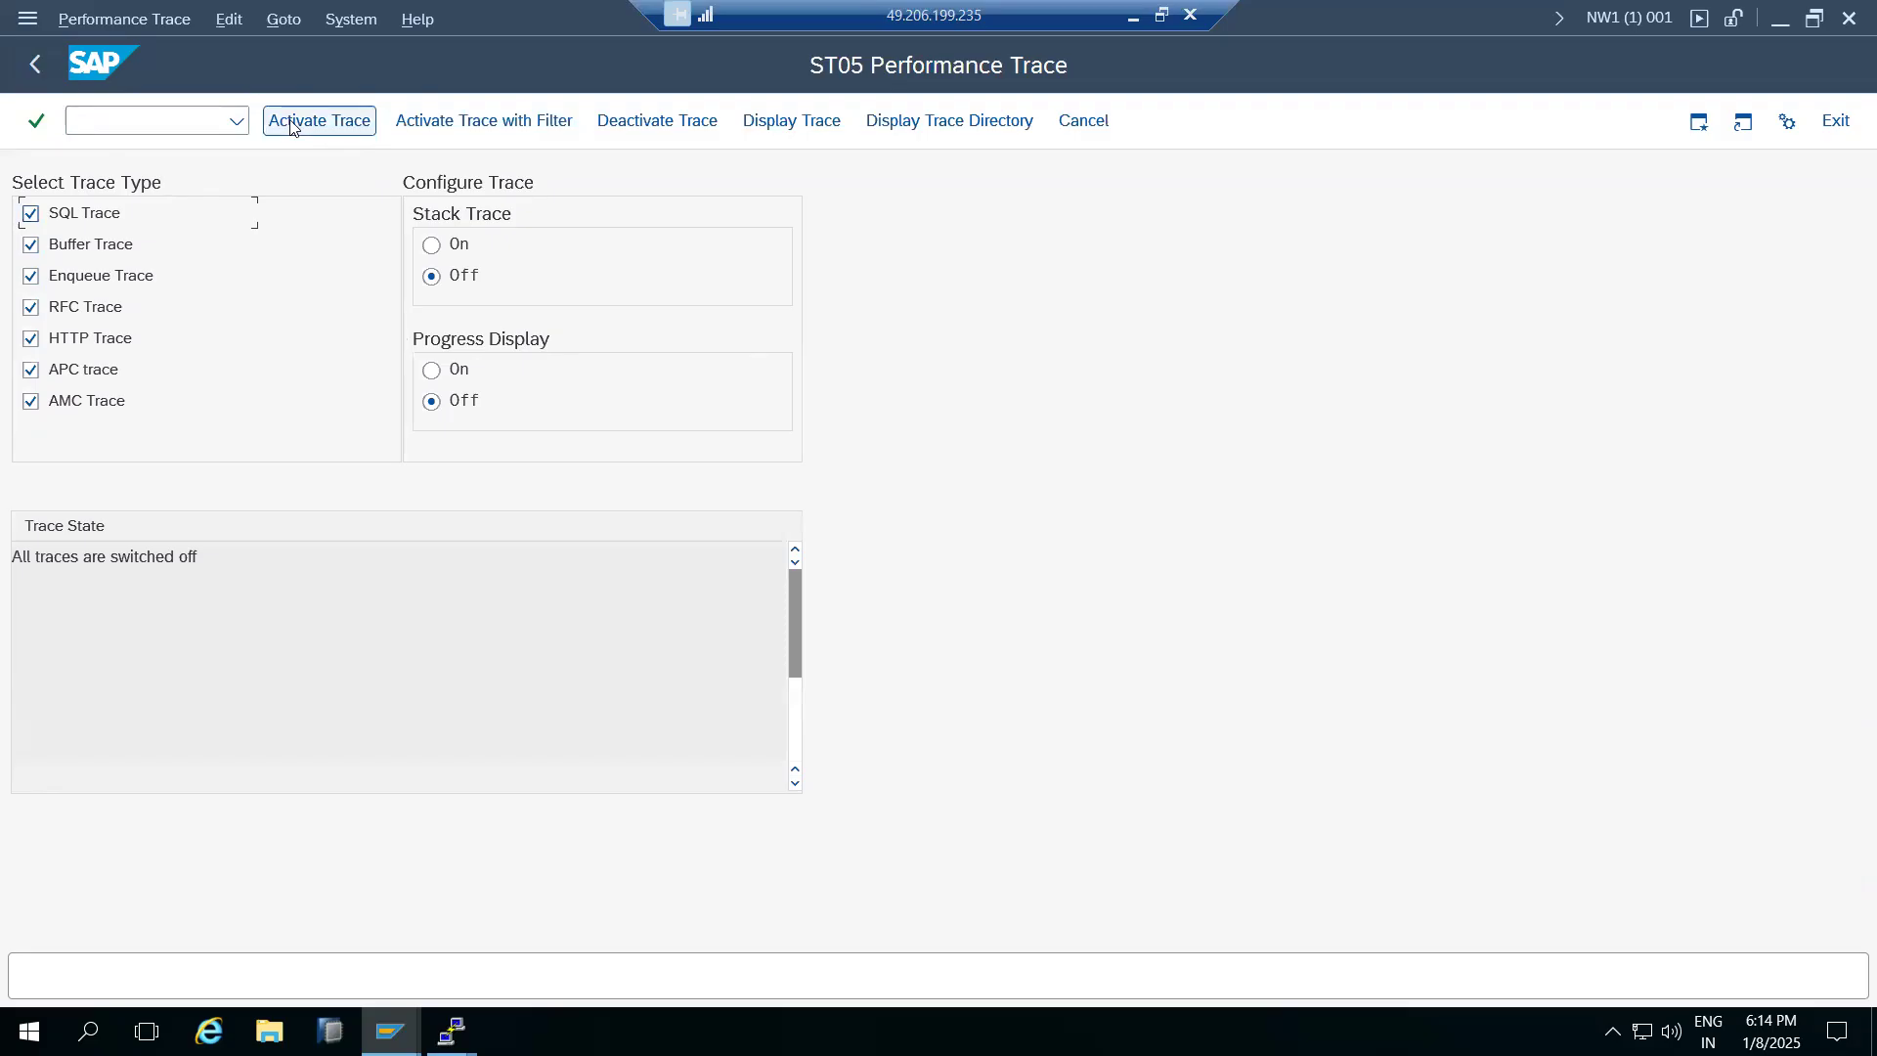
click(264, 127)
click(27, 19)
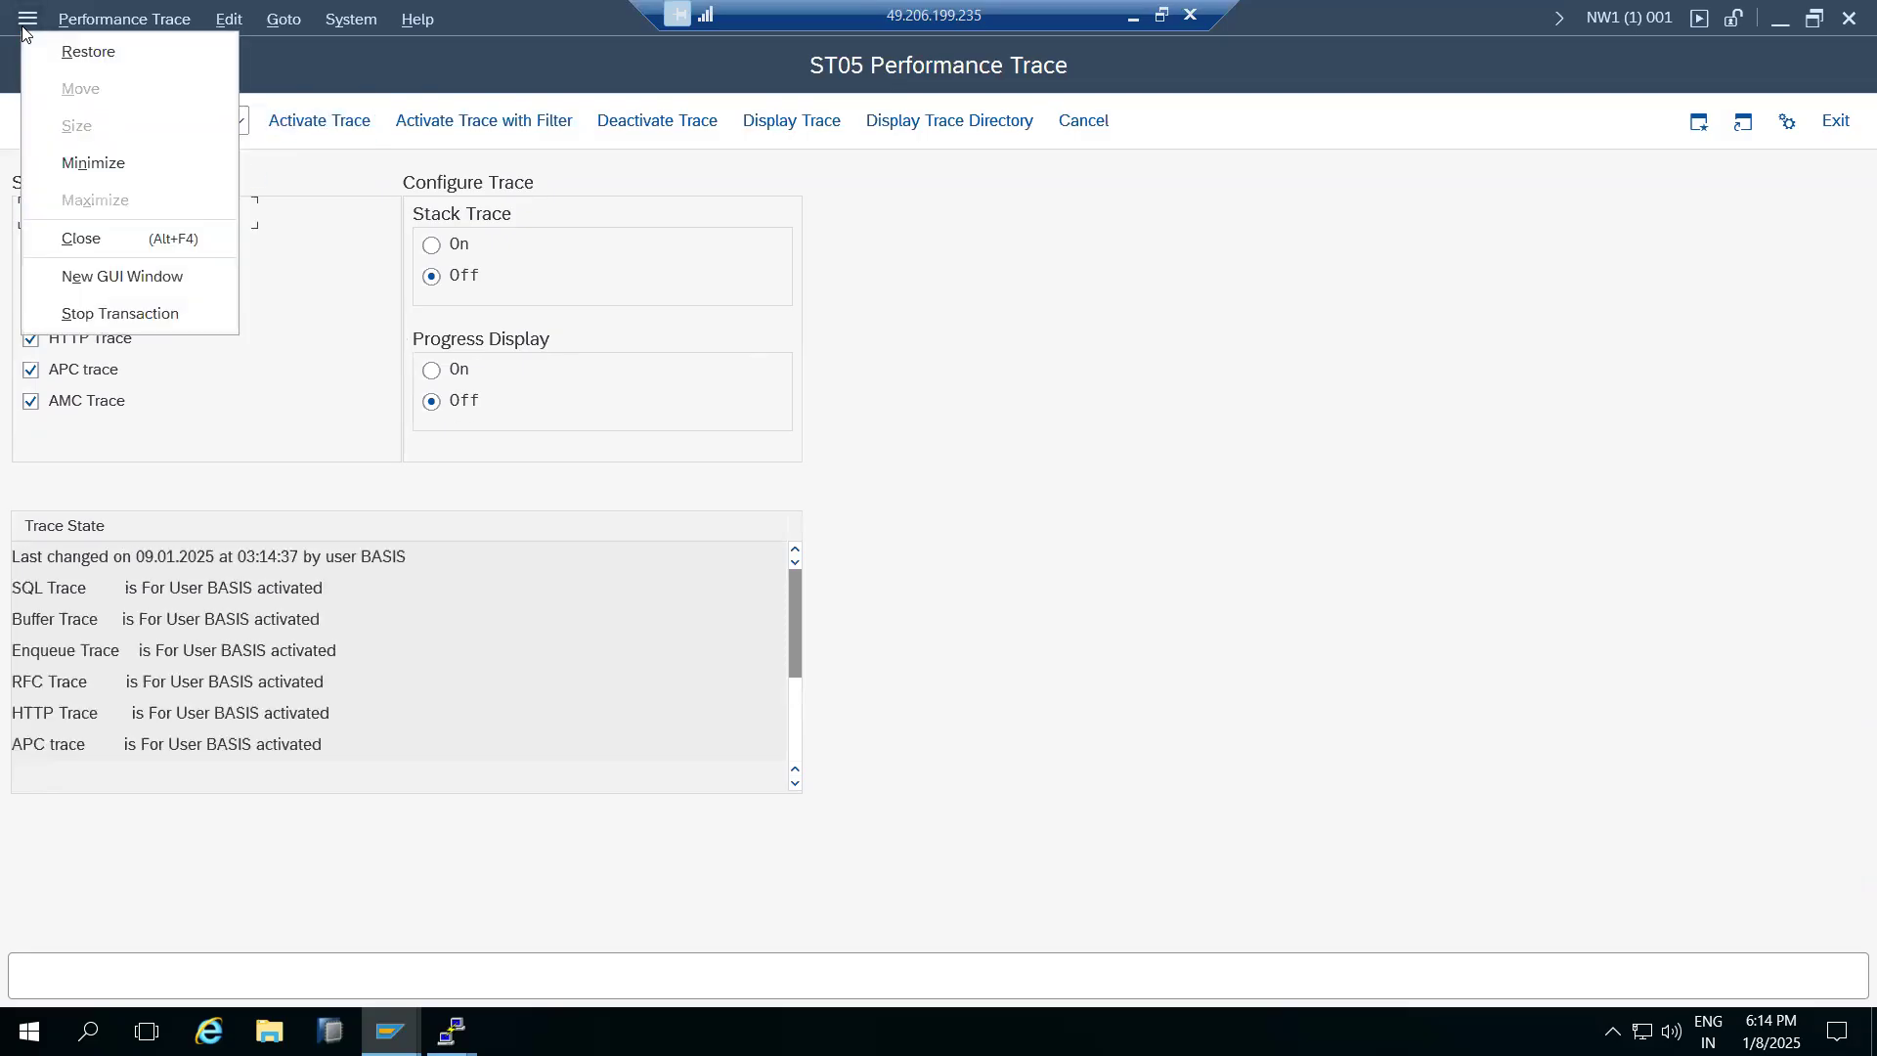
click(88, 283)
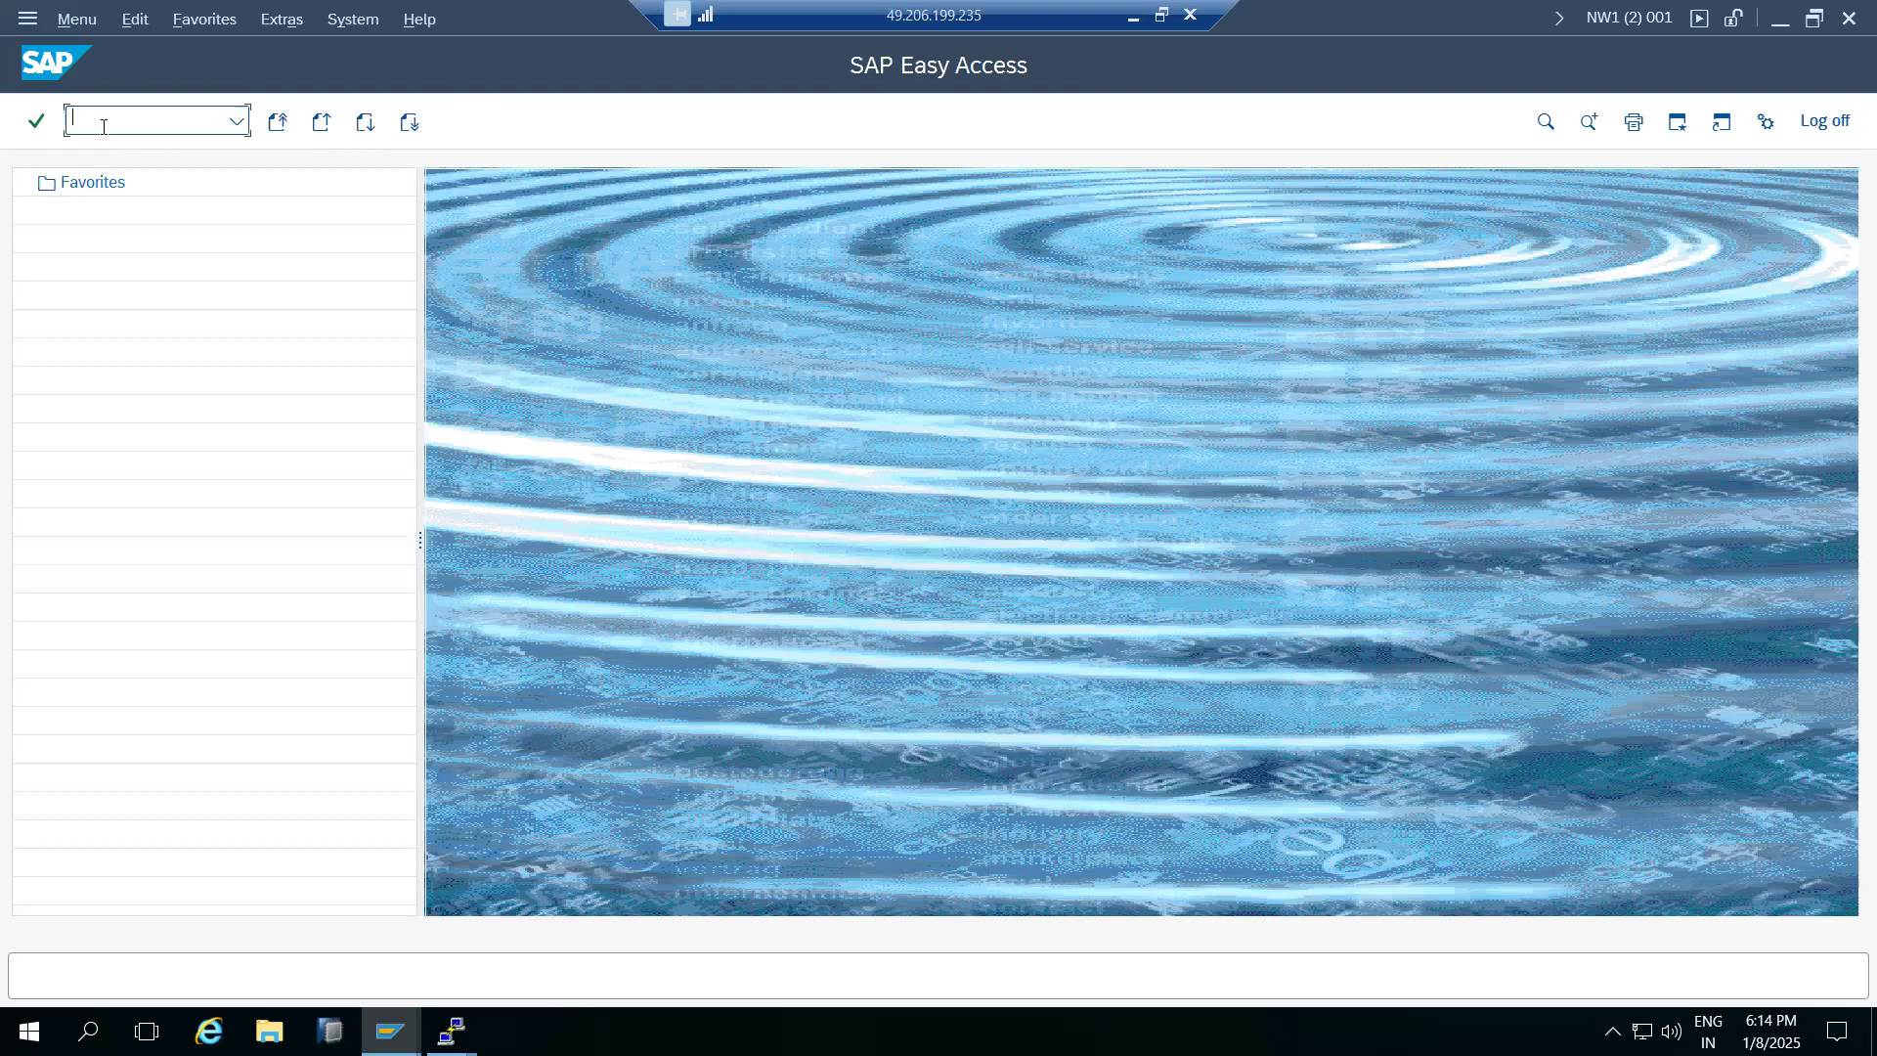
Run Automatic Workflow Customizing (SWU3) in the new window, then return to the ST05 window
text(sw)
key(Return)
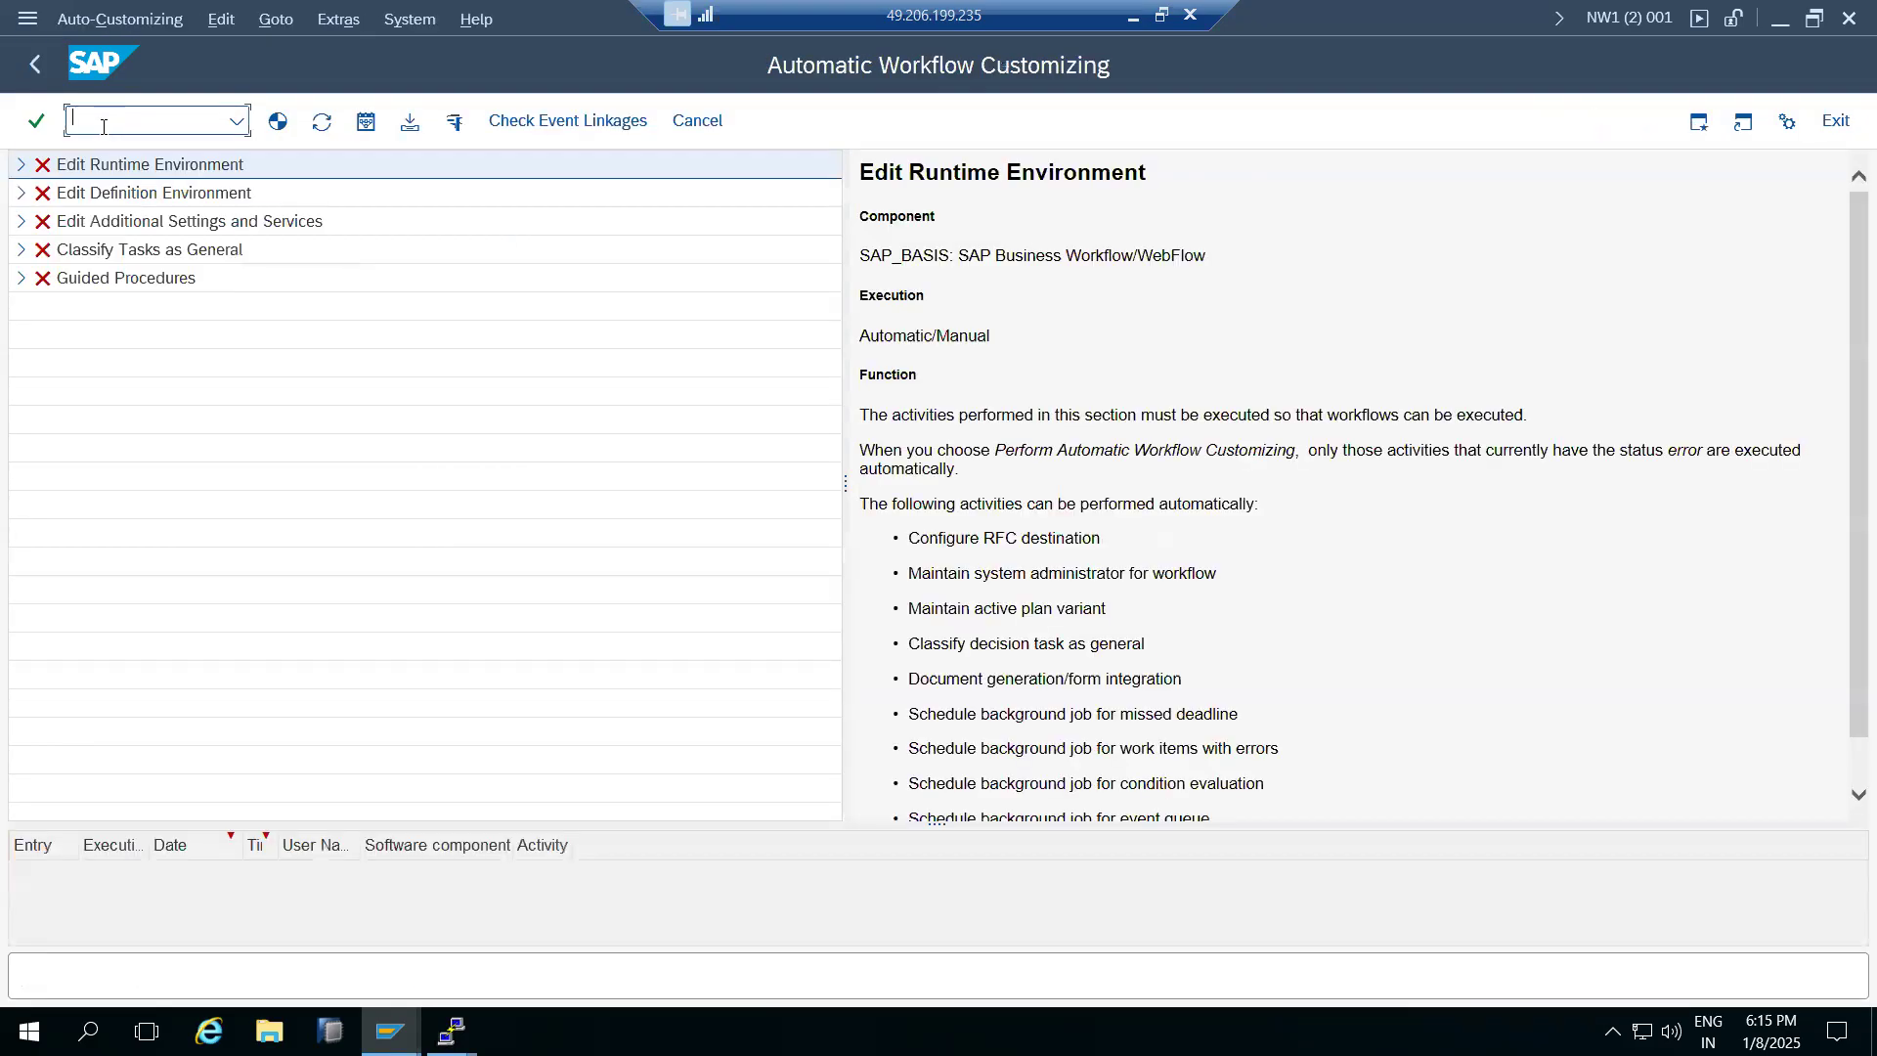
click(30, 65)
mouse_move(390, 1032)
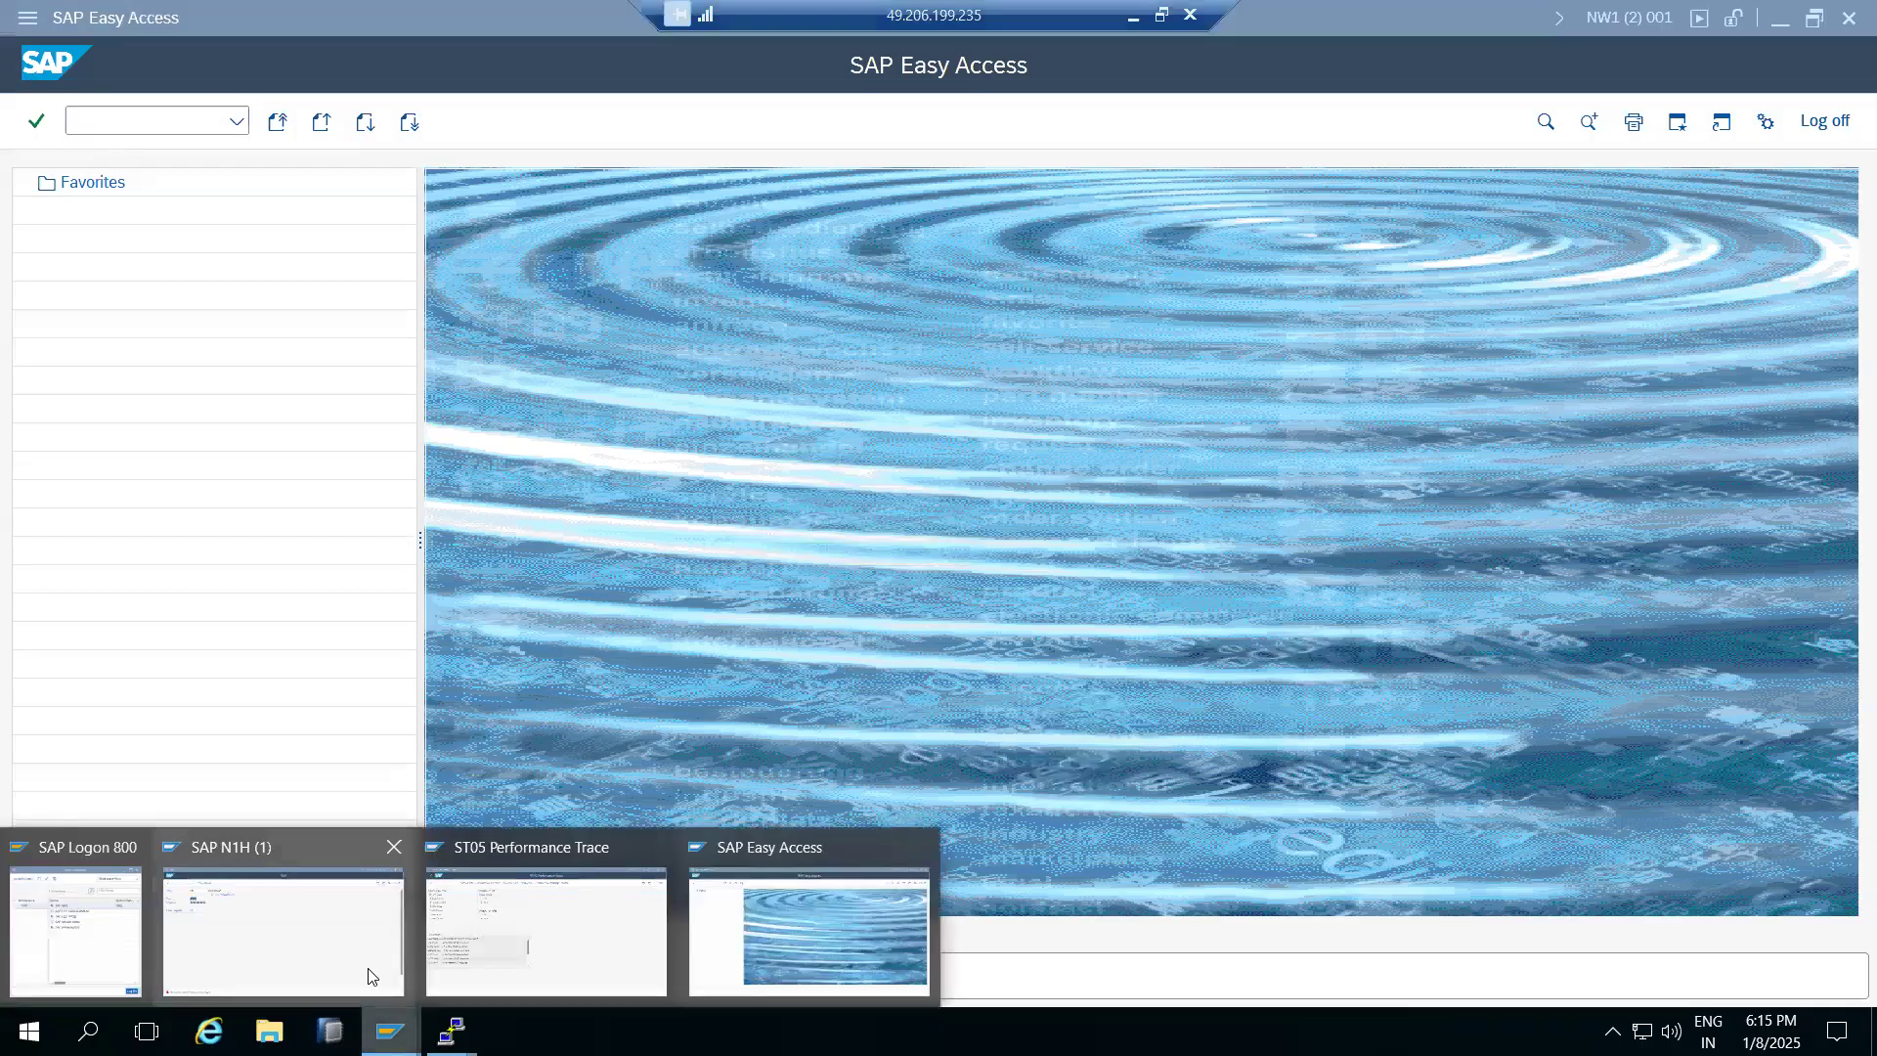
click(485, 922)
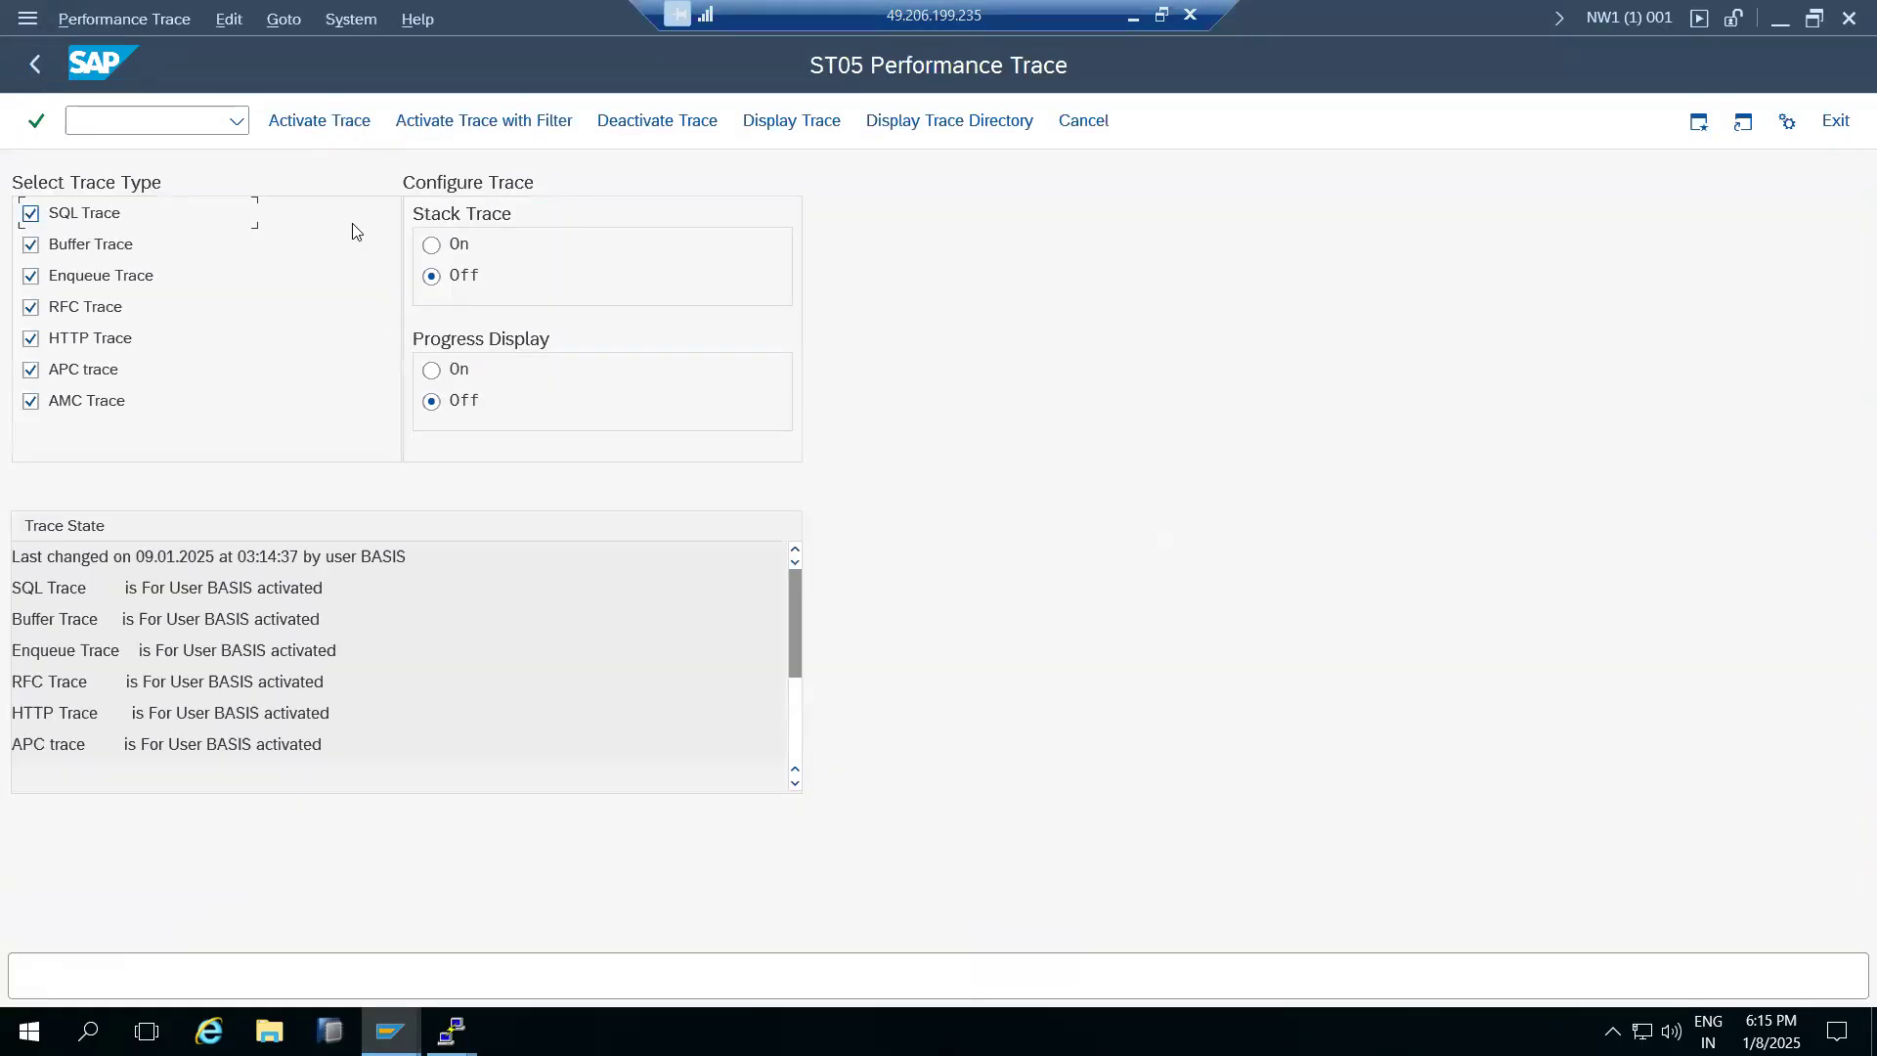
Deactivate the traces and list the trace records, accepting the maximum-records prompt
click(598, 127)
click(748, 135)
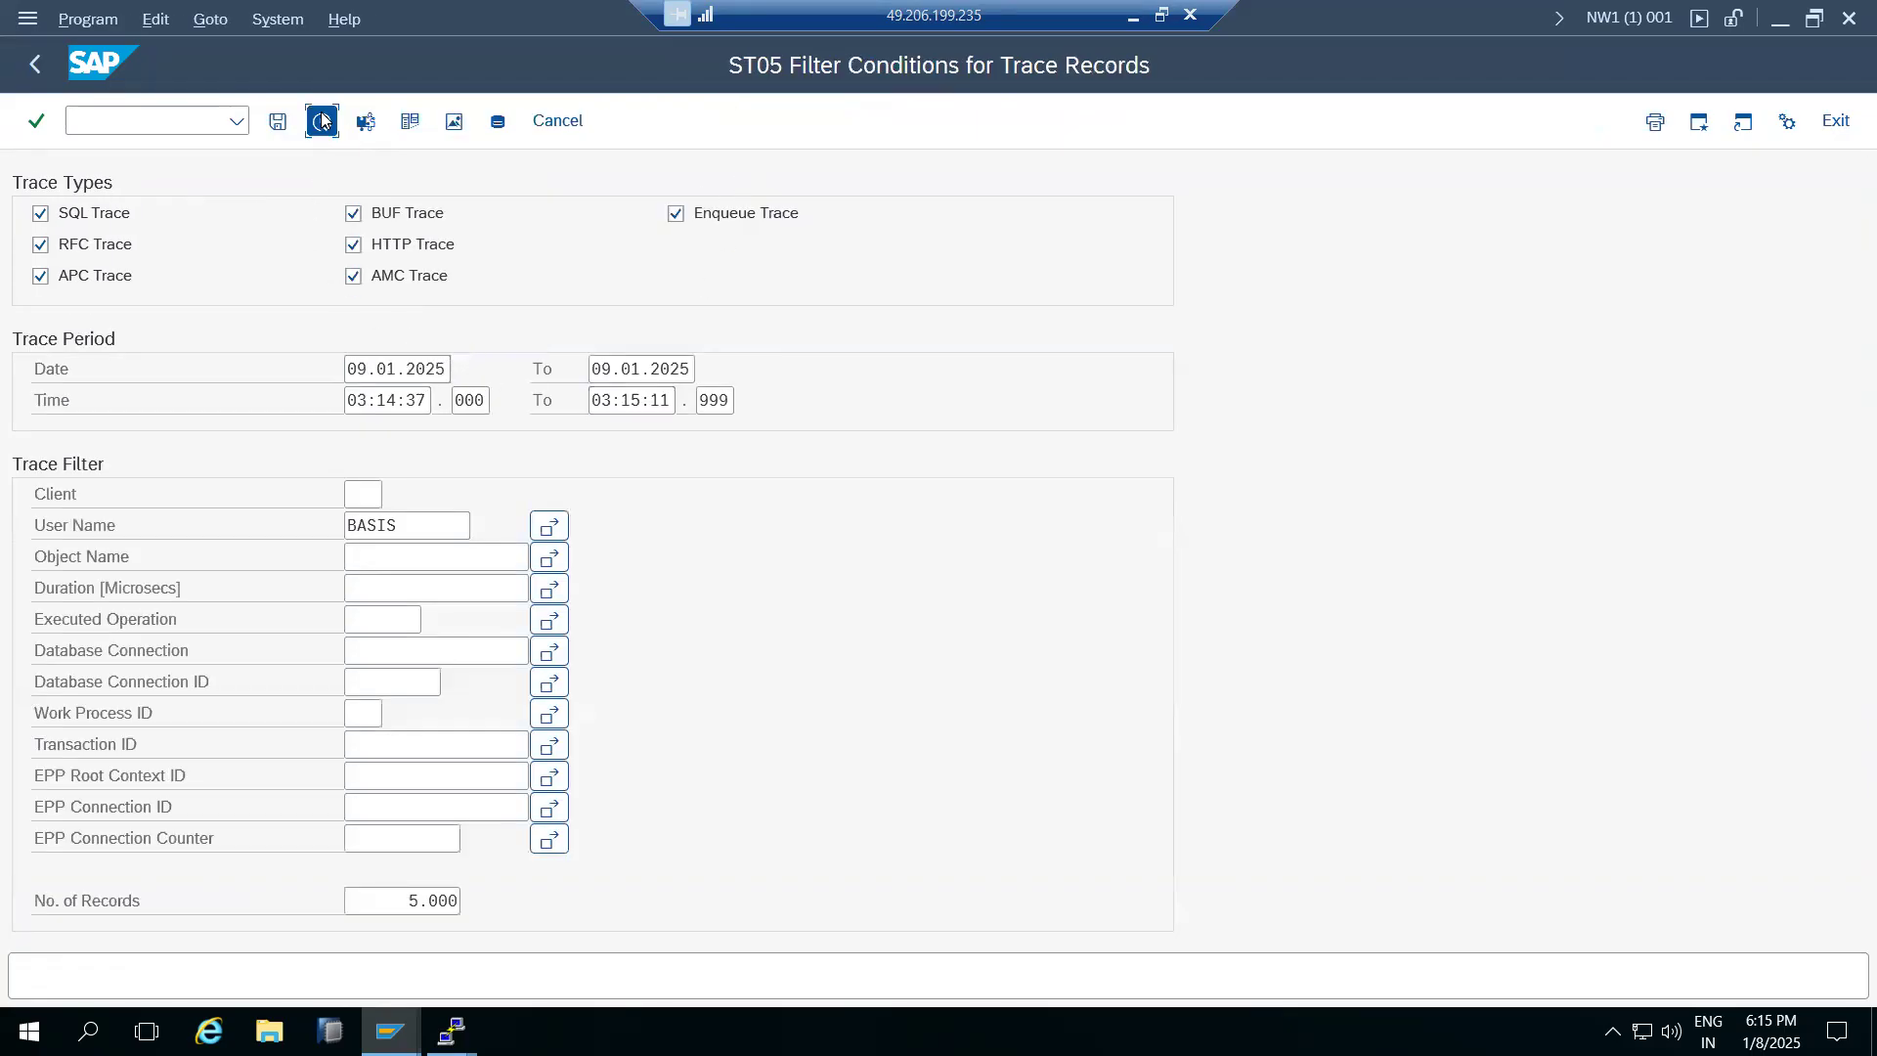
click(321, 121)
click(361, 614)
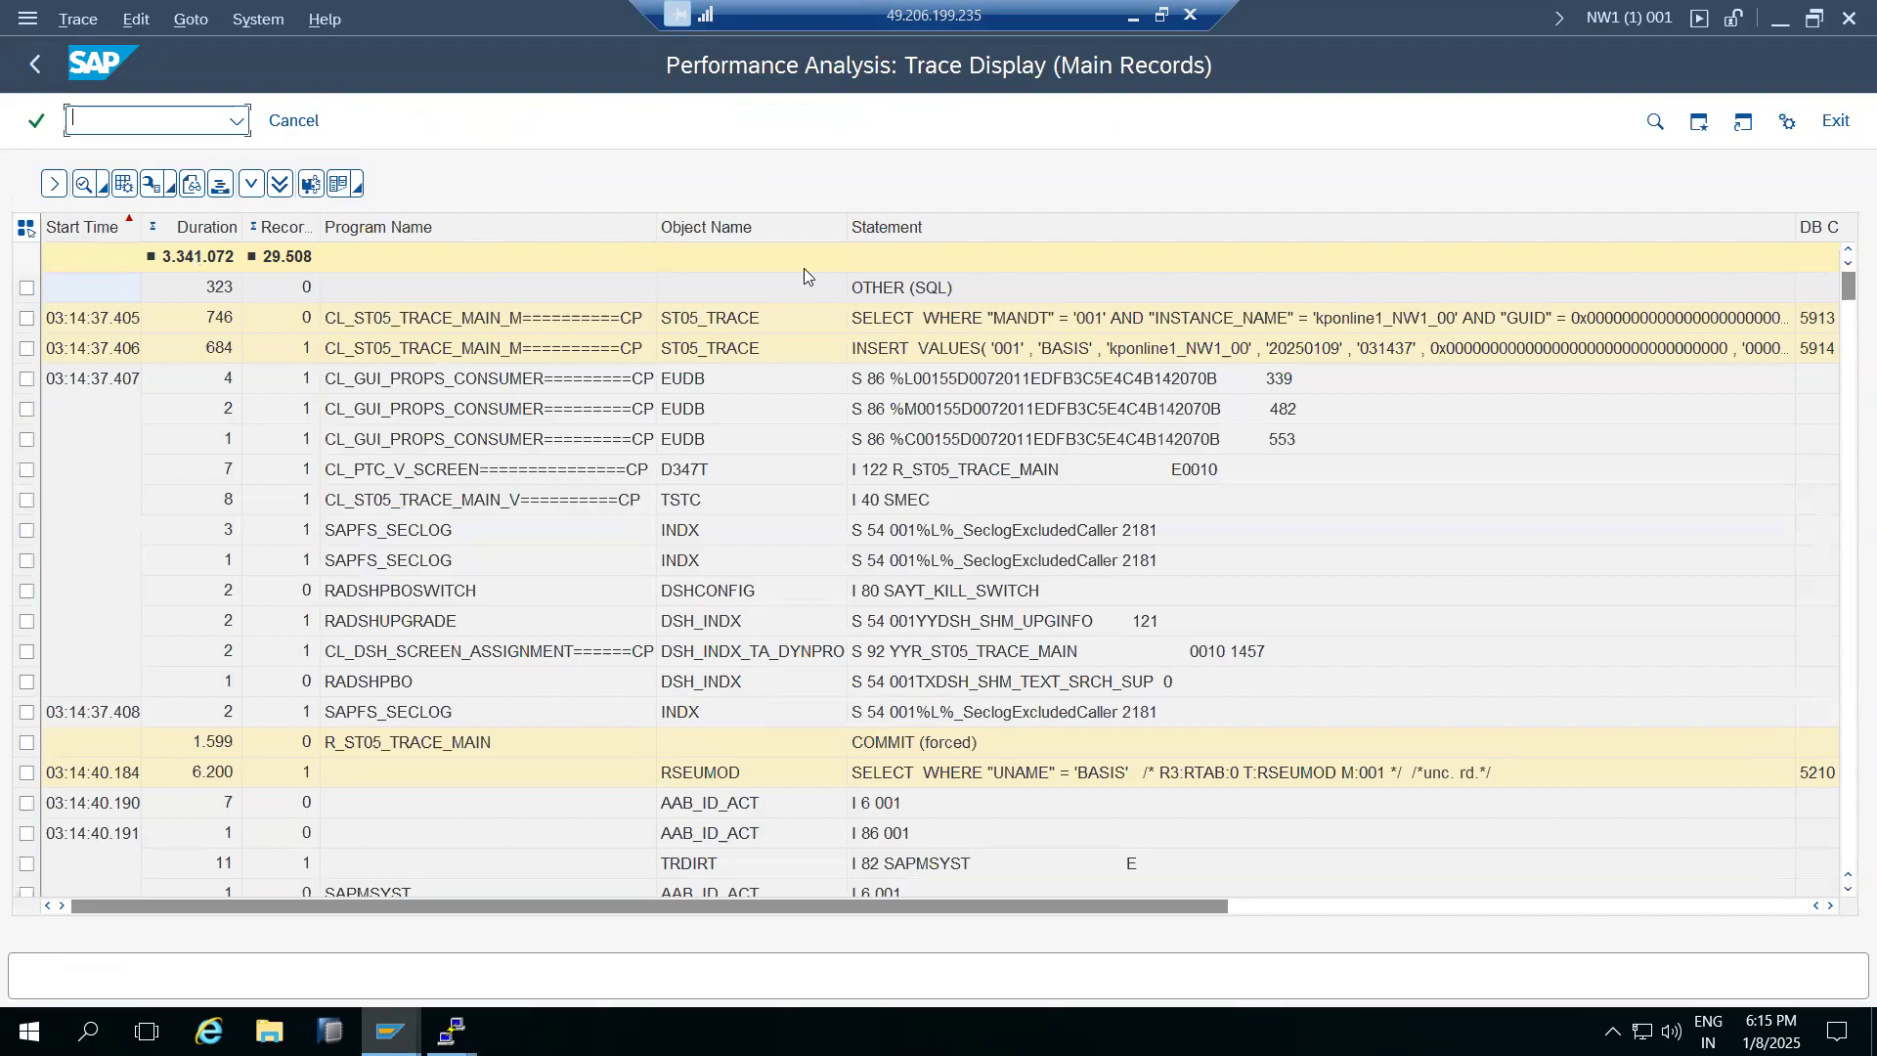
Inspect the INSERT VALUES entry and the OLE_FLUSH_CALL record with duration 274.053
click(935, 356)
scroll(293, 630, down, 12)
scroll(291, 626, down, 20)
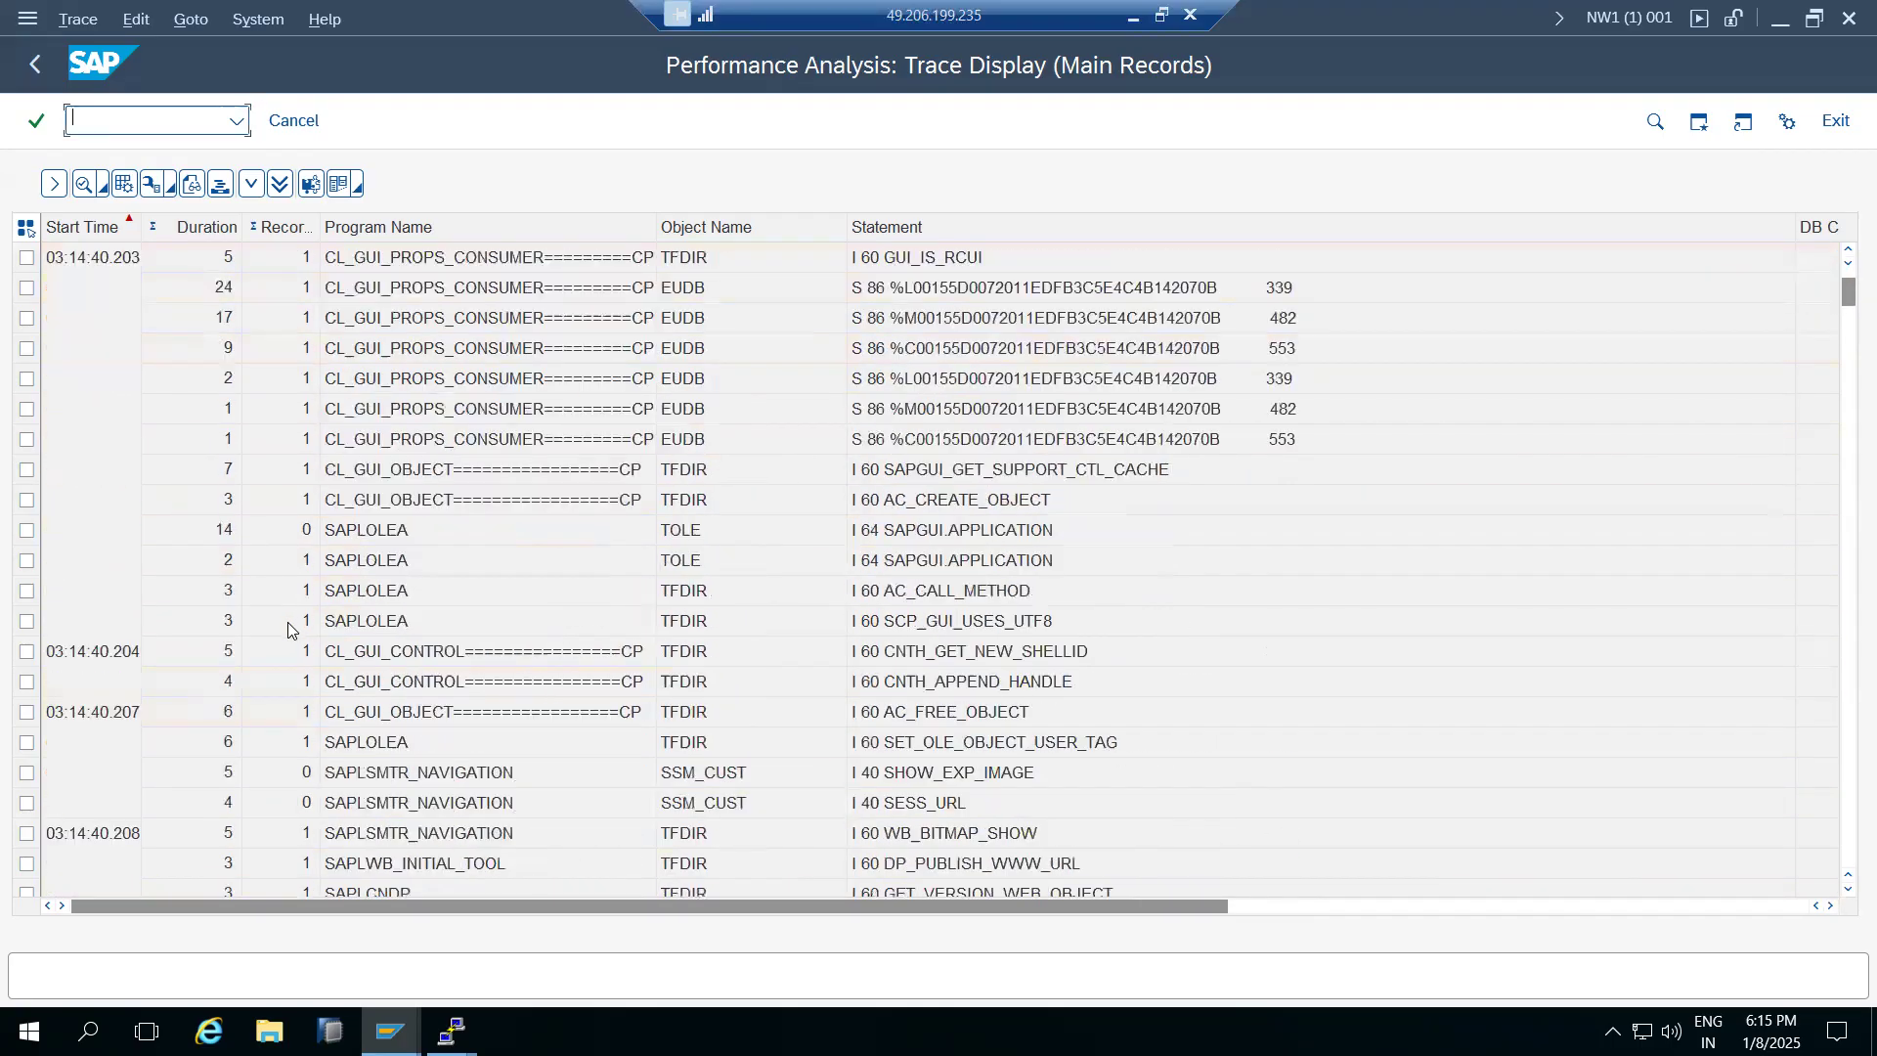
scroll(290, 627, down, 20)
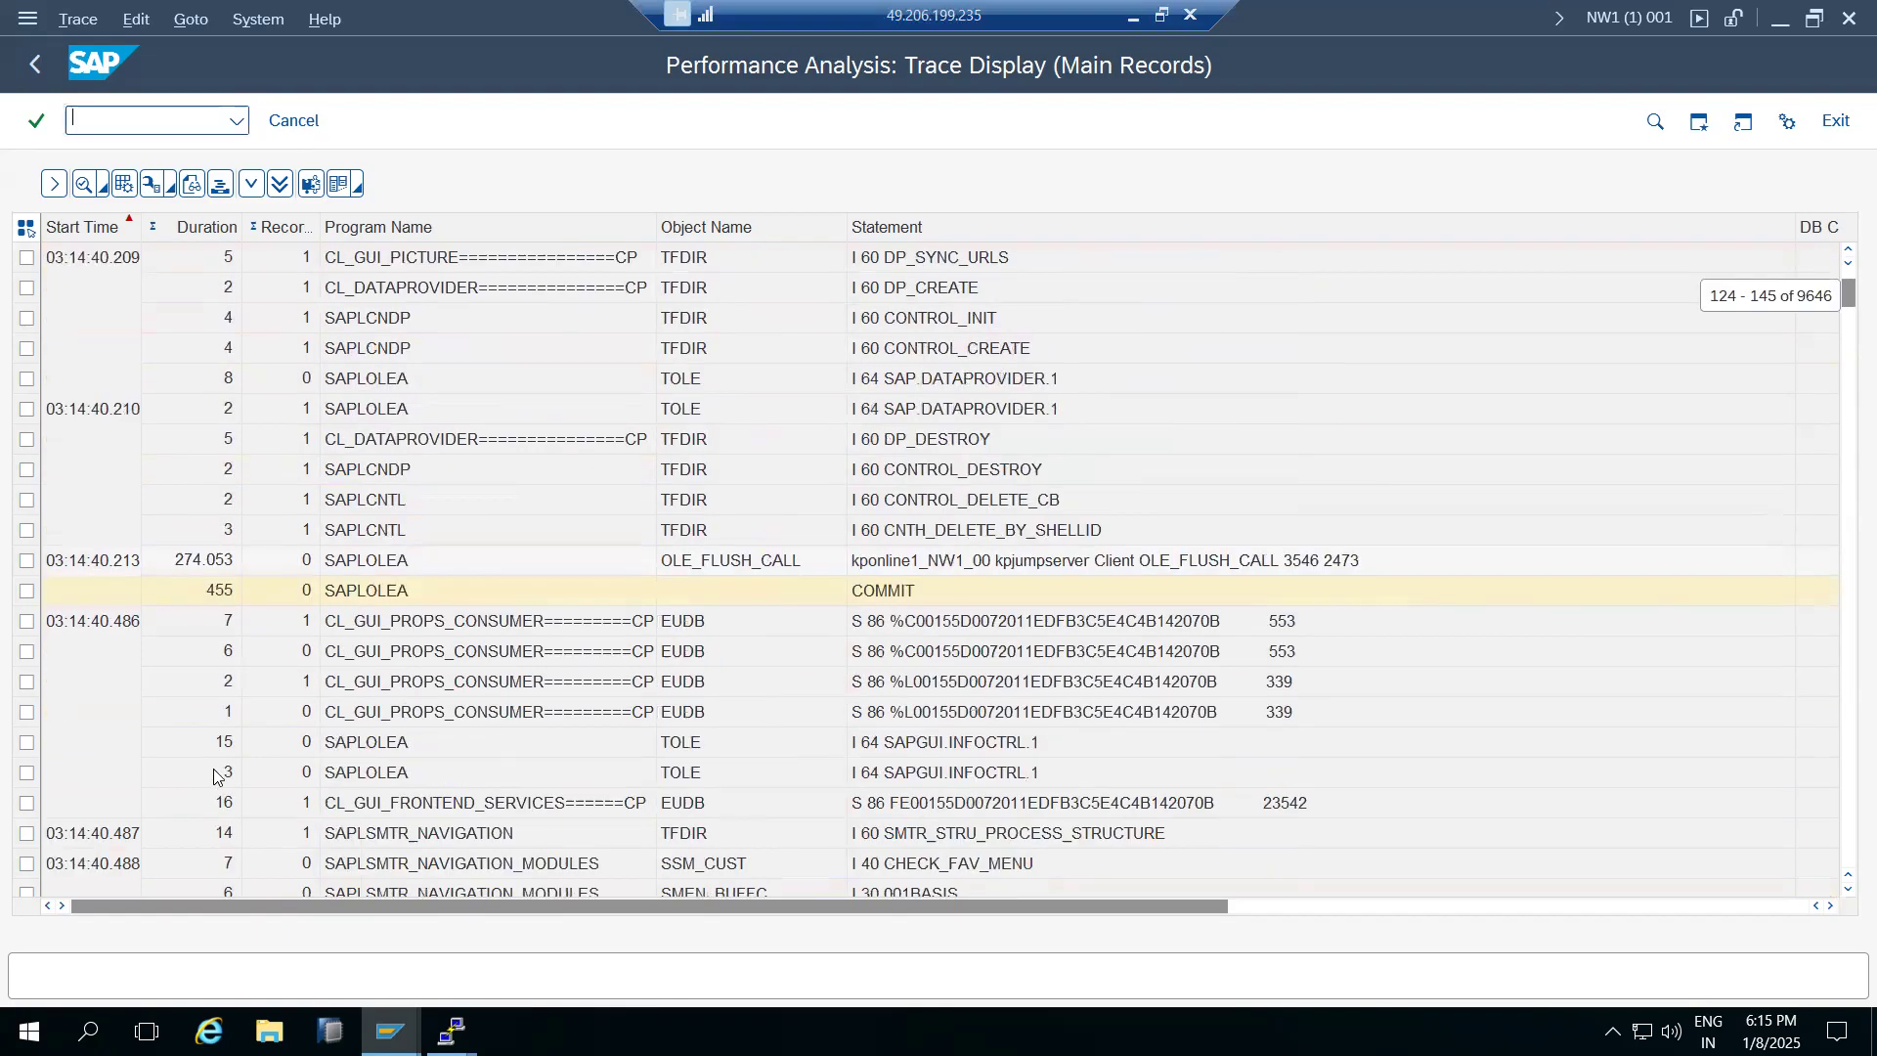
click(200, 567)
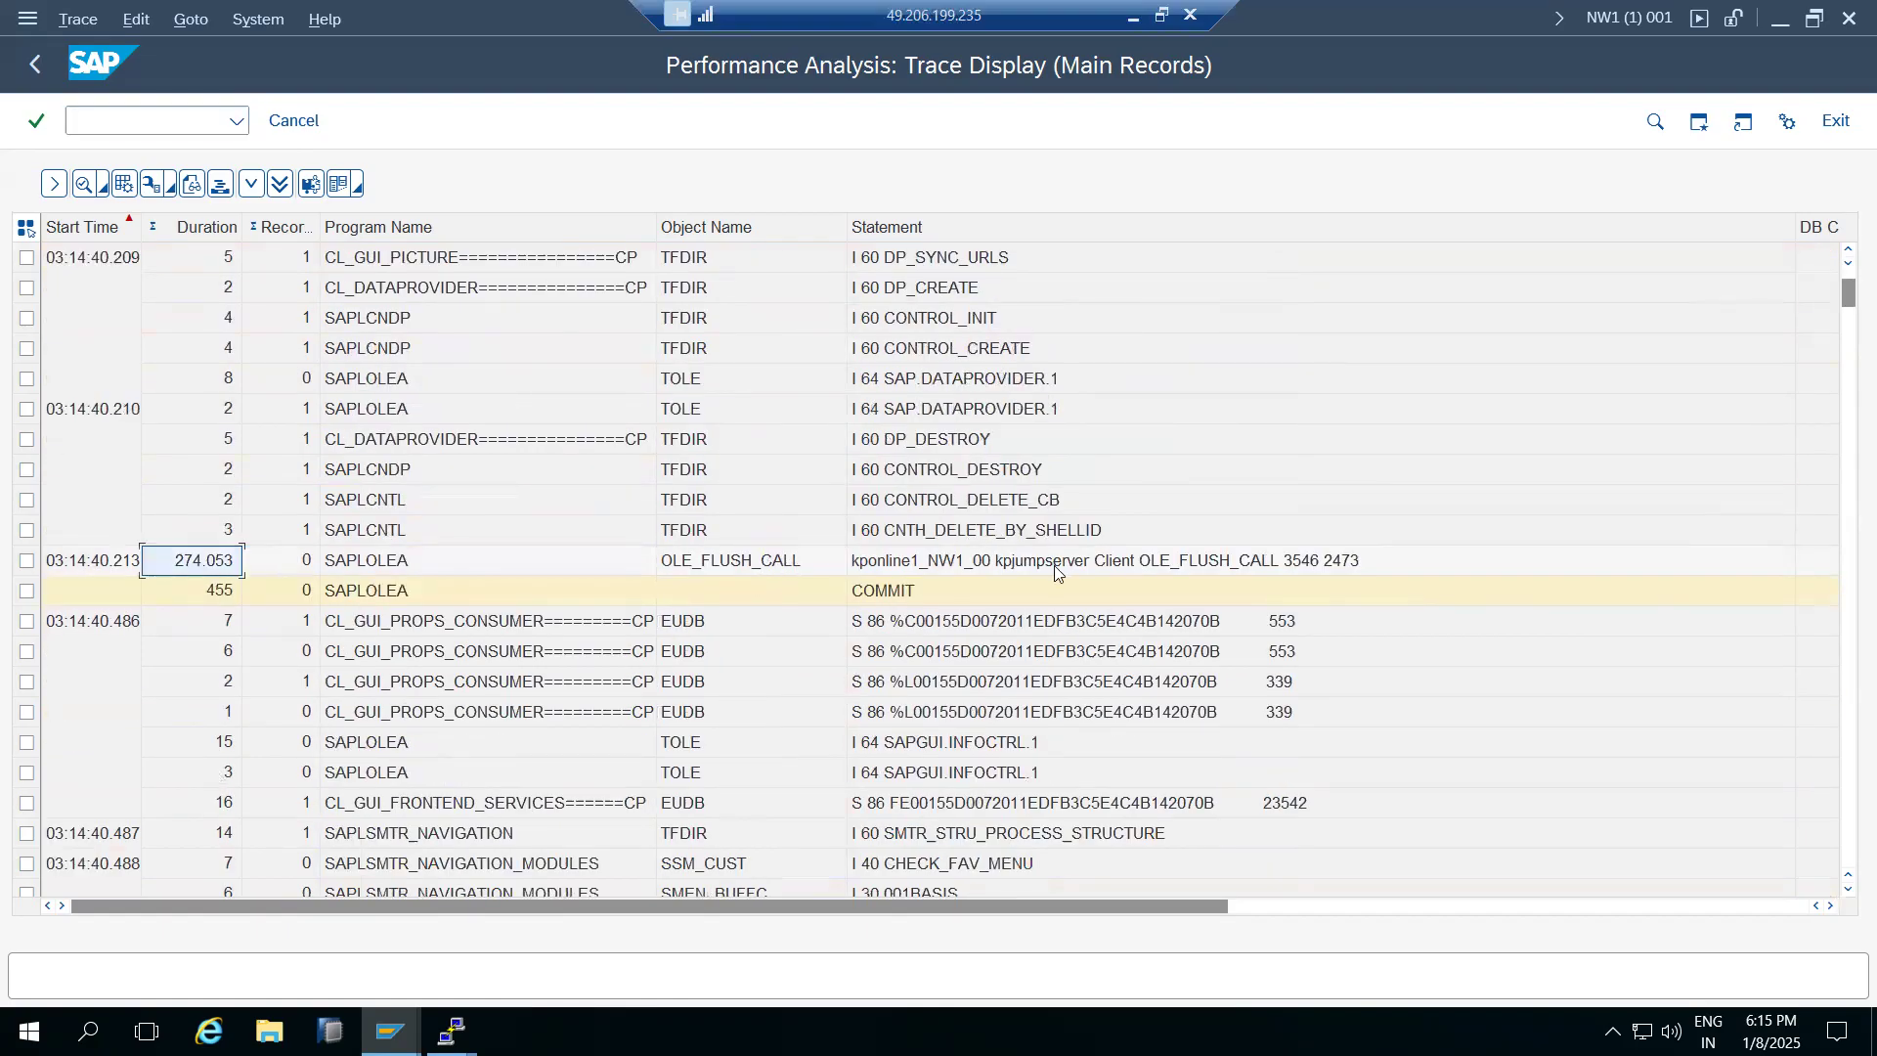
click(1172, 569)
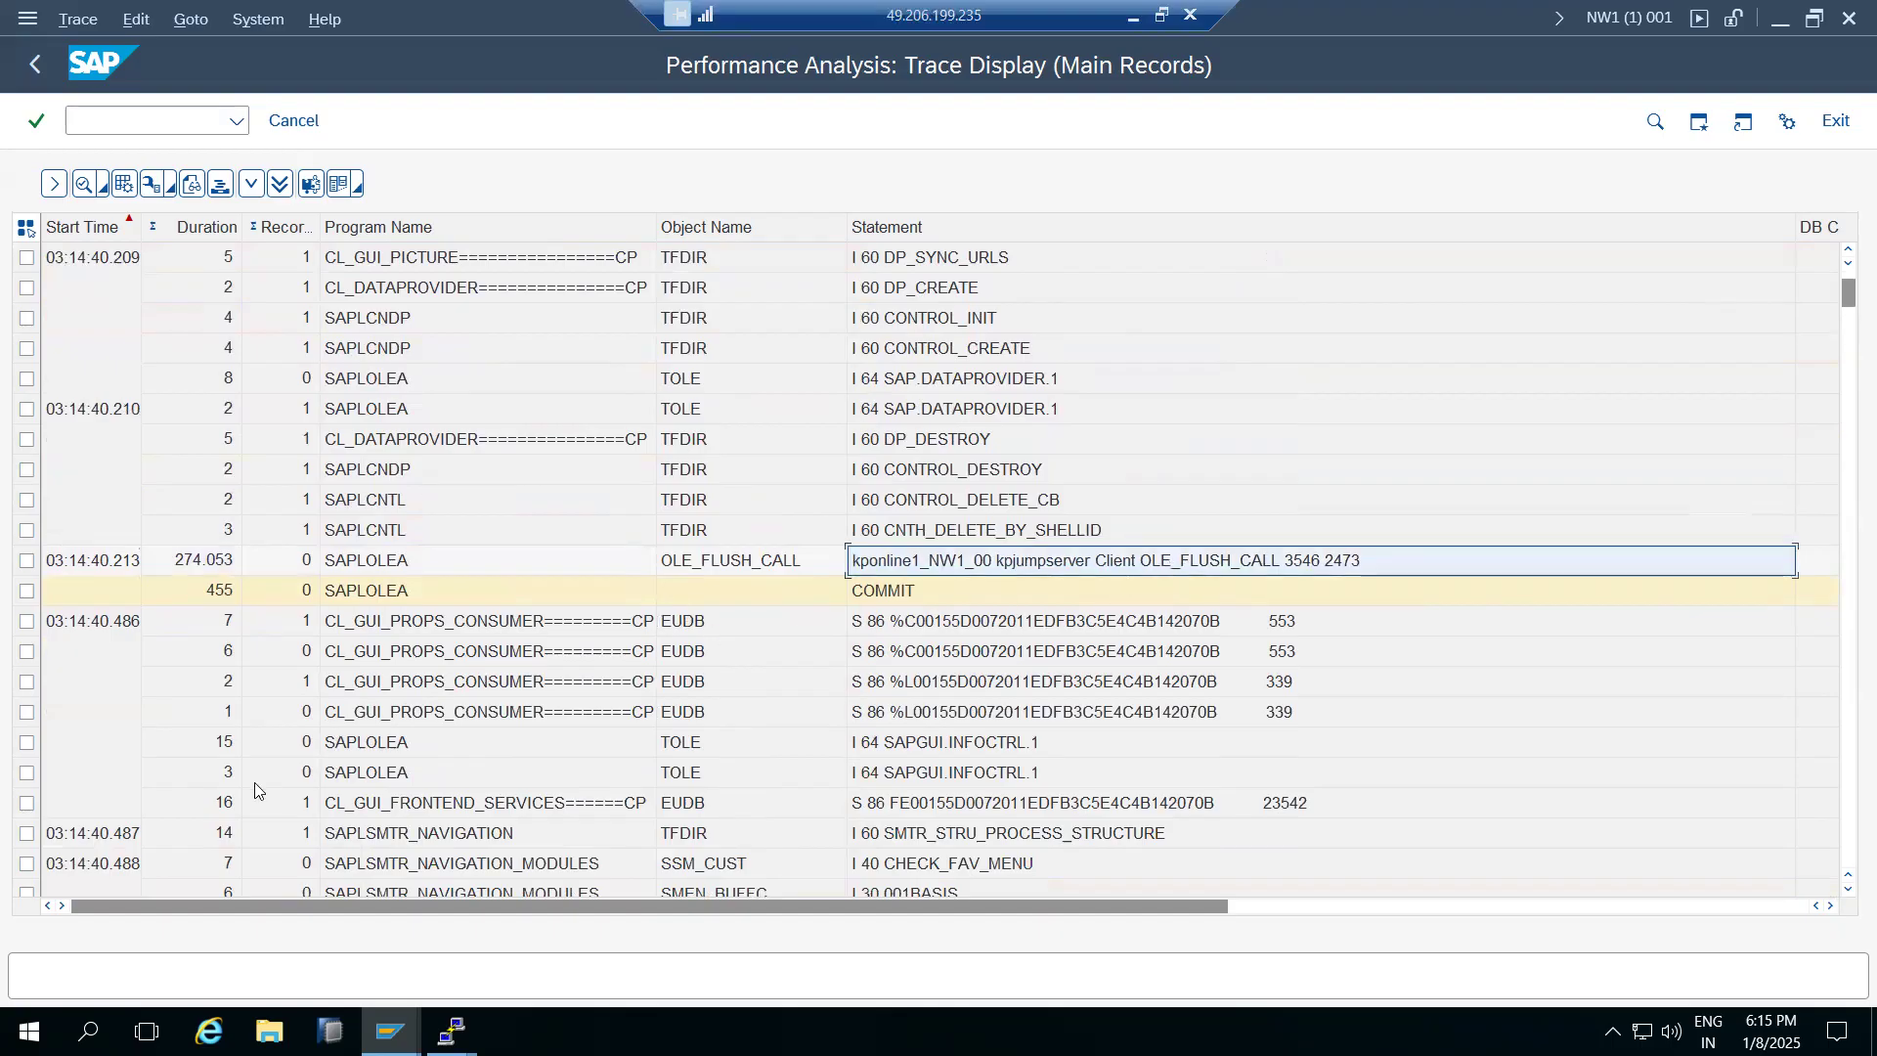
Check find and filter options for the later OLE_FLUSH_CALL record (51.978), closing them unused
scroll(252, 786, down, 13)
scroll(253, 786, down, 7)
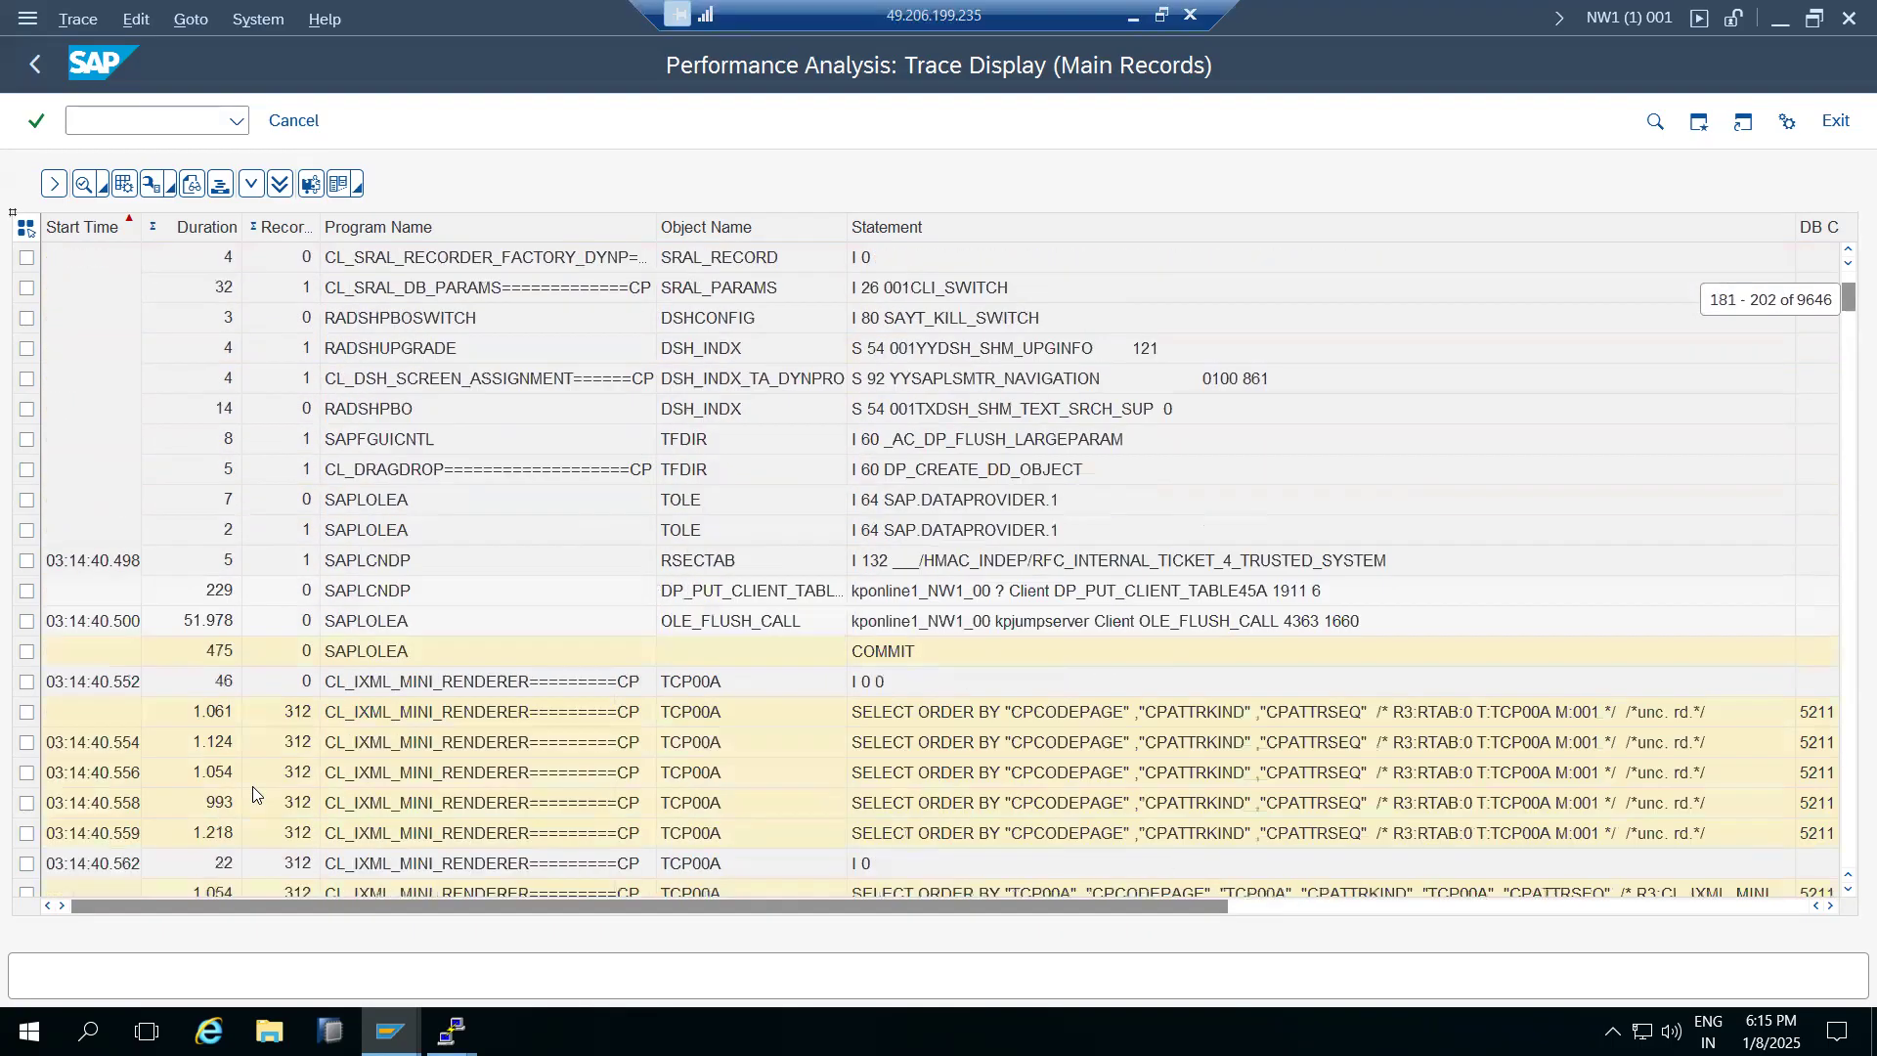
click(191, 532)
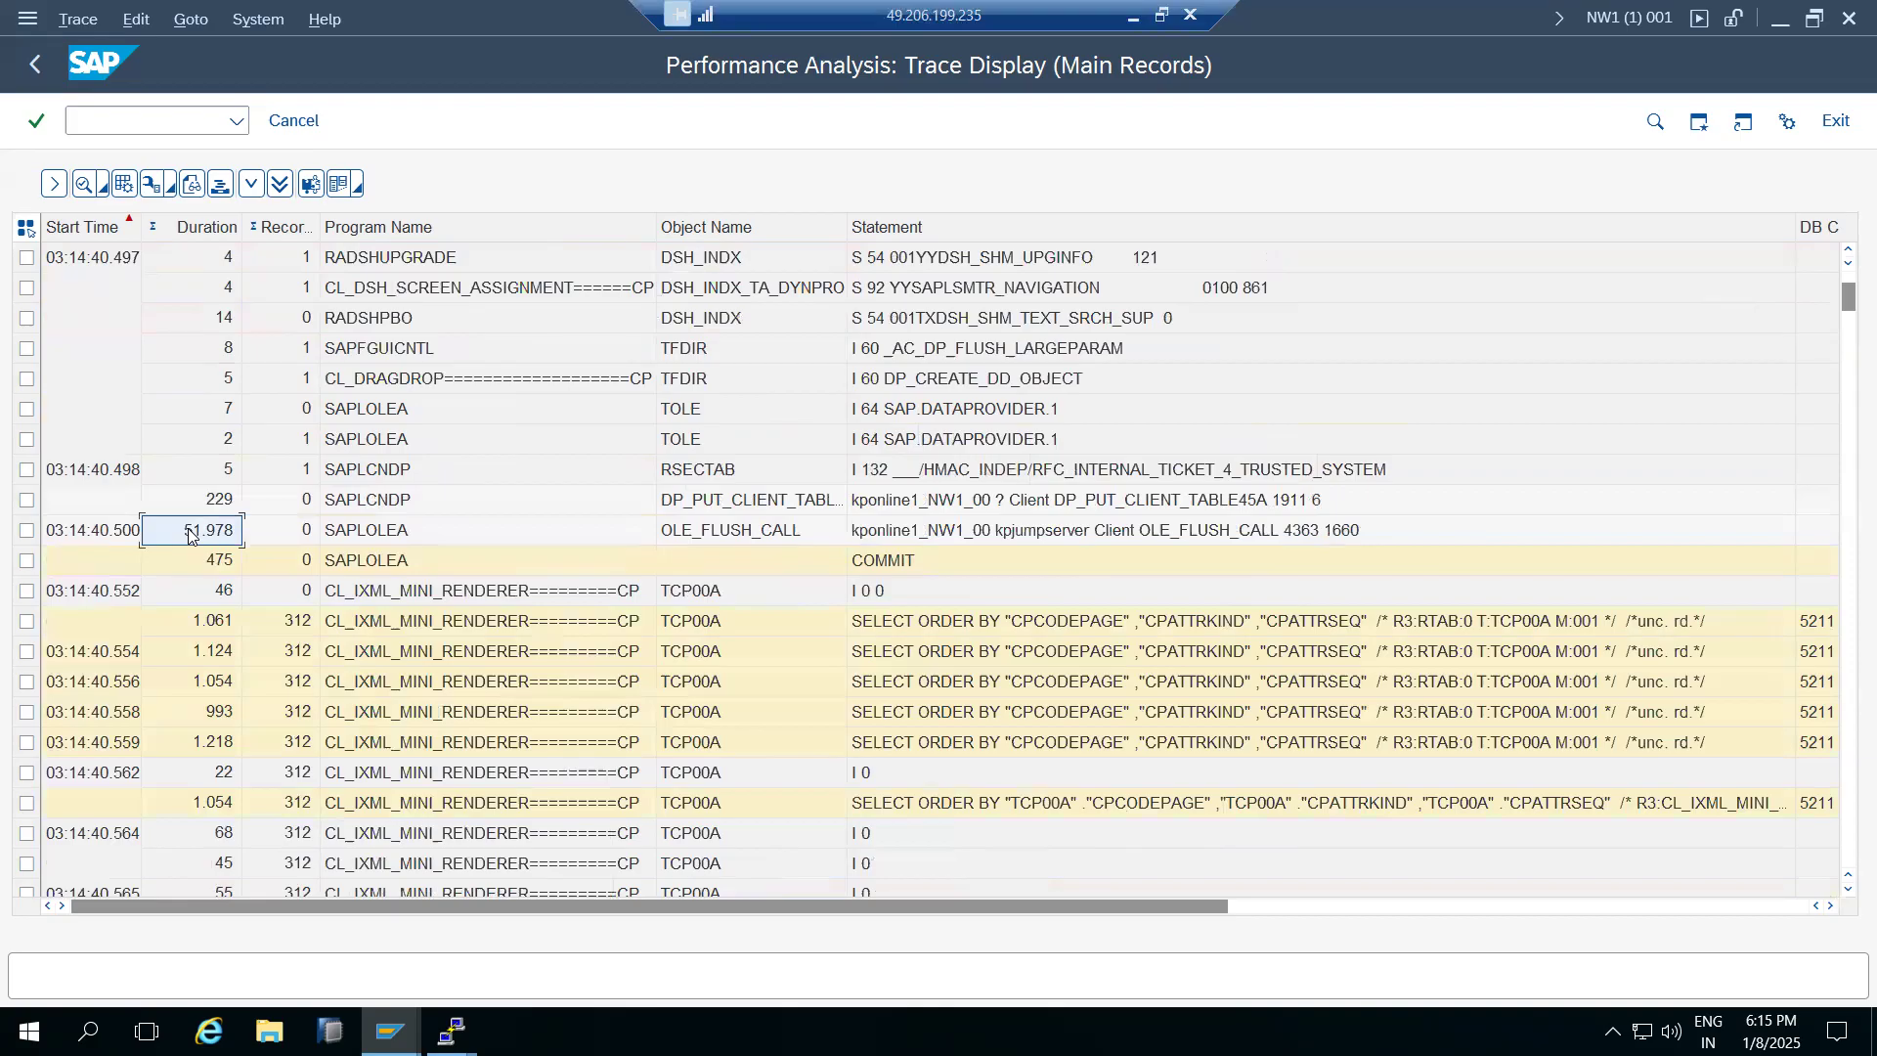
click(942, 536)
right_click(942, 537)
click(746, 539)
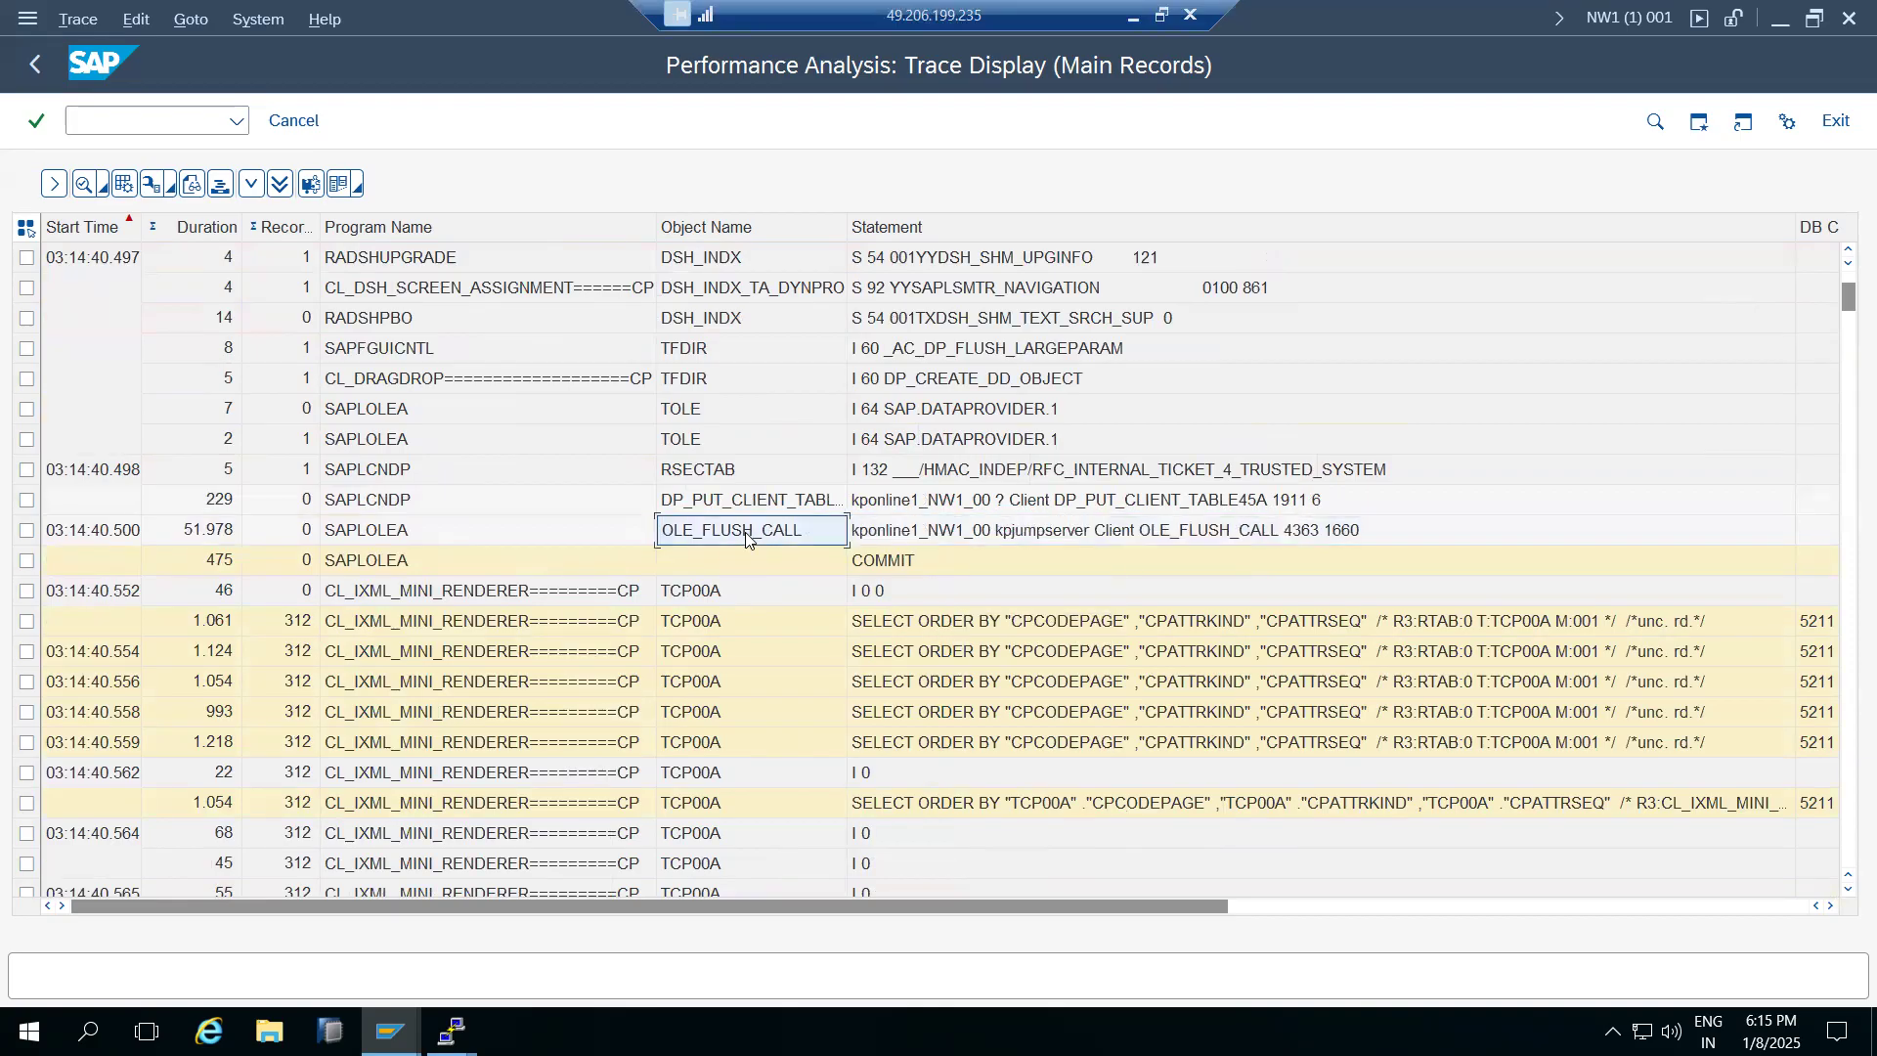
right_click(746, 538)
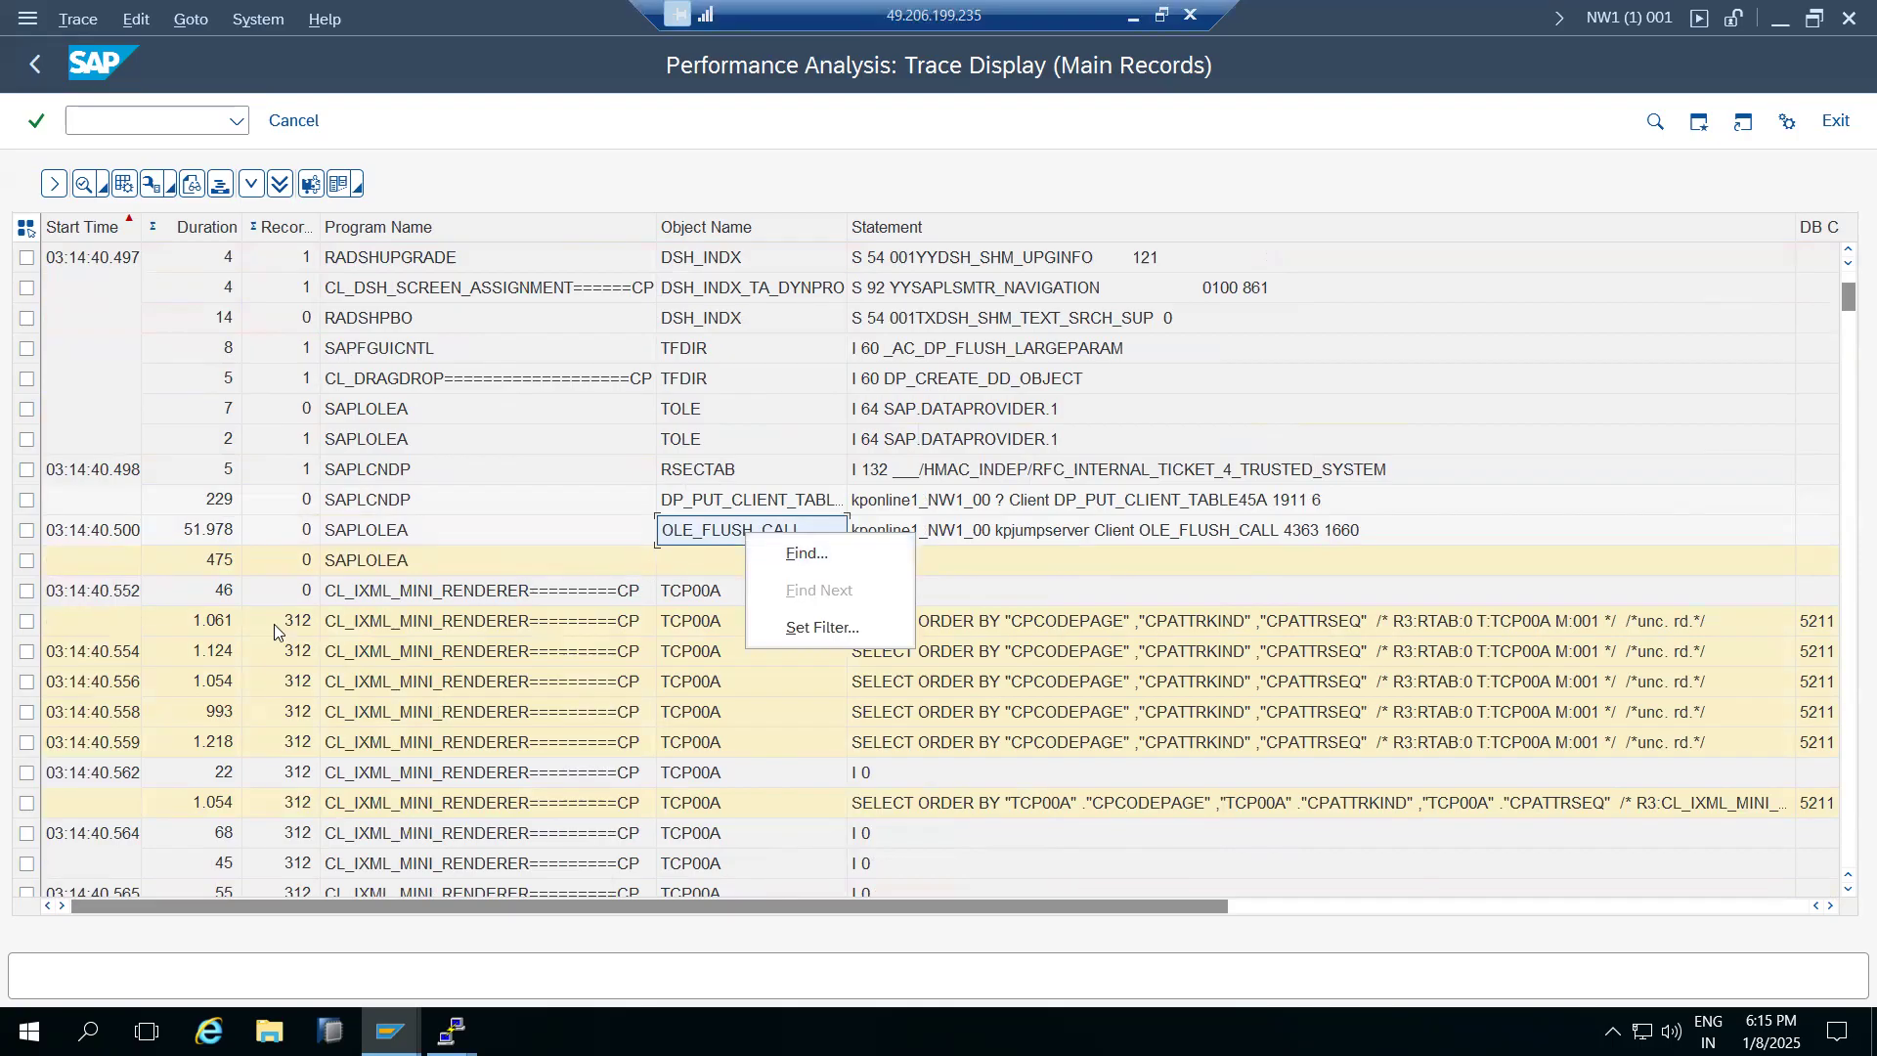
click(221, 531)
Page through the 9646 records, inspect the HRP1217 and HRS1206 SELECT statements, then go back
scroll(260, 614, down, 5)
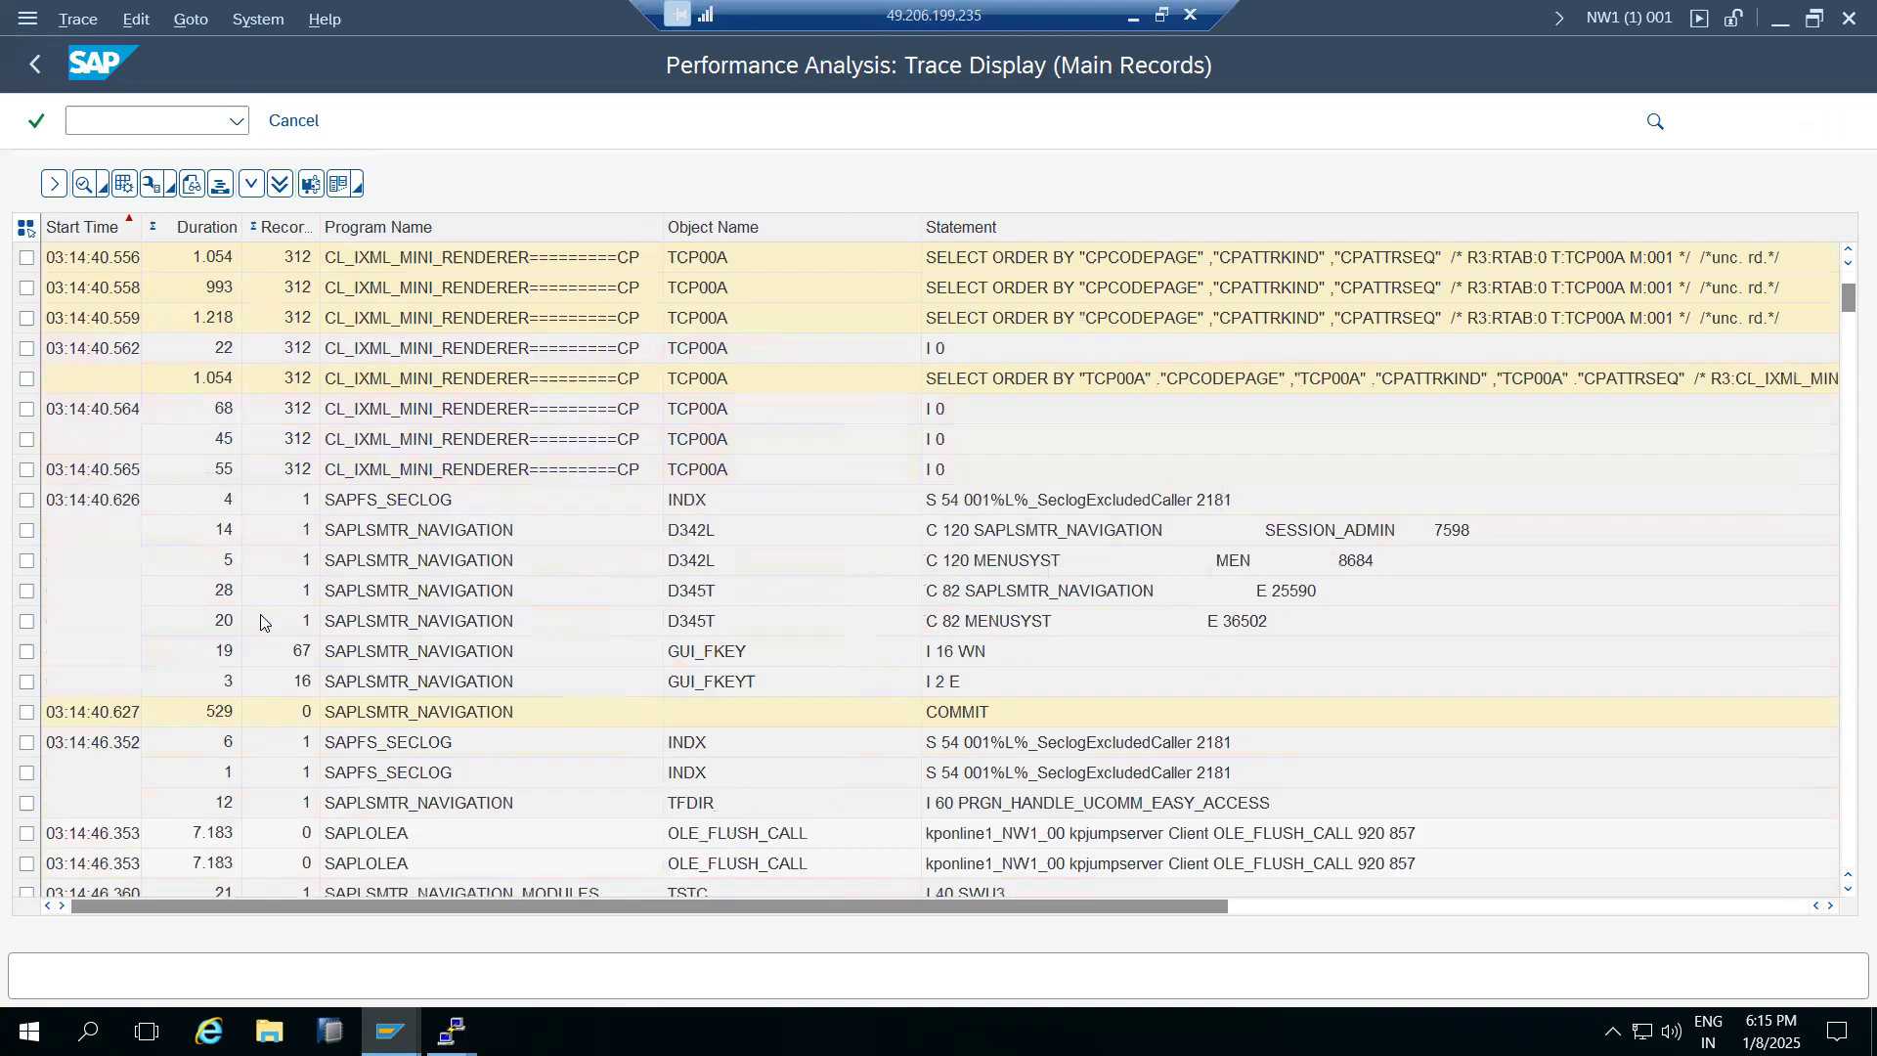
scroll(260, 614, down, 5)
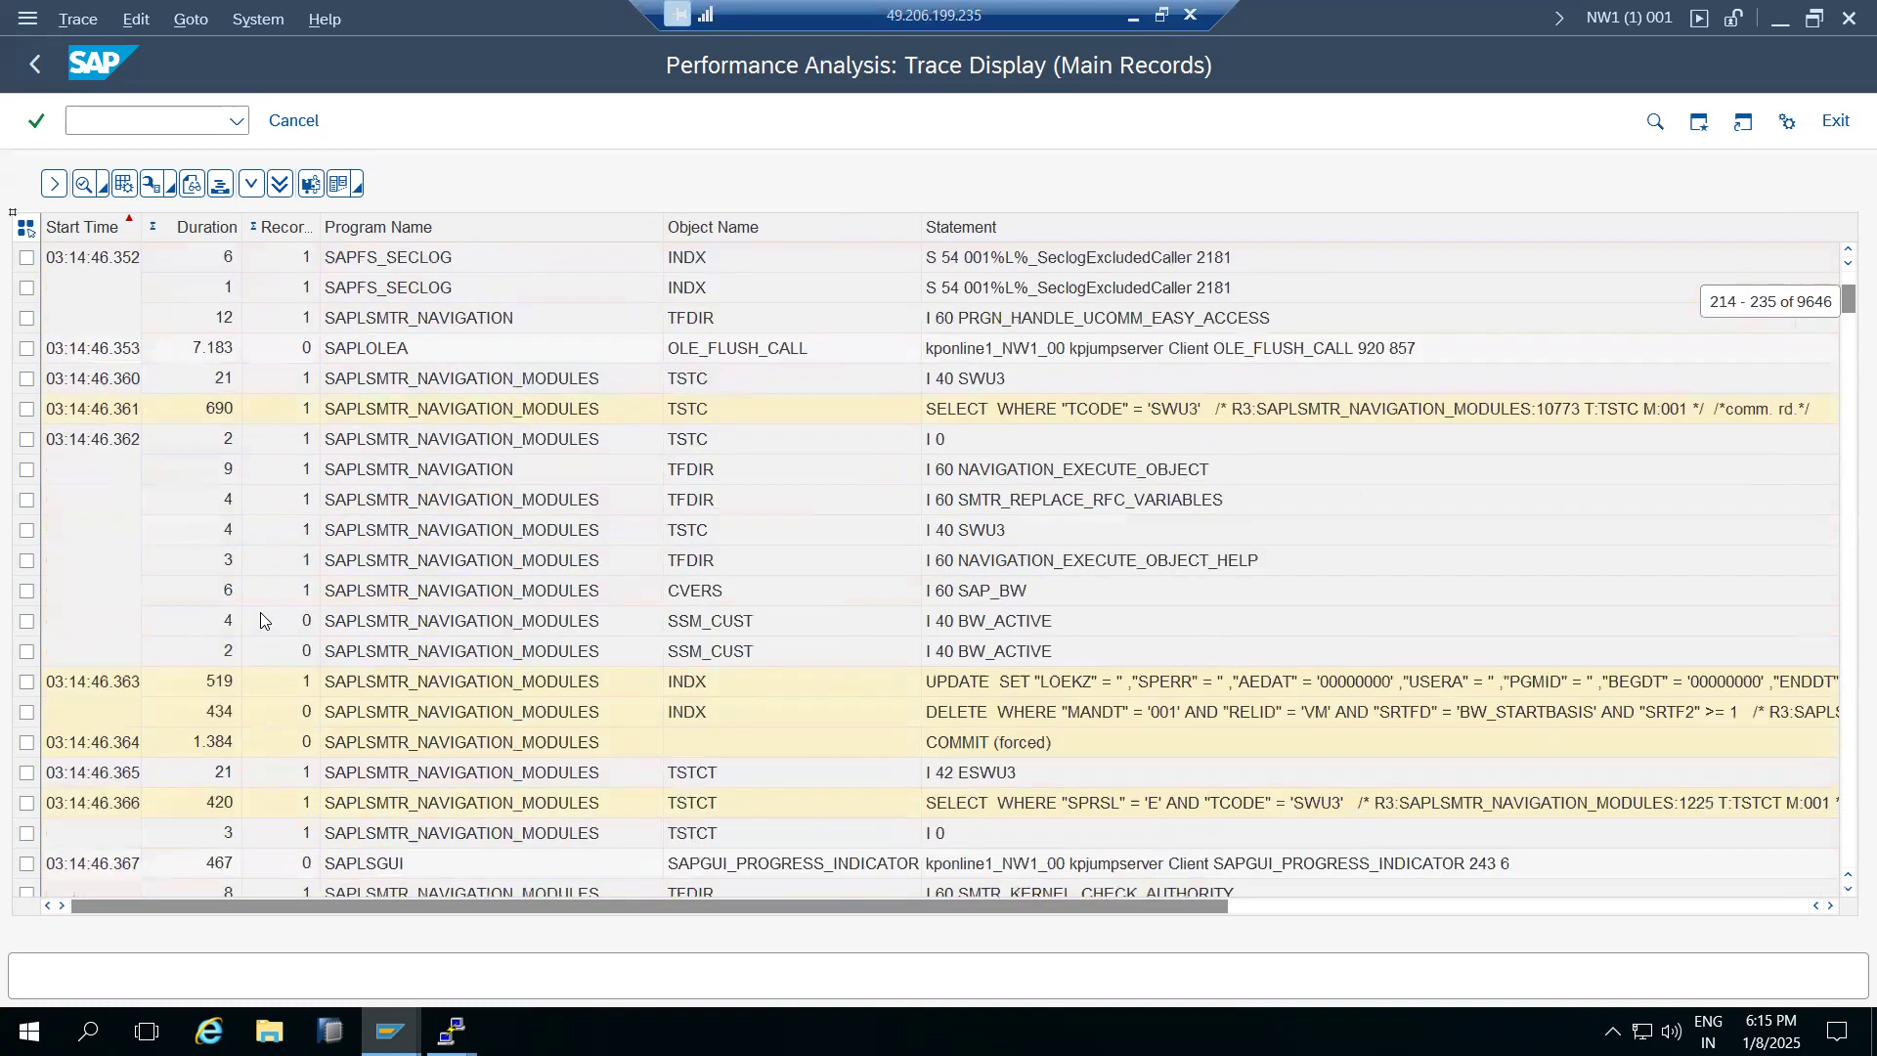
scroll(260, 613, down, 2)
scroll(262, 671, down, 15)
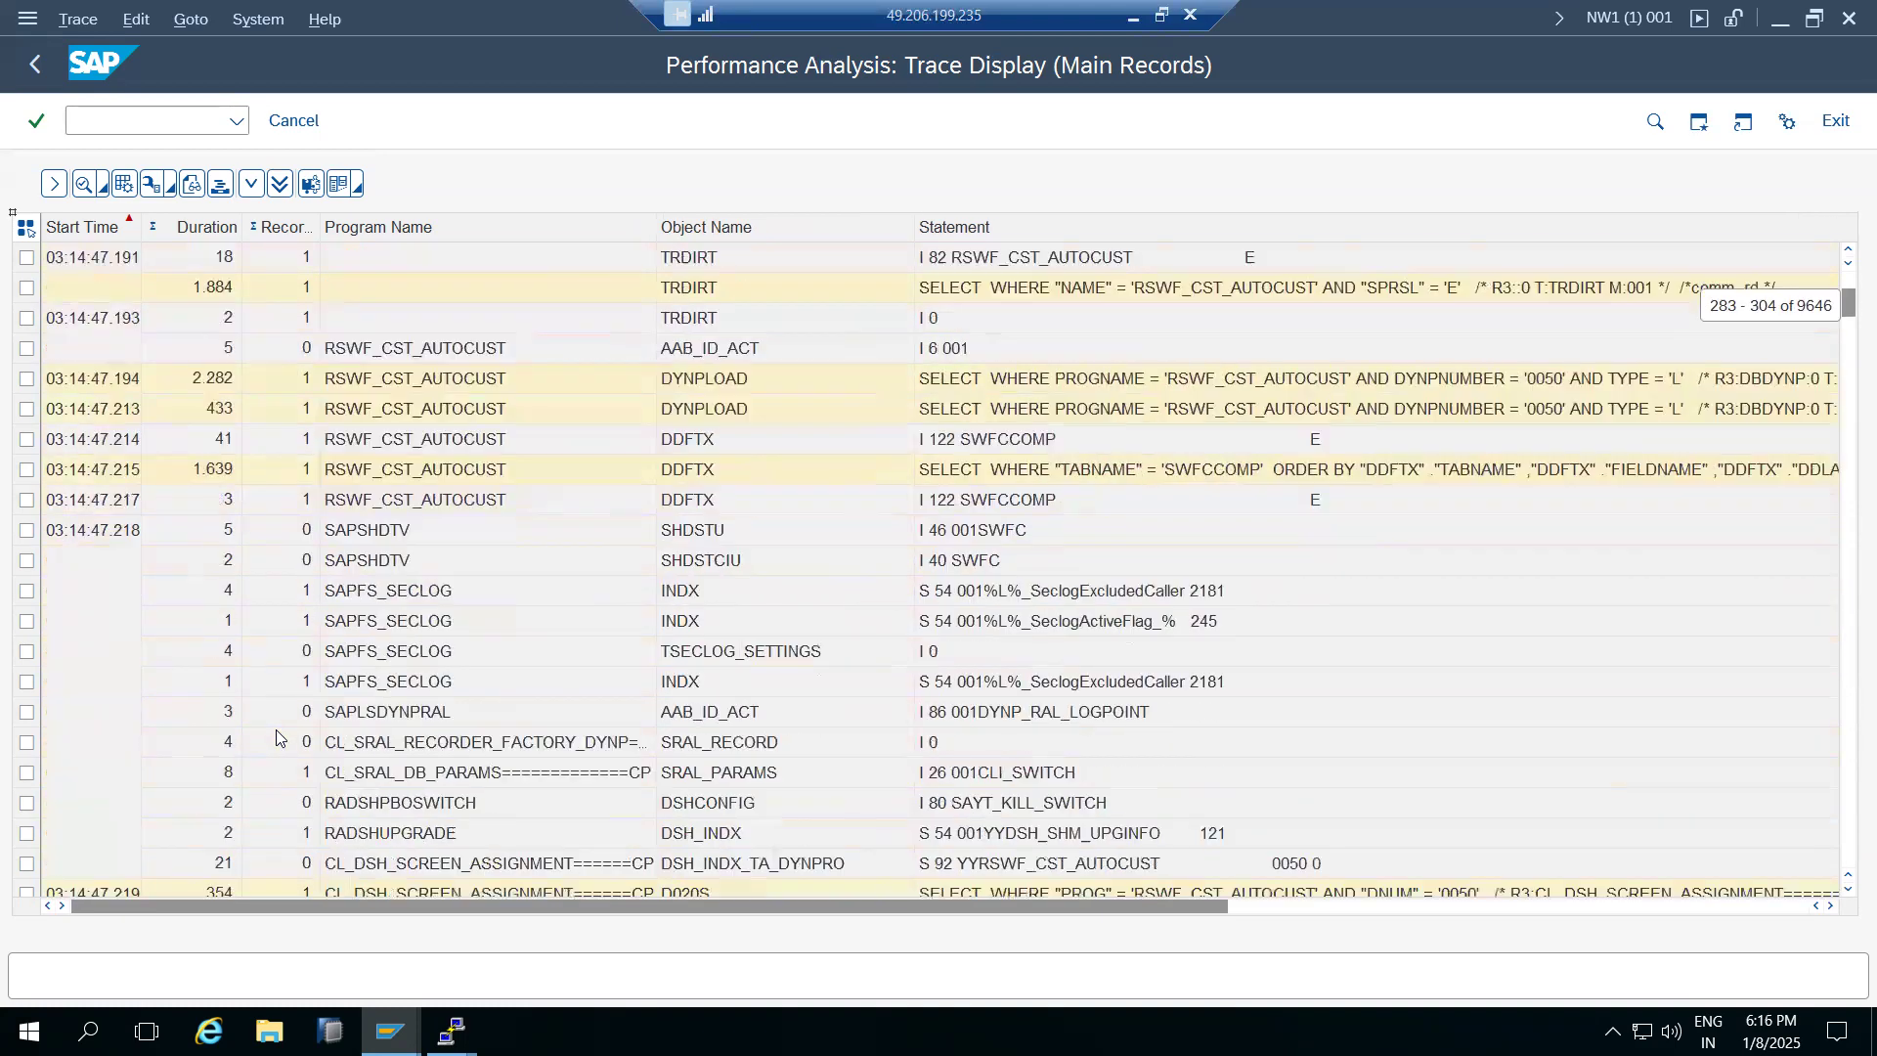
scroll(276, 738, down, 15)
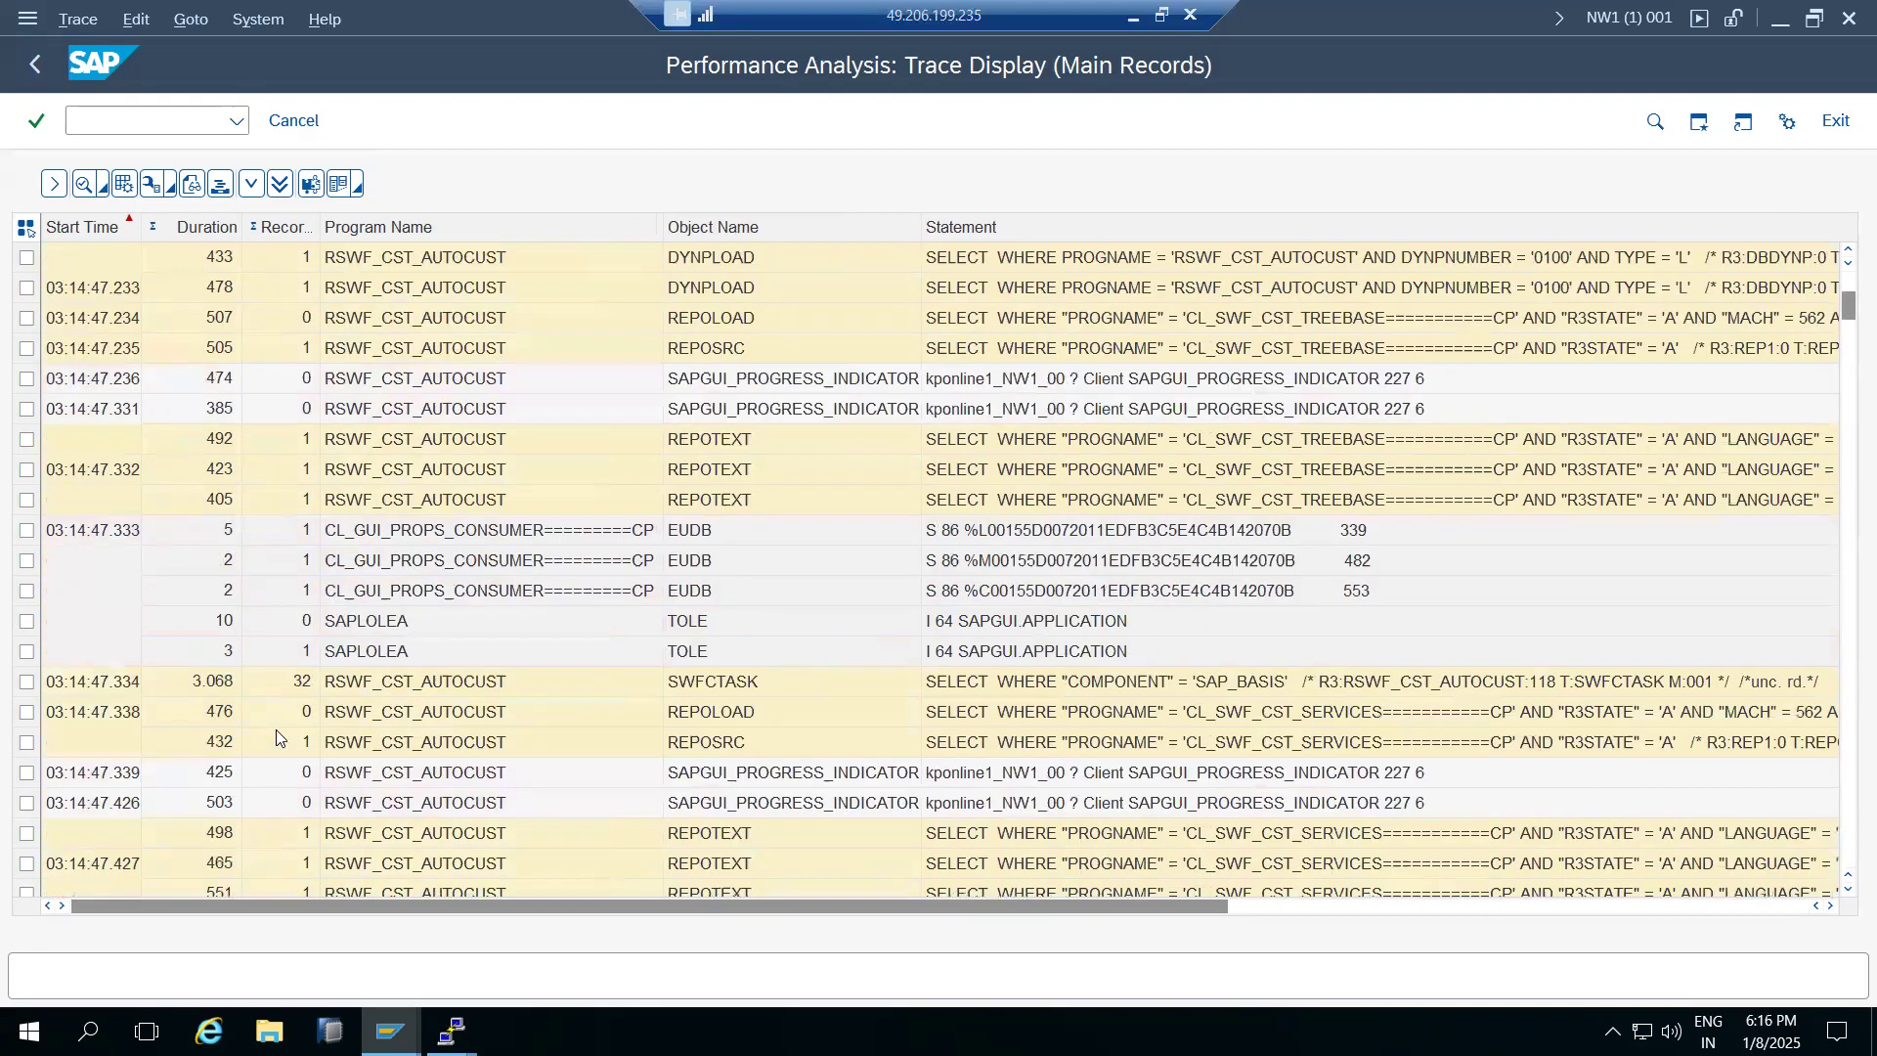
scroll(276, 738, down, 10)
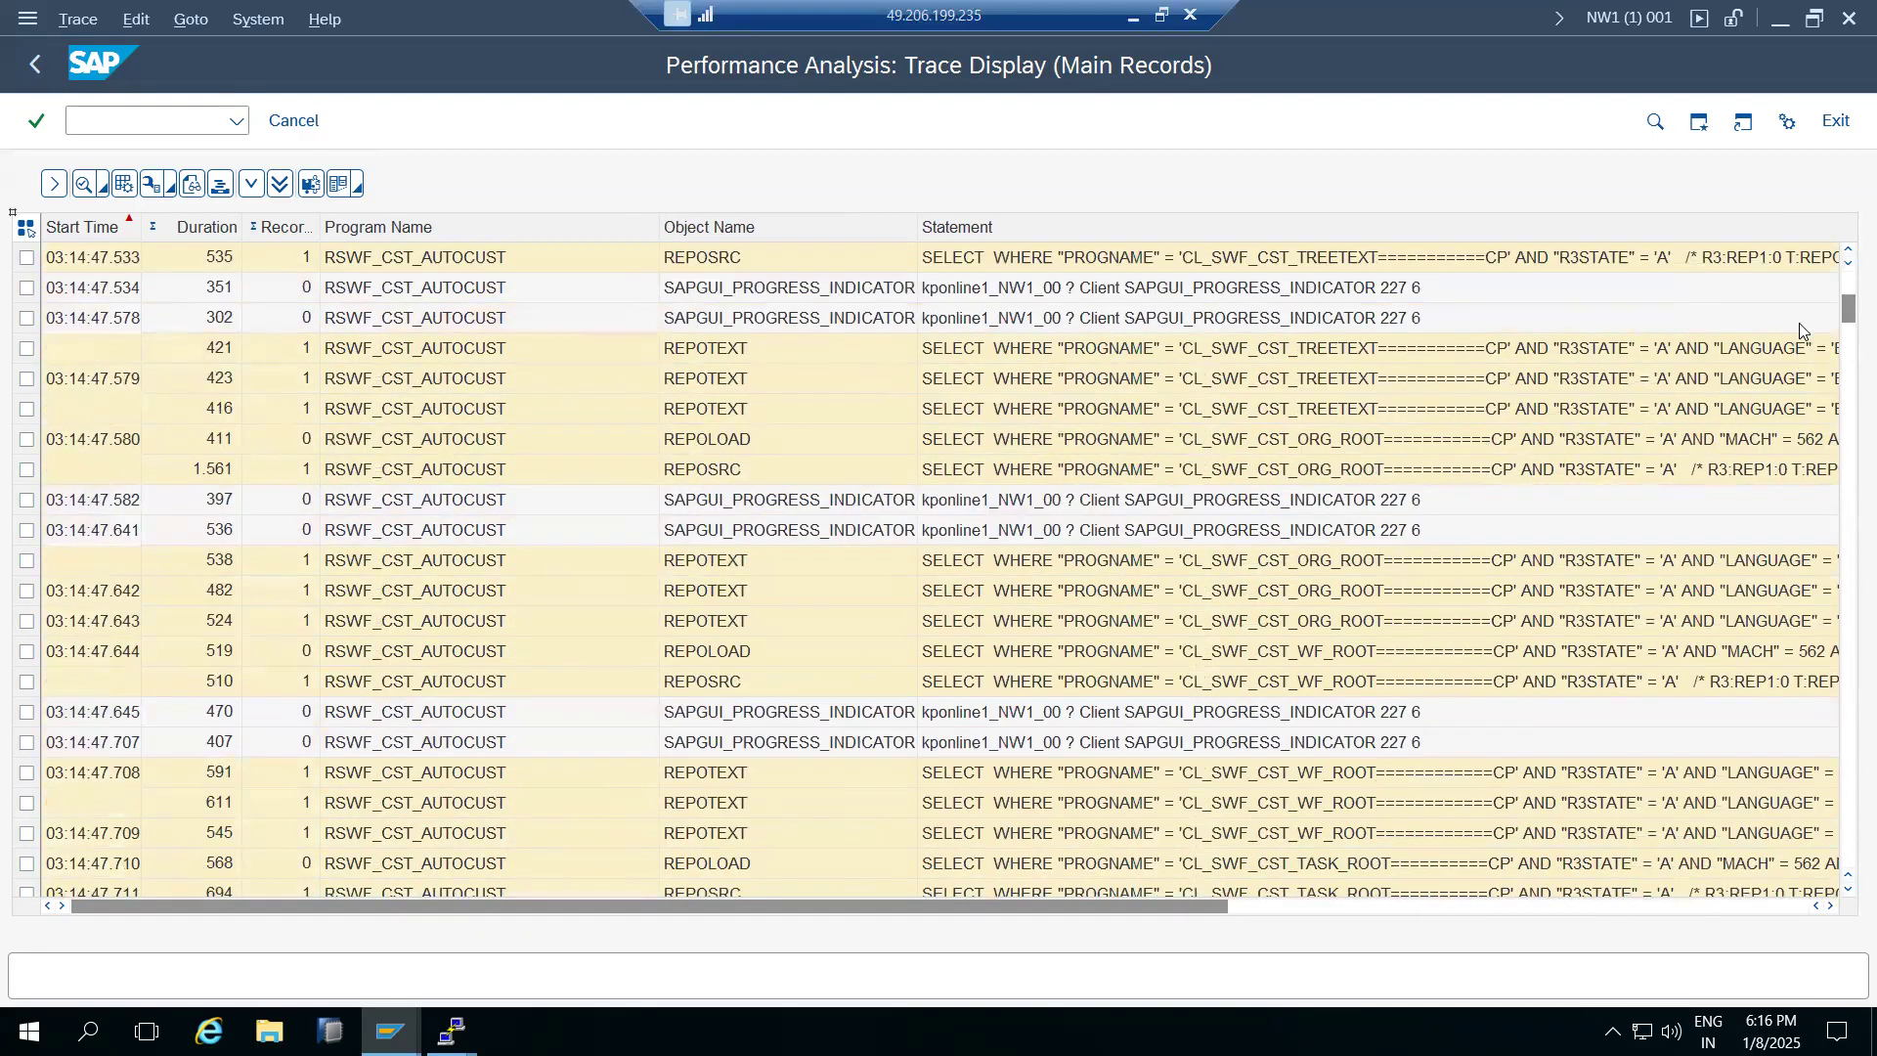
drag(1849, 313, 1847, 865)
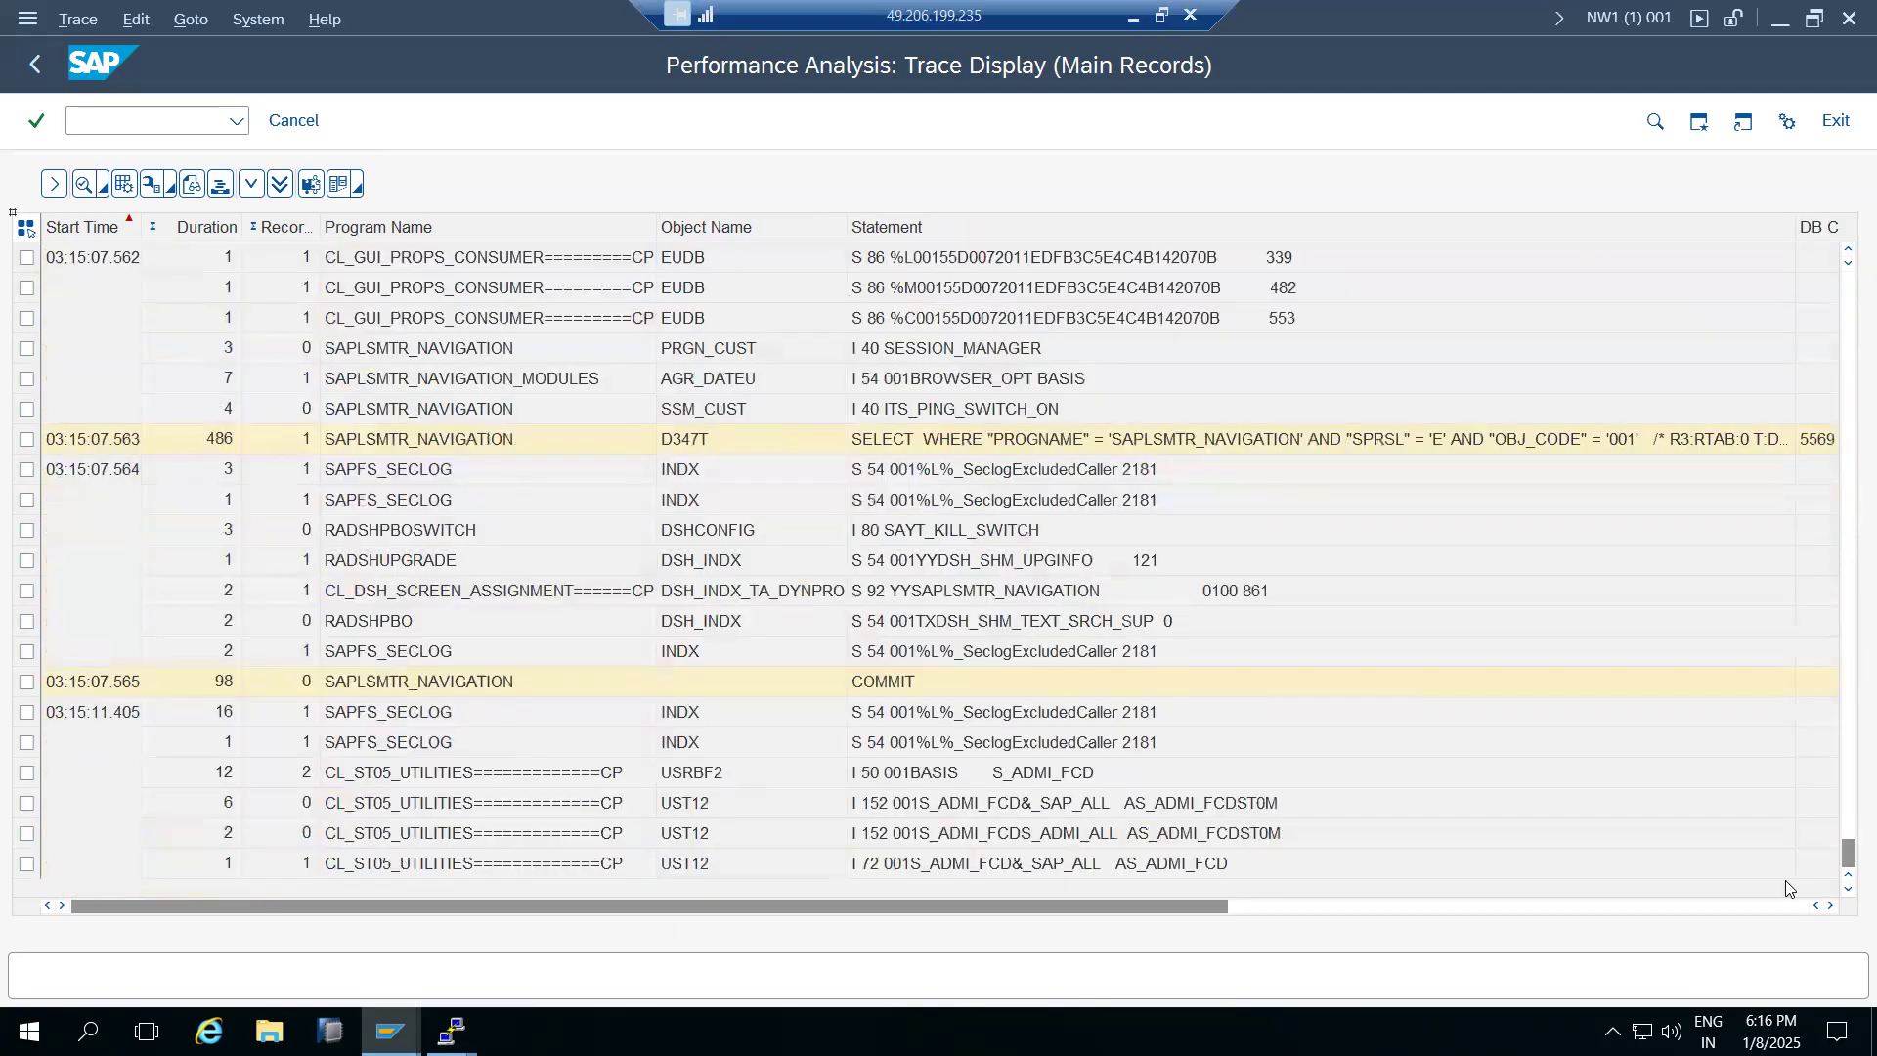
scroll(426, 768, up, 15)
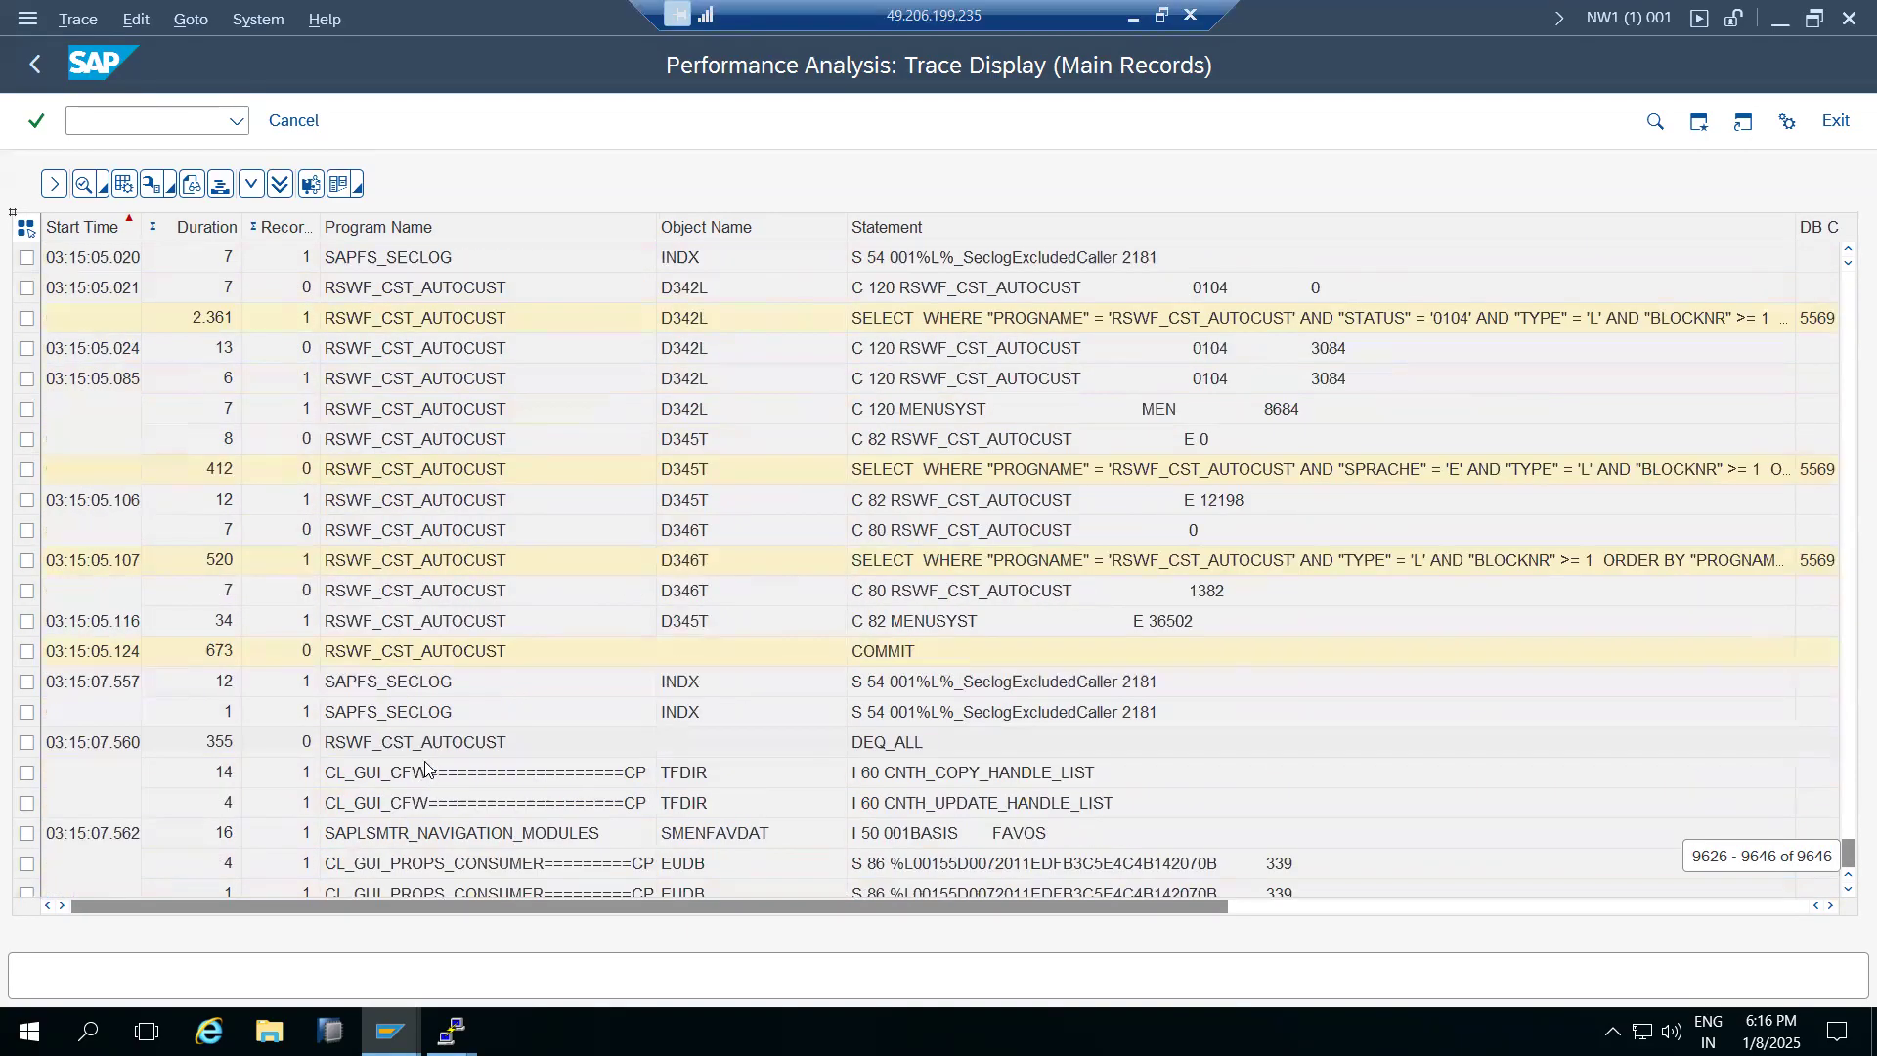
scroll(430, 756, up, 15)
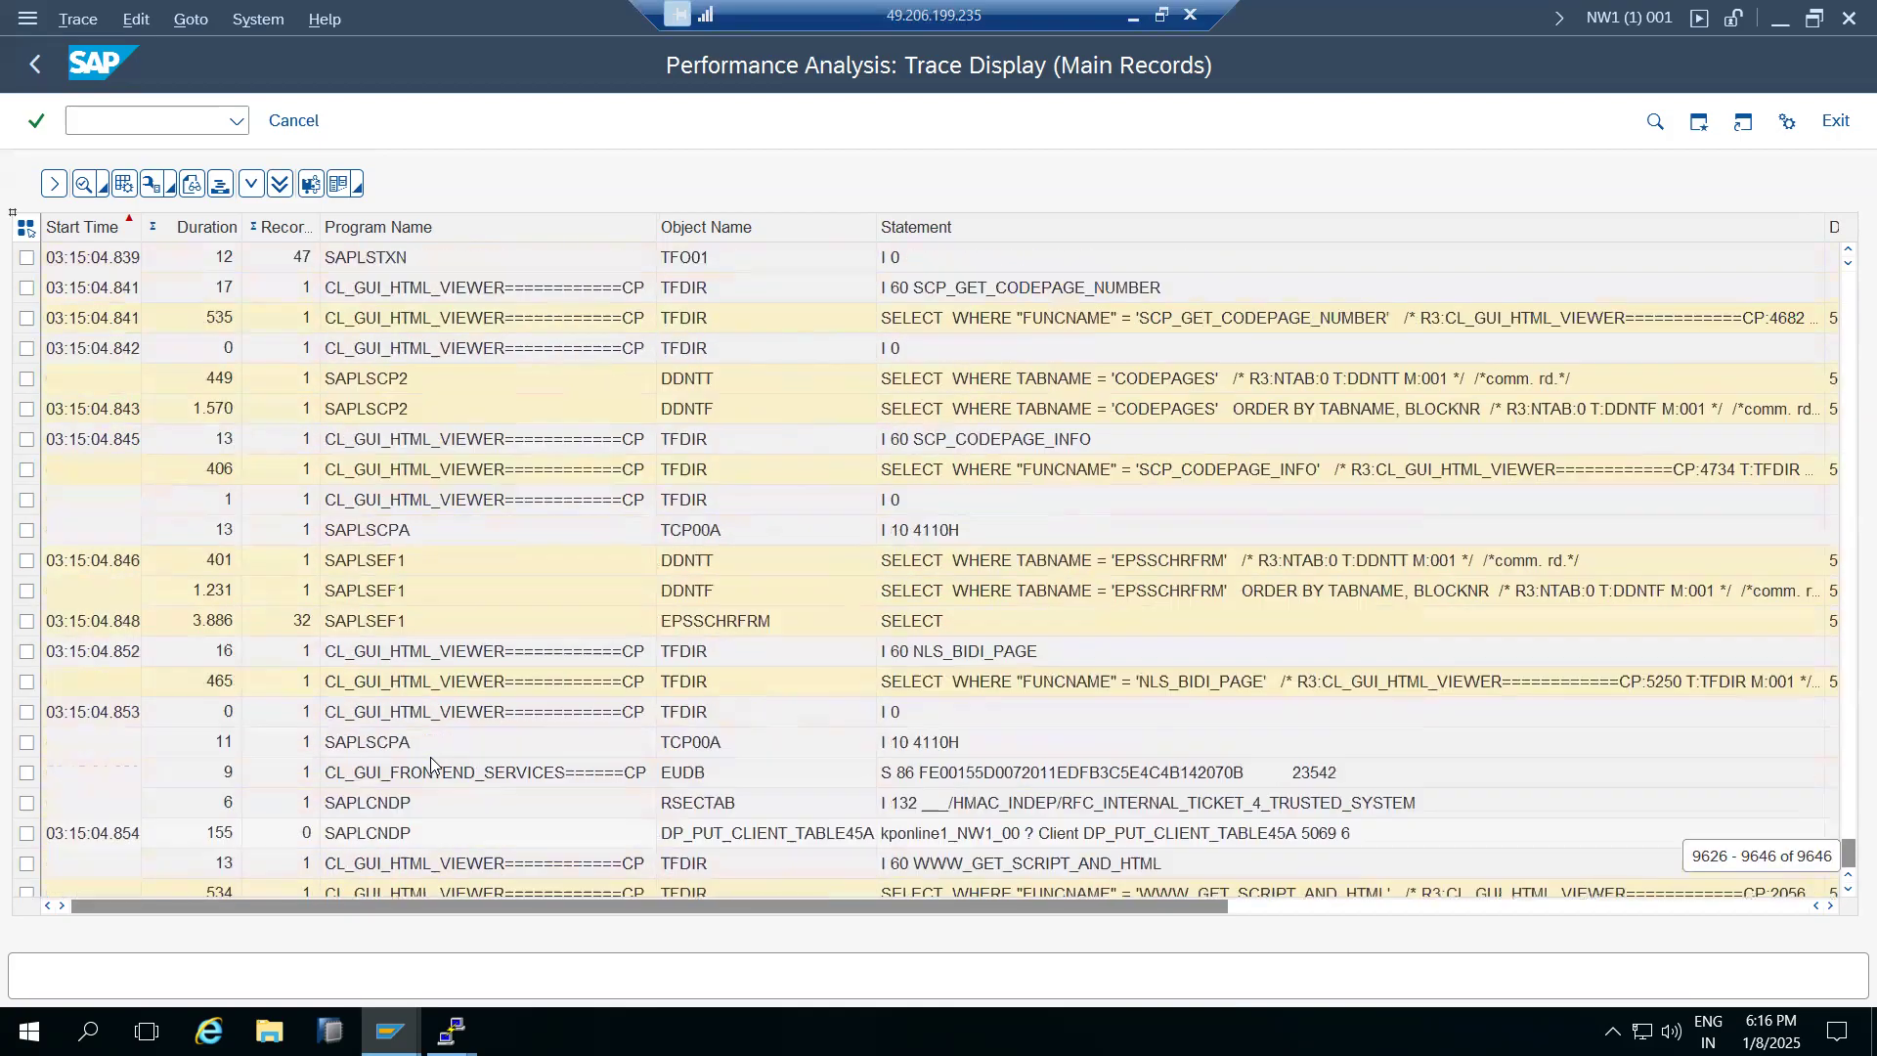
scroll(436, 749, up, 15)
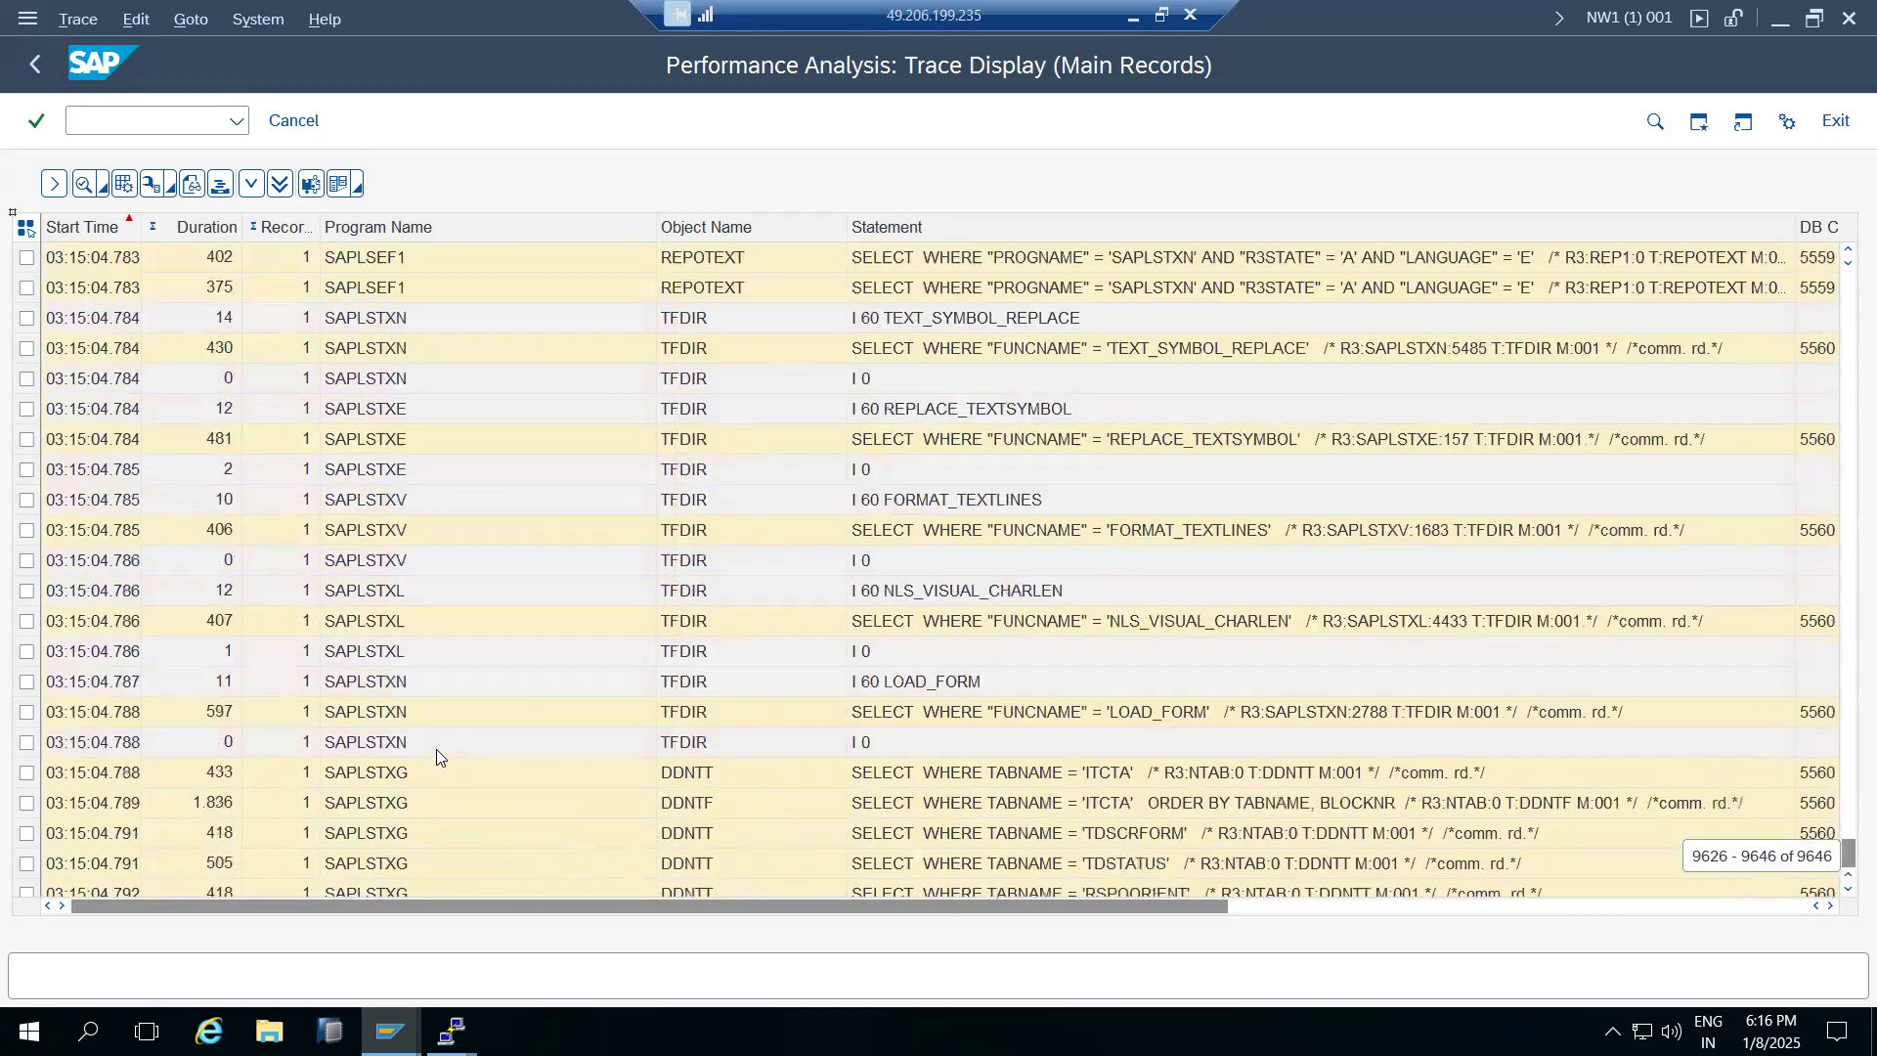
scroll(442, 747, up, 15)
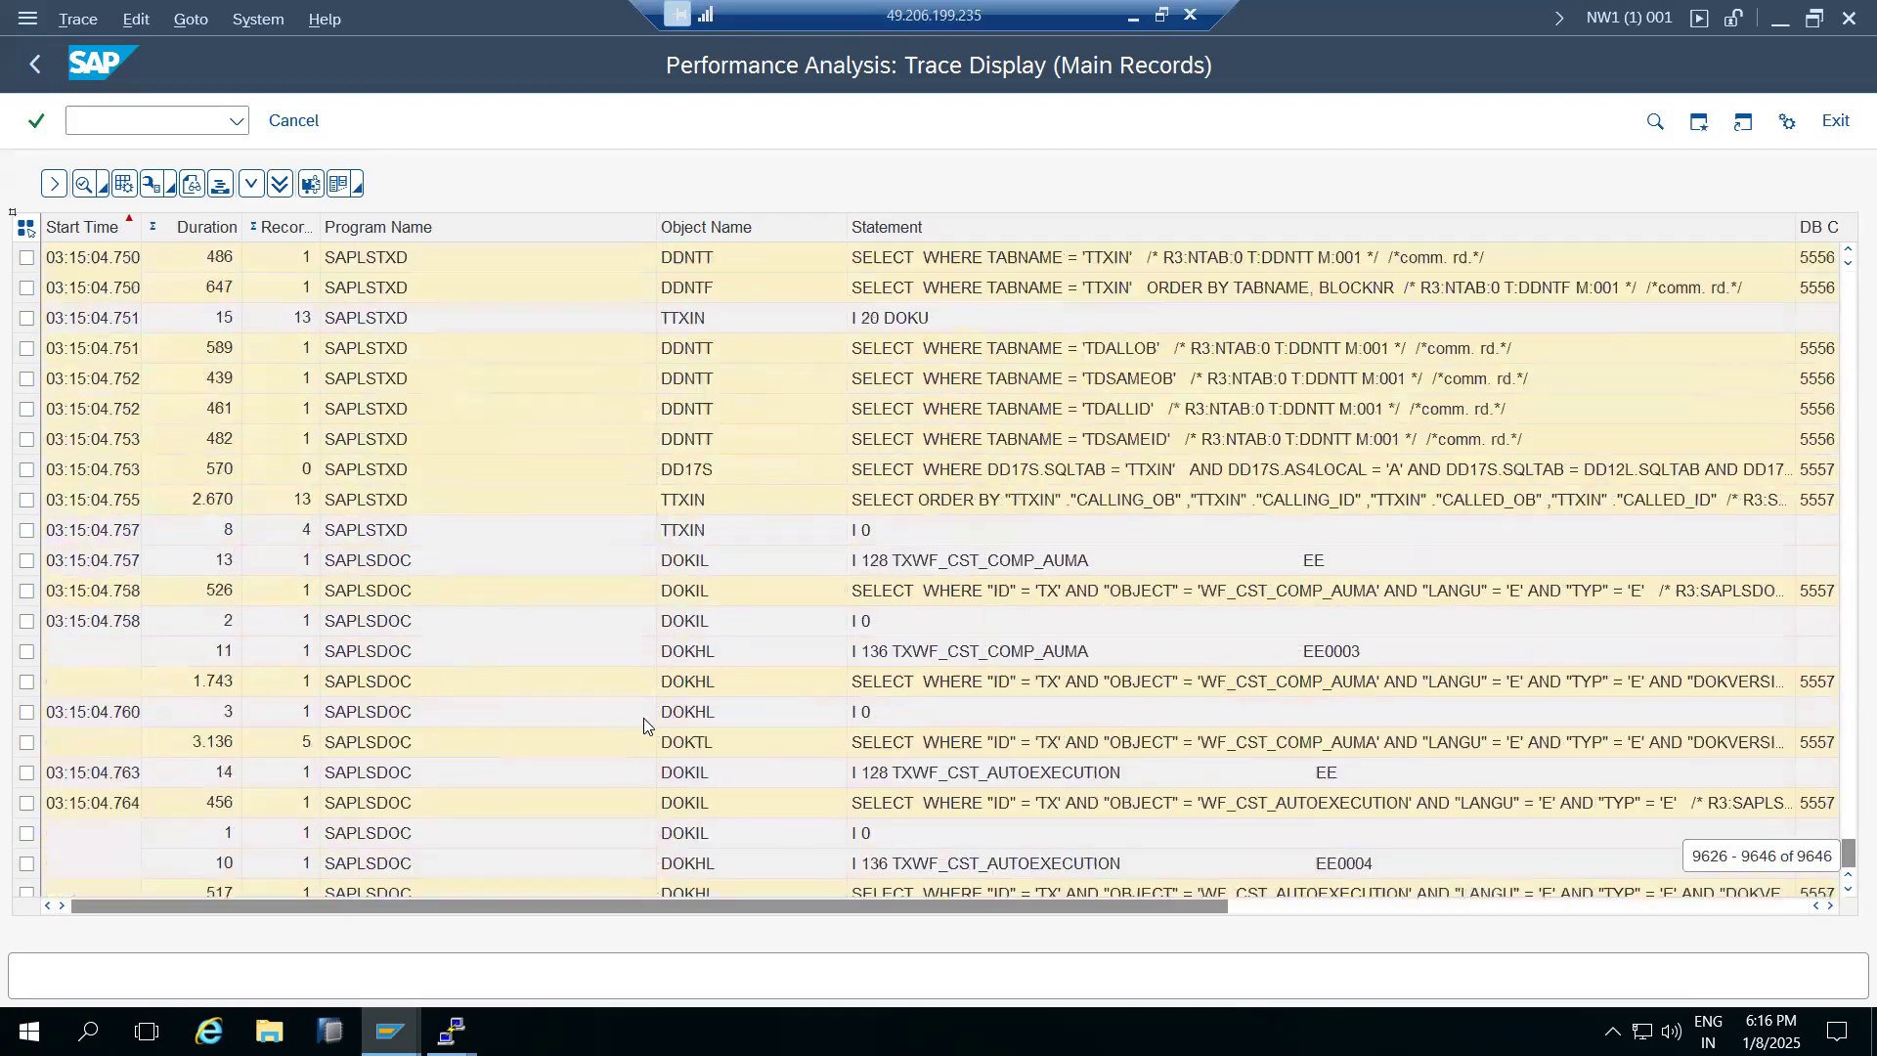
scroll(1243, 619, up, 15)
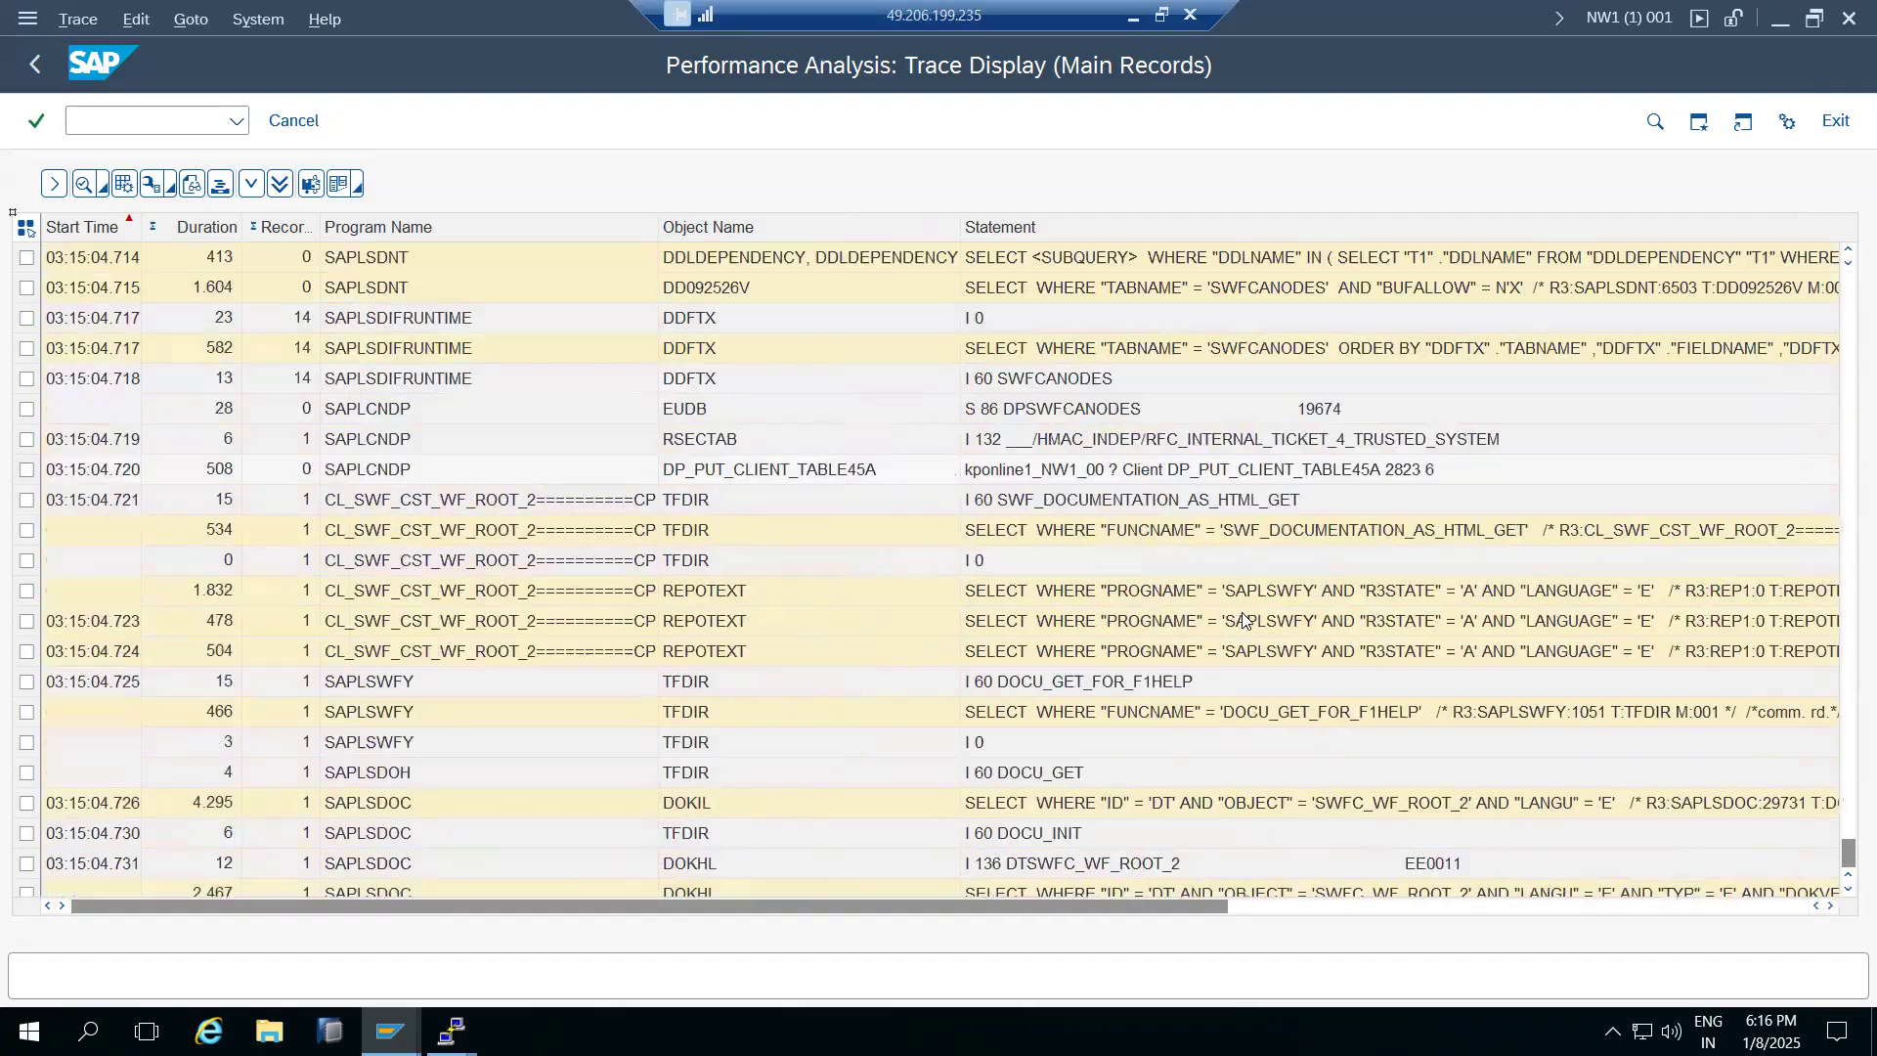
scroll(1243, 620, up, 15)
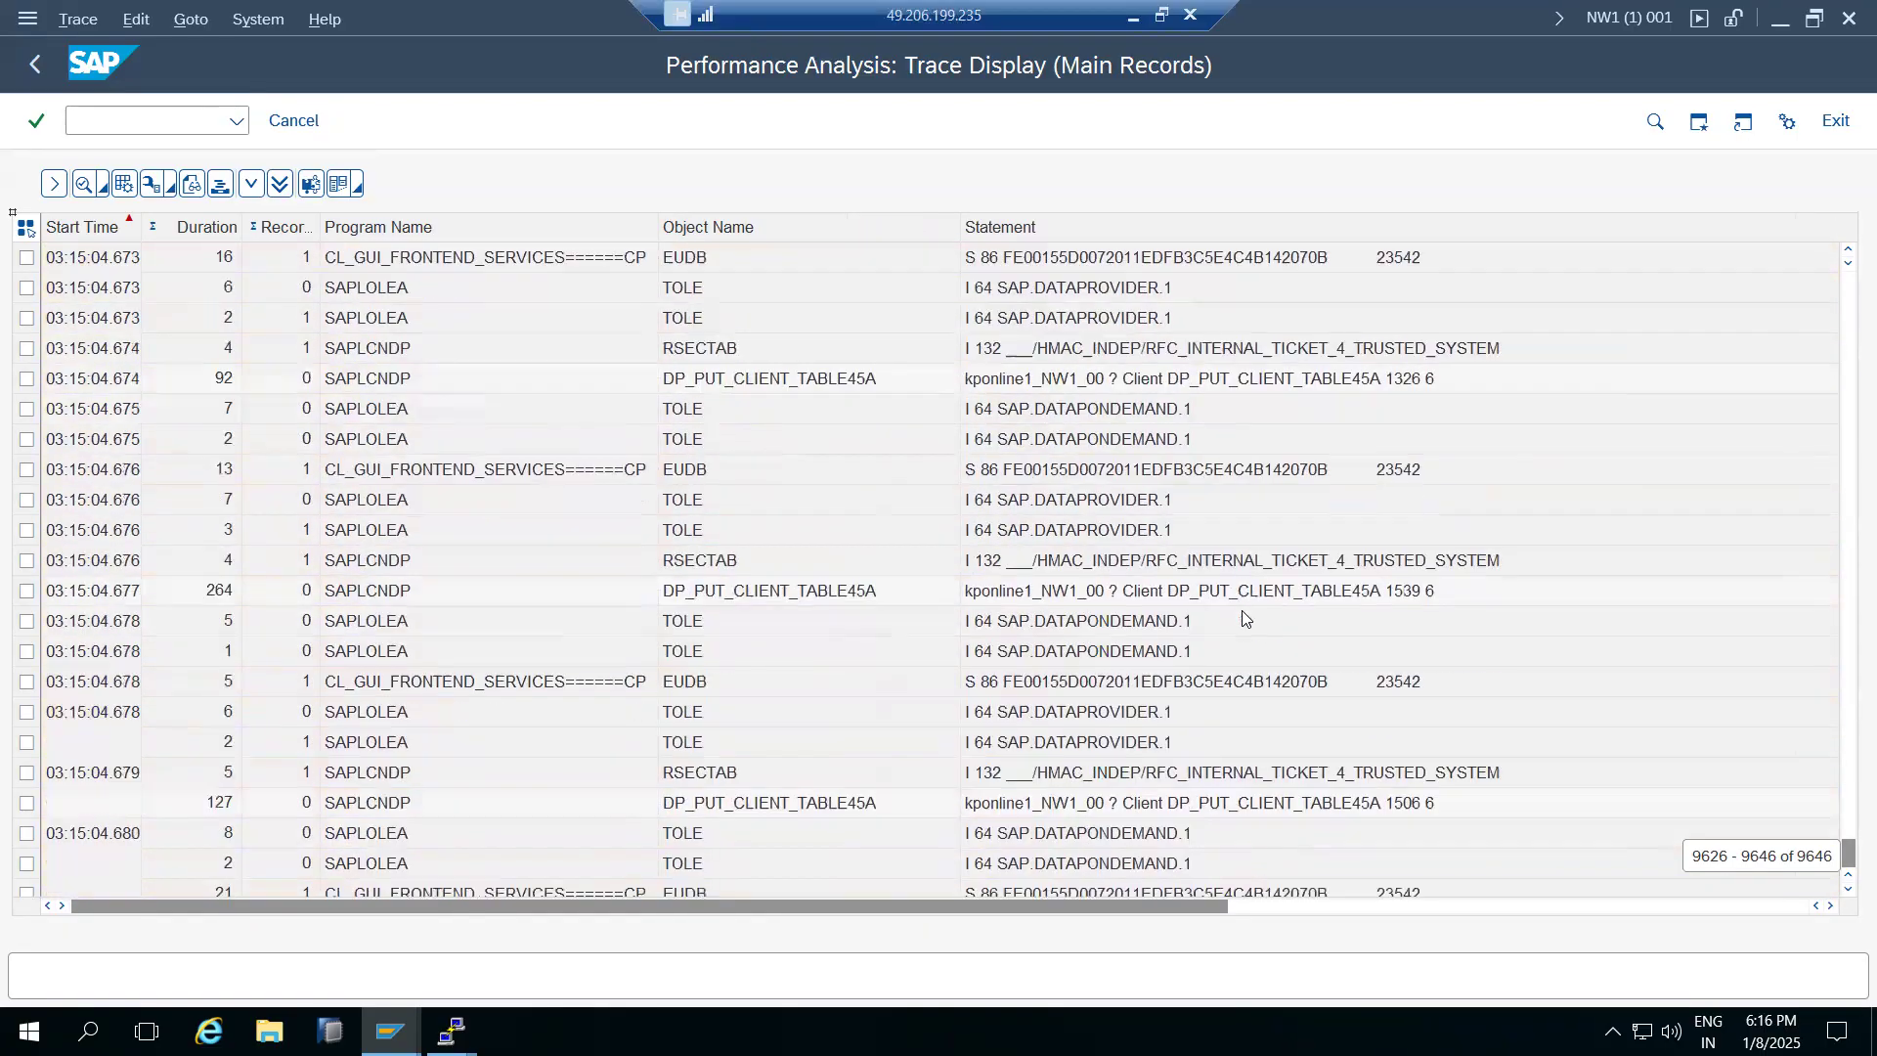
scroll(1244, 616, up, 15)
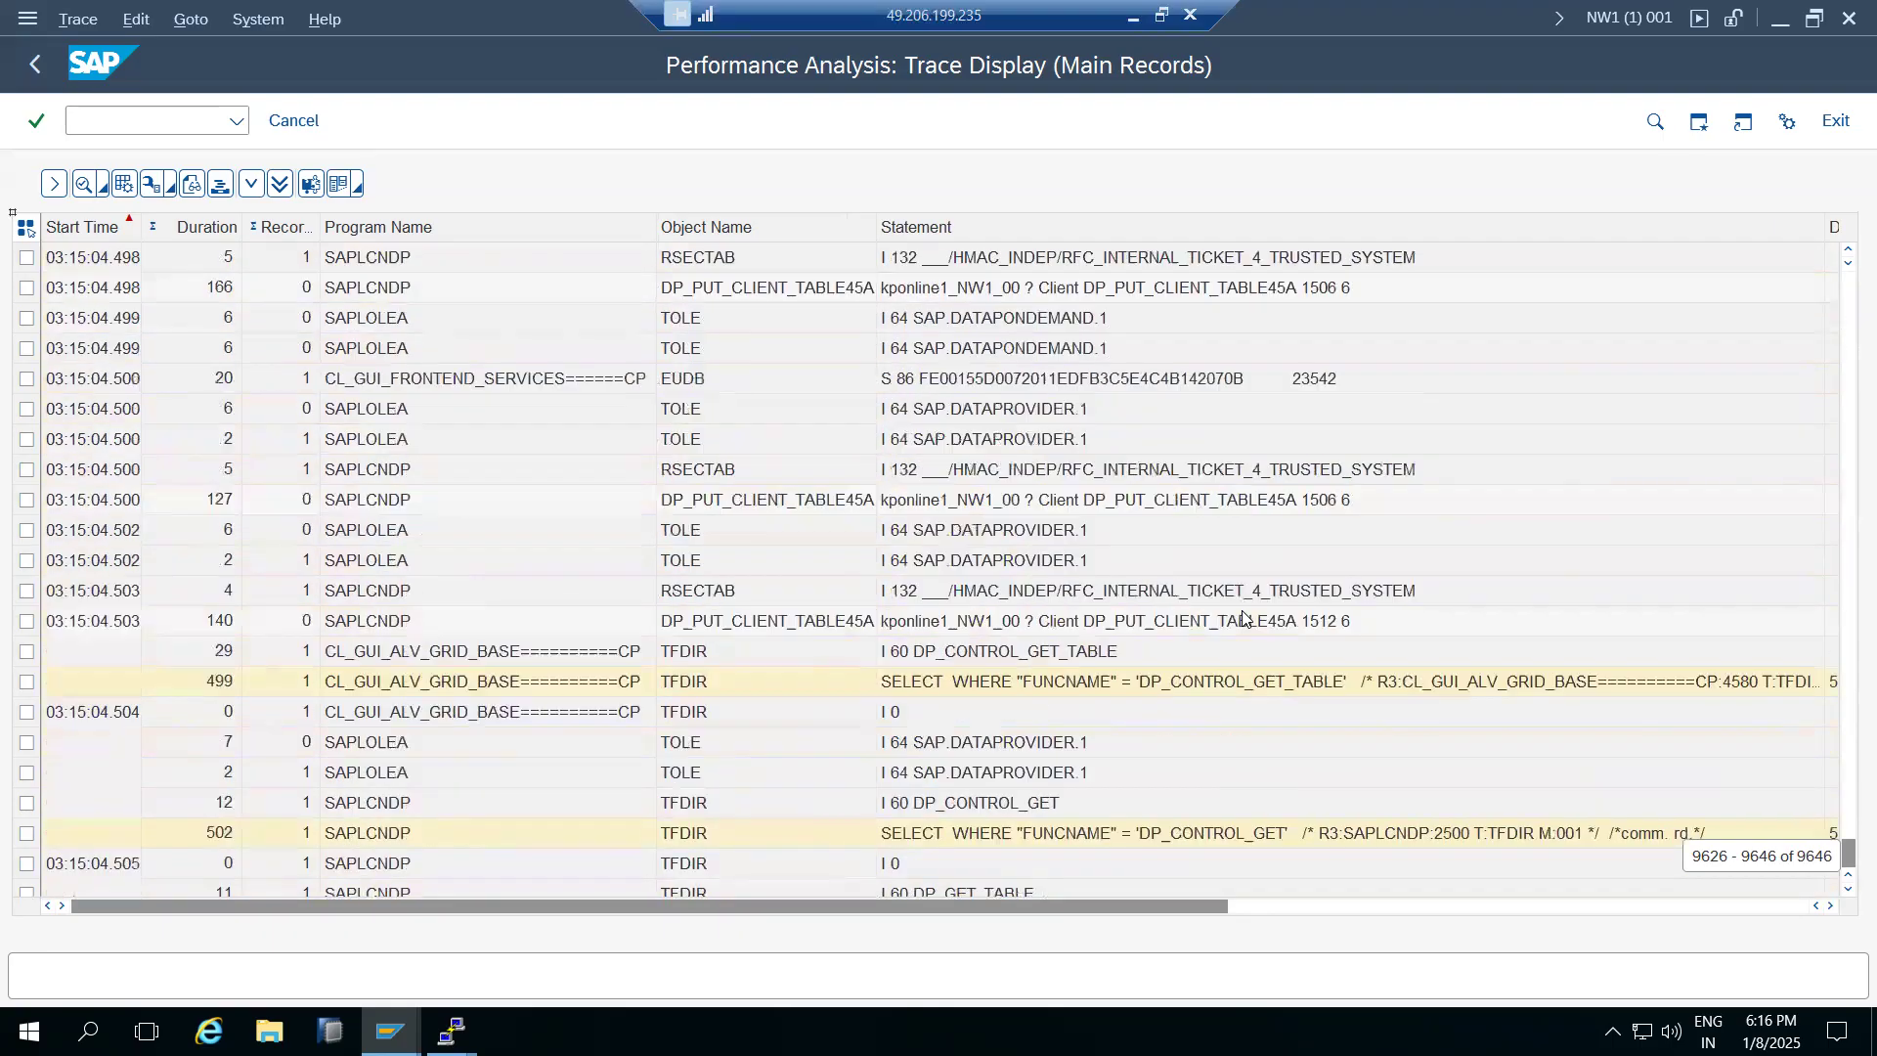
scroll(1242, 619, up, 15)
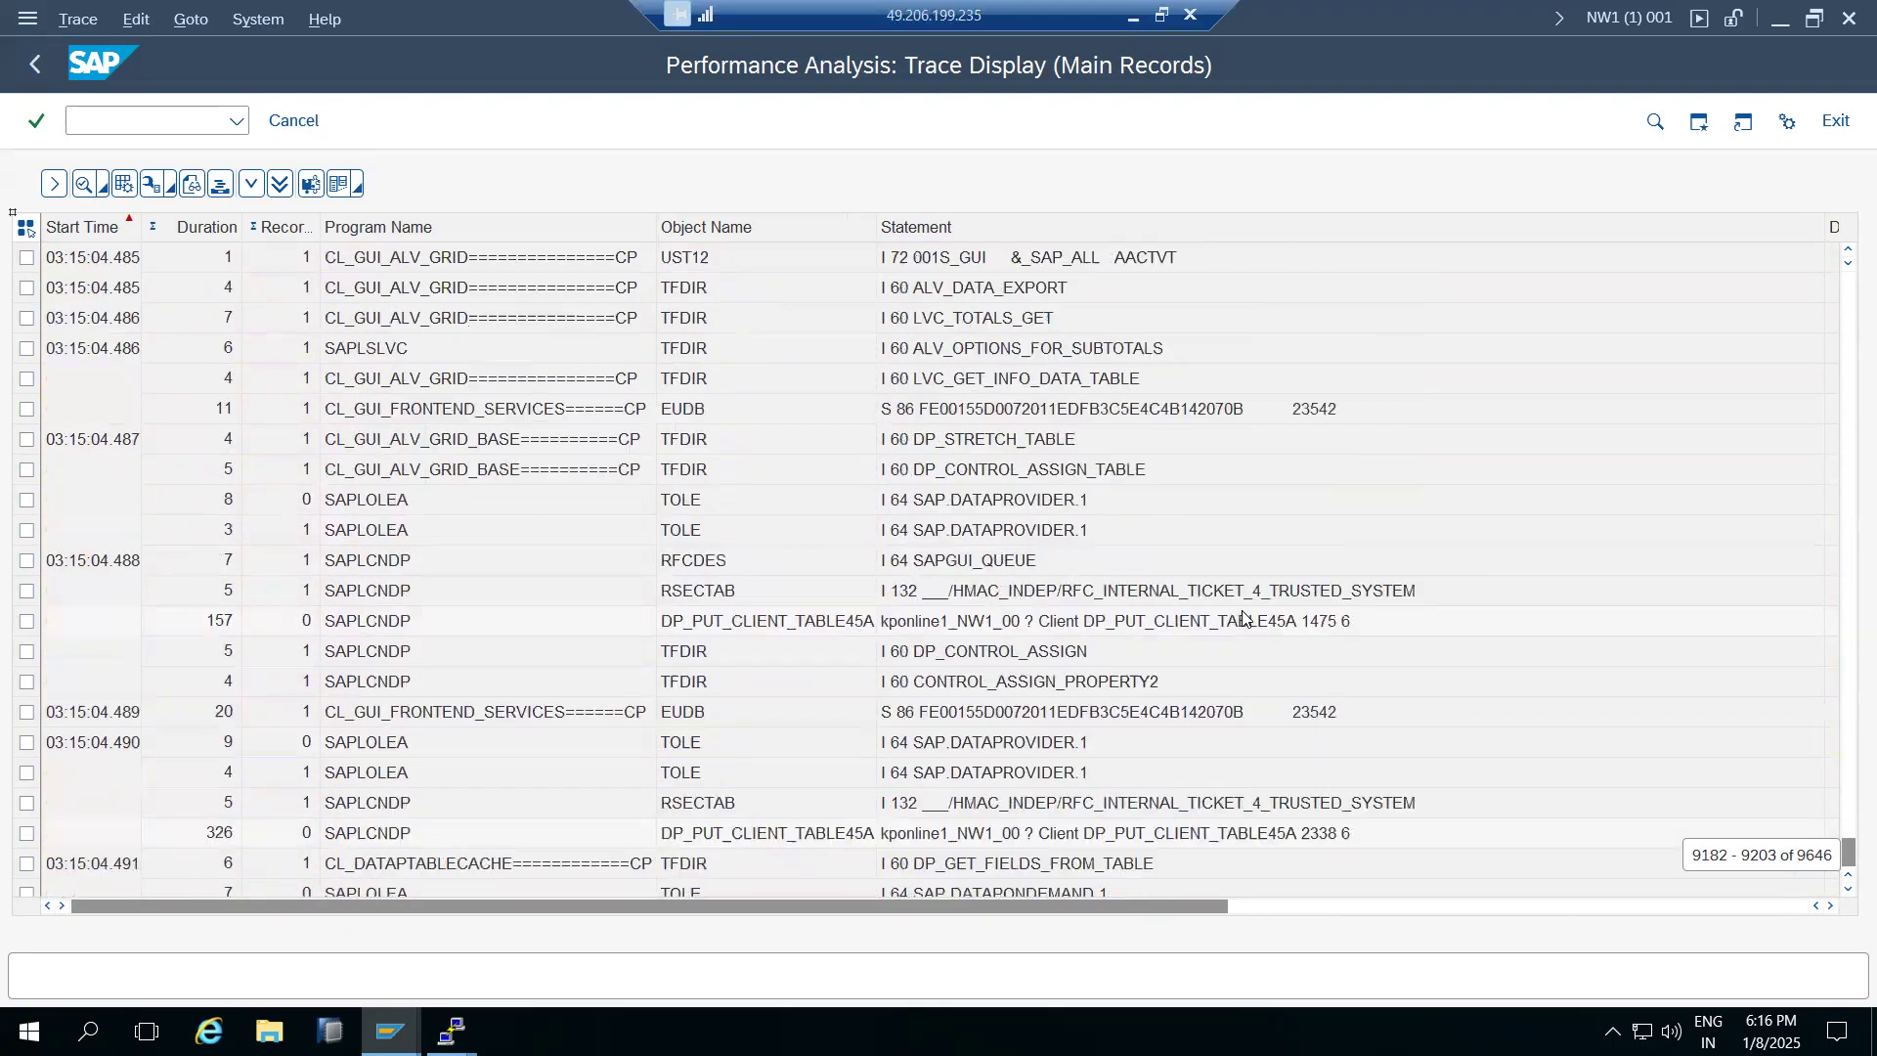
scroll(1242, 618, up, 15)
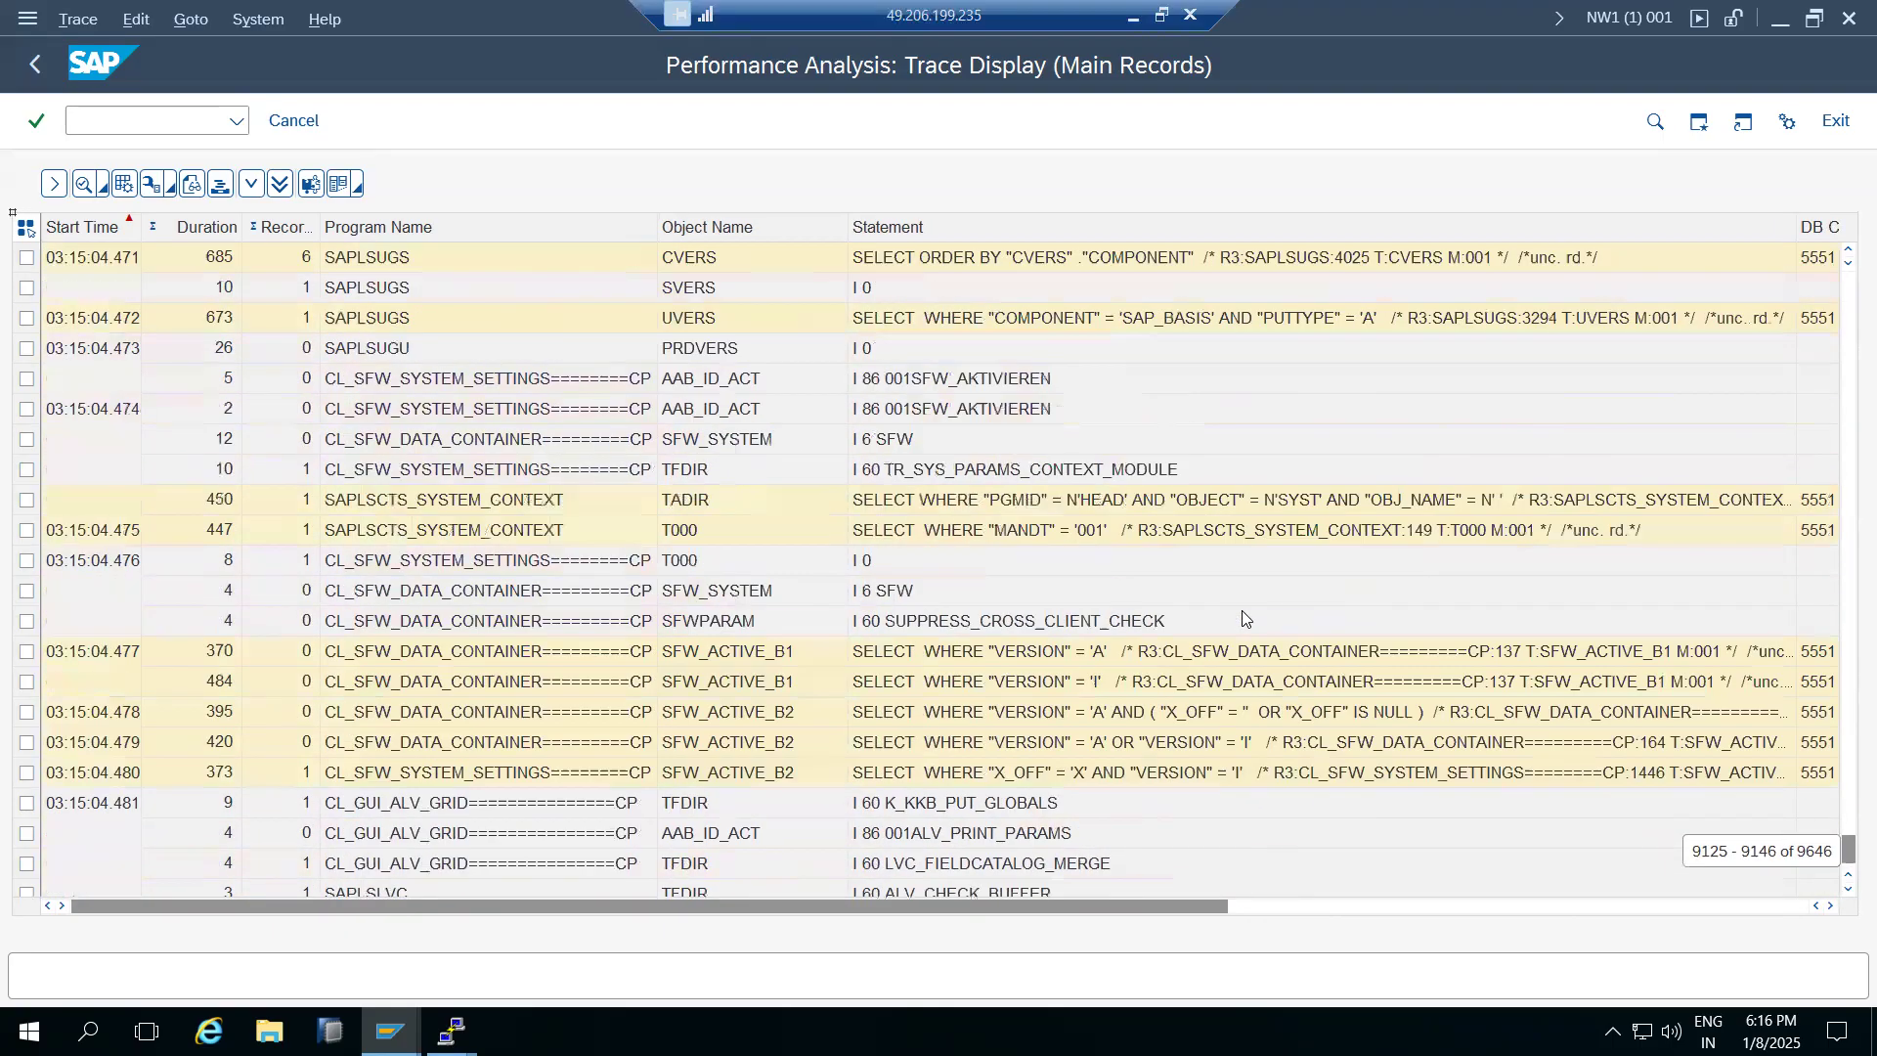
scroll(1241, 617, up, 15)
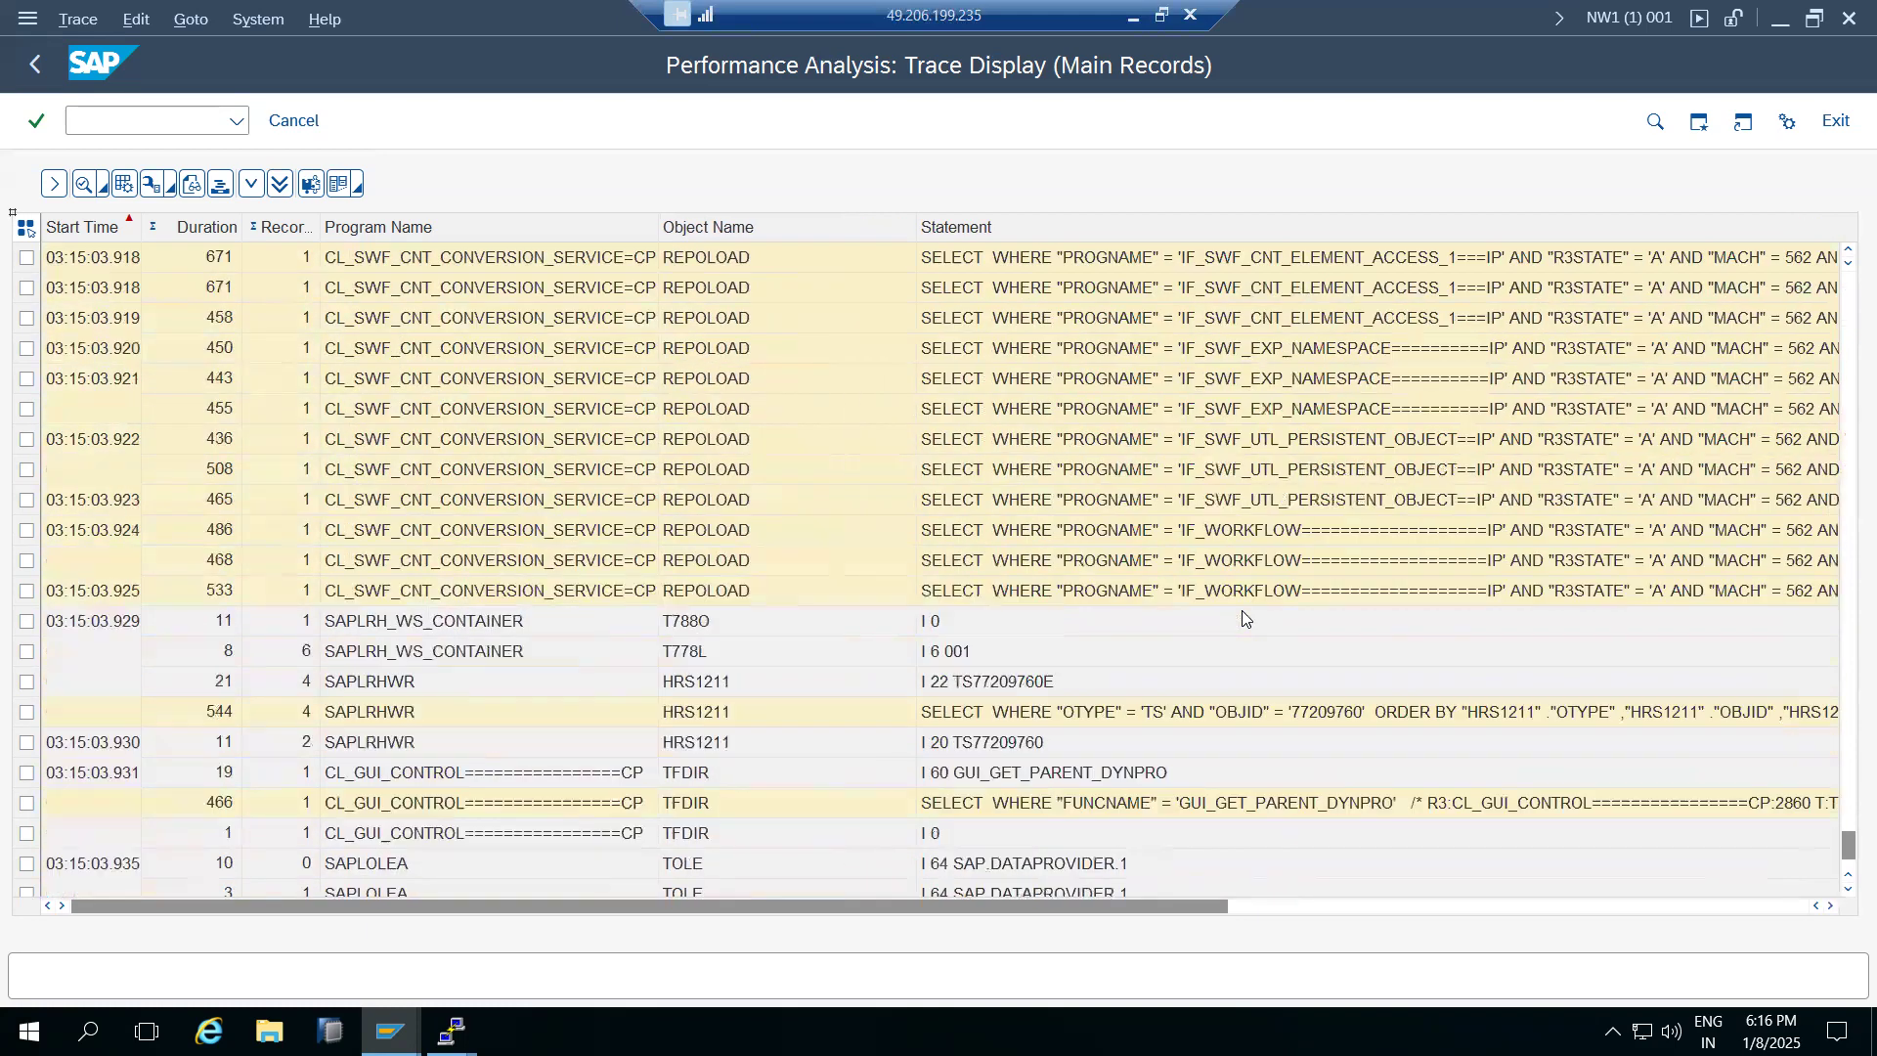
scroll(1243, 618, up, 15)
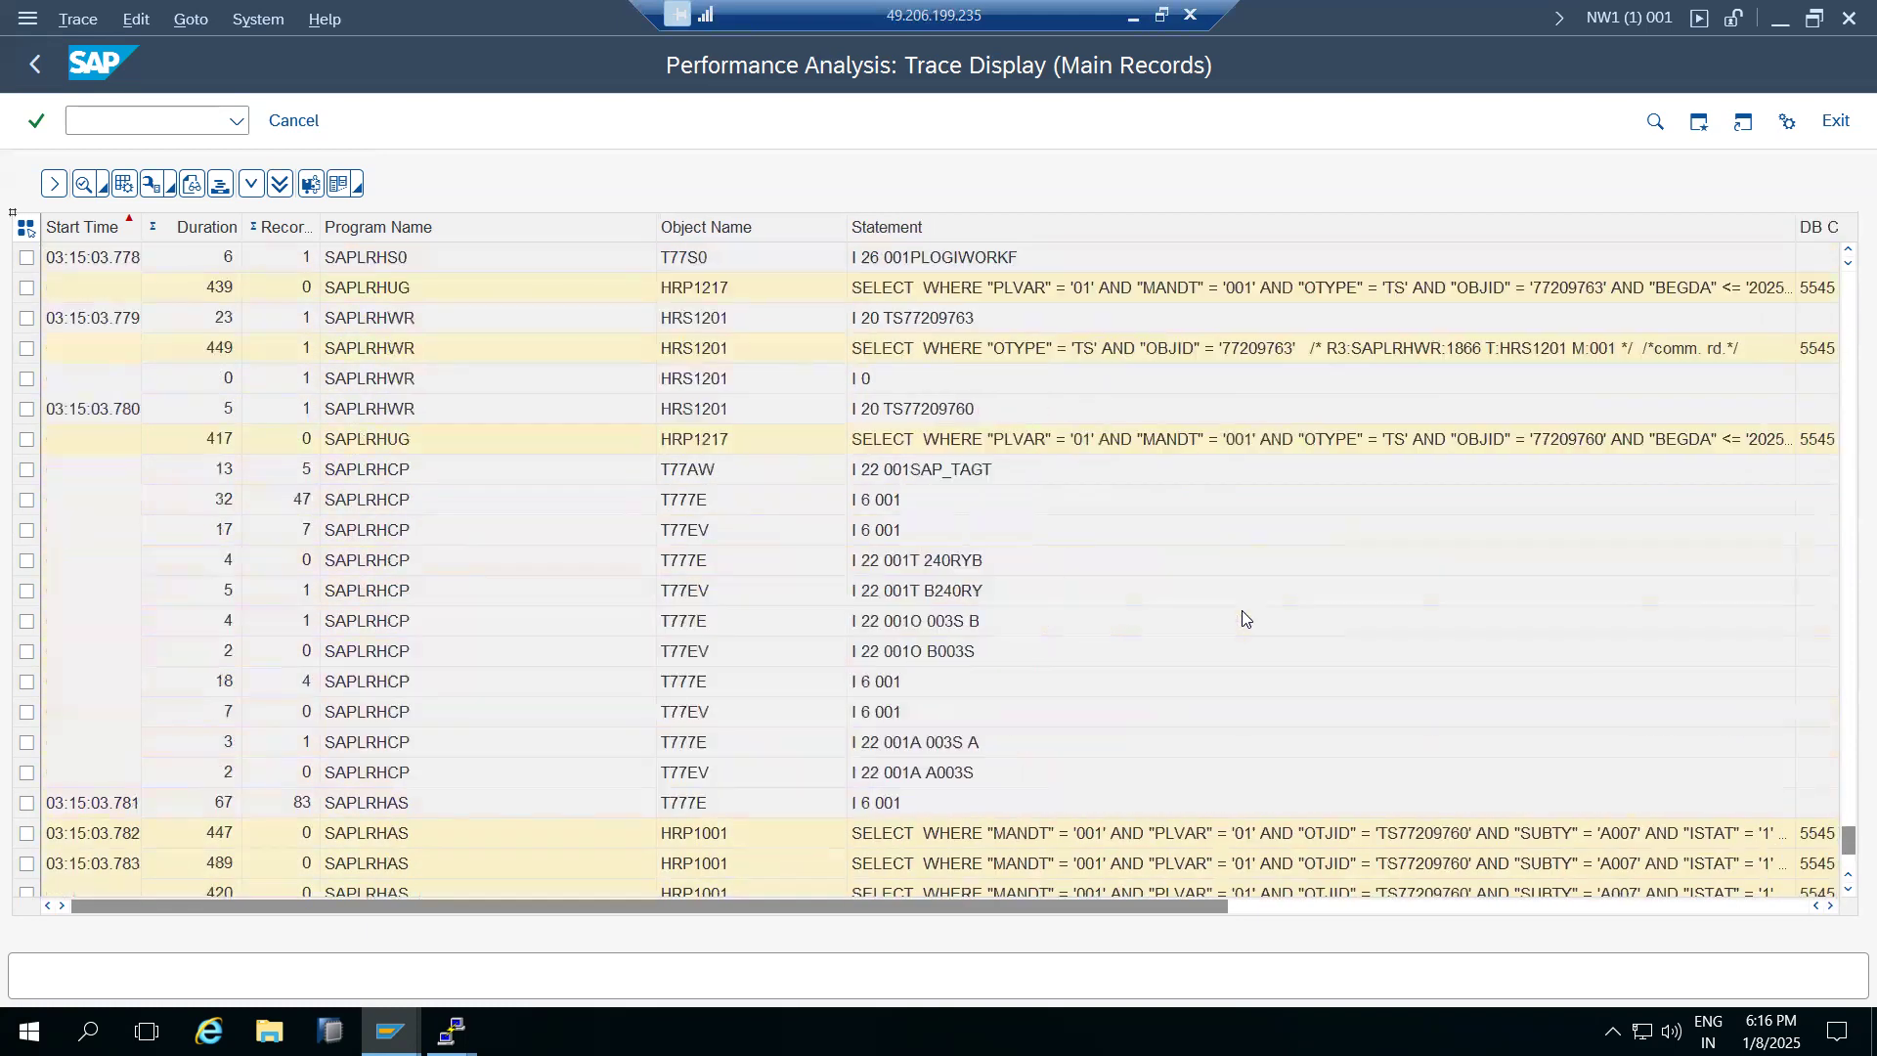
scroll(1244, 613, up, 5)
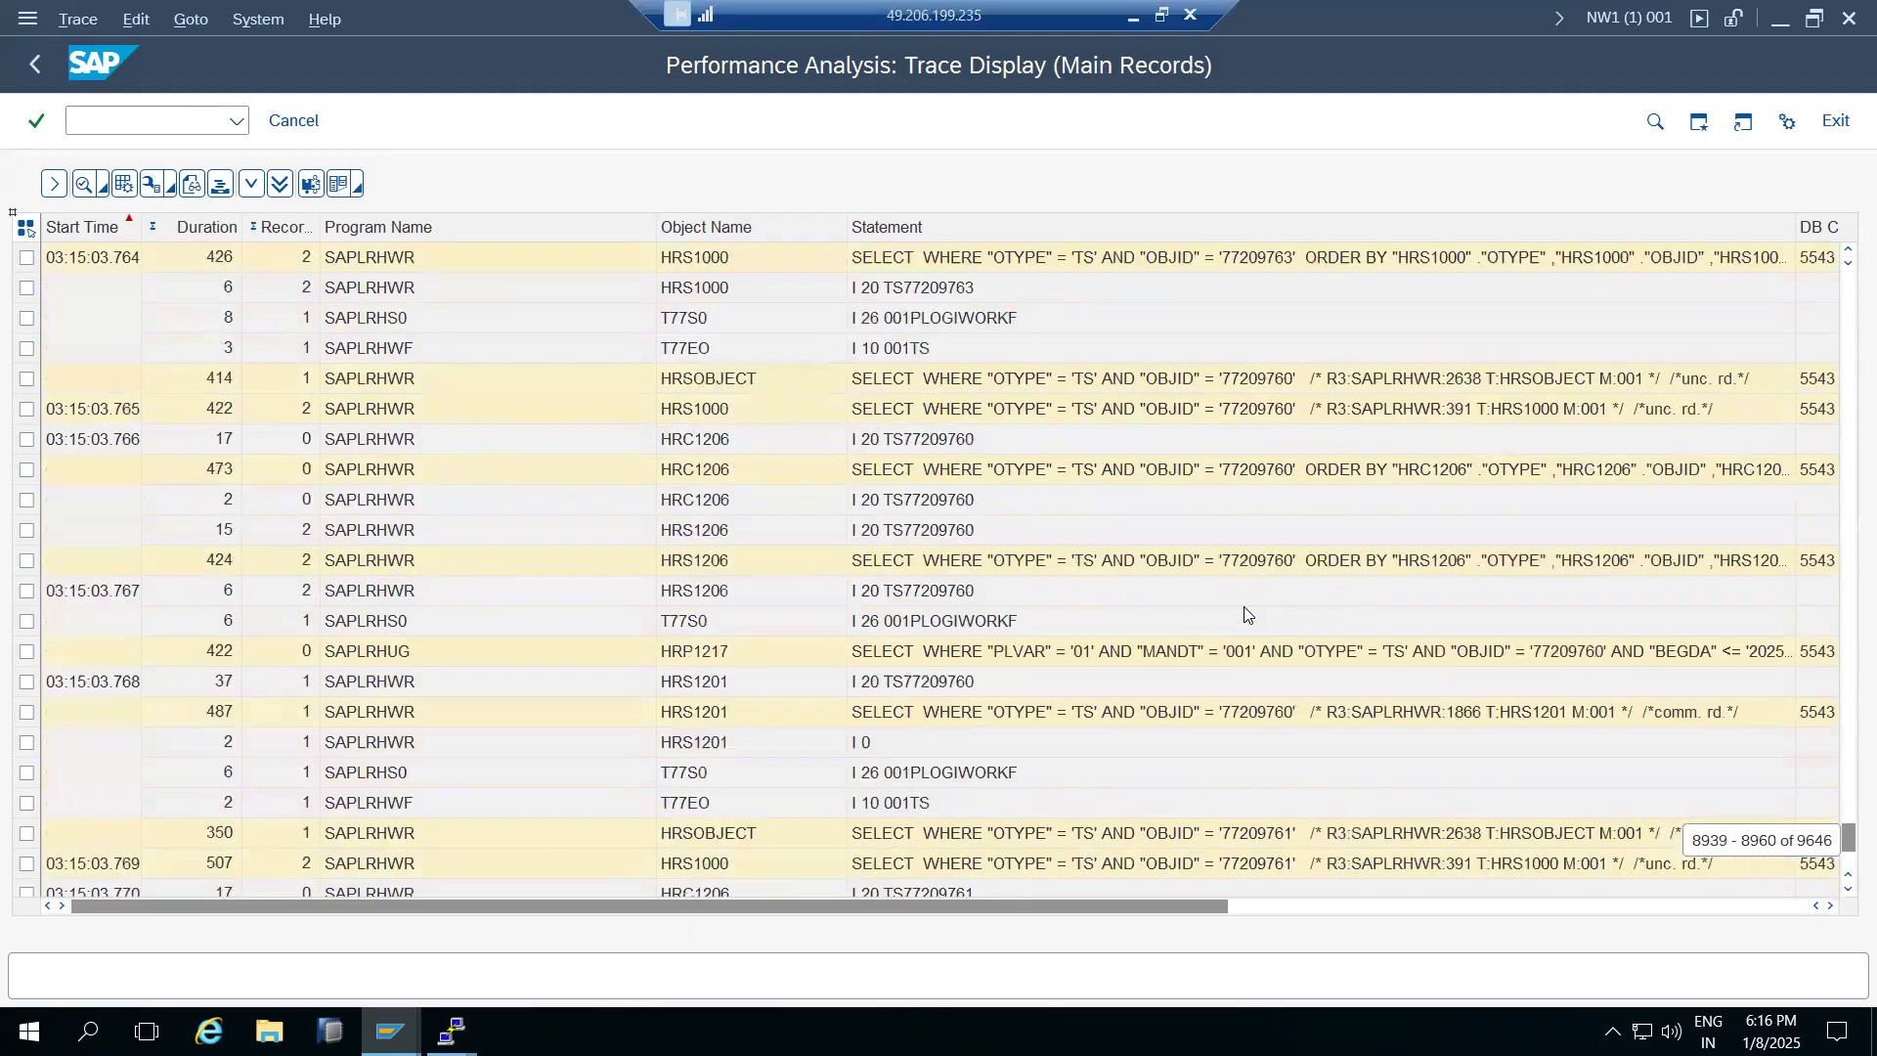
scroll(1244, 614, up, 20)
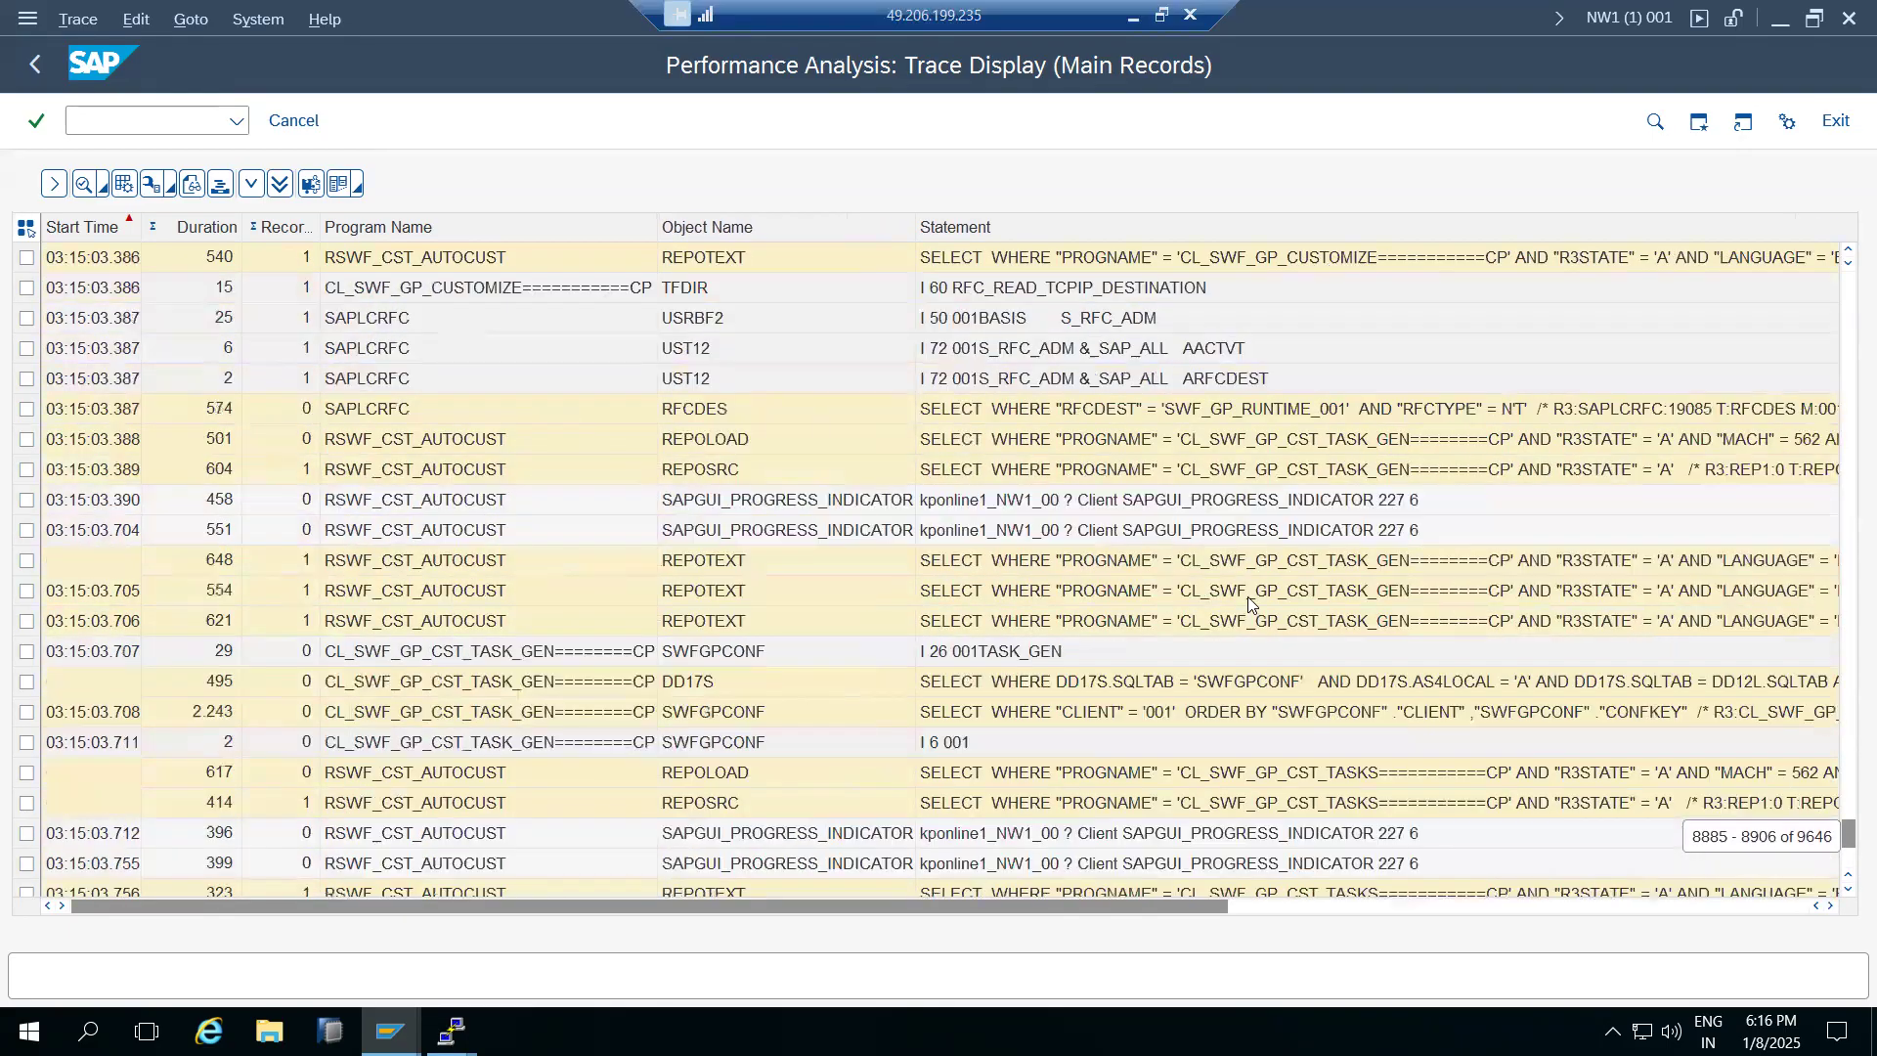
scroll(1253, 592, up, 20)
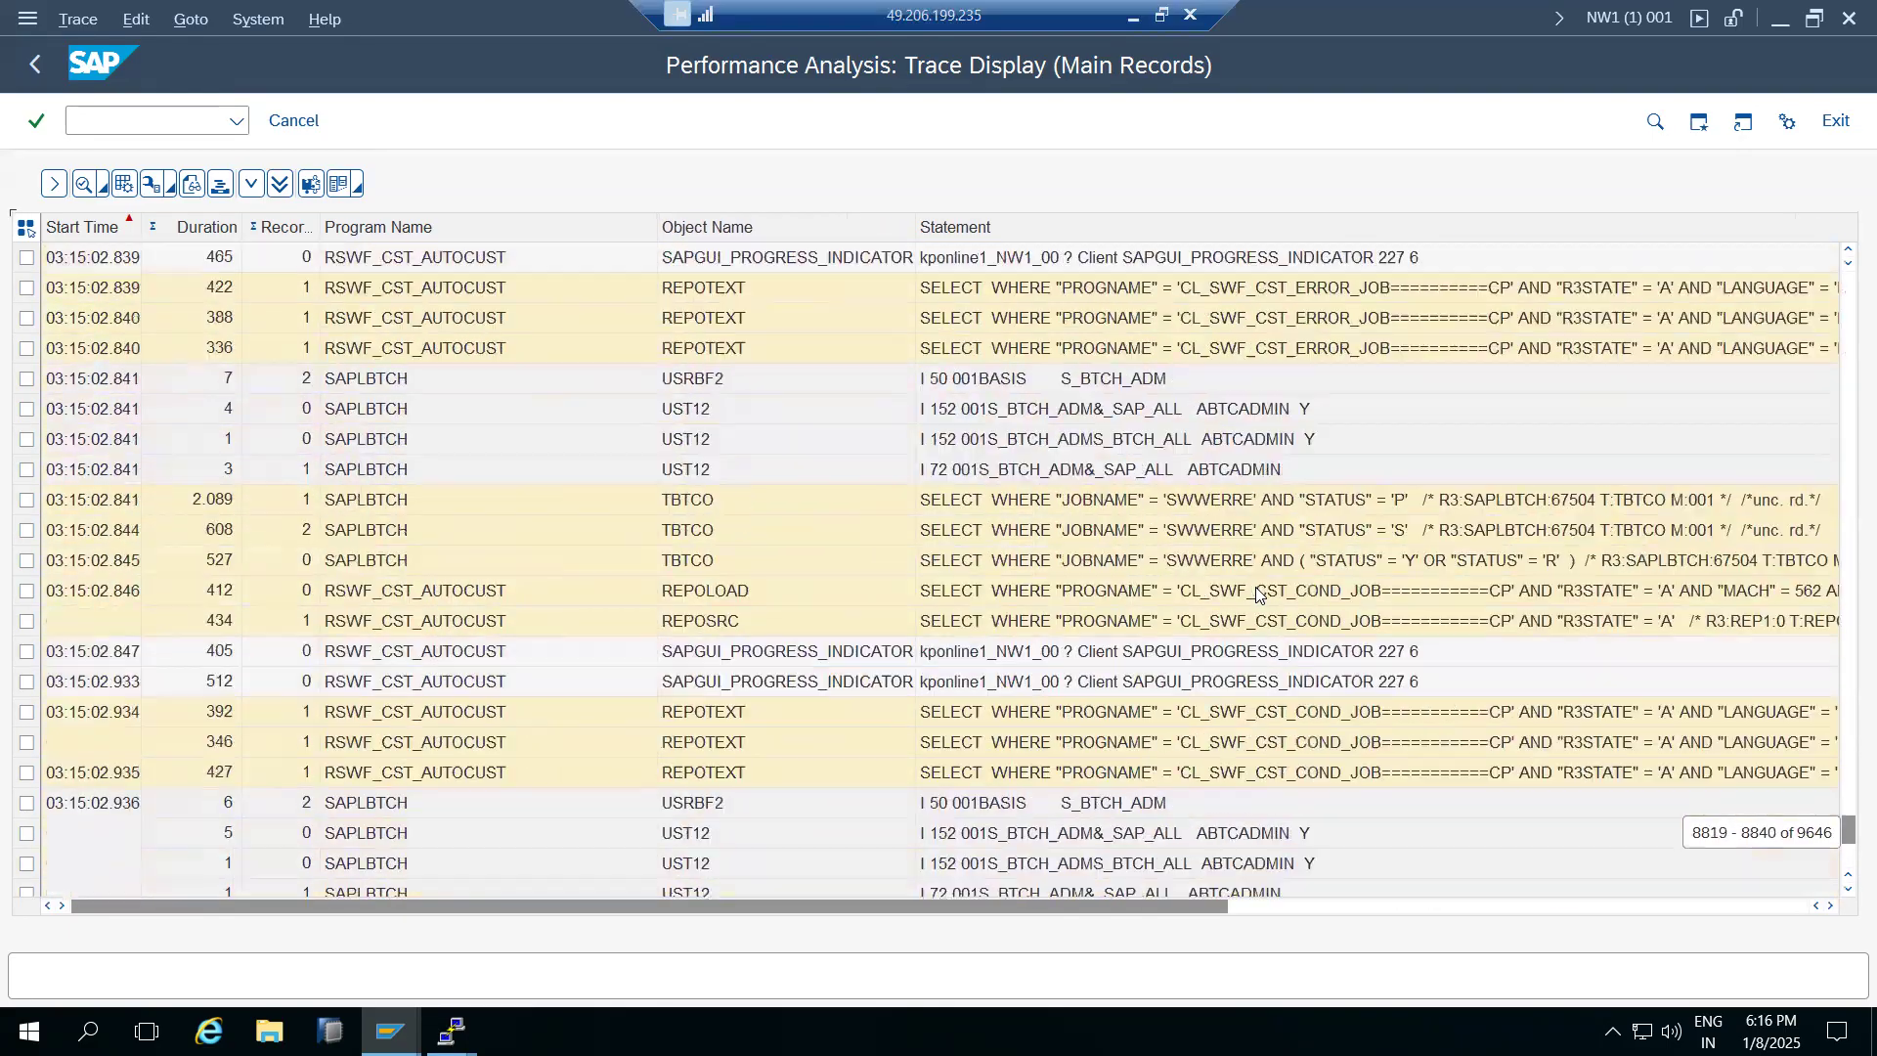
scroll(1256, 589, up, 20)
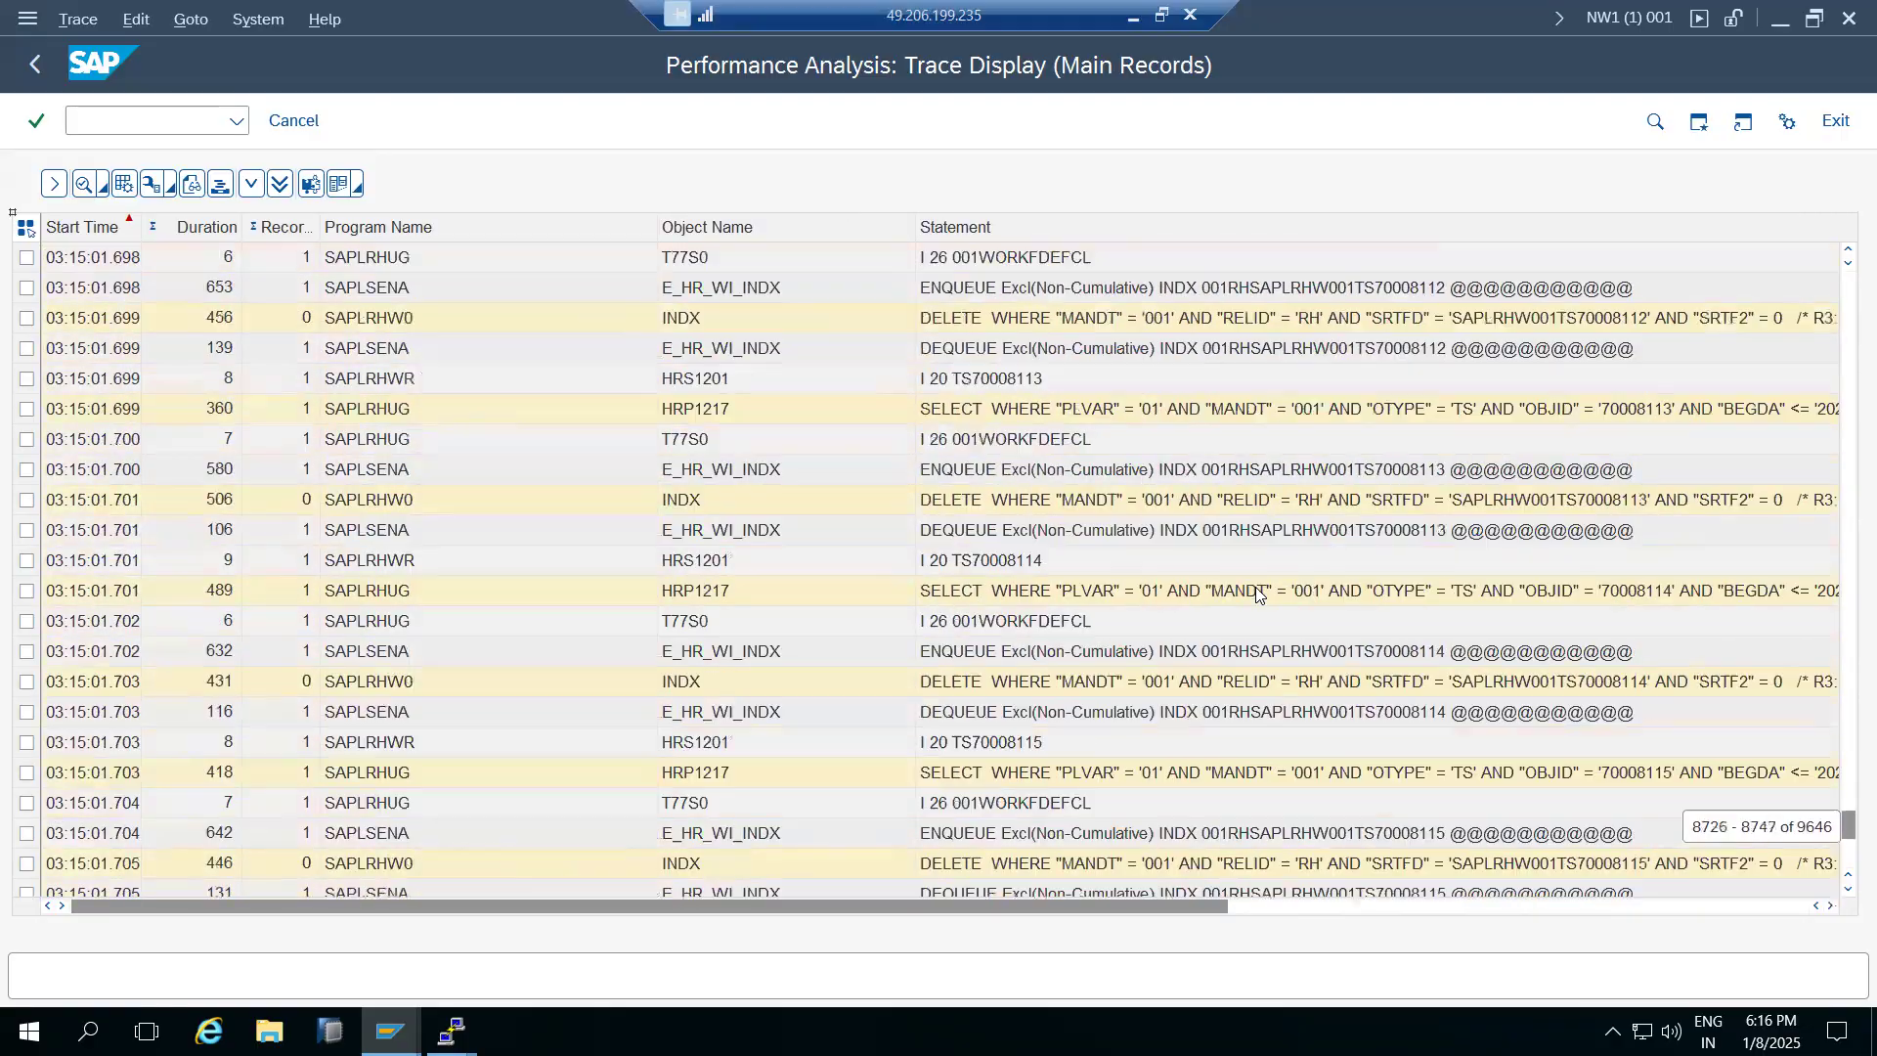
scroll(1258, 593, up, 8)
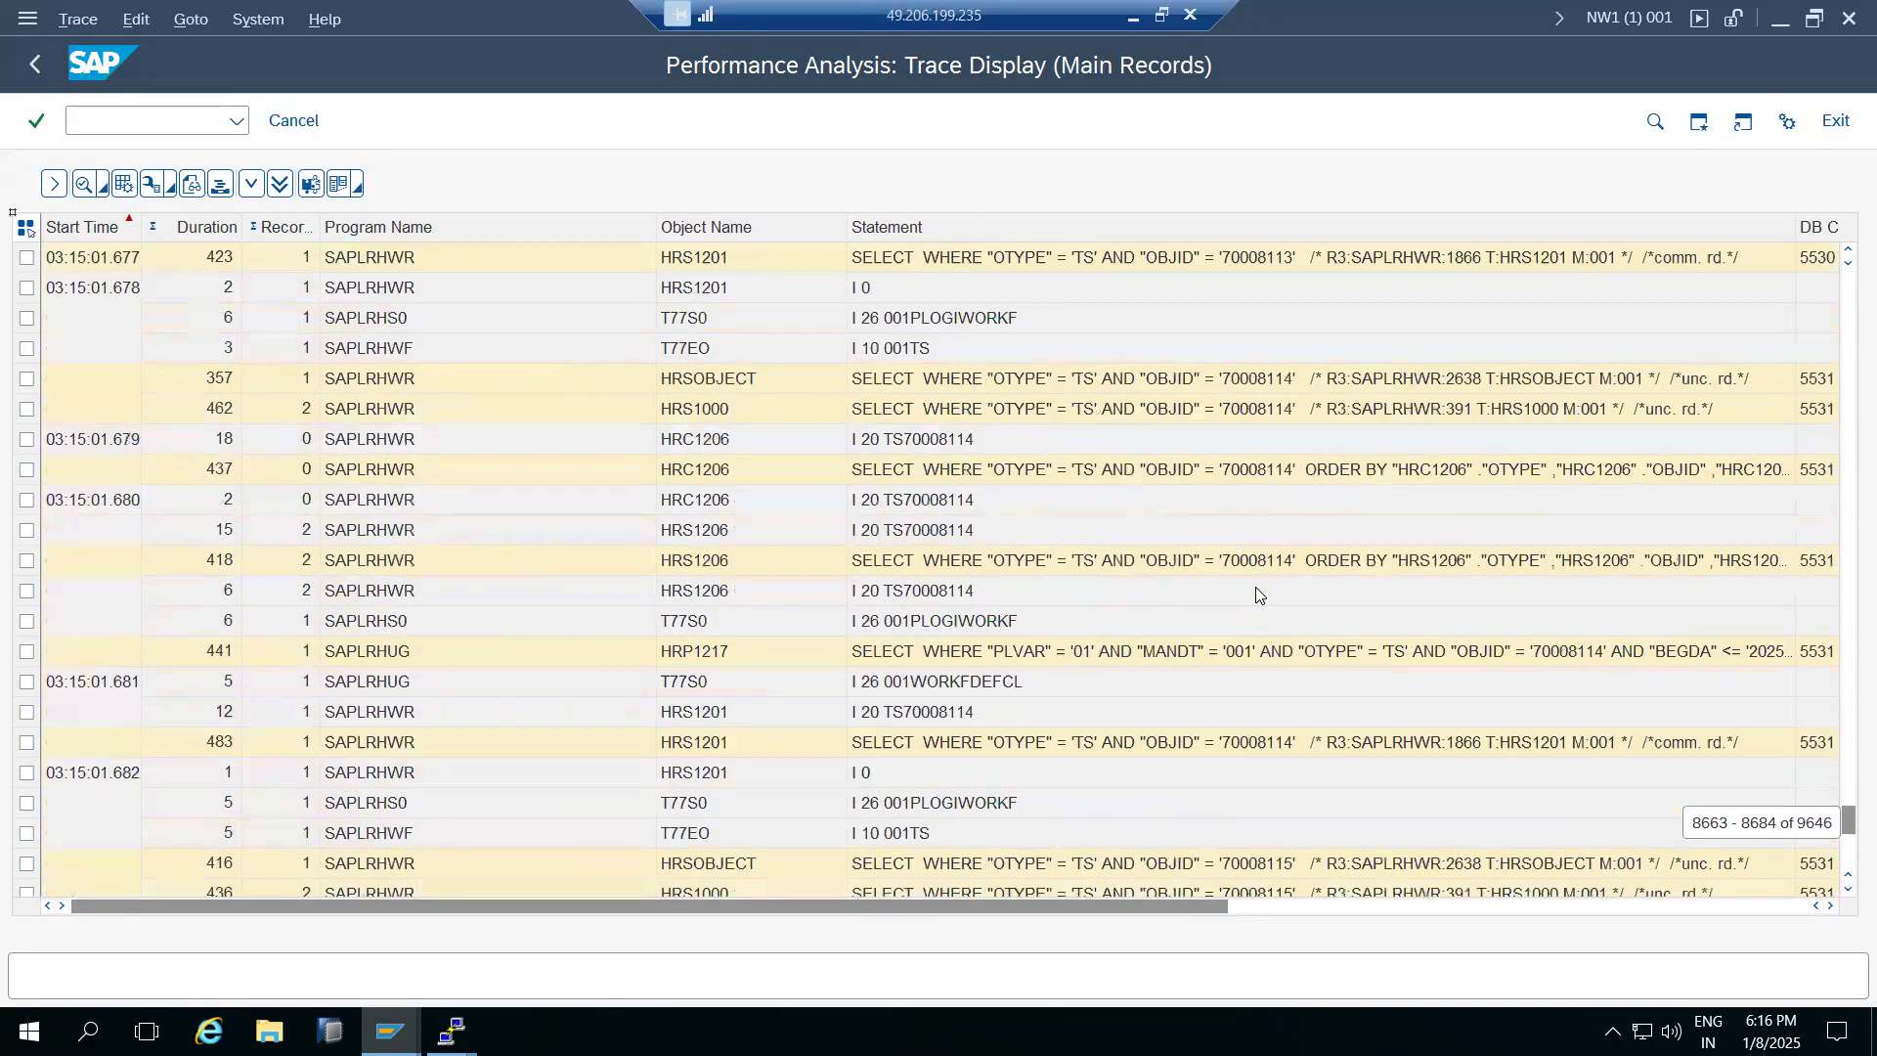
scroll(1256, 588, up, 20)
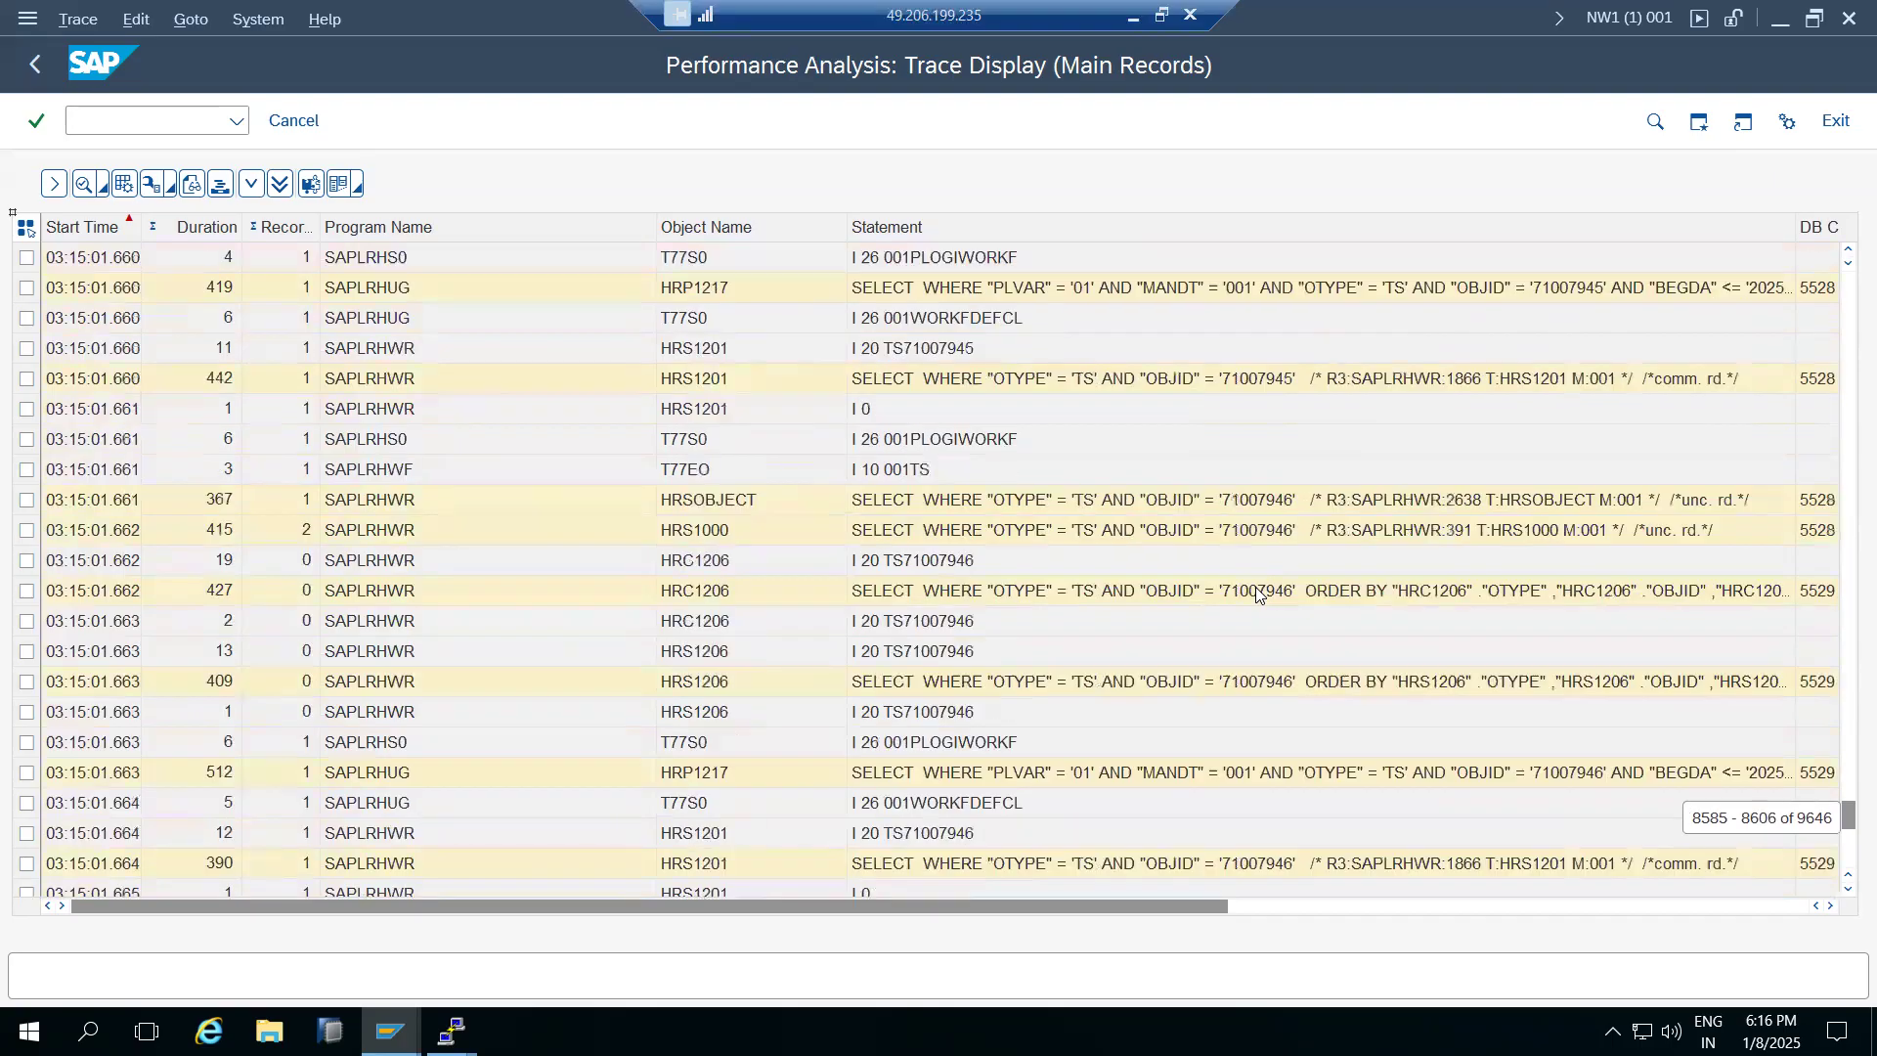
scroll(1255, 592, up, 3)
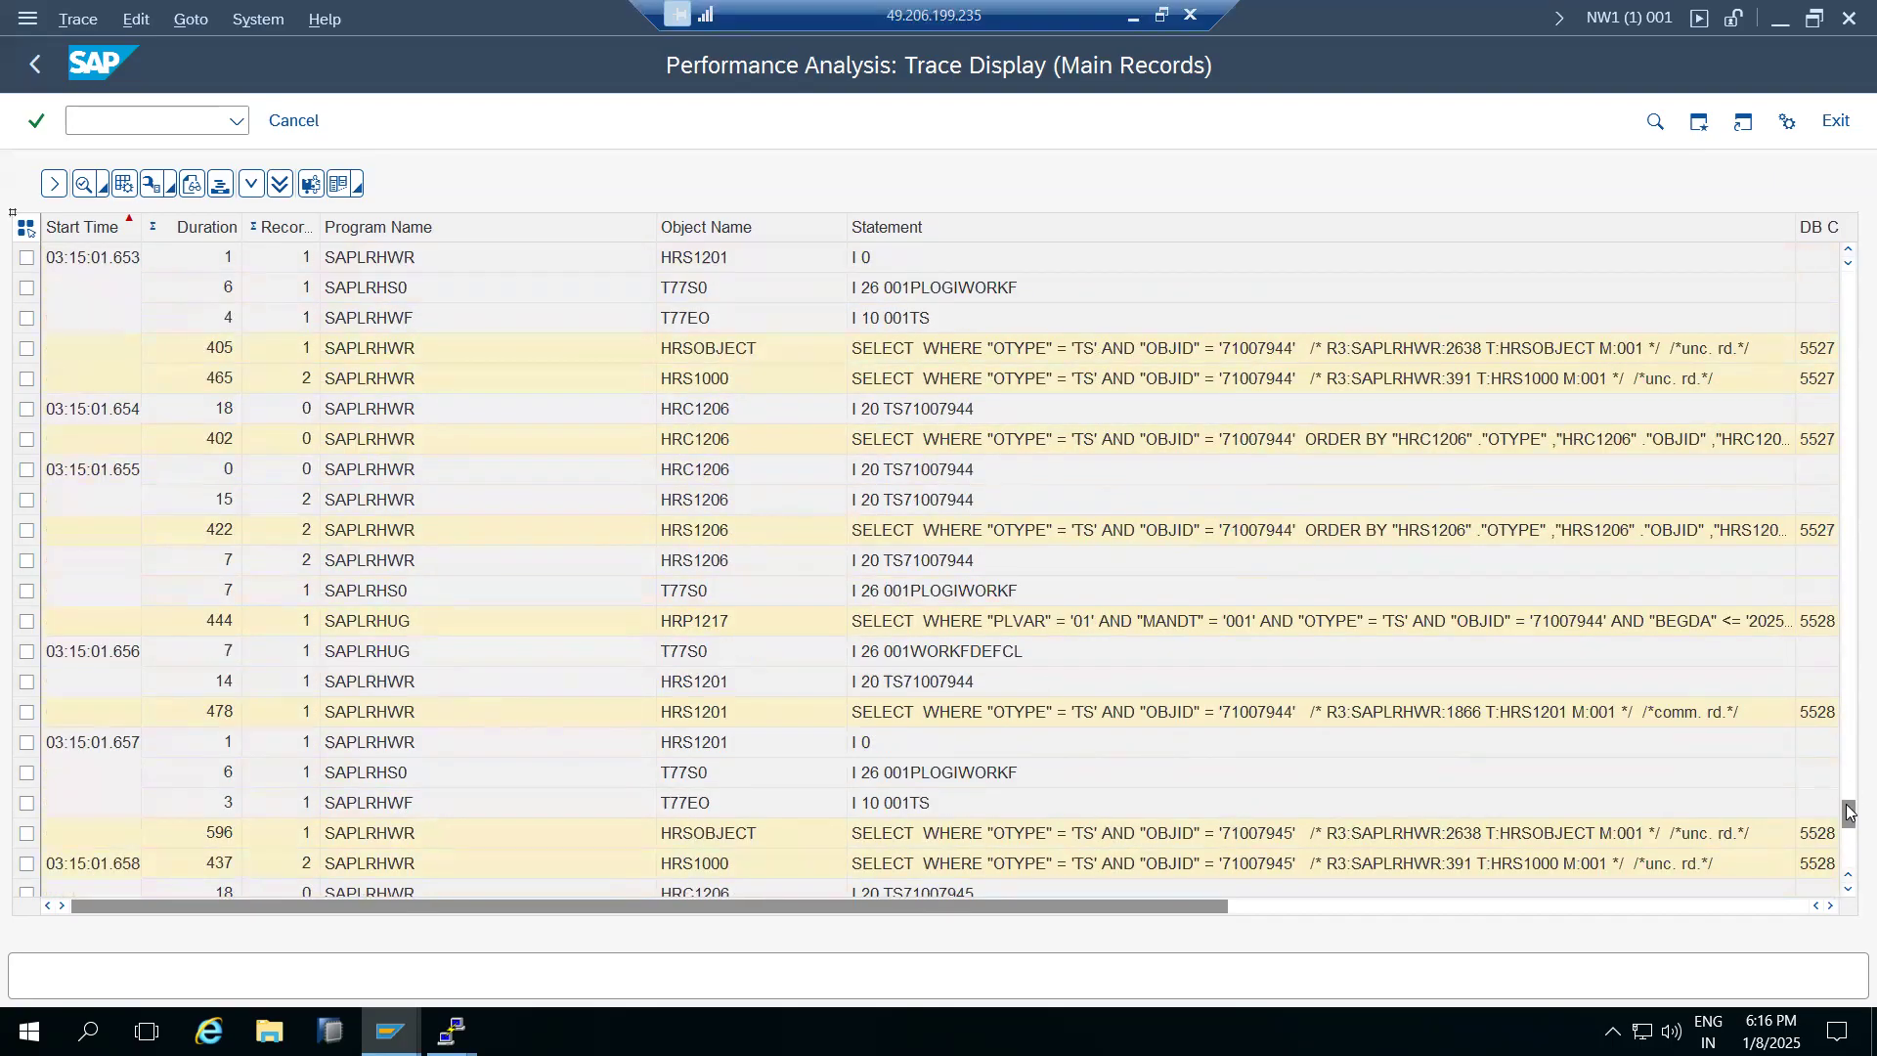
drag(1847, 815, 1849, 860)
click(1848, 860)
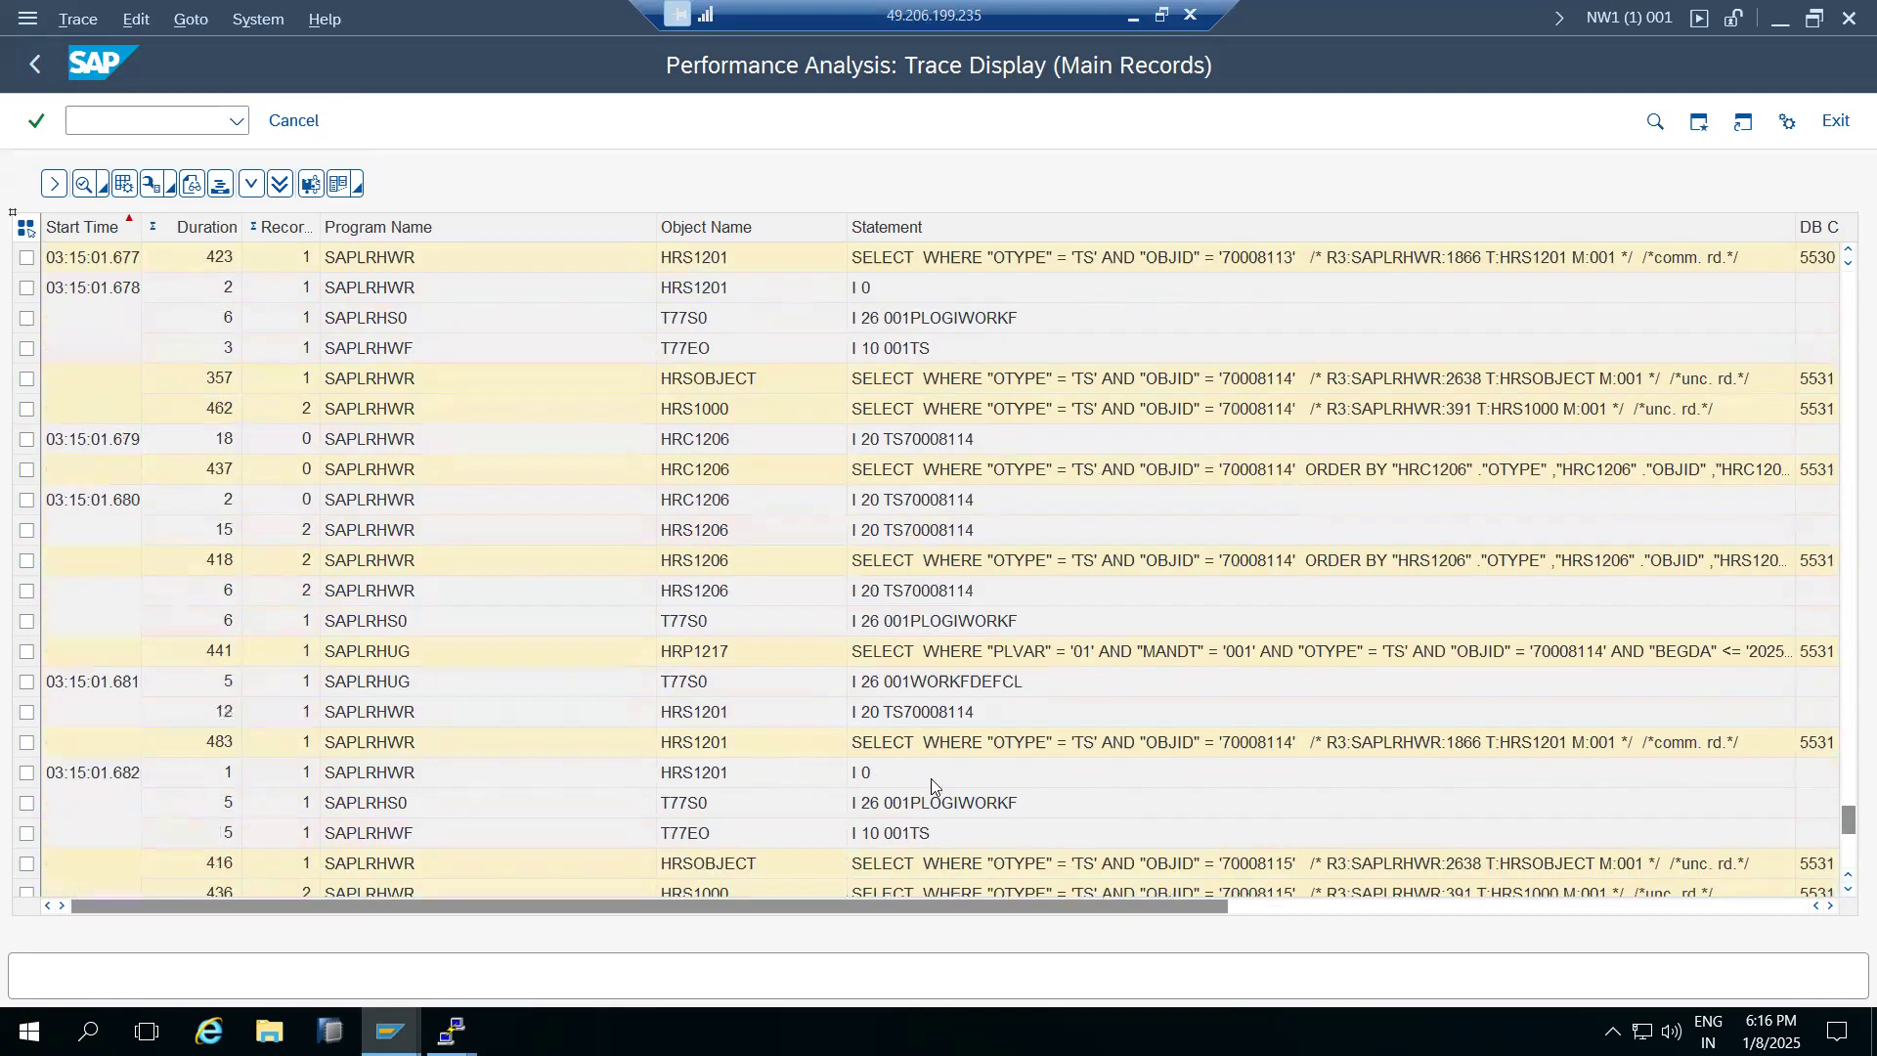
click(880, 745)
click(914, 653)
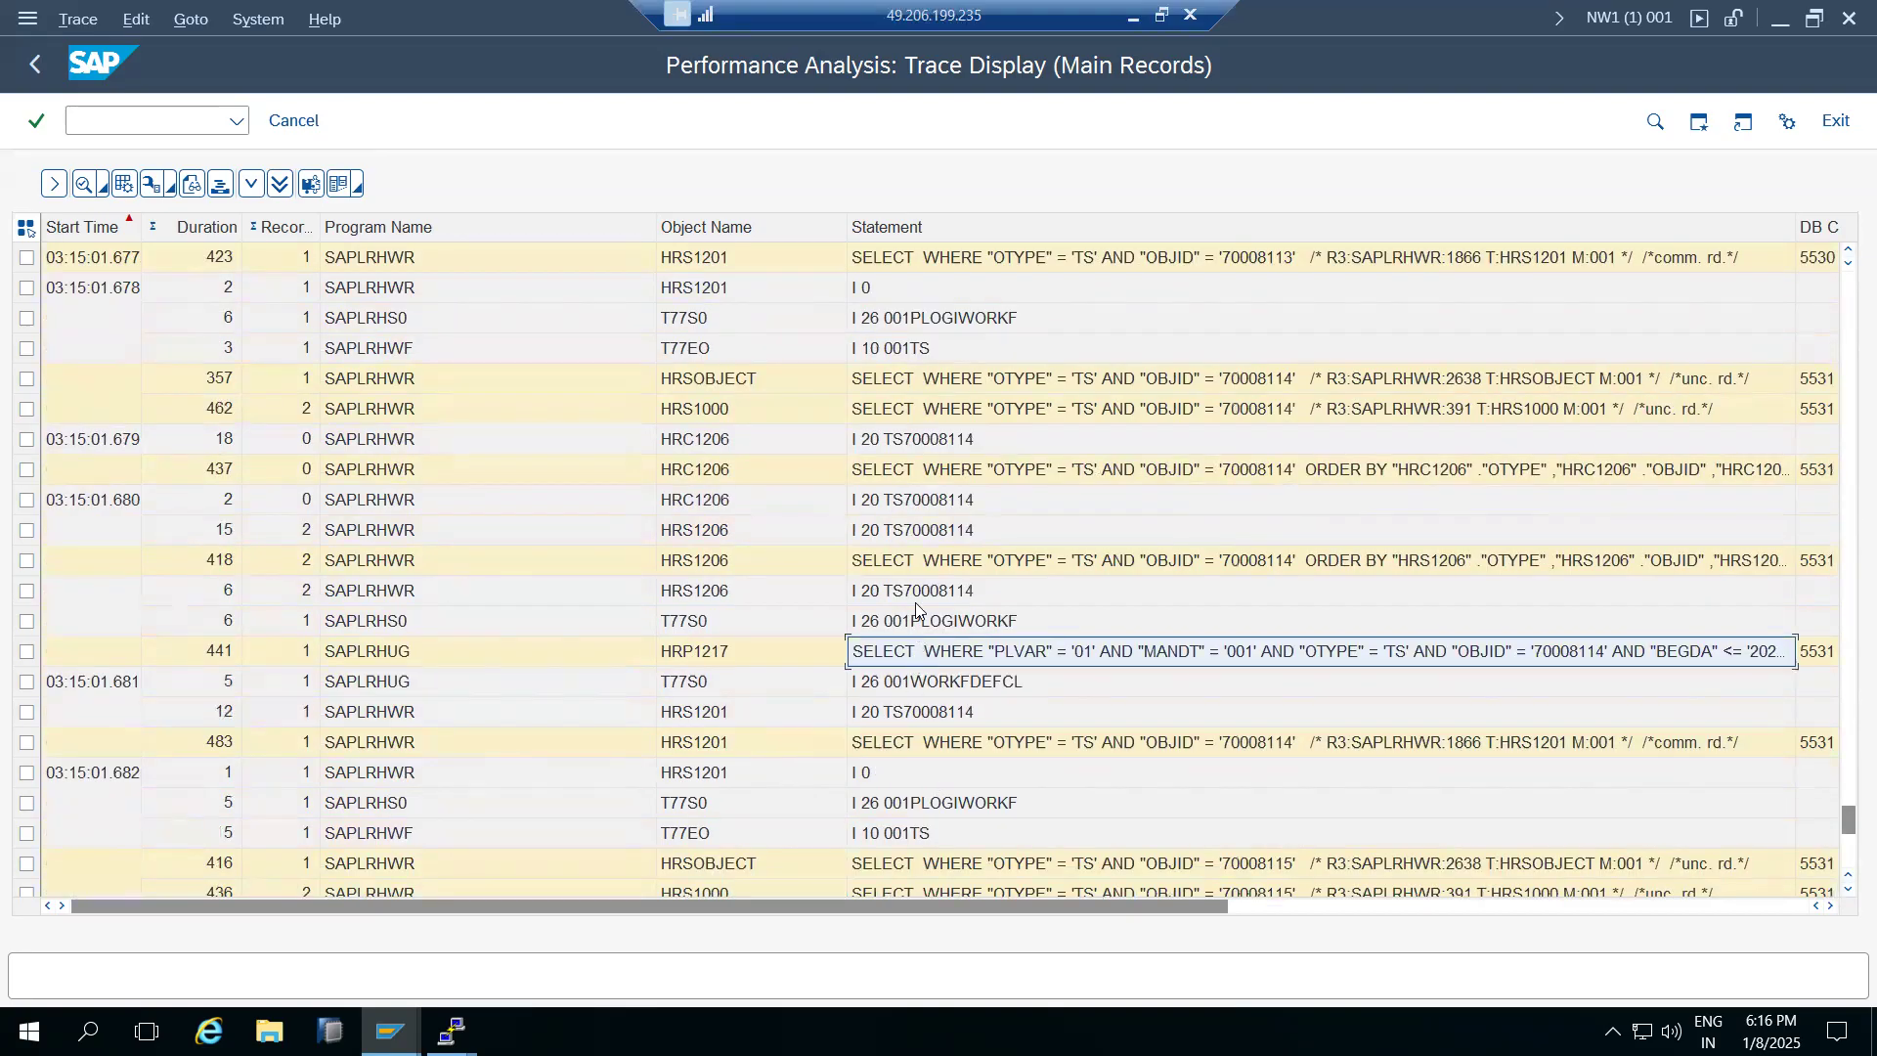
click(917, 561)
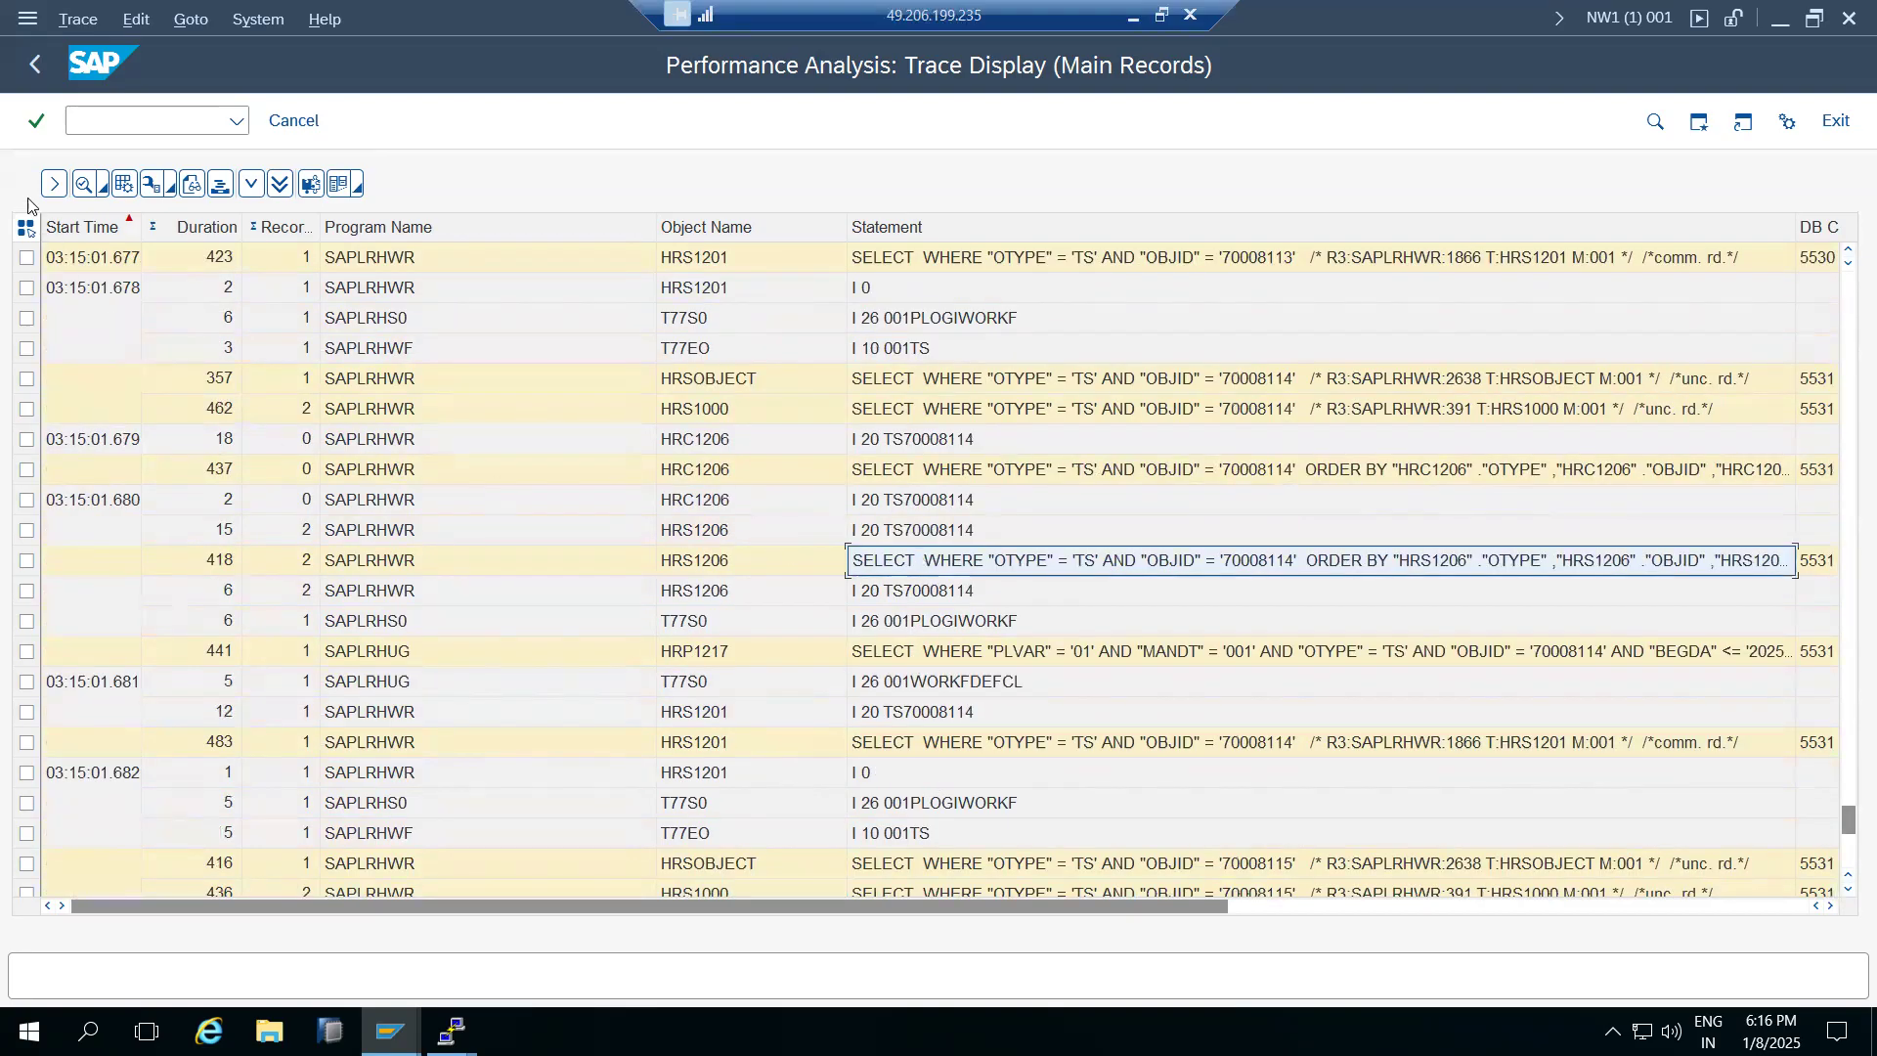
click(36, 65)
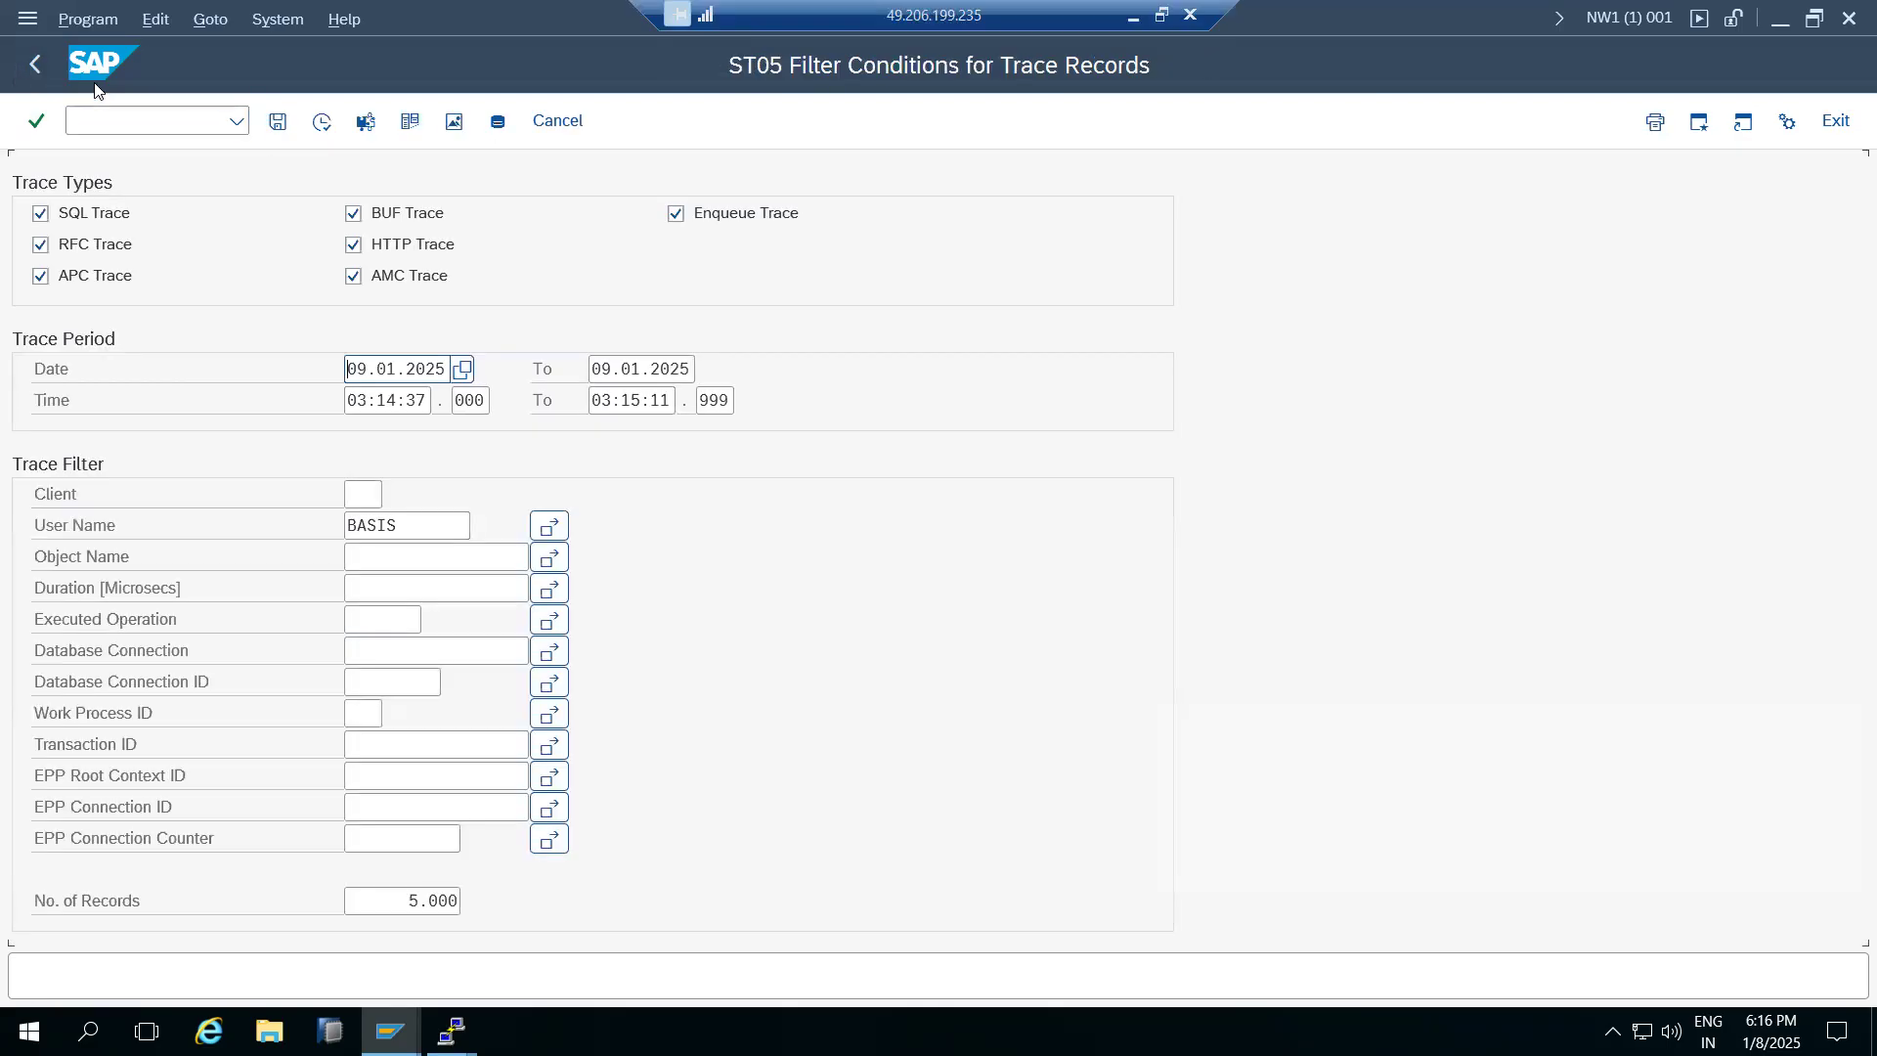
click(45, 66)
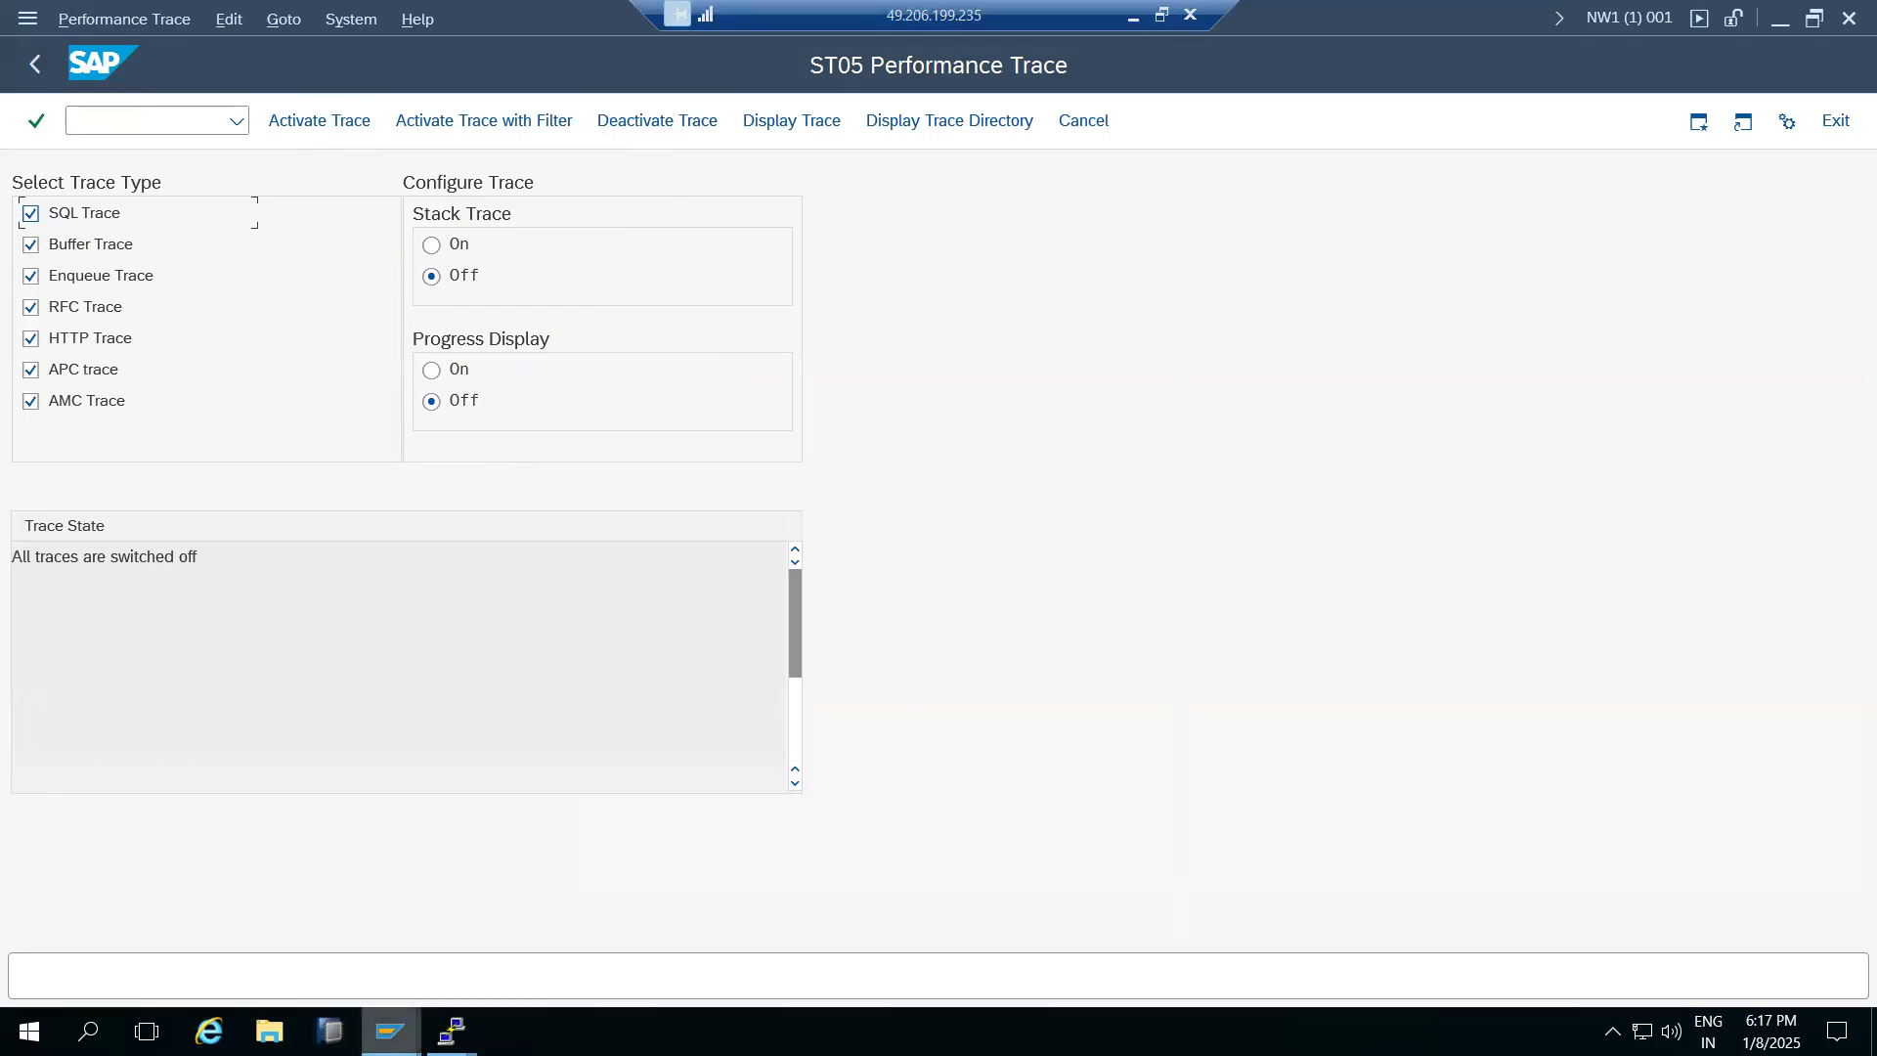
mouse_move(390, 1031)
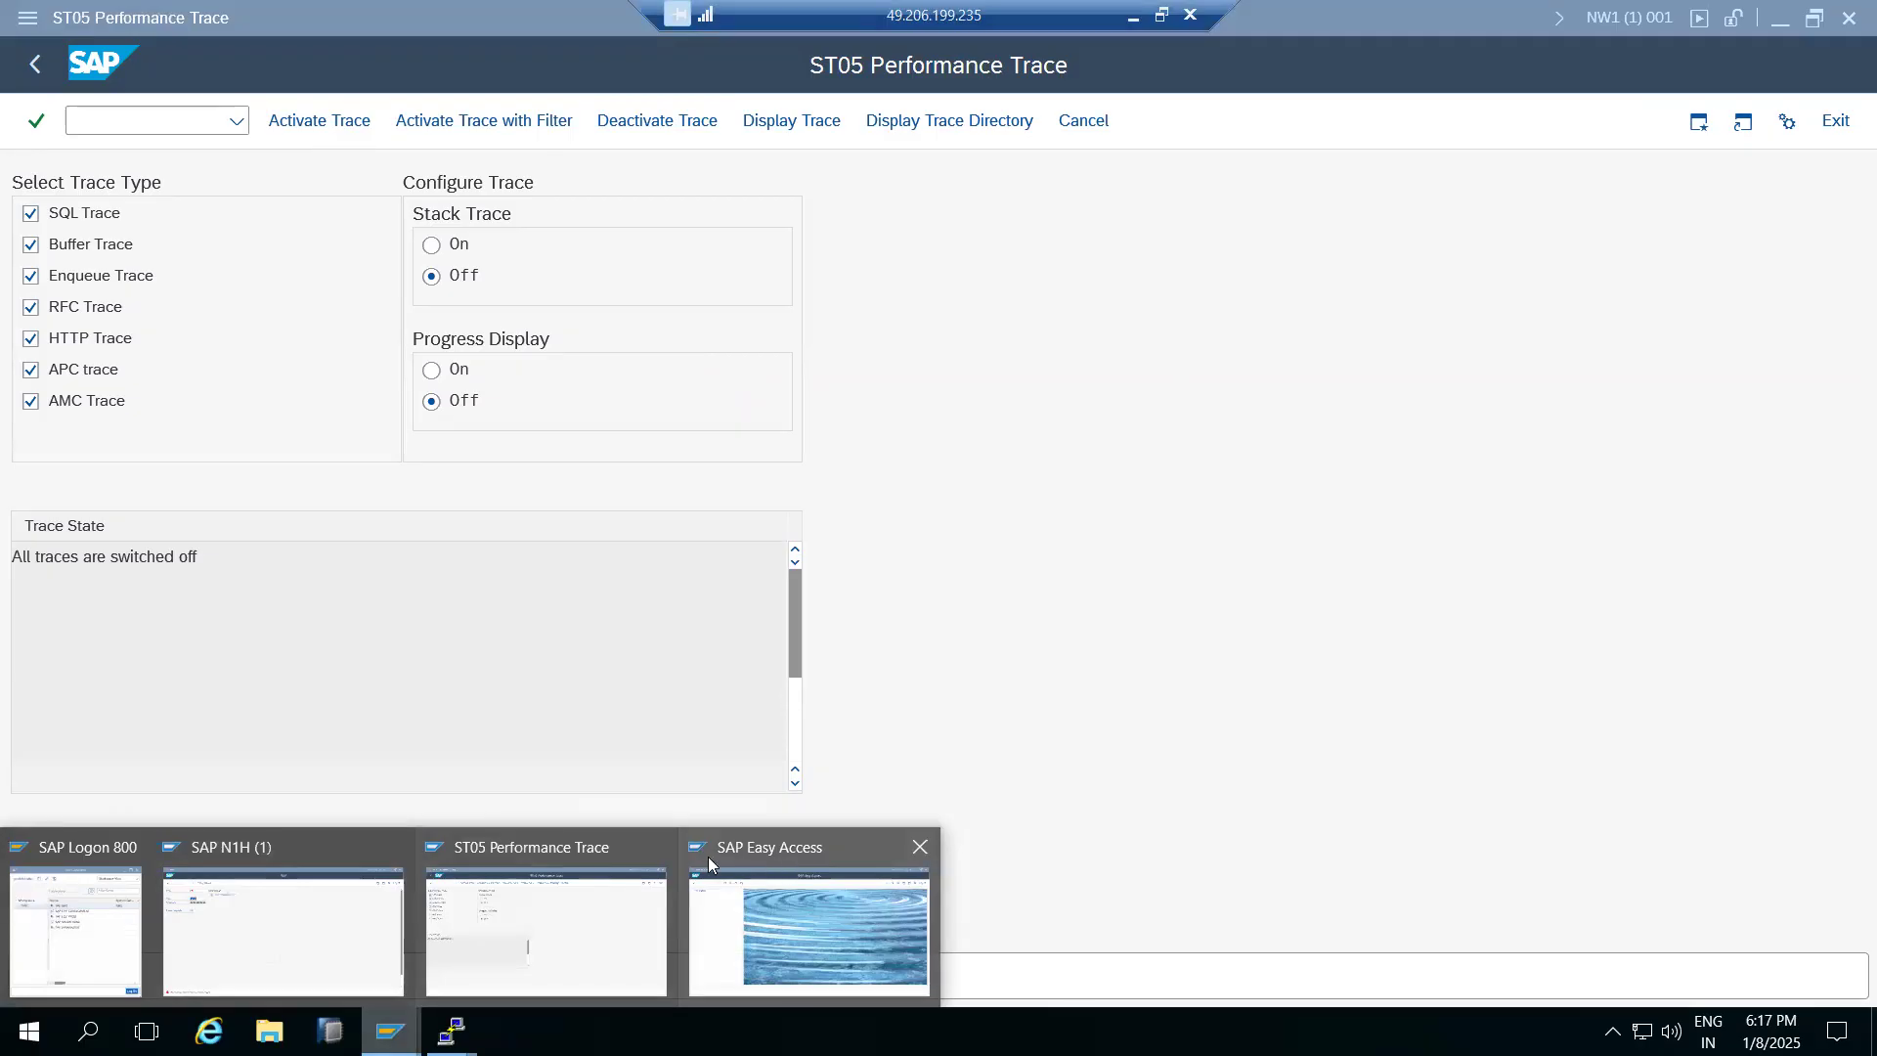
click(516, 899)
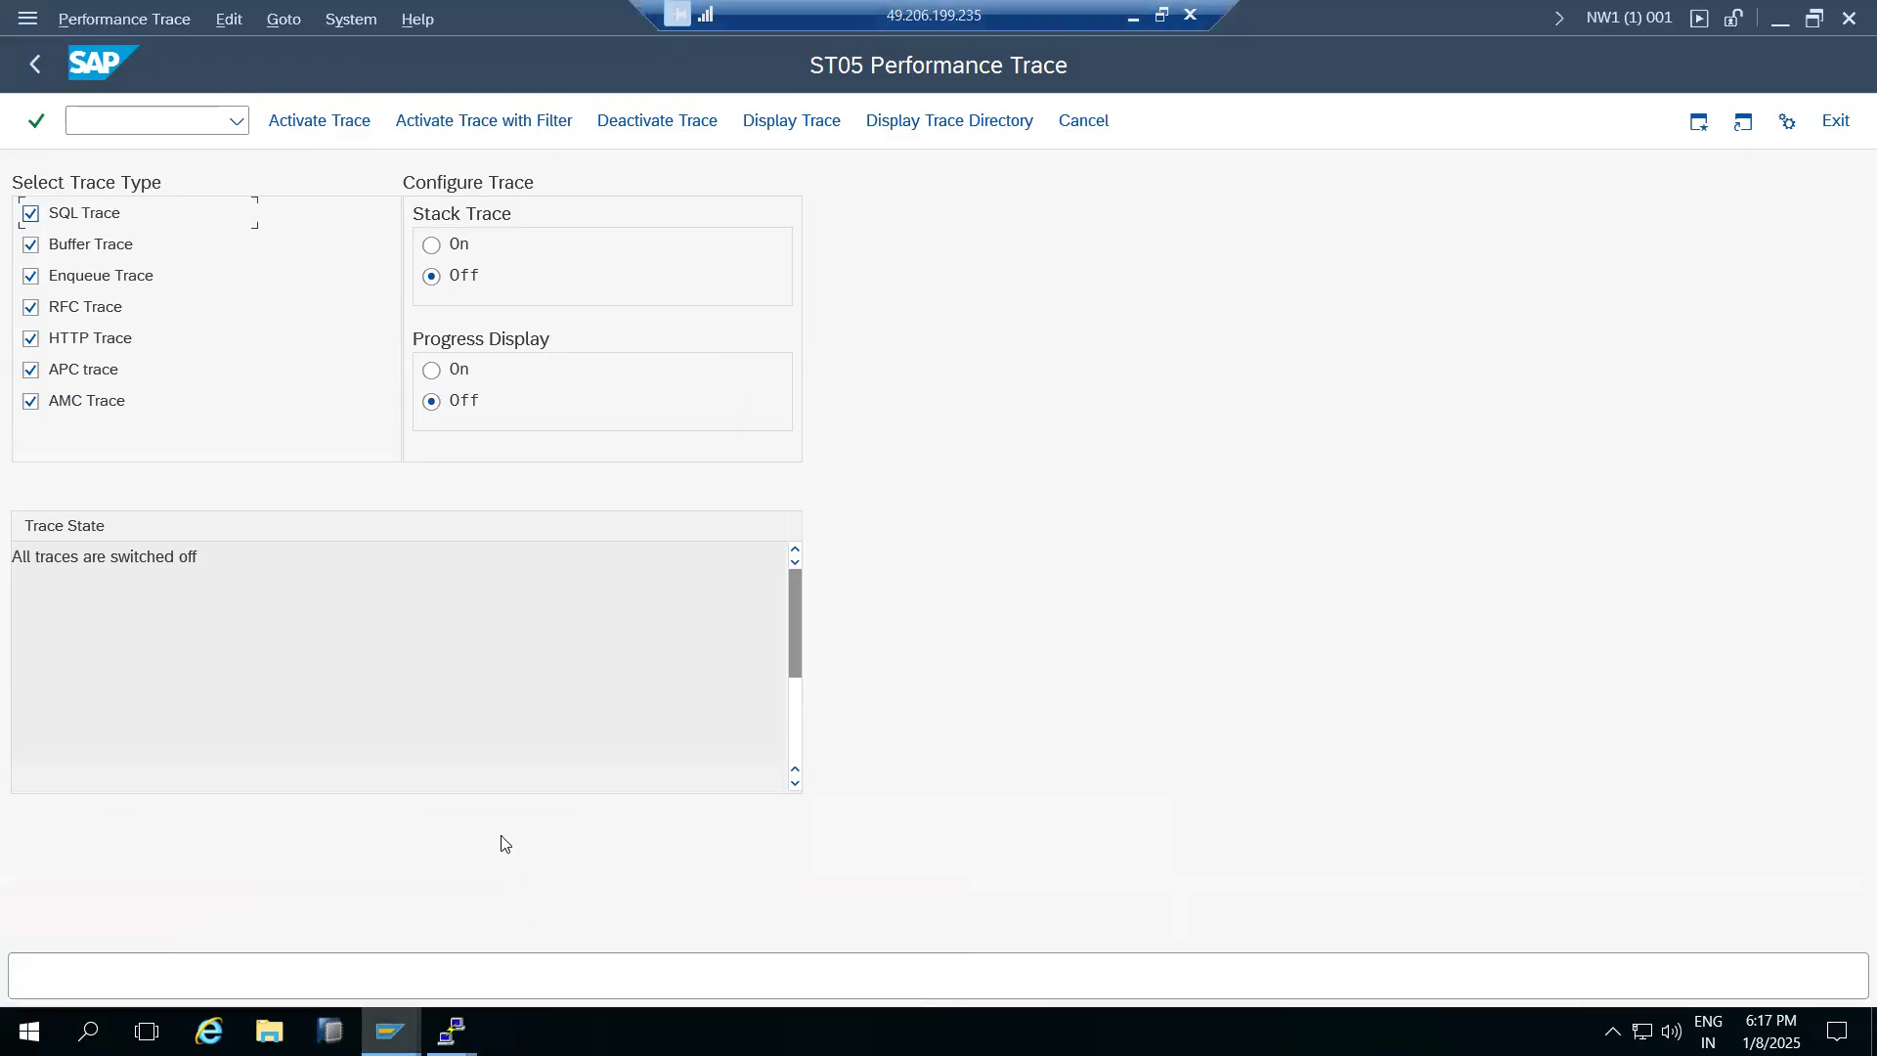
click(790, 122)
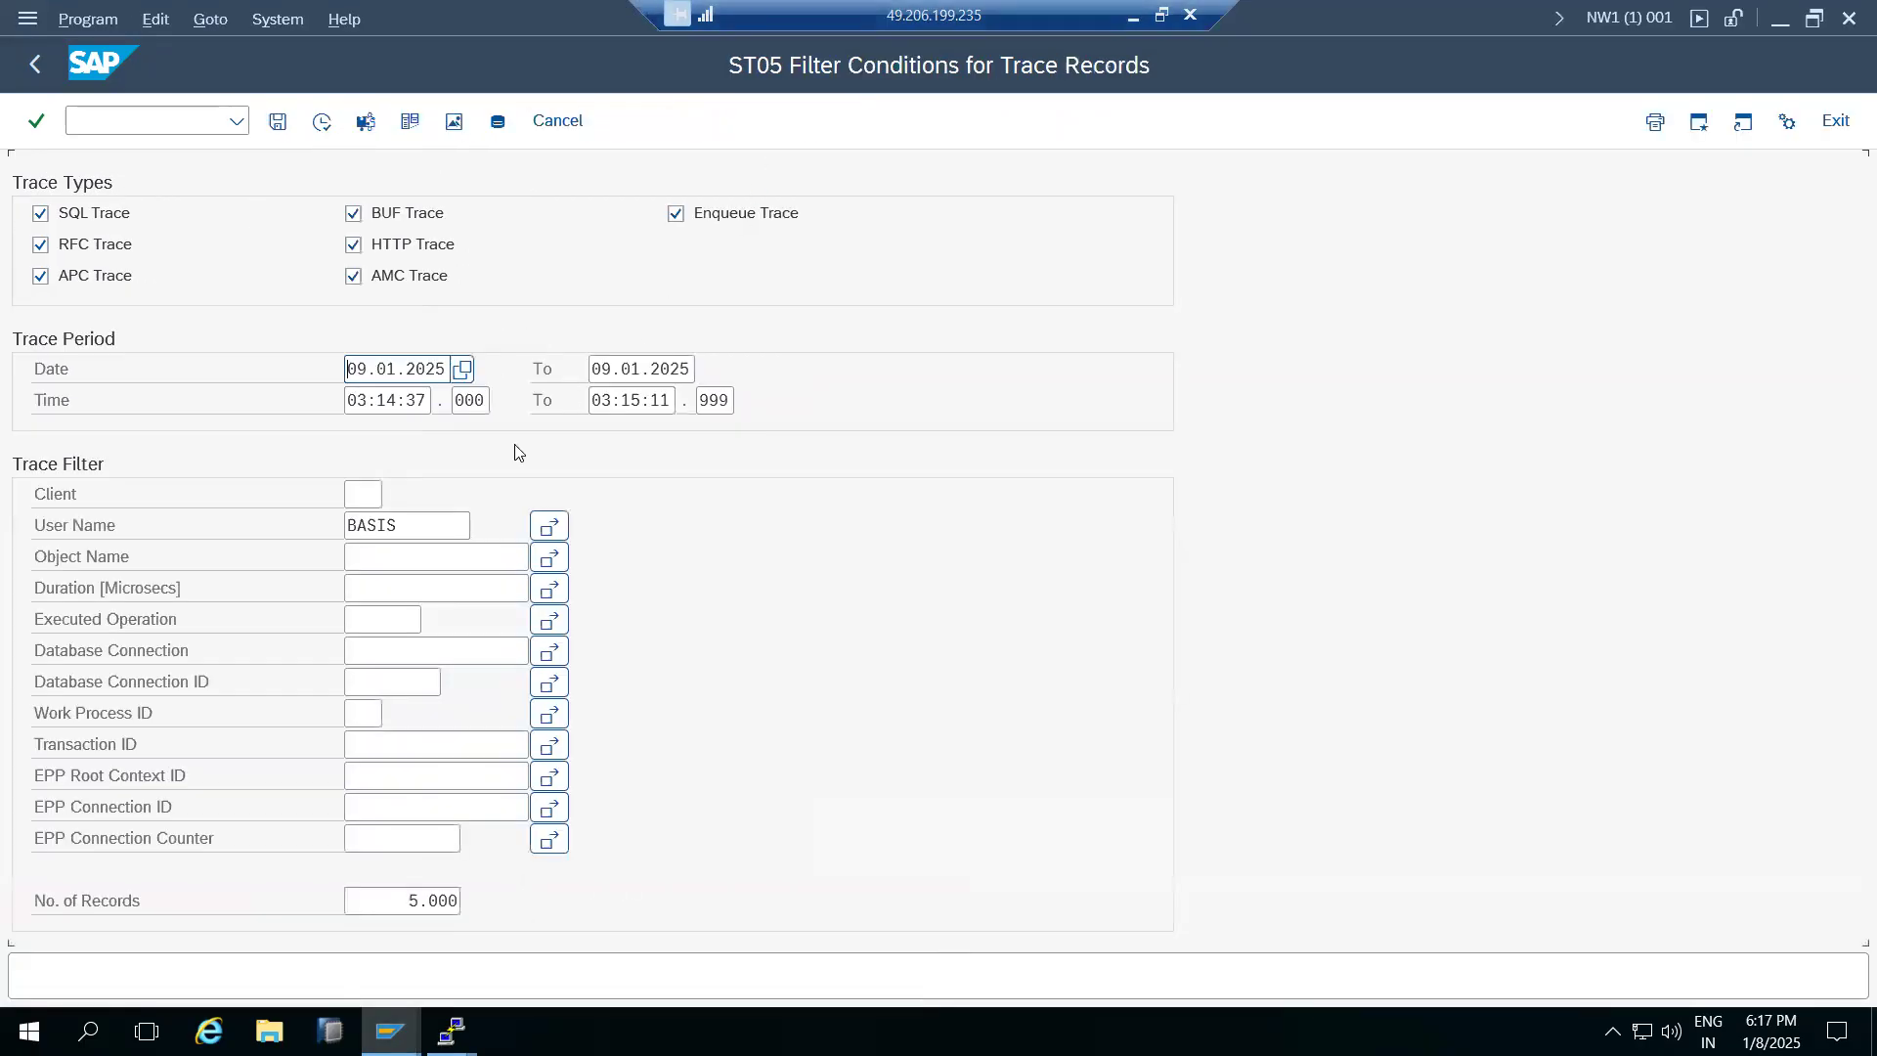
List the trace records at maximum size and select the Object Name, Statement, Program, Records and Duration columns
click(321, 124)
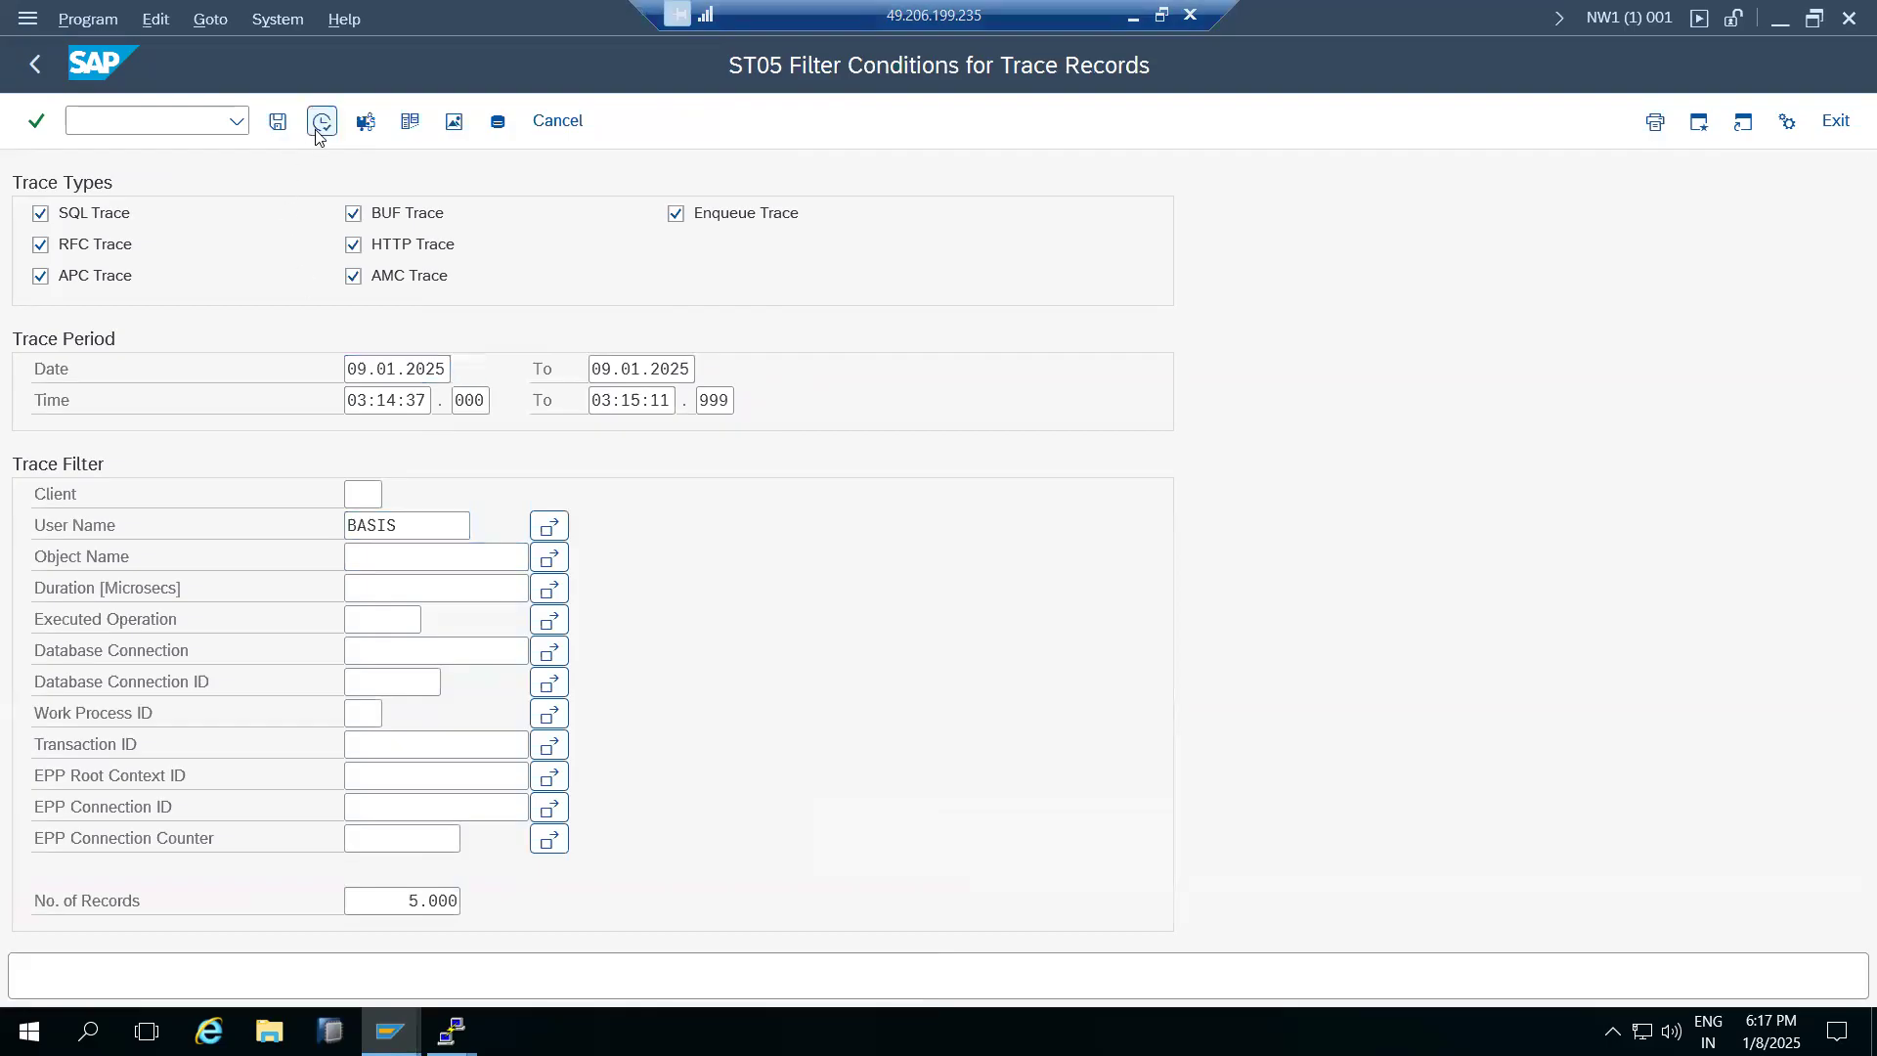
click(389, 614)
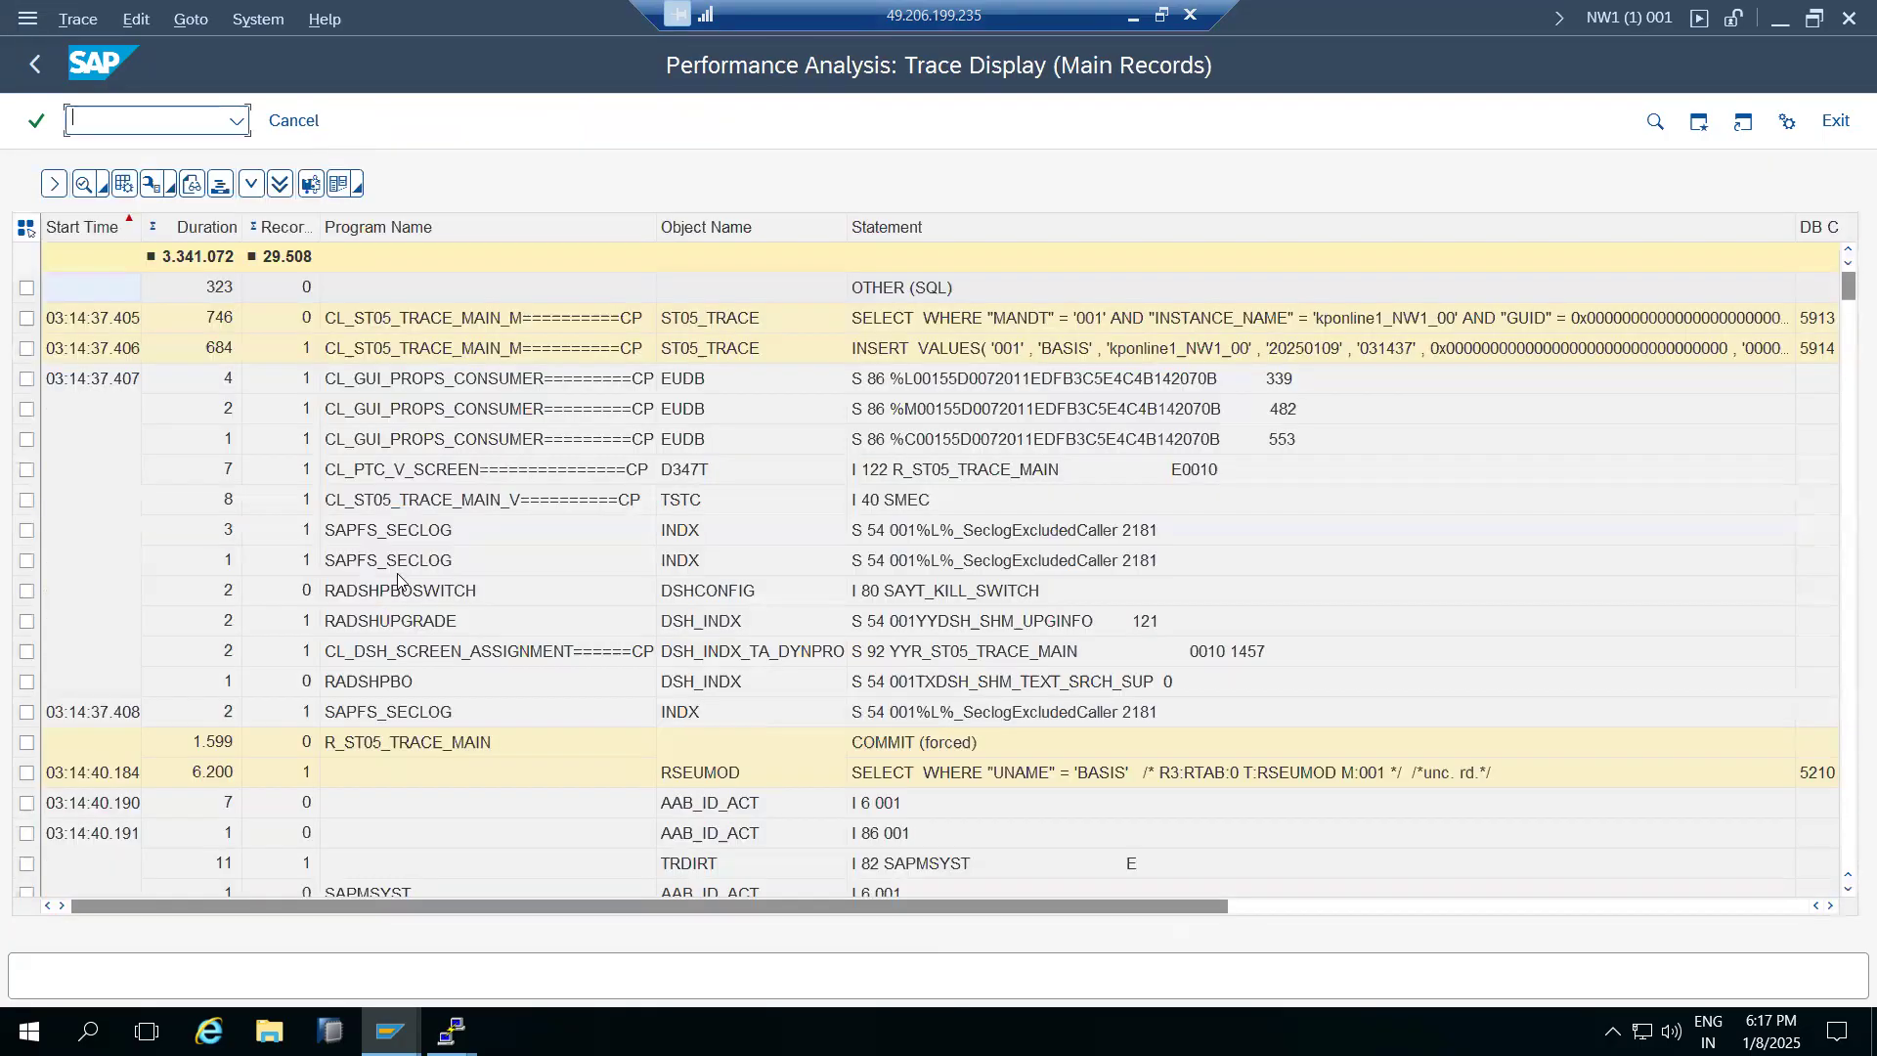
click(700, 510)
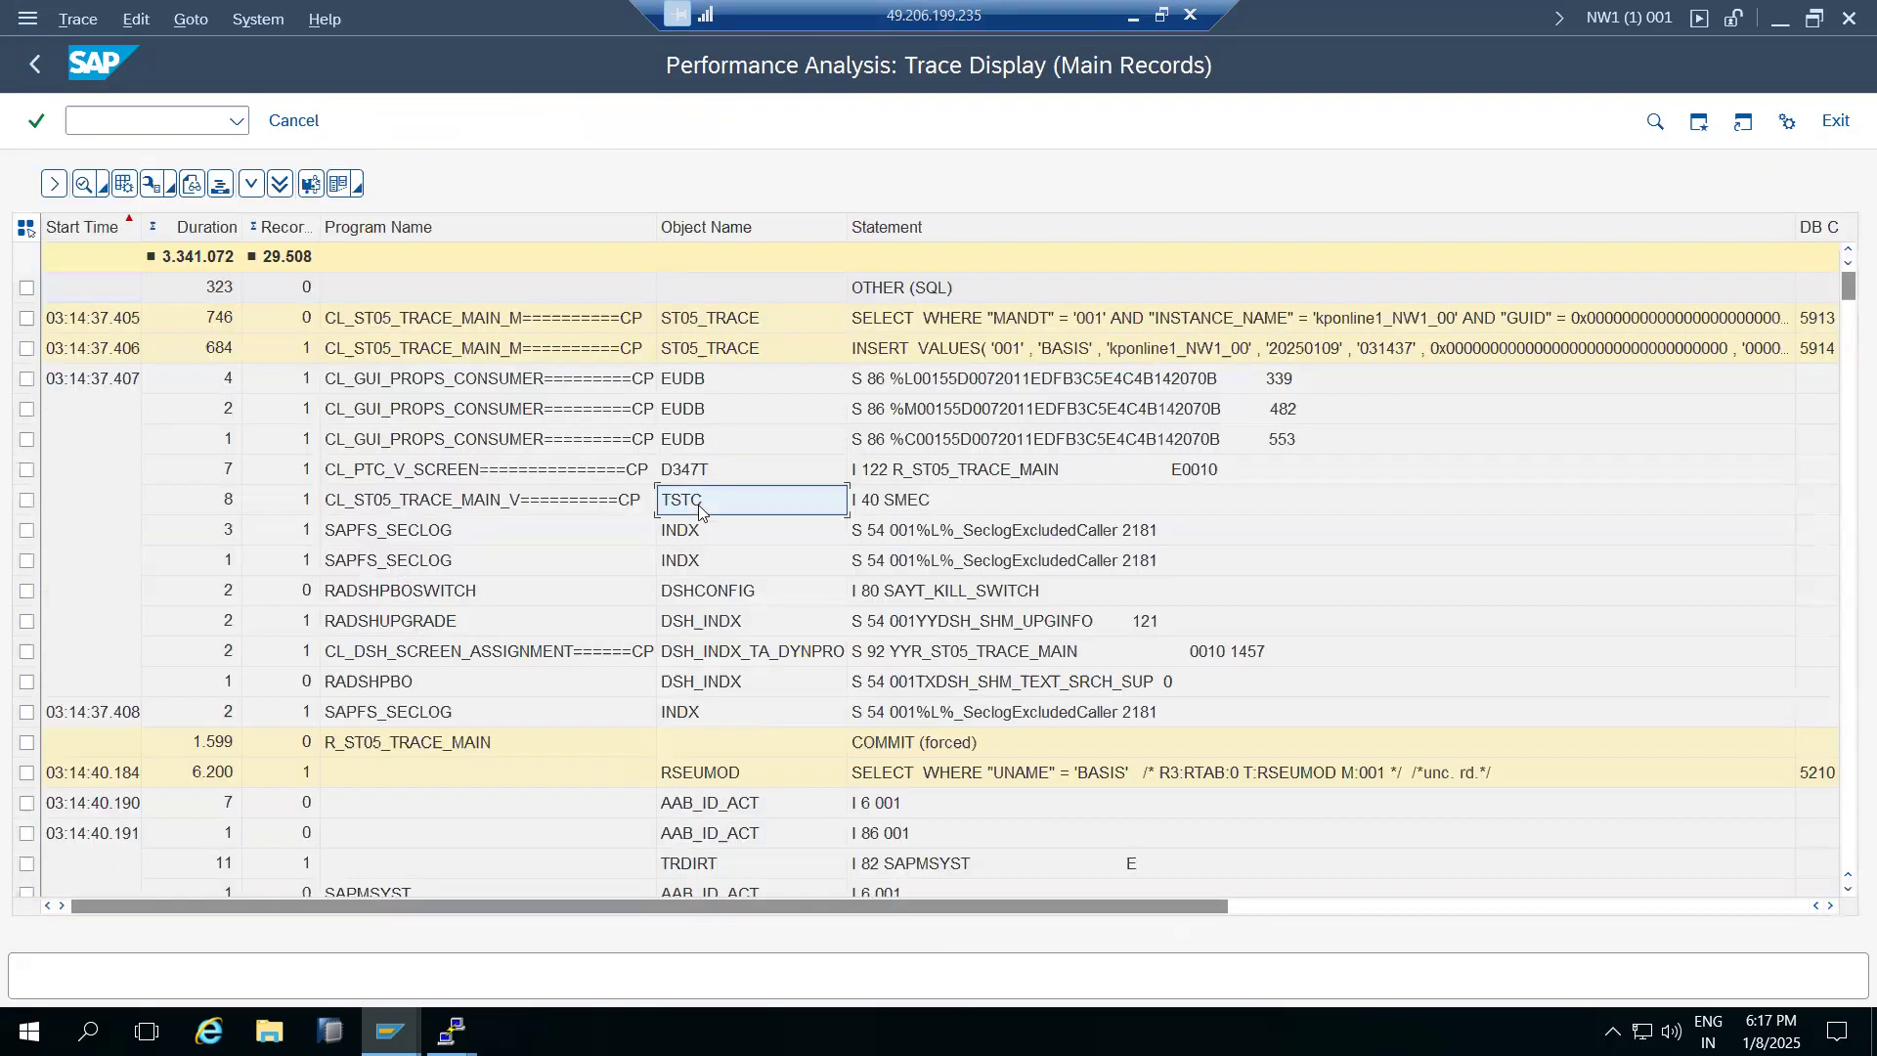
click(728, 232)
click(931, 230)
click(354, 231)
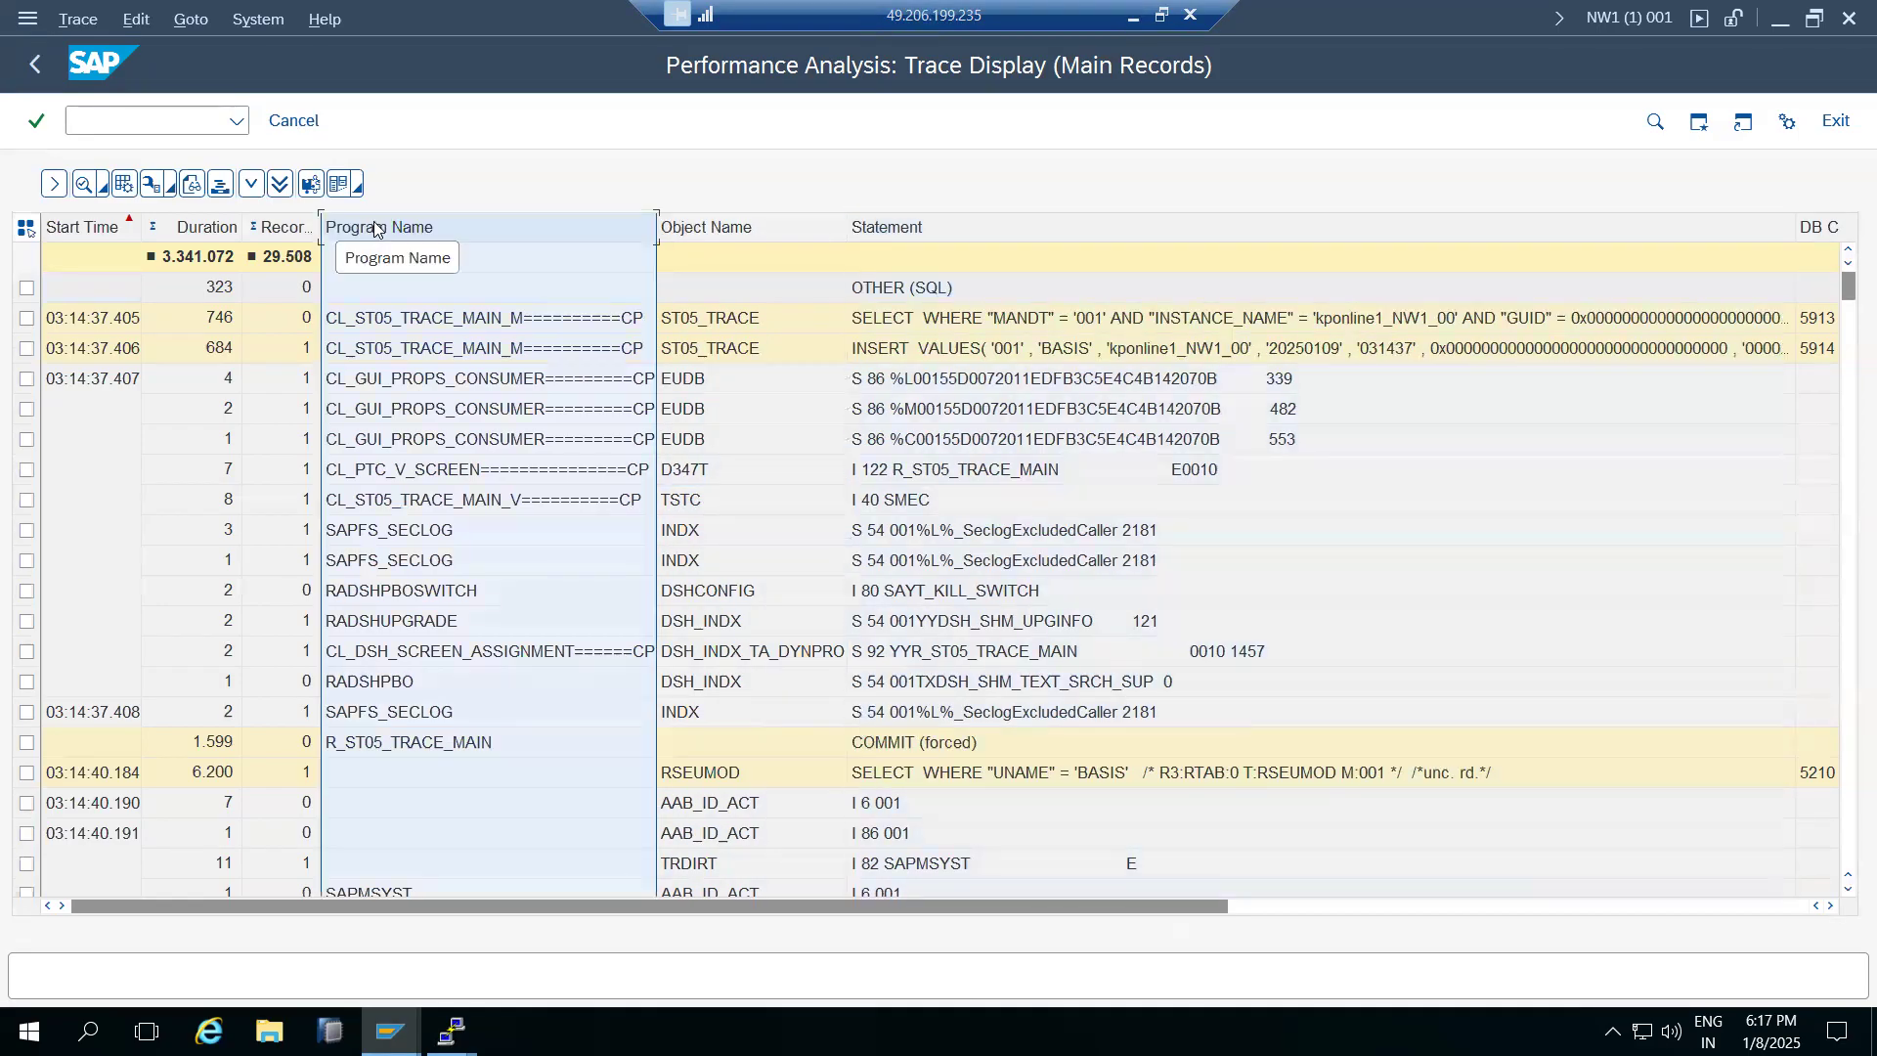
click(283, 230)
click(197, 227)
double_click(197, 227)
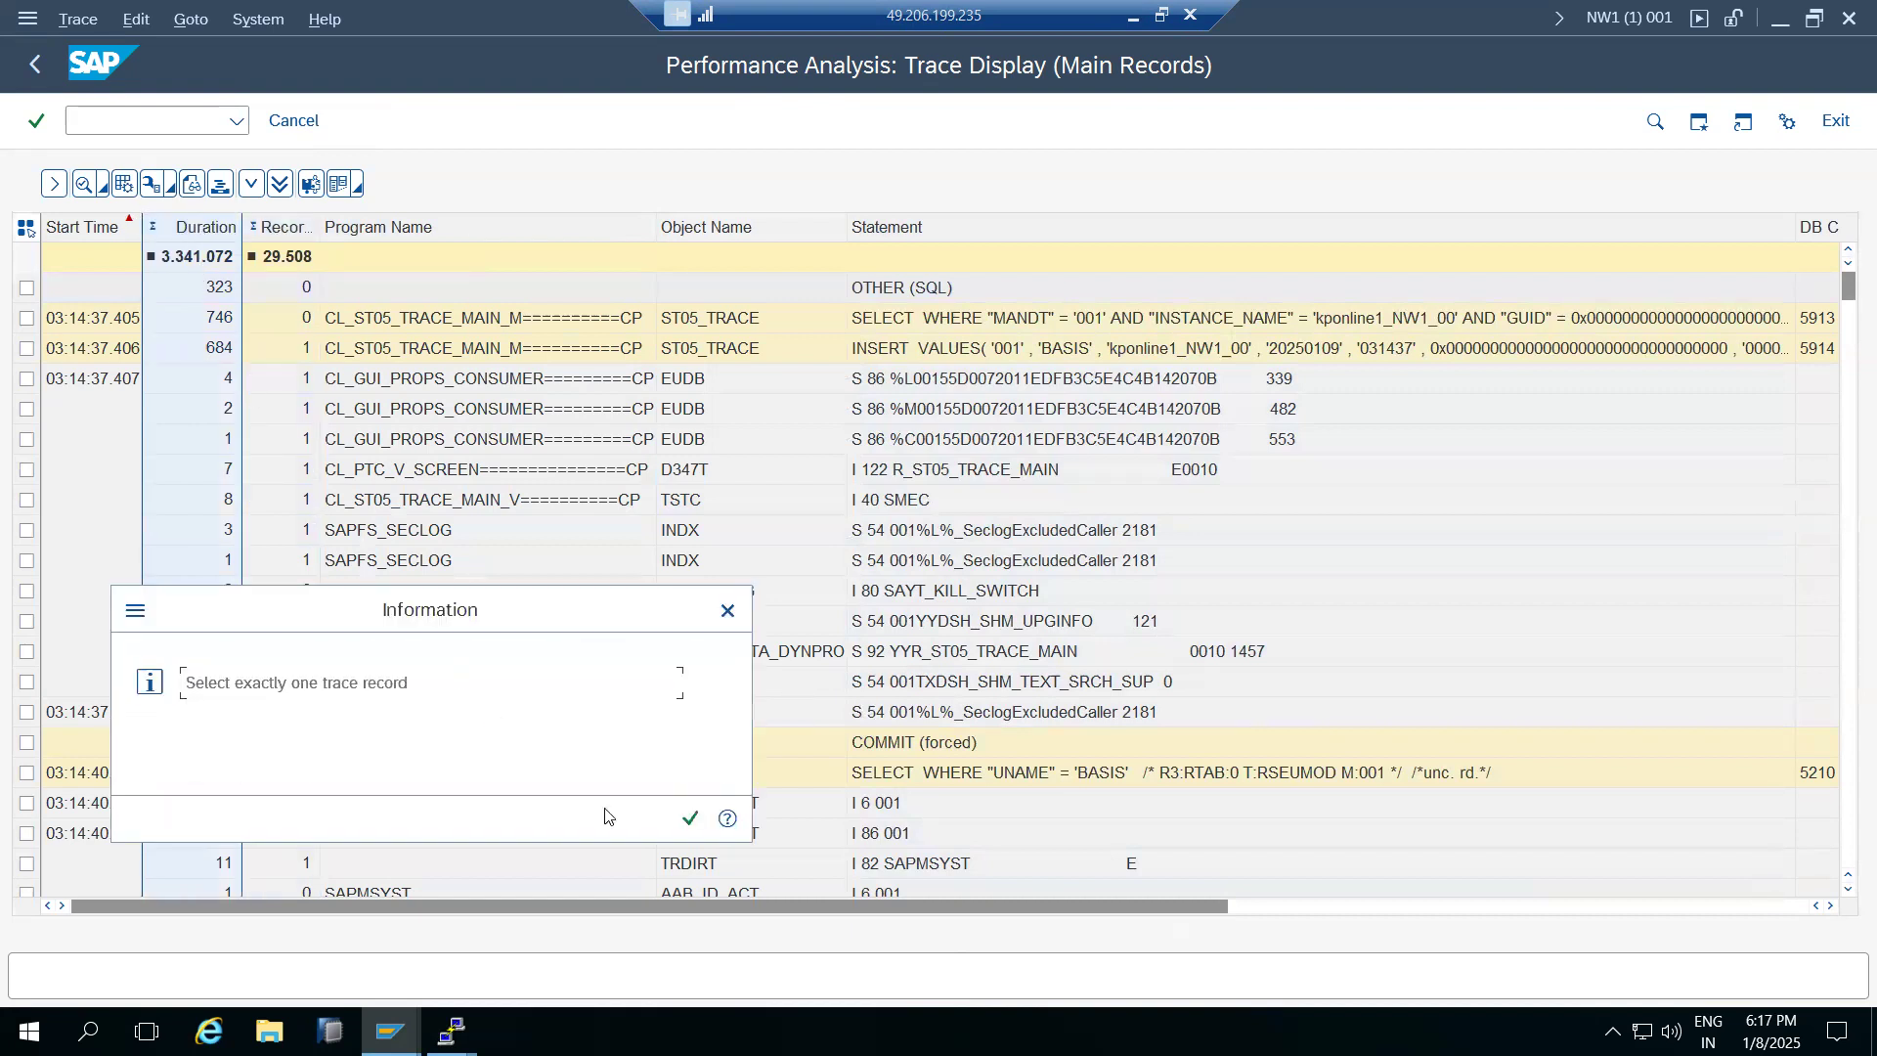
click(690, 819)
click(189, 260)
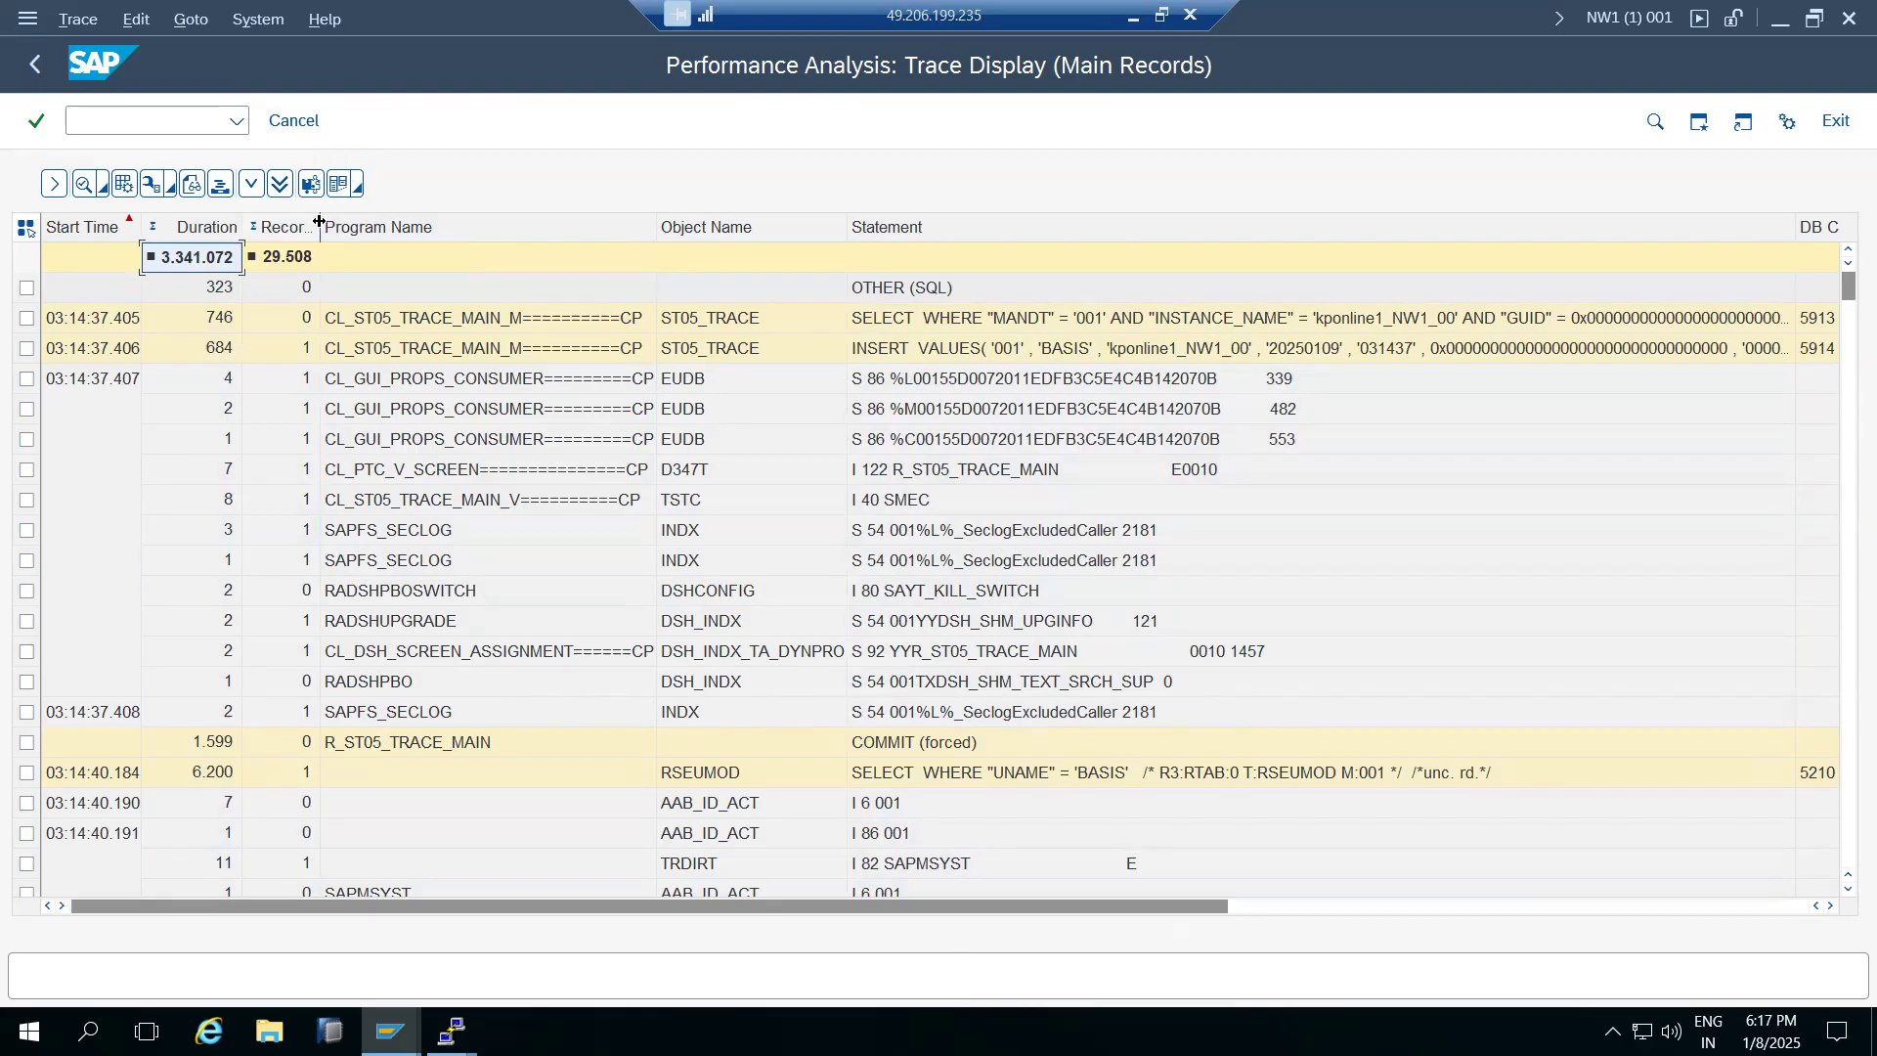
Widen the Records column to reveal its full header, then scroll down the list
drag(319, 221, 367, 253)
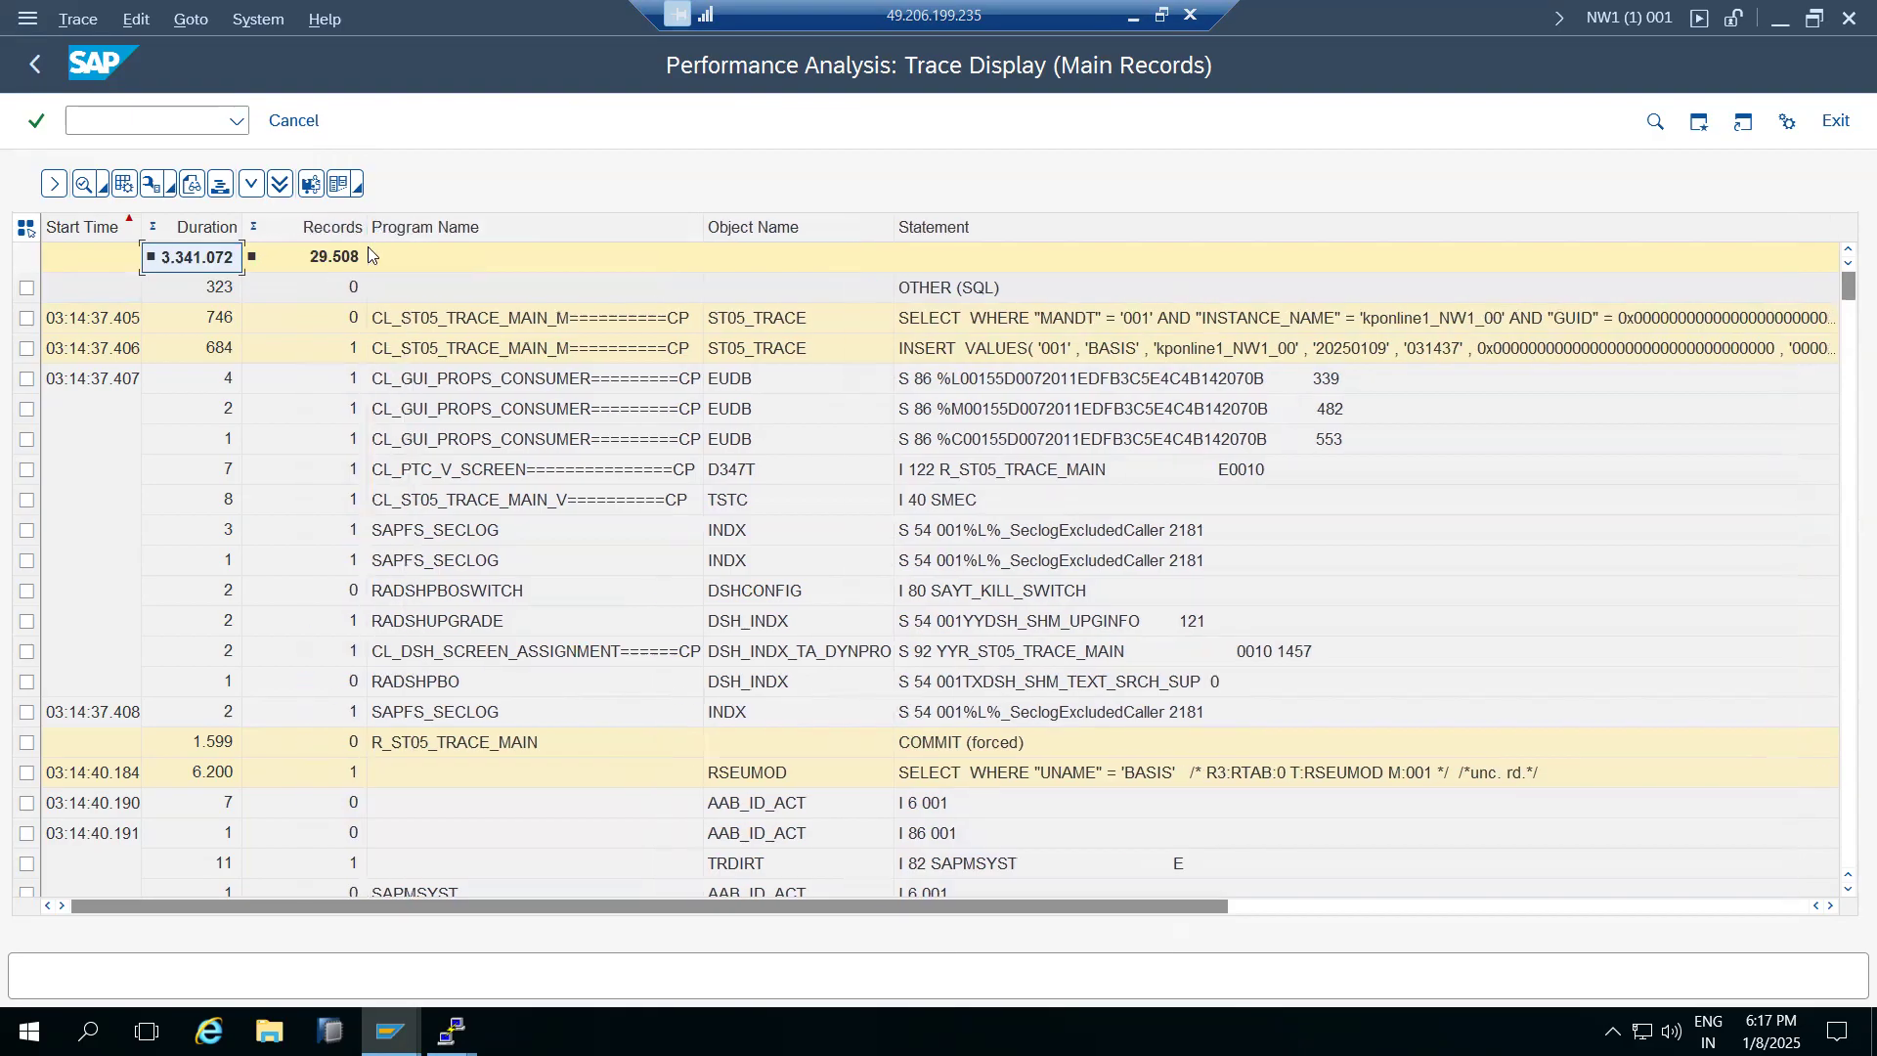
click(216, 777)
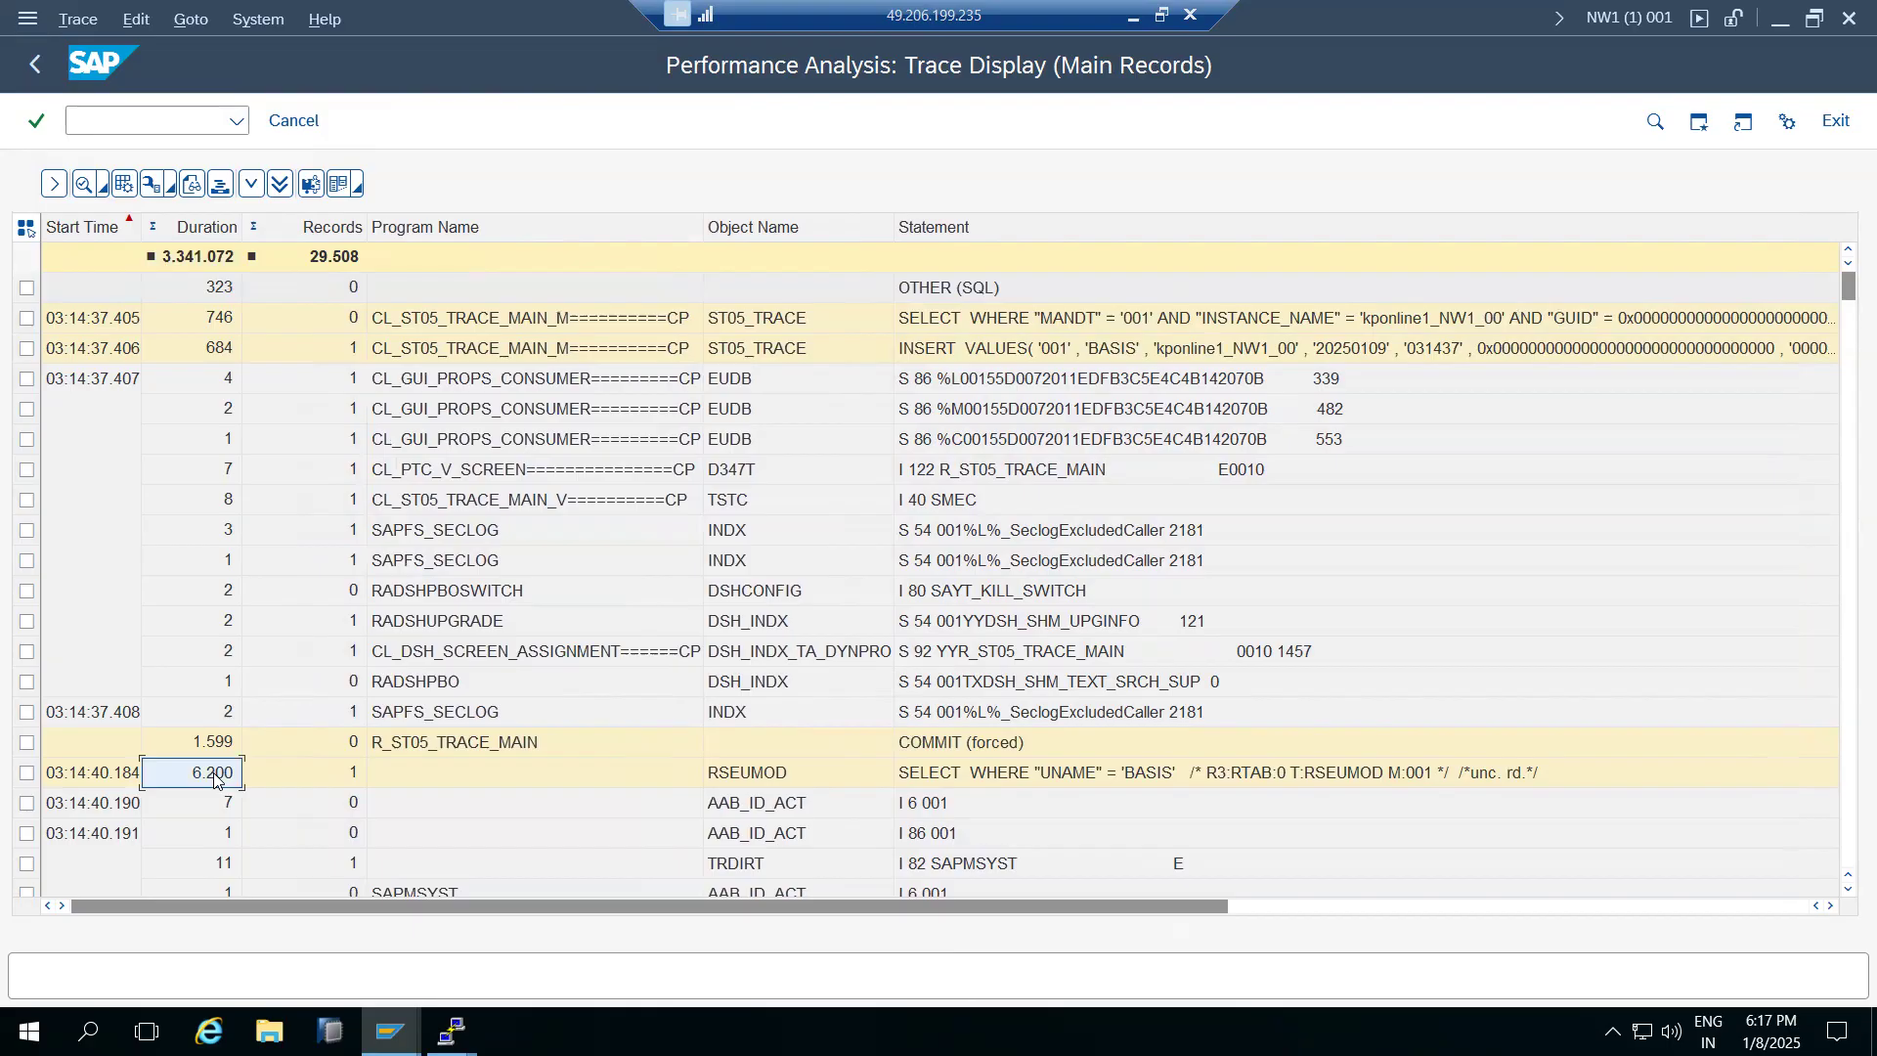
scroll(216, 776, down, 16)
scroll(216, 776, down, 20)
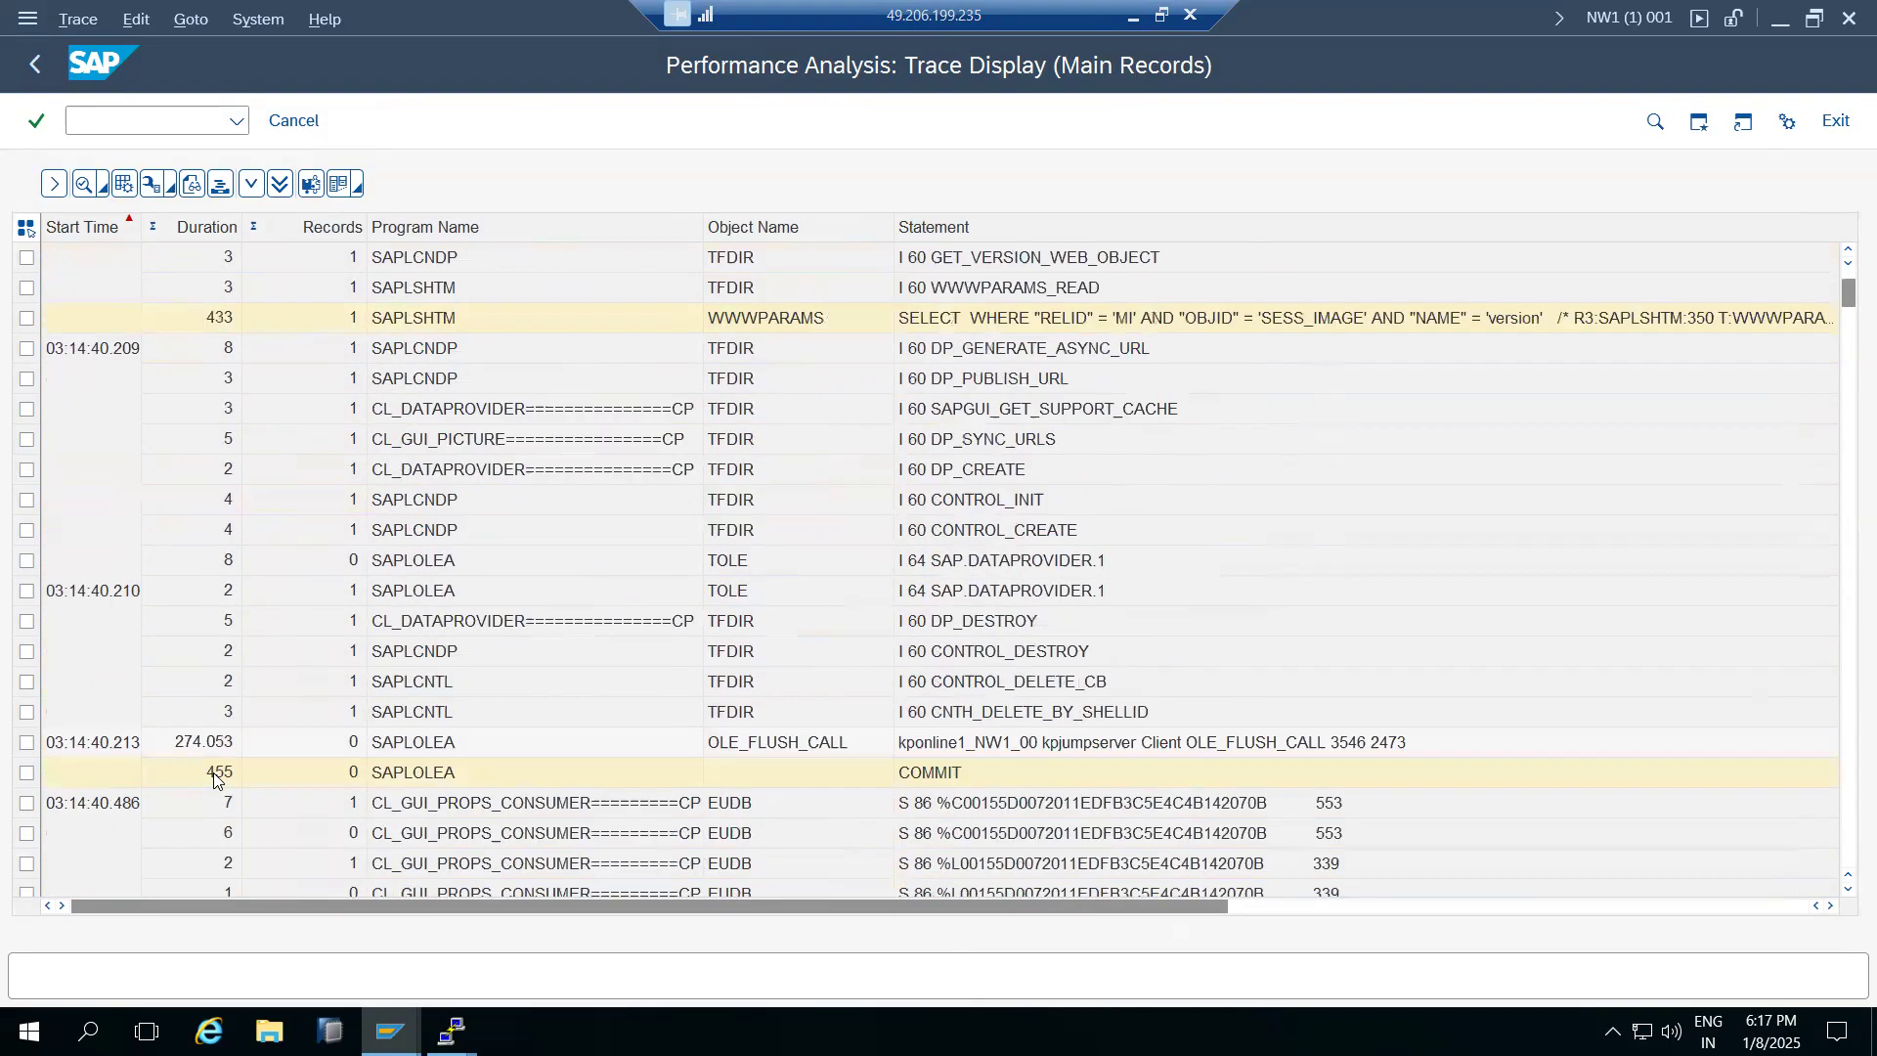
scroll(216, 776, down, 15)
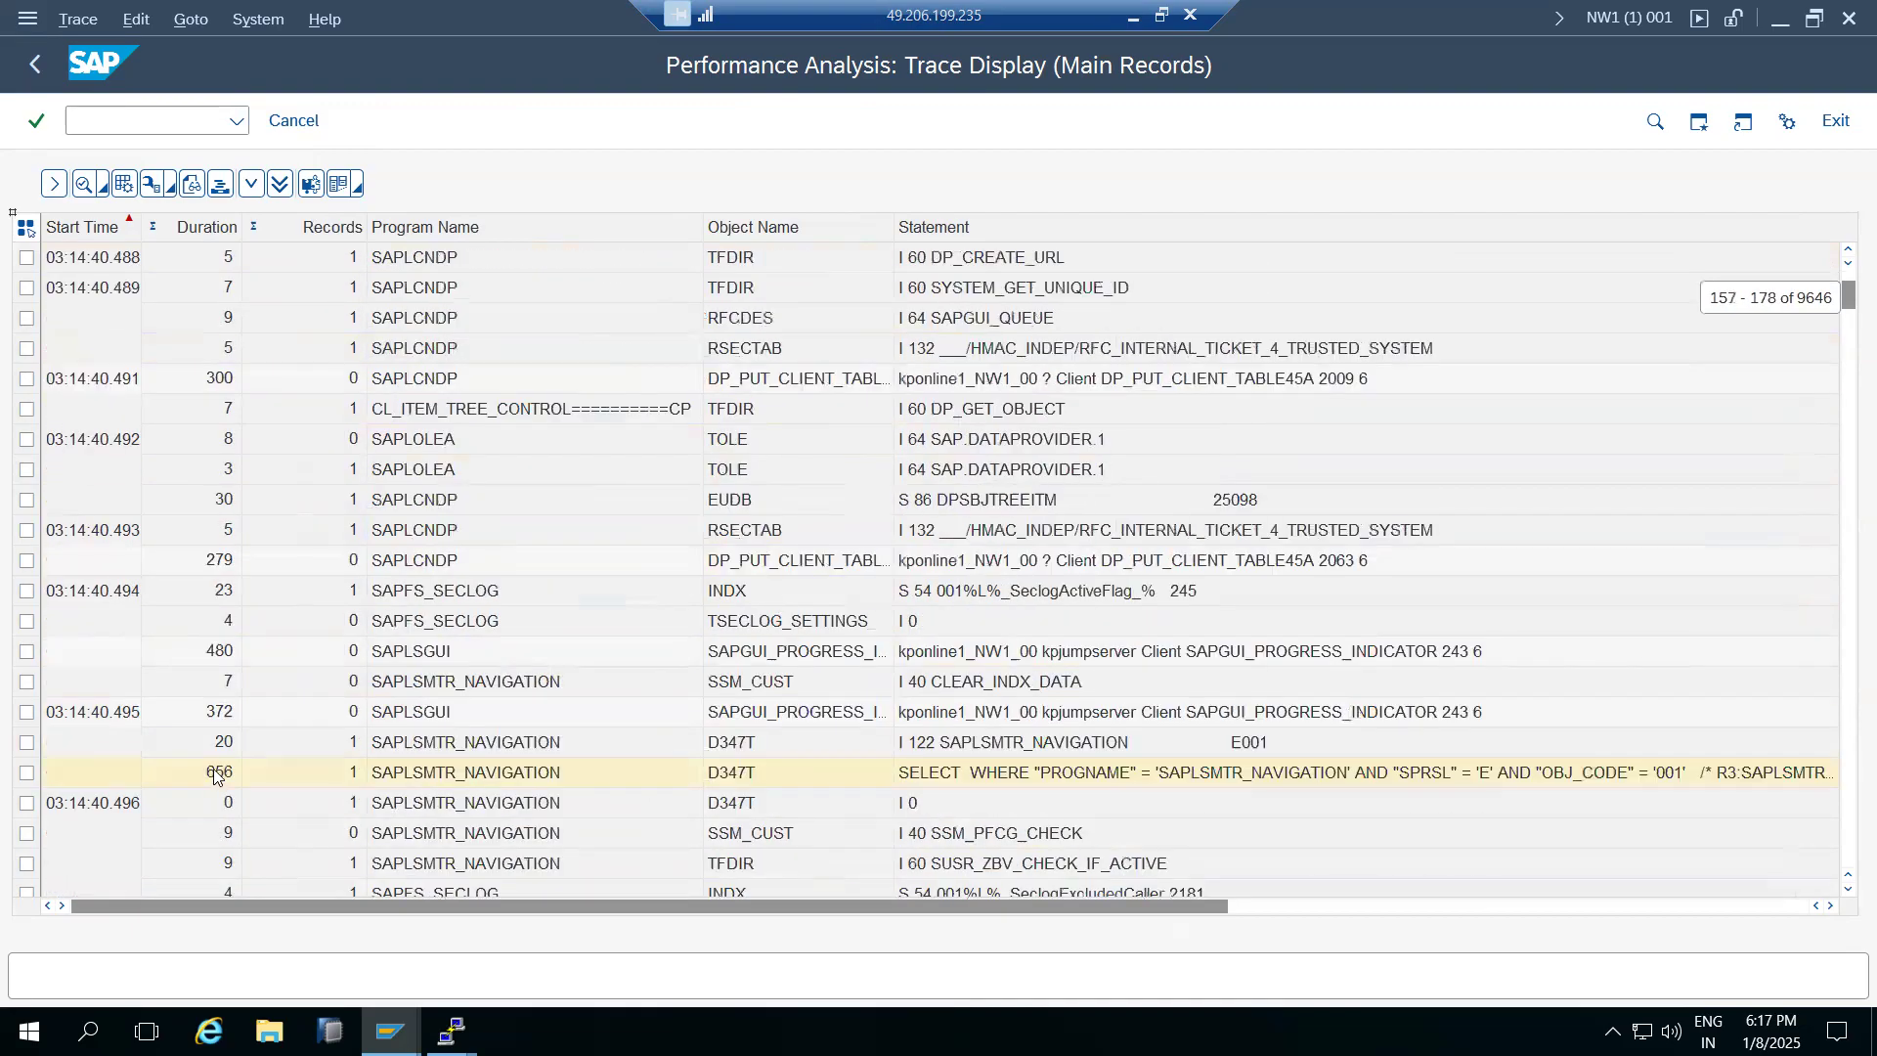
scroll(216, 776, down, 5)
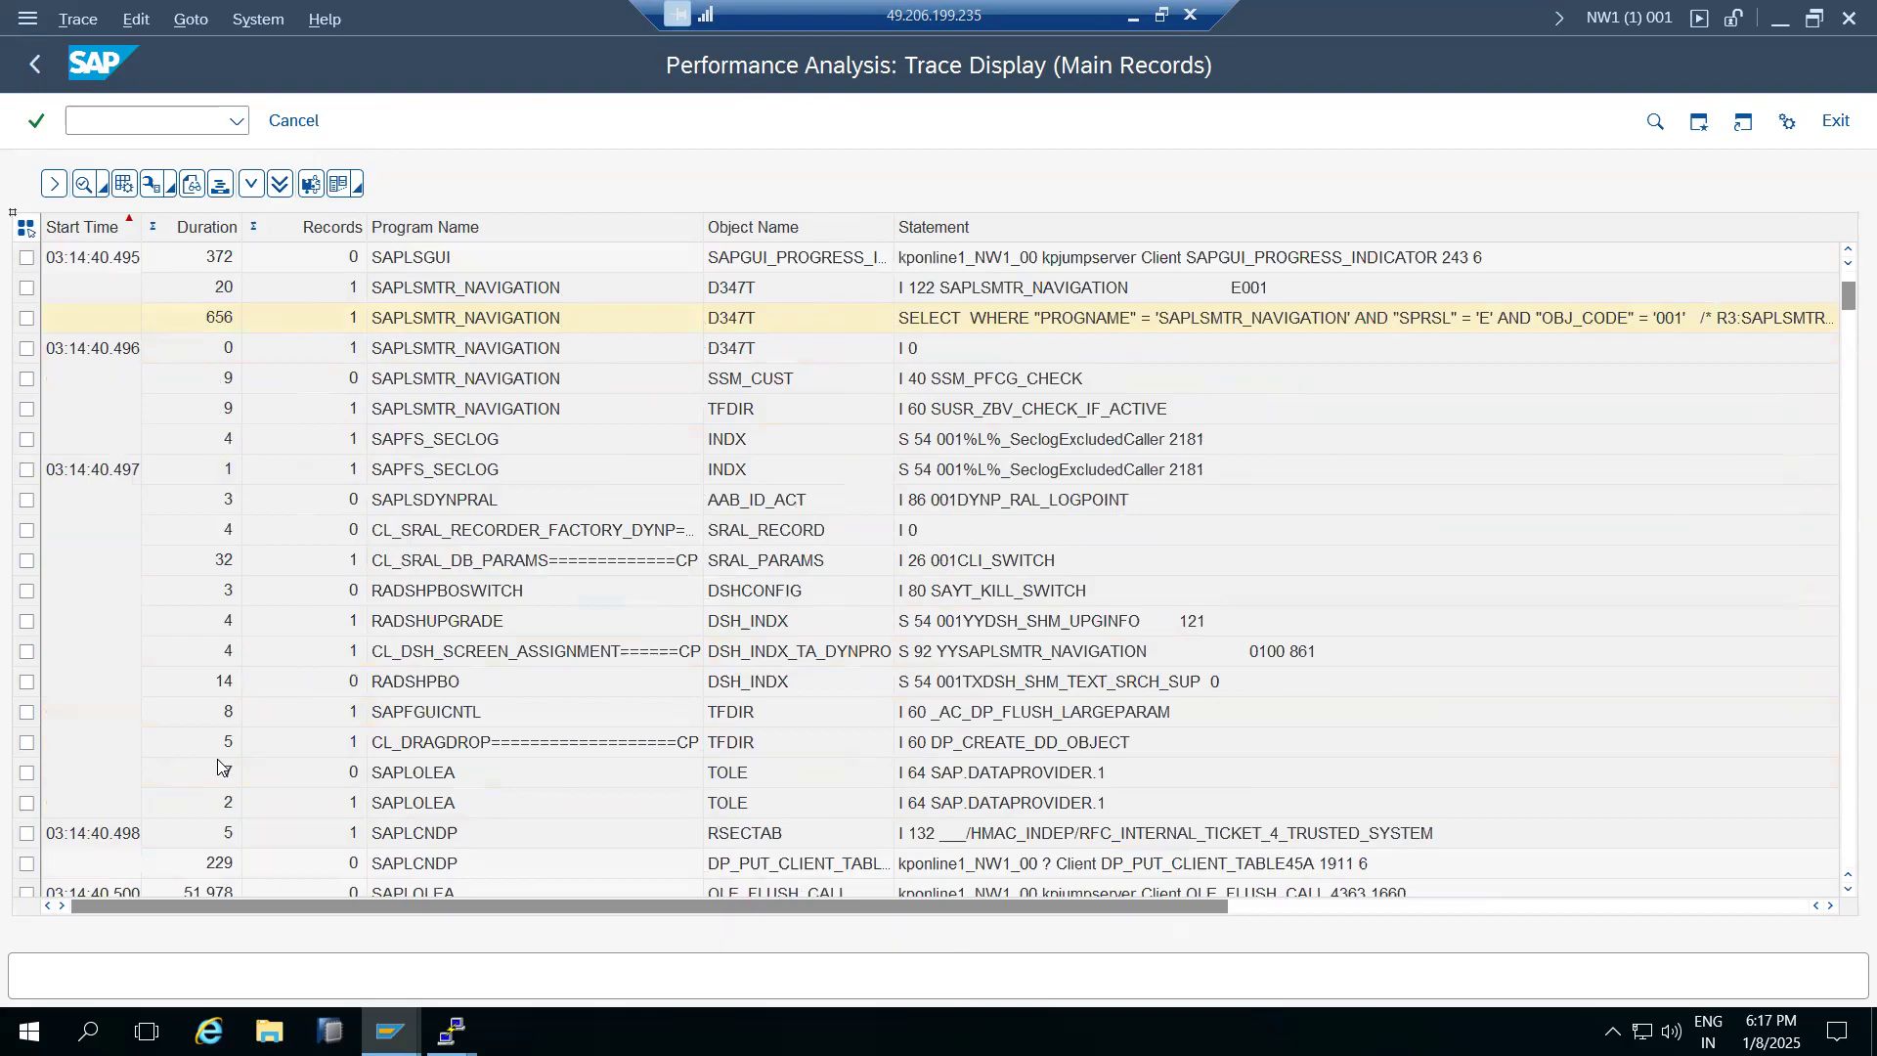
Start a Find for TFDIR from its Object Name cell, then cancel it
click(725, 720)
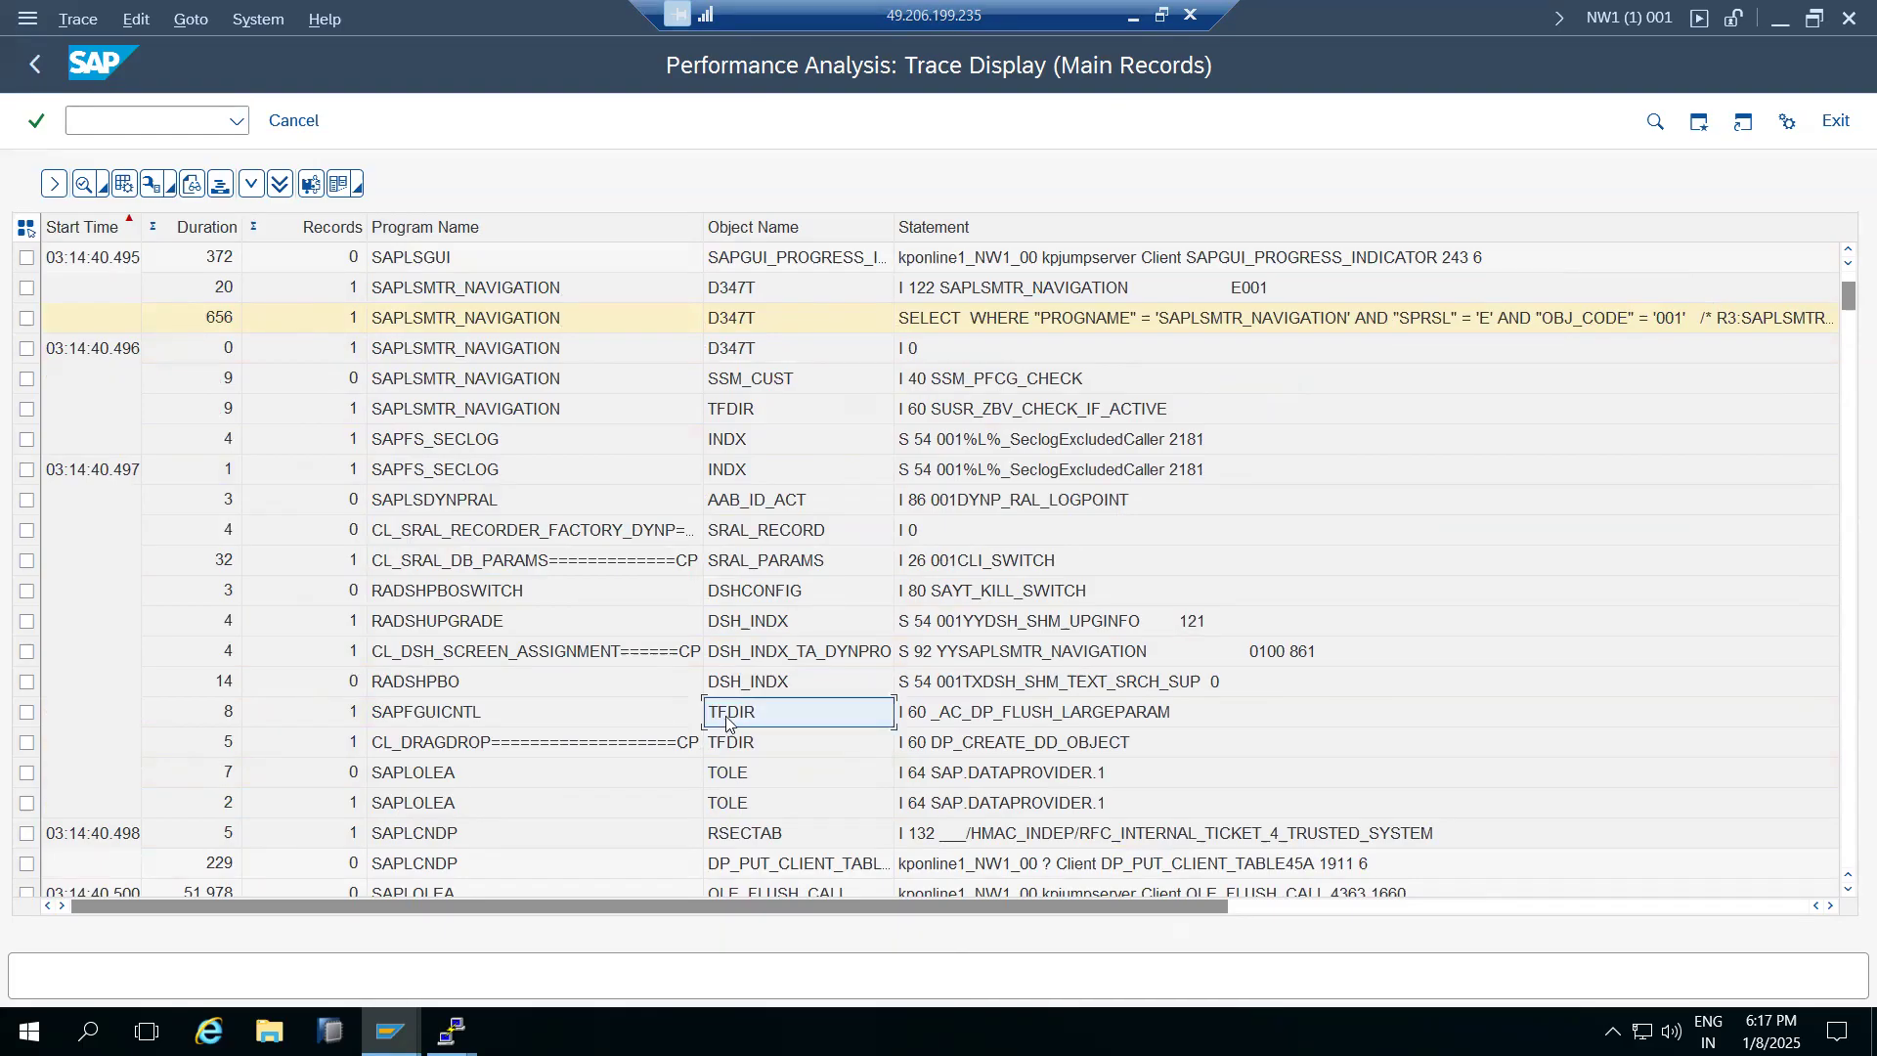
right_click(726, 720)
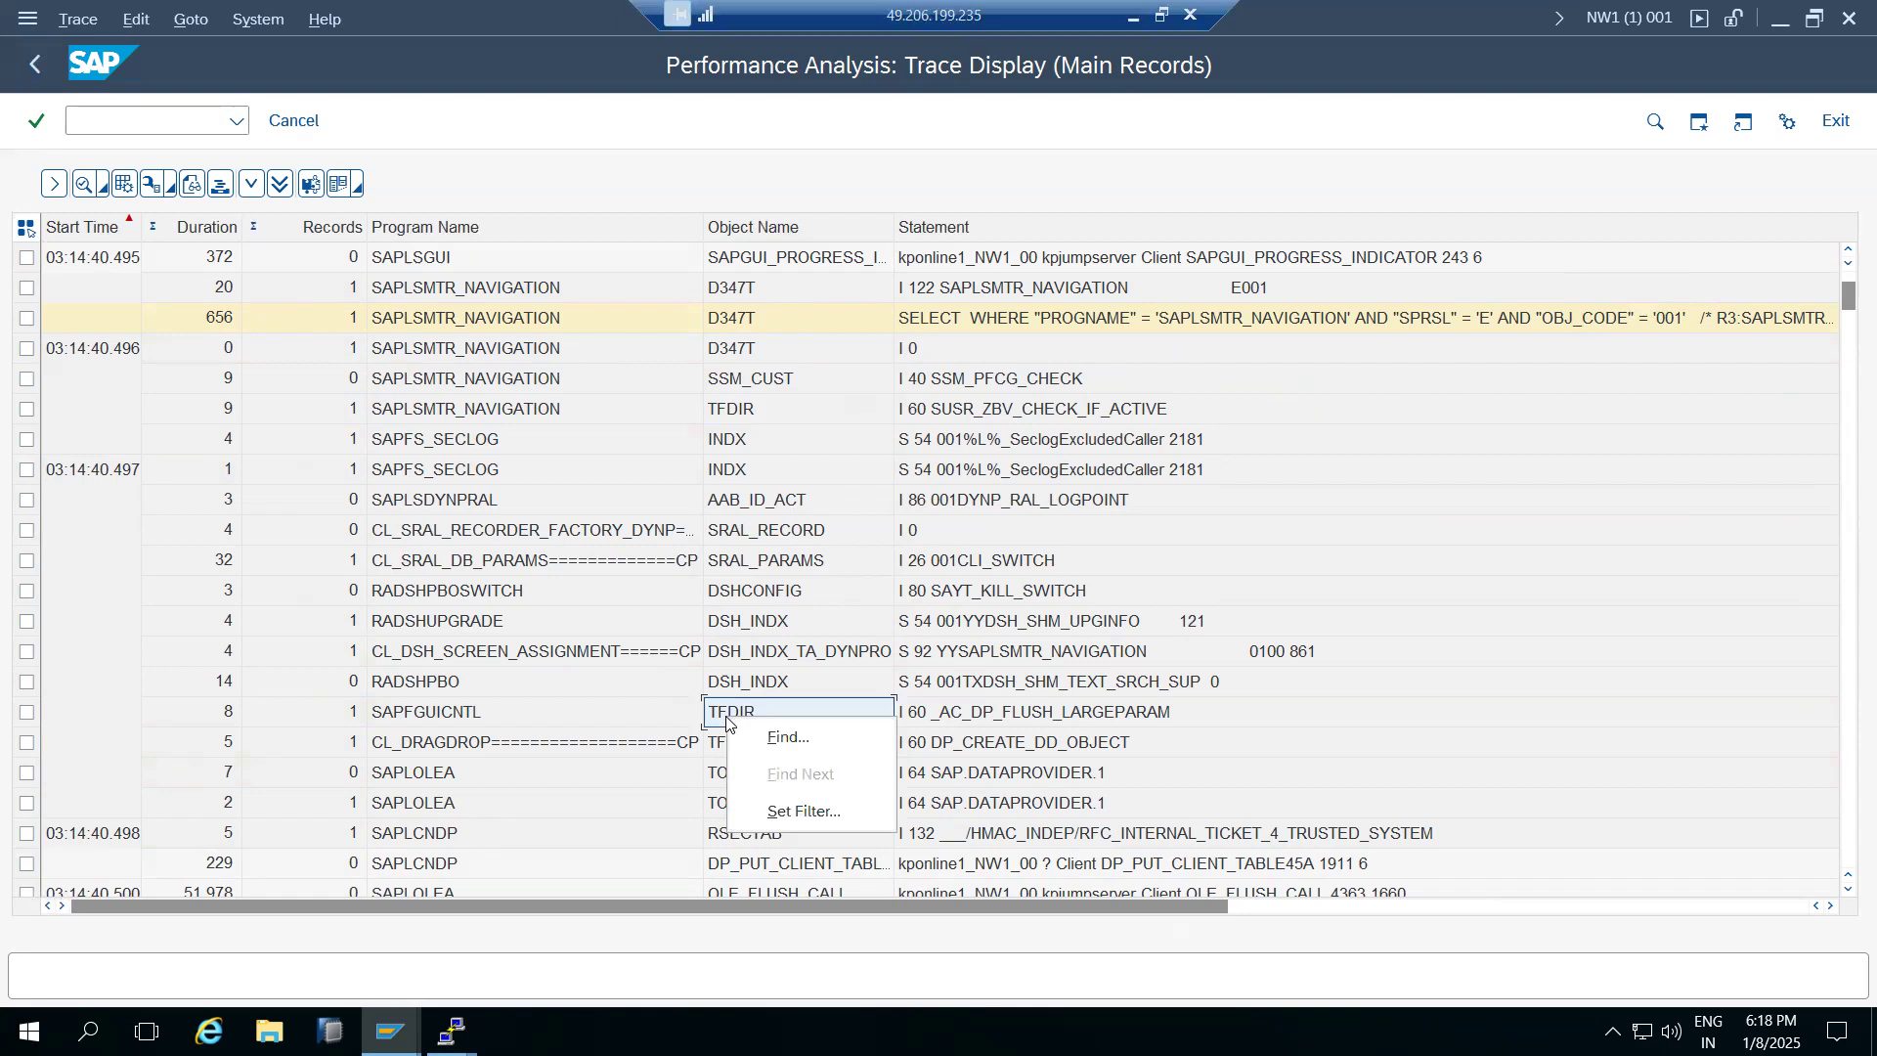
click(782, 740)
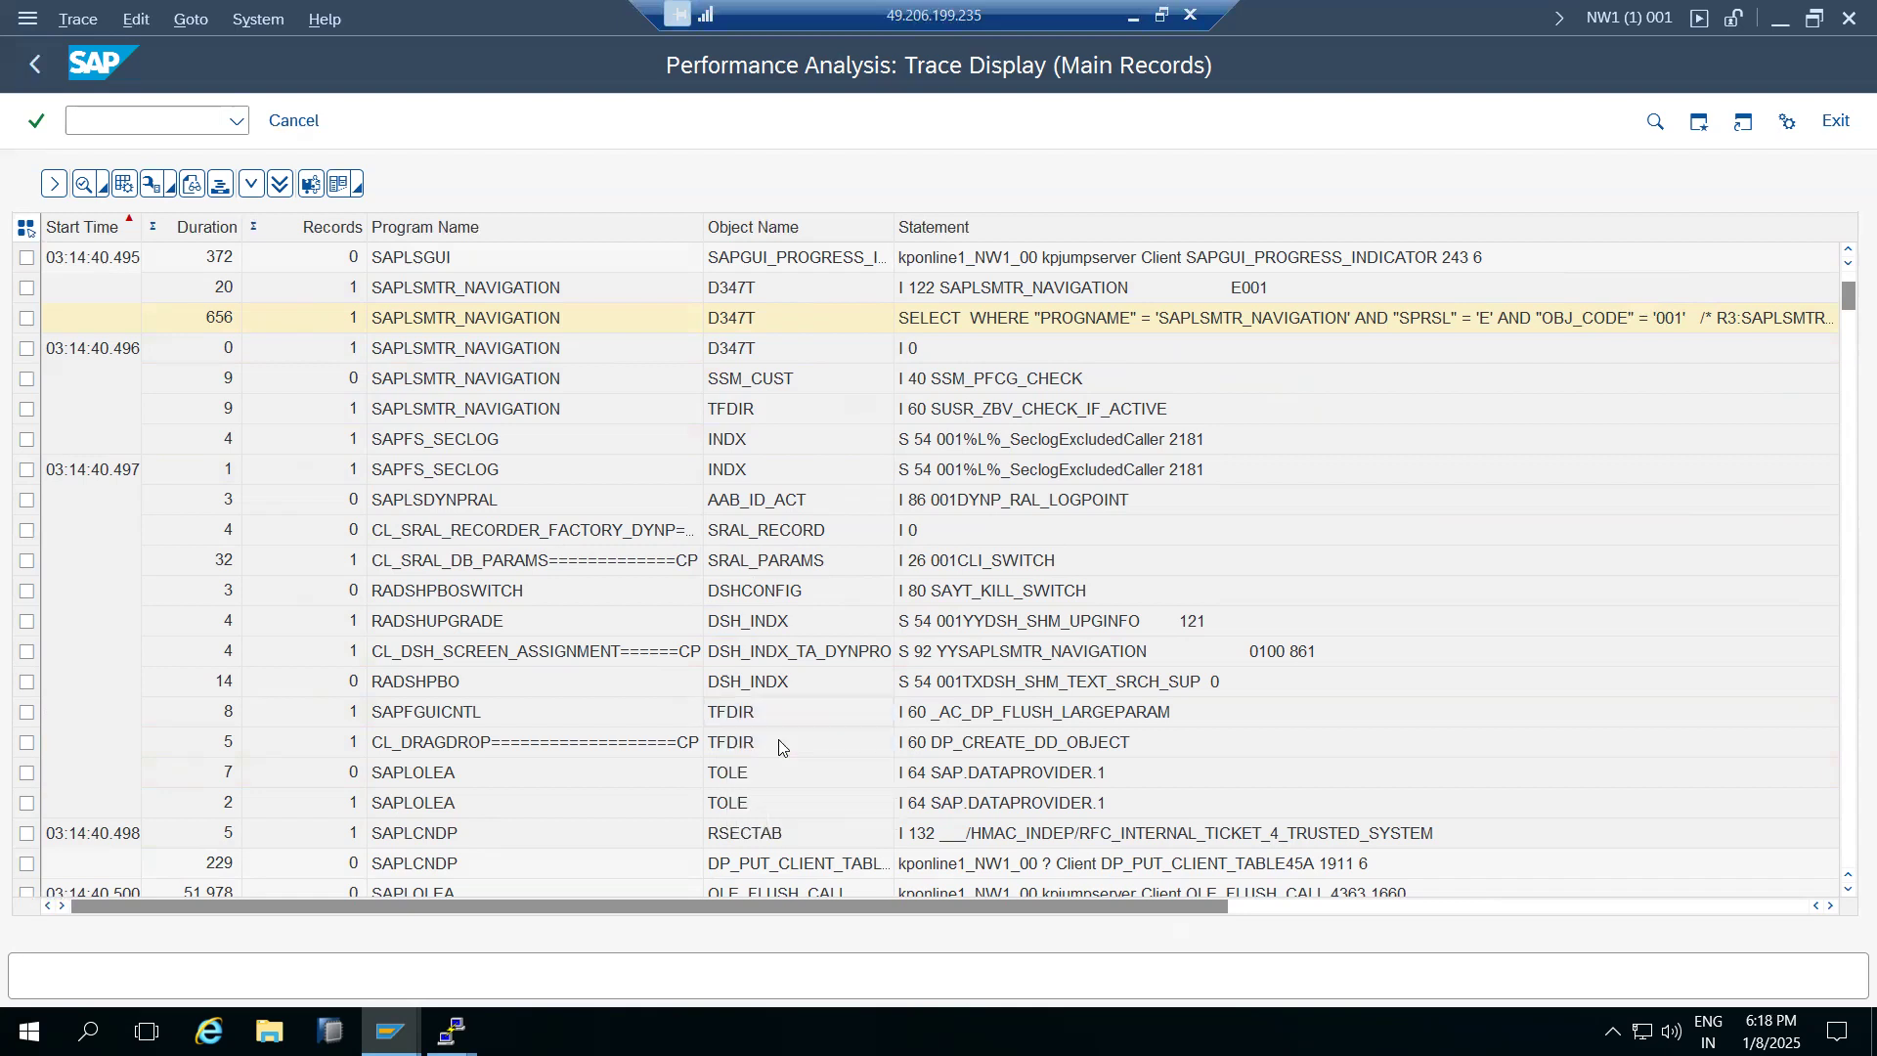
click(311, 391)
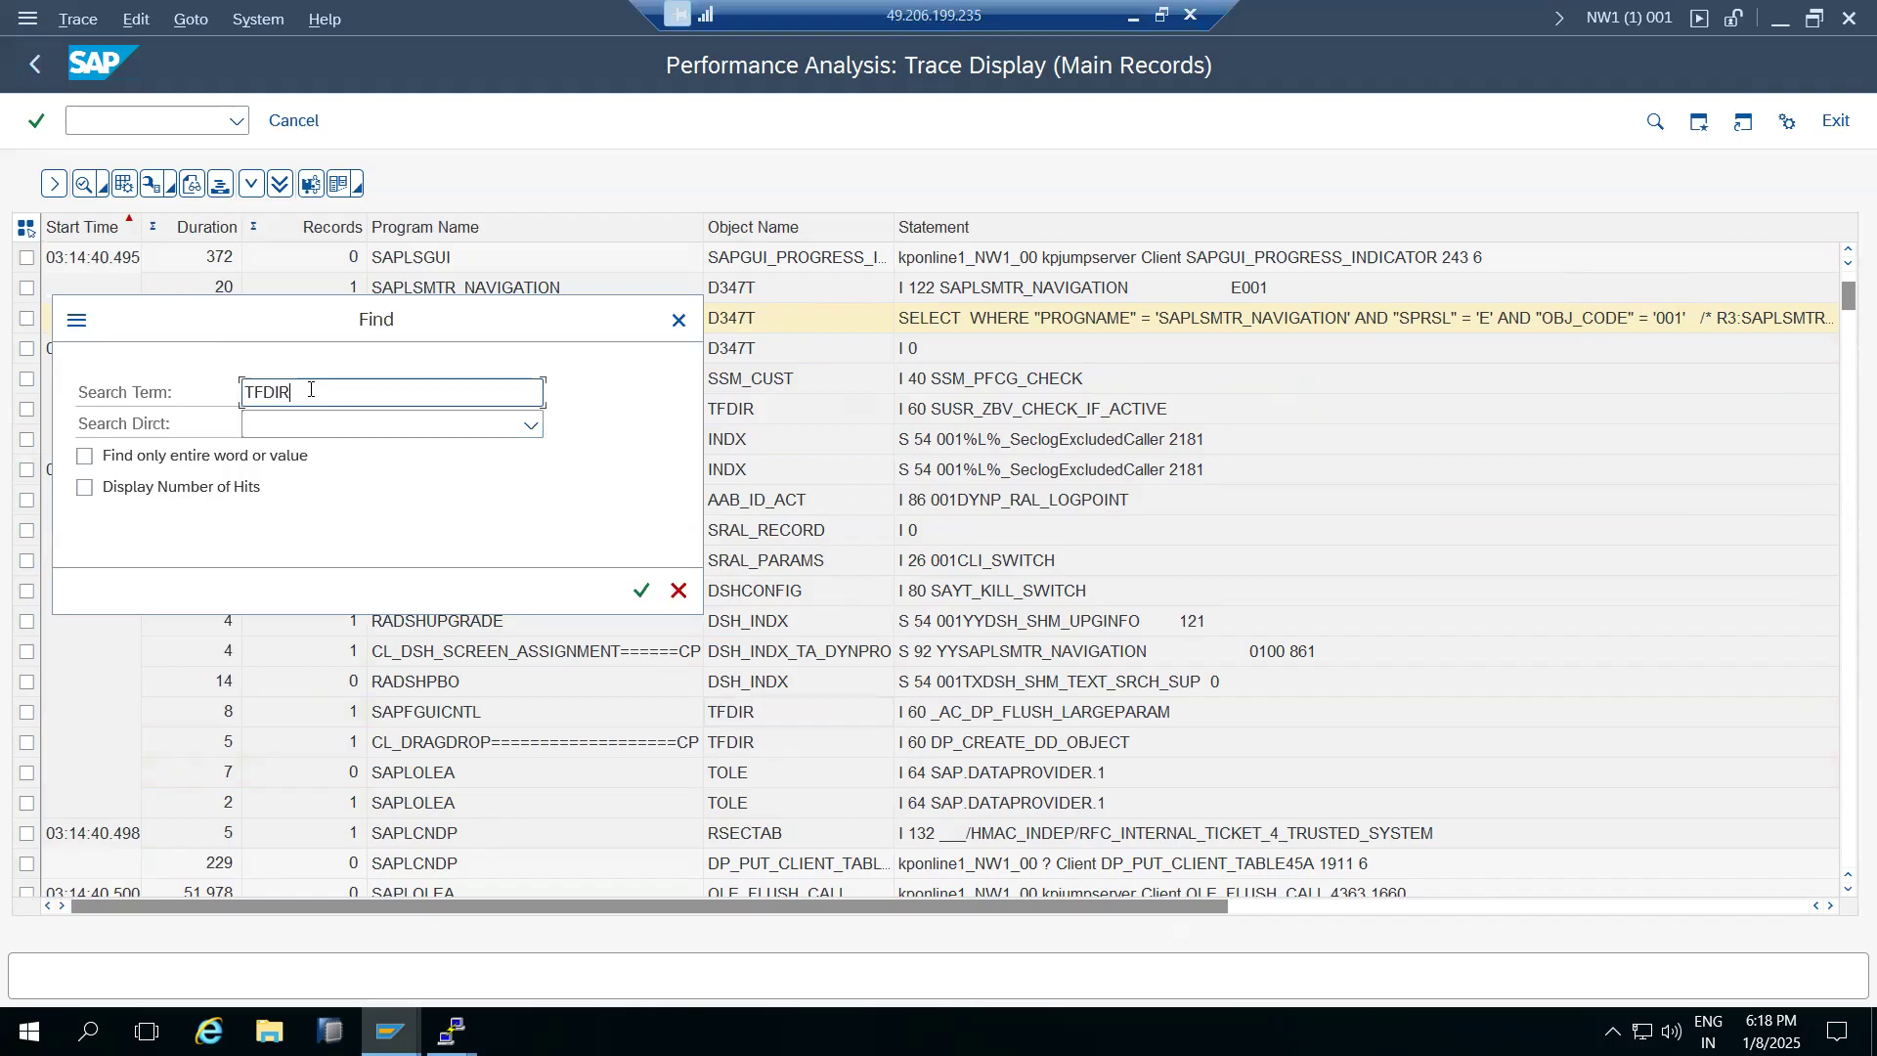
double_click(311, 391)
click(311, 391)
click(676, 591)
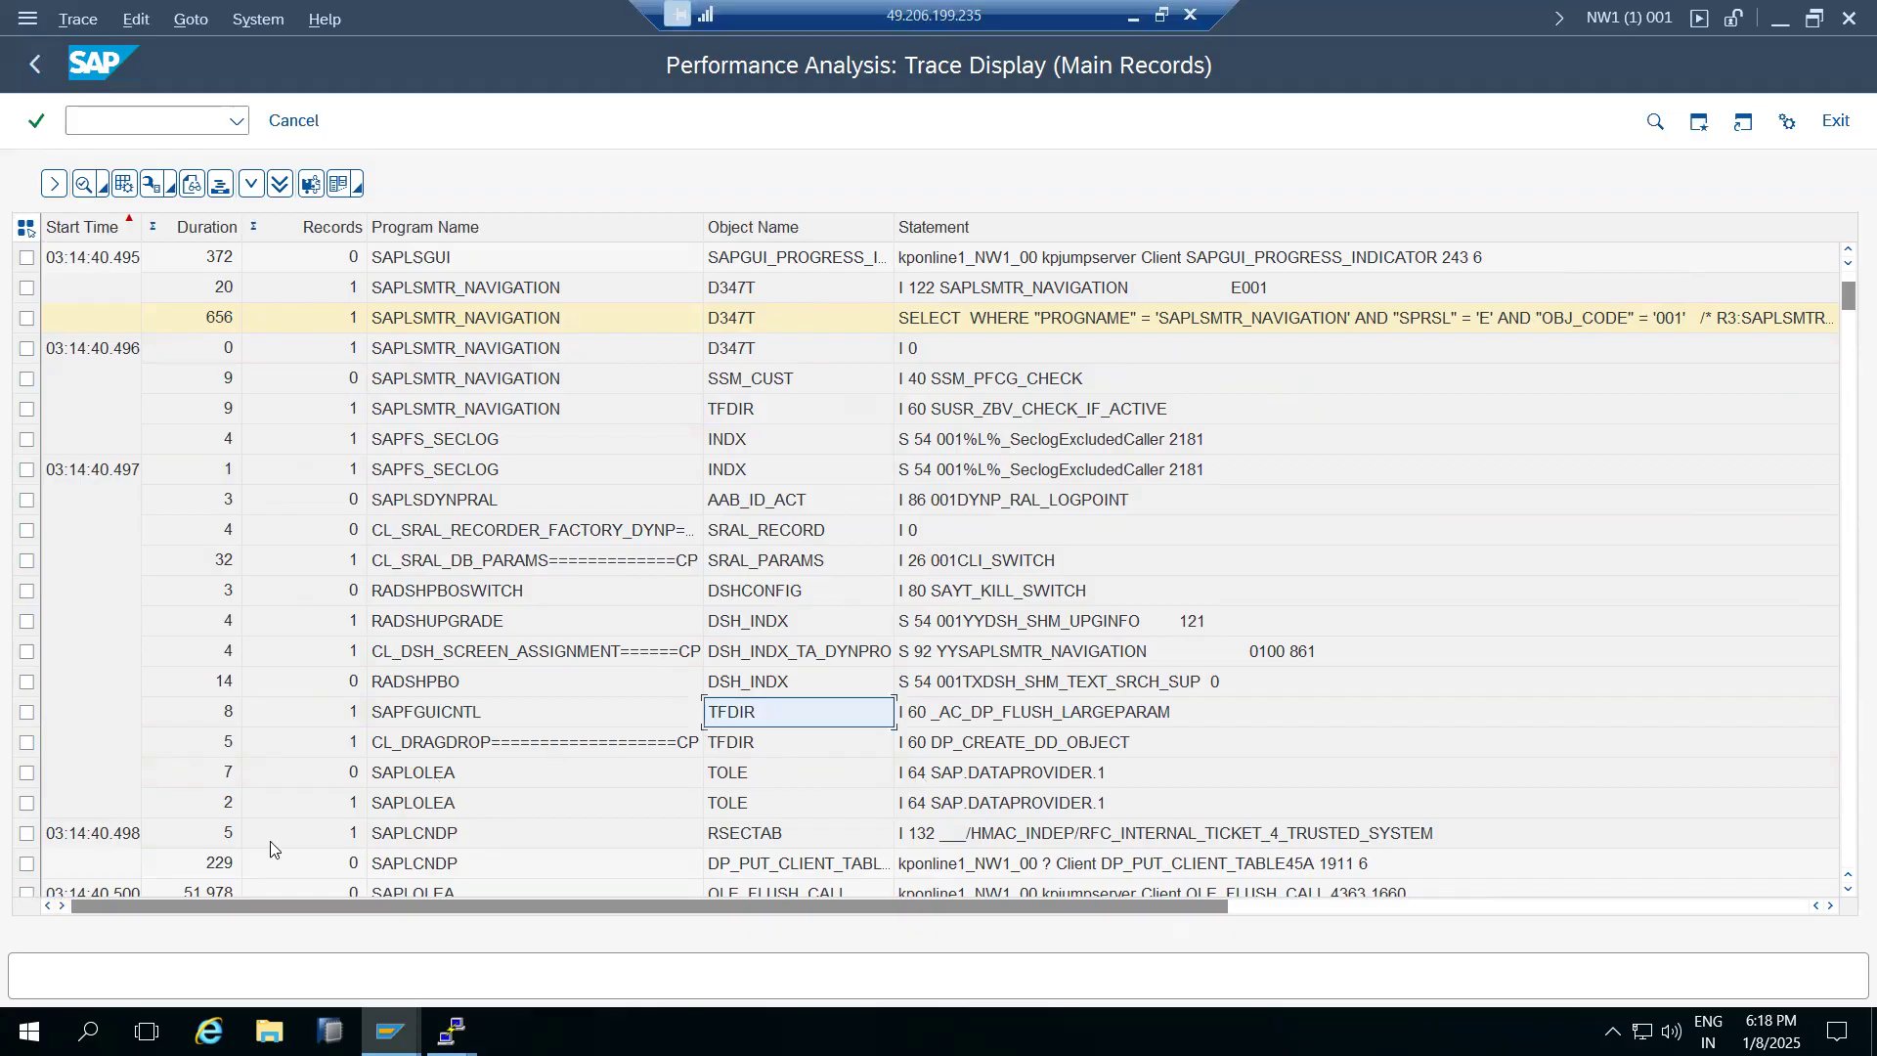
Search the trace list for OLE_FLUSH_CALL, locating the SAPLOLEA record with duration 51.978
scroll(271, 843, down, 1)
click(206, 804)
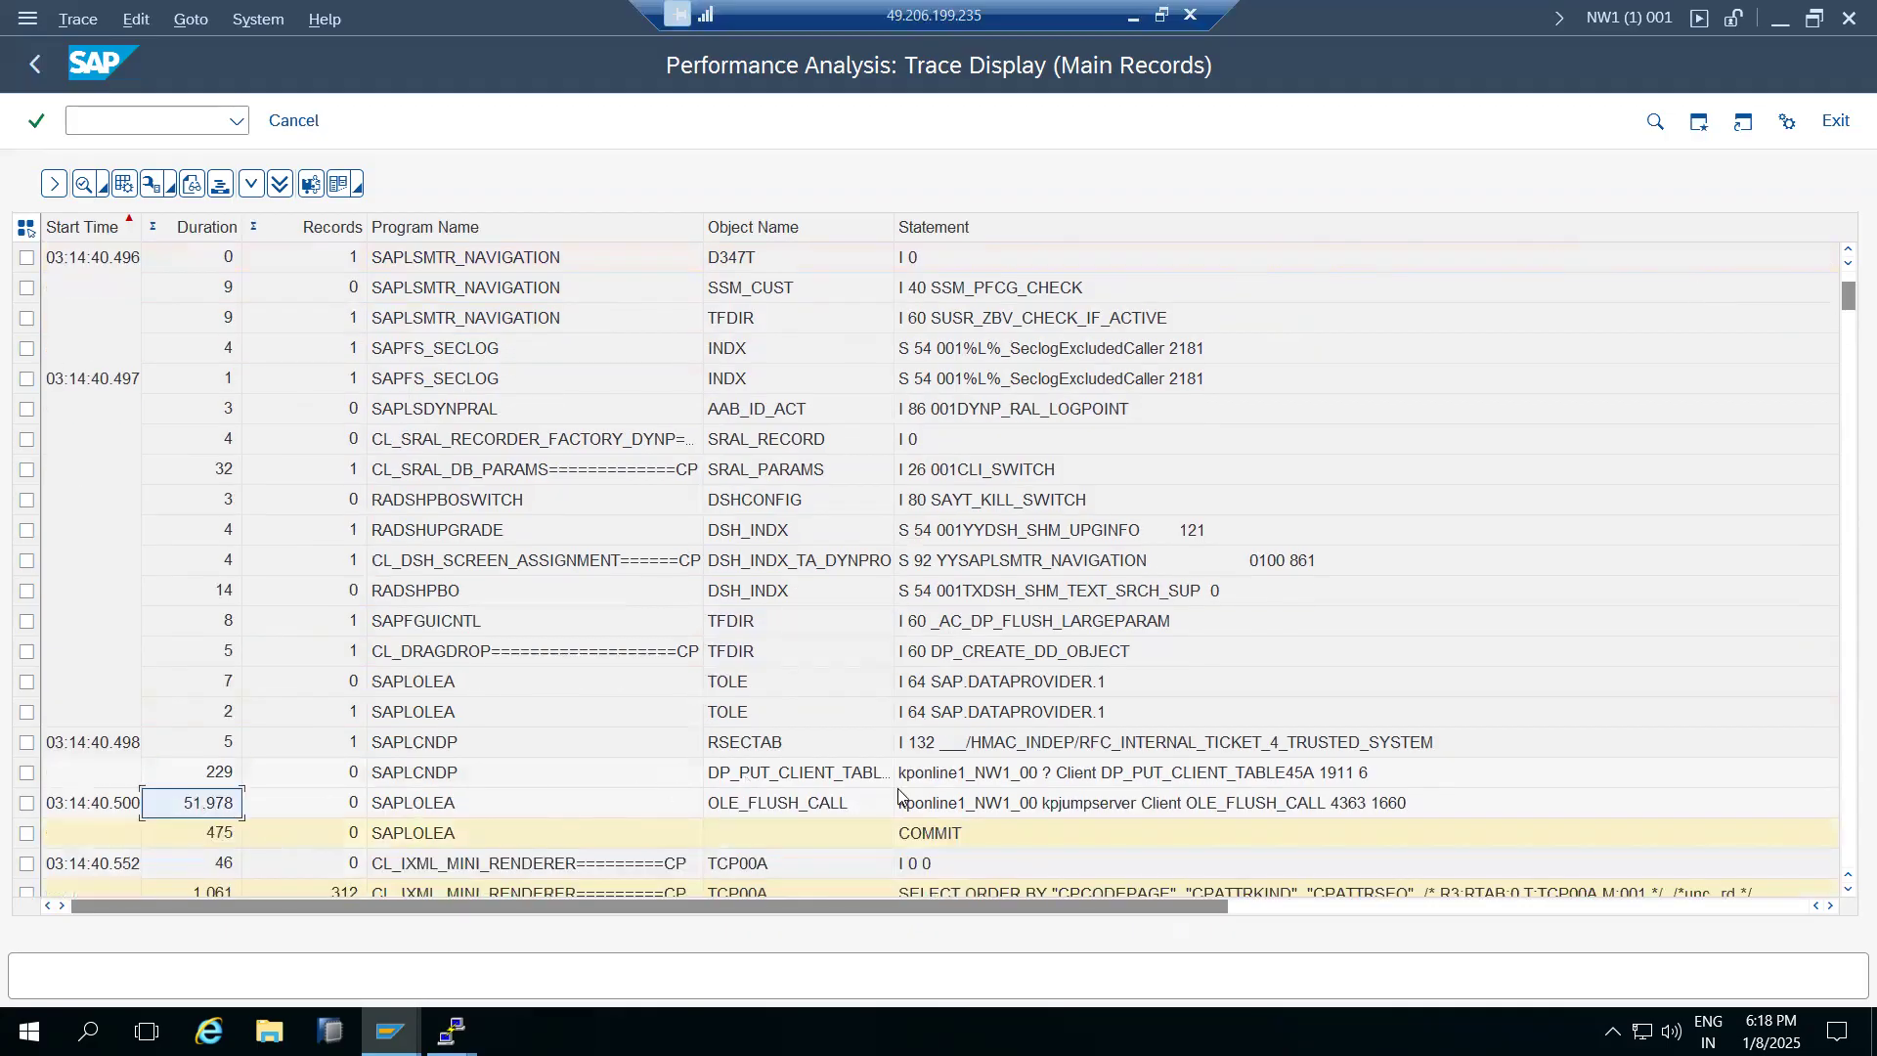
click(802, 802)
right_click(802, 803)
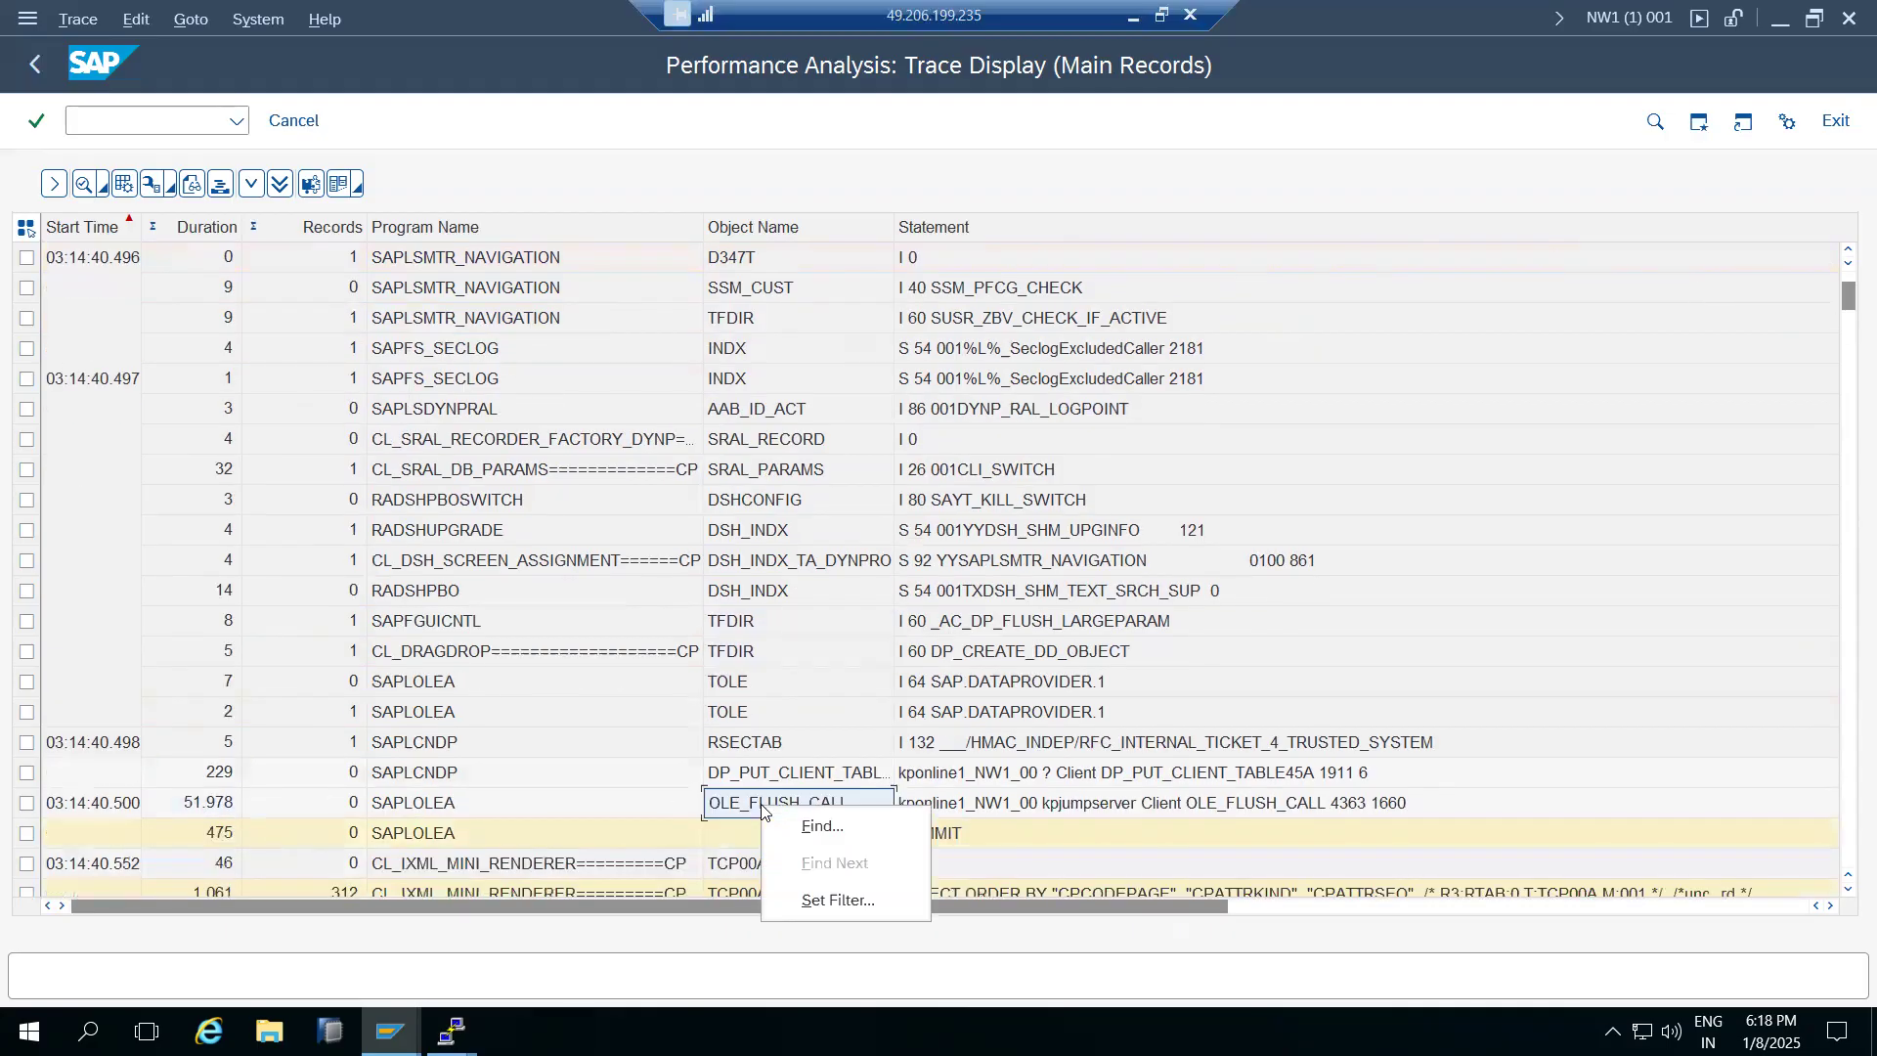
click(822, 827)
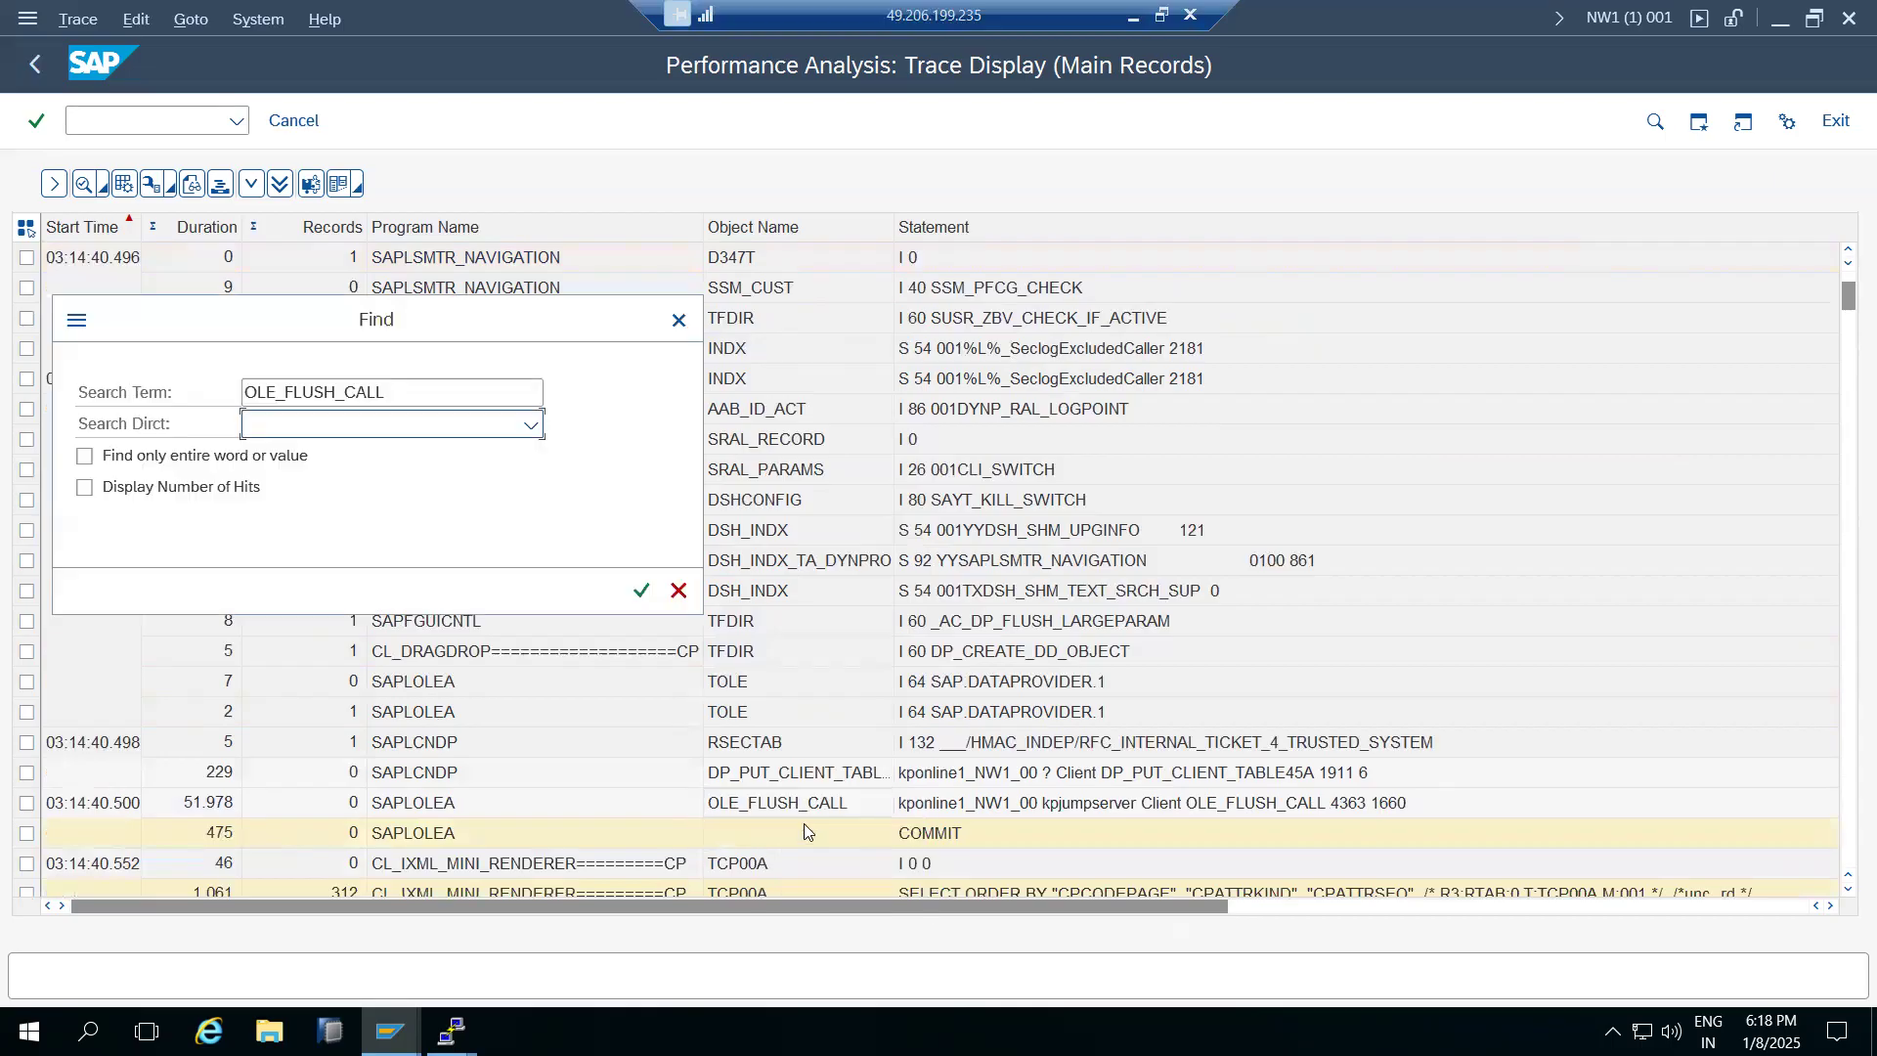
double_click(407, 401)
key(ctrl+c)
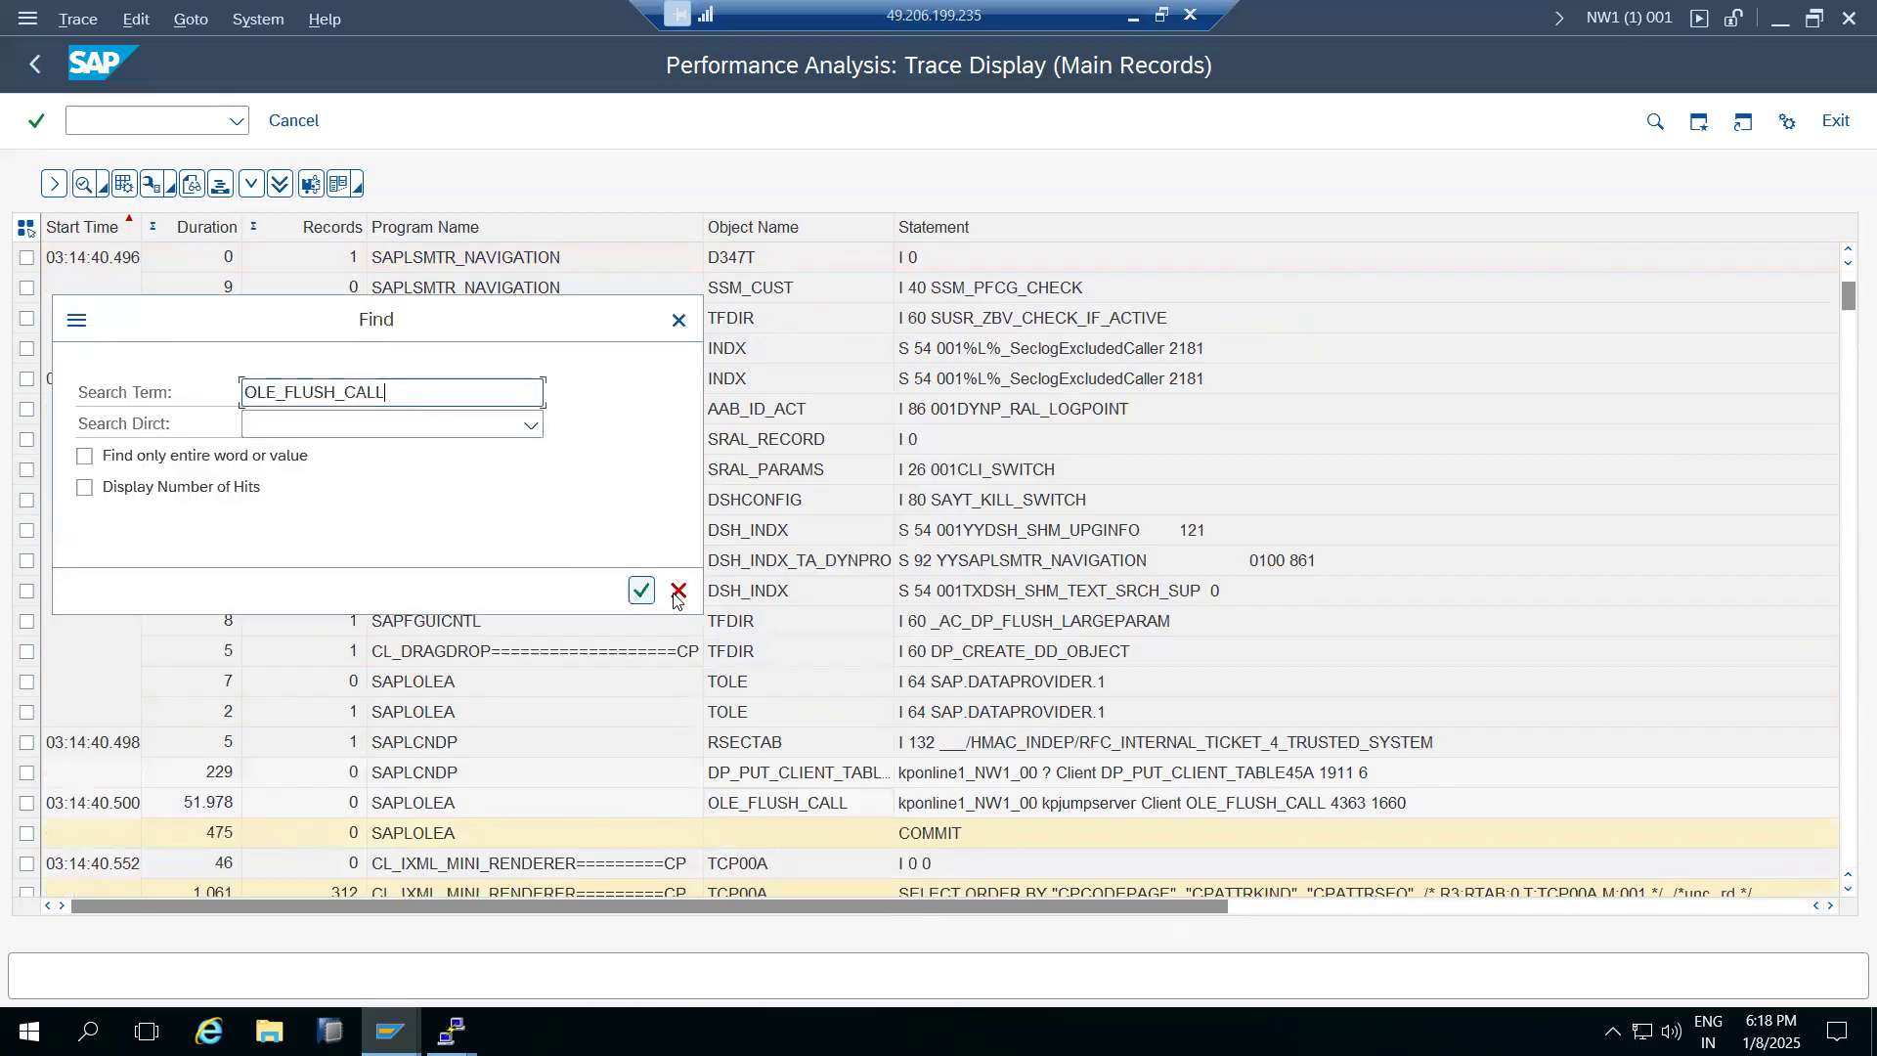
click(641, 590)
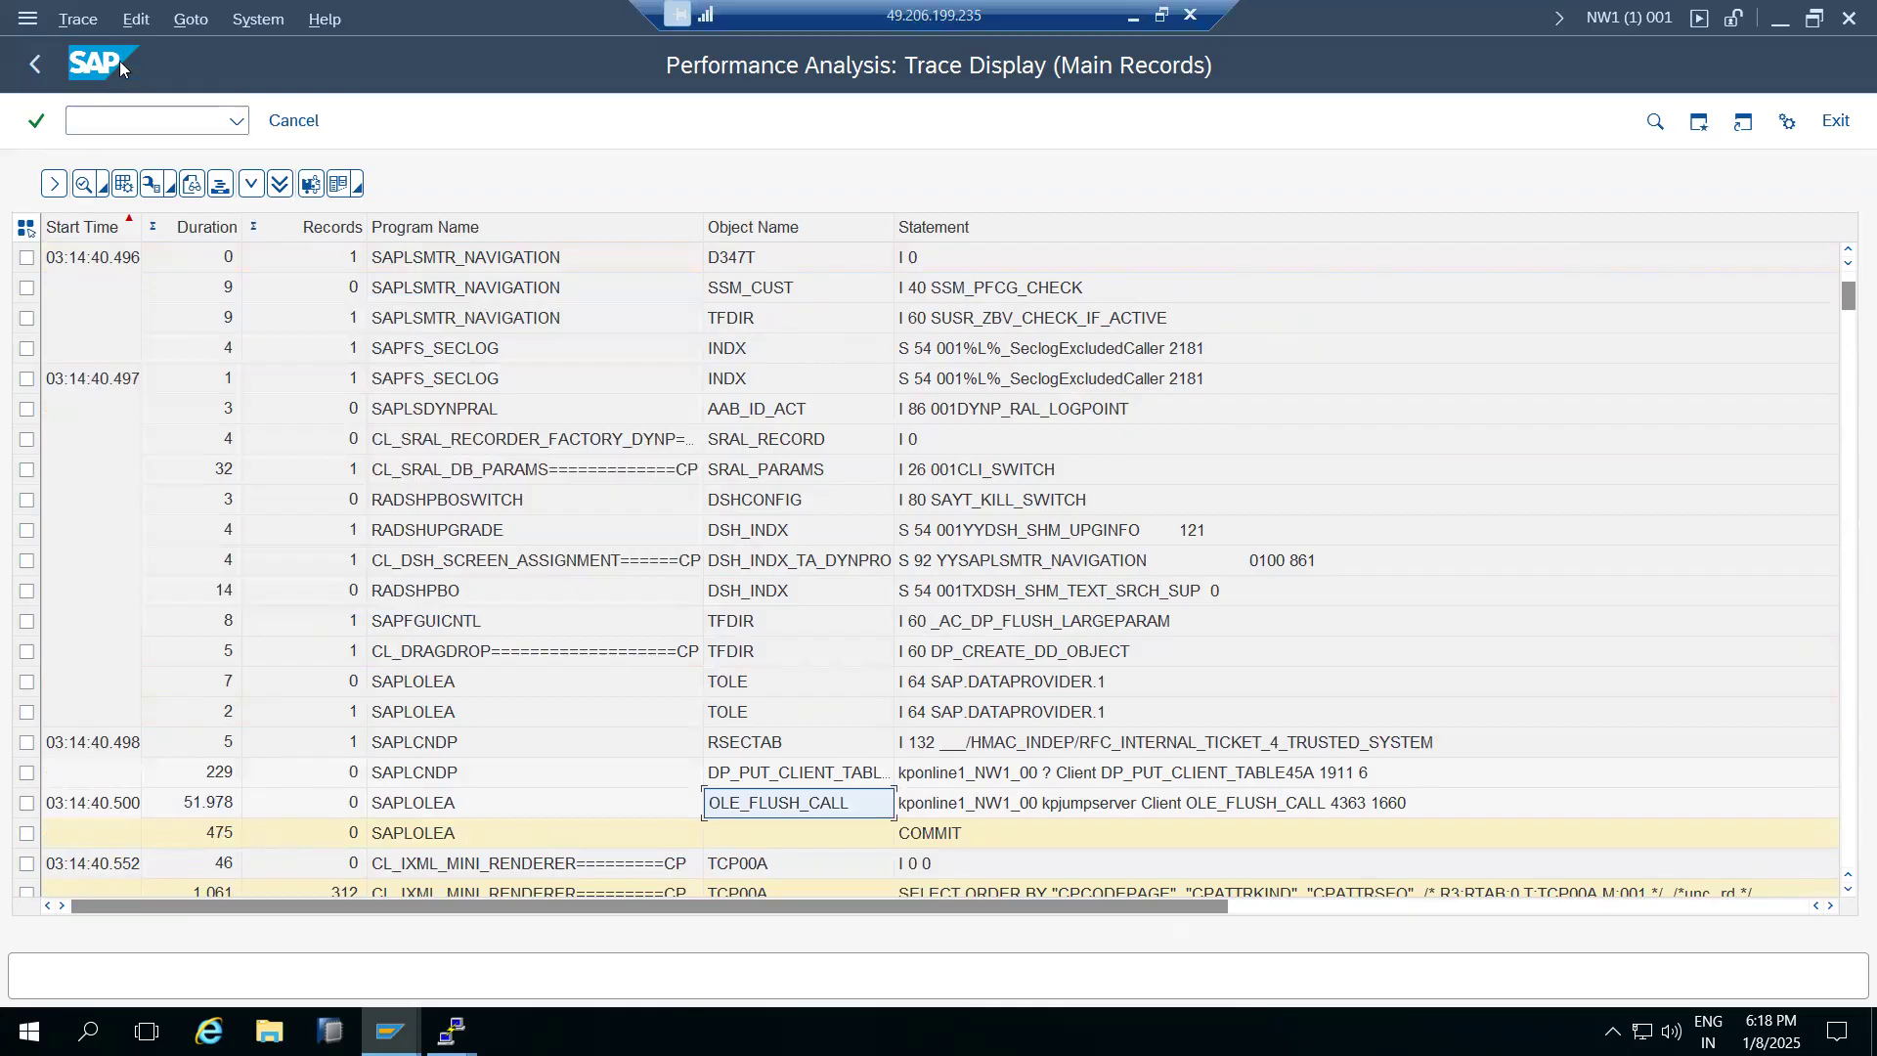
Try showing table OLE_FLUSH_CALL in SE16, which rejects it, and return to SAP Easy Access
click(54, 73)
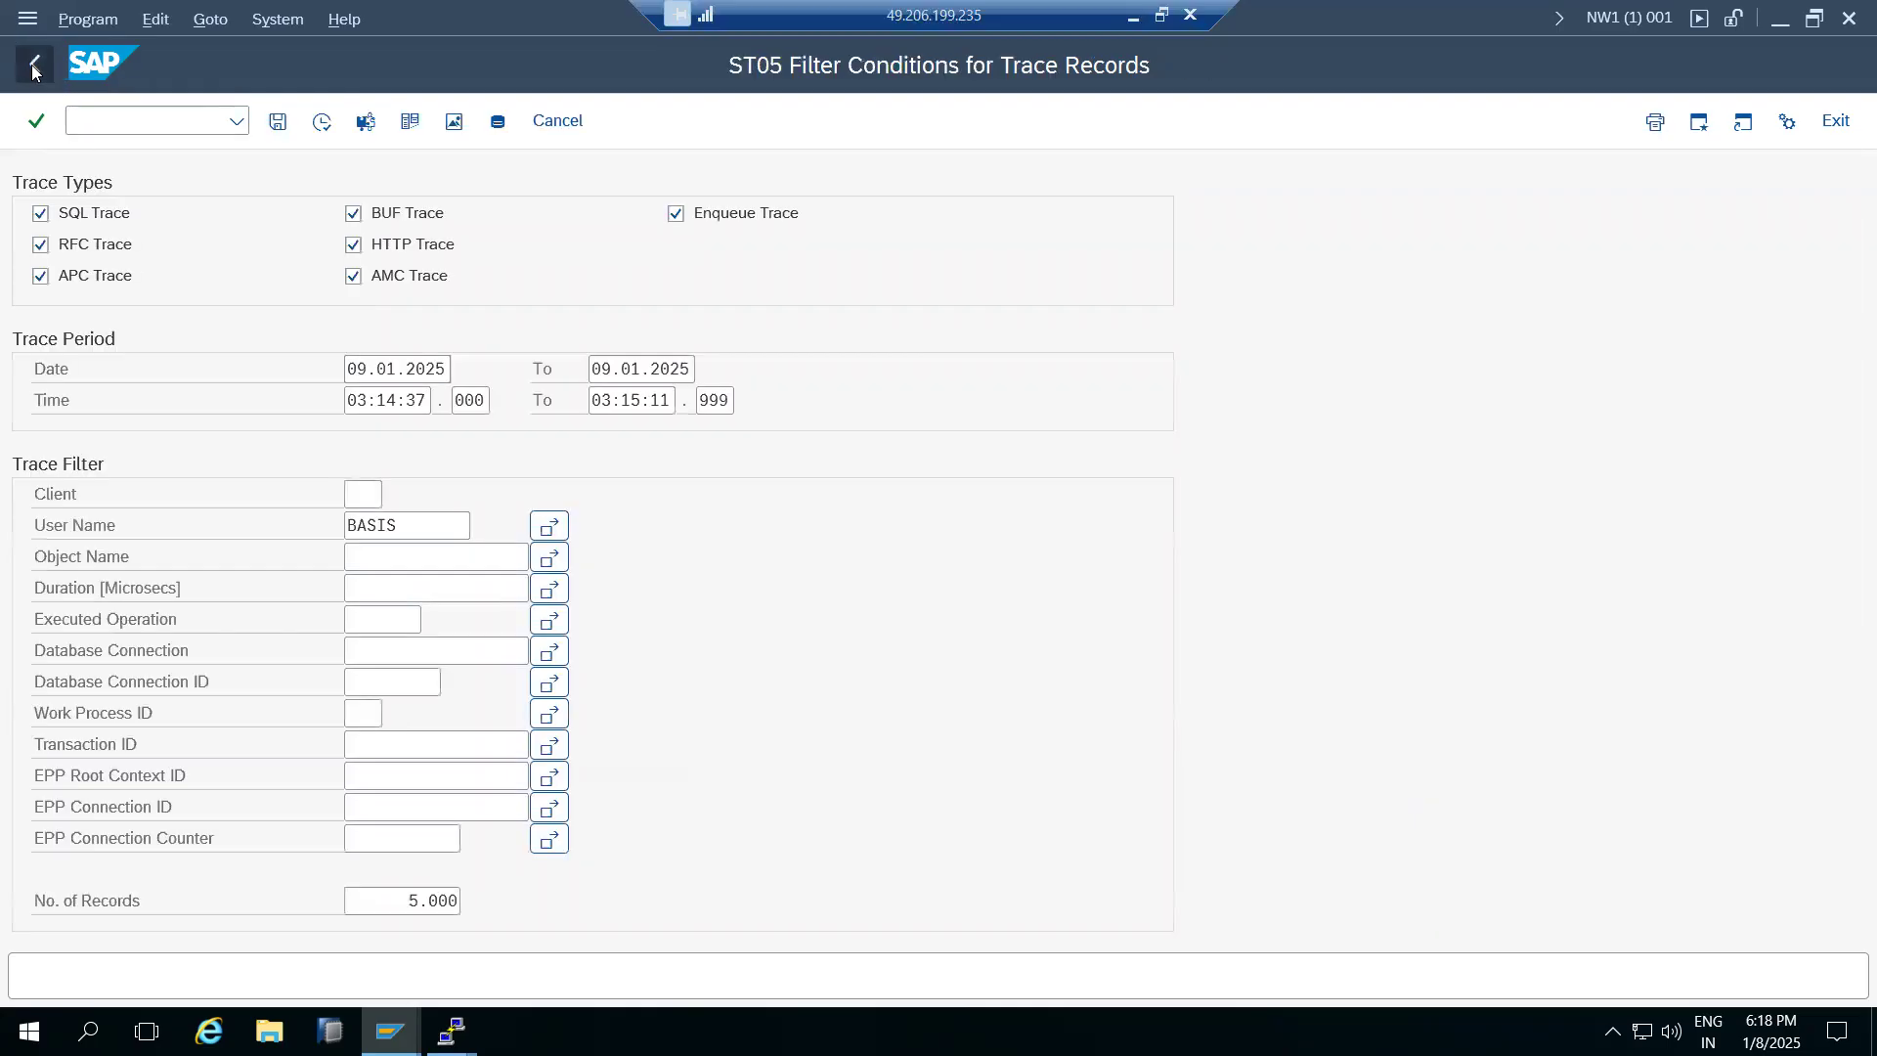
click(54, 73)
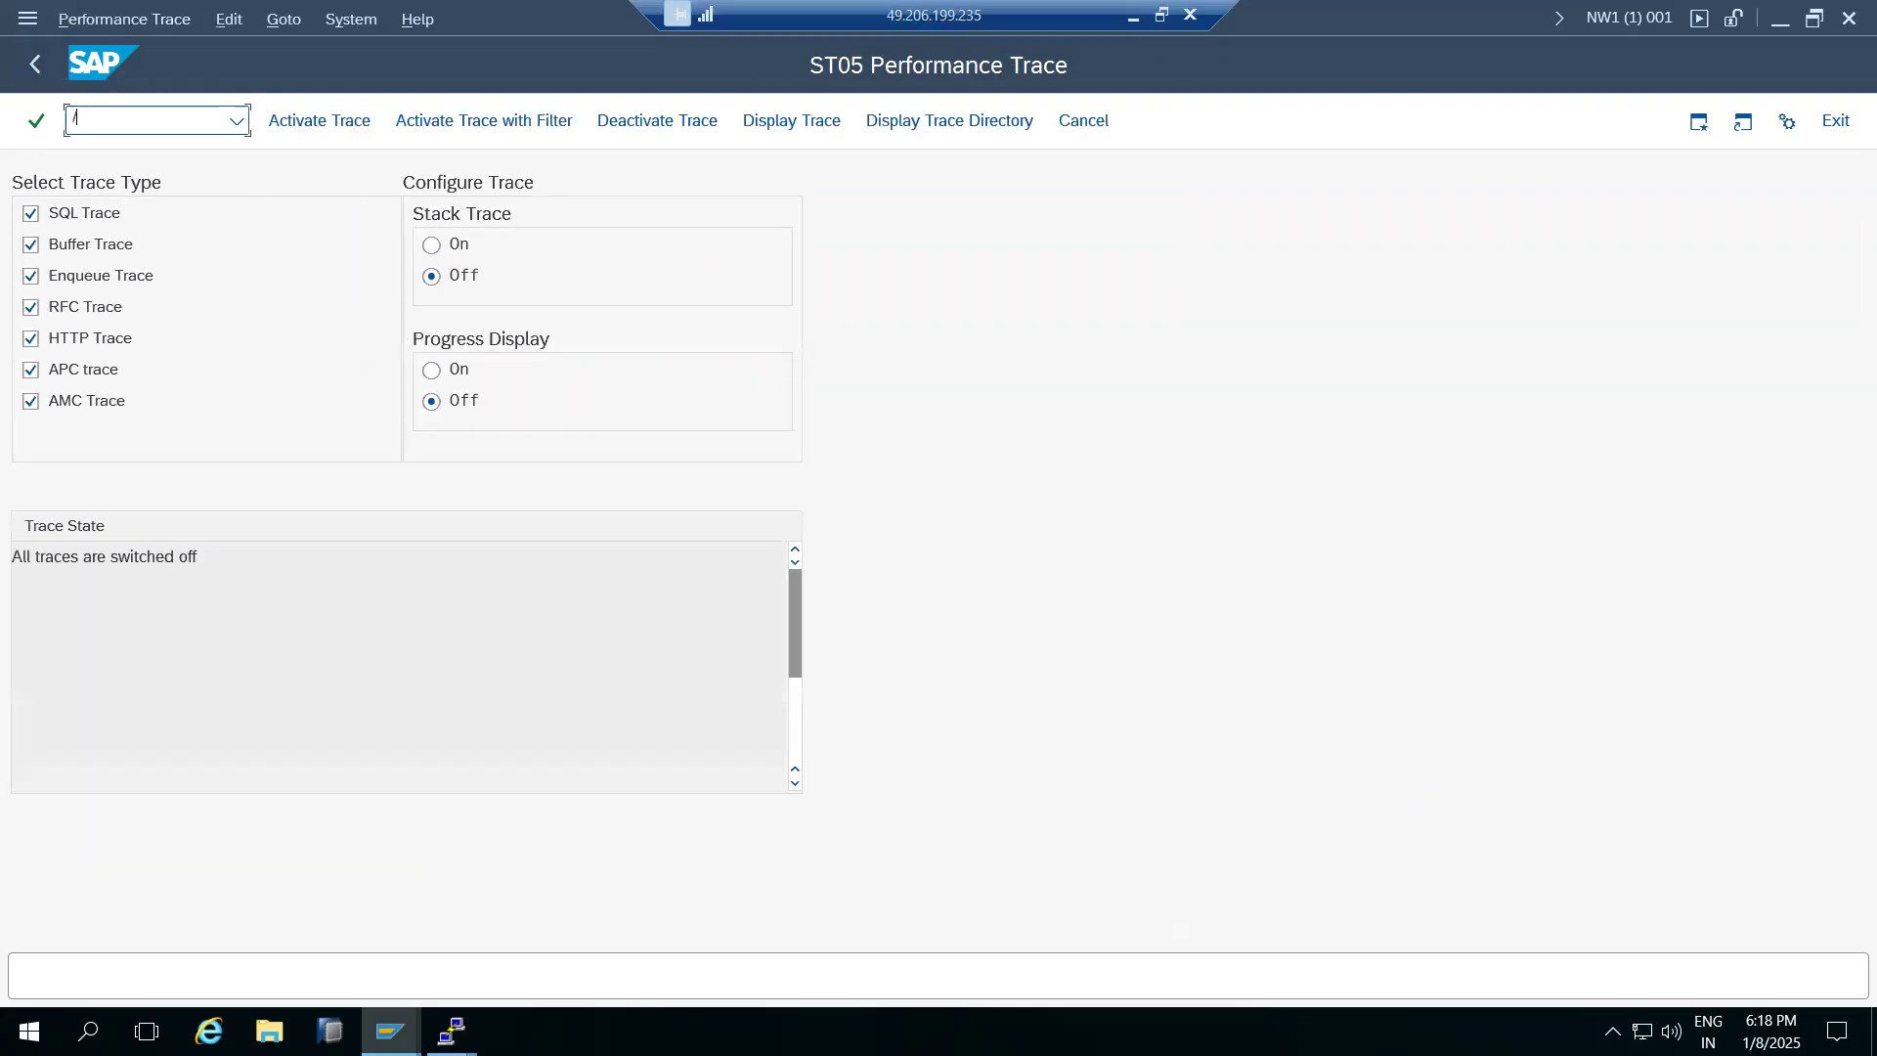
click(111, 118)
text(/nse16)
key(Return)
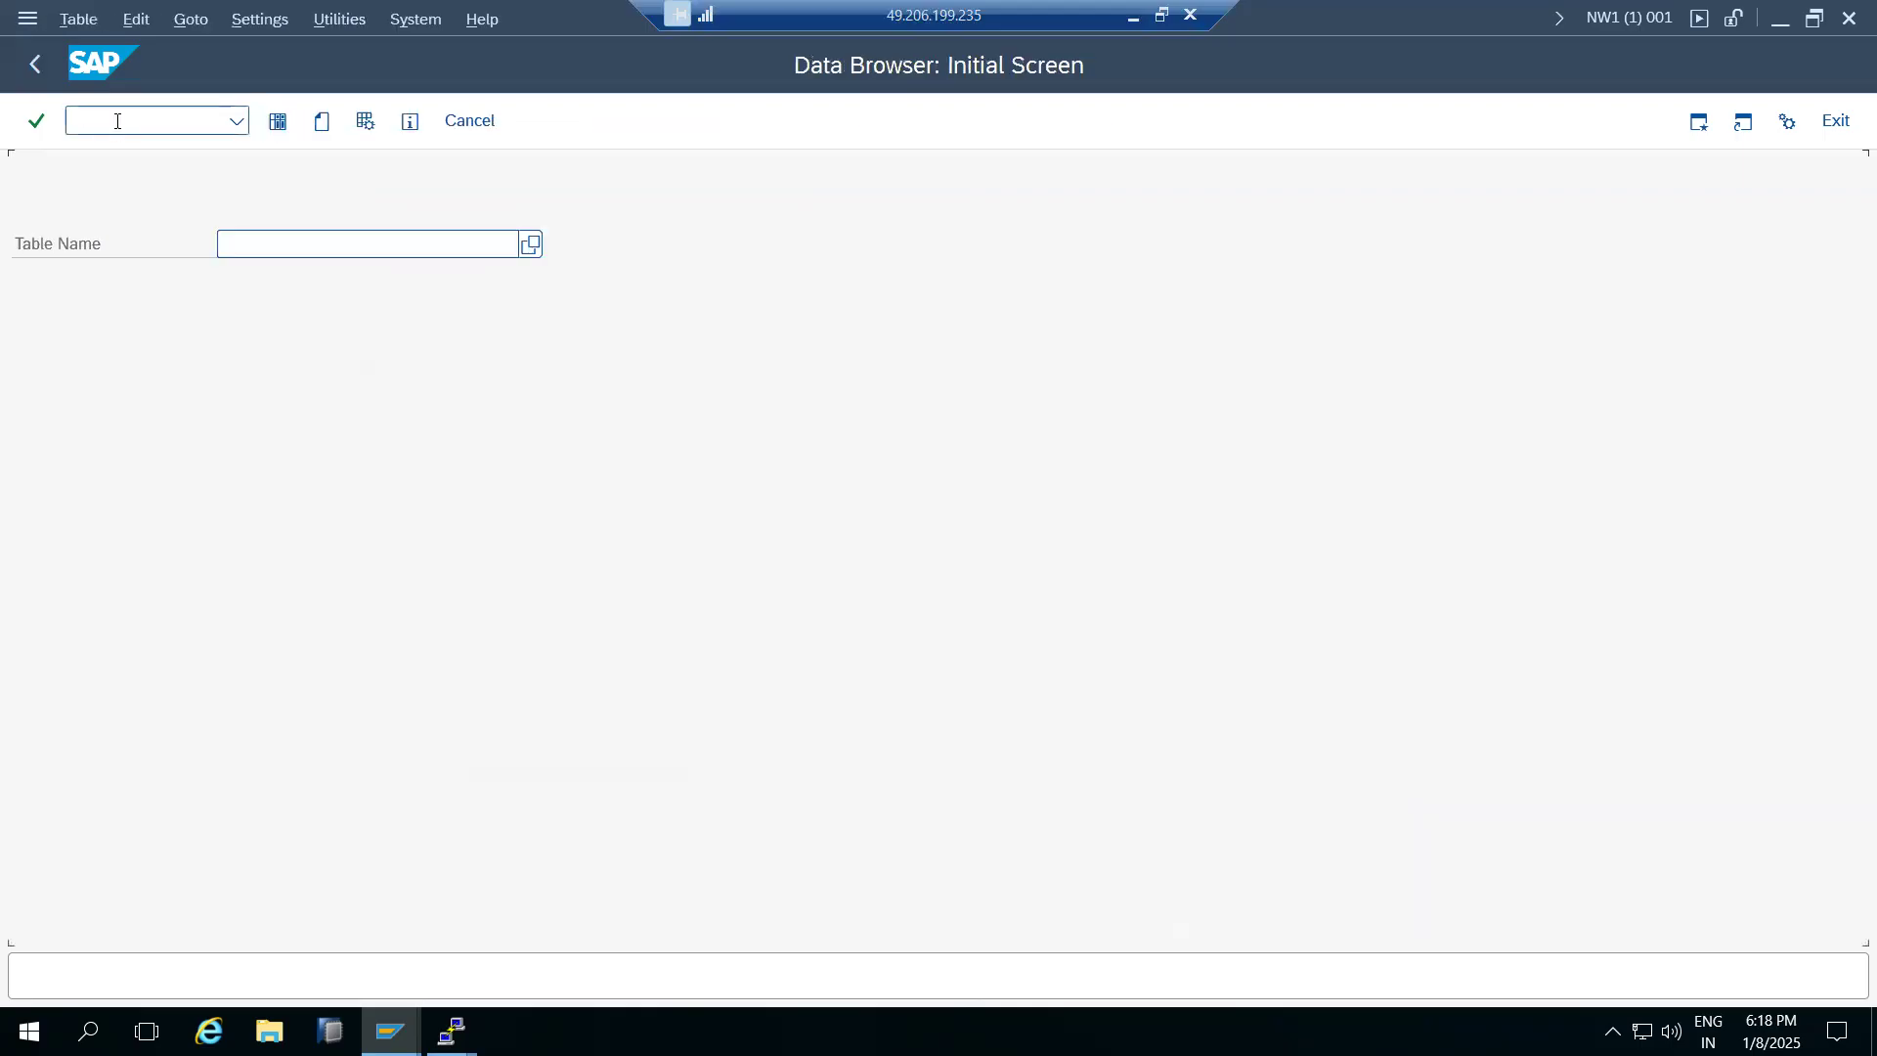
key(ctrl+v)
click(278, 121)
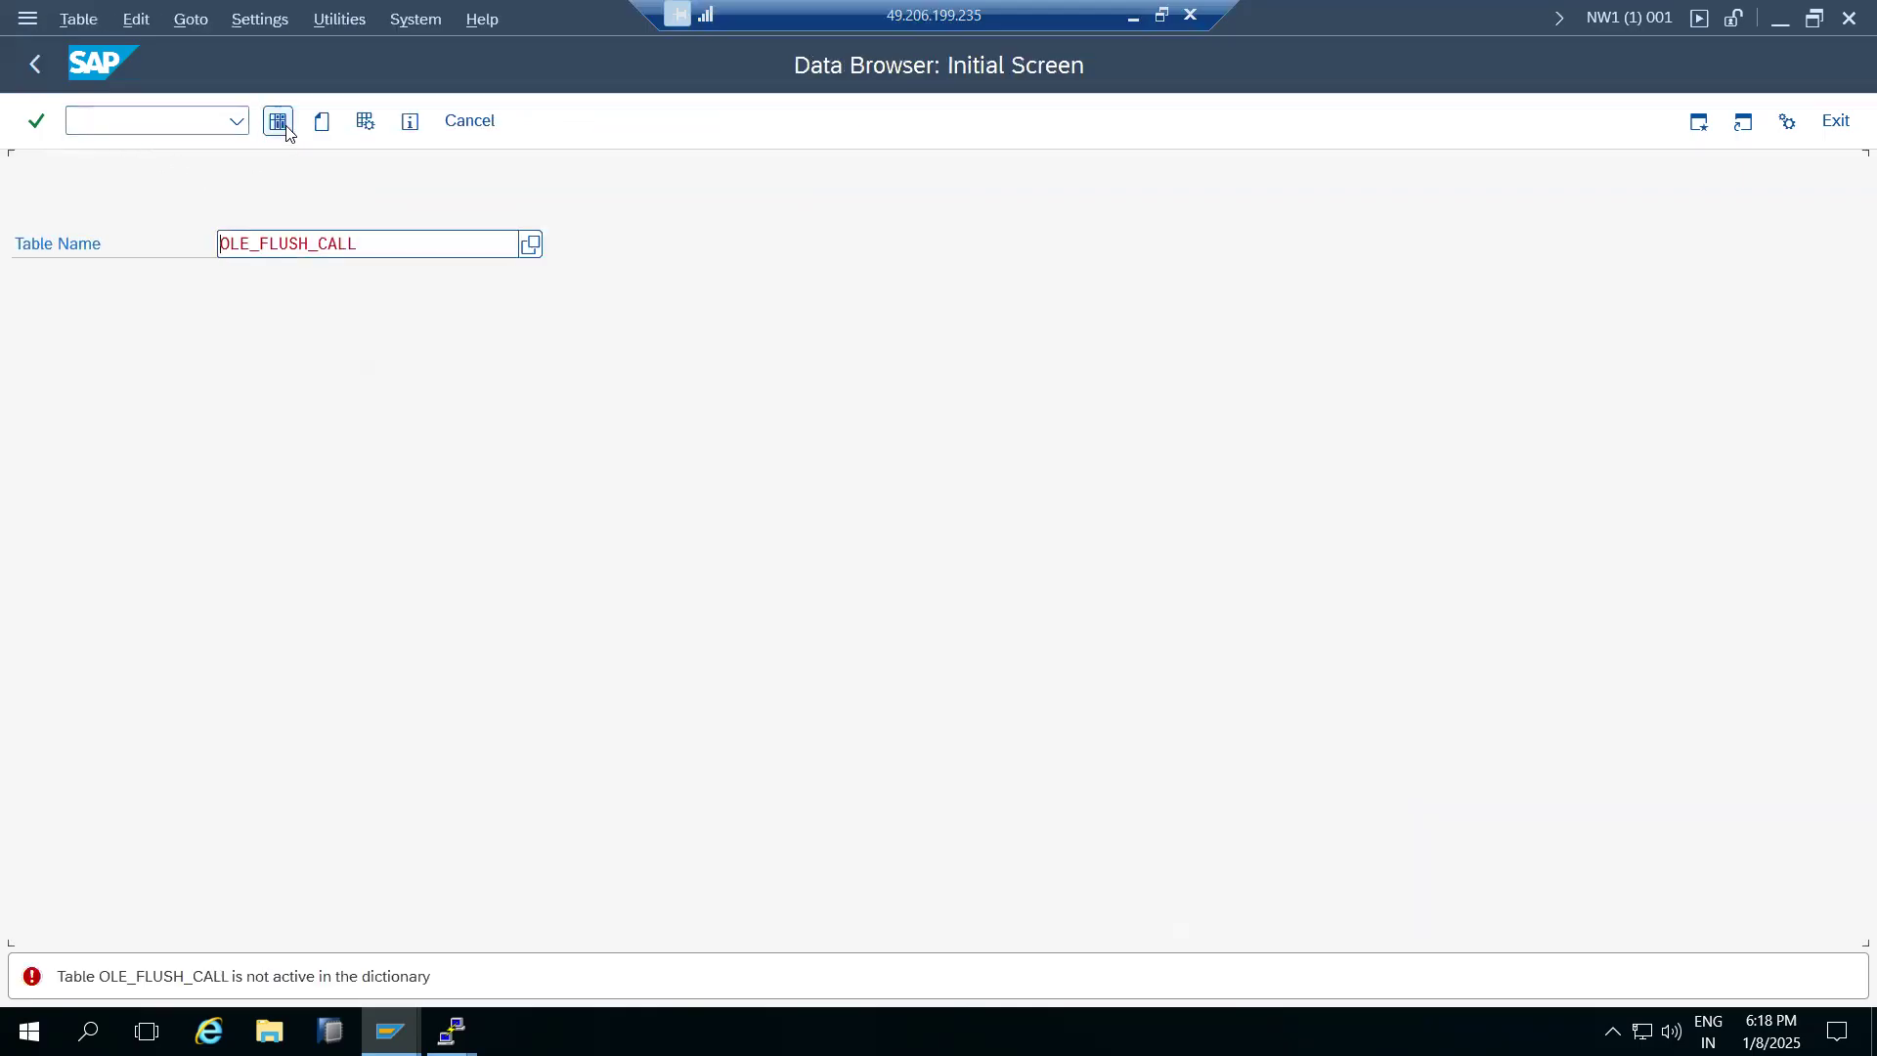
click(34, 61)
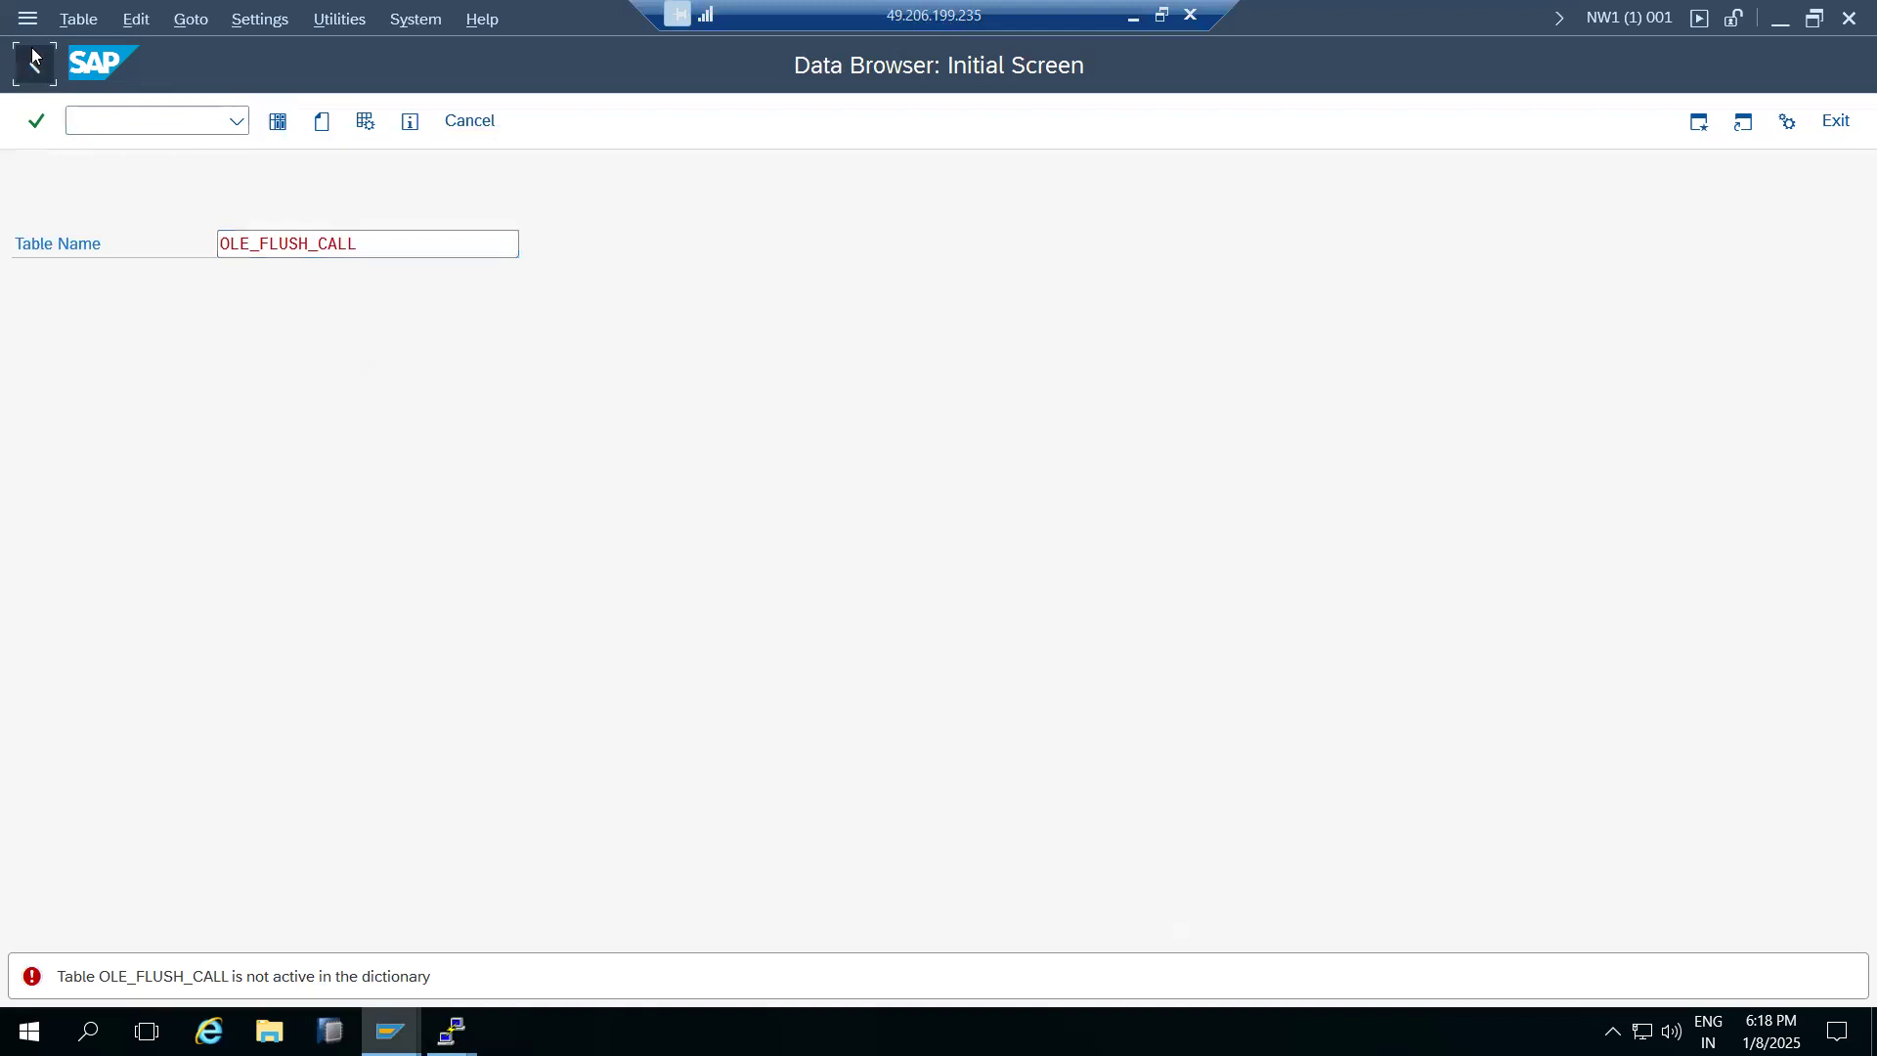
Try displaying OLE_FLUSH_CALL in SM30 view maintenance, then return to SAP Easy Access
text(sm30)
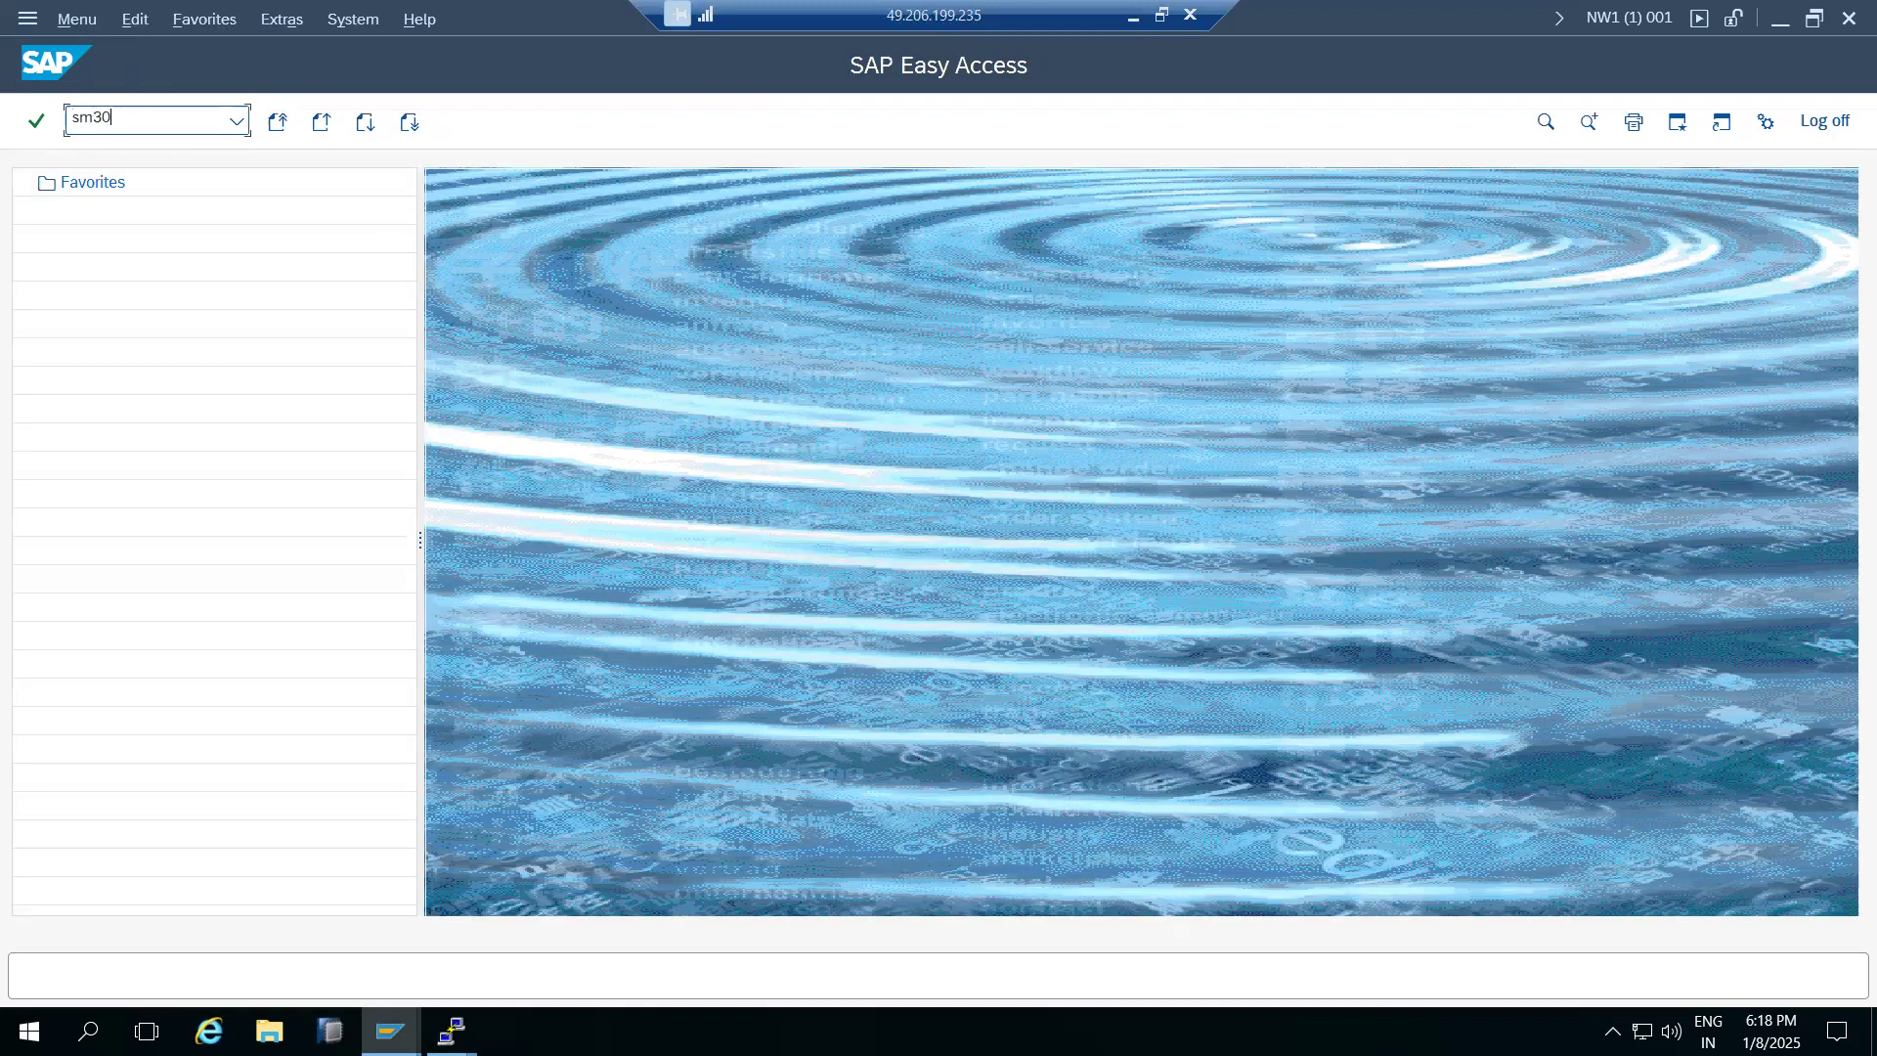
key(Return)
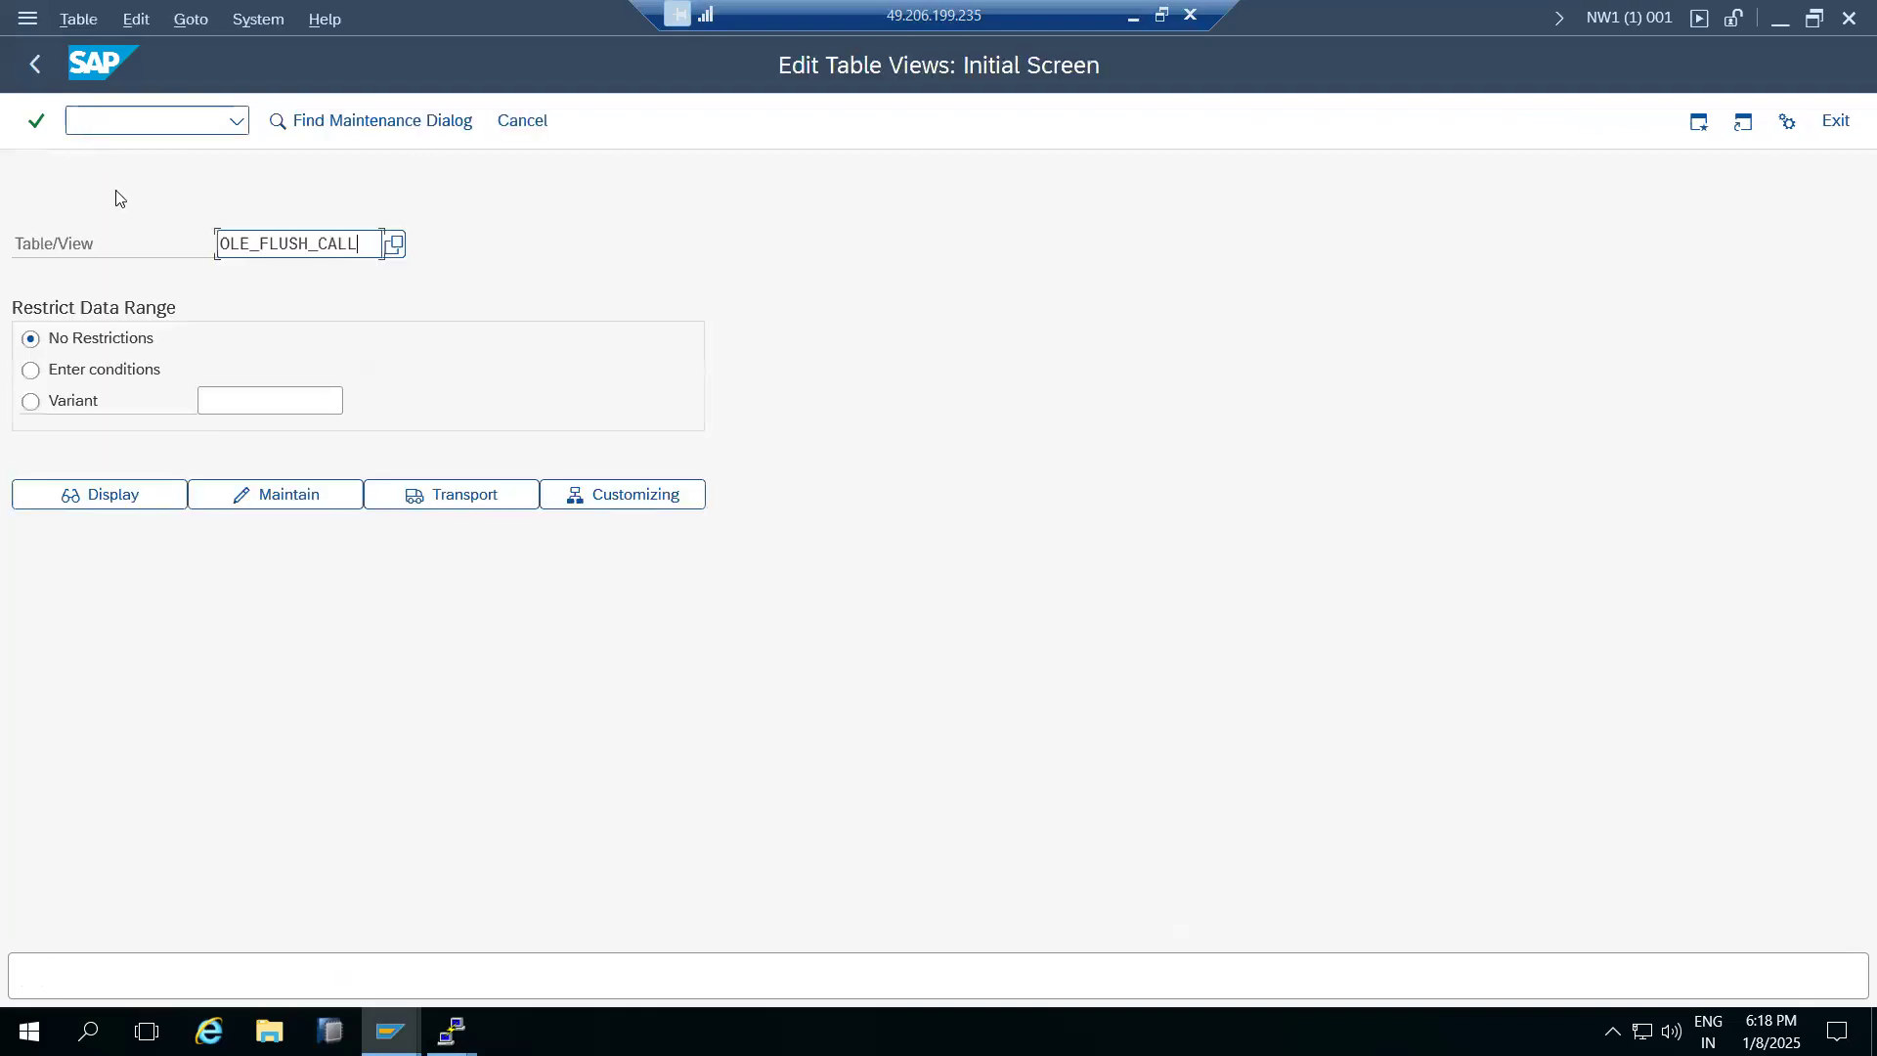
click(134, 503)
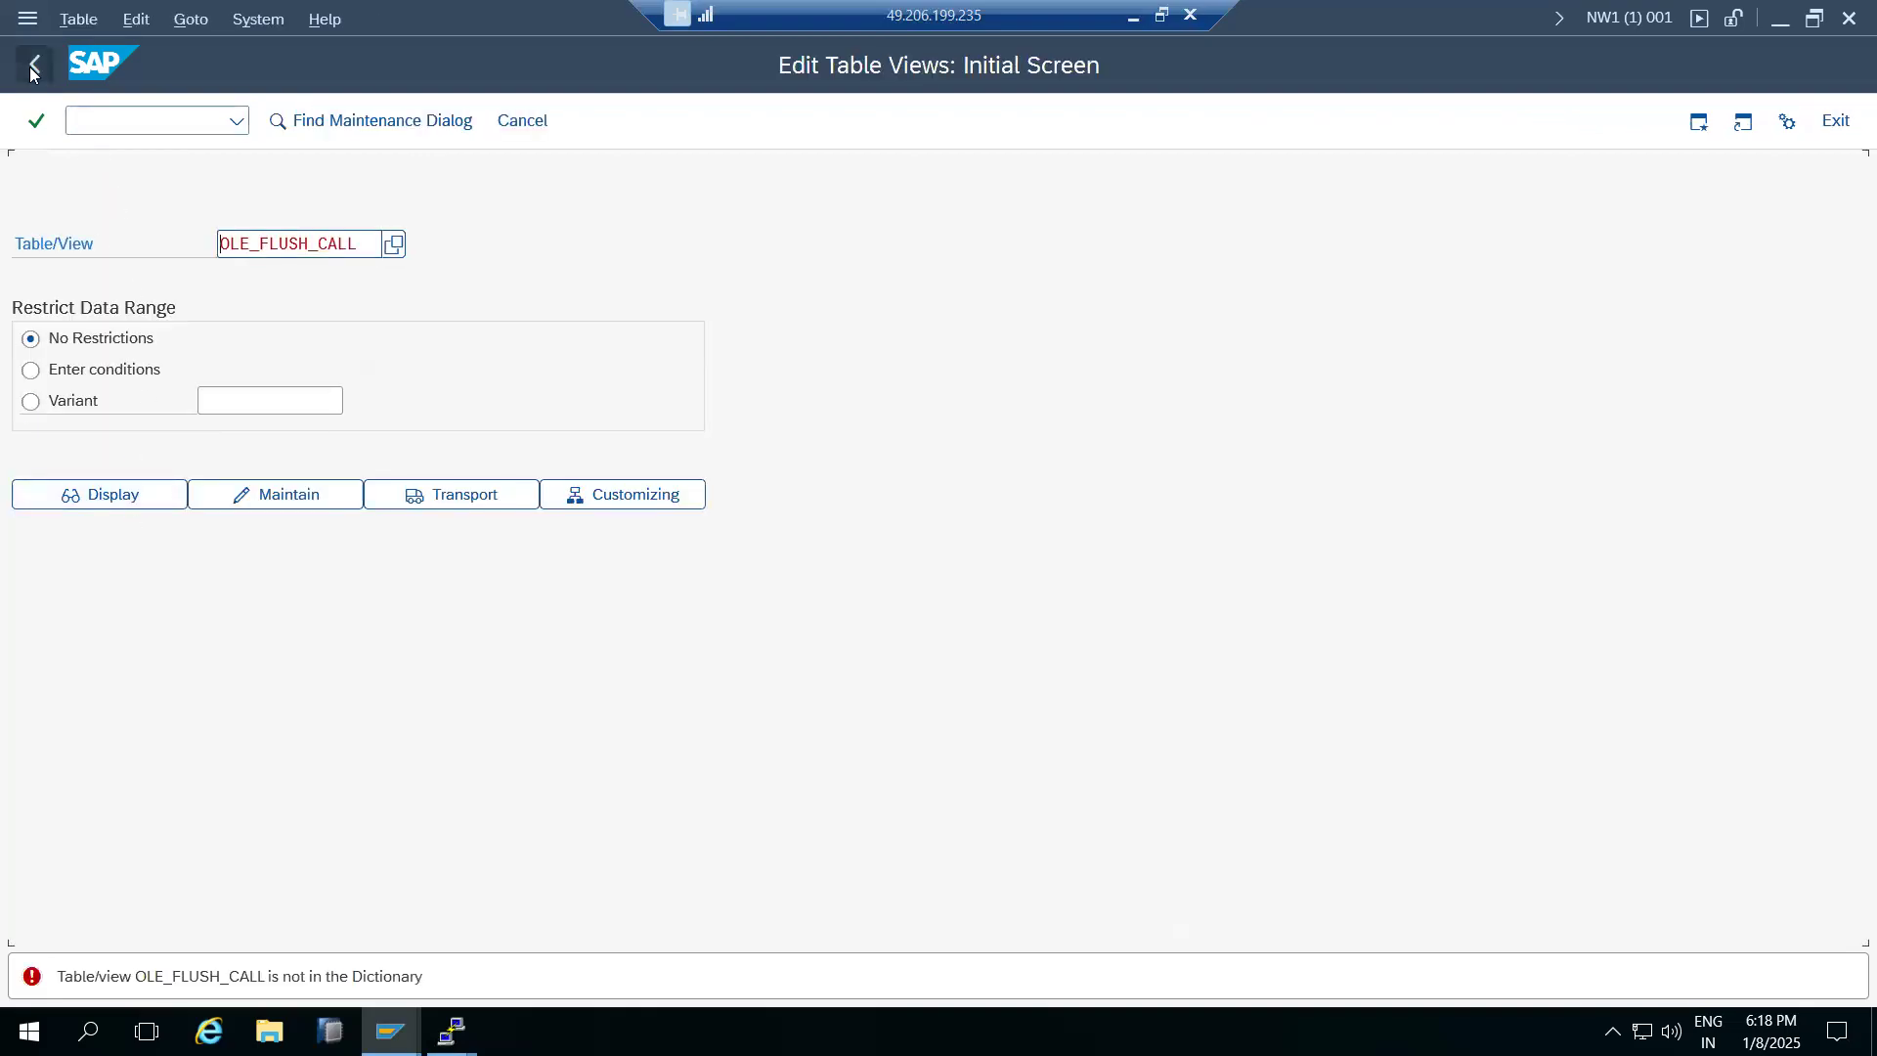
click(35, 63)
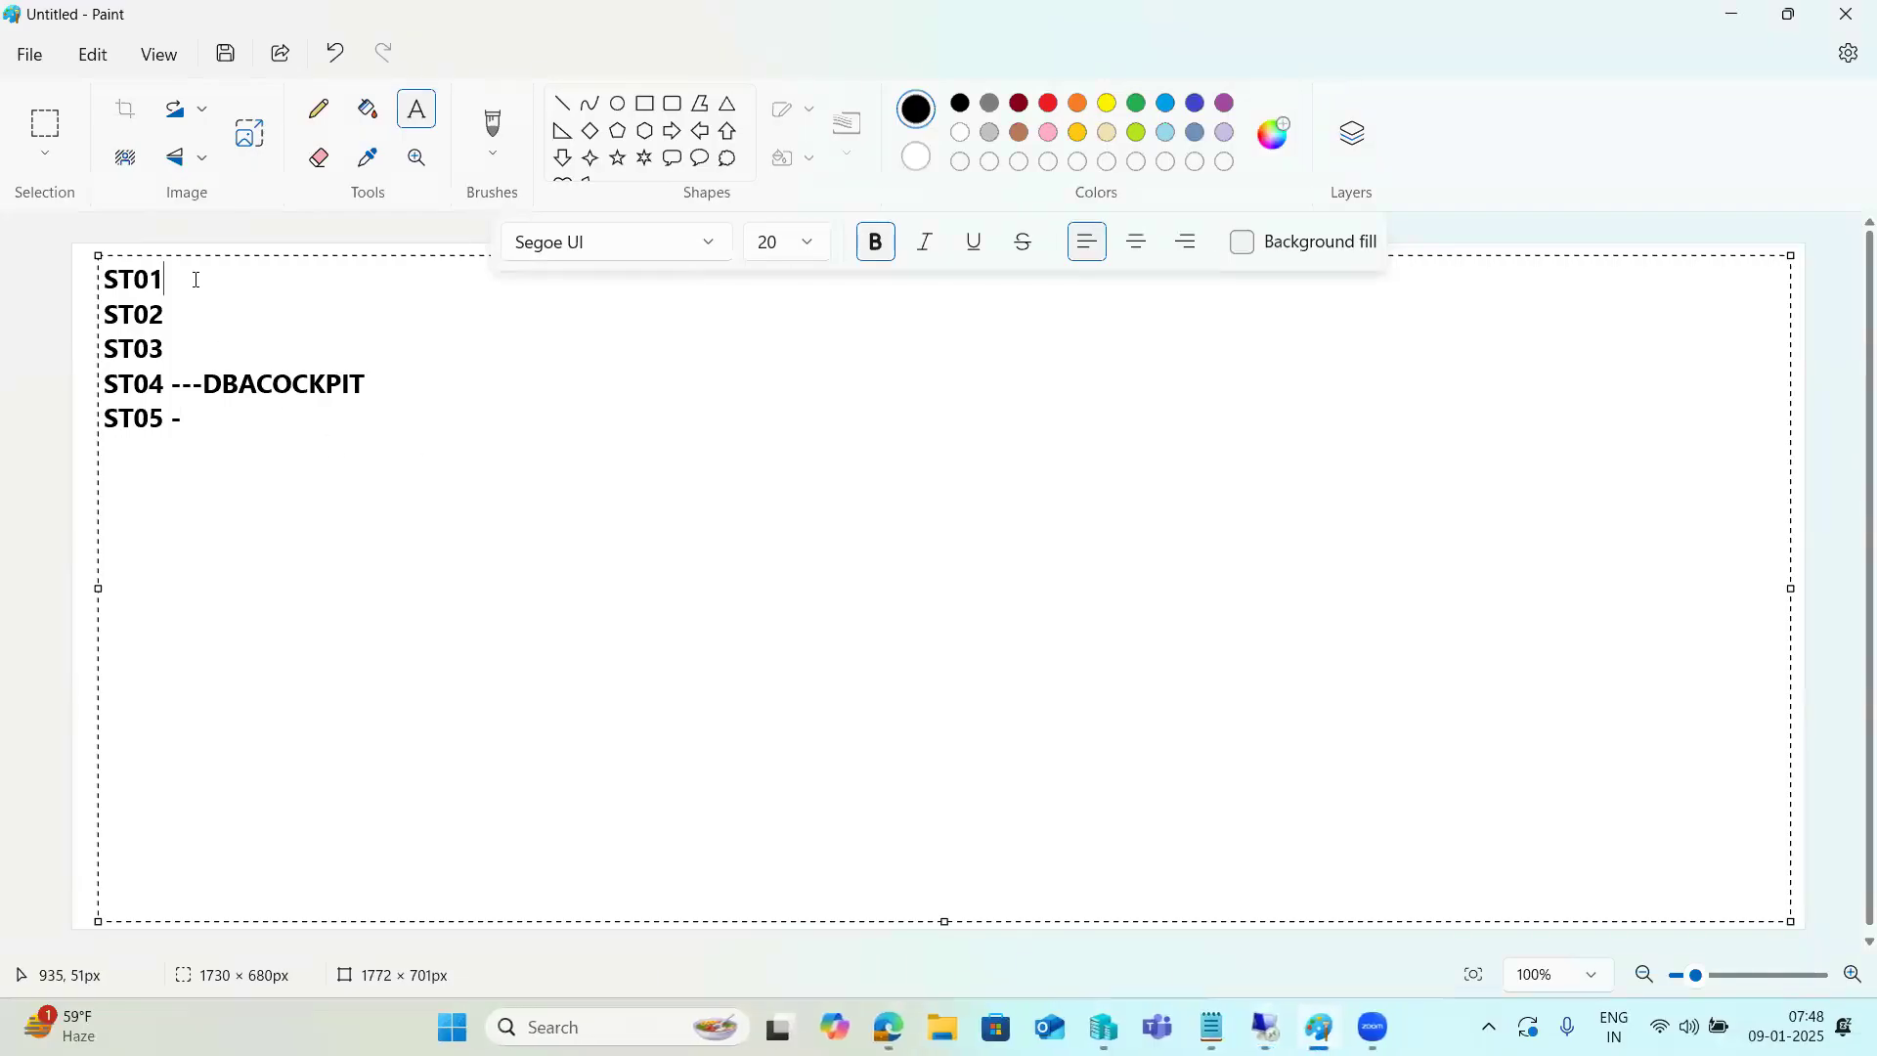
Append ' -' to ST01 and type ST06 on a new line below 'ST05 -' in Paint
click(198, 280)
drag(214, 427, 95, 421)
click(184, 282)
drag(184, 281, 110, 282)
drag(195, 421, 82, 426)
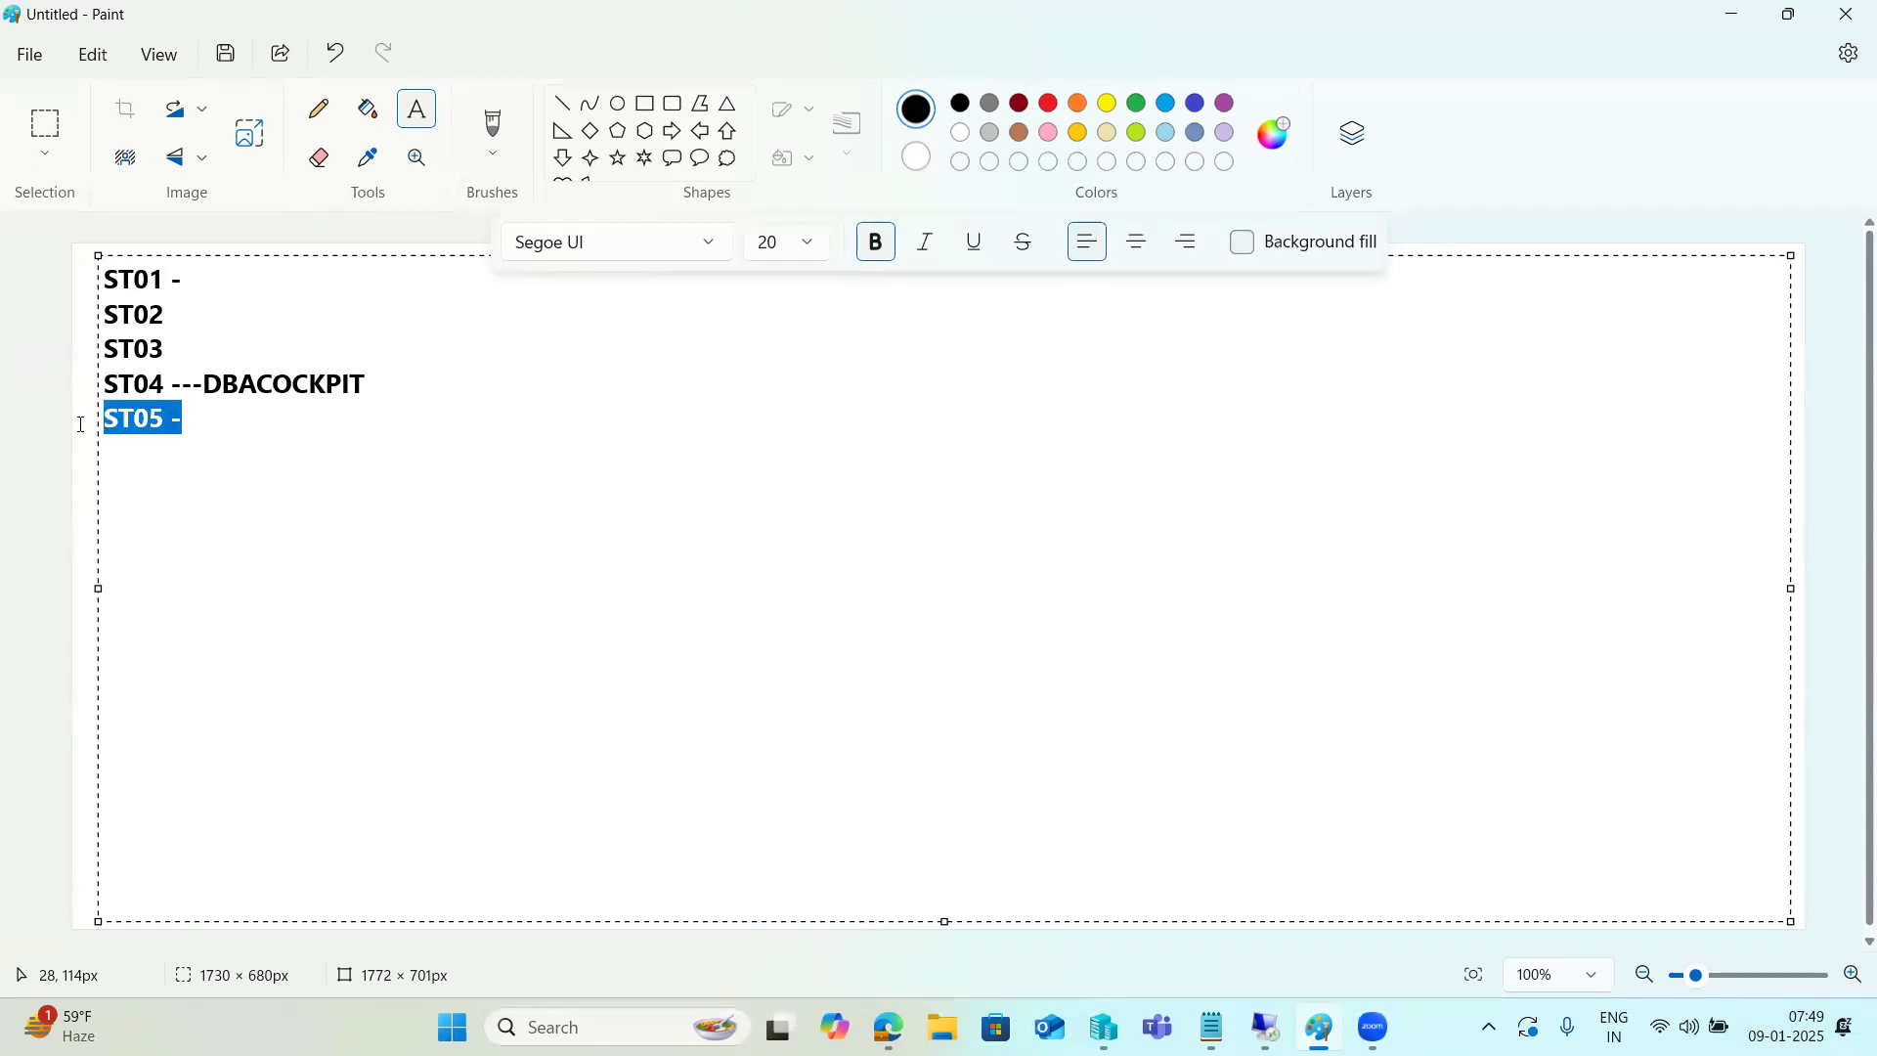
click(196, 418)
text(ST06 -)
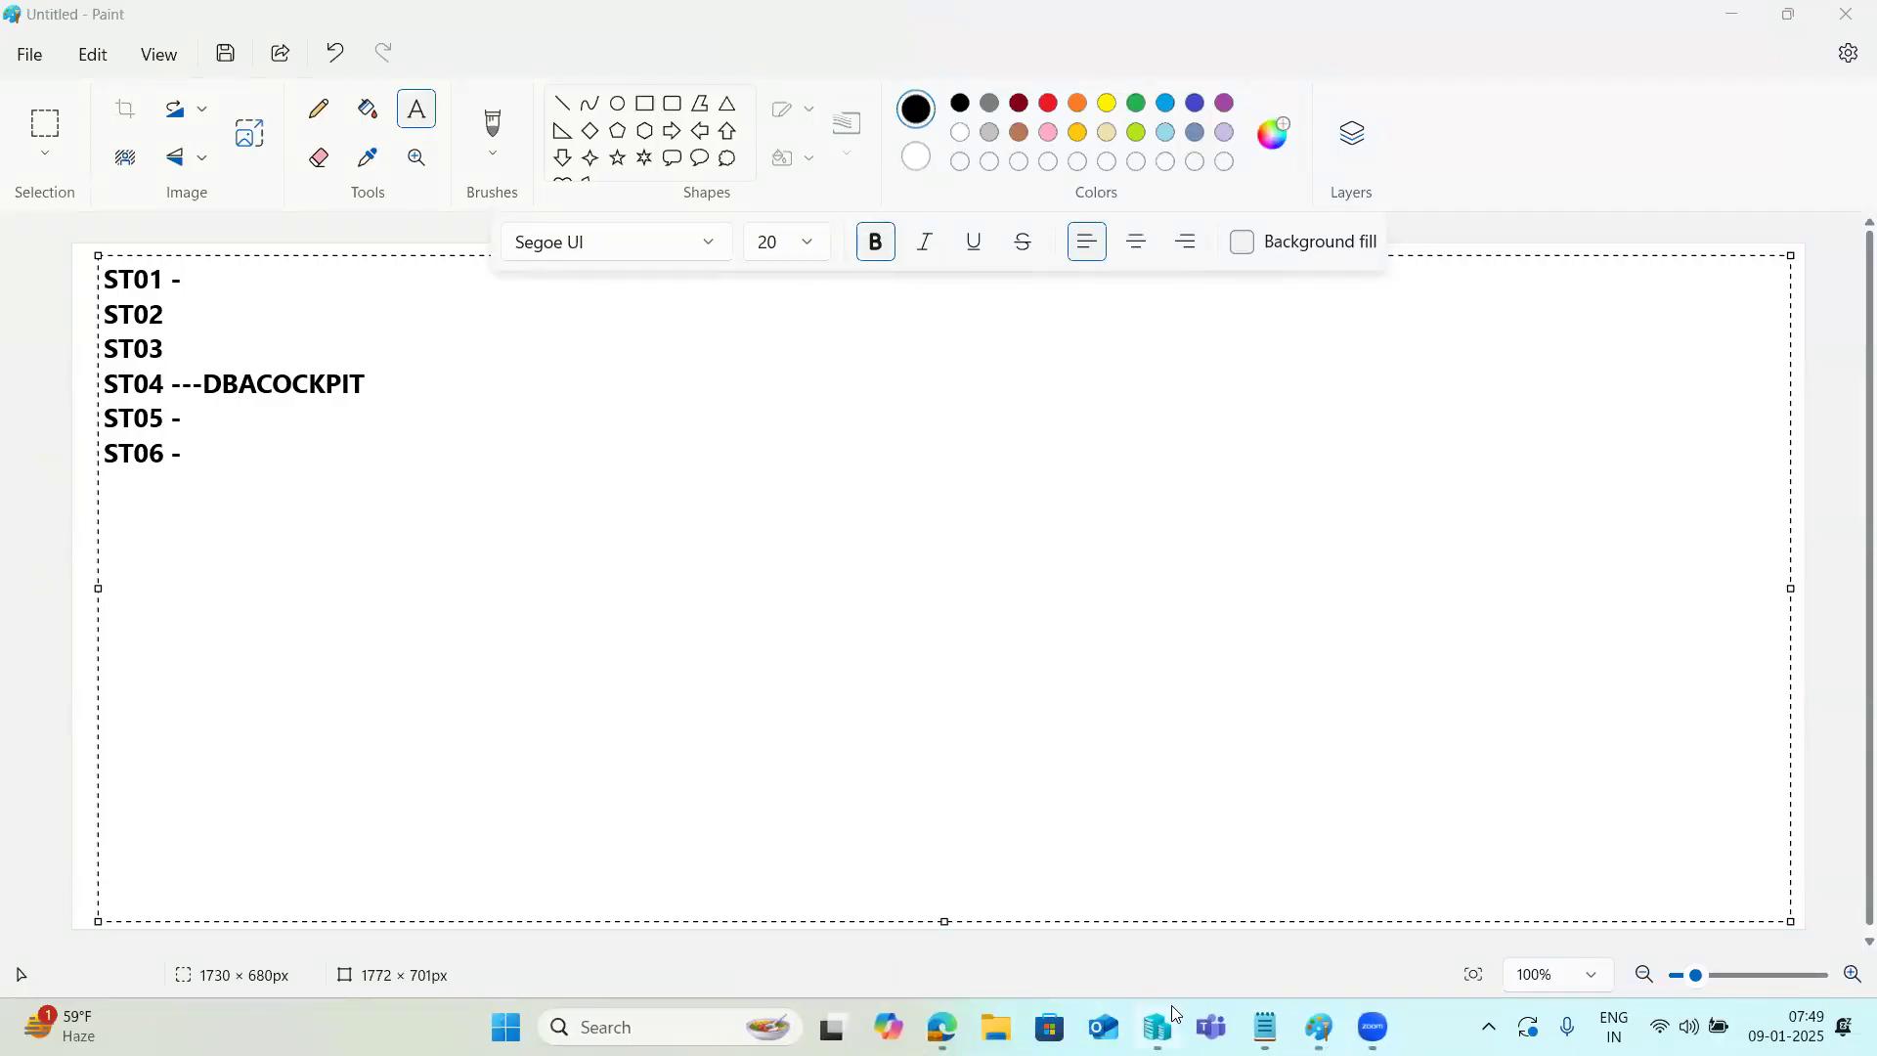
Start the kpjumpserver virtual machine in Hyper-V Manager, then minimize the manager
mouse_move(1172, 1017)
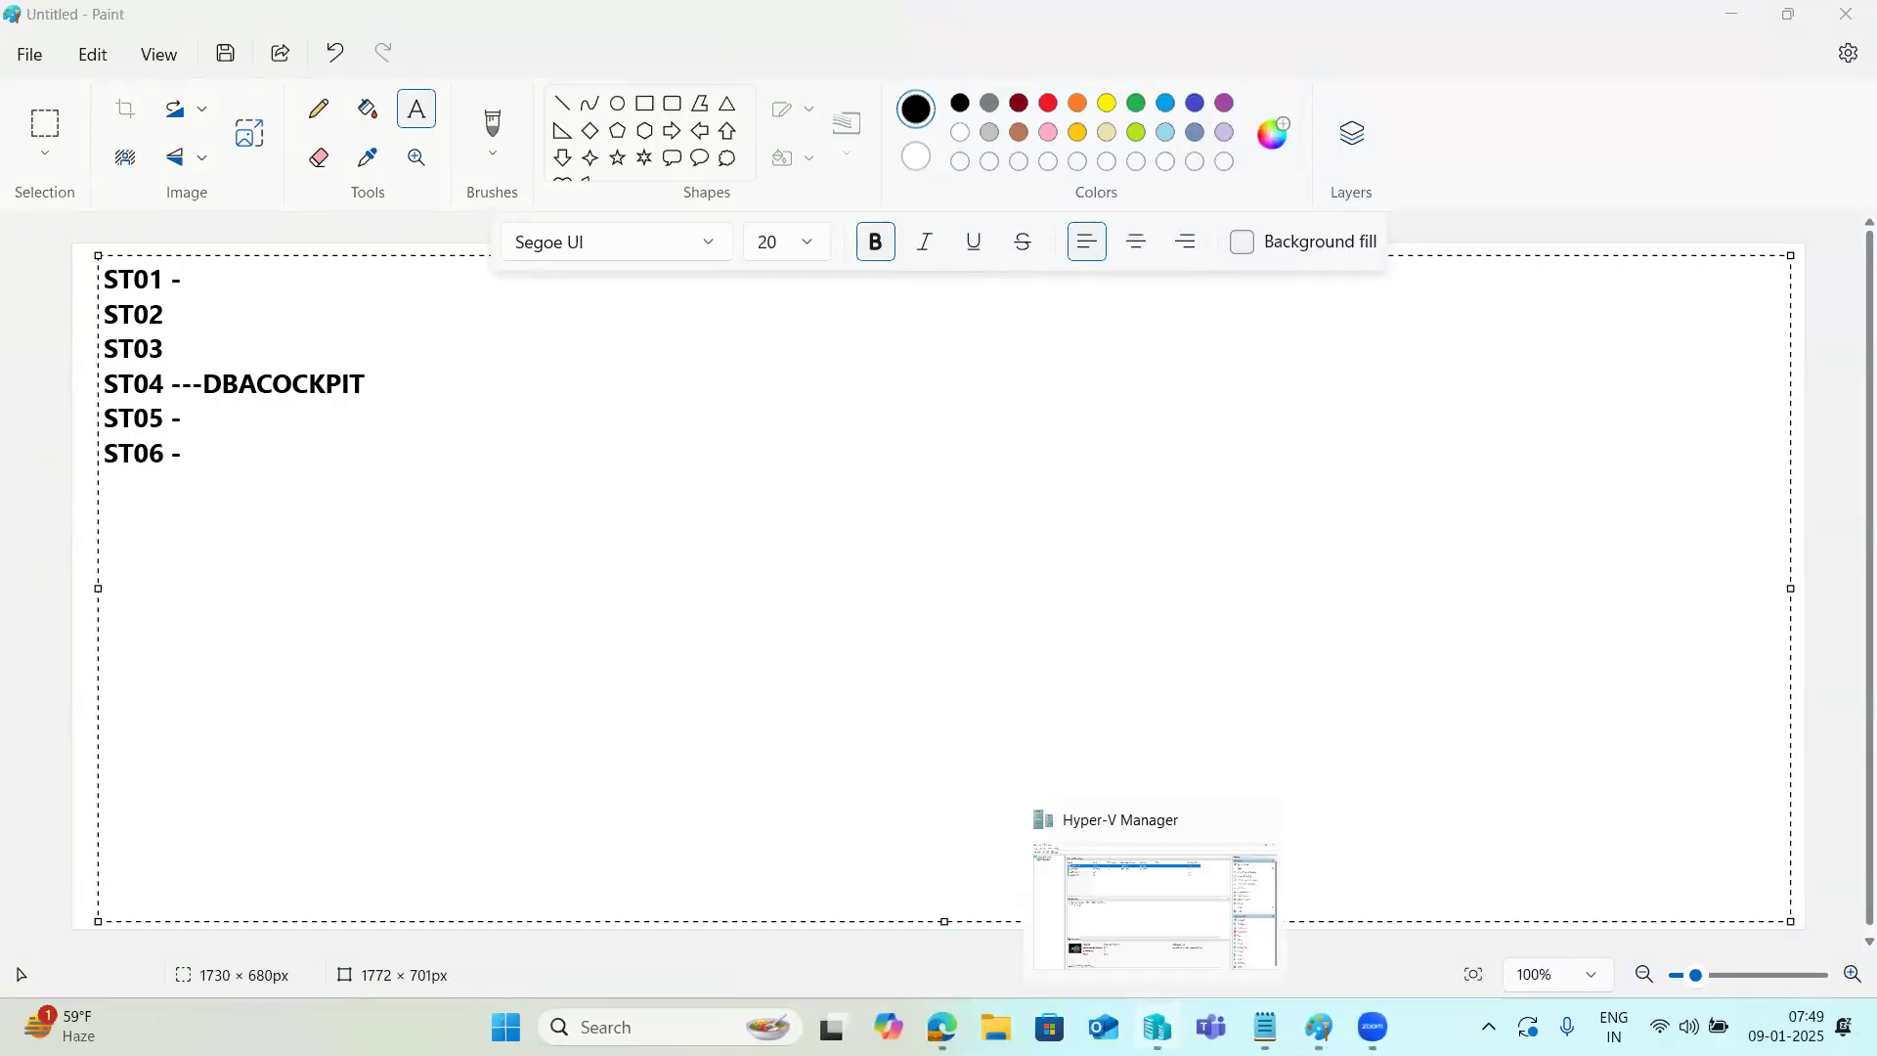
click(1159, 1027)
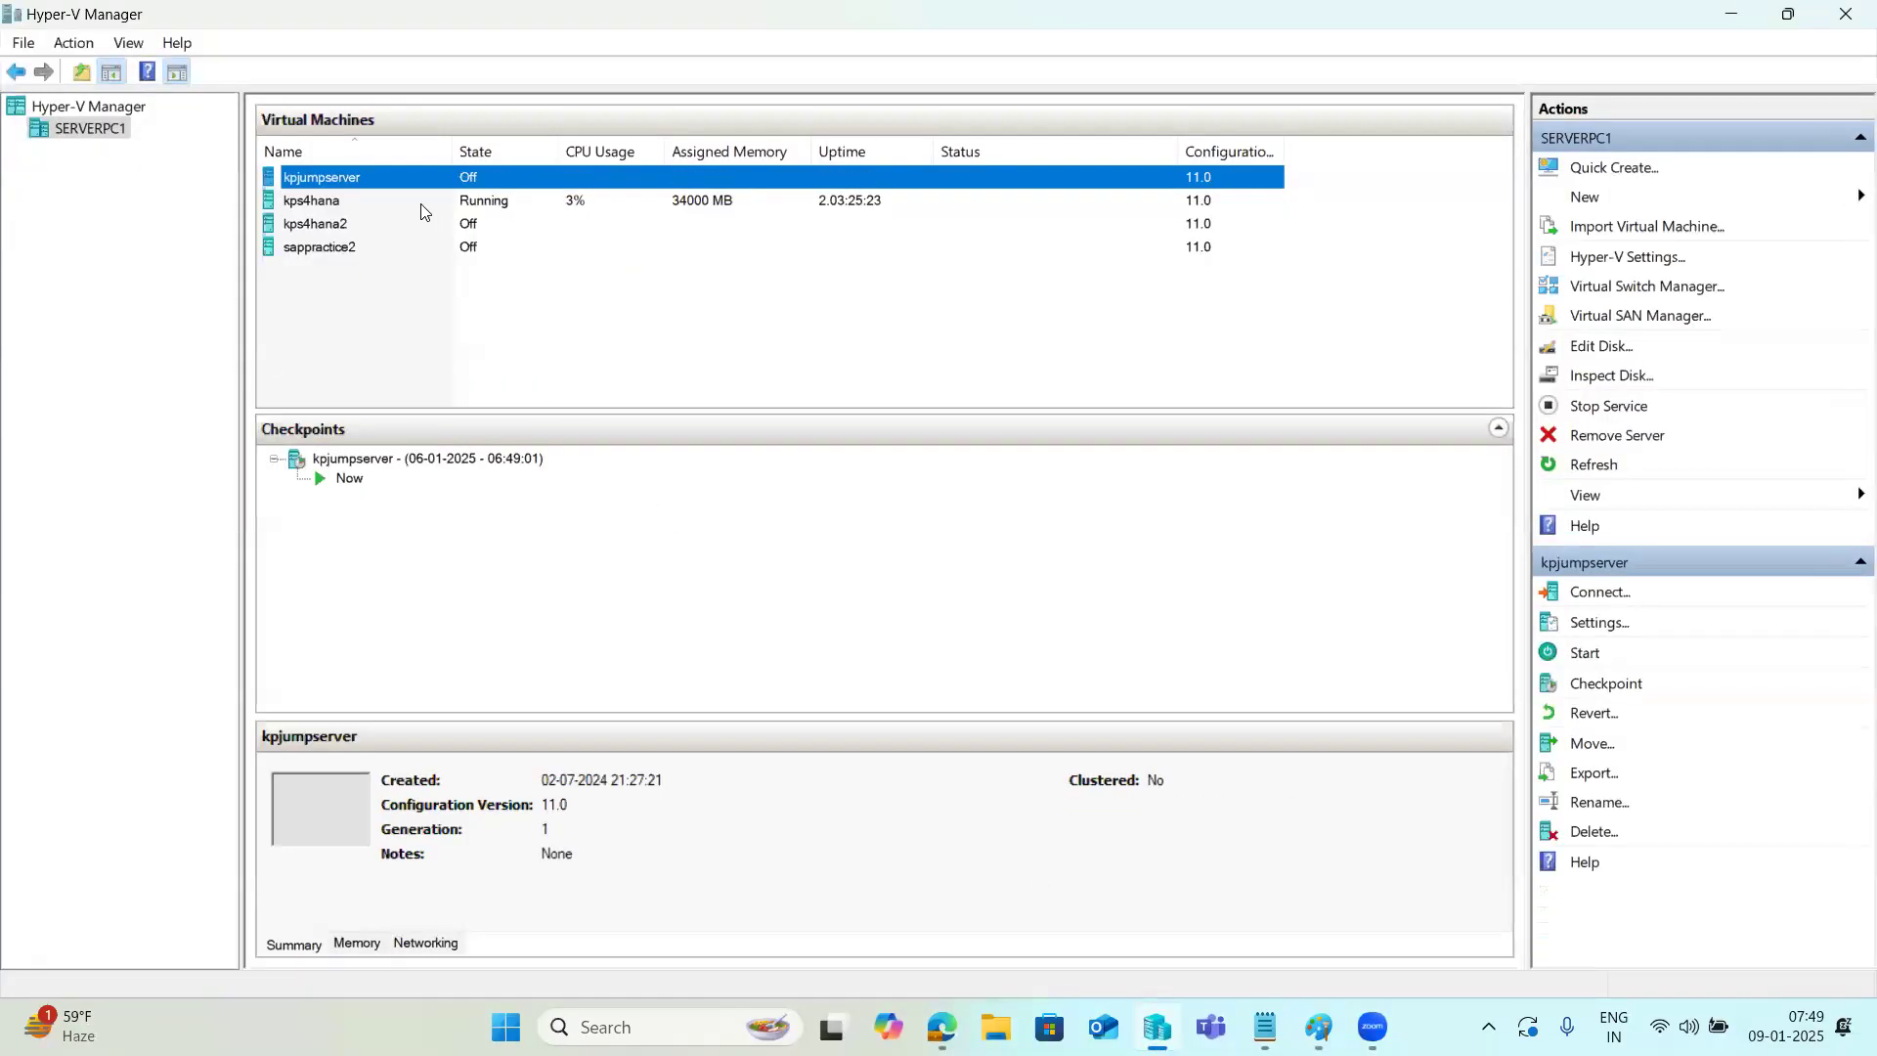
right_click(386, 176)
click(459, 271)
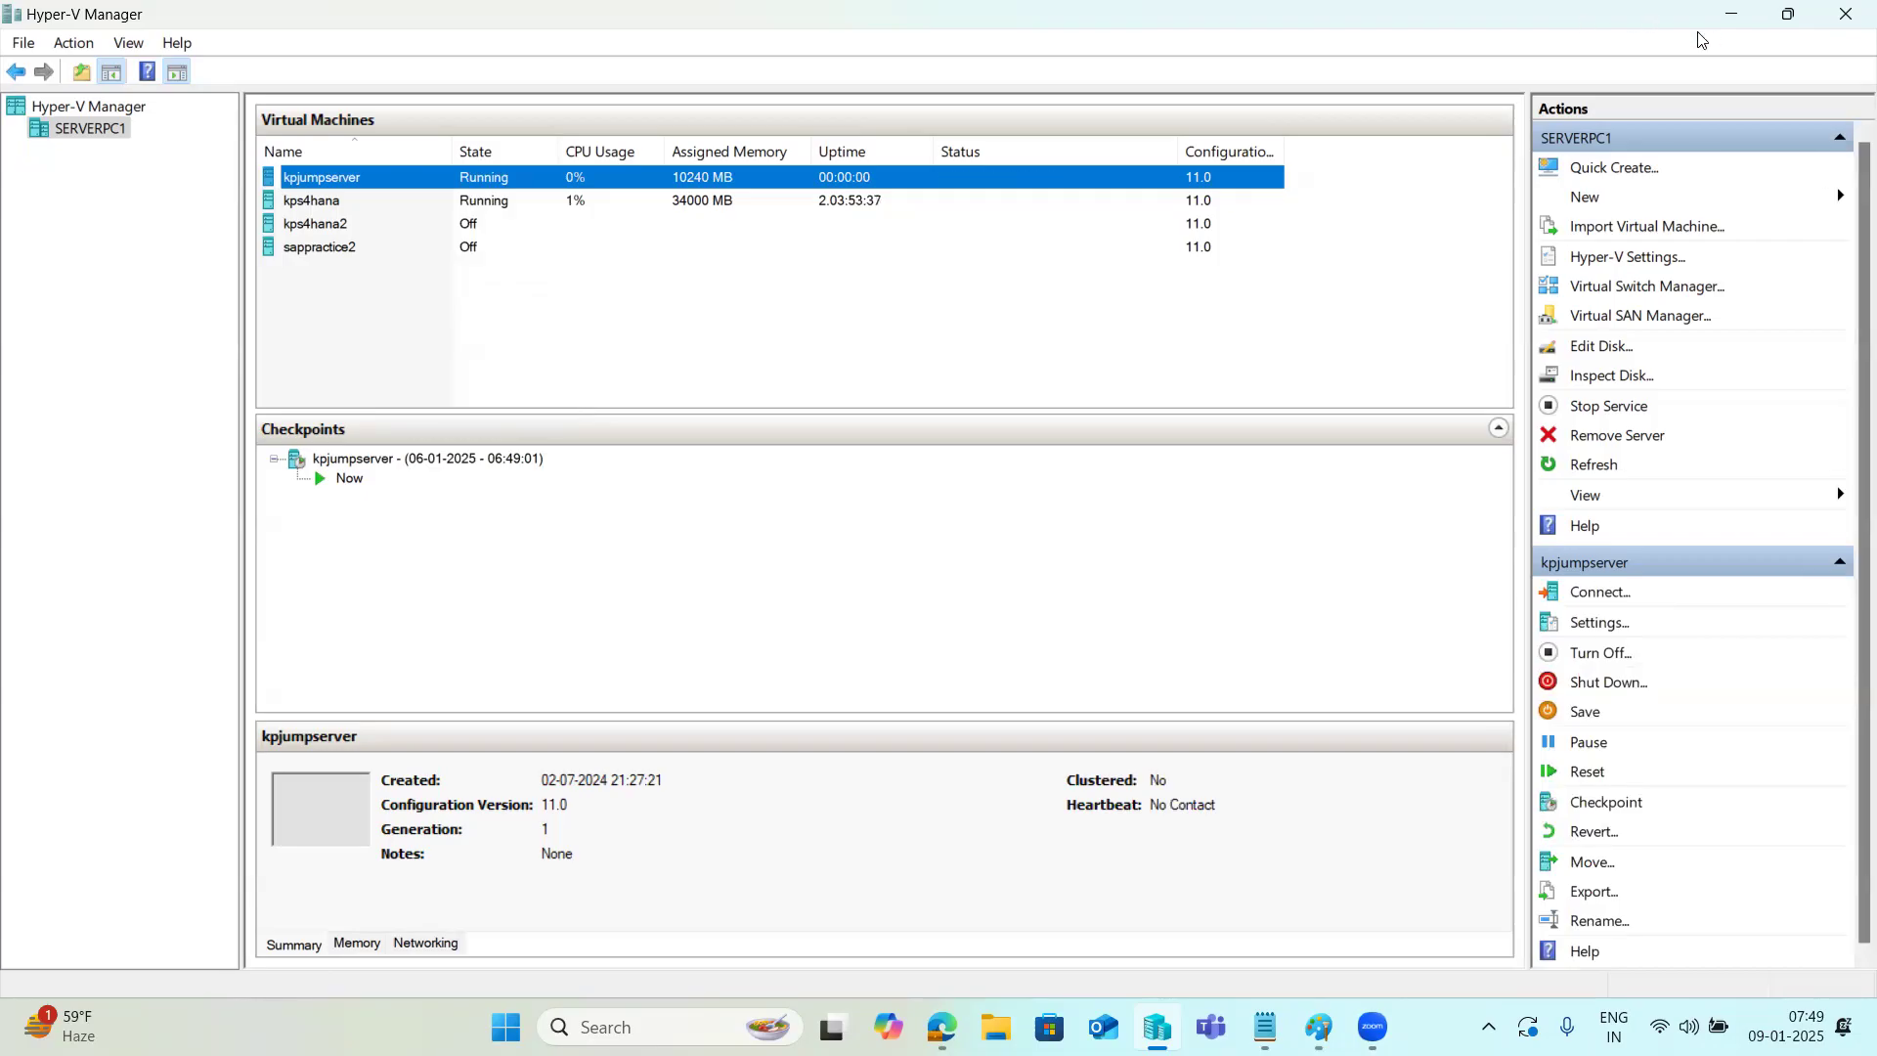
click(1730, 15)
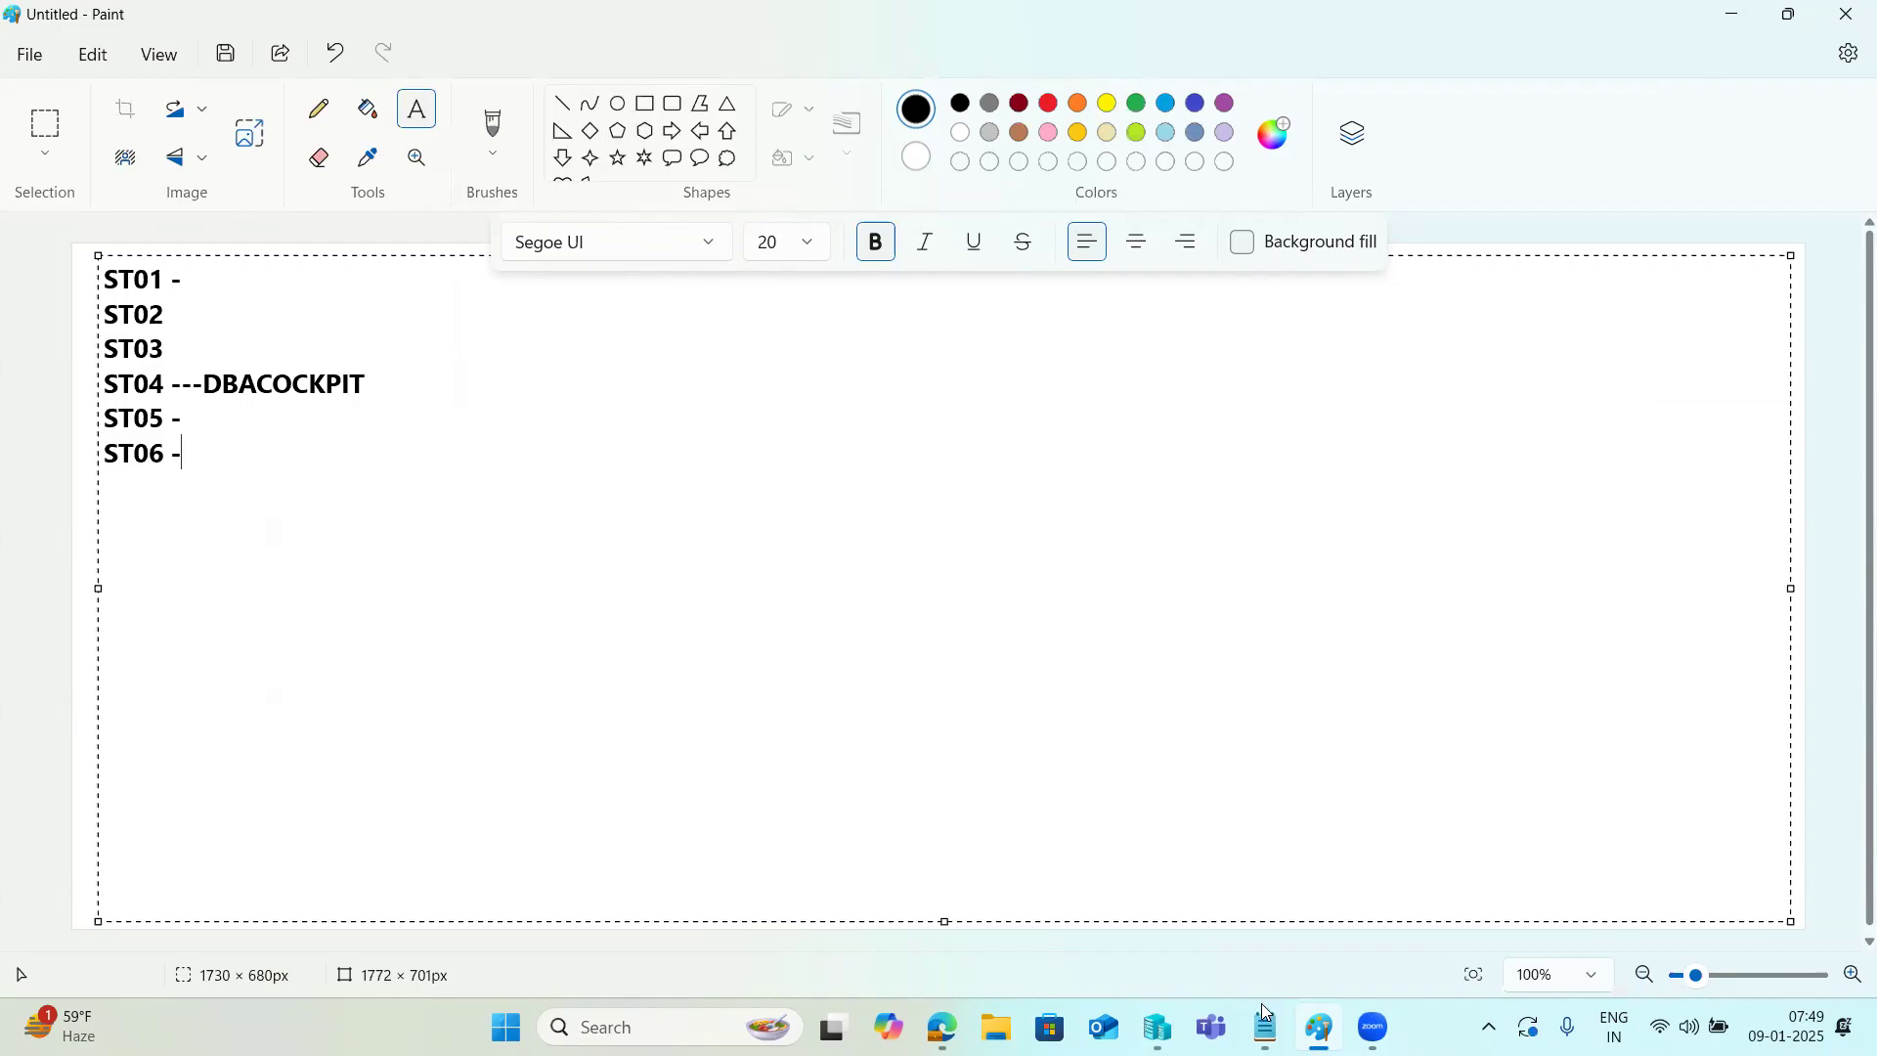
Connect by Remote Desktop (mstsc) to 49.206.199.235 as Administrator and accept the authorized-users warning
key(super+r)
click(189, 952)
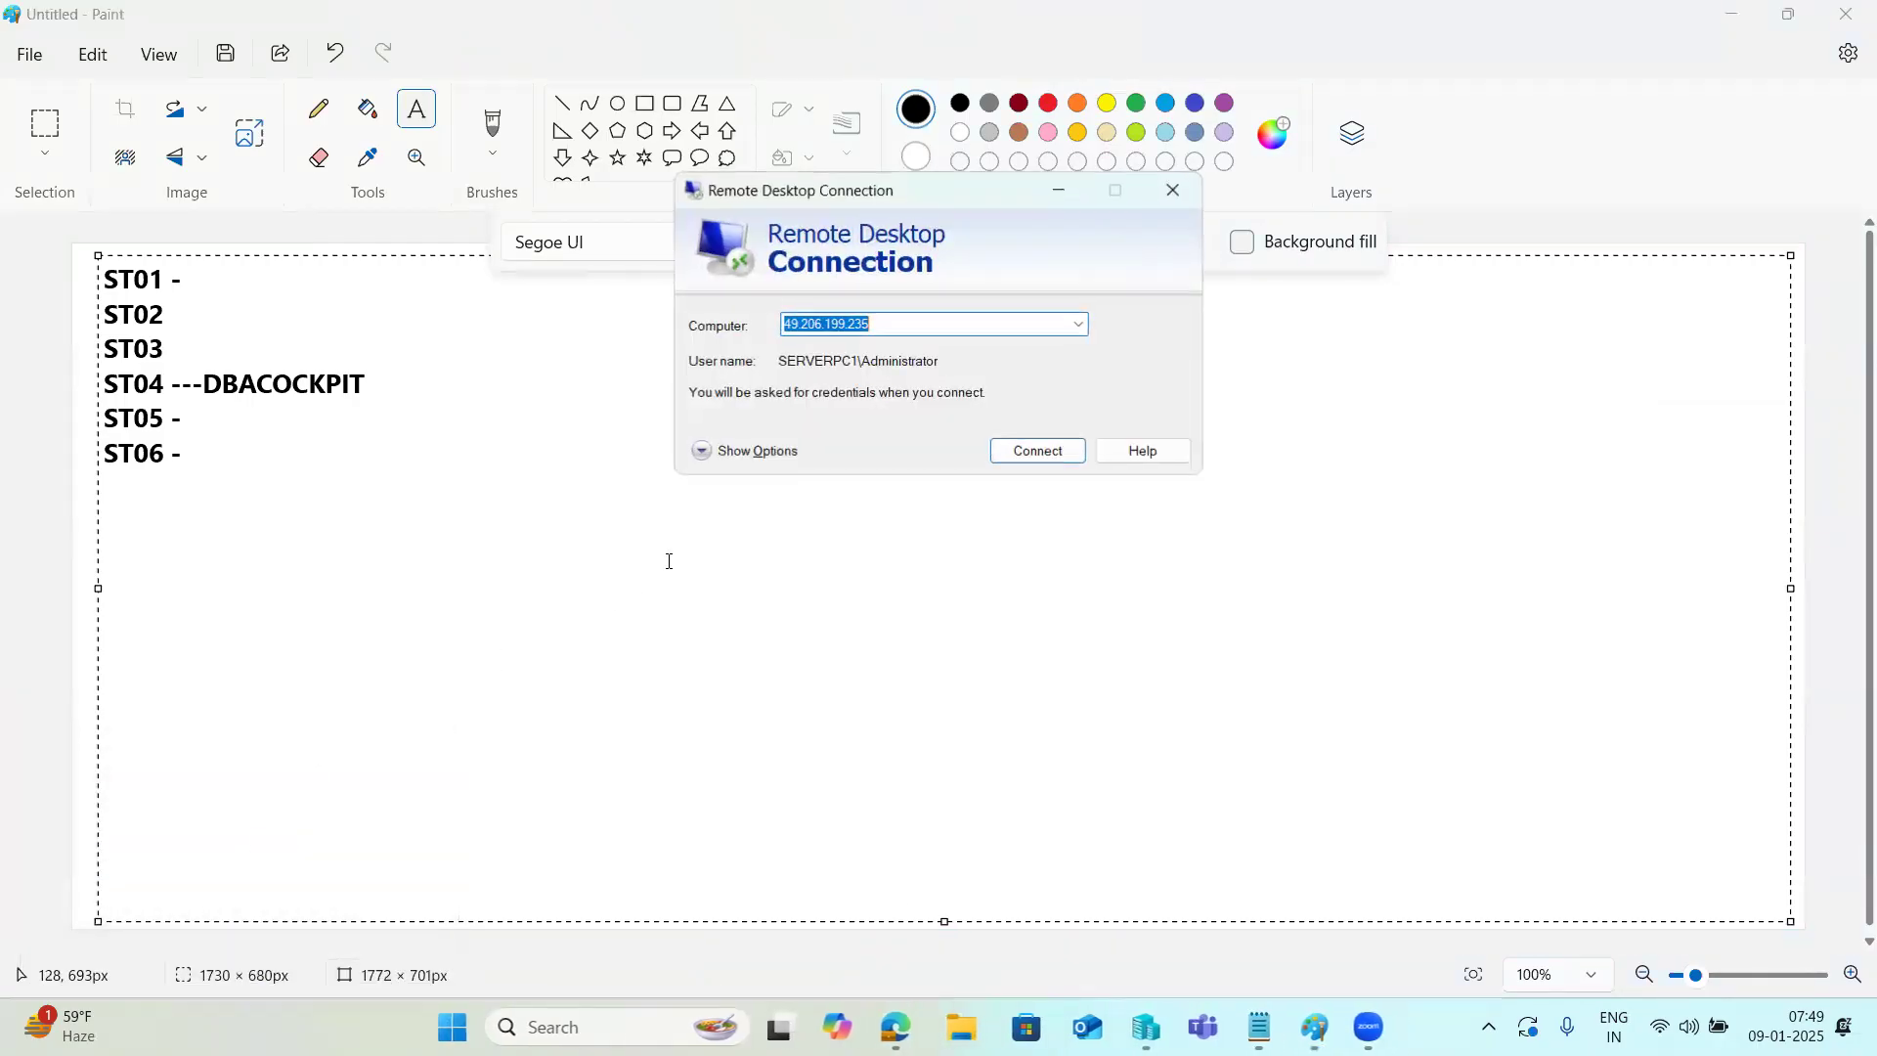
click(1048, 452)
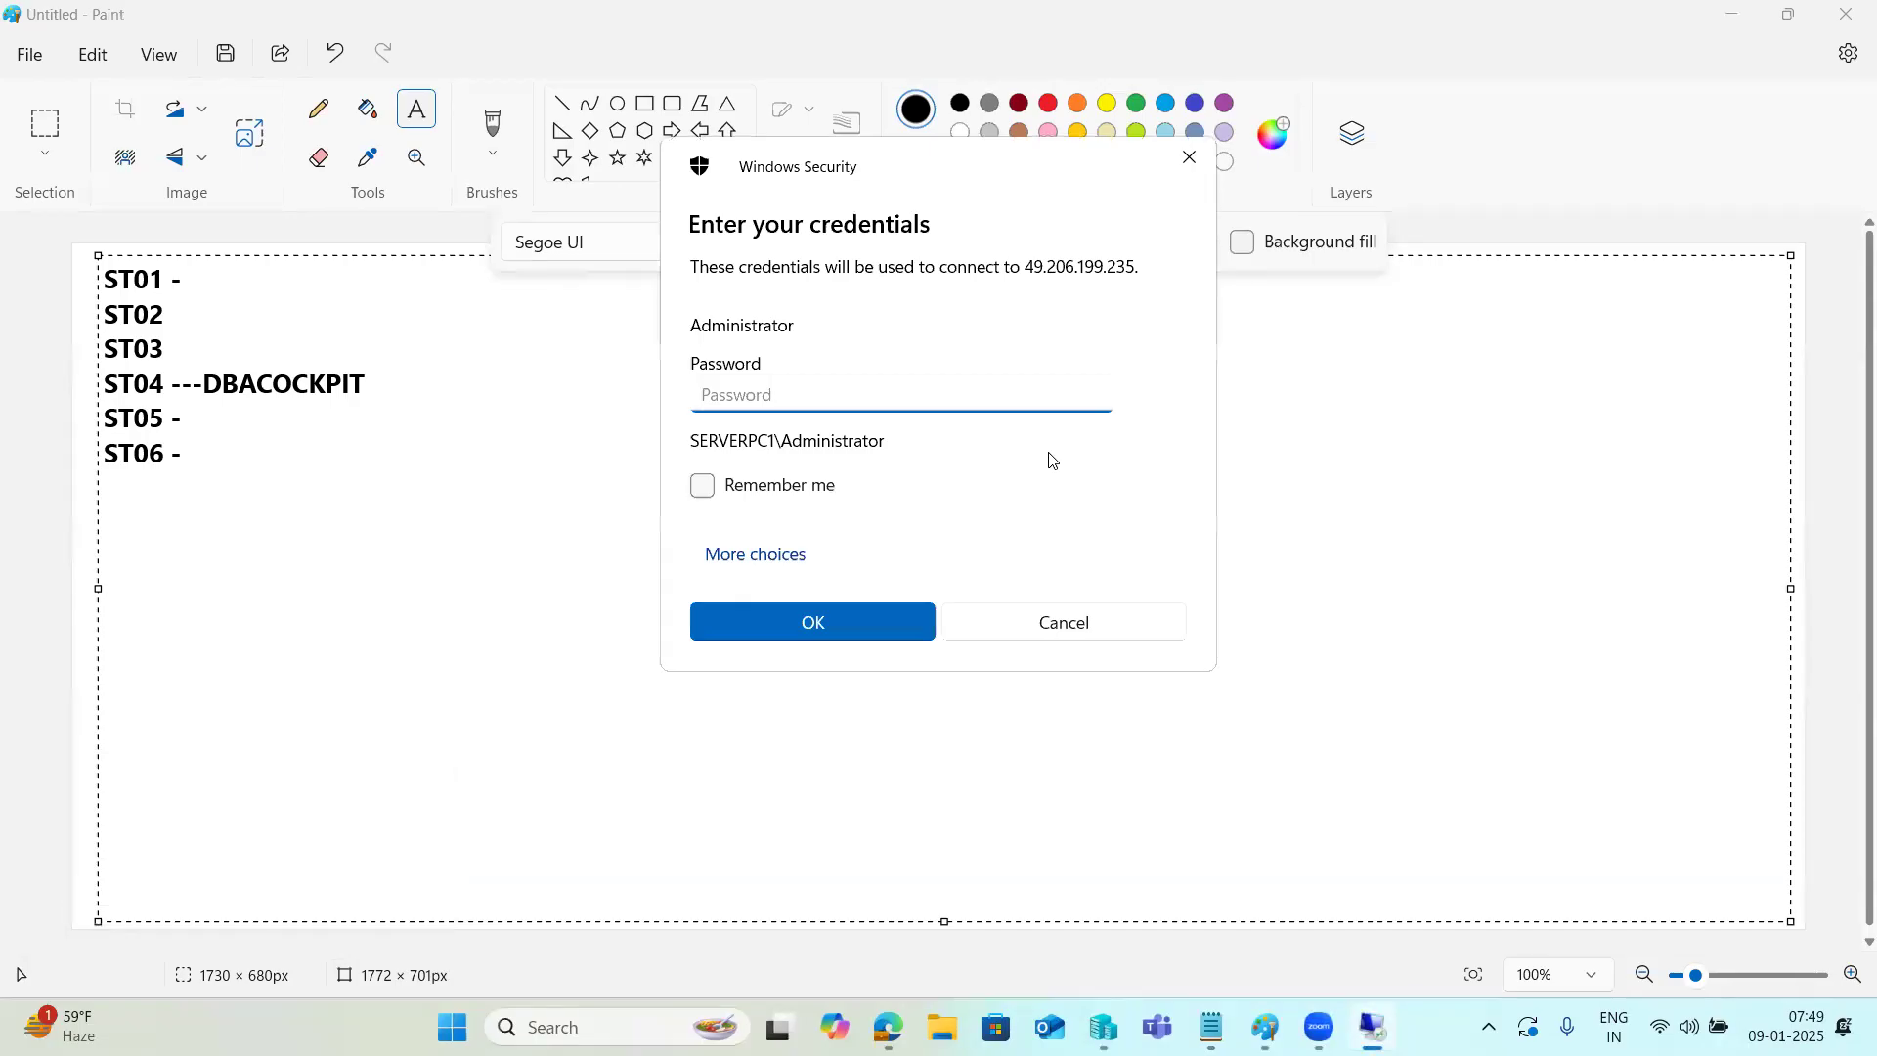
text(•••••••••)
key(Return)
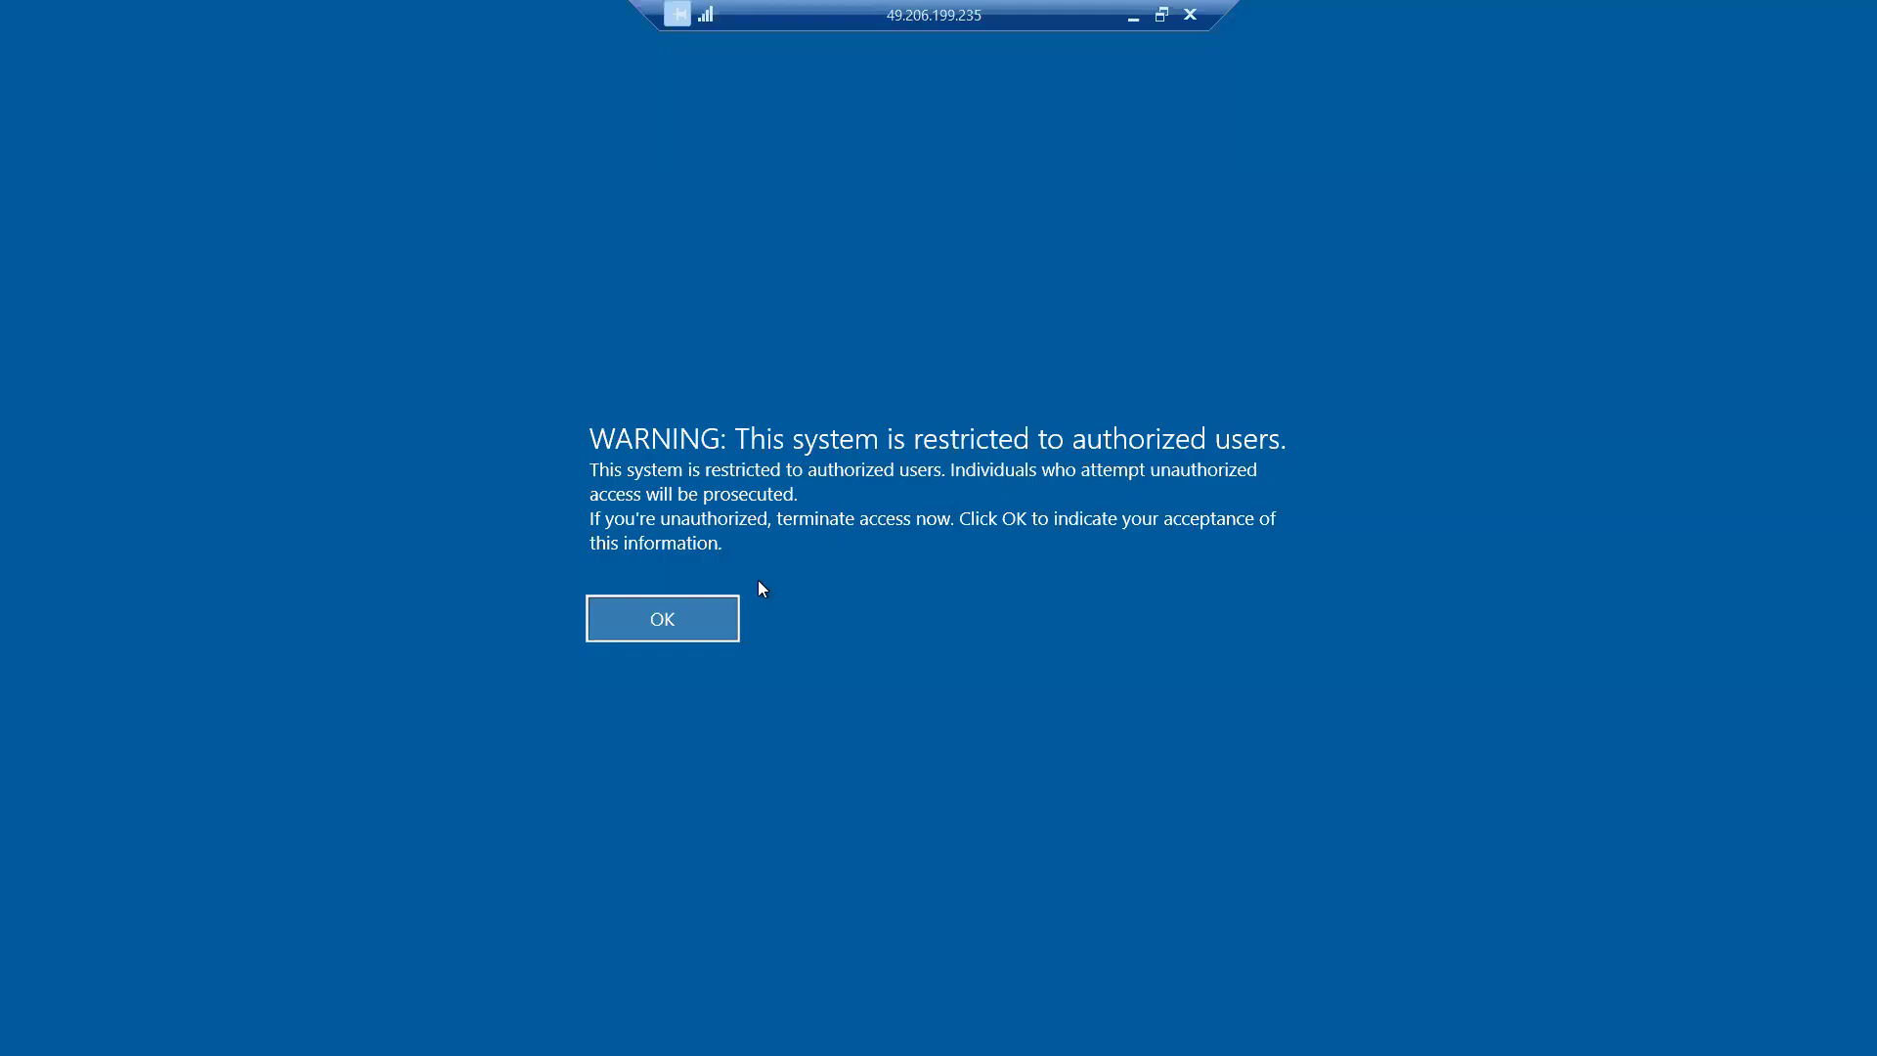
click(704, 611)
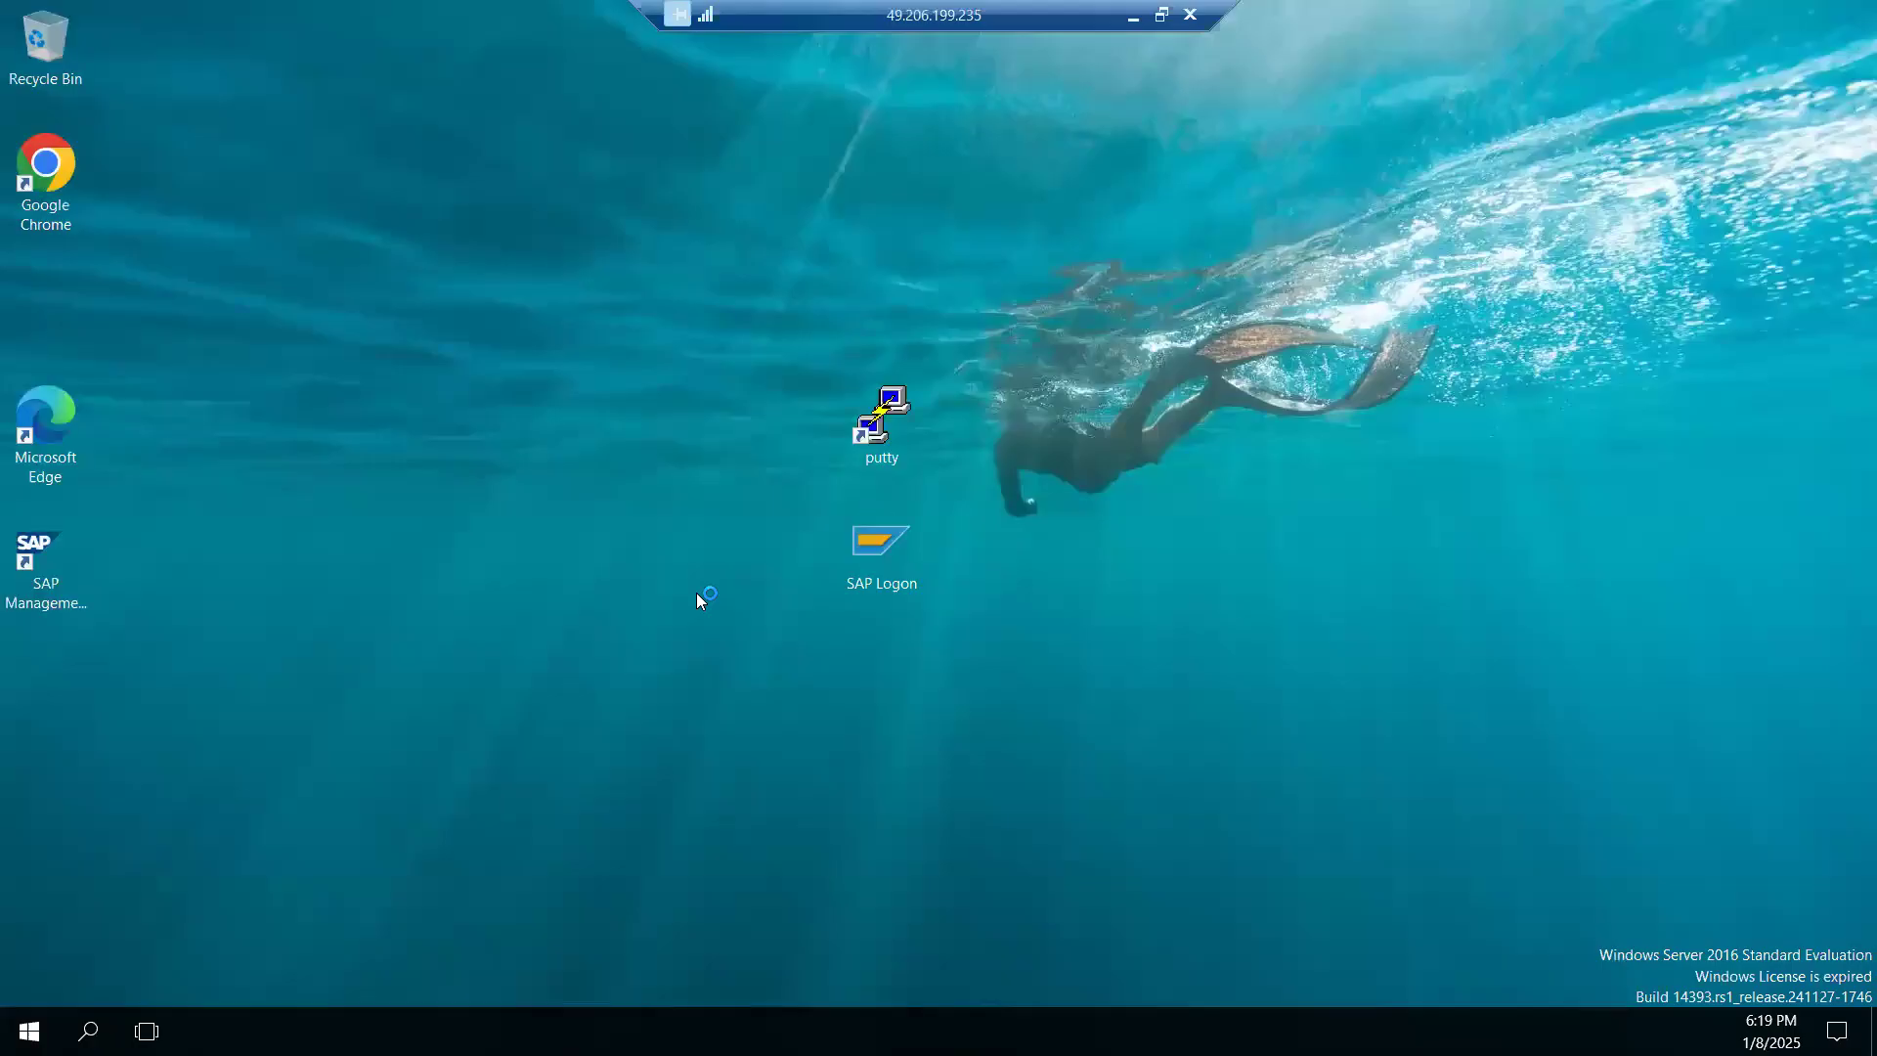
Start SAP Logon and log on to SAP NW1 with the user name and password
double_click(860, 553)
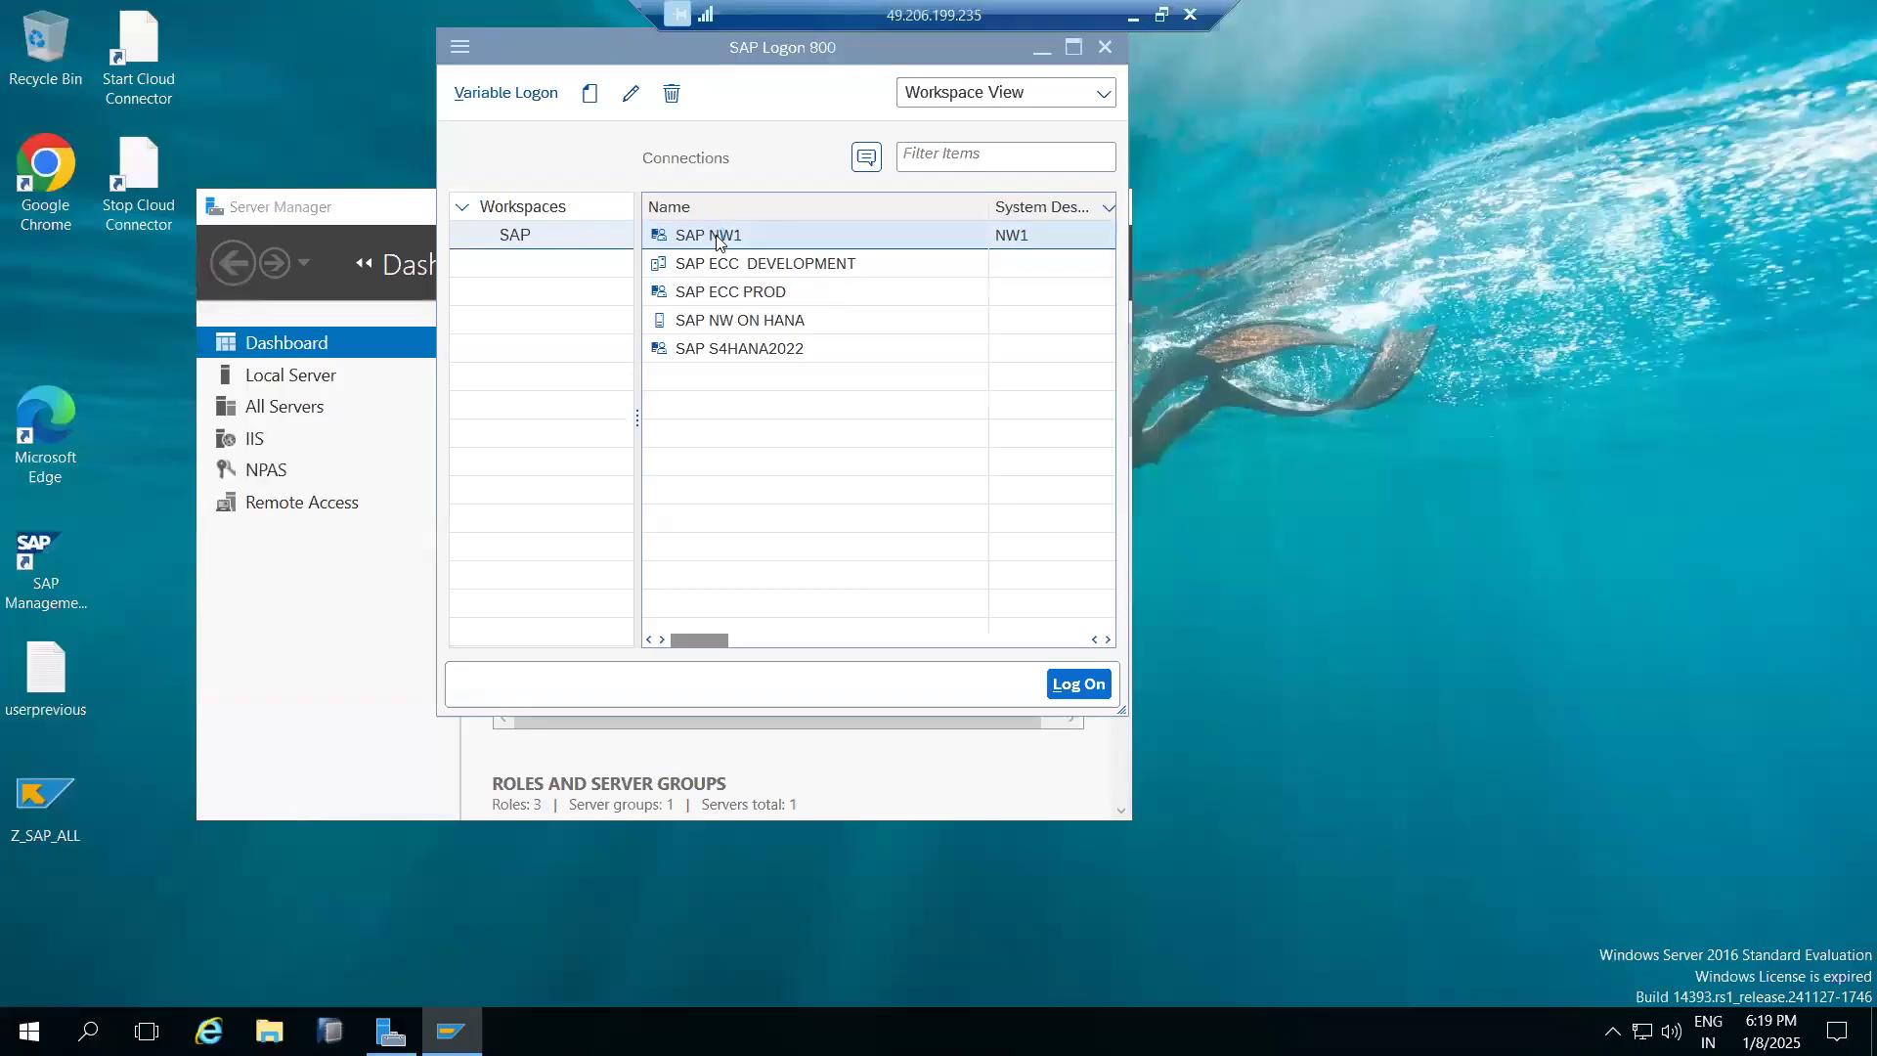
double_click(717, 240)
text(bajaj)
key(Tab)
key(Return)
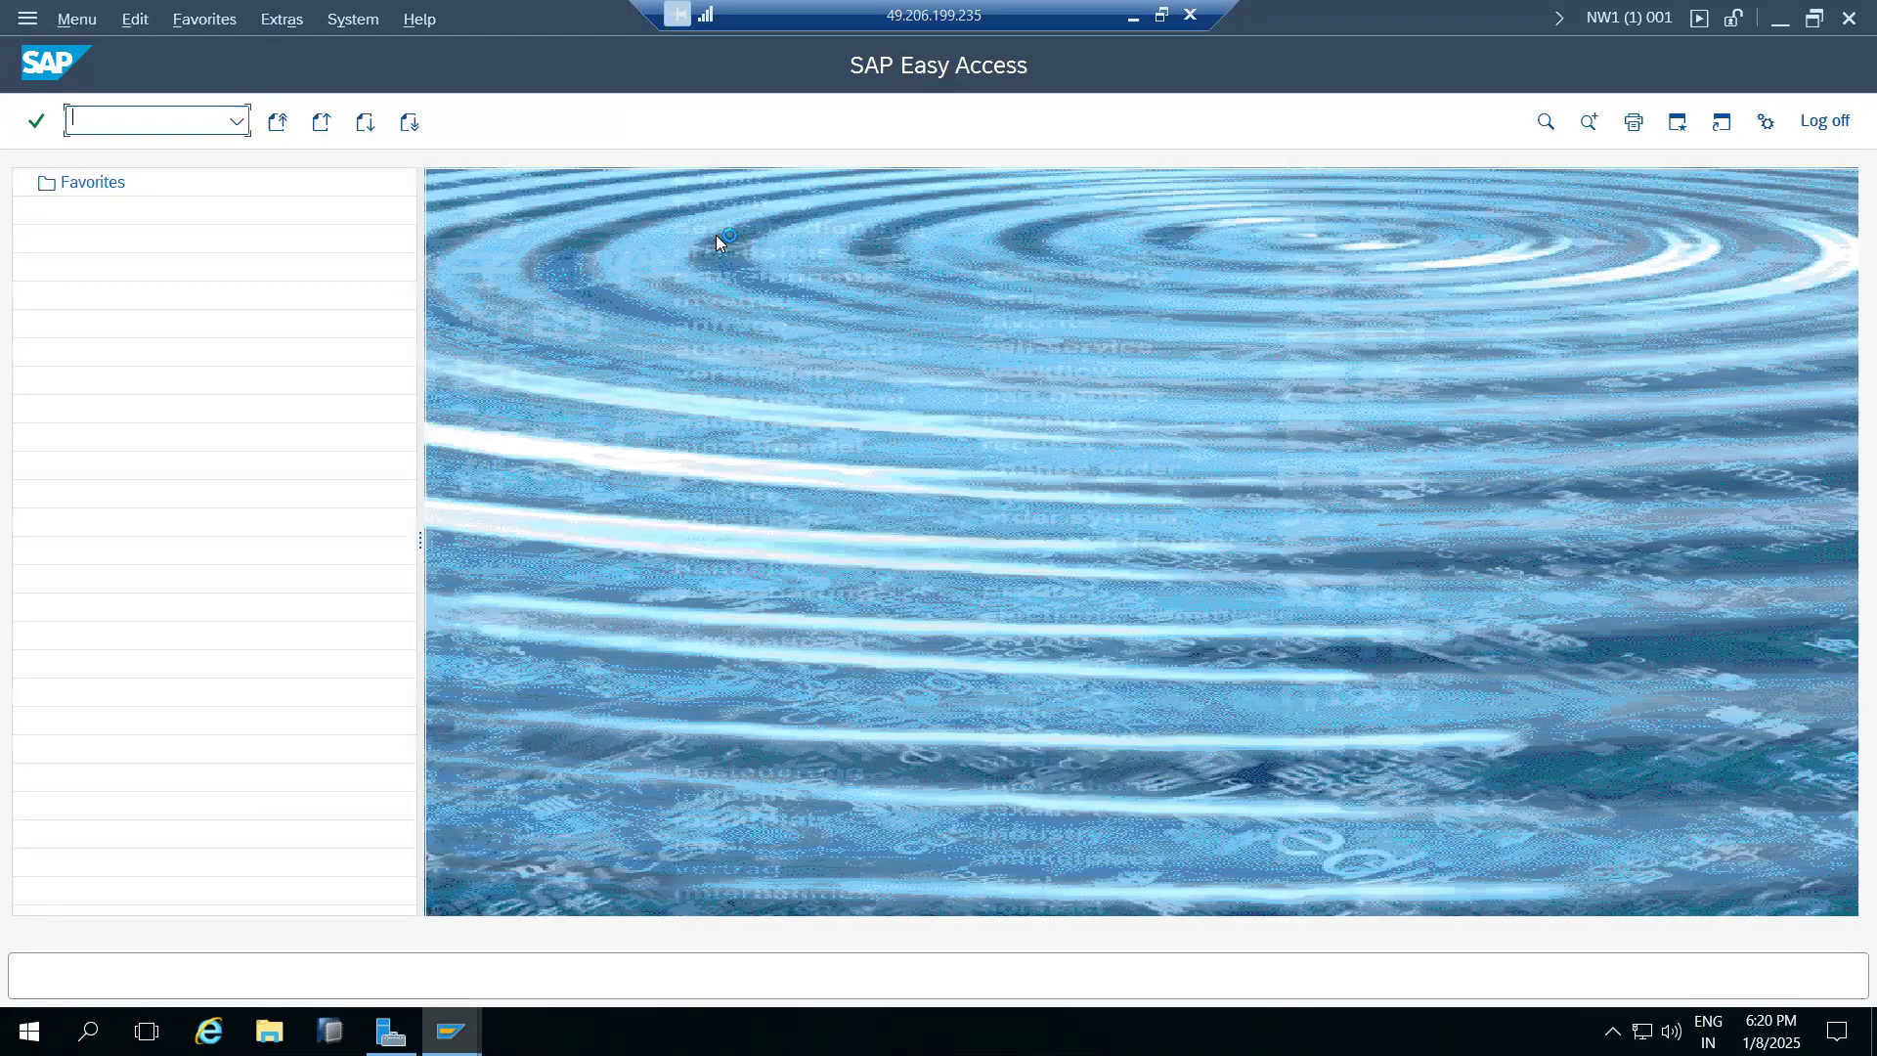
In ST05, turn the SQL trace for BASIS on and off, then display its records
text(st05)
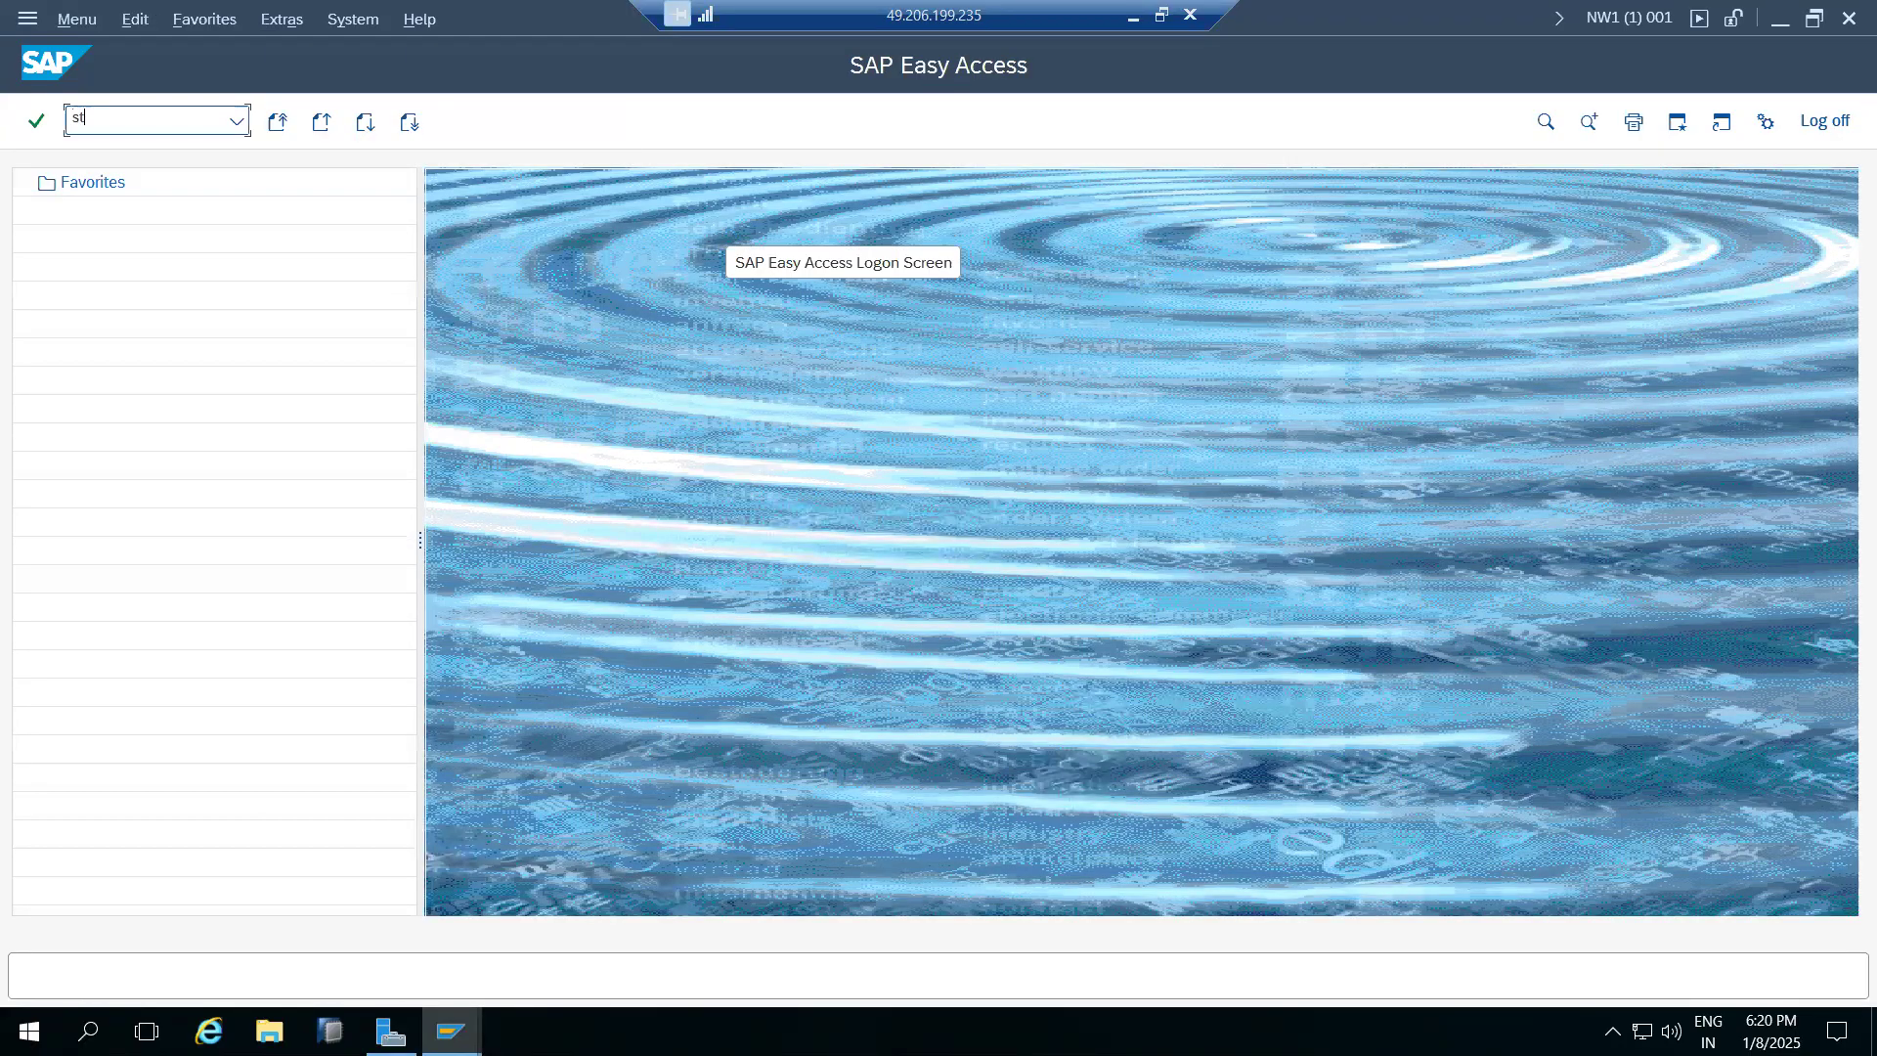
key(Return)
click(337, 122)
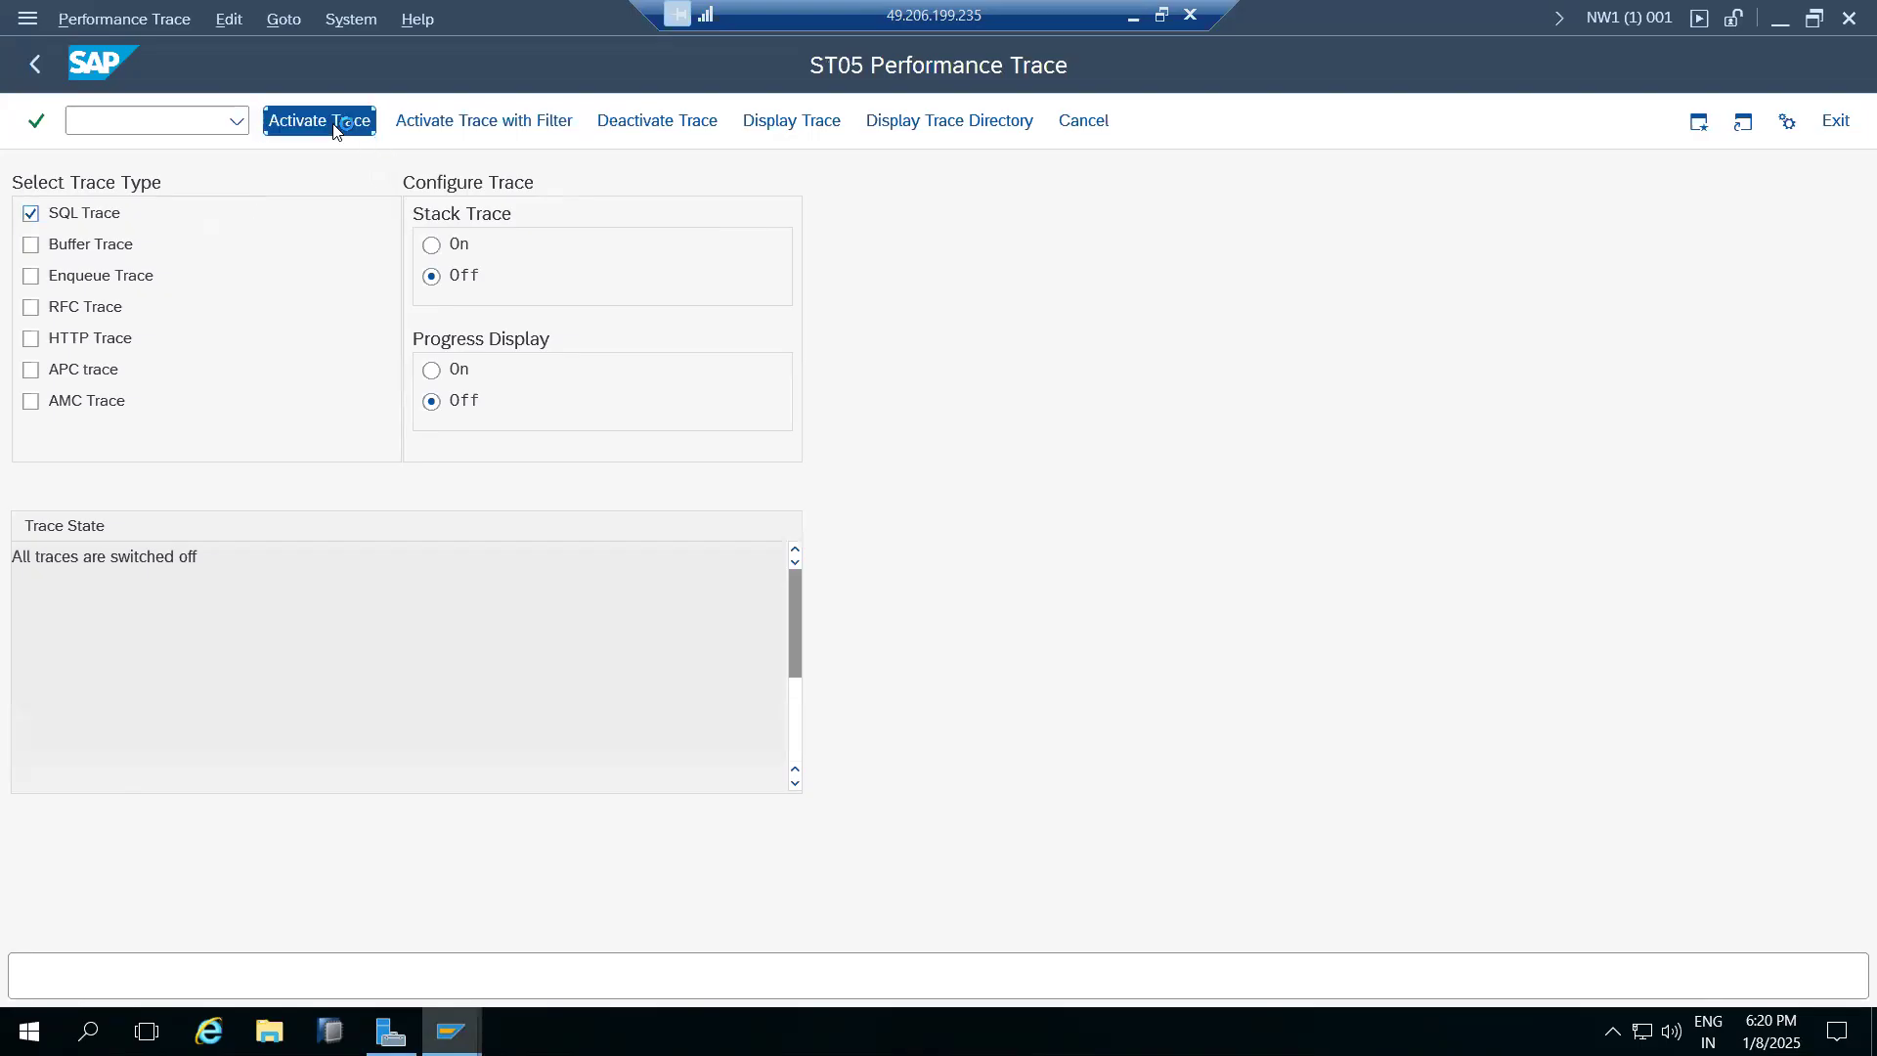
click(601, 121)
click(746, 121)
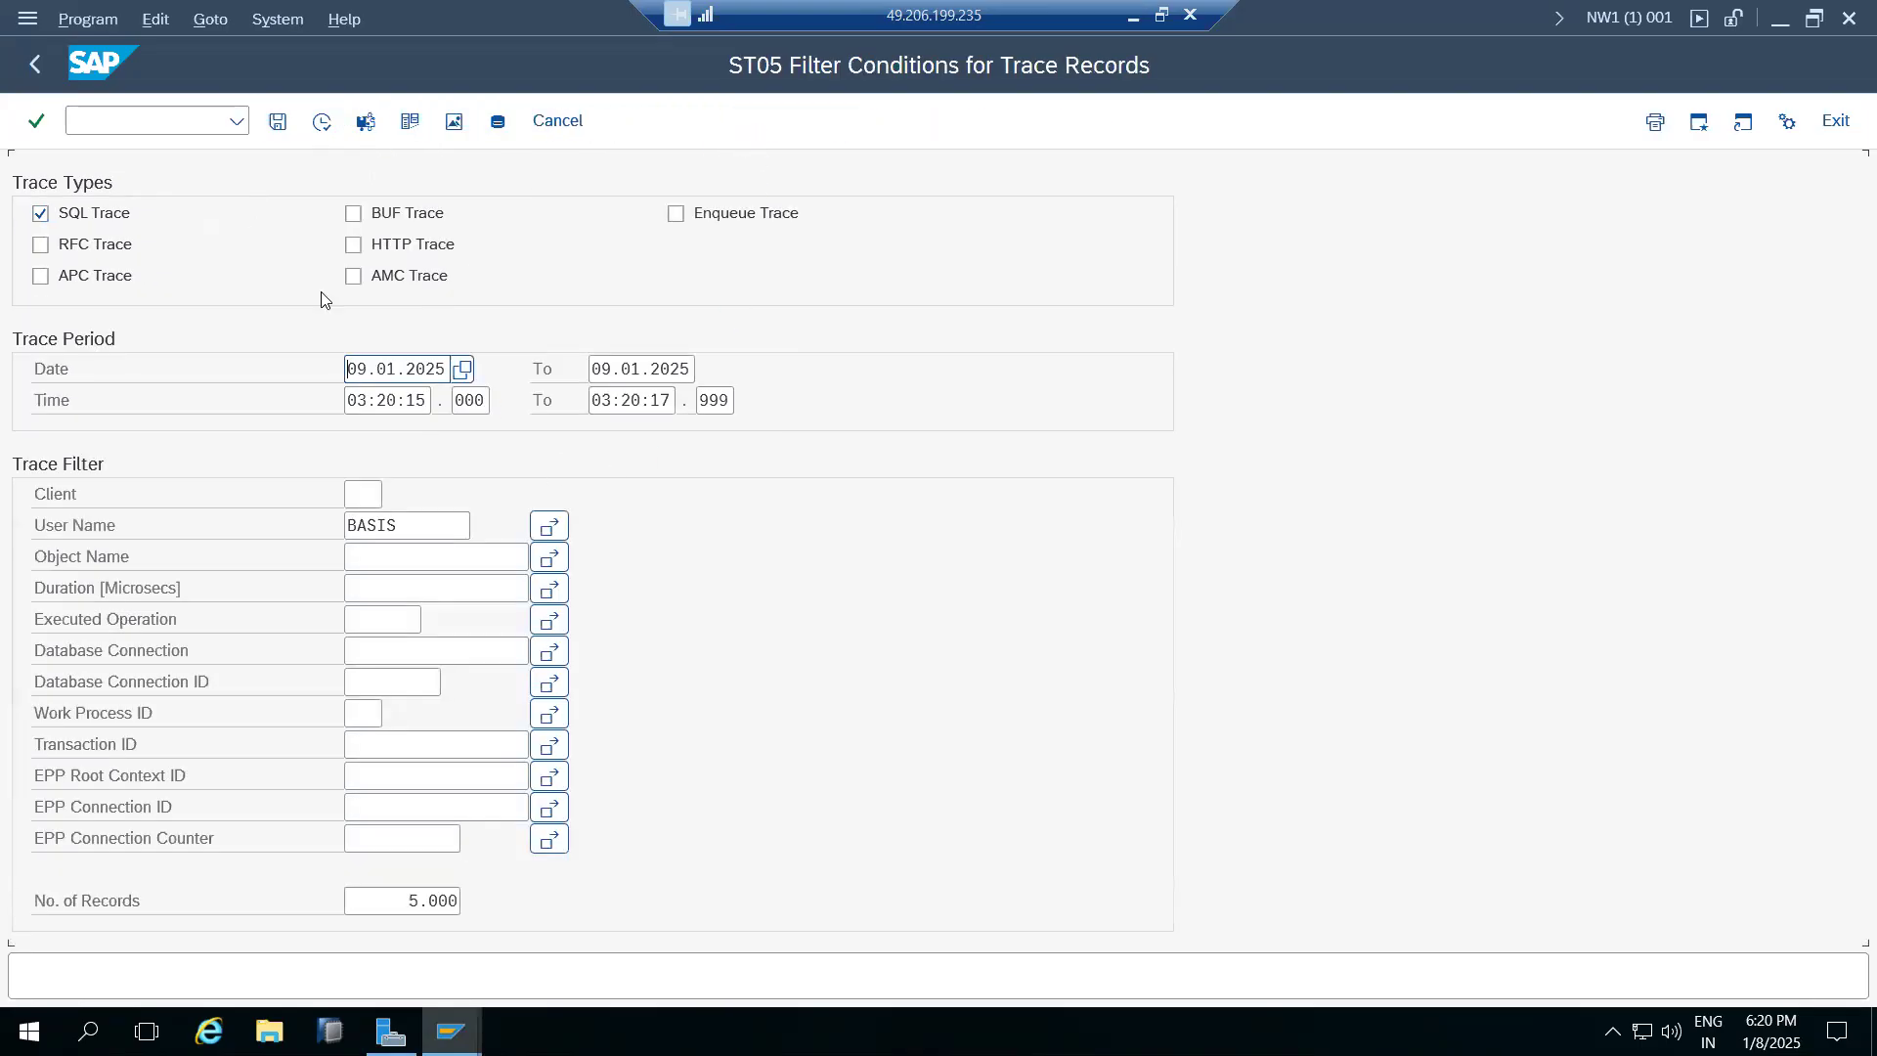
click(321, 122)
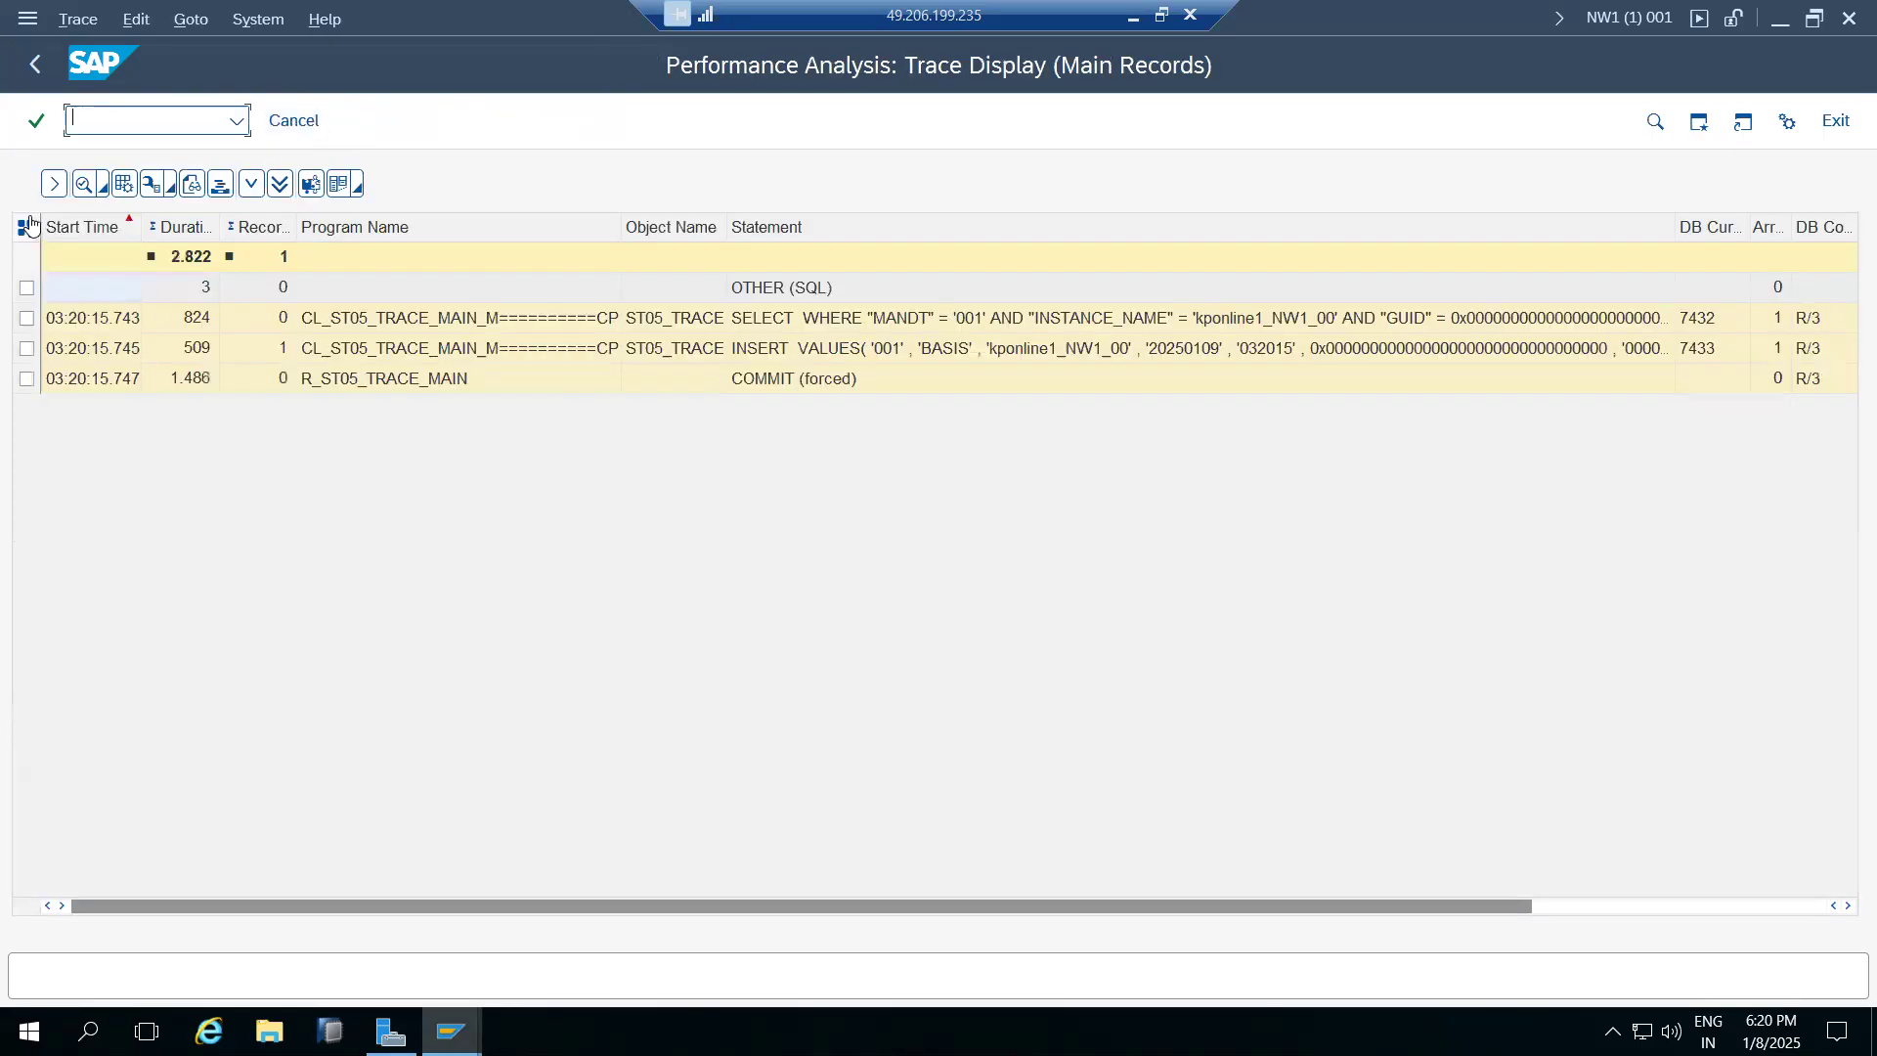
Select all trace records, then browse the System and Trace menus without choosing anything
click(25, 227)
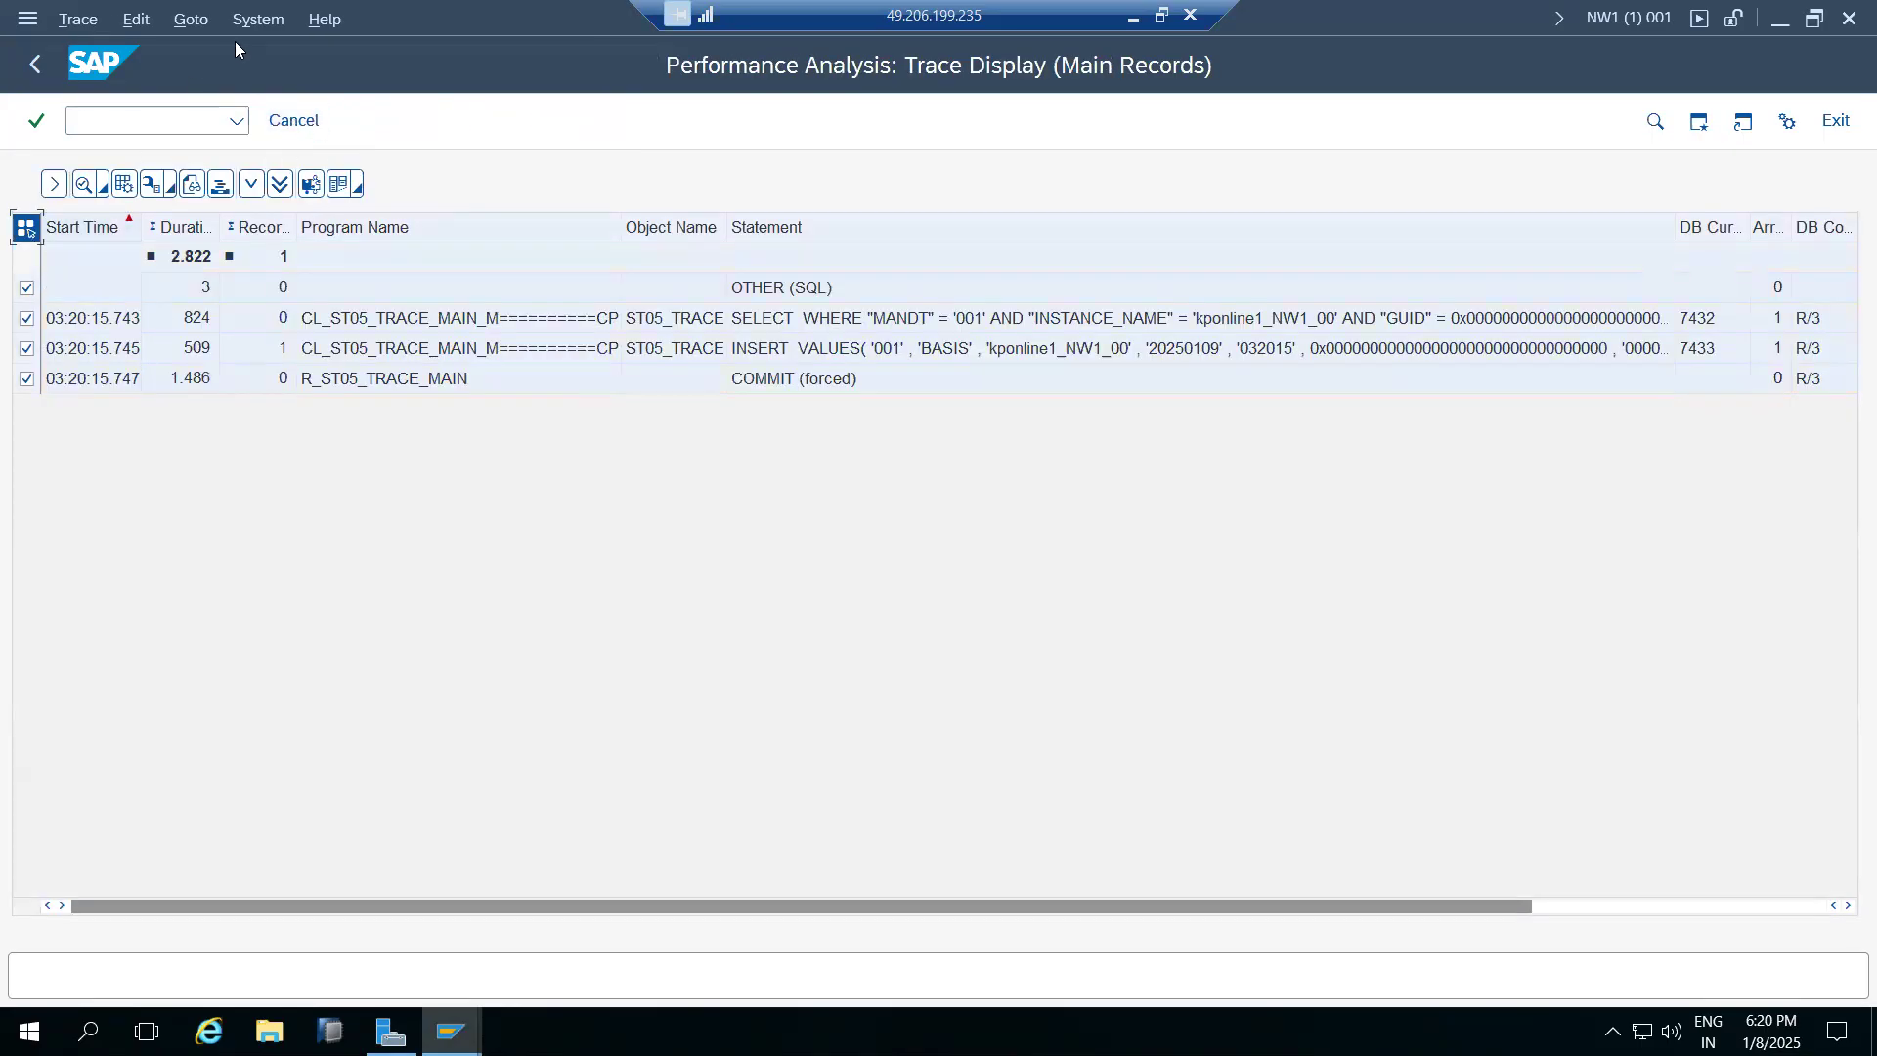
click(254, 23)
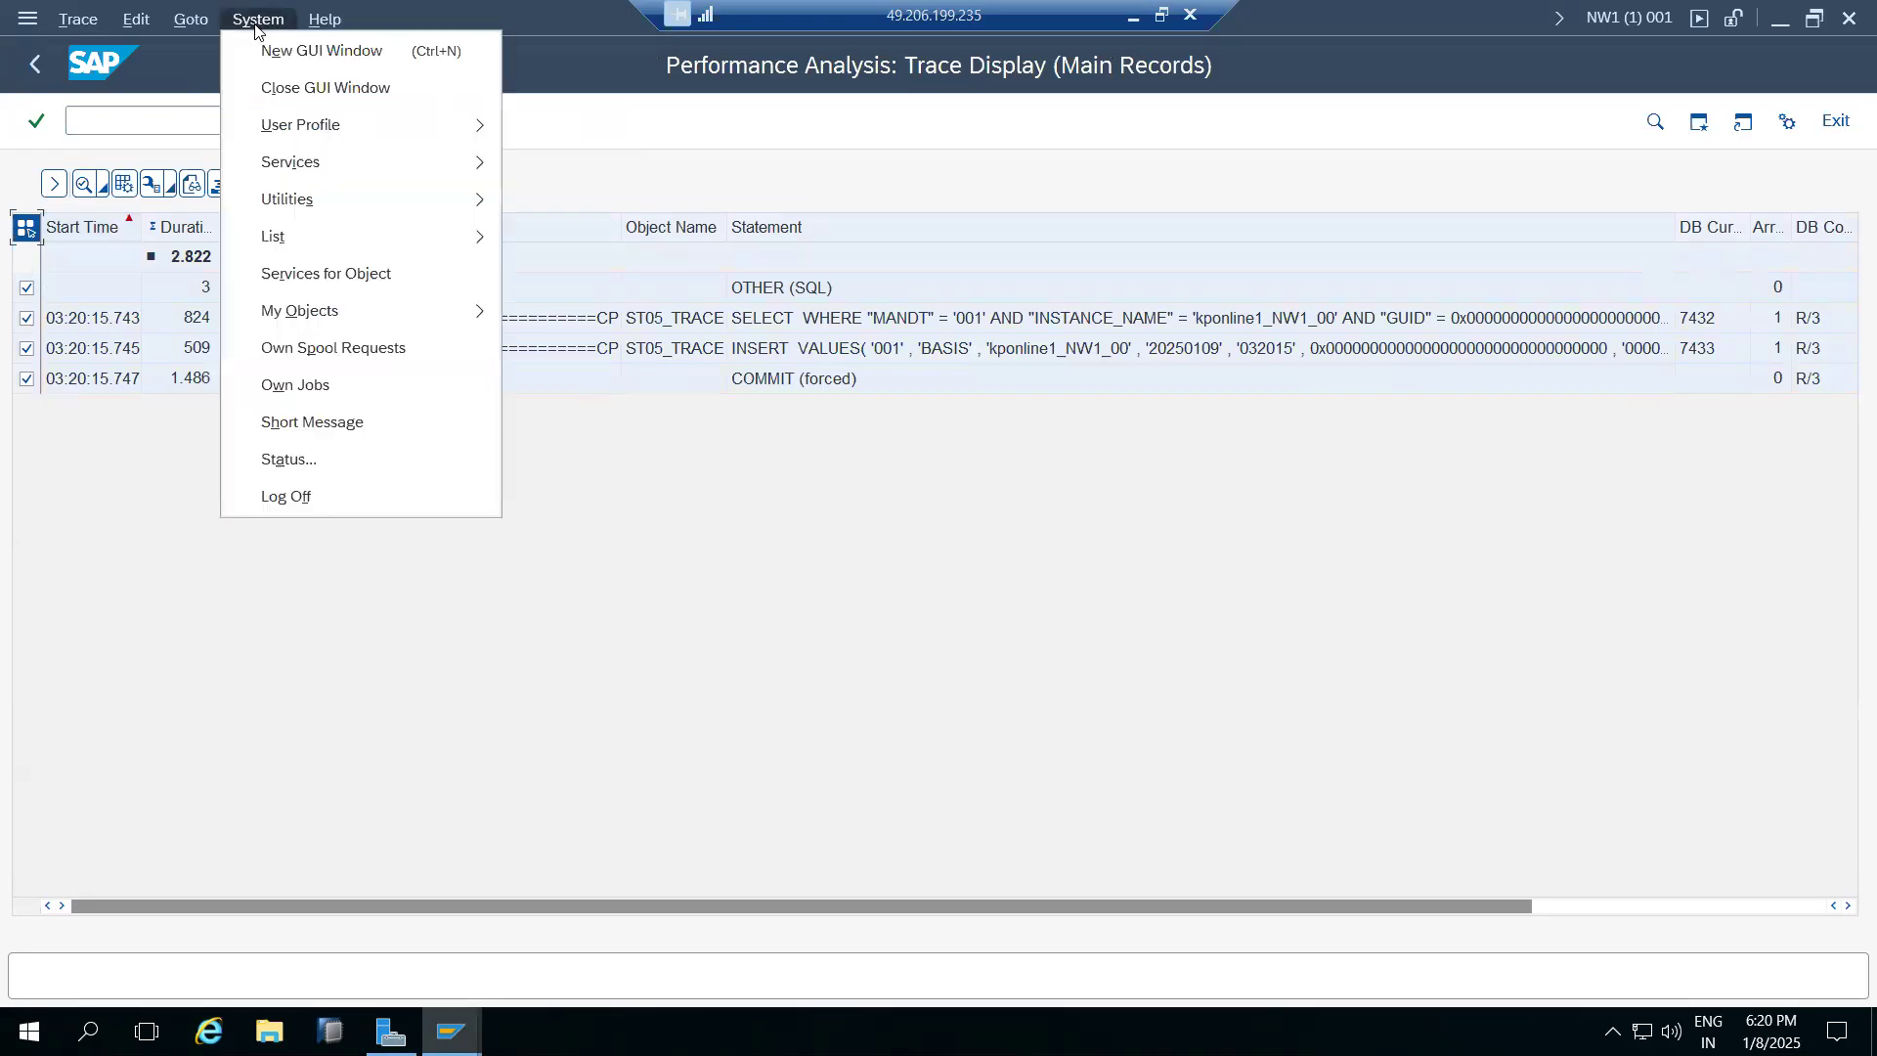
mouse_move(460, 234)
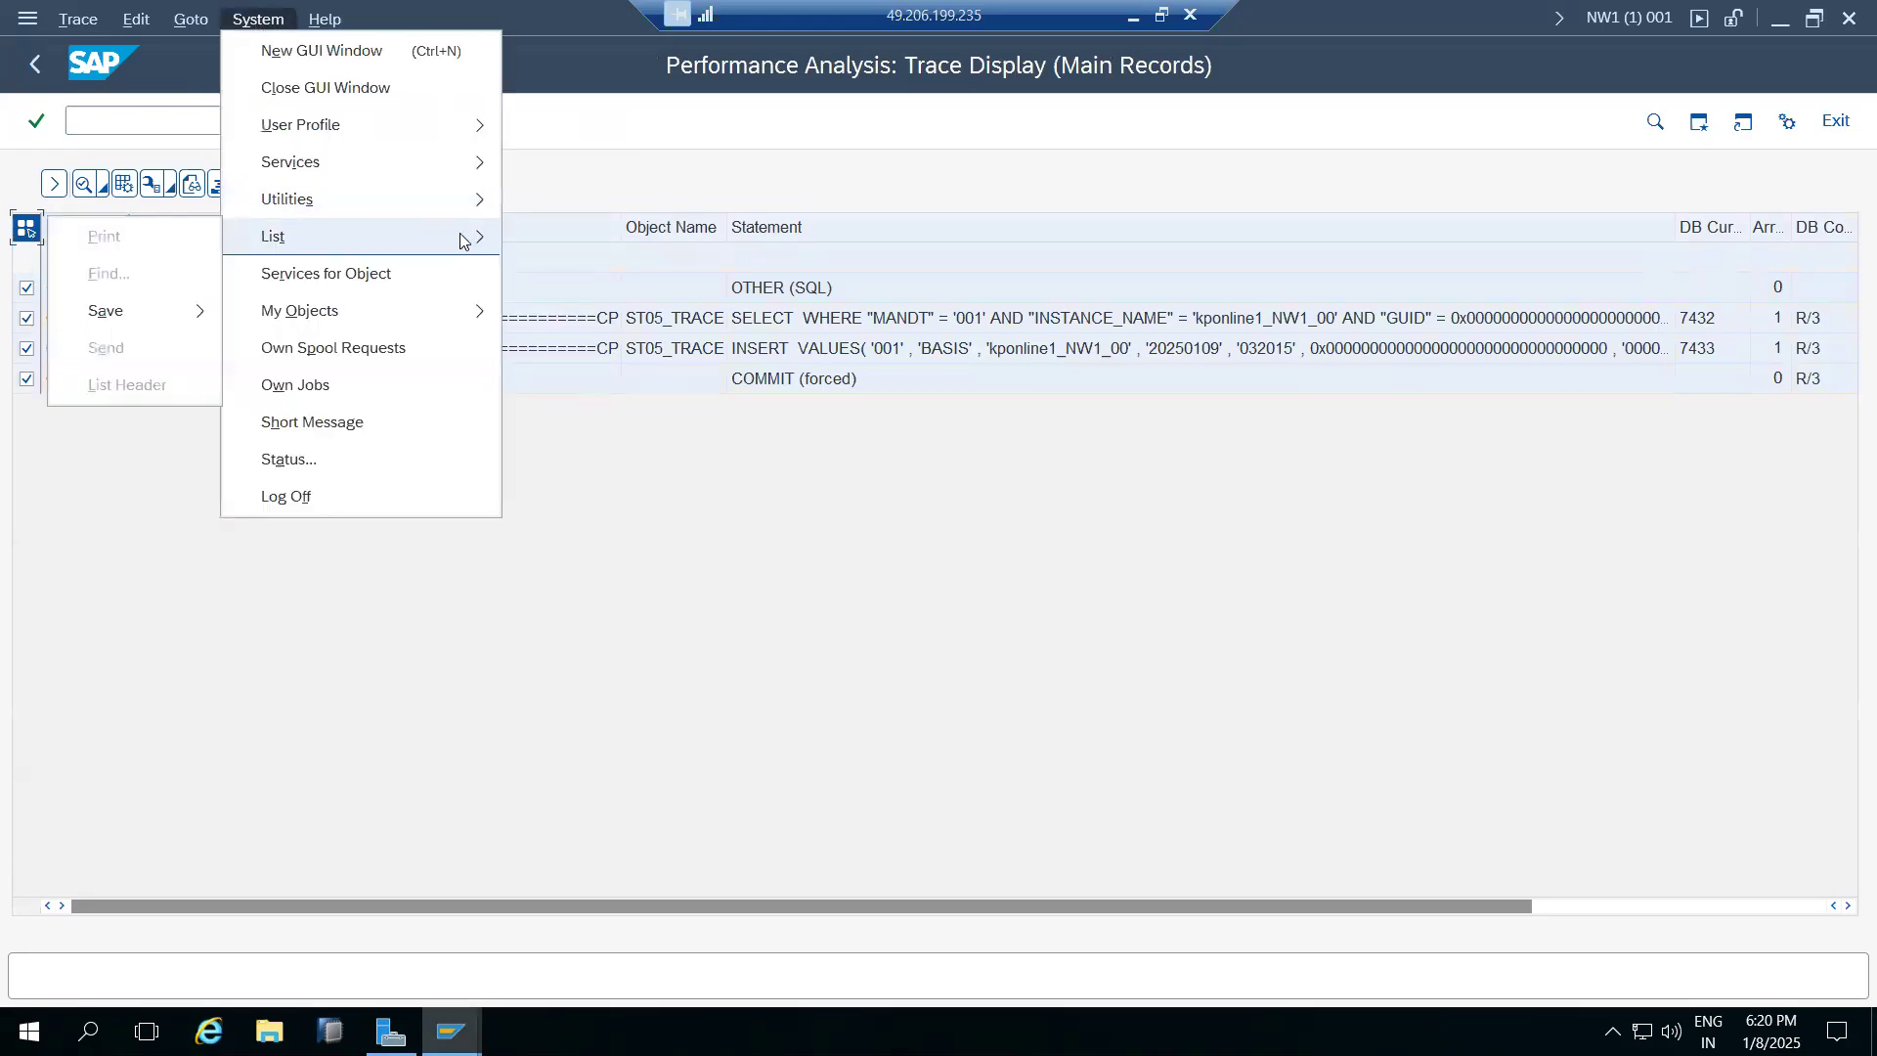
click(812, 662)
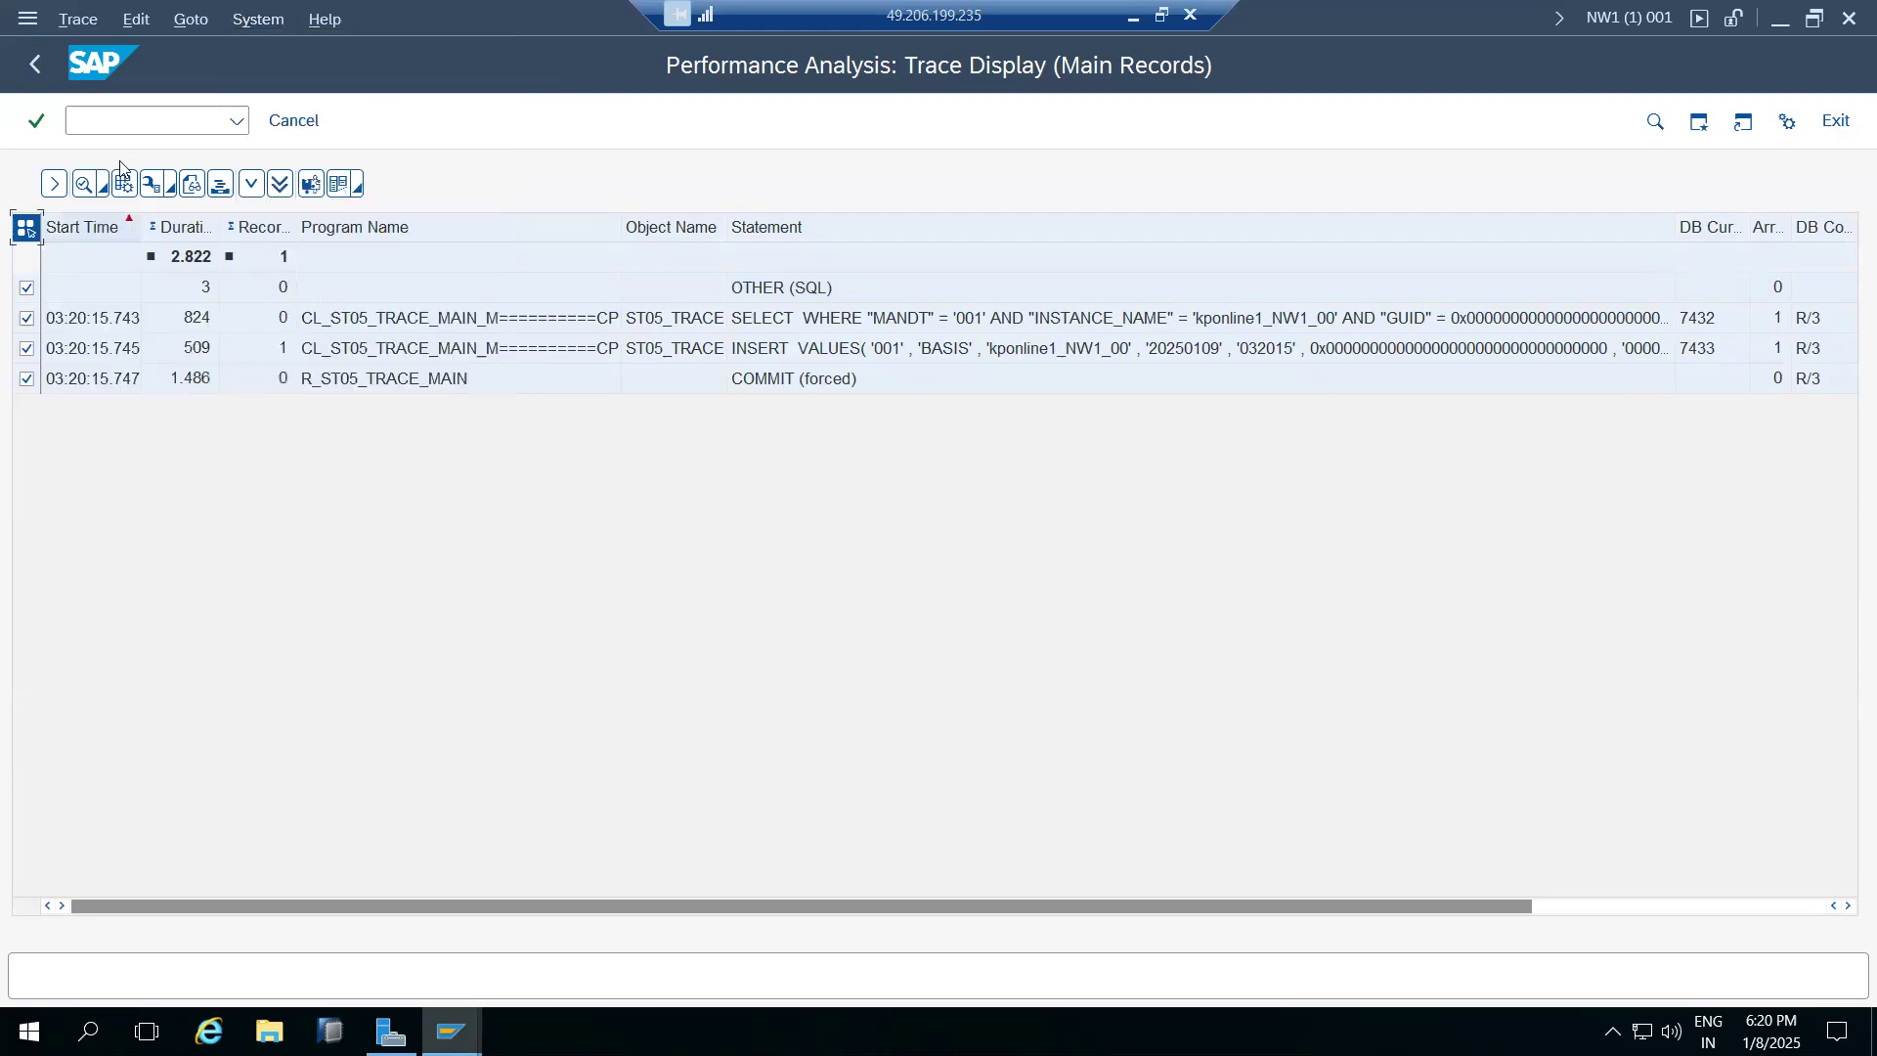
click(78, 19)
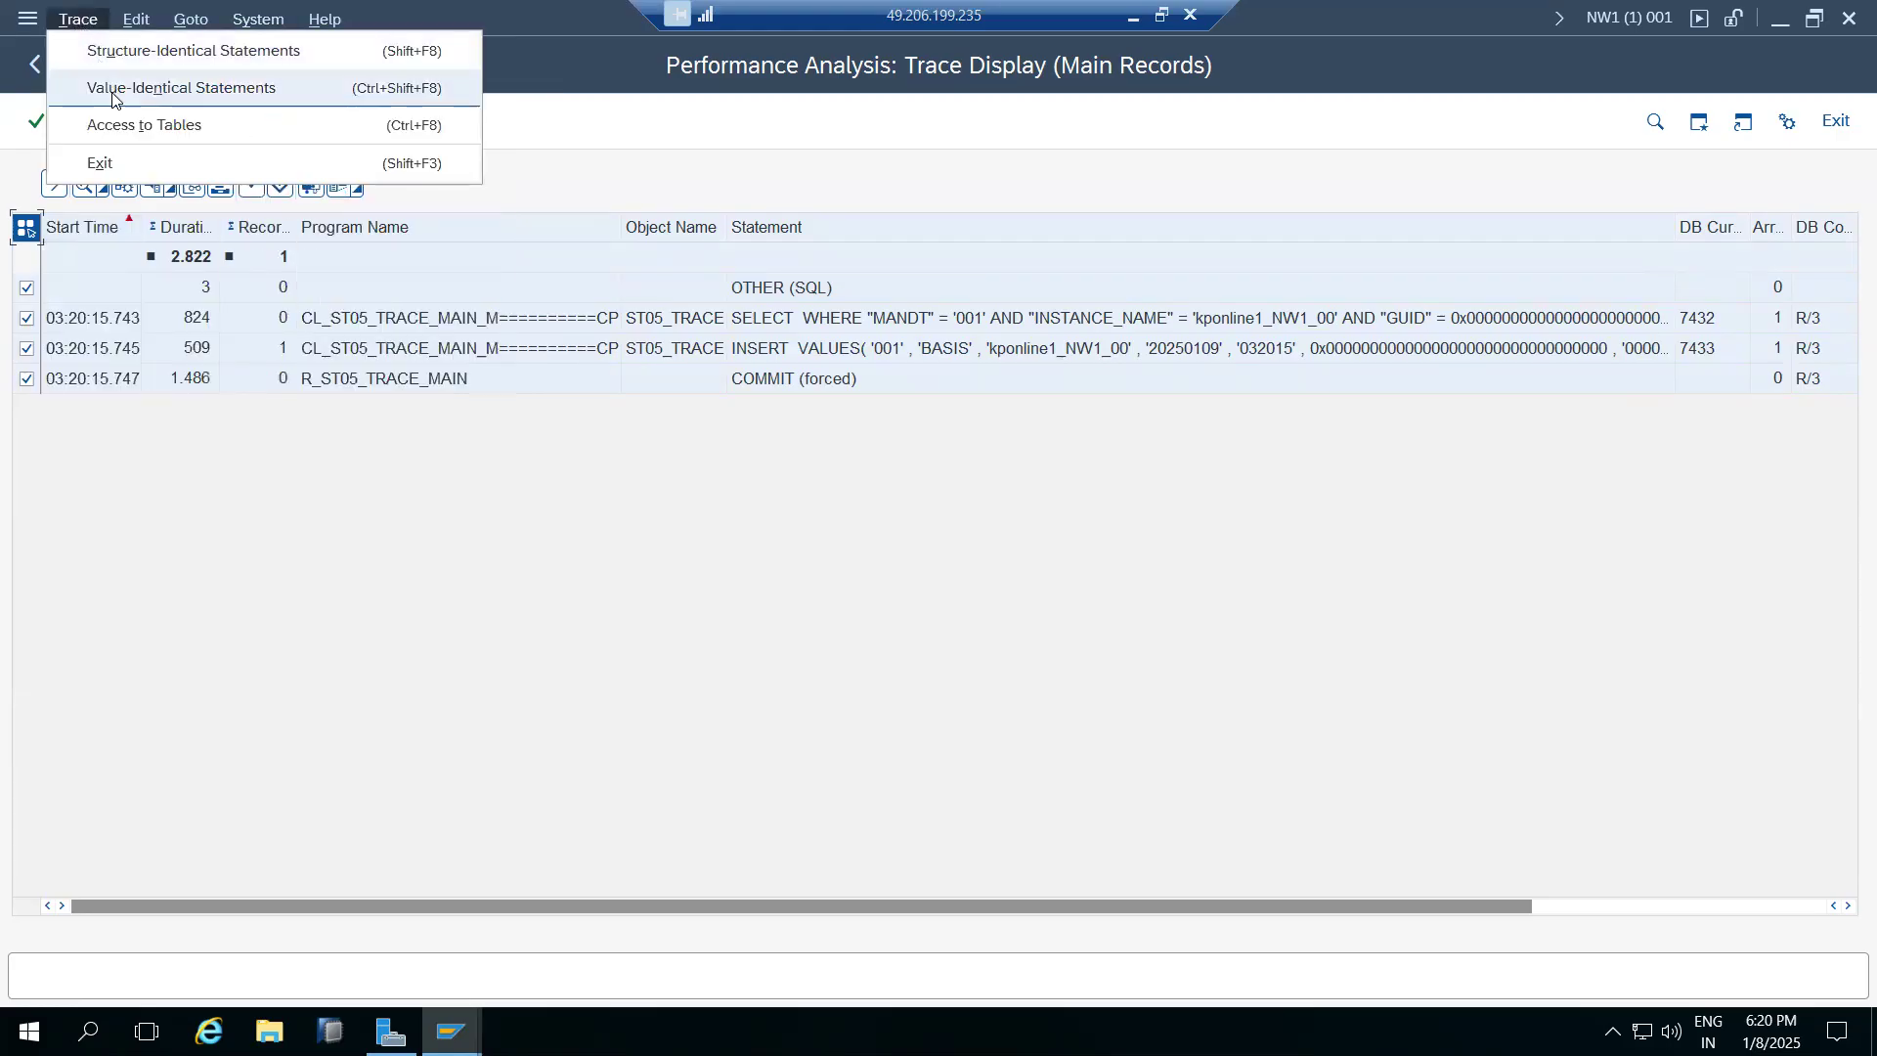
click(262, 508)
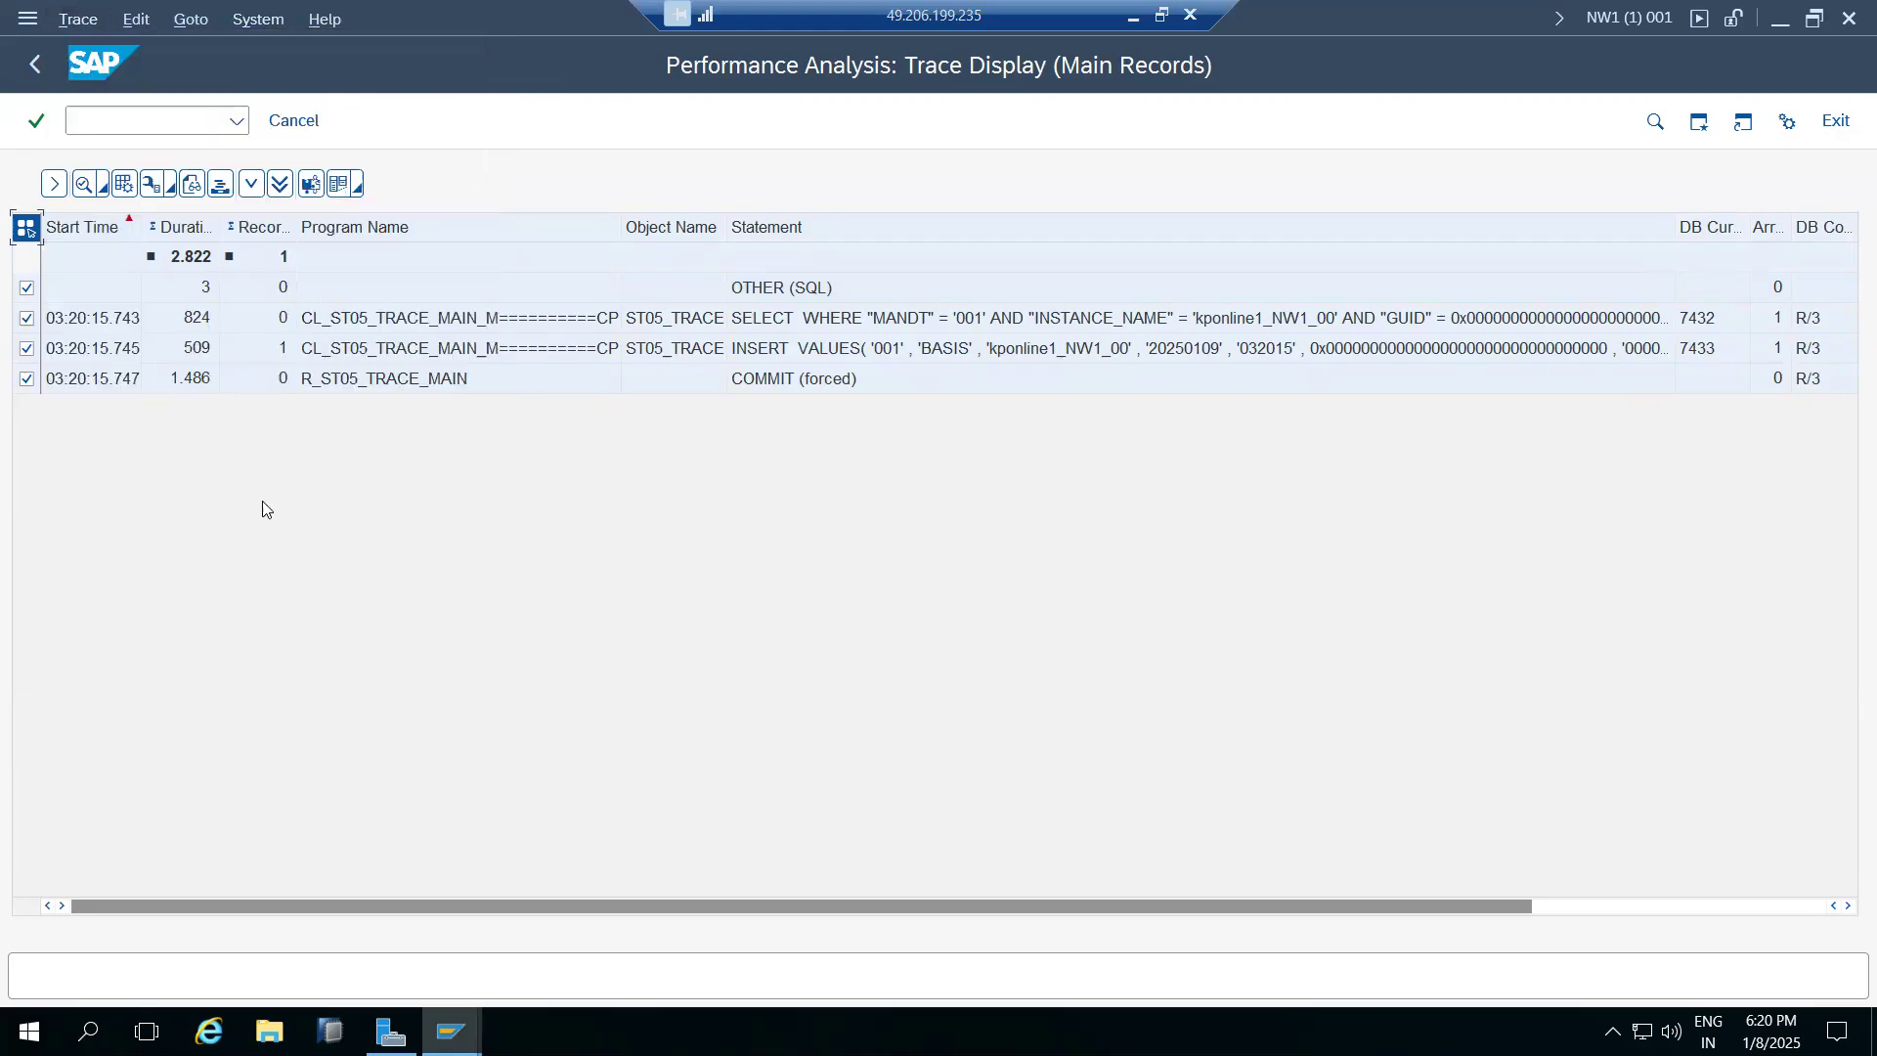
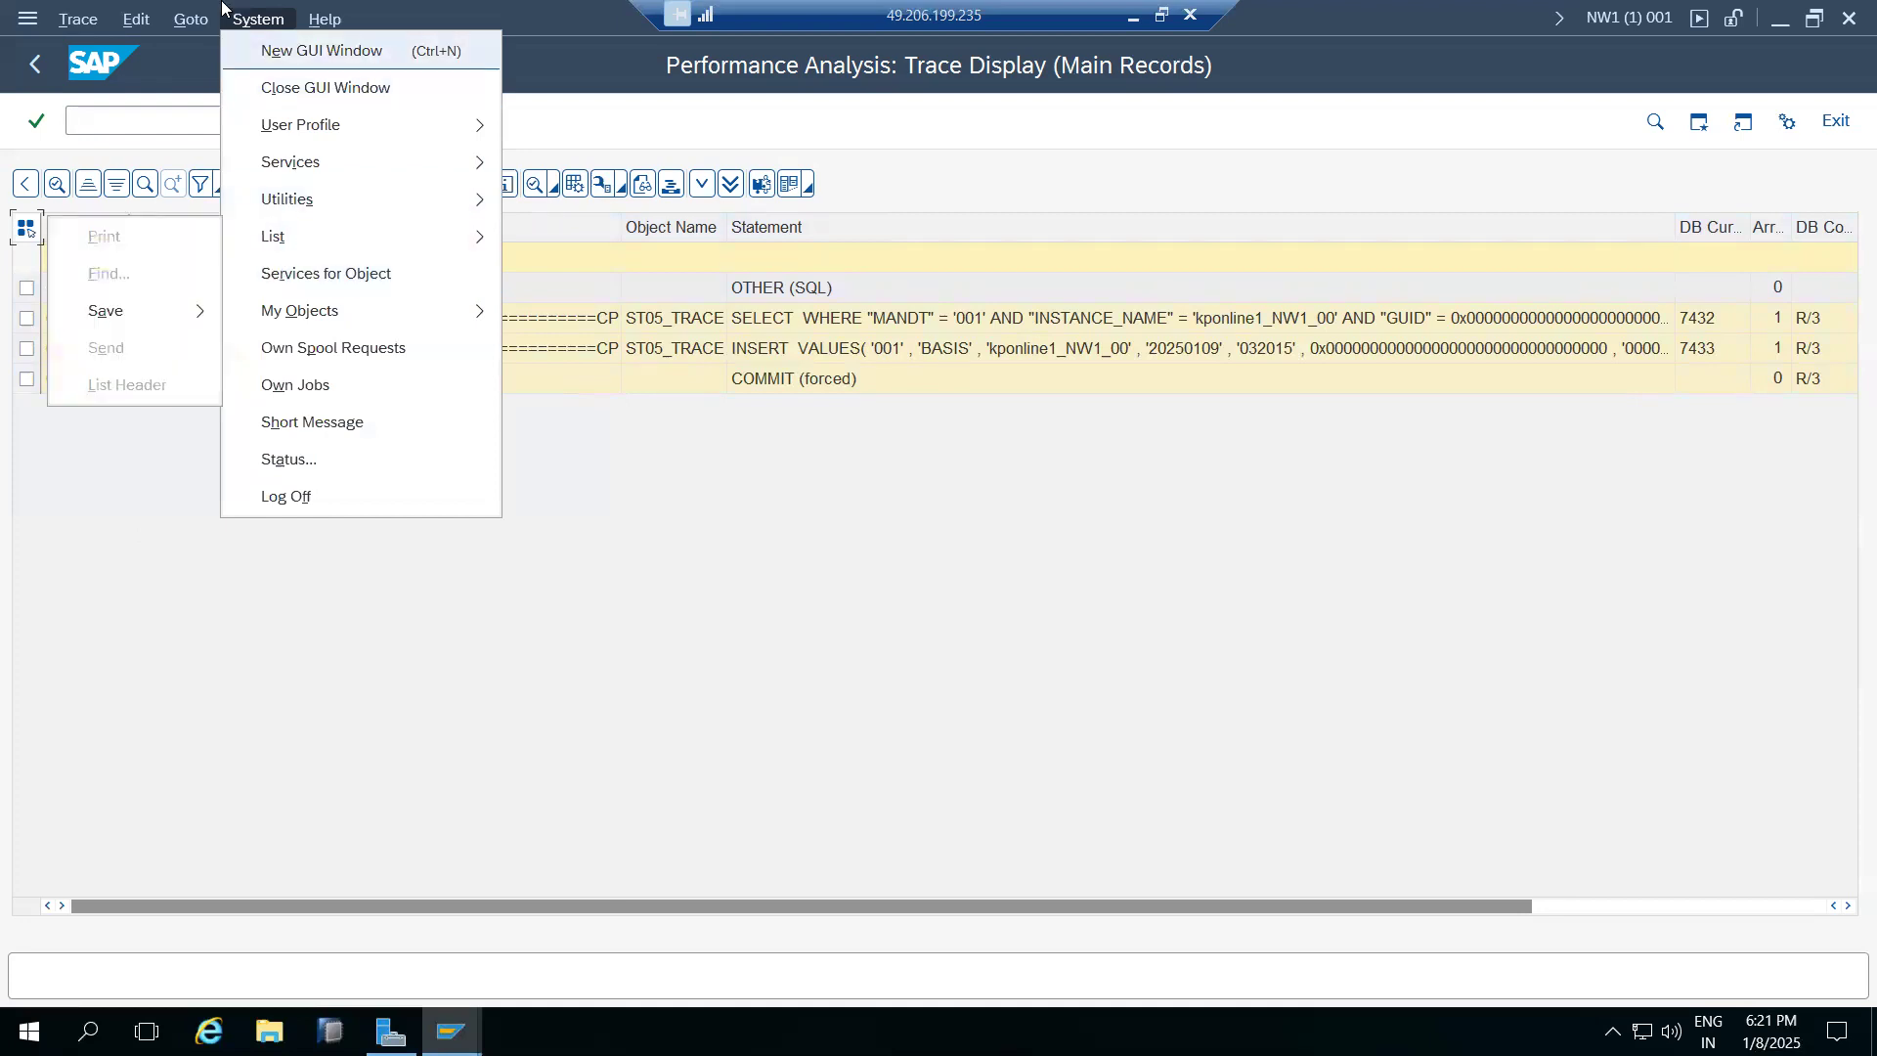
Browse the System menu and close it without choosing anything
click(241, 26)
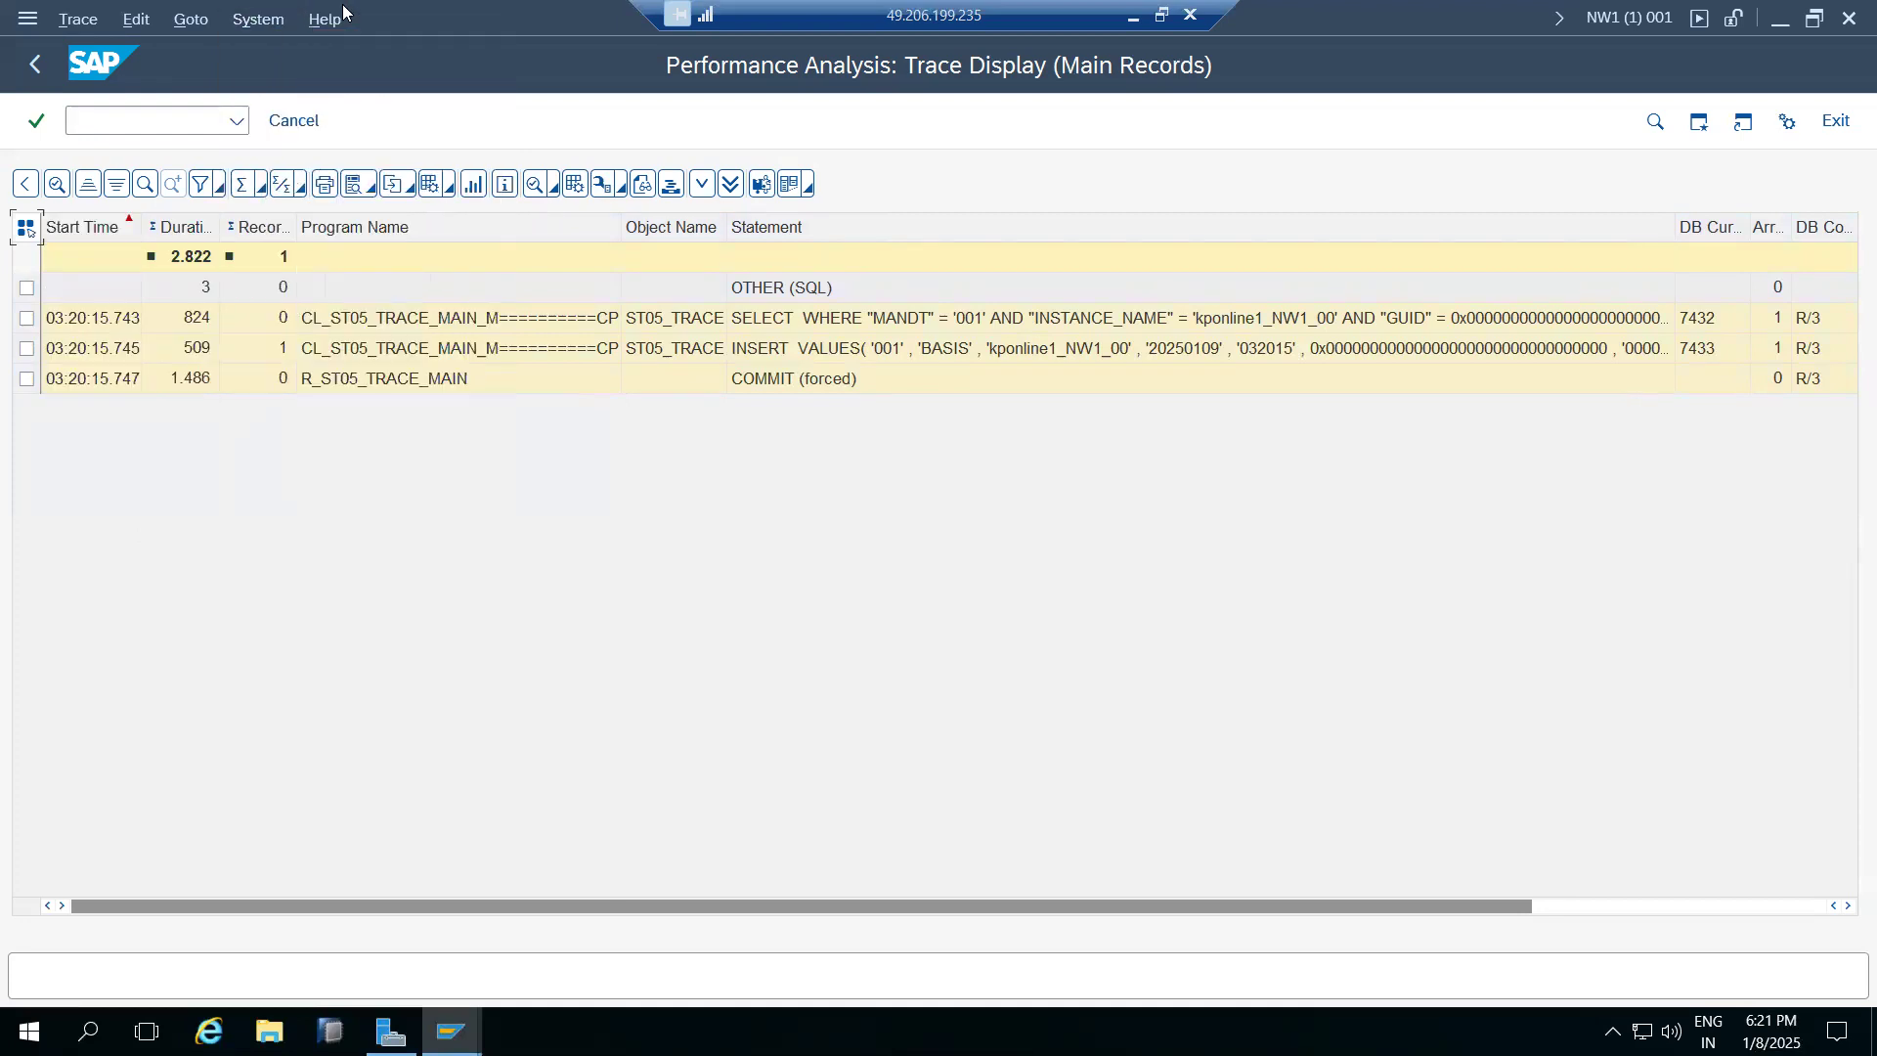
click(259, 20)
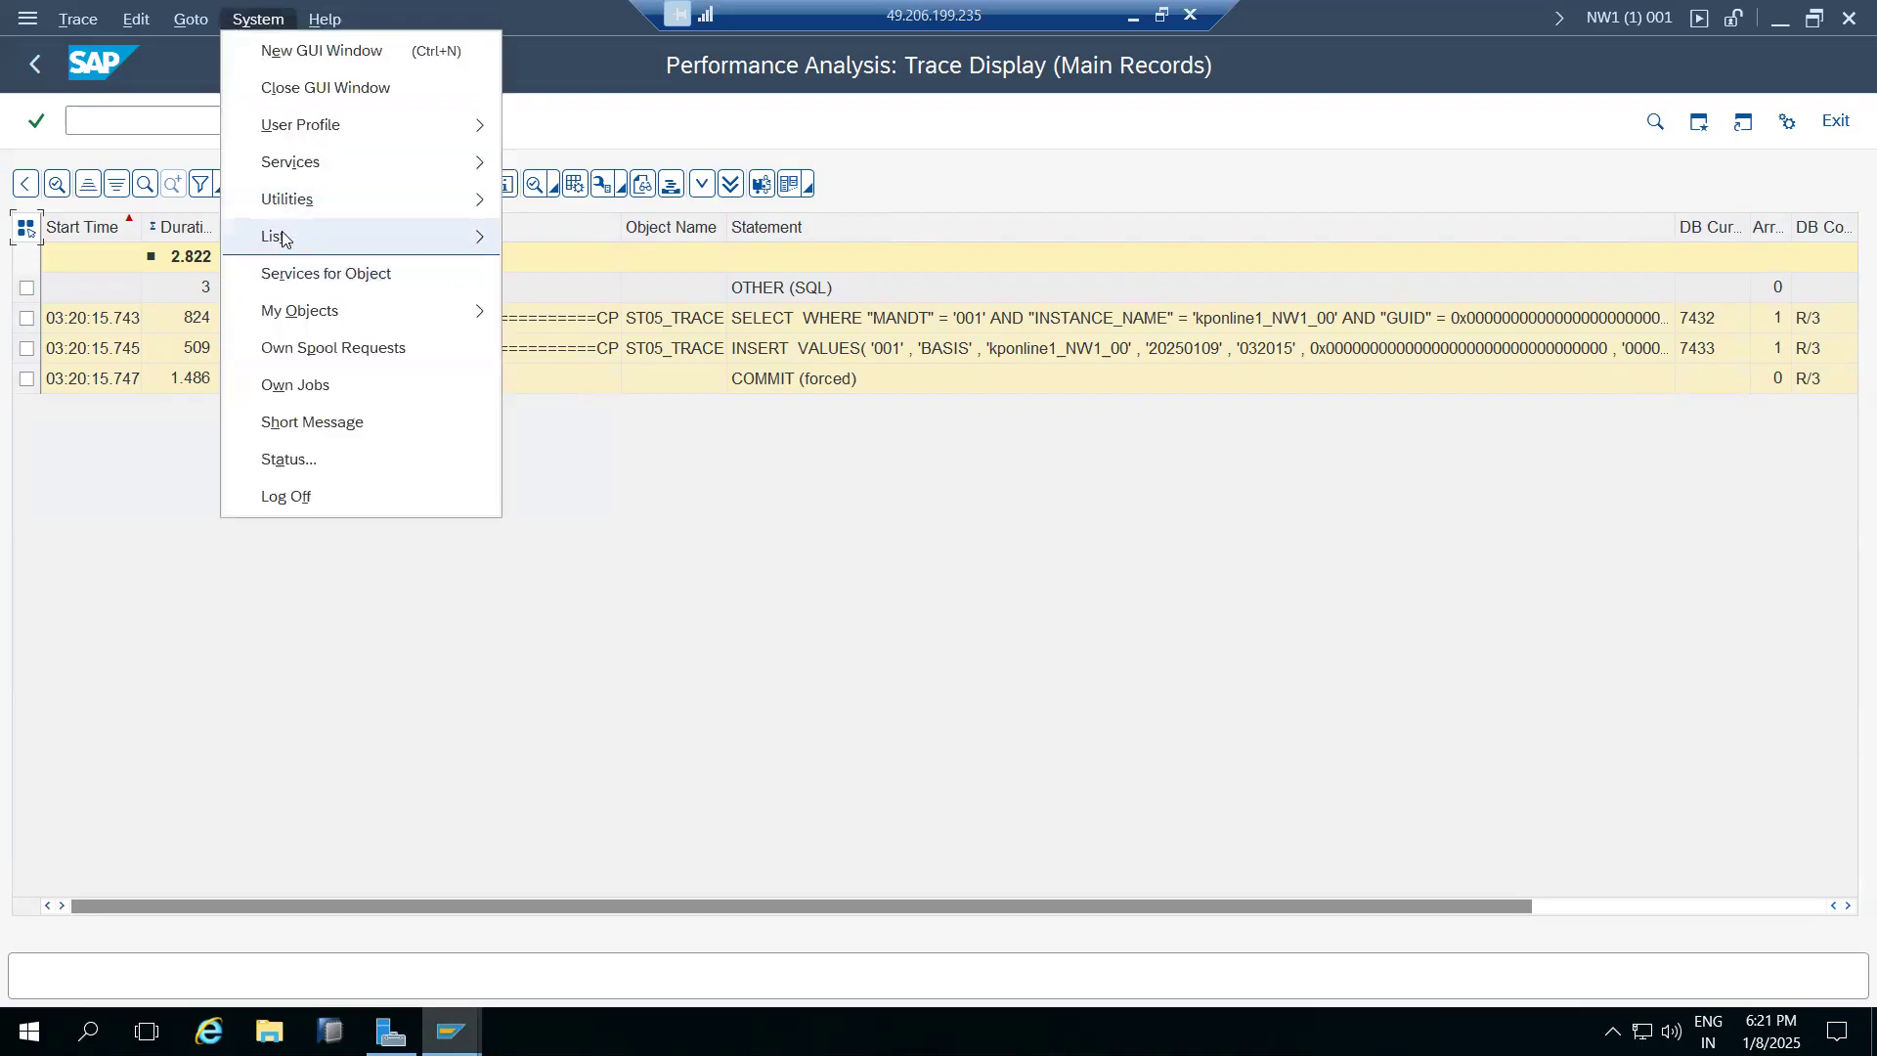
mouse_move(285, 239)
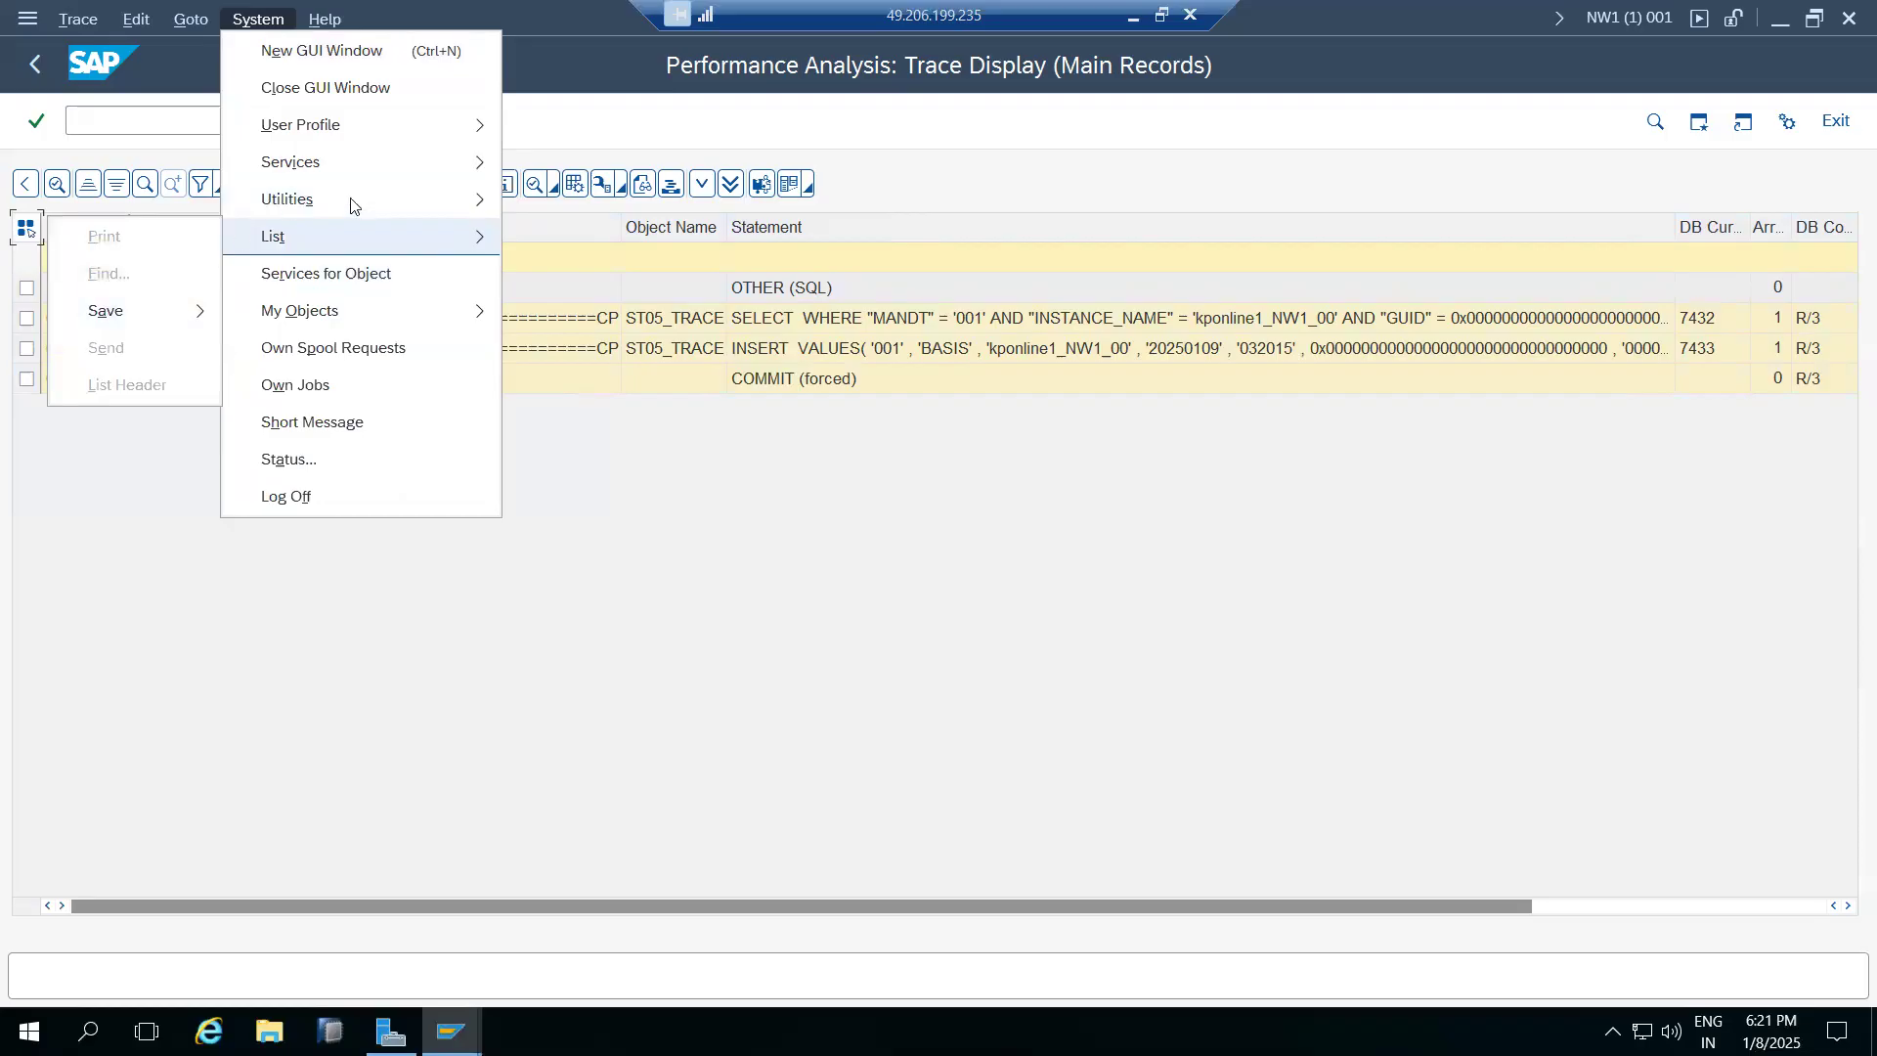
click(750, 544)
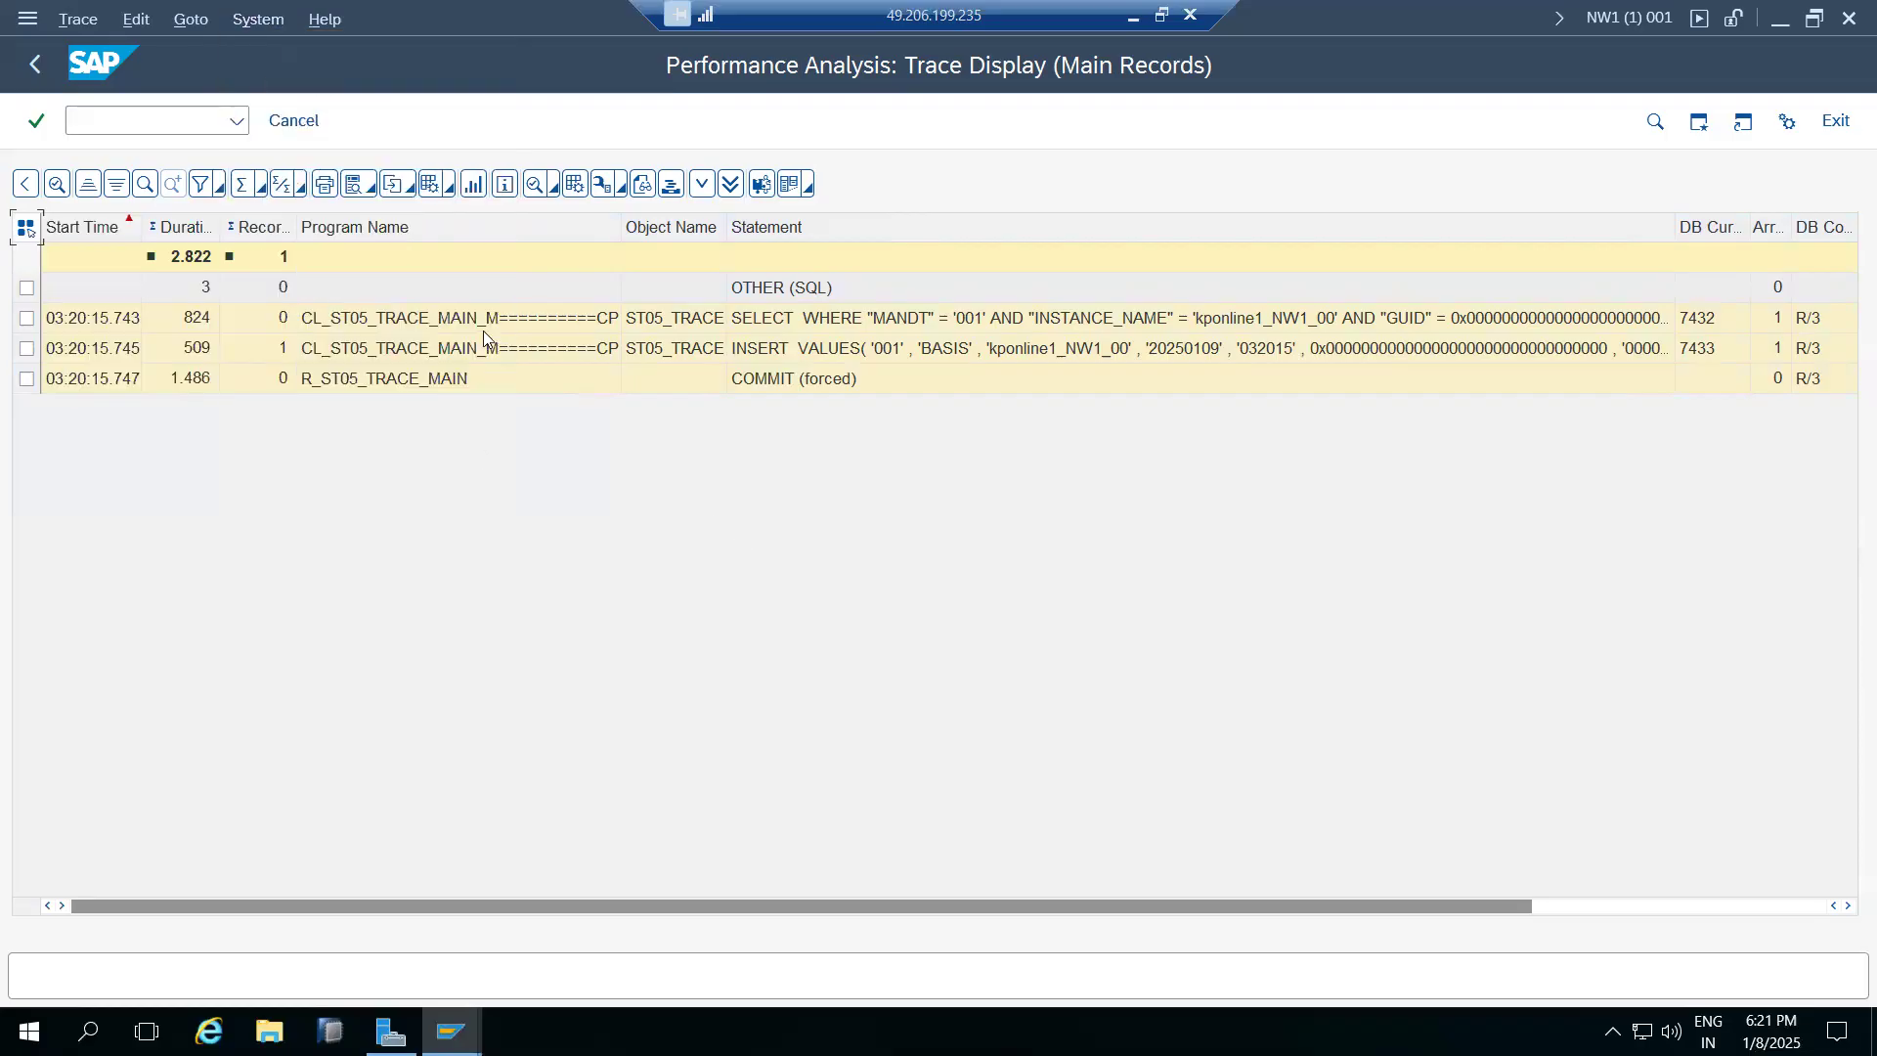
Back out of ST05 twice, then run transaction code se16n to reach the System Trace screen
click(35, 65)
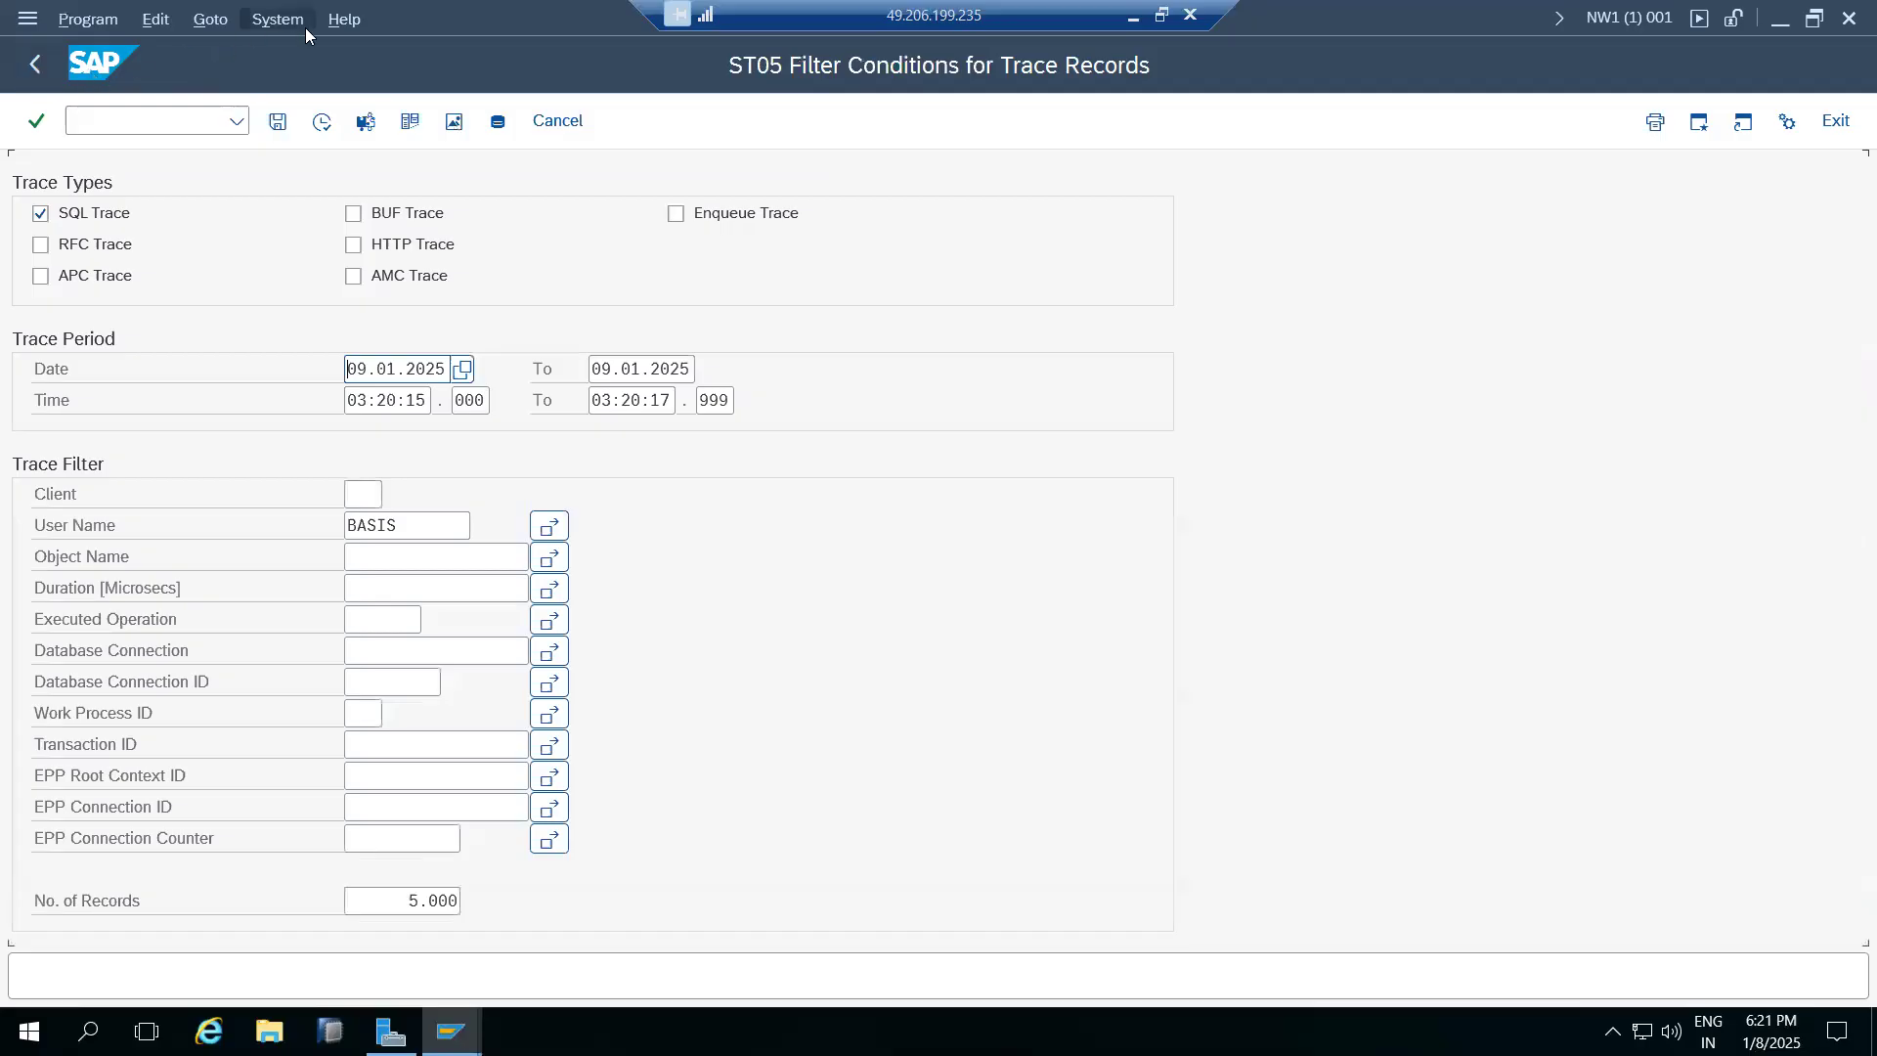
click(39, 59)
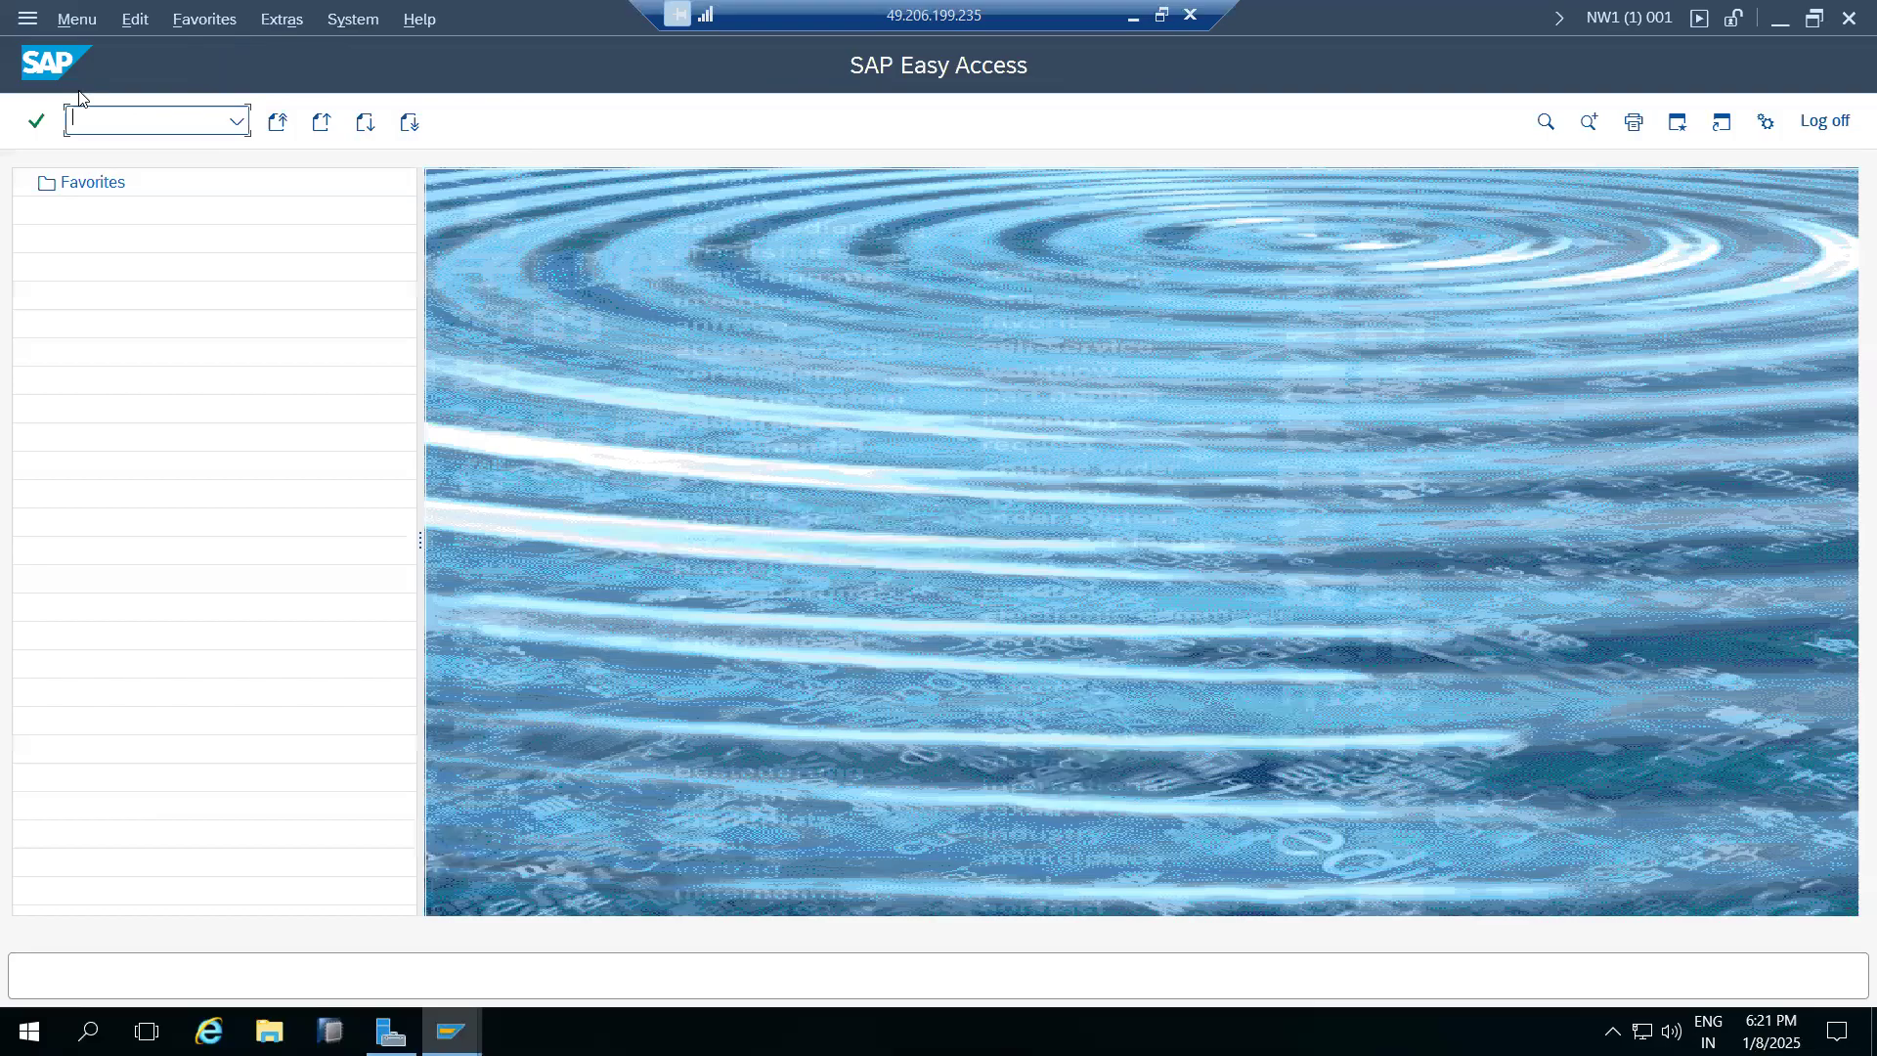
text(se16n)
key(Return)
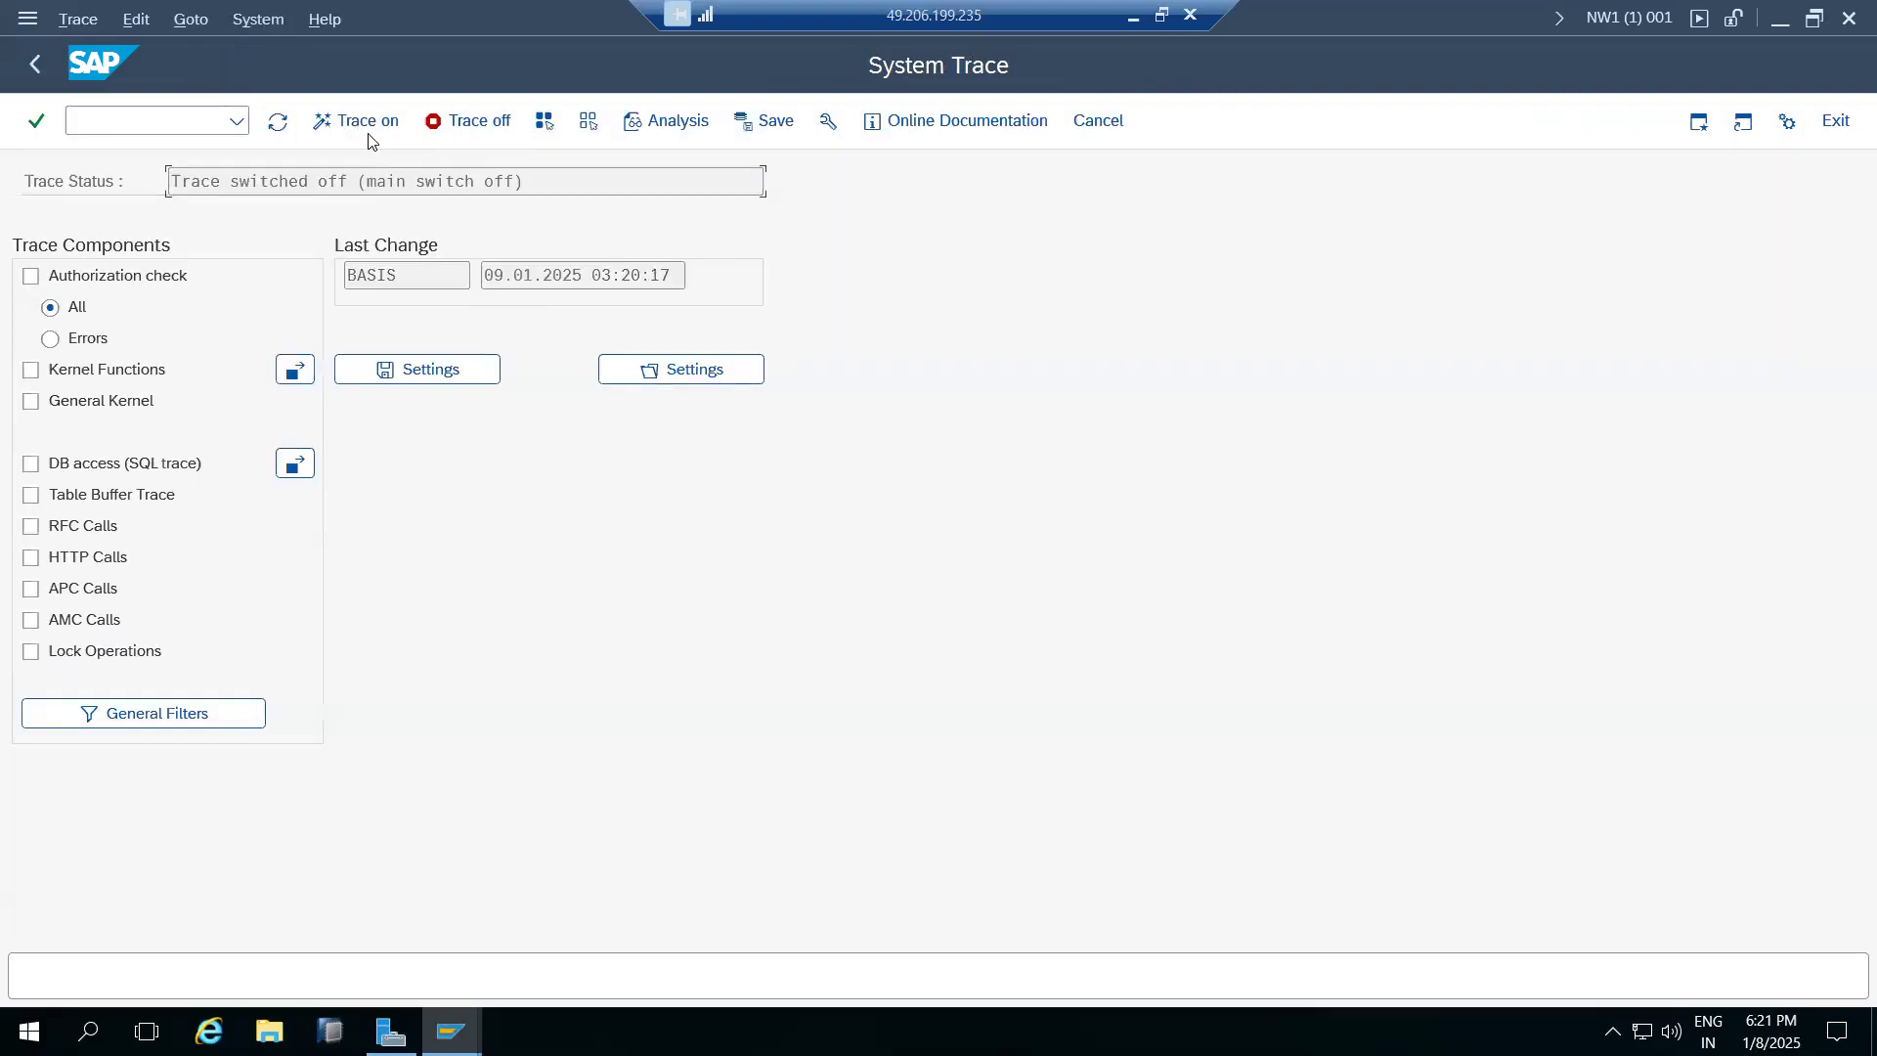
Run the system trace analysis and dismiss the no-records-found message
click(651, 132)
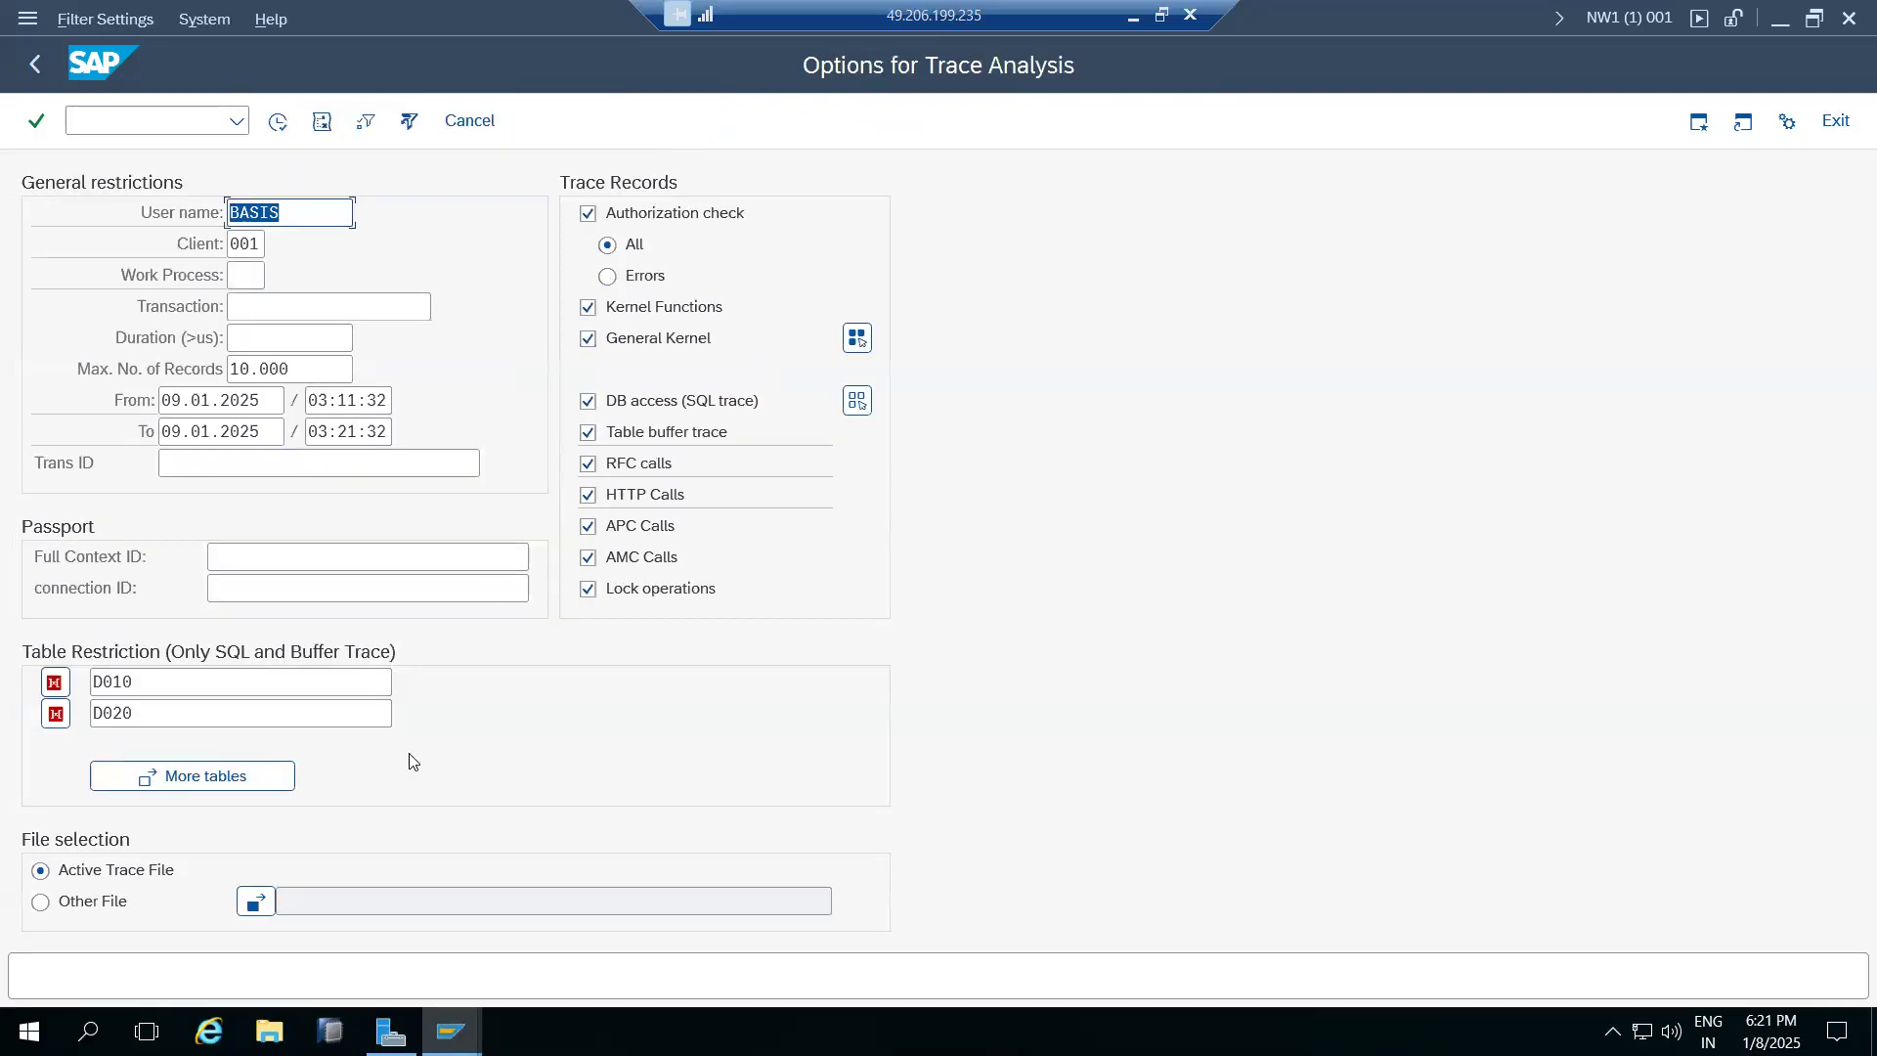
click(278, 125)
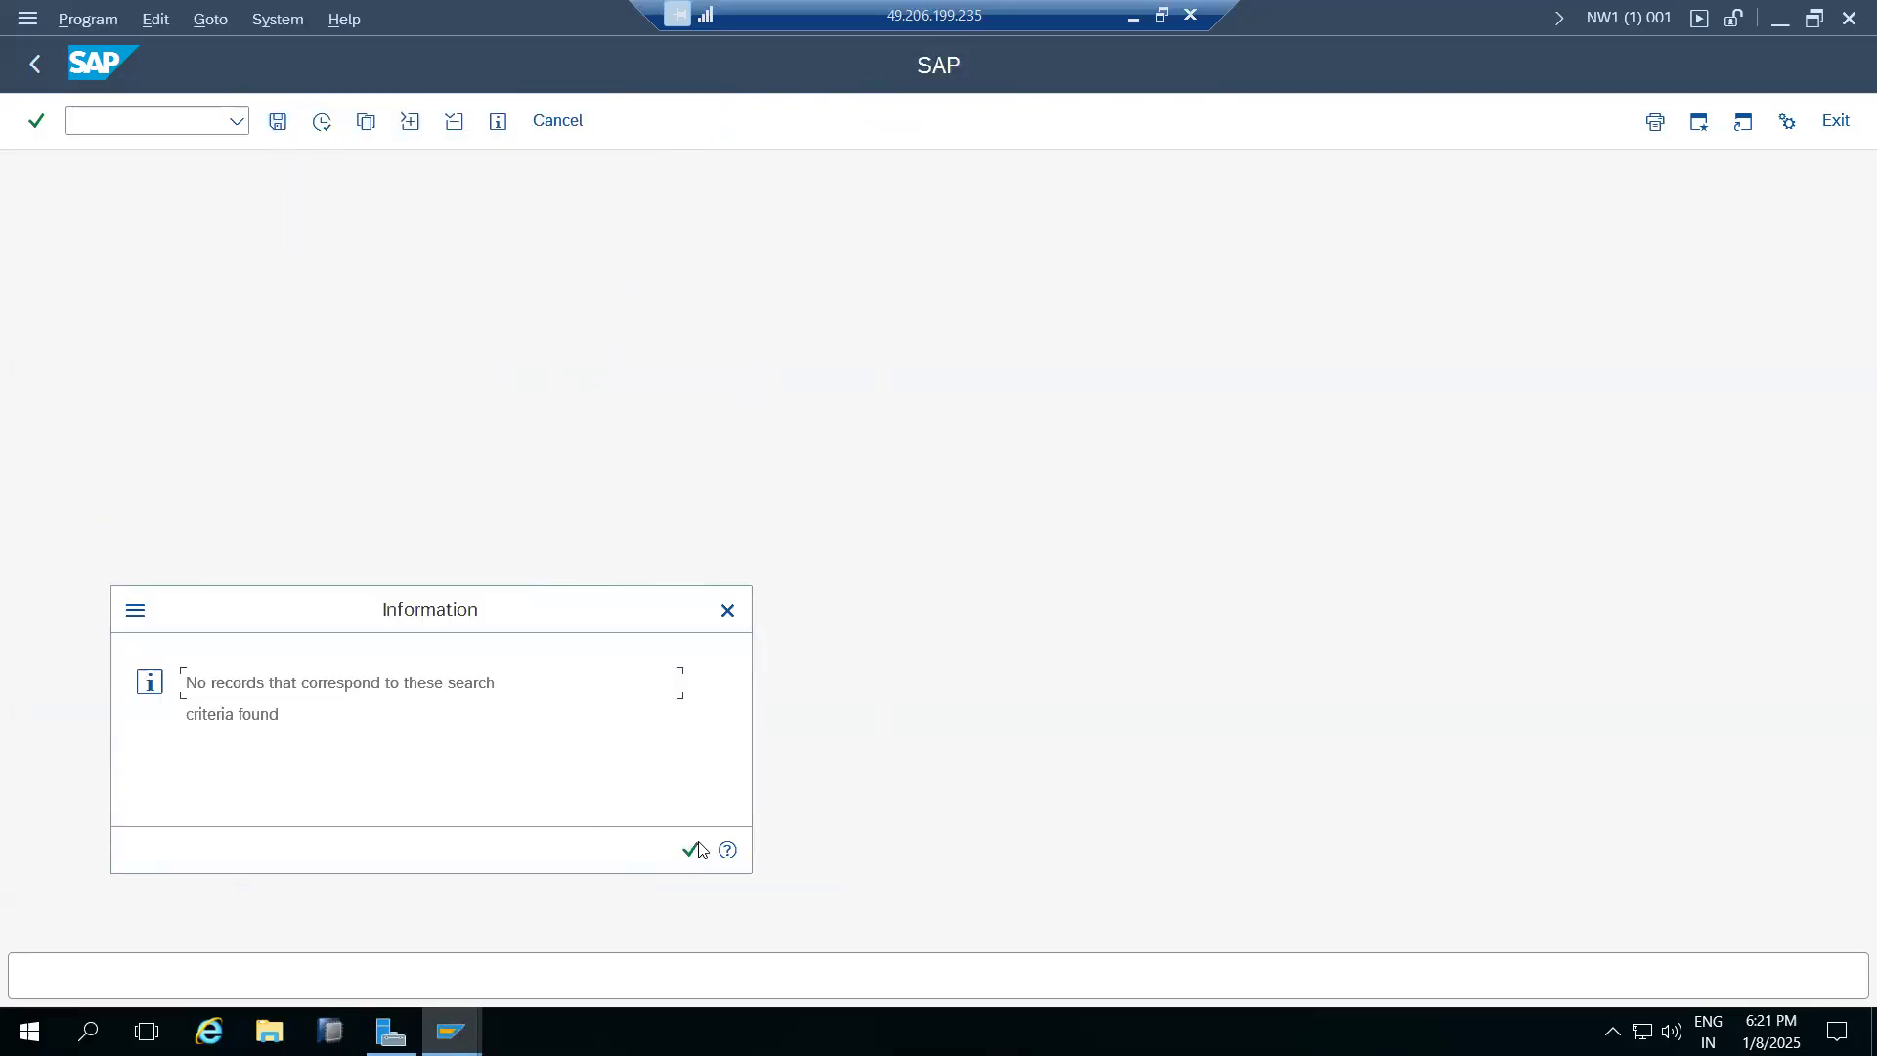
click(696, 850)
Browse the System menu, then go back twice to SAP Easy Access
click(206, 19)
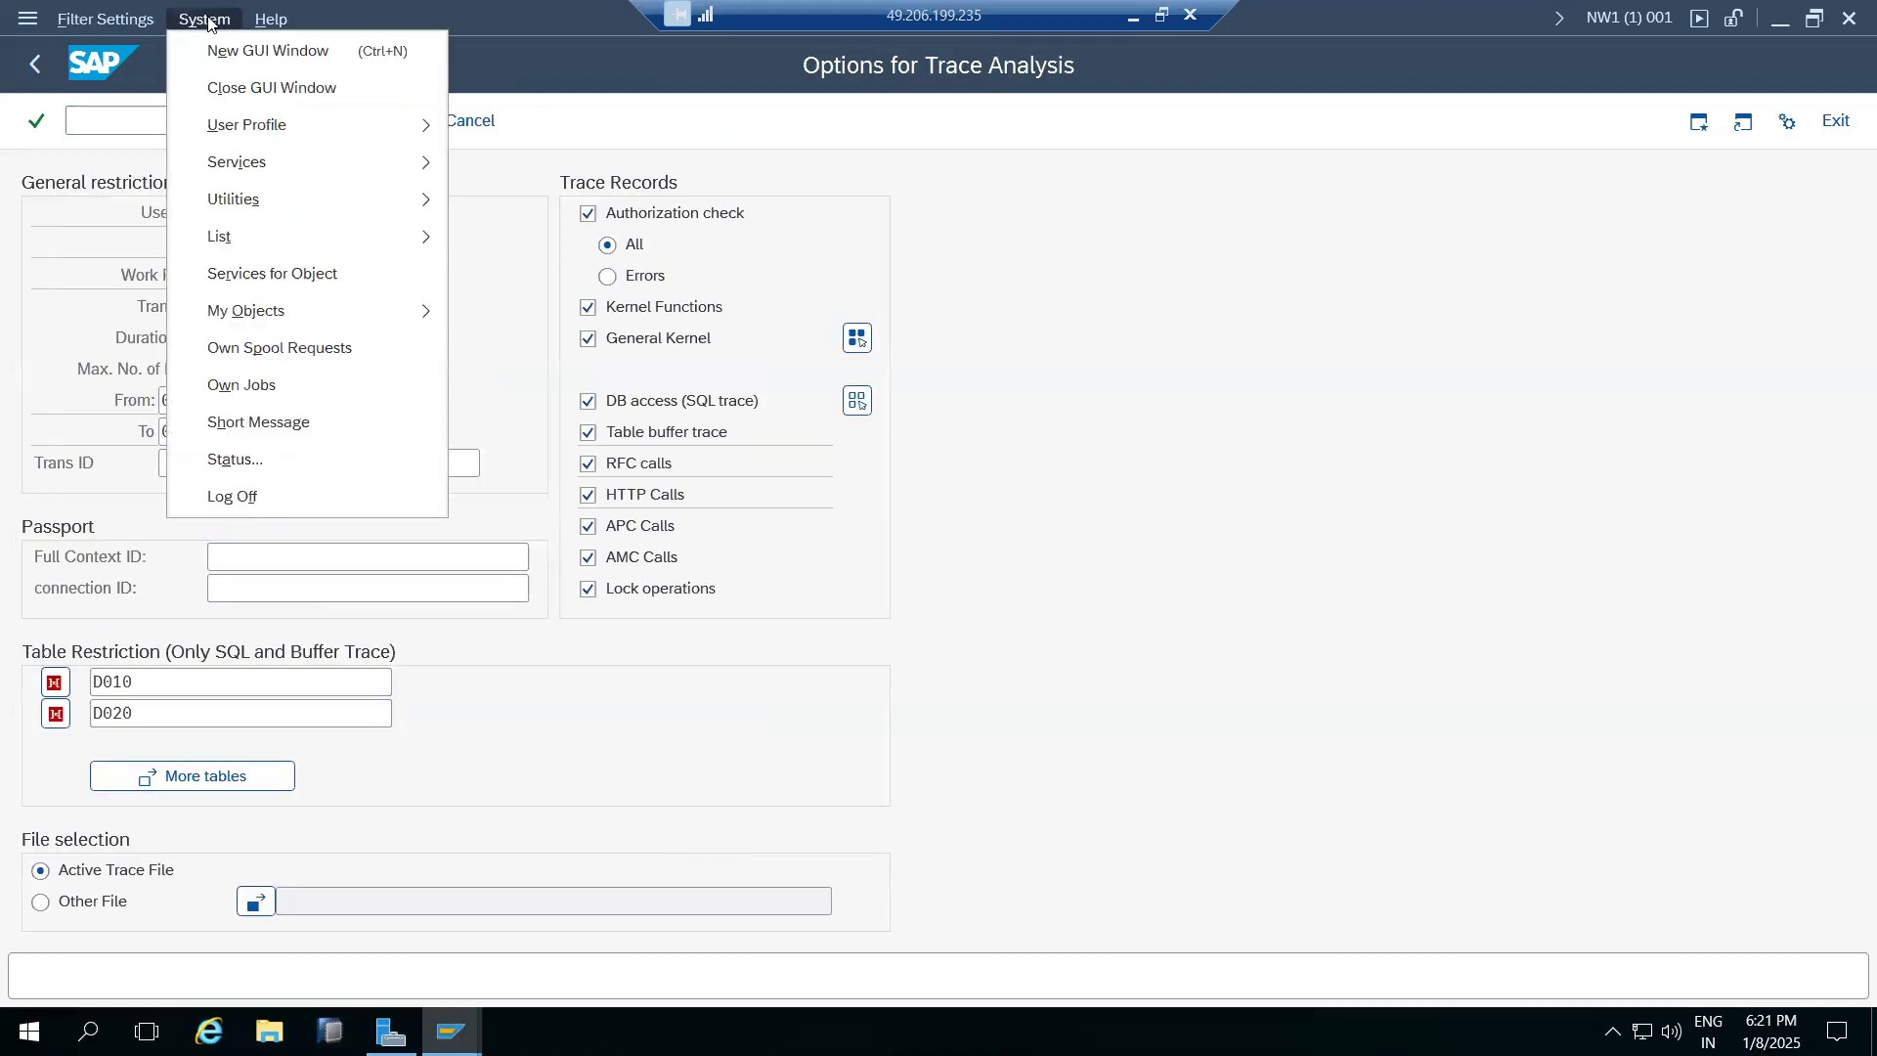
click(380, 7)
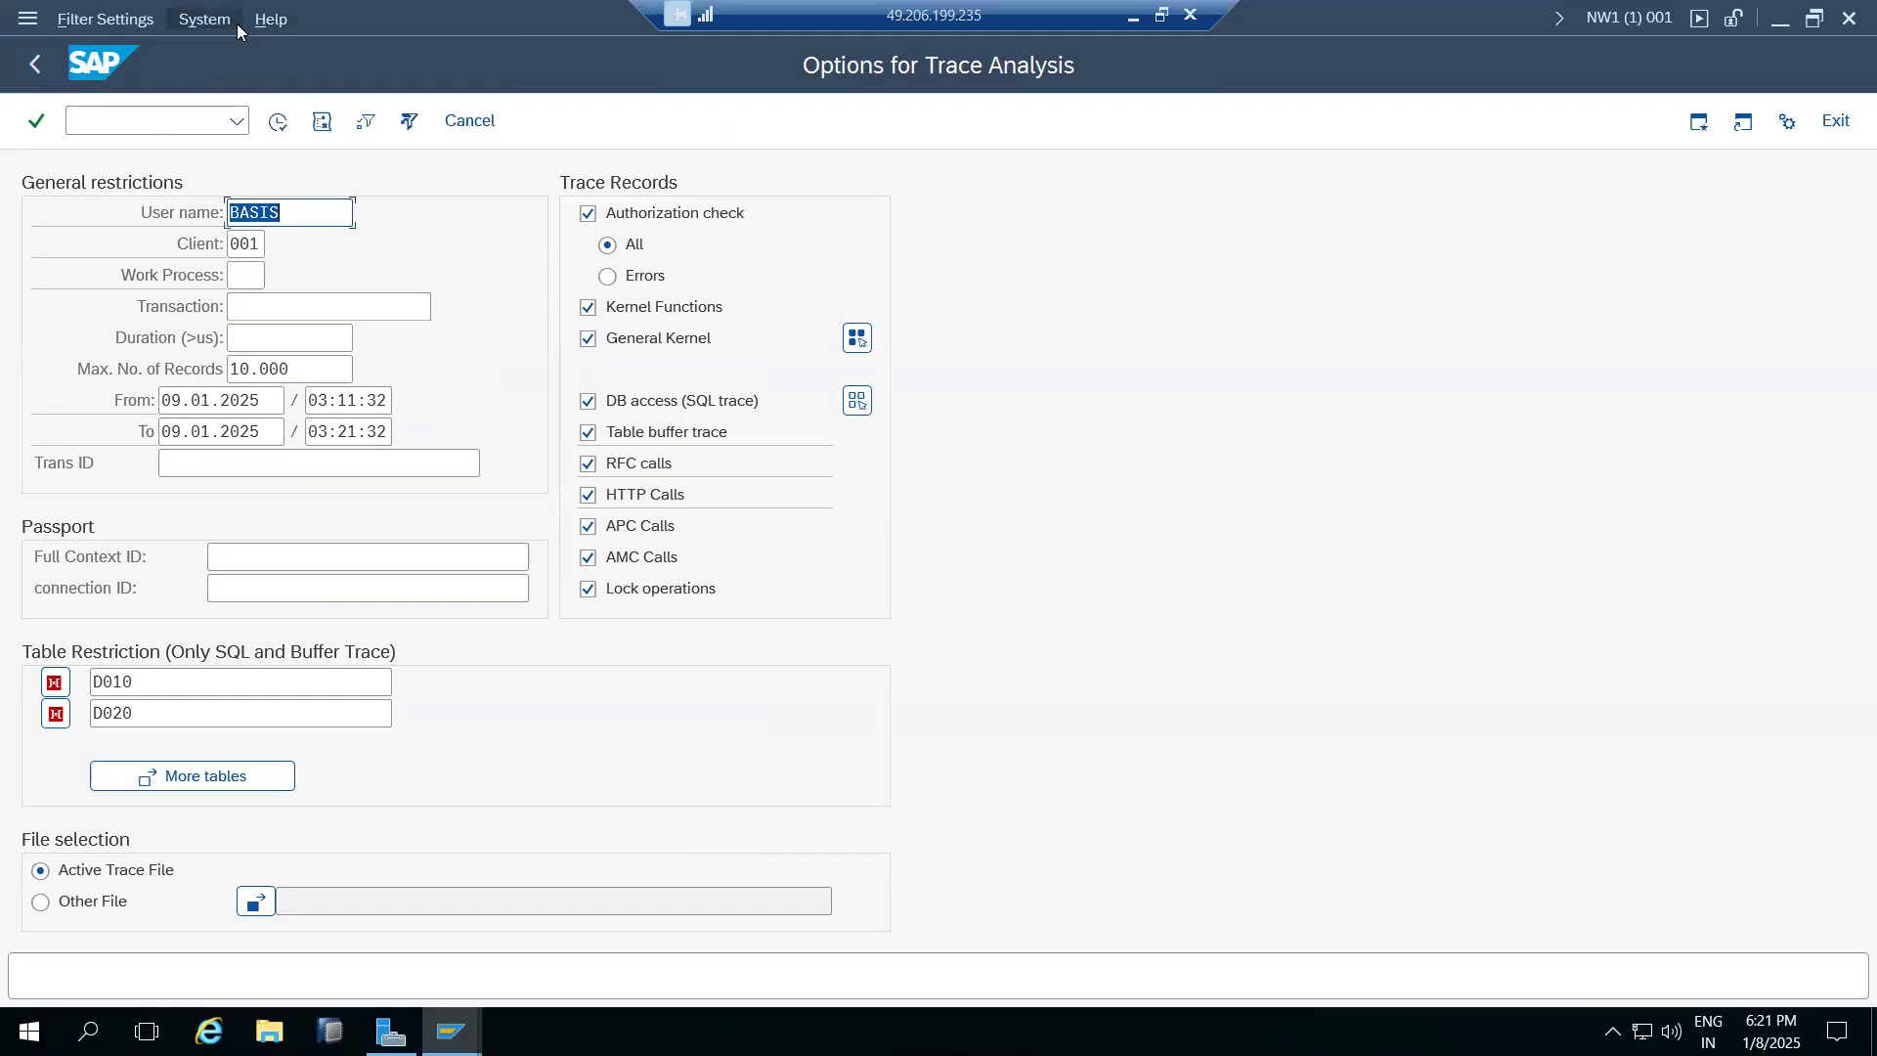
click(198, 27)
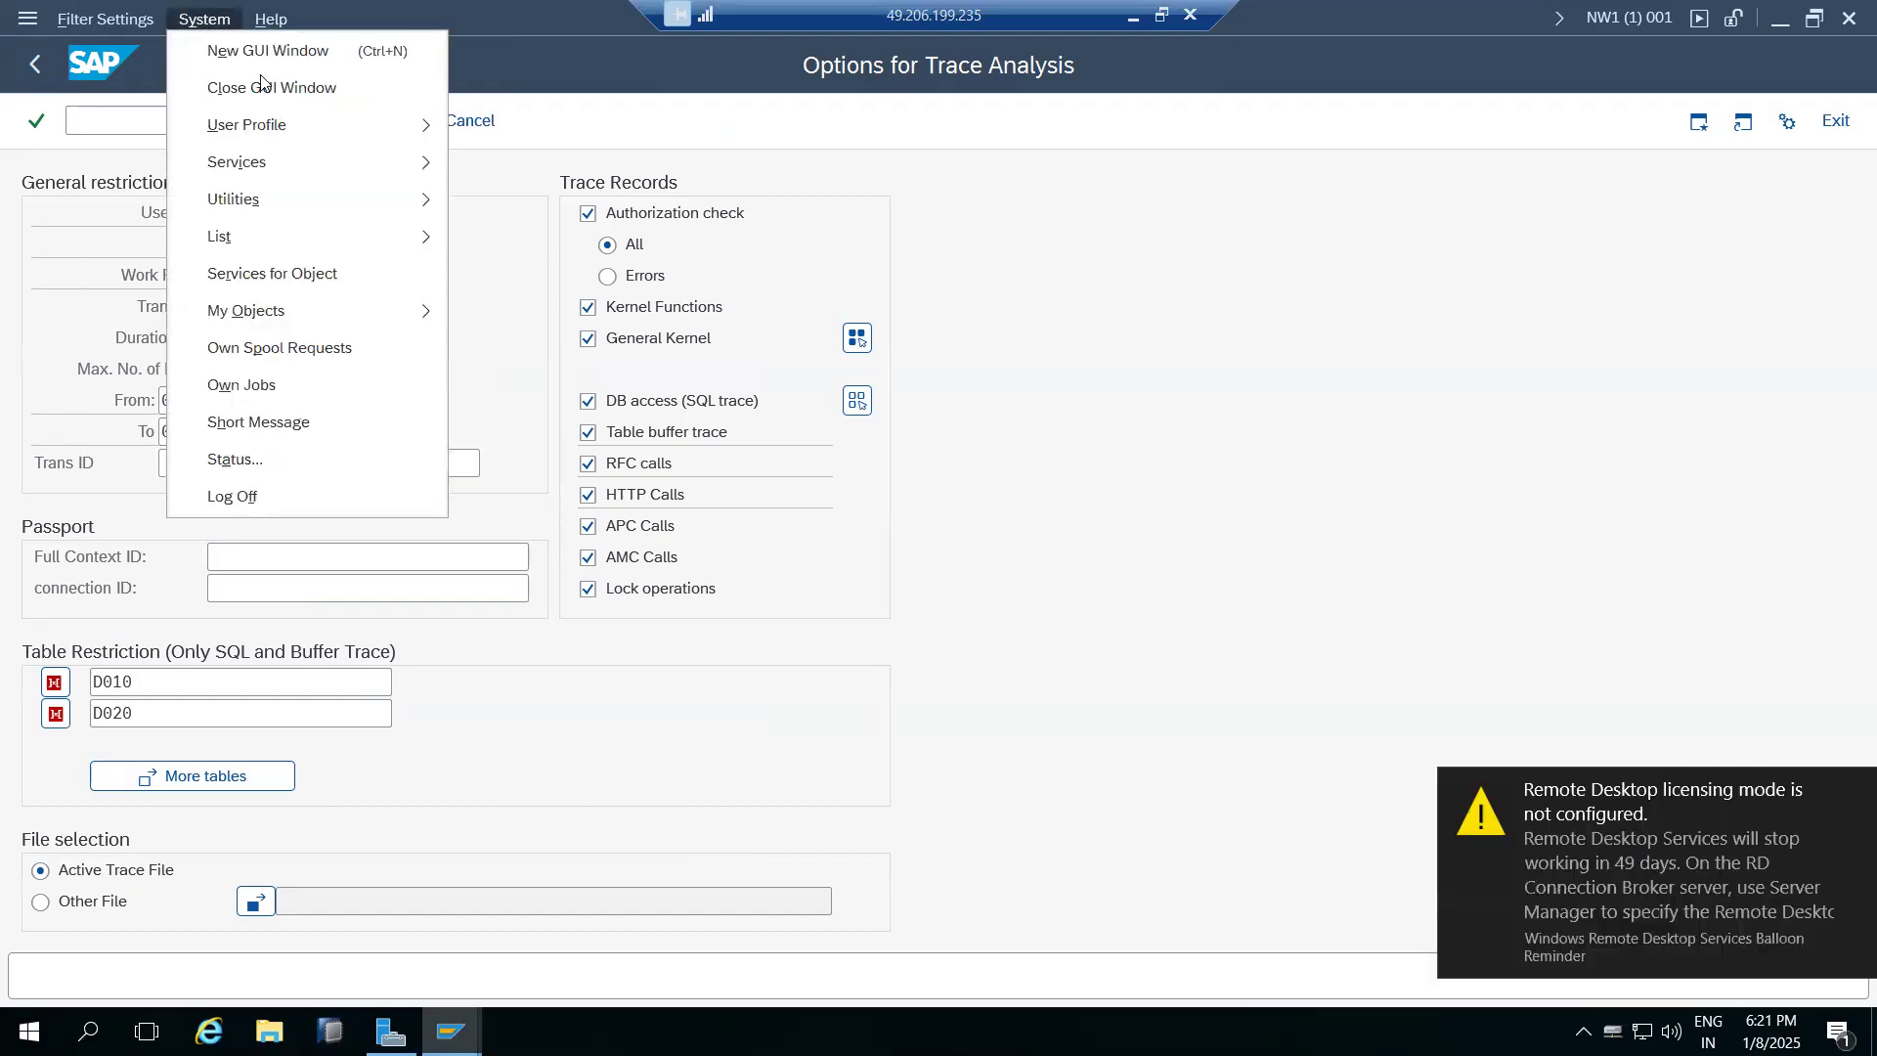
click(1136, 671)
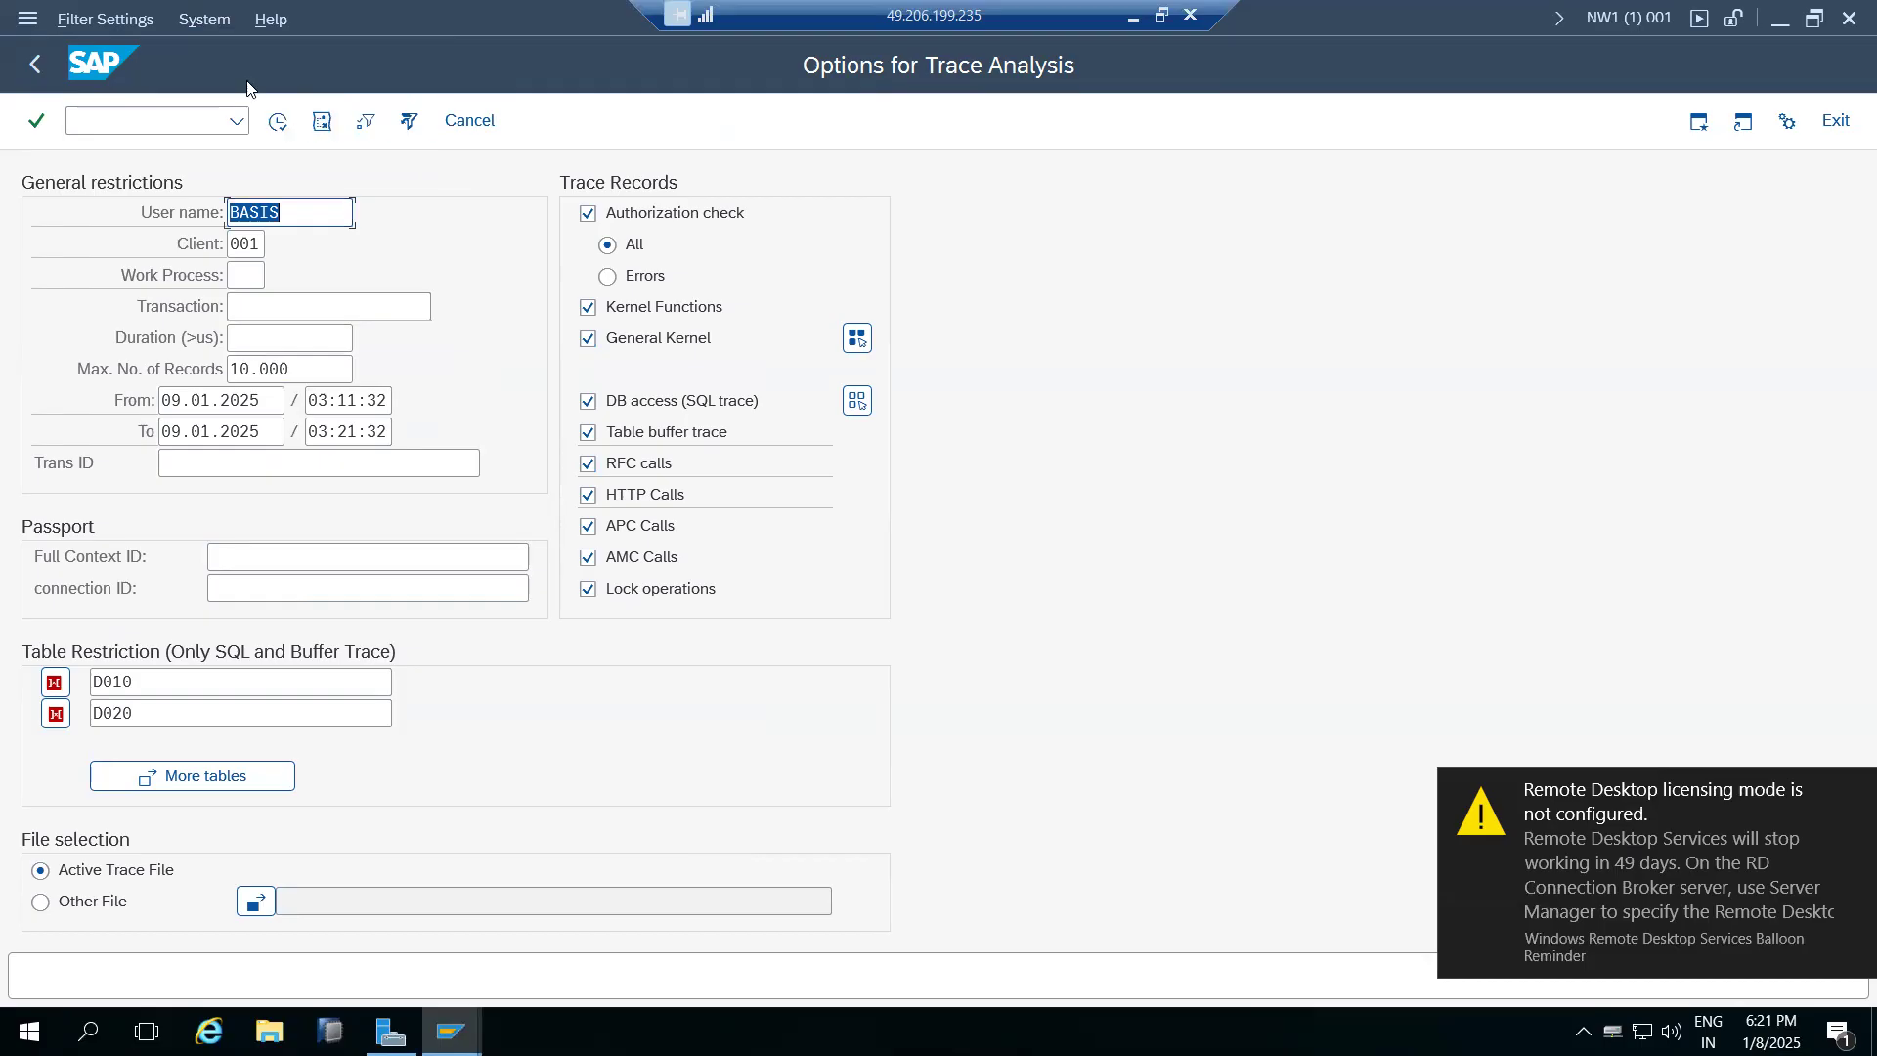
click(200, 19)
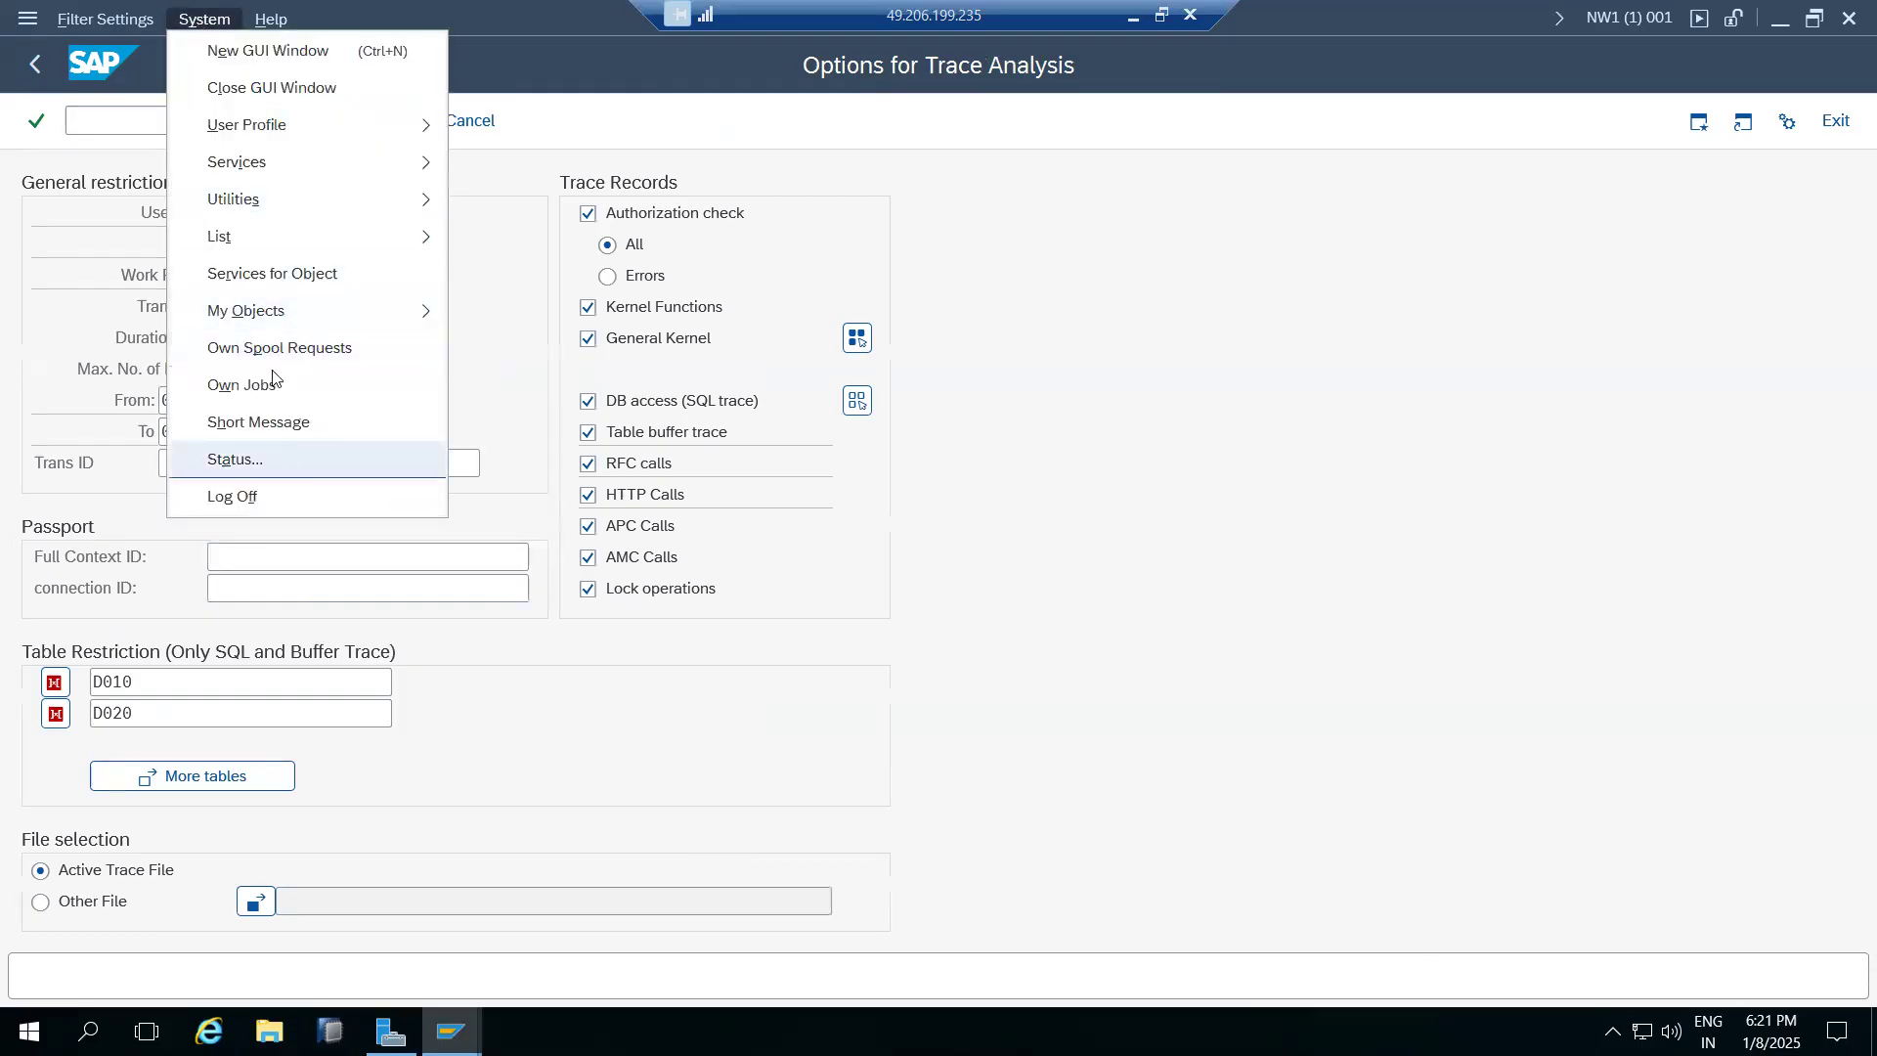
click(768, 461)
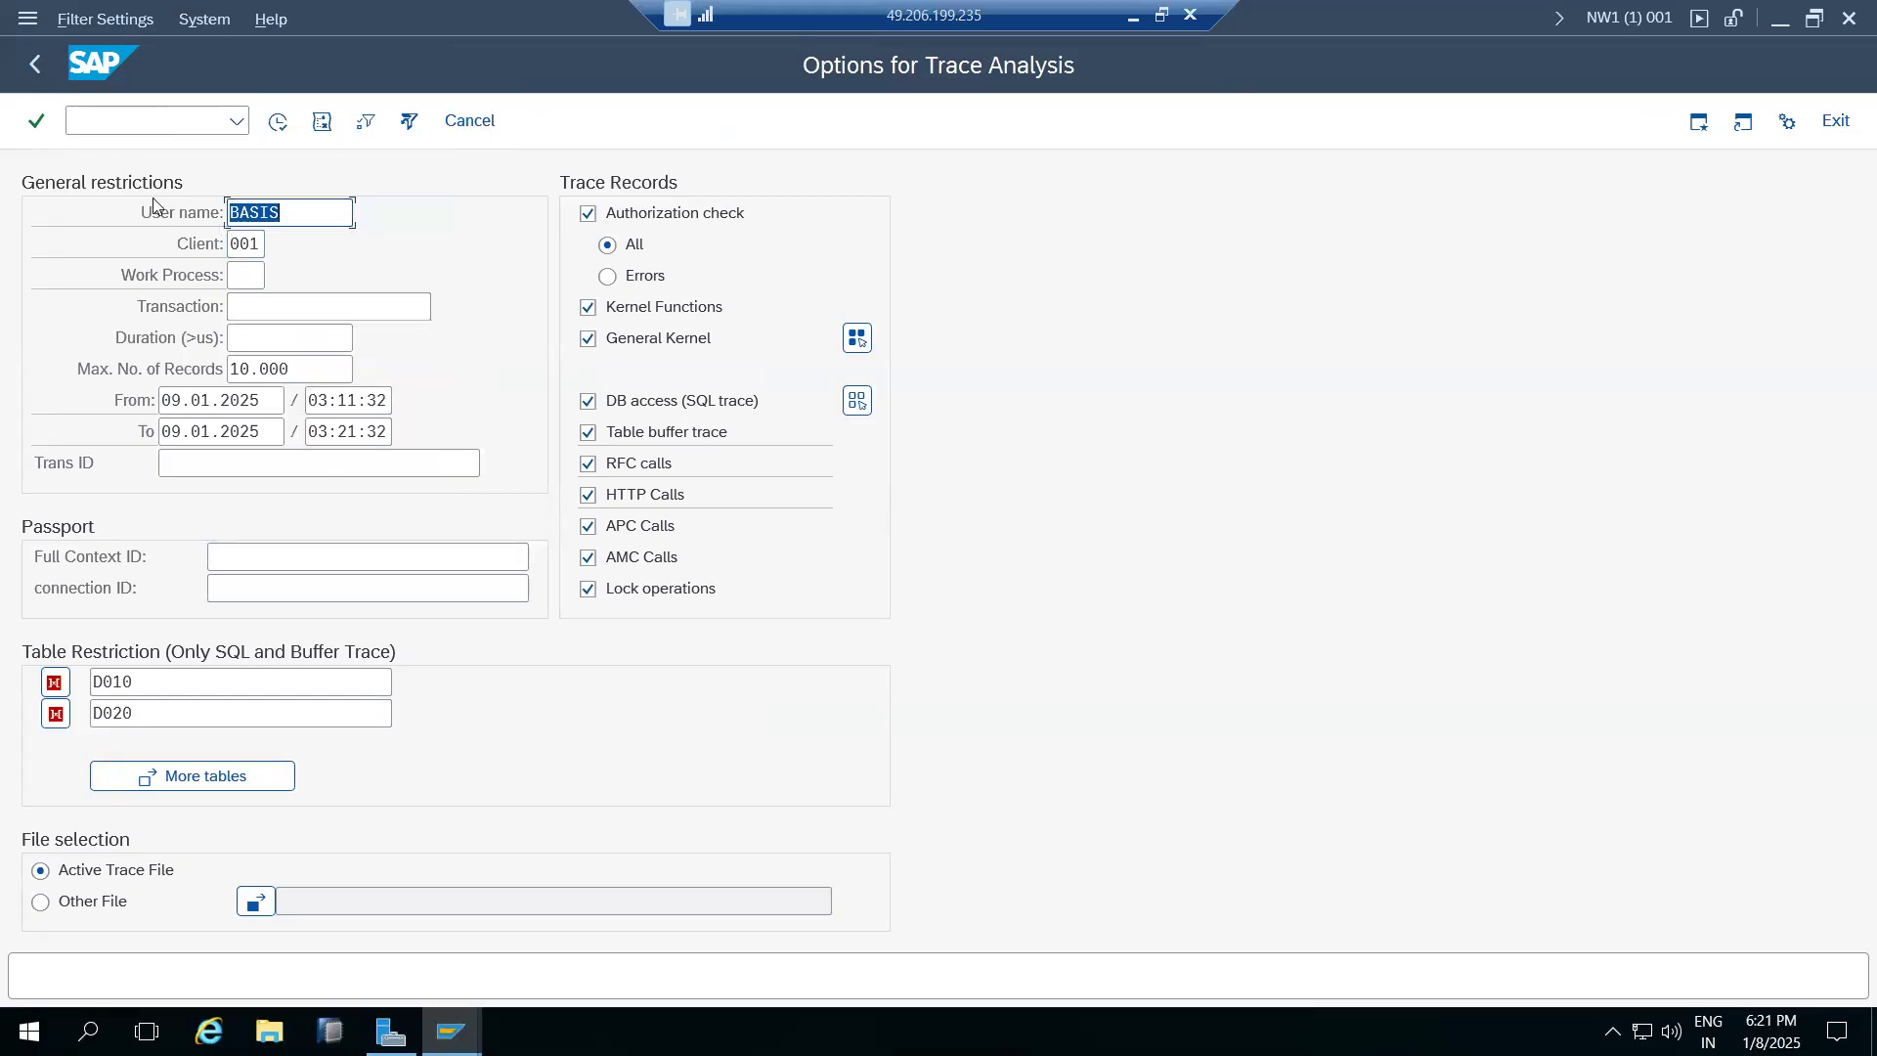
click(35, 65)
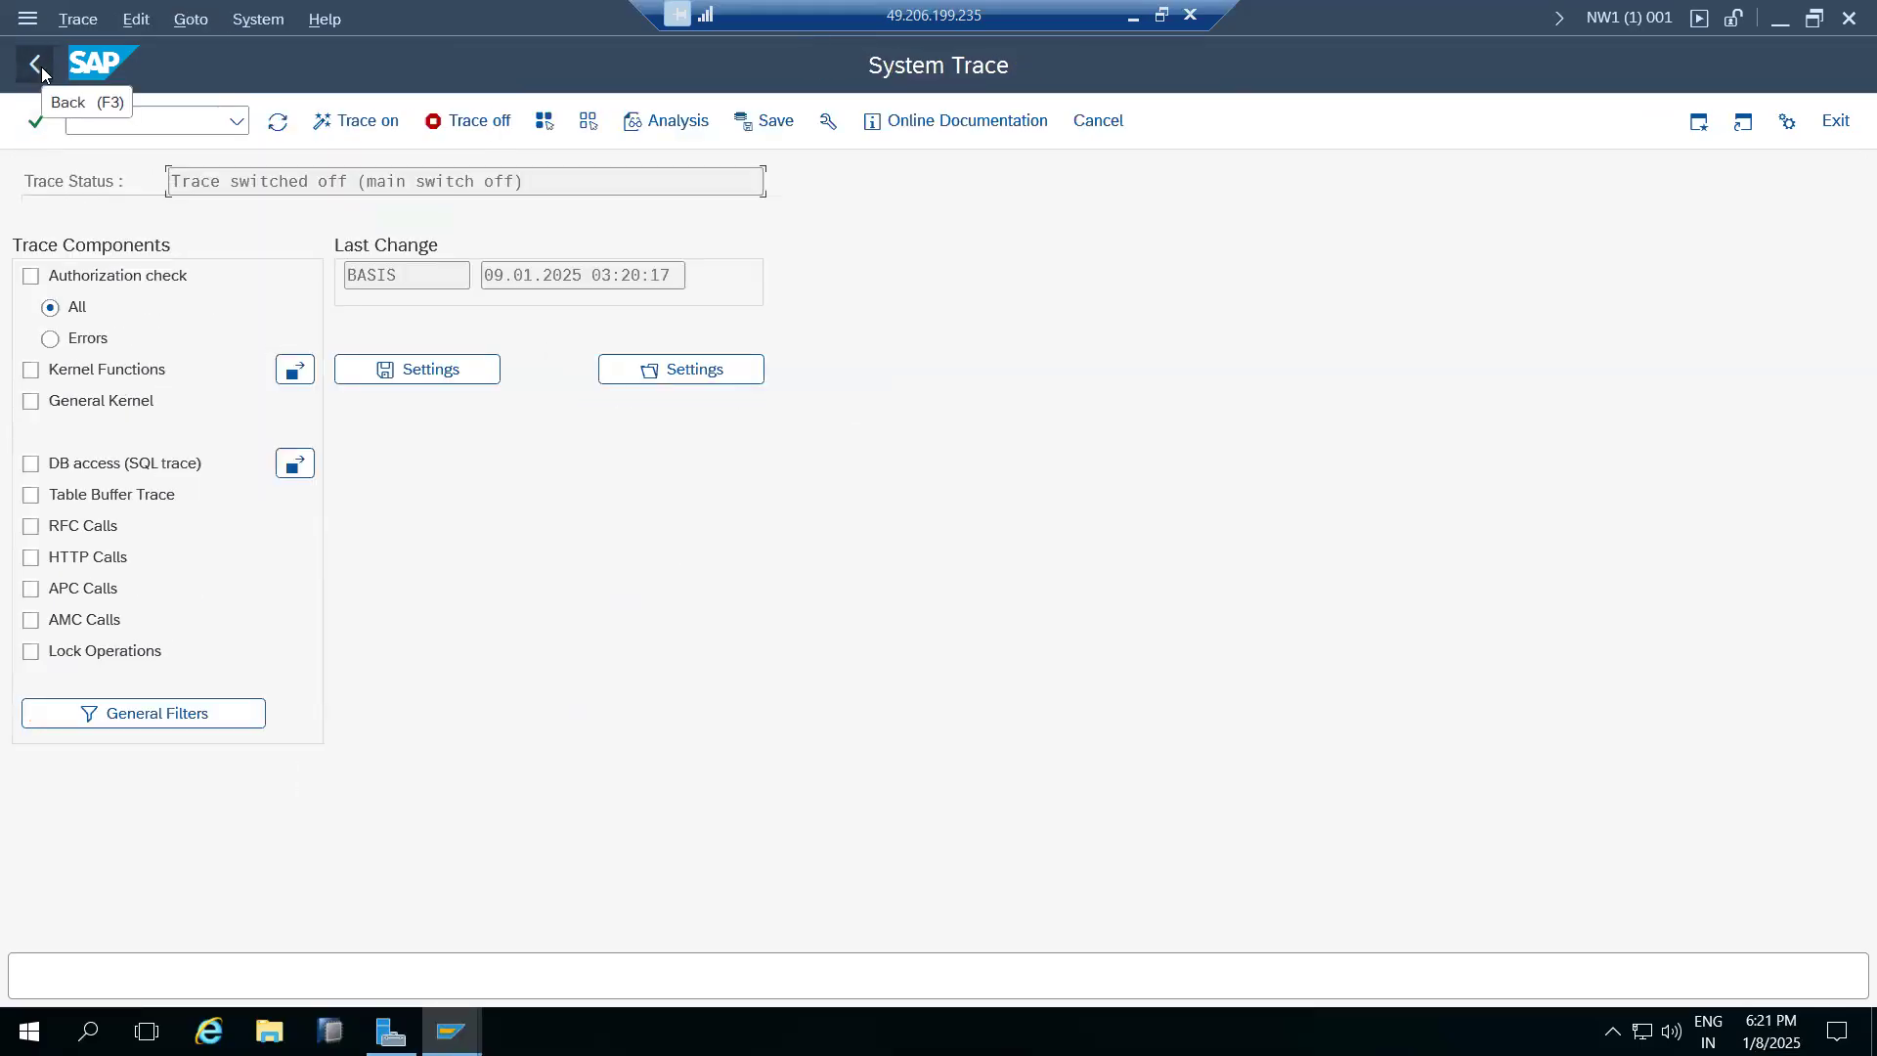
click(36, 65)
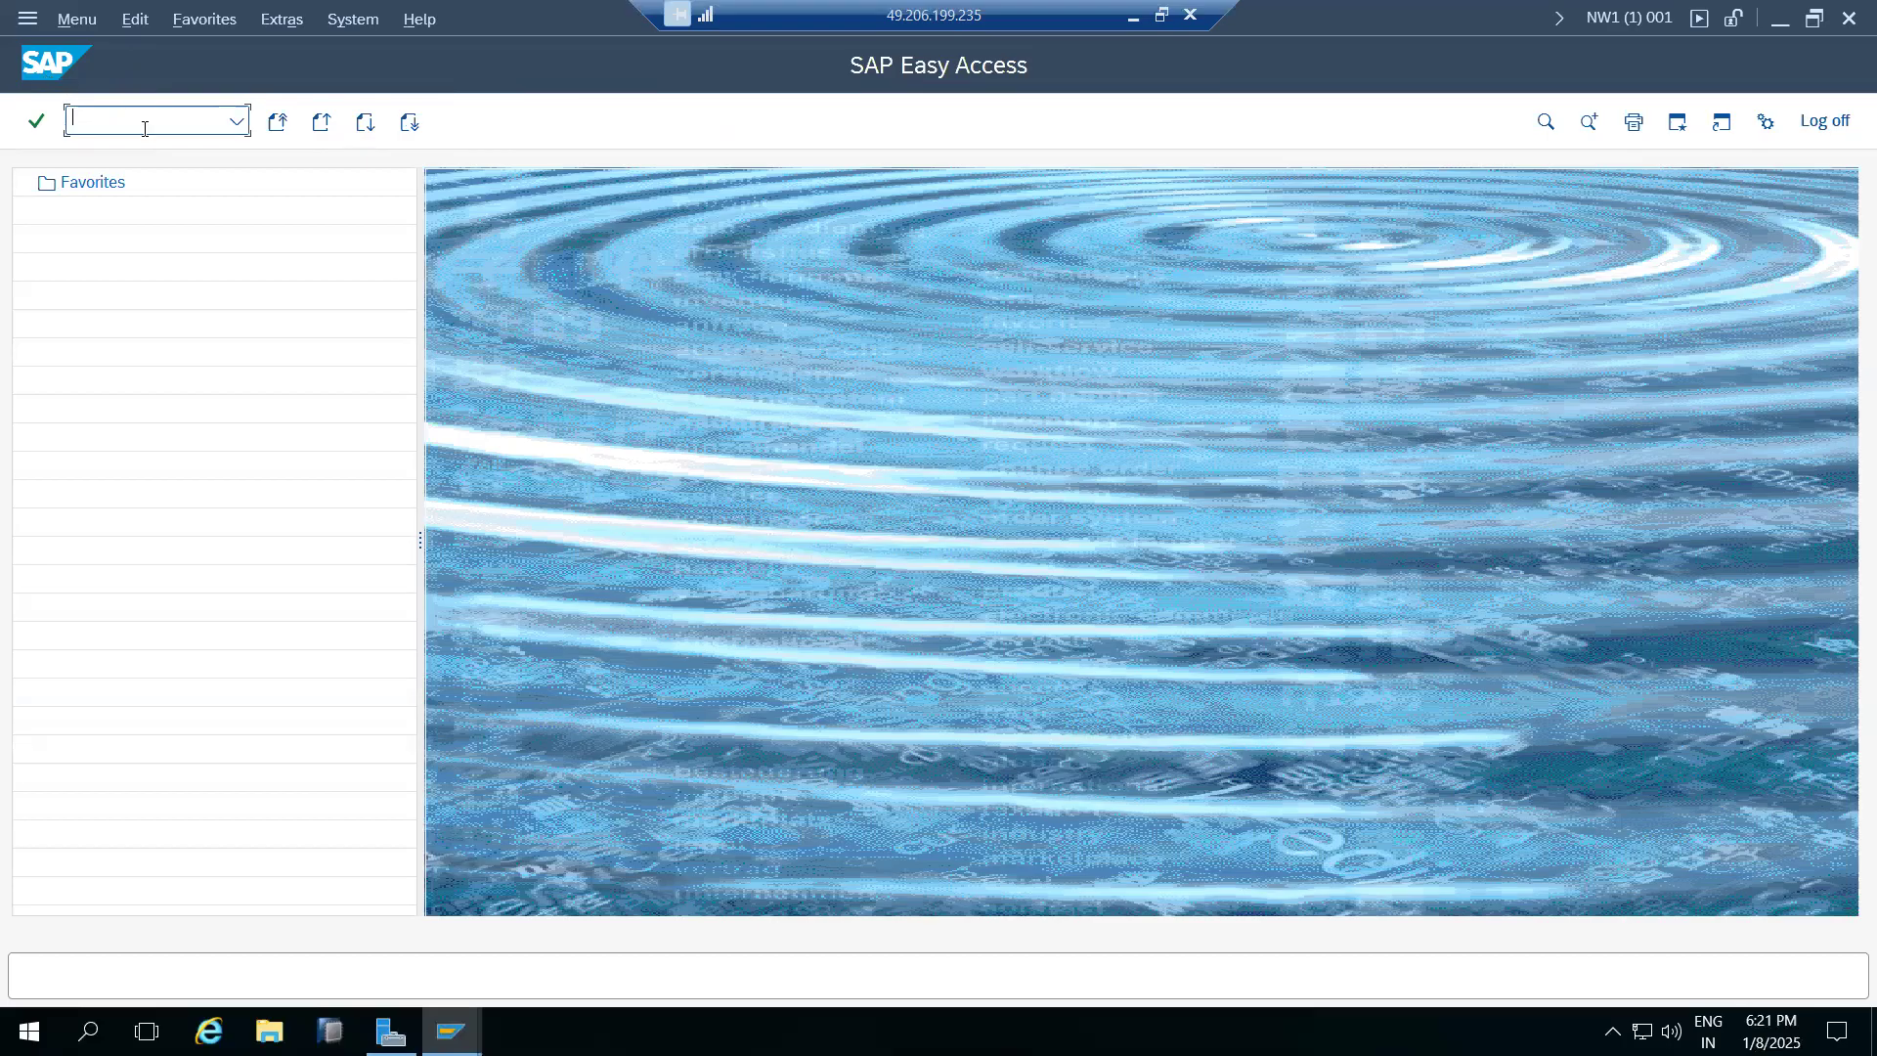
click(1133, 17)
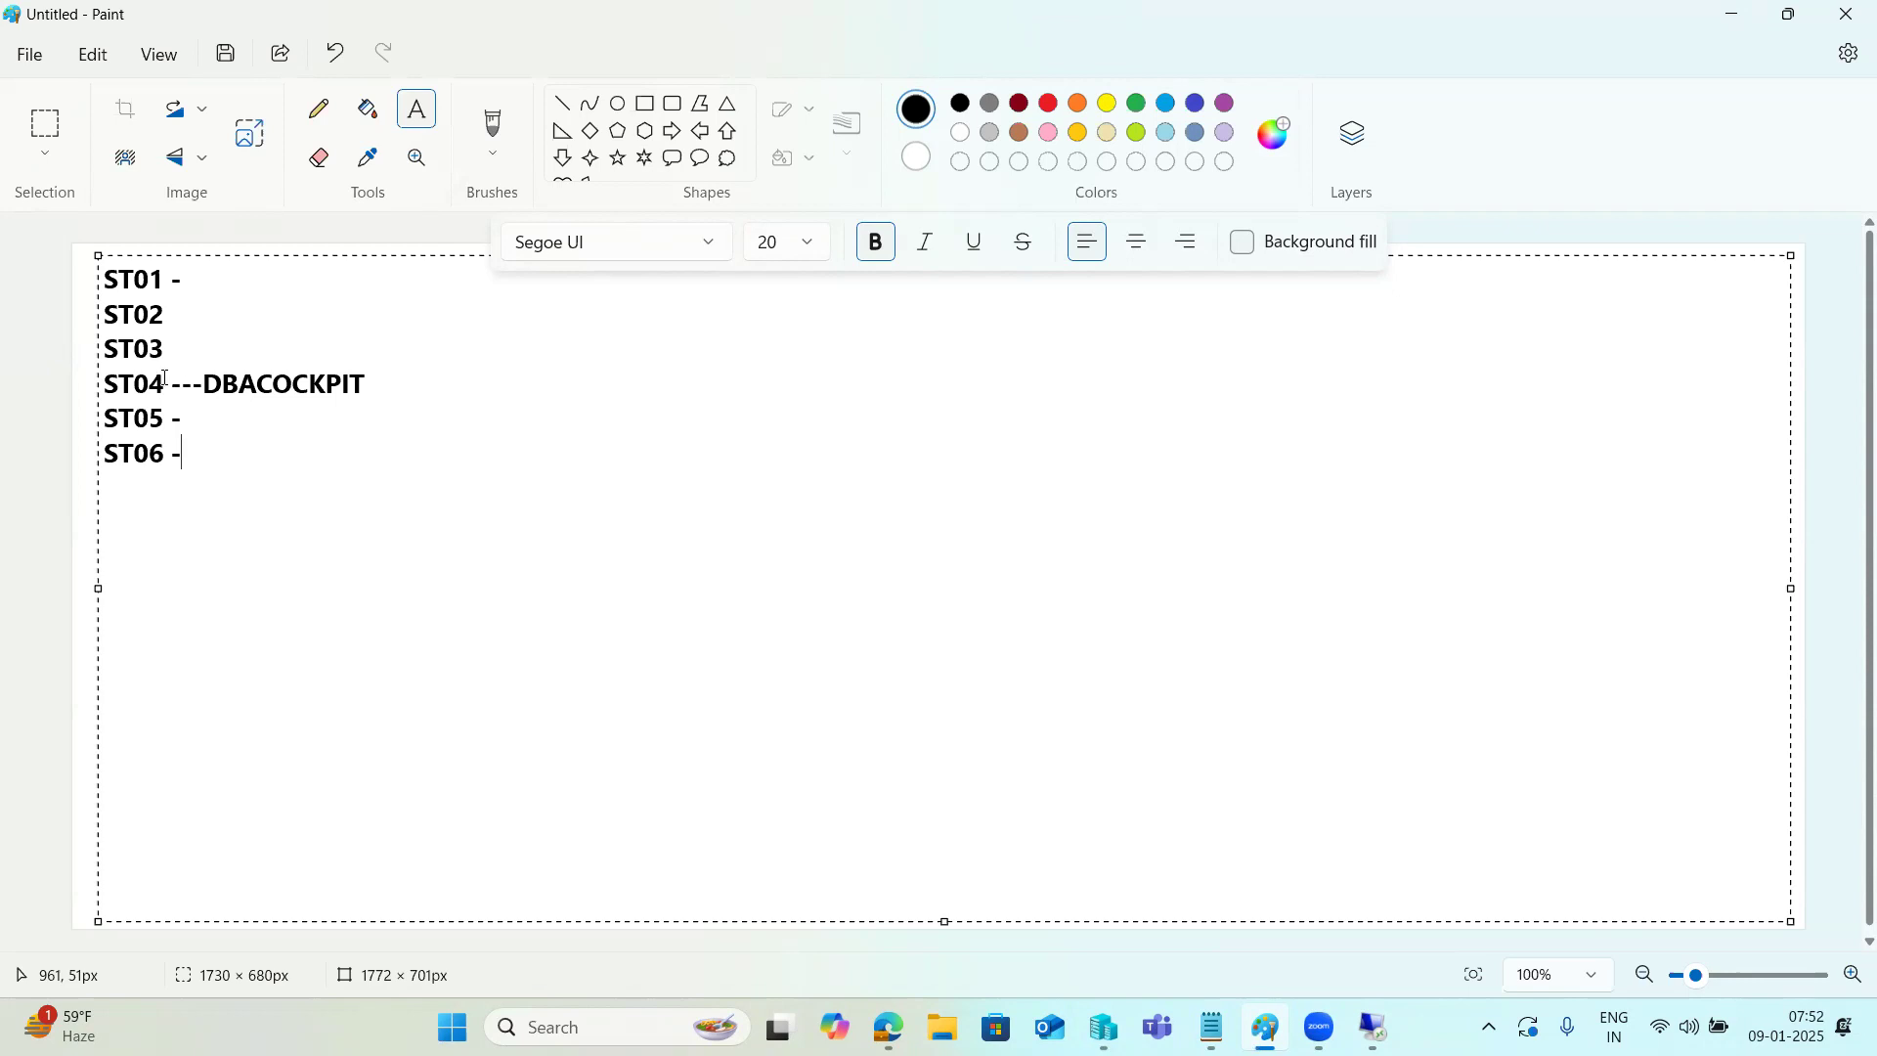
drag(239, 384, 378, 393)
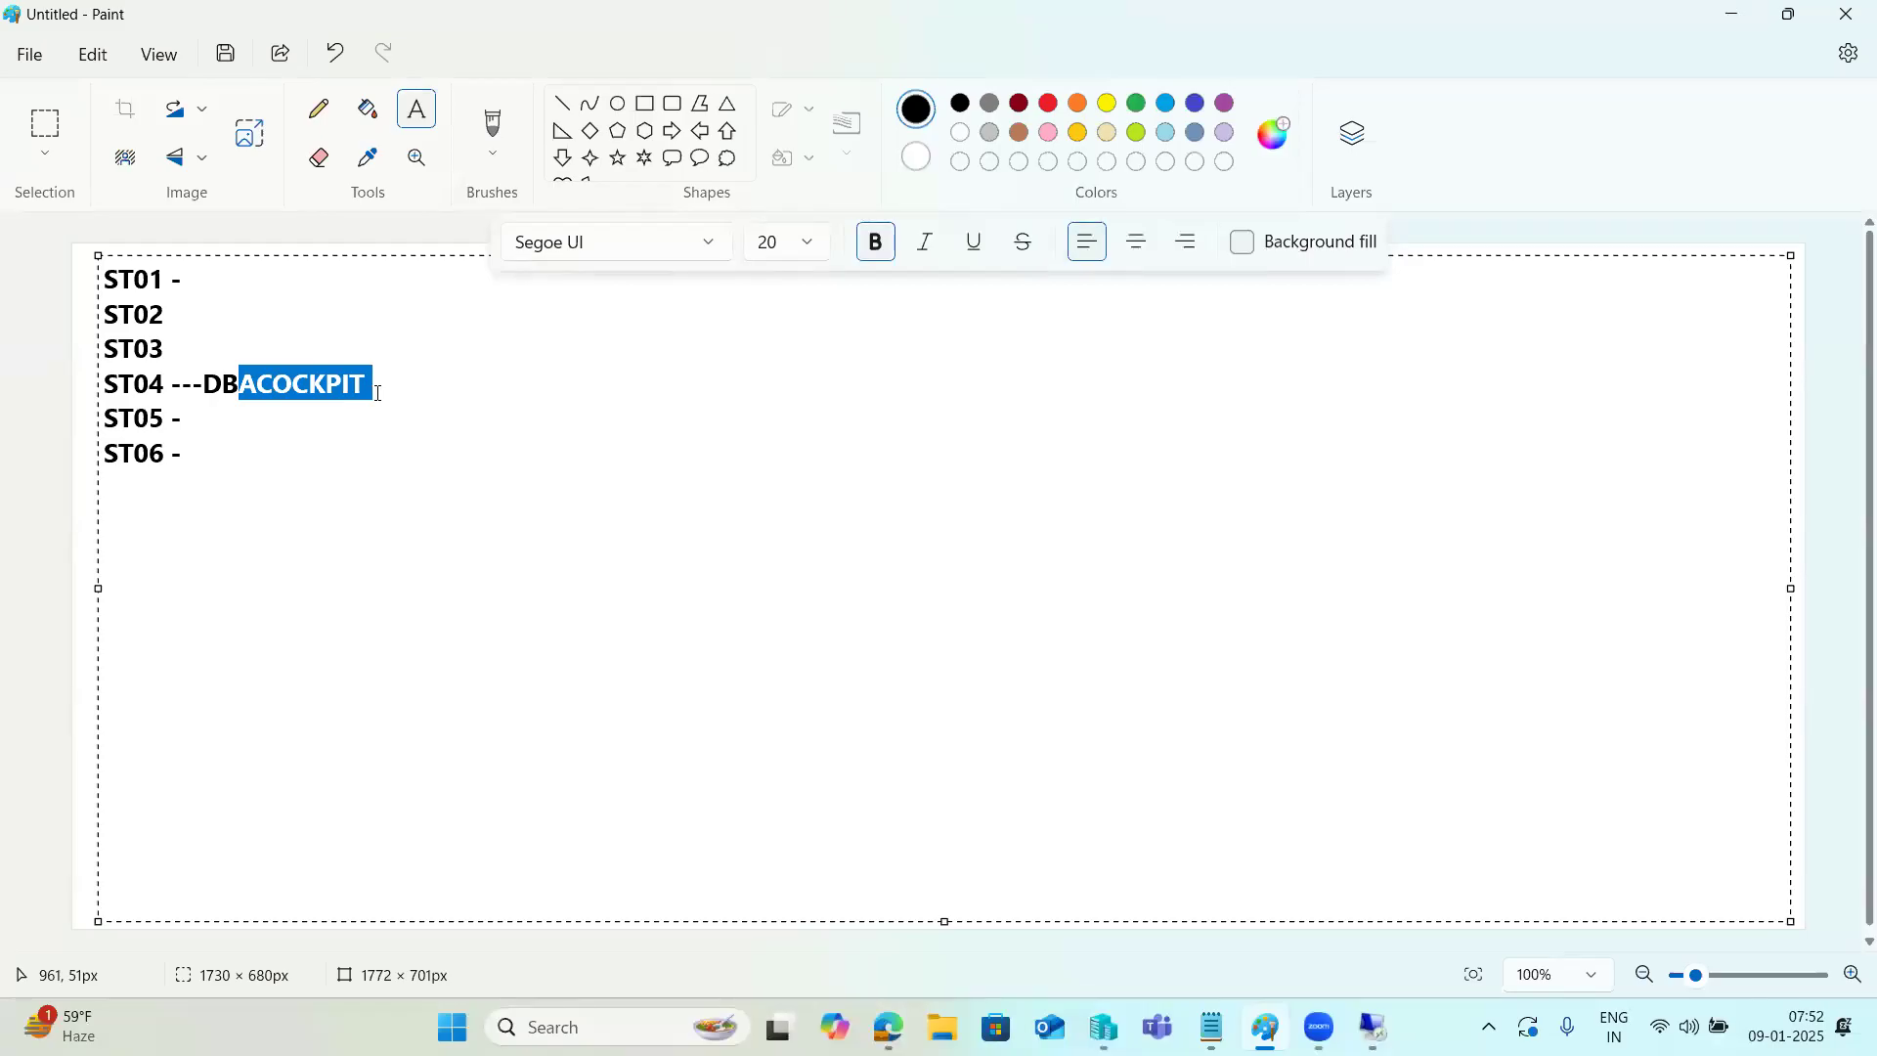
click(377, 393)
double_click(290, 387)
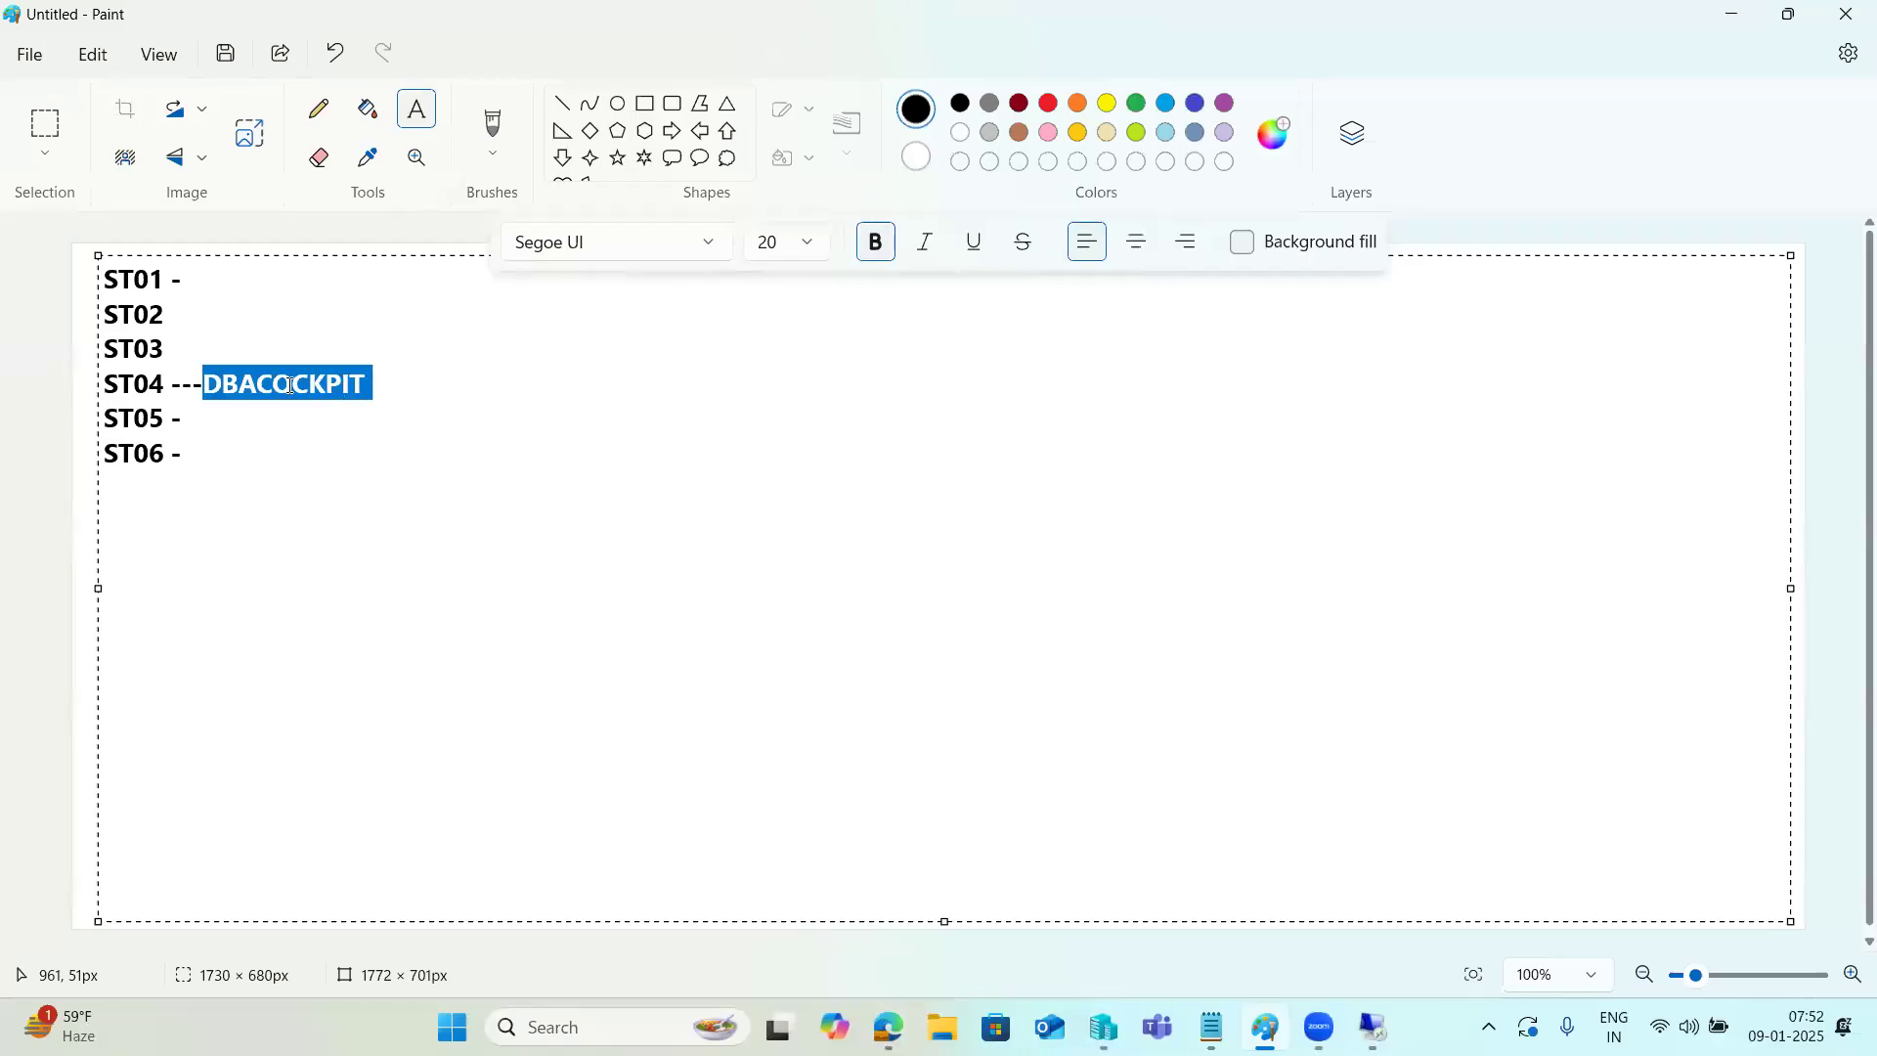
drag(175, 356, 107, 355)
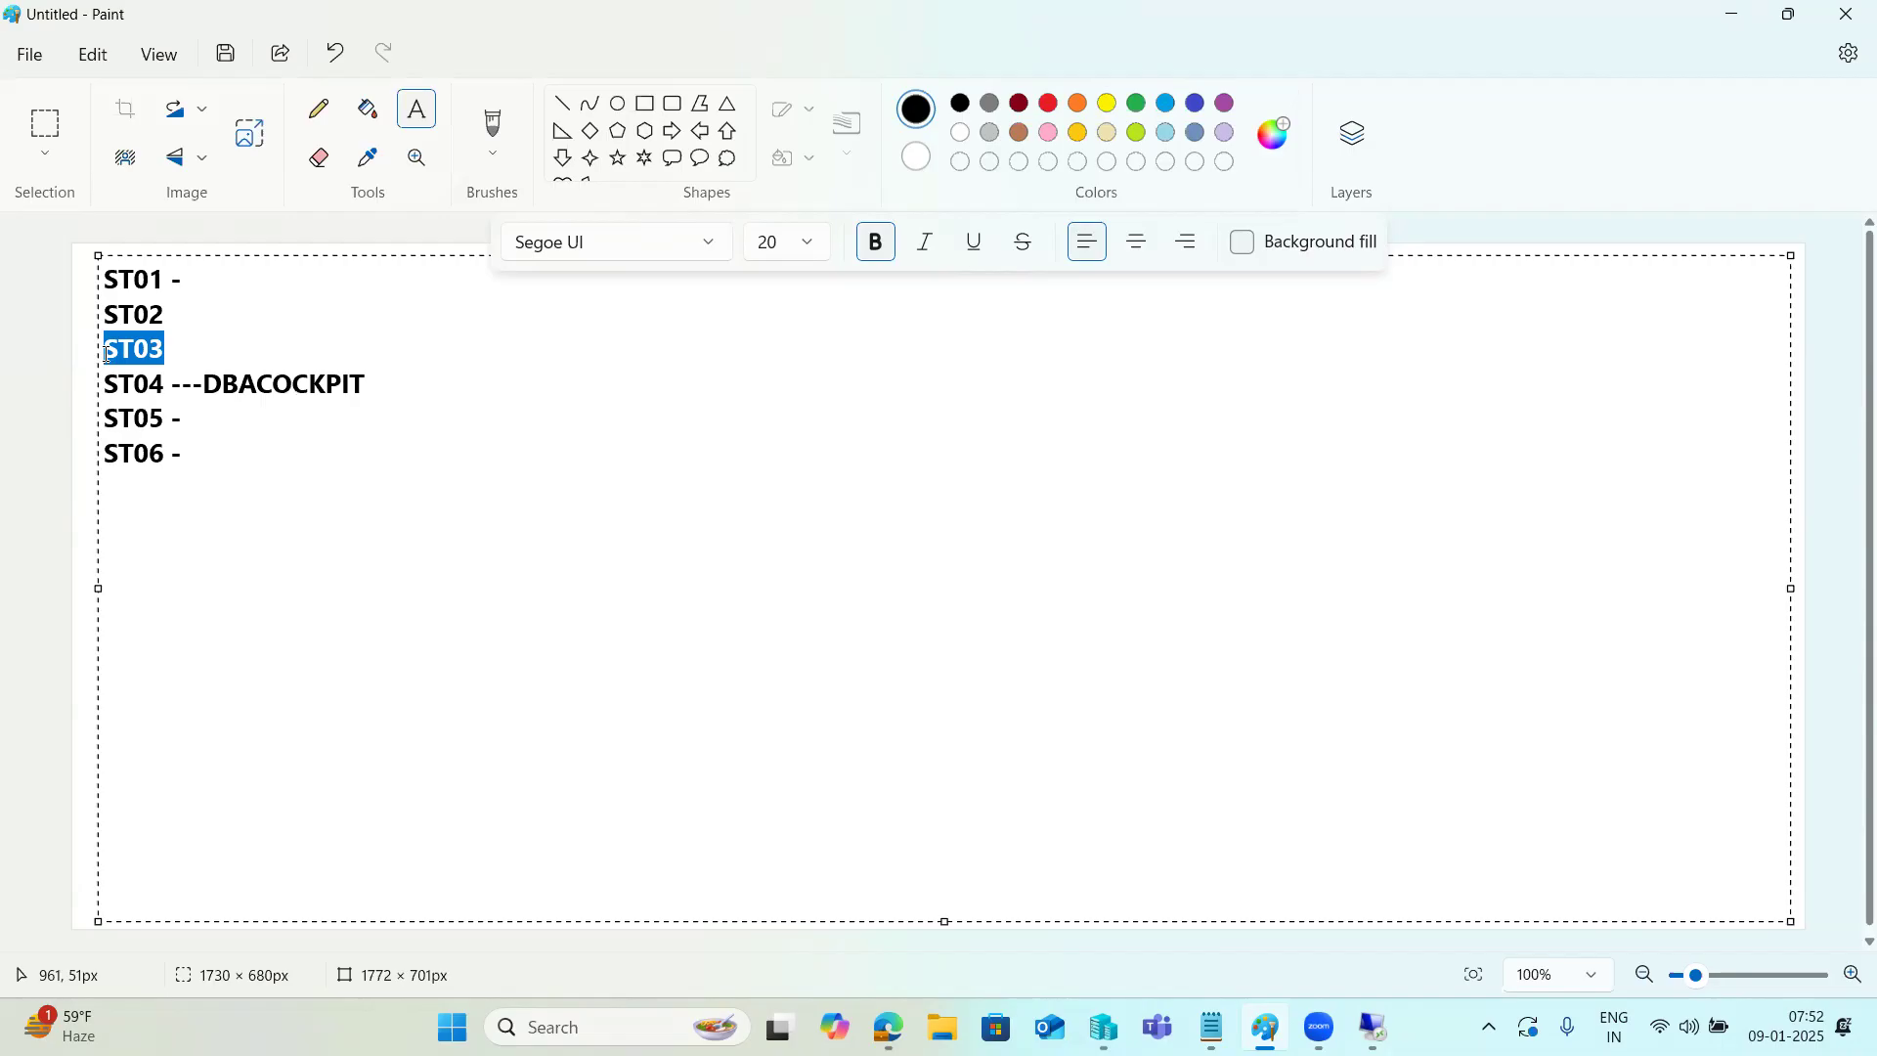
drag(196, 454, 98, 457)
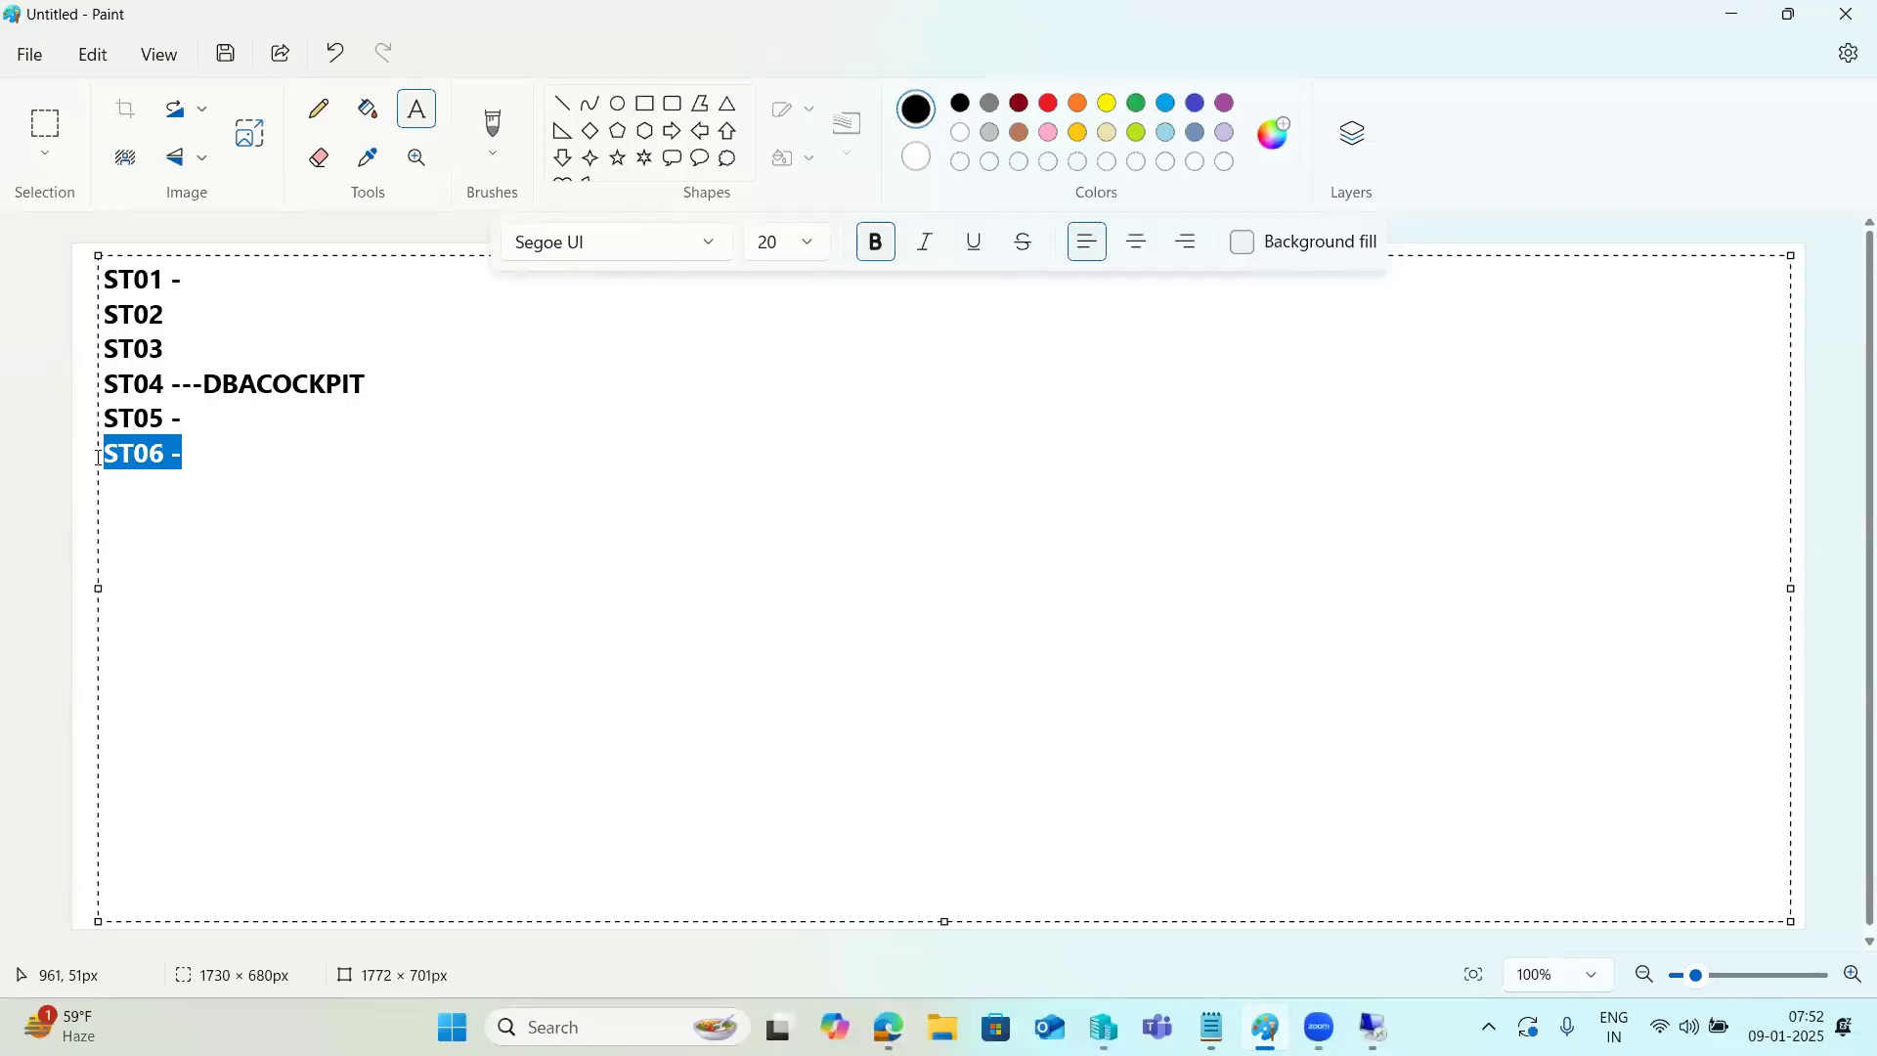
click(167, 486)
drag(219, 457, 431, 495)
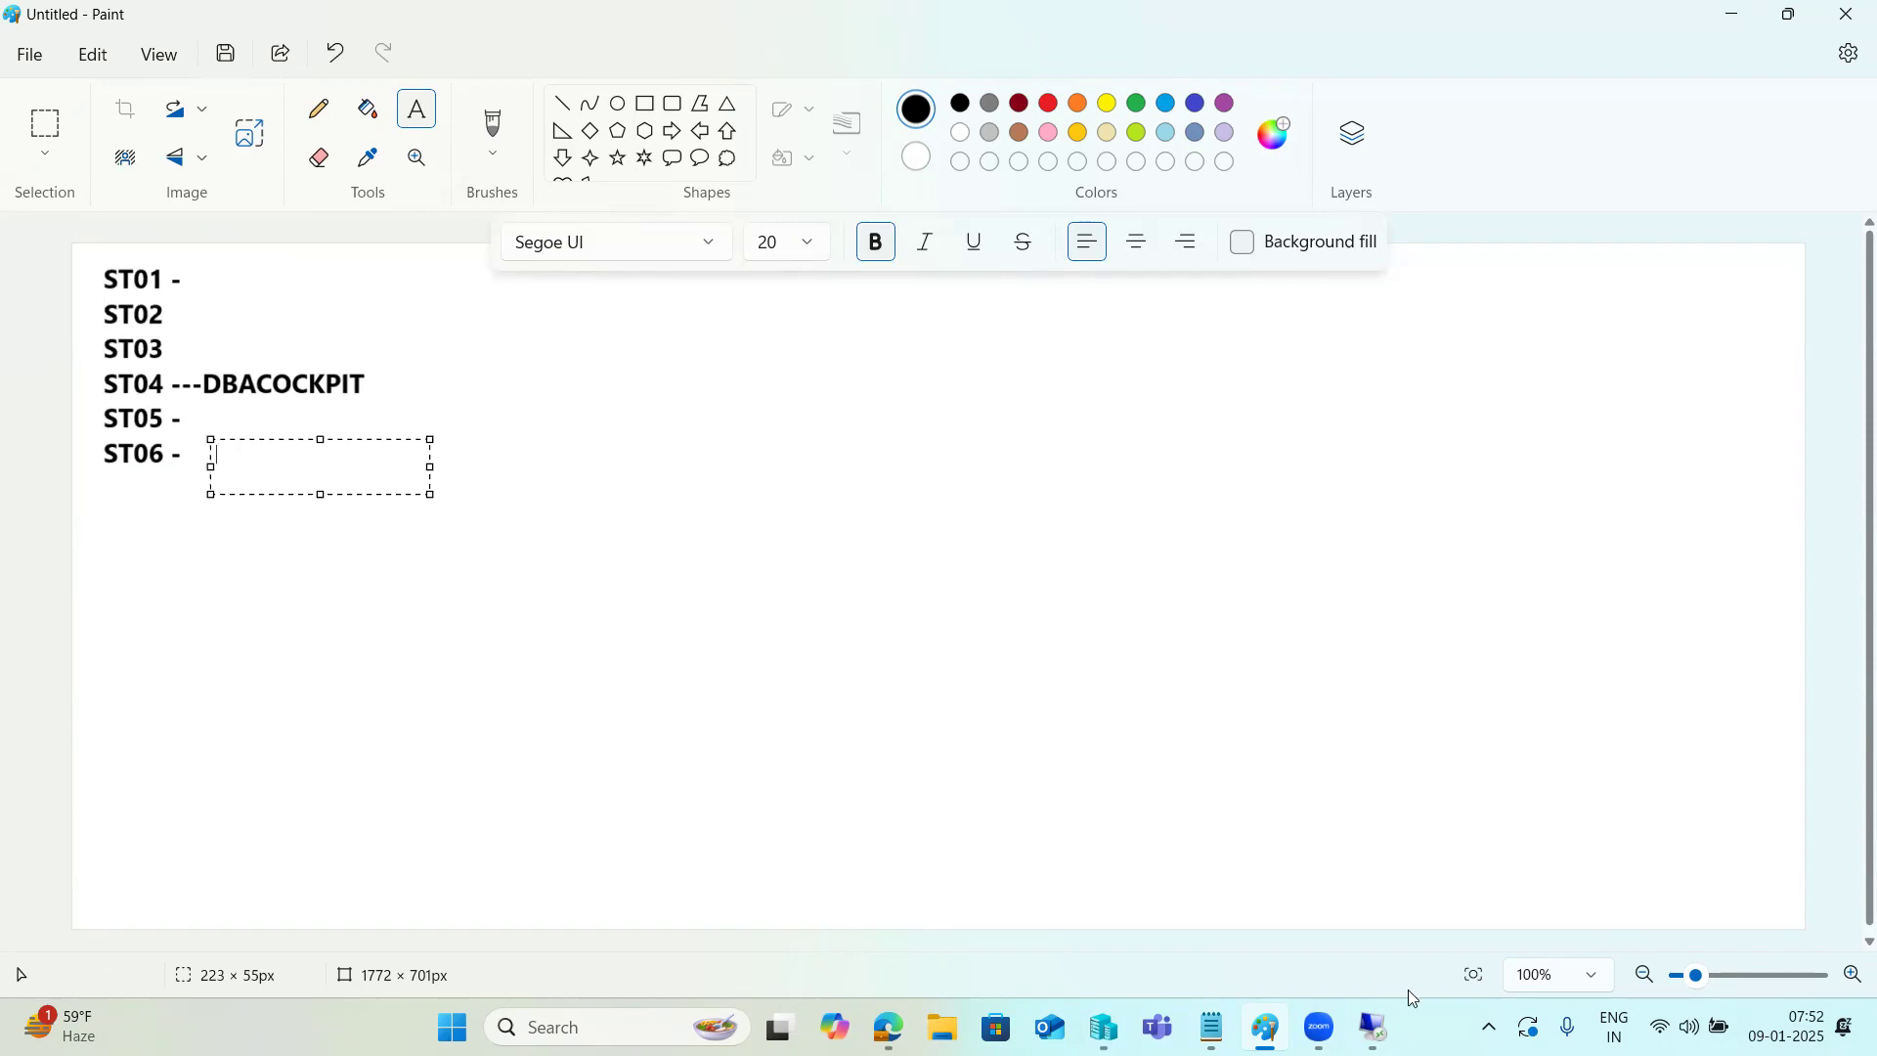
click(1373, 1027)
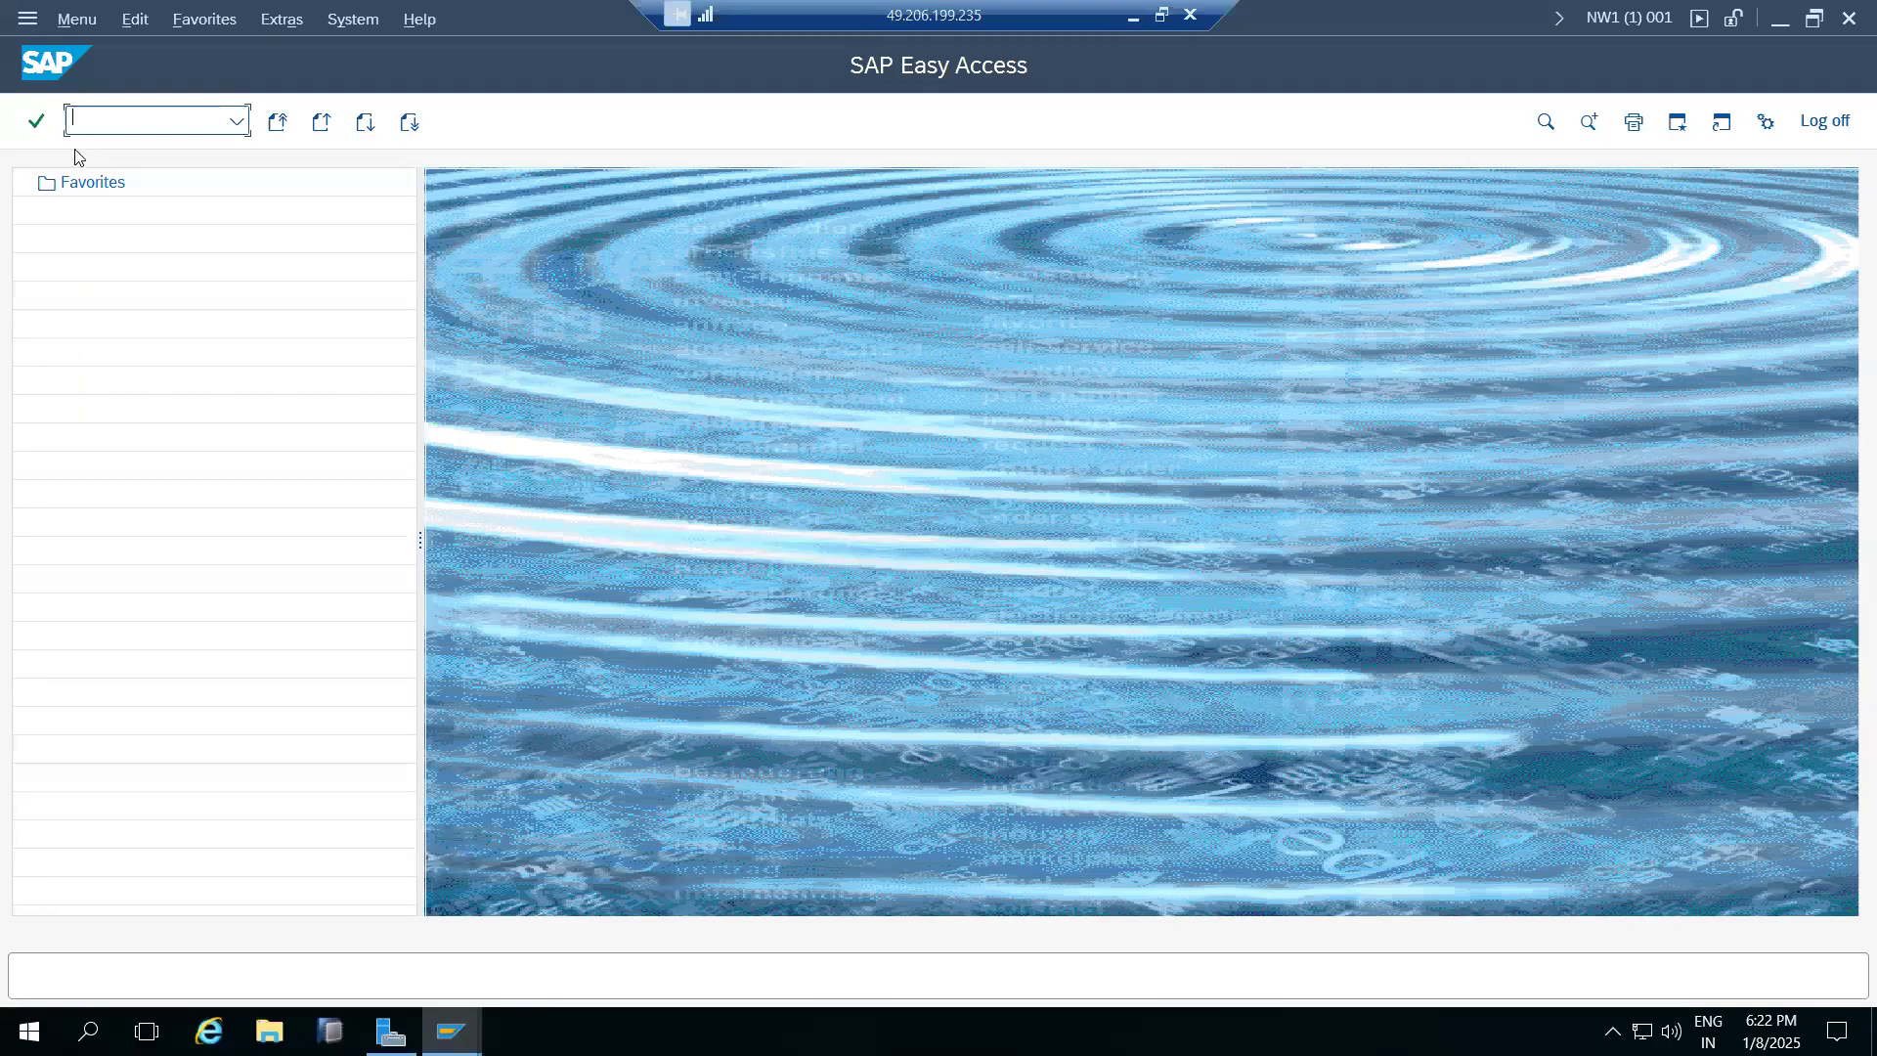
Launch ST06 and show the host's detailed snapshot overview
text(st06)
key(Return)
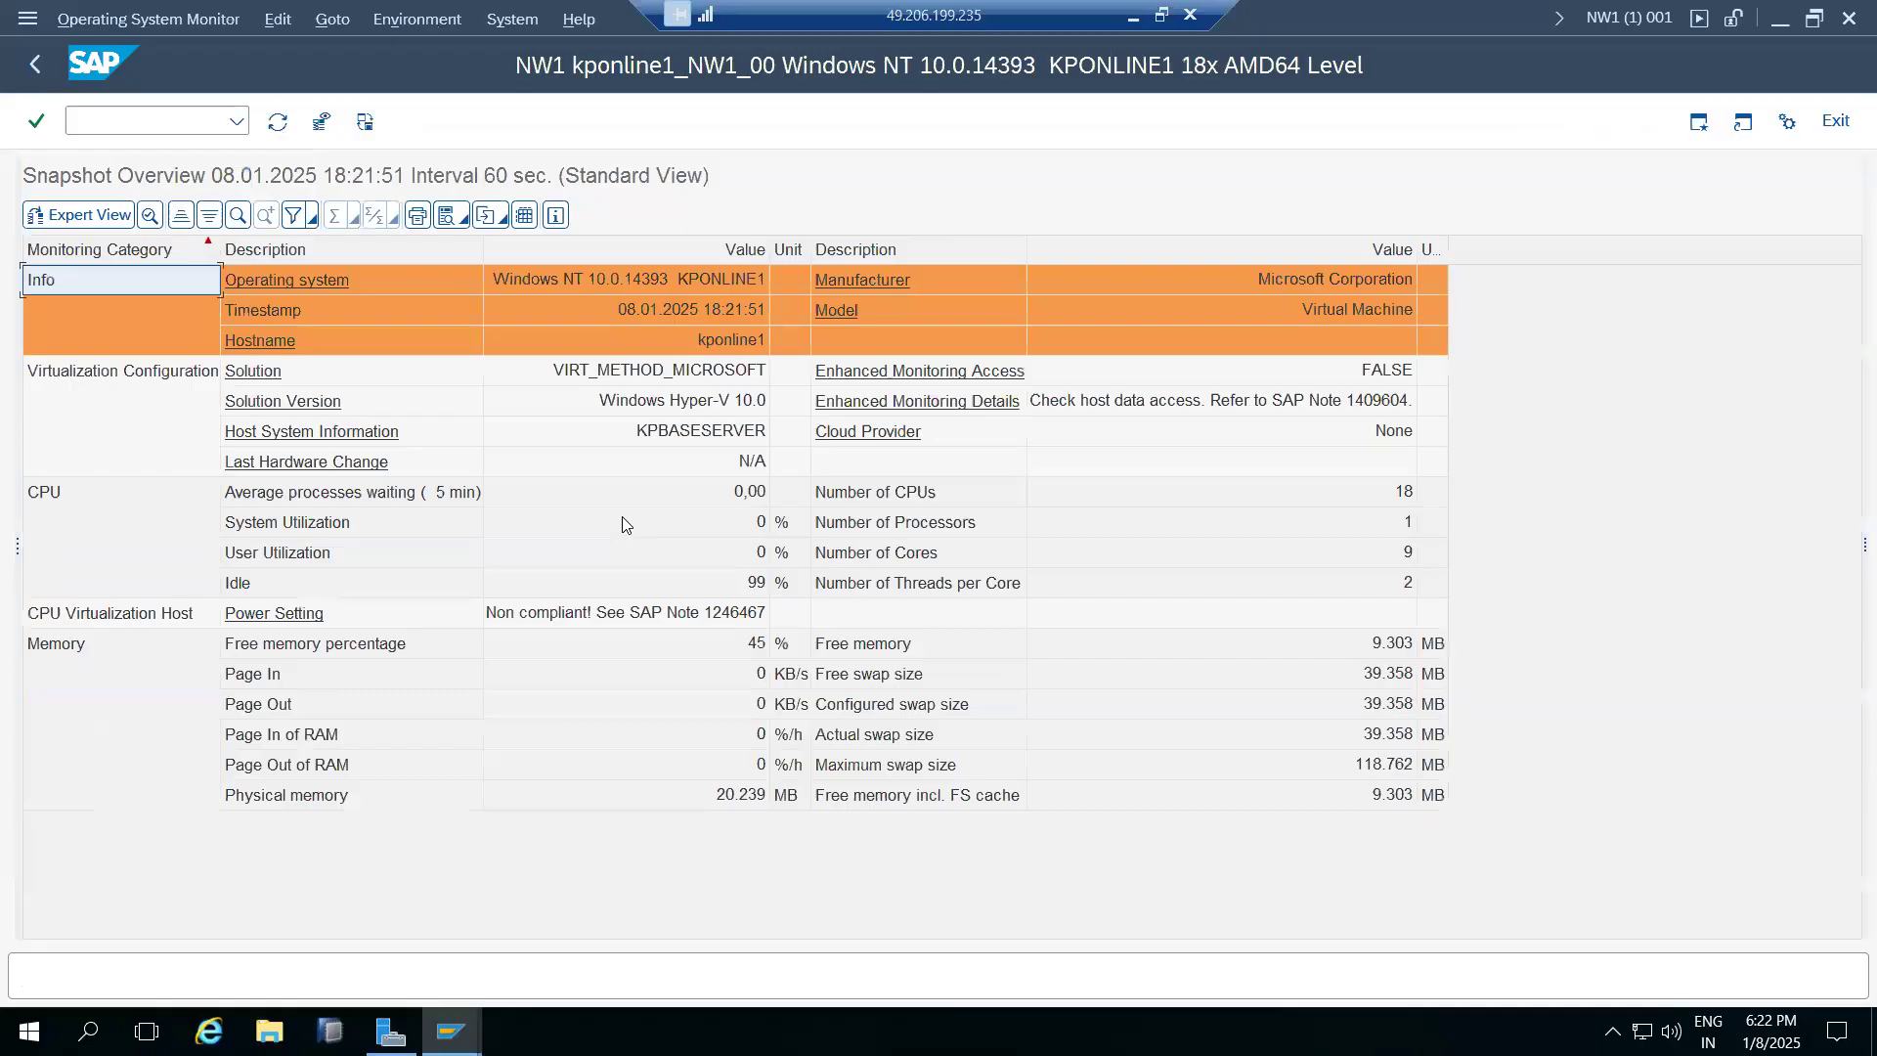
click(95, 219)
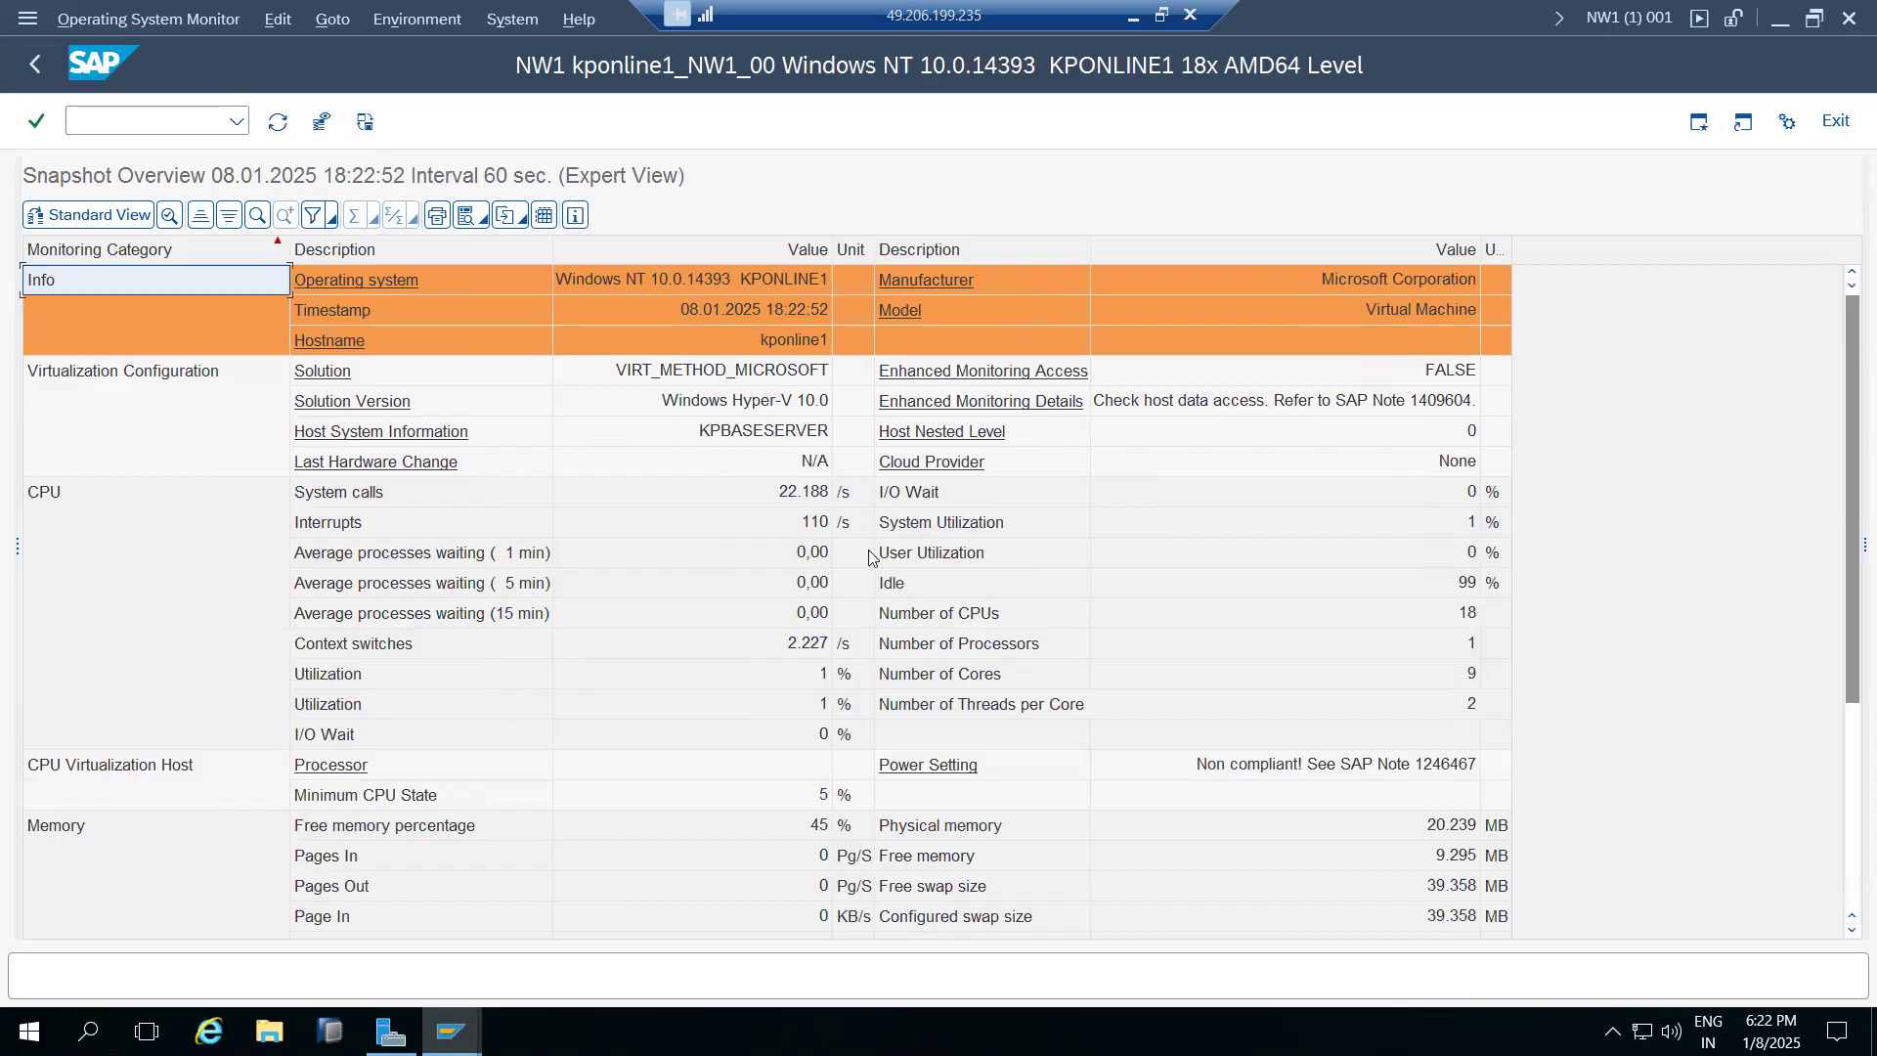
Review 18 CPUs, 99% idle, utilization, power and memory values, then open previous-hours CPU history
click(1464, 614)
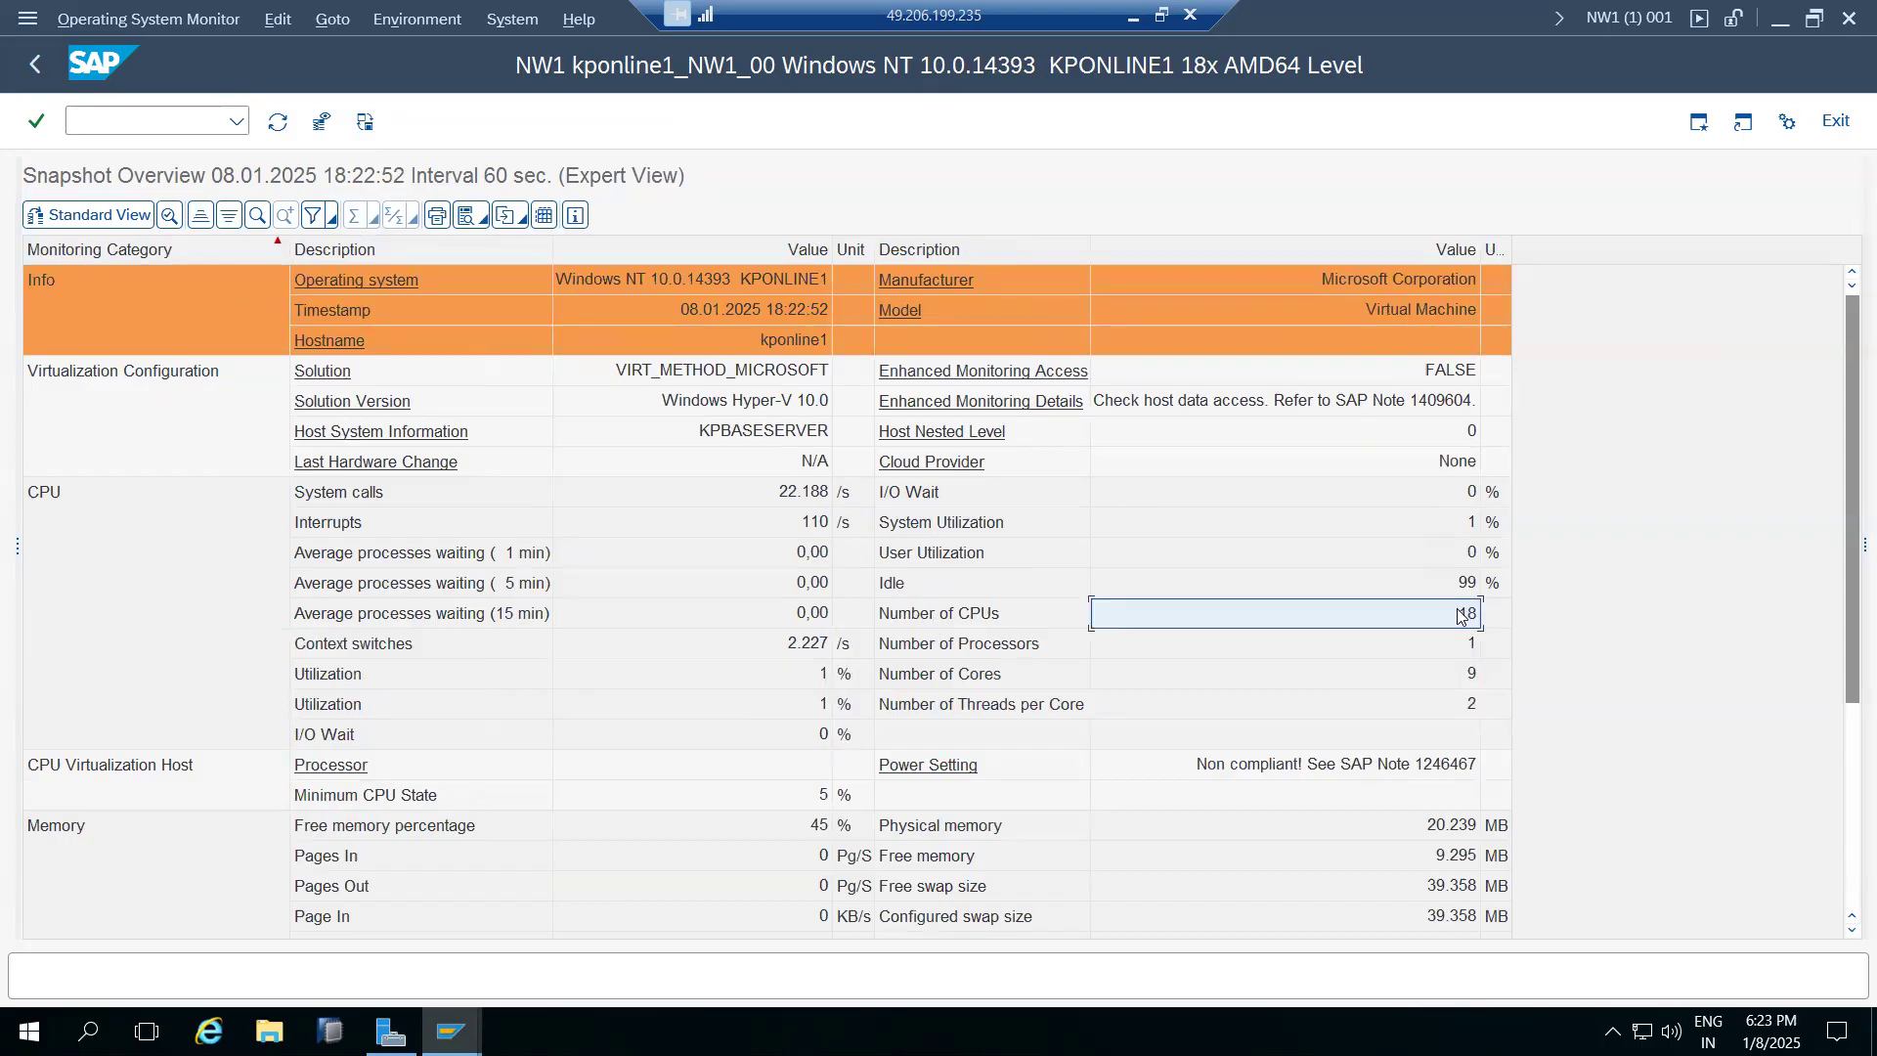
click(1458, 585)
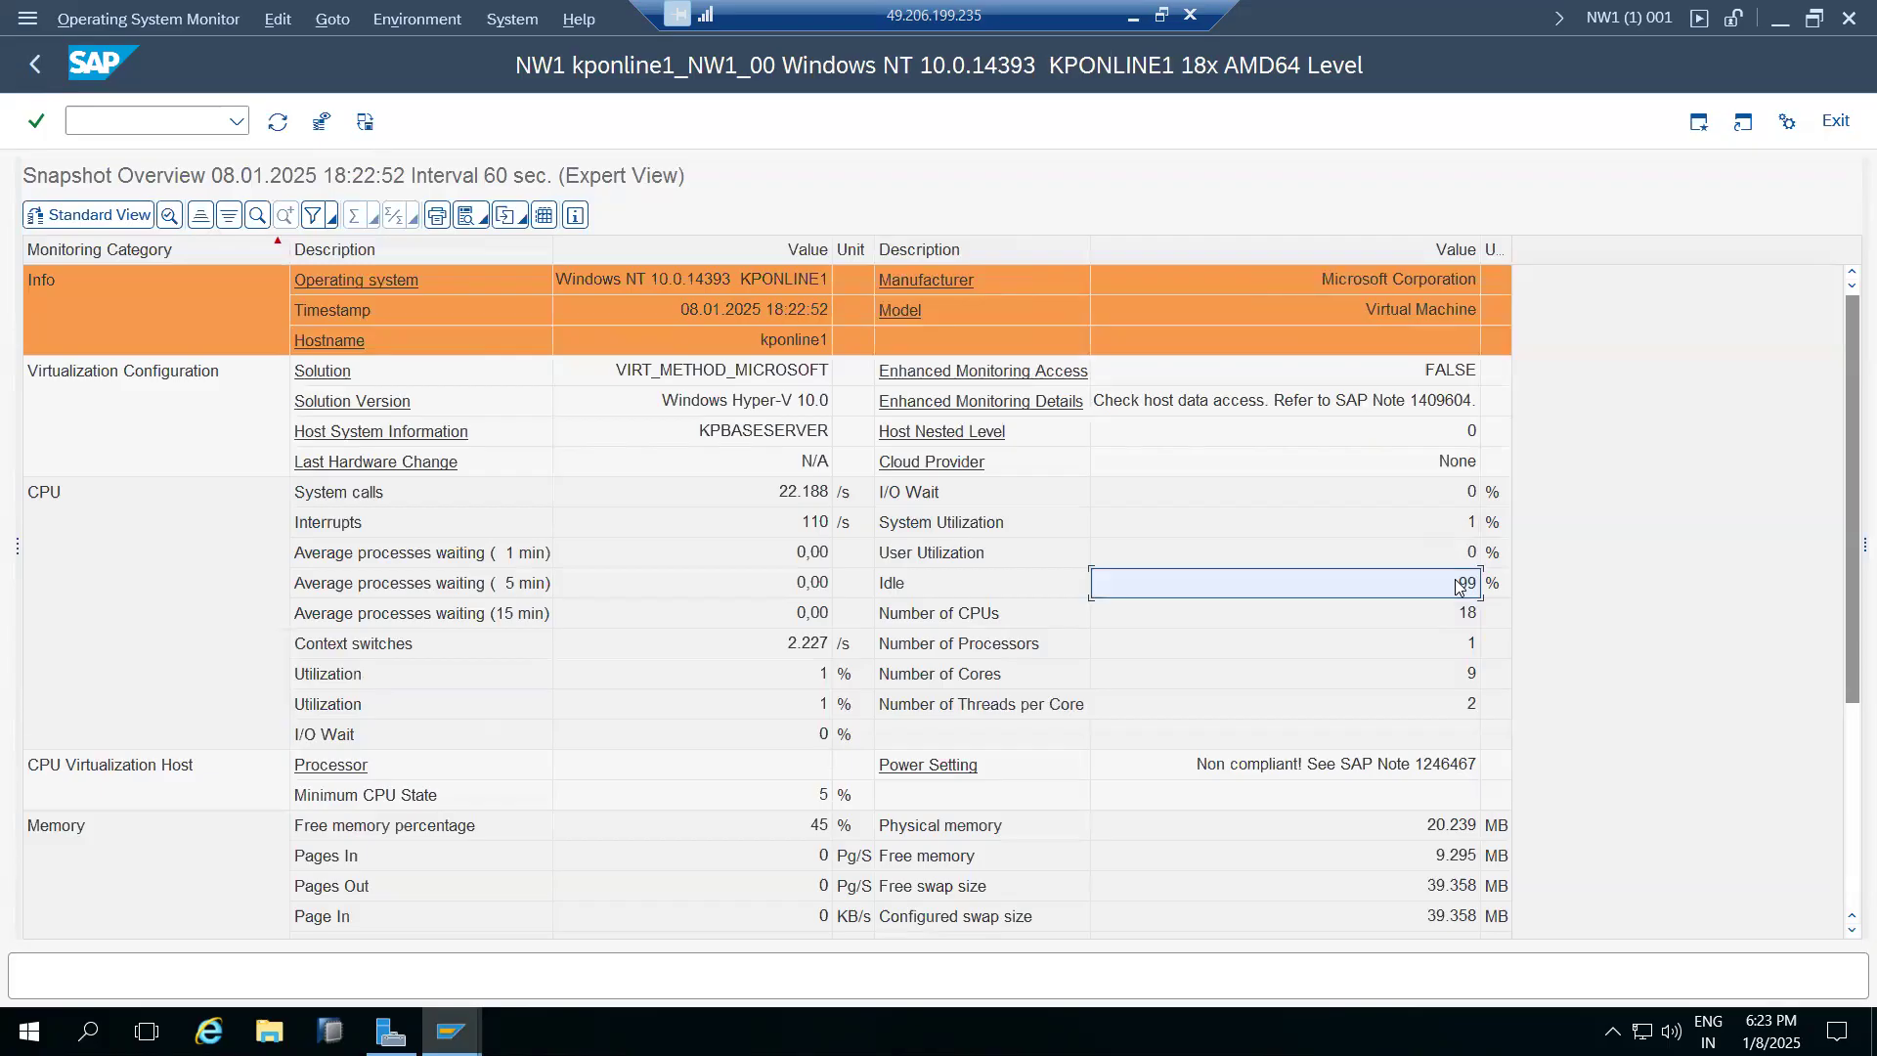
click(1456, 554)
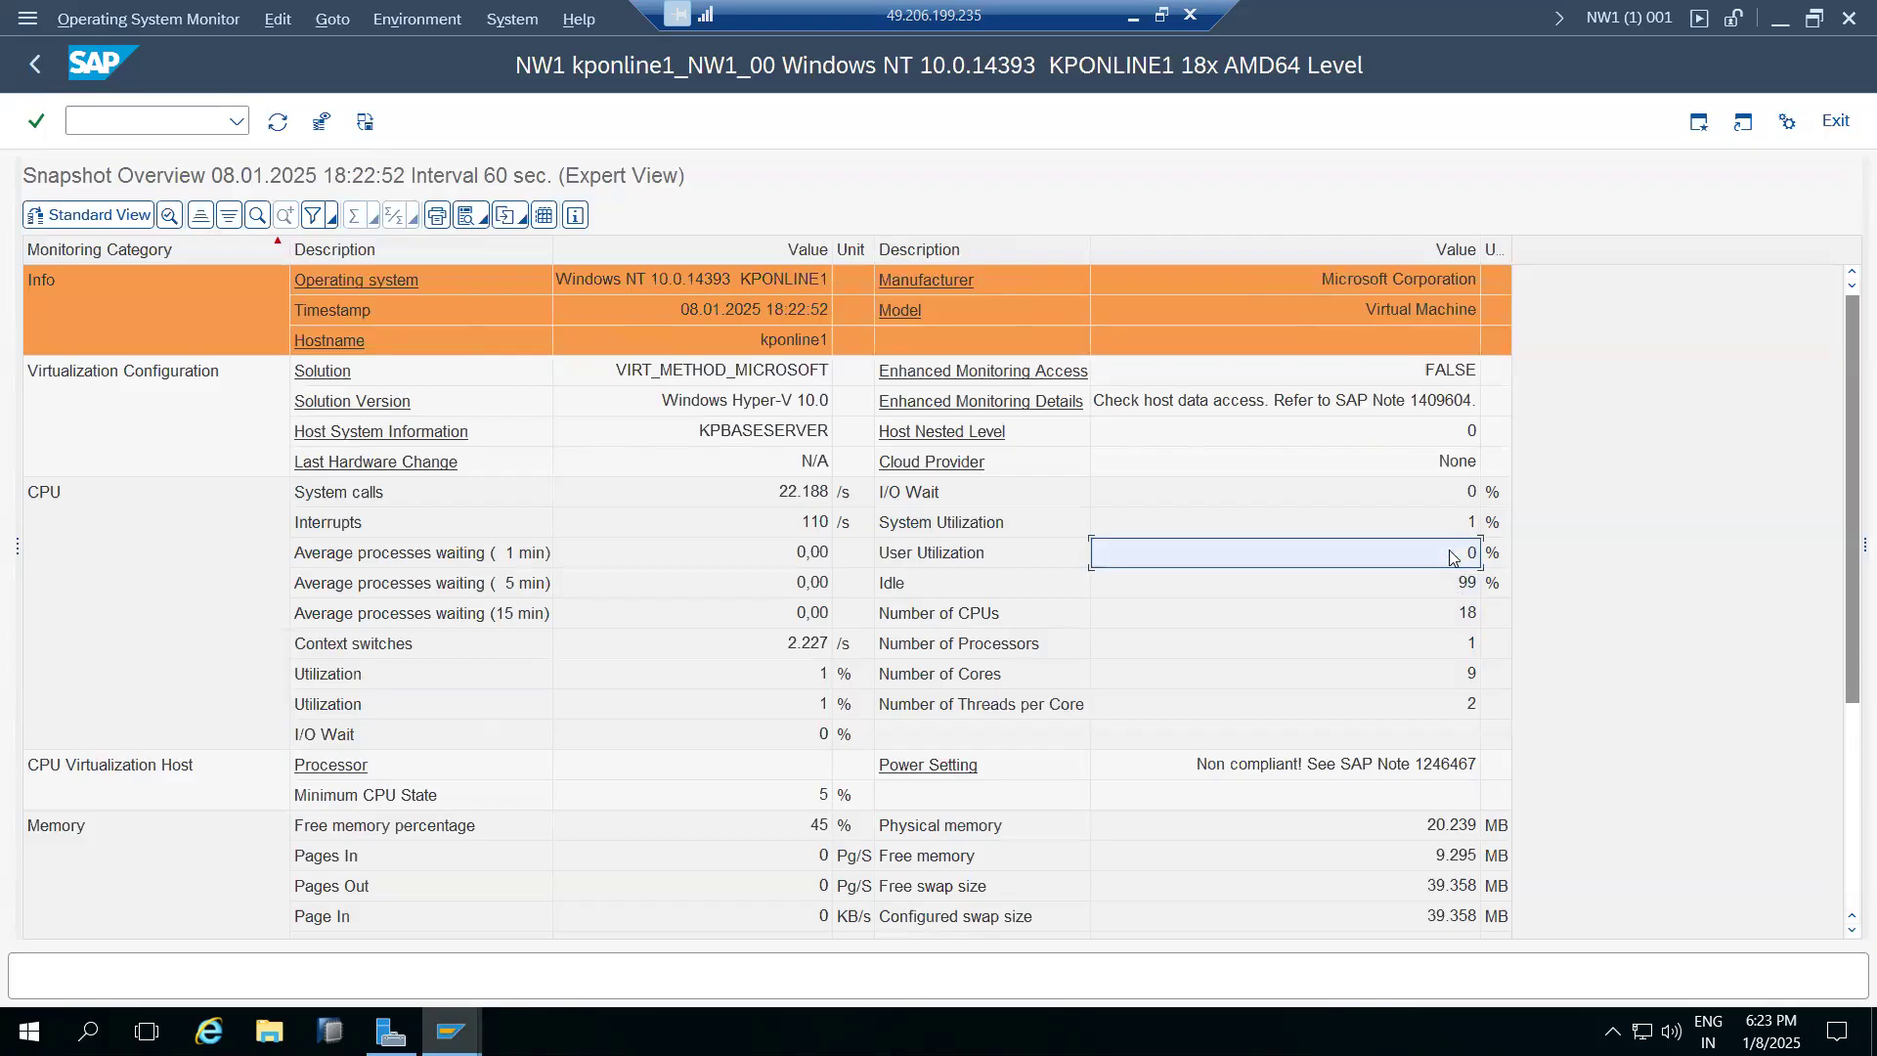
click(1435, 528)
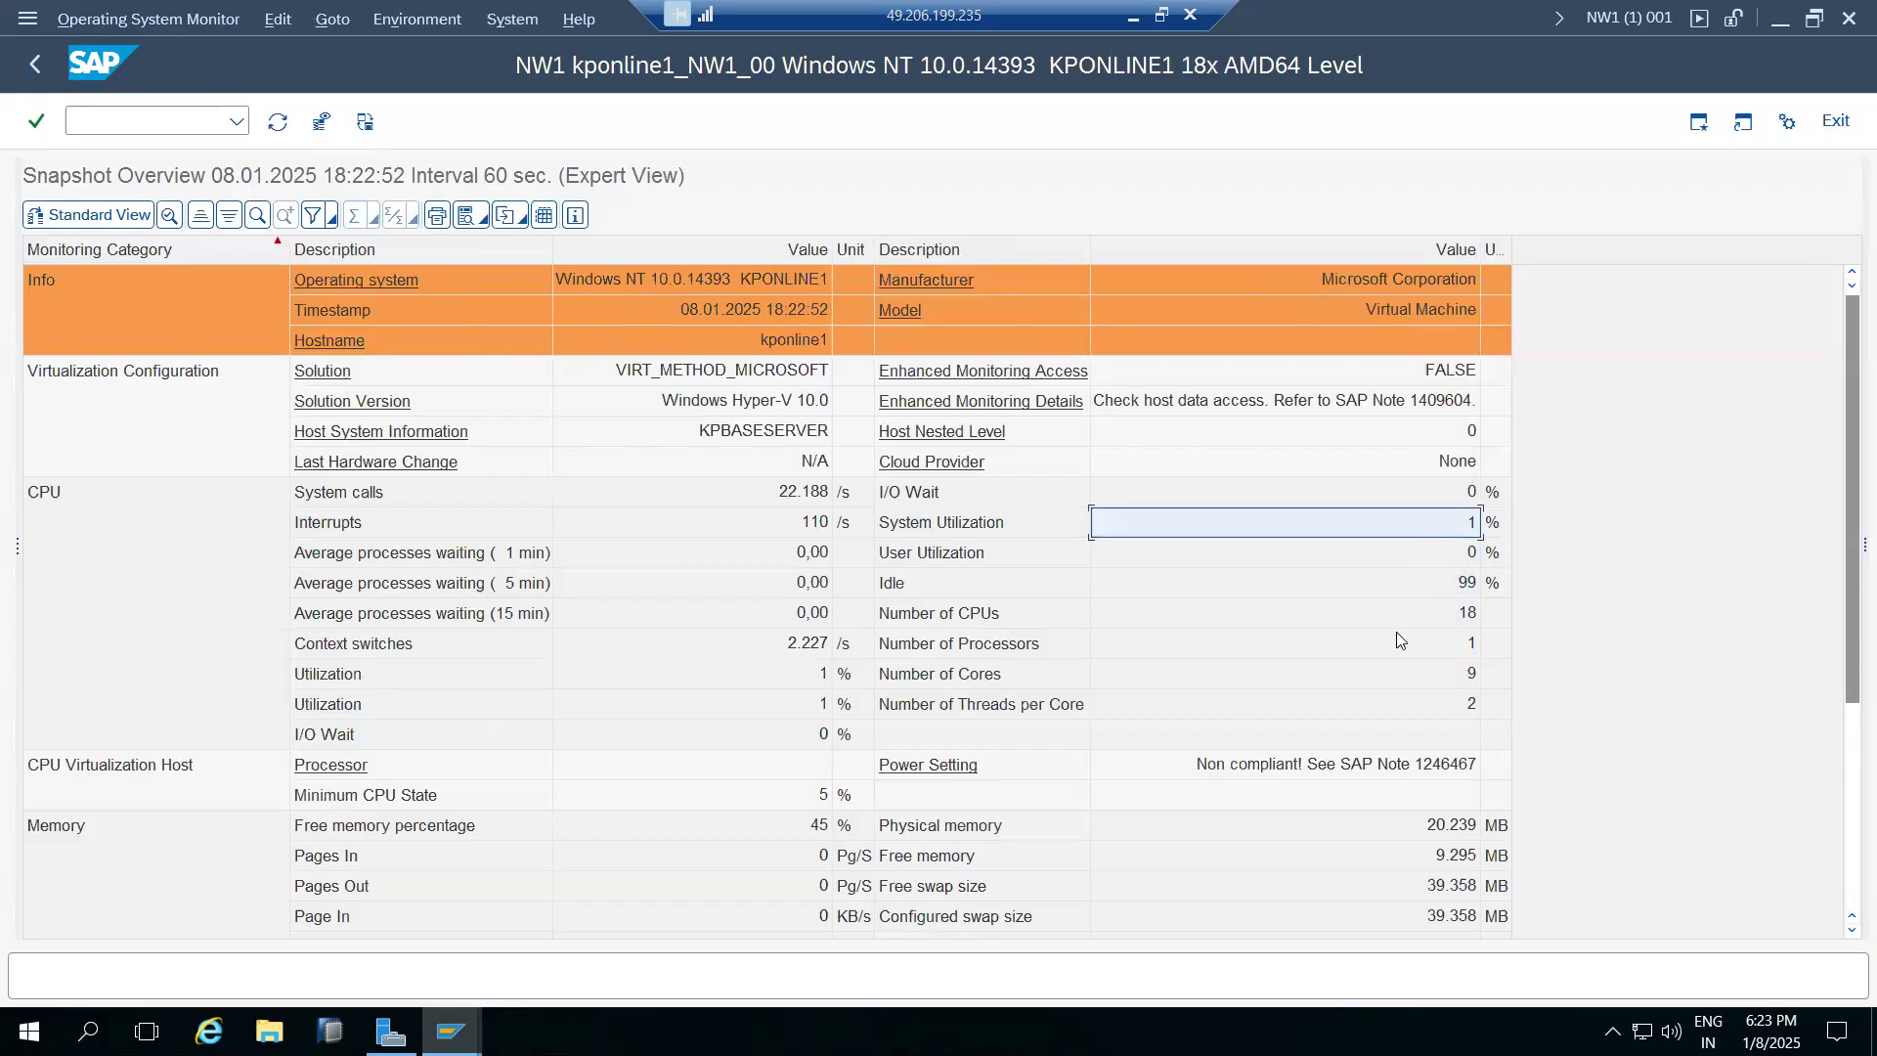
click(1322, 760)
scroll(1322, 760, down, 4)
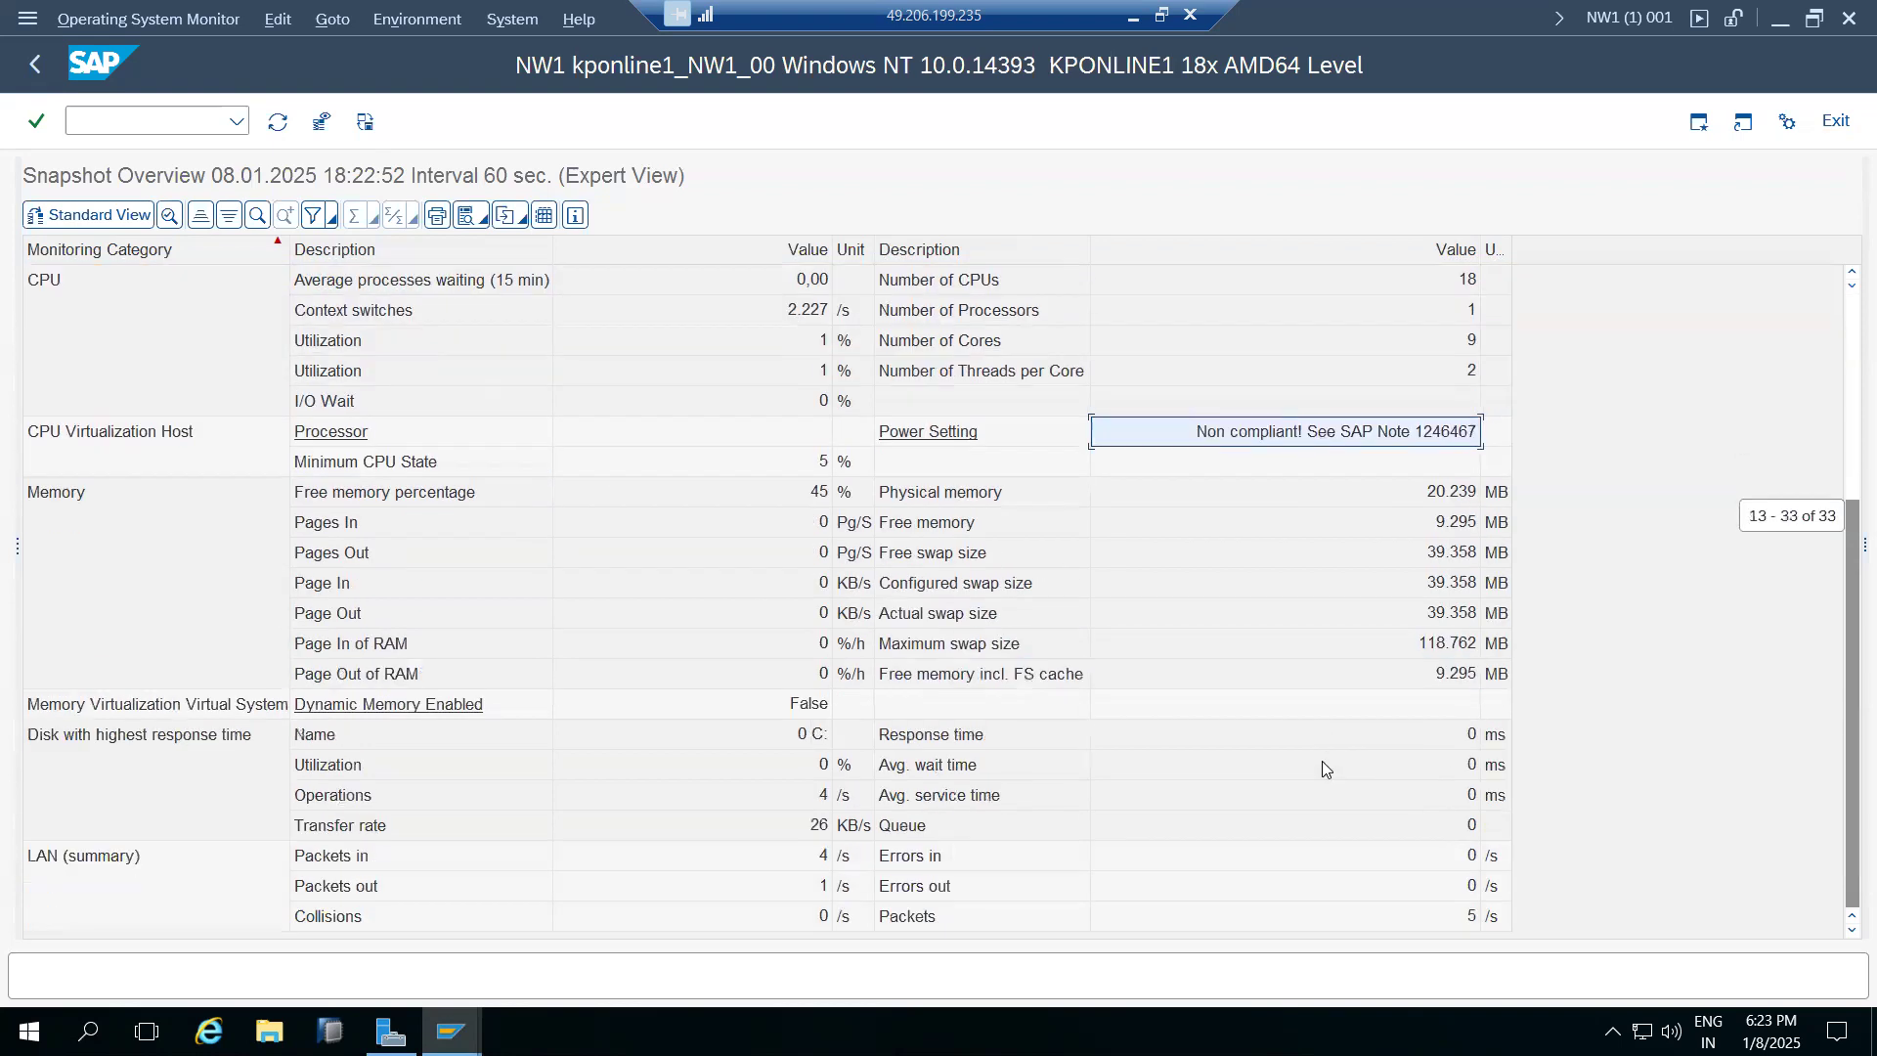
click(1347, 499)
click(1371, 526)
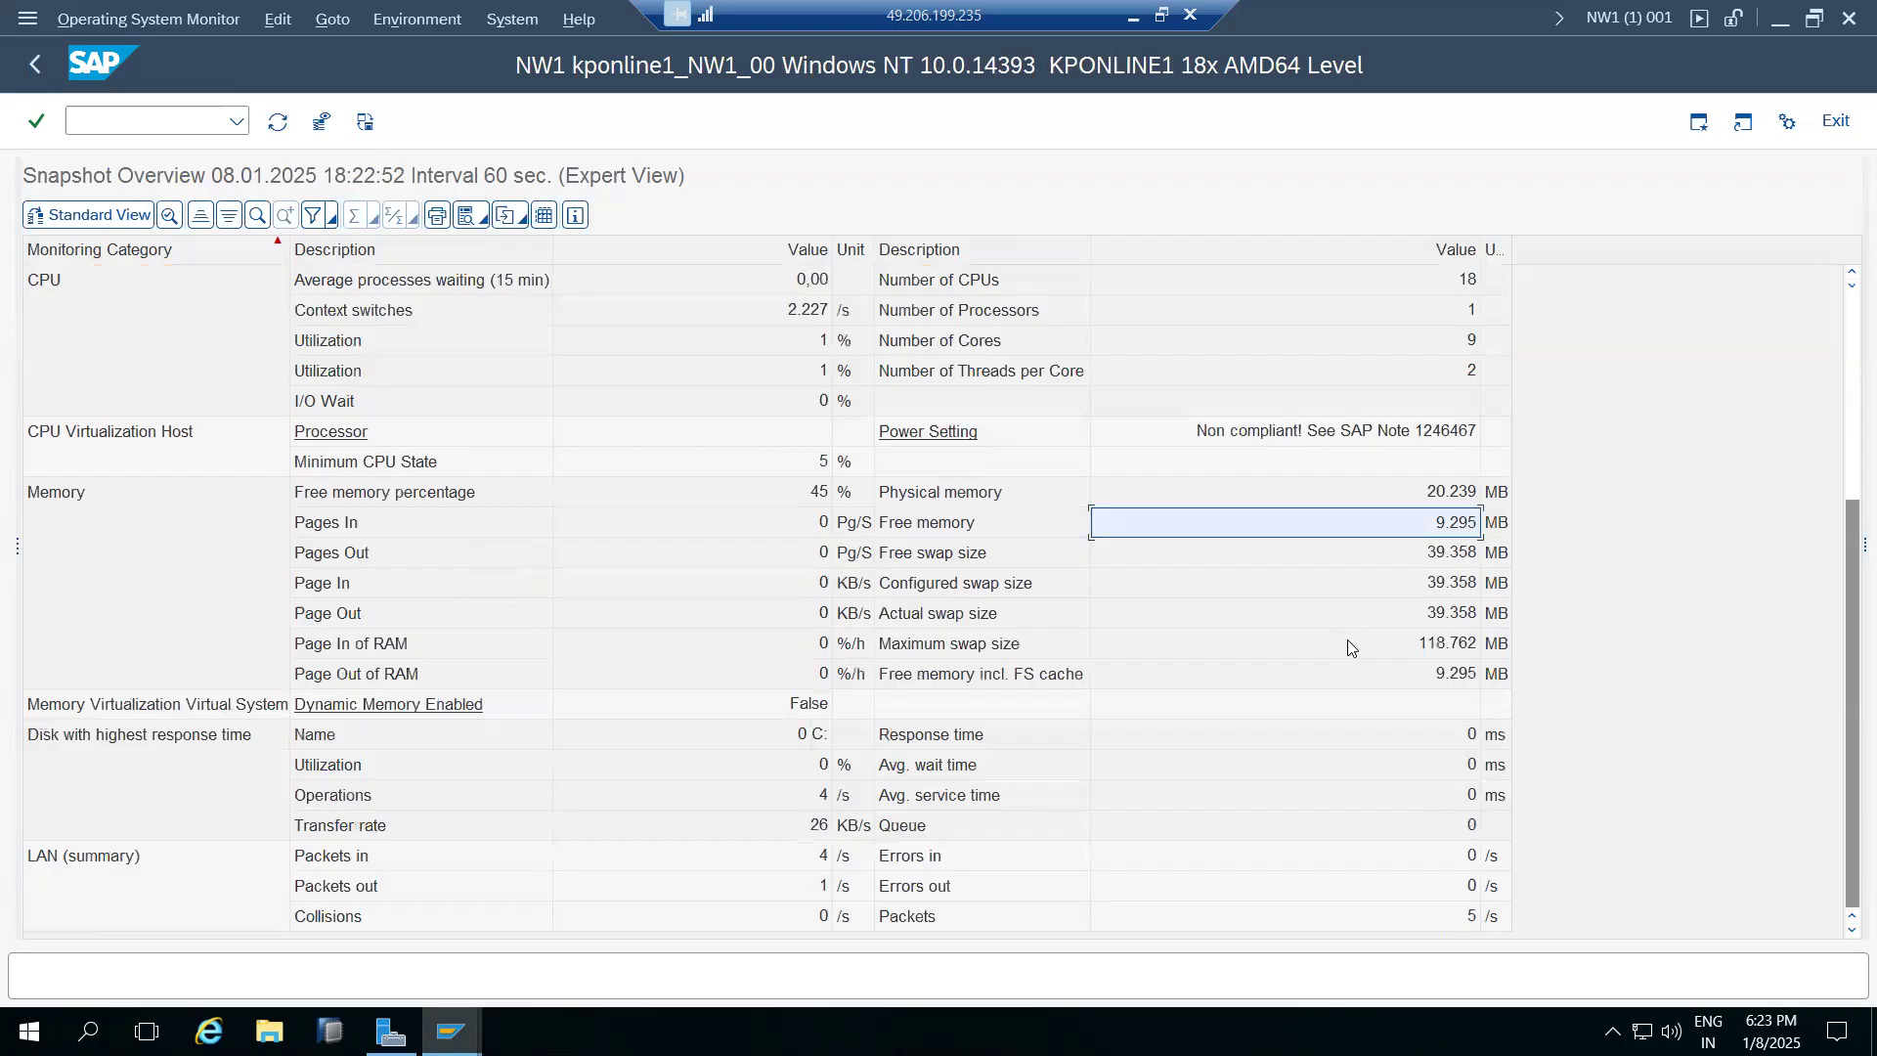
scroll(469, 658, up, 4)
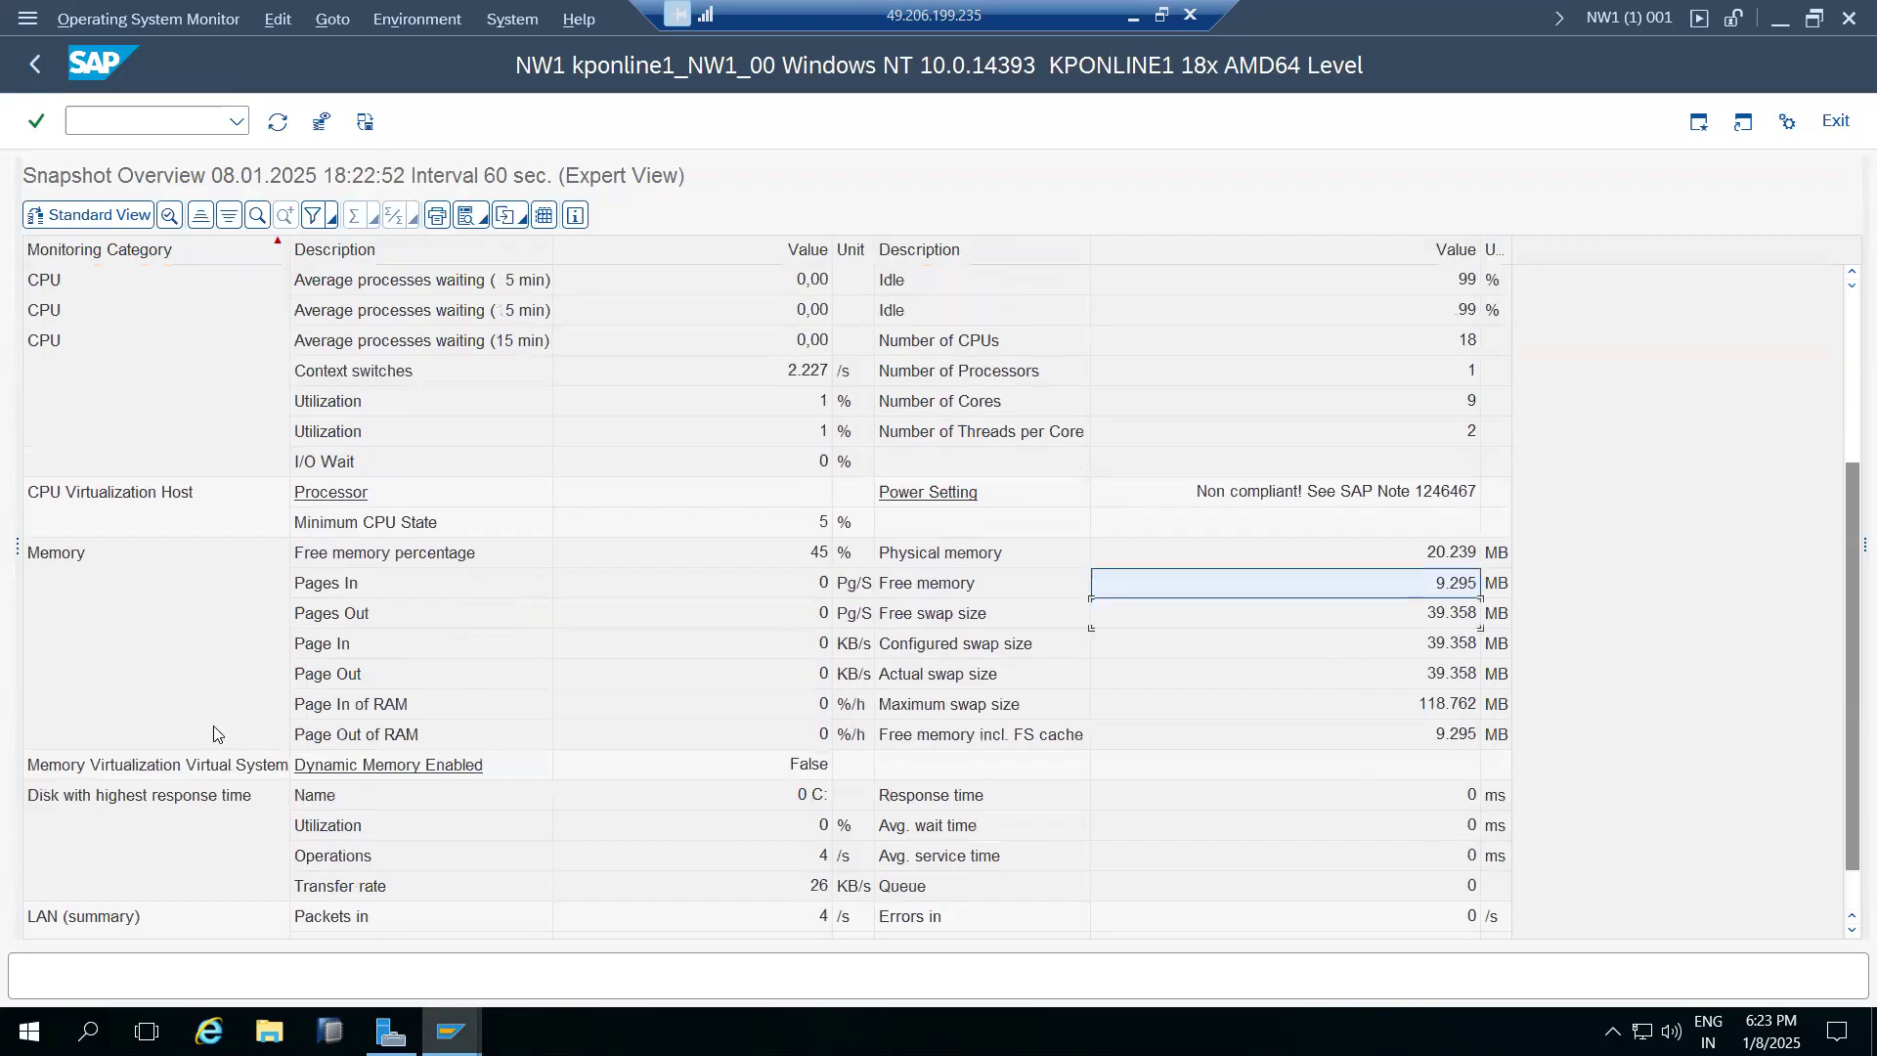
double_click(269, 497)
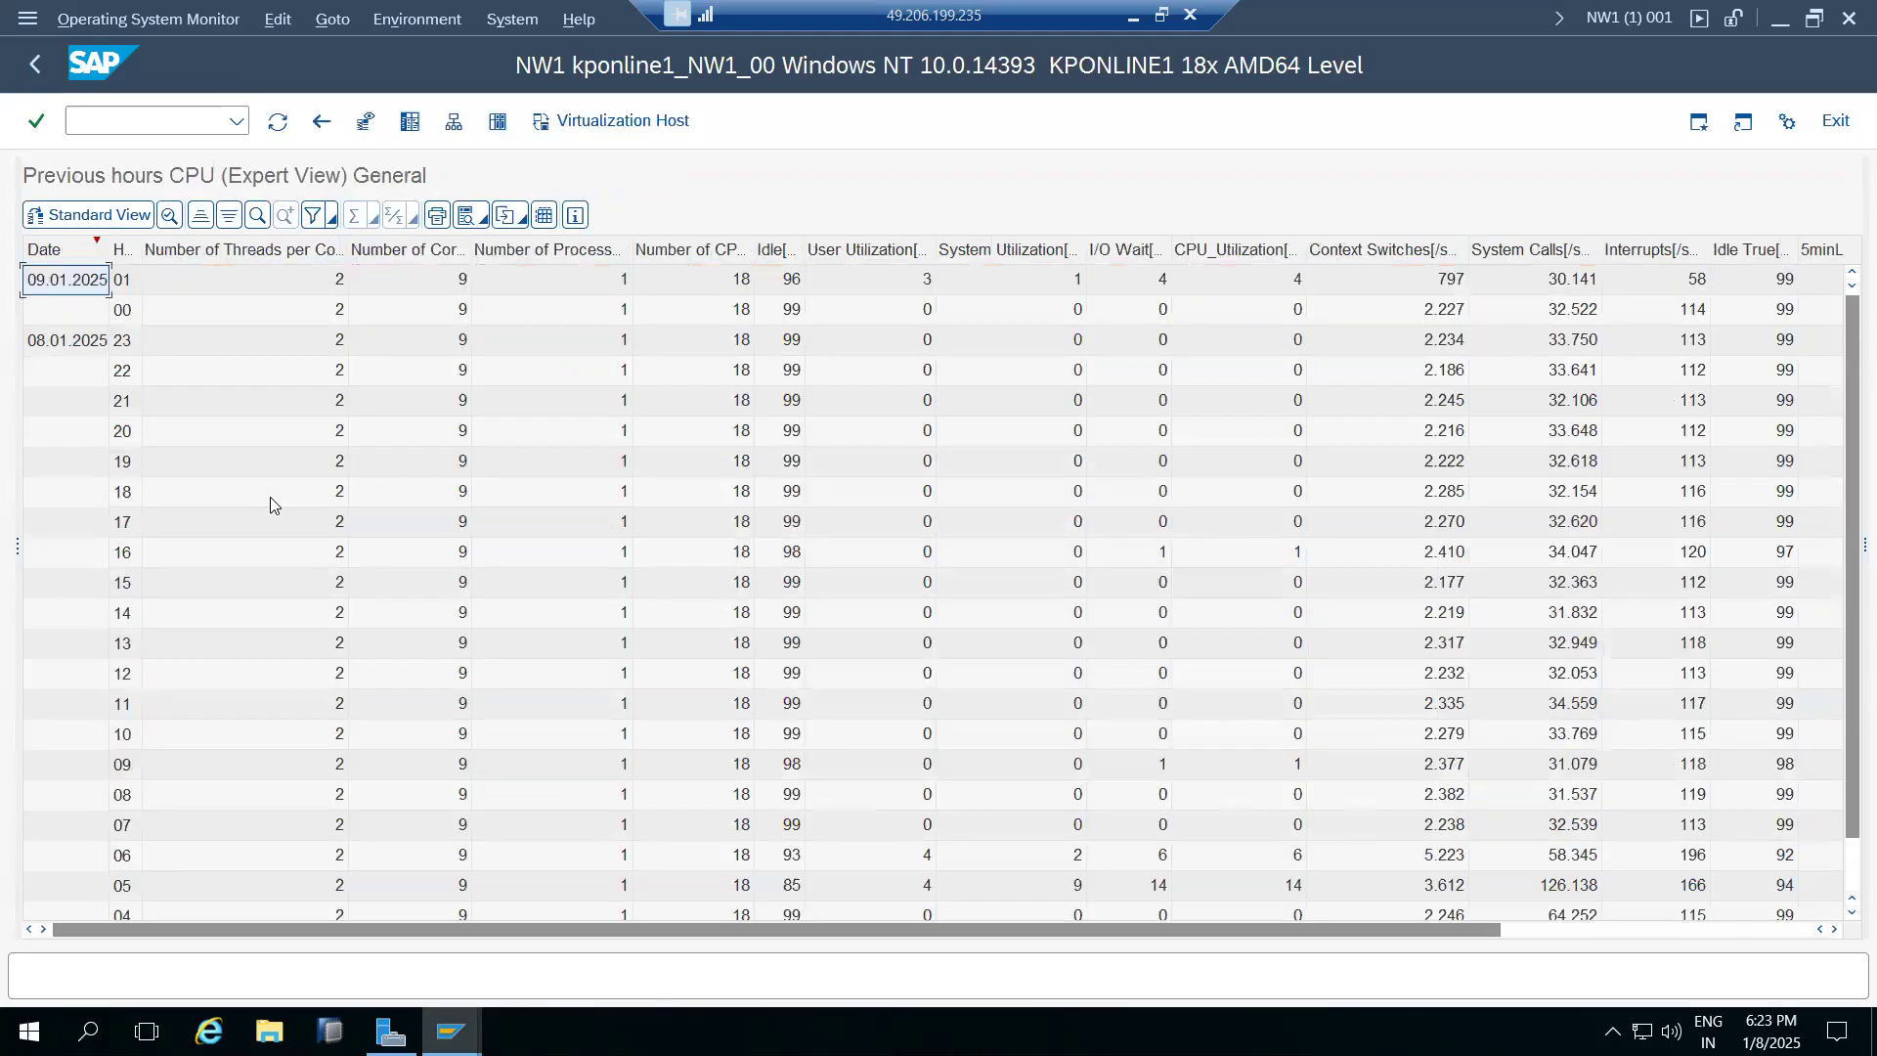
Inspect the CPU history, marking the latest hour's User Utilization value
drag(139, 259, 139, 259)
click(896, 288)
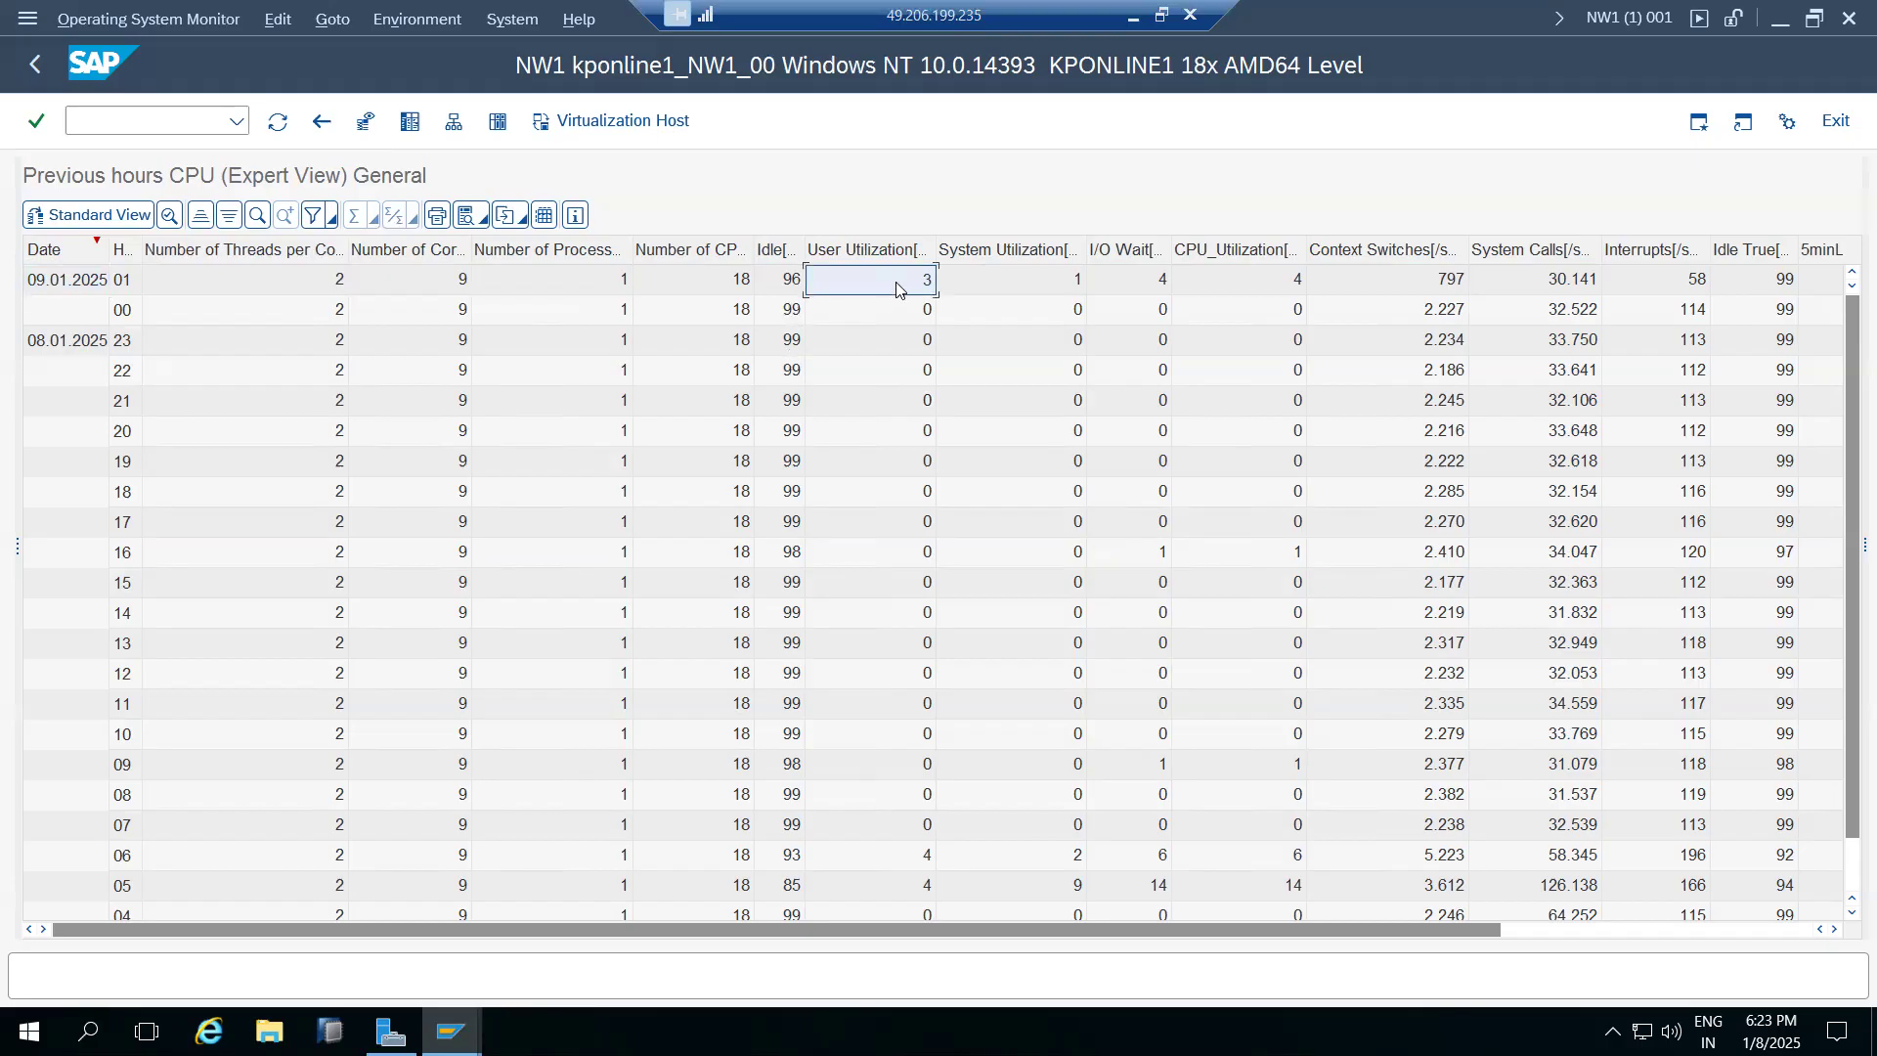
scroll(886, 503, down, 1)
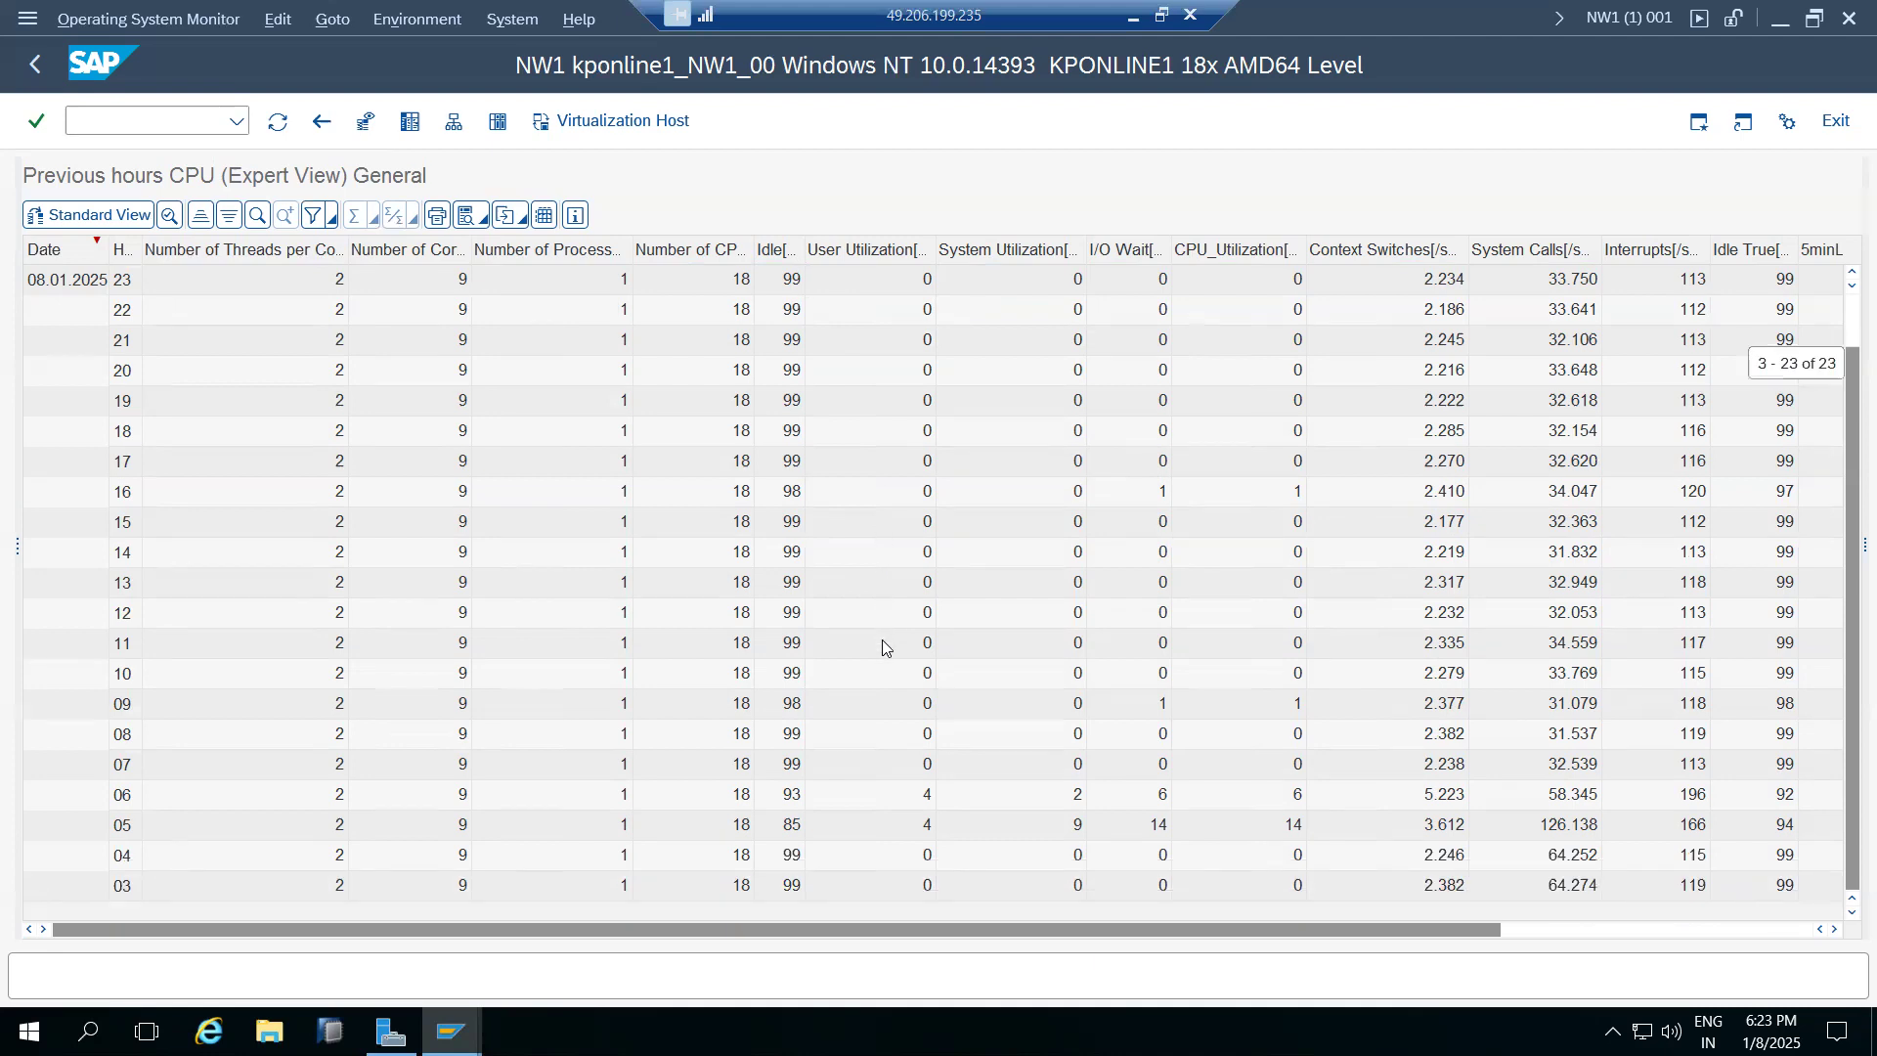
scroll(883, 664, up, 1)
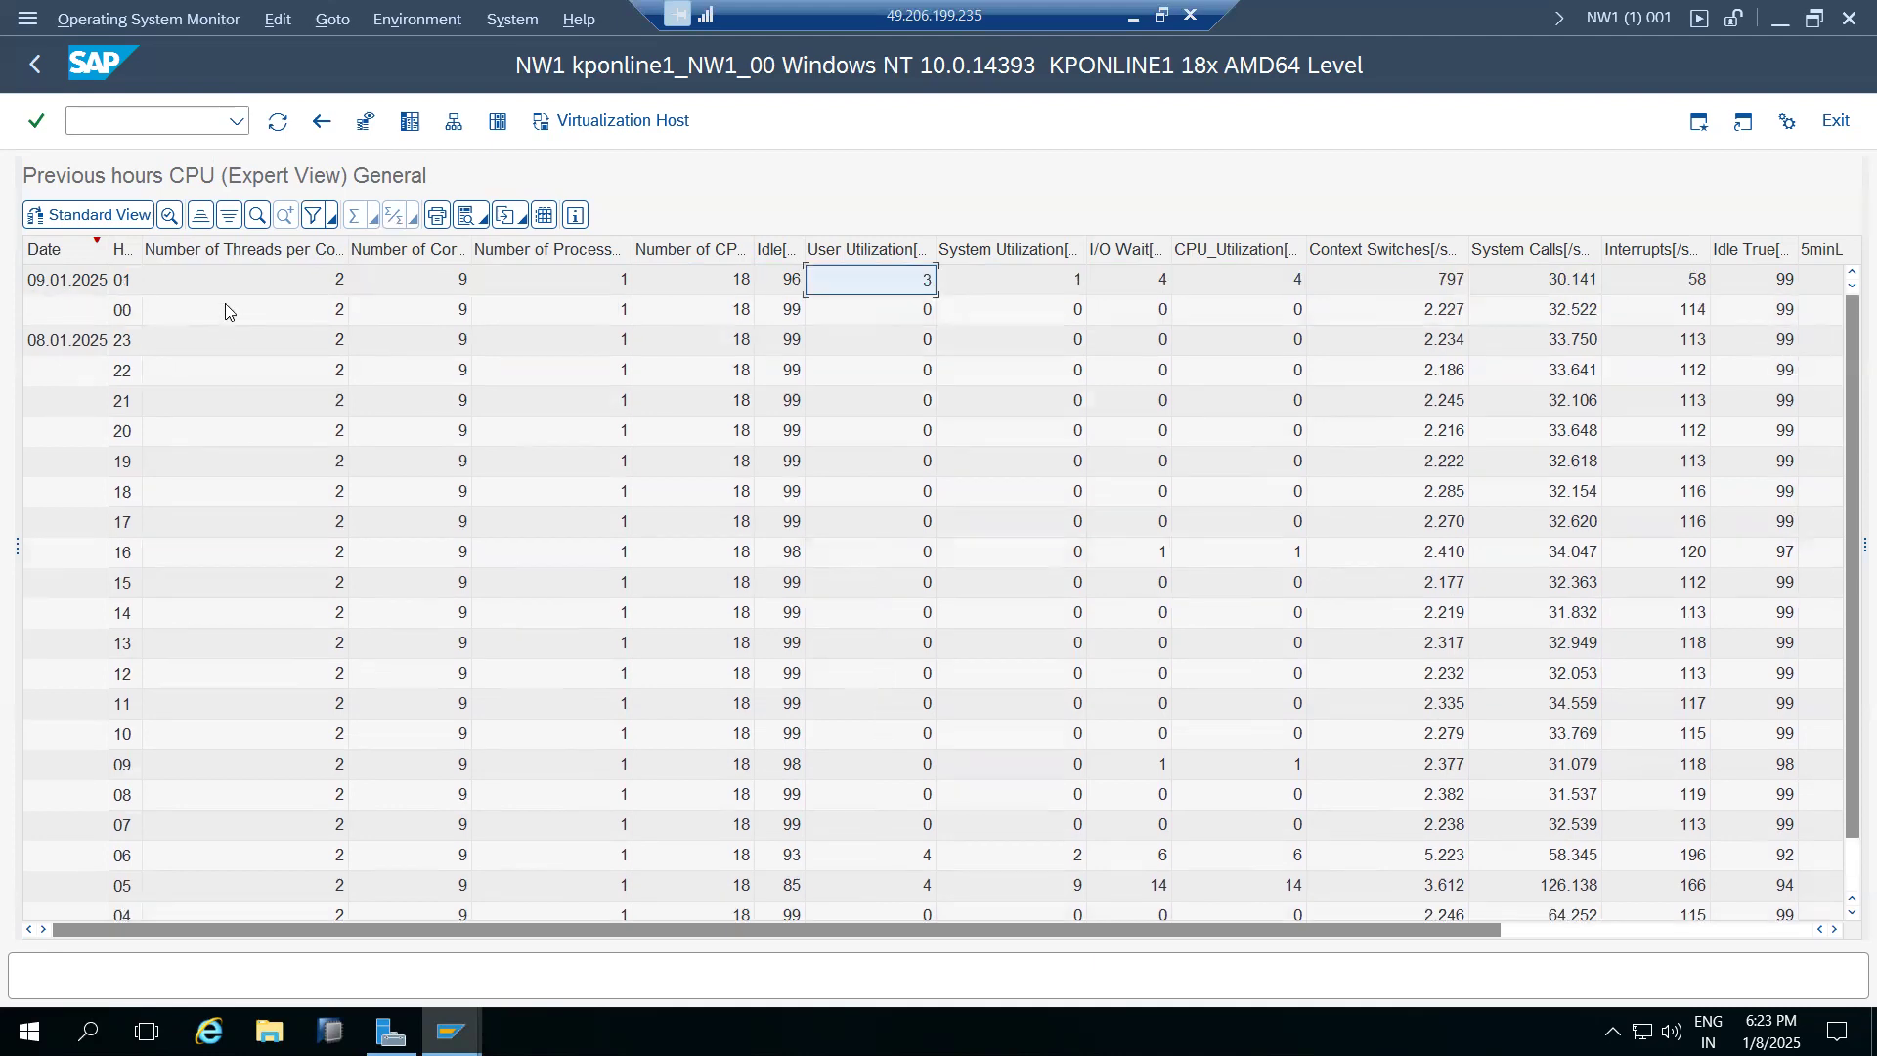
Open previous-hours memory history and check hours 20, 18, 23 and hour 16's Commit_Percent
click(332, 120)
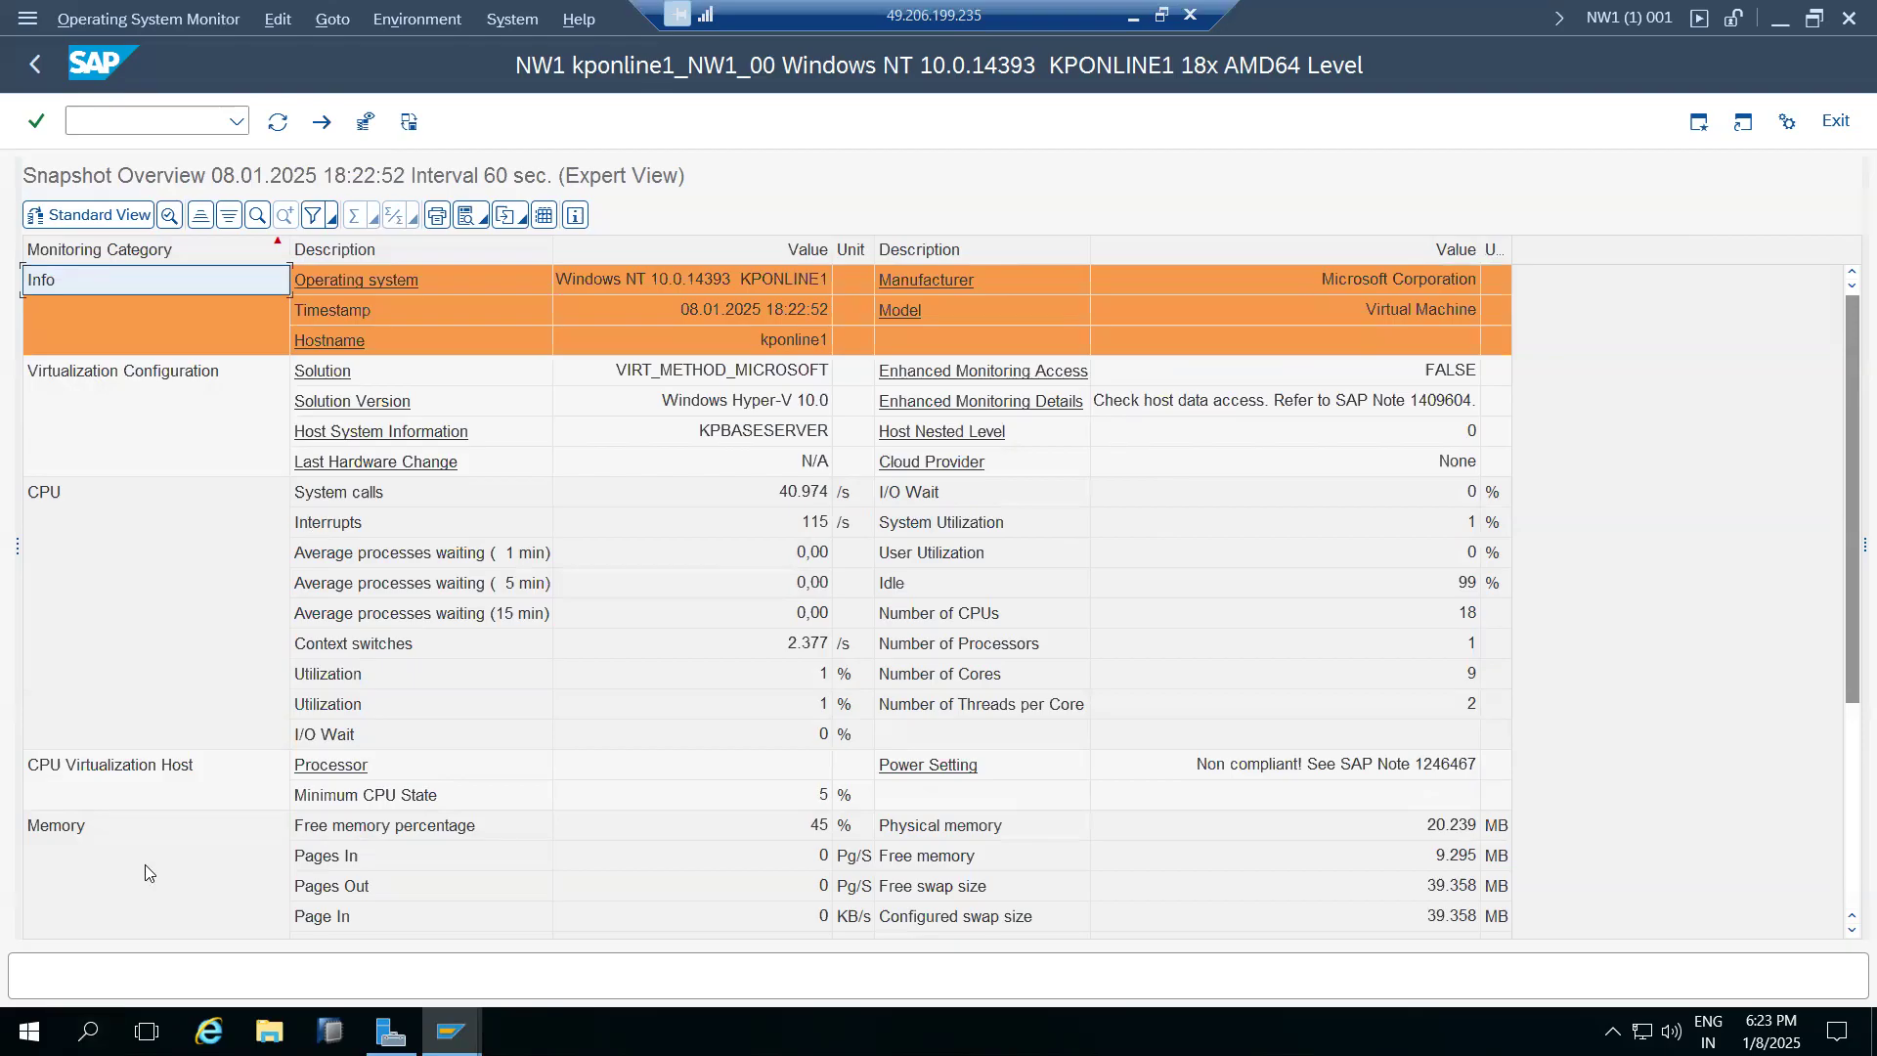
double_click(140, 813)
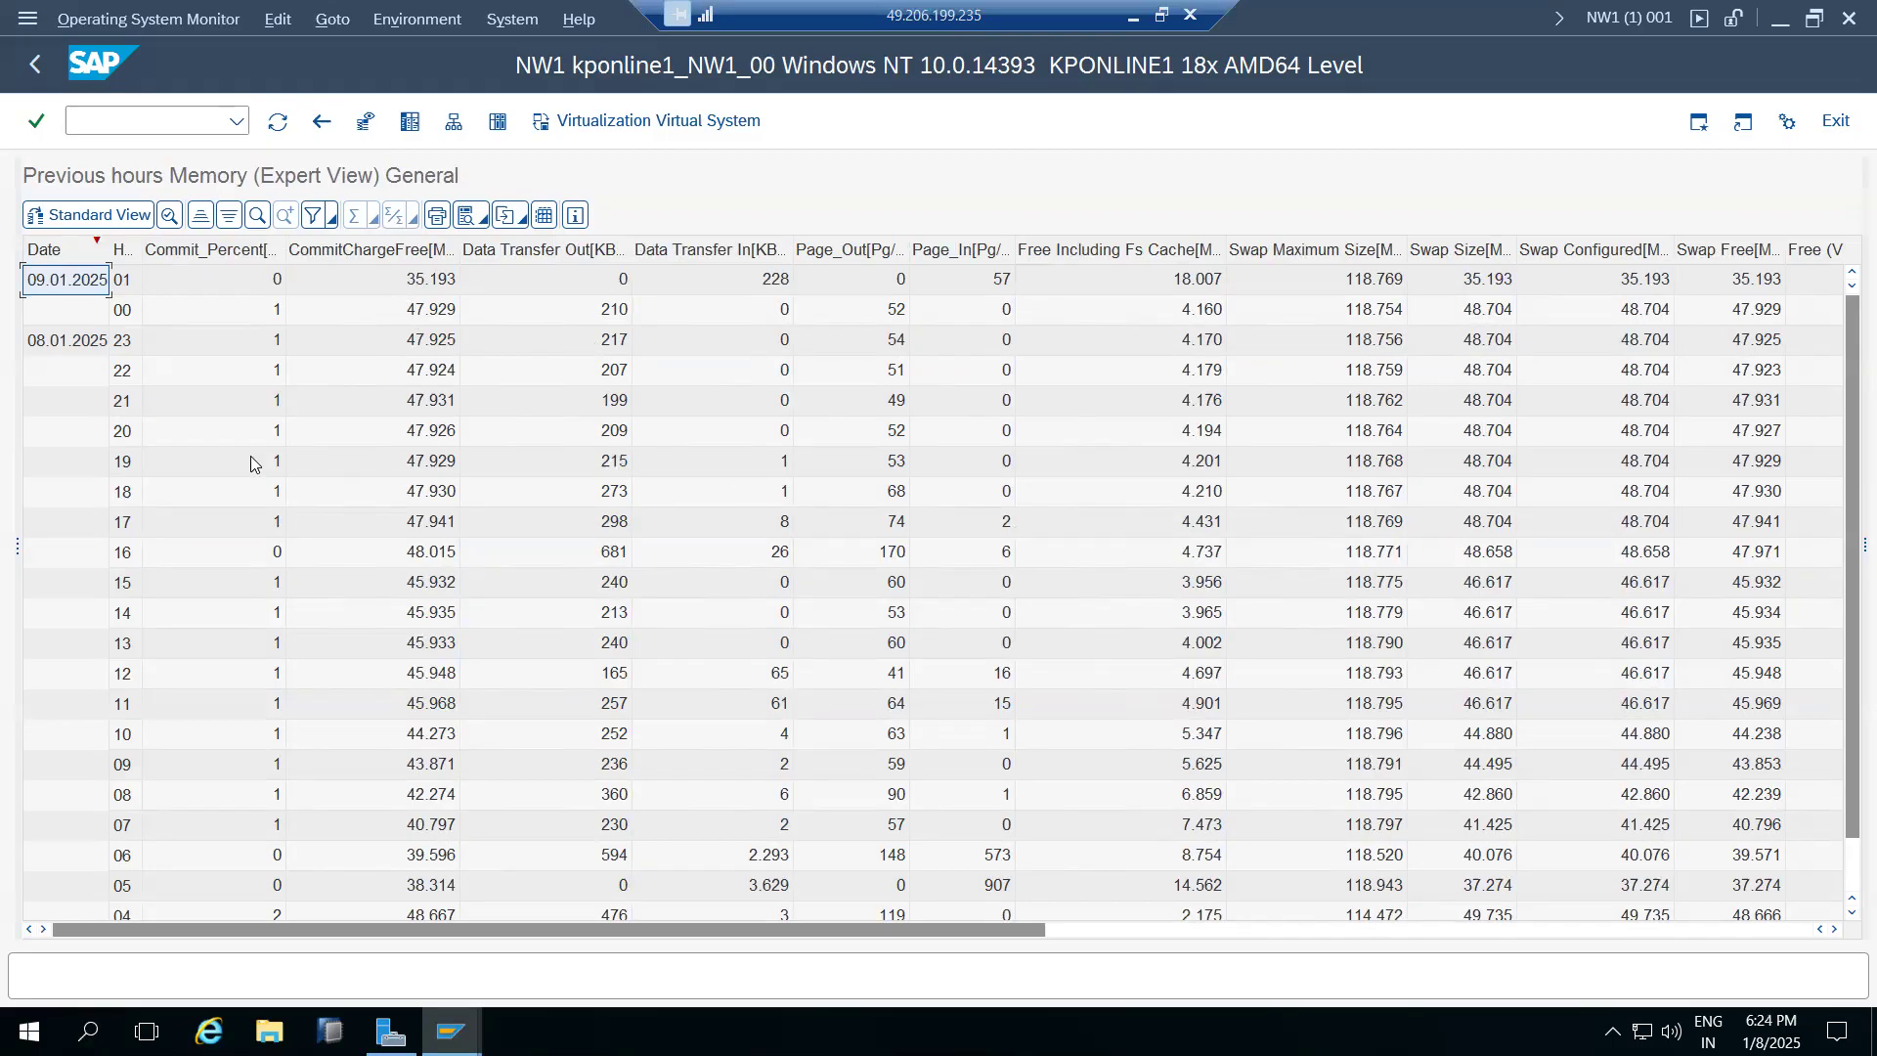
click(124, 431)
click(127, 493)
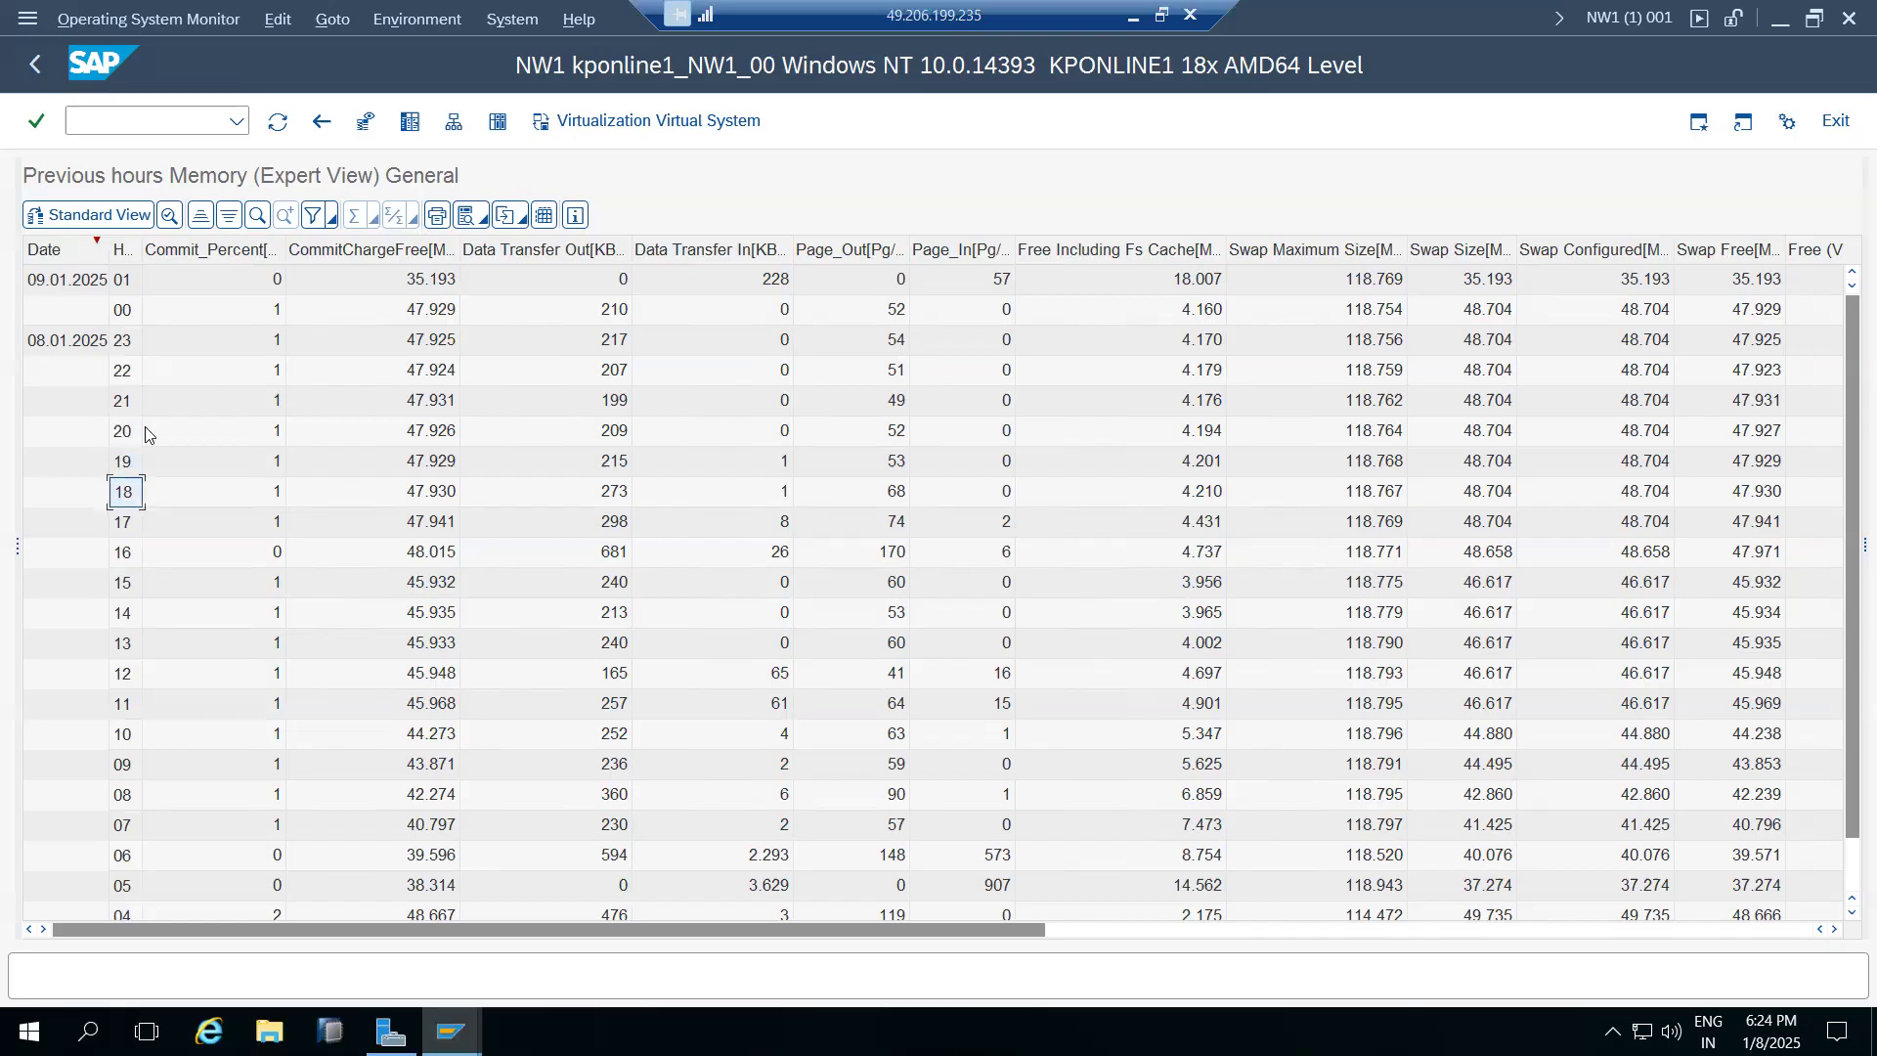
click(126, 348)
click(223, 553)
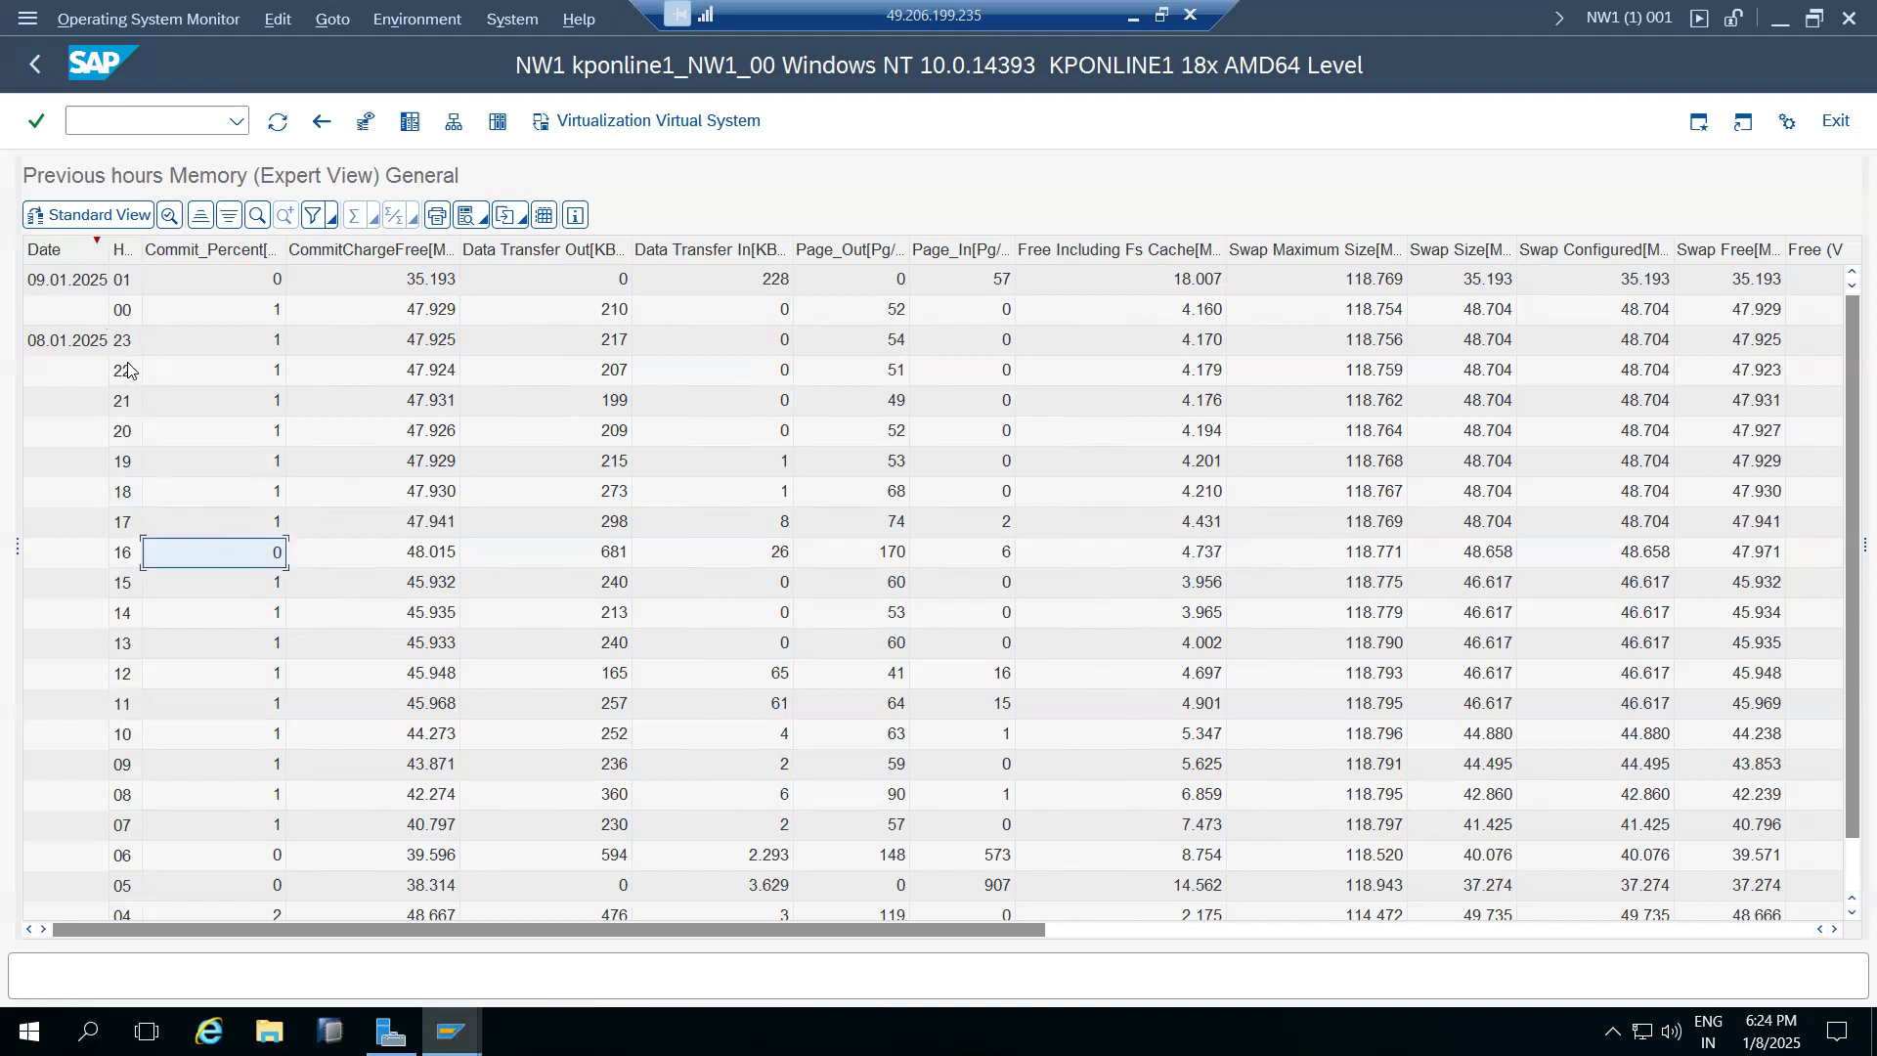
click(42, 130)
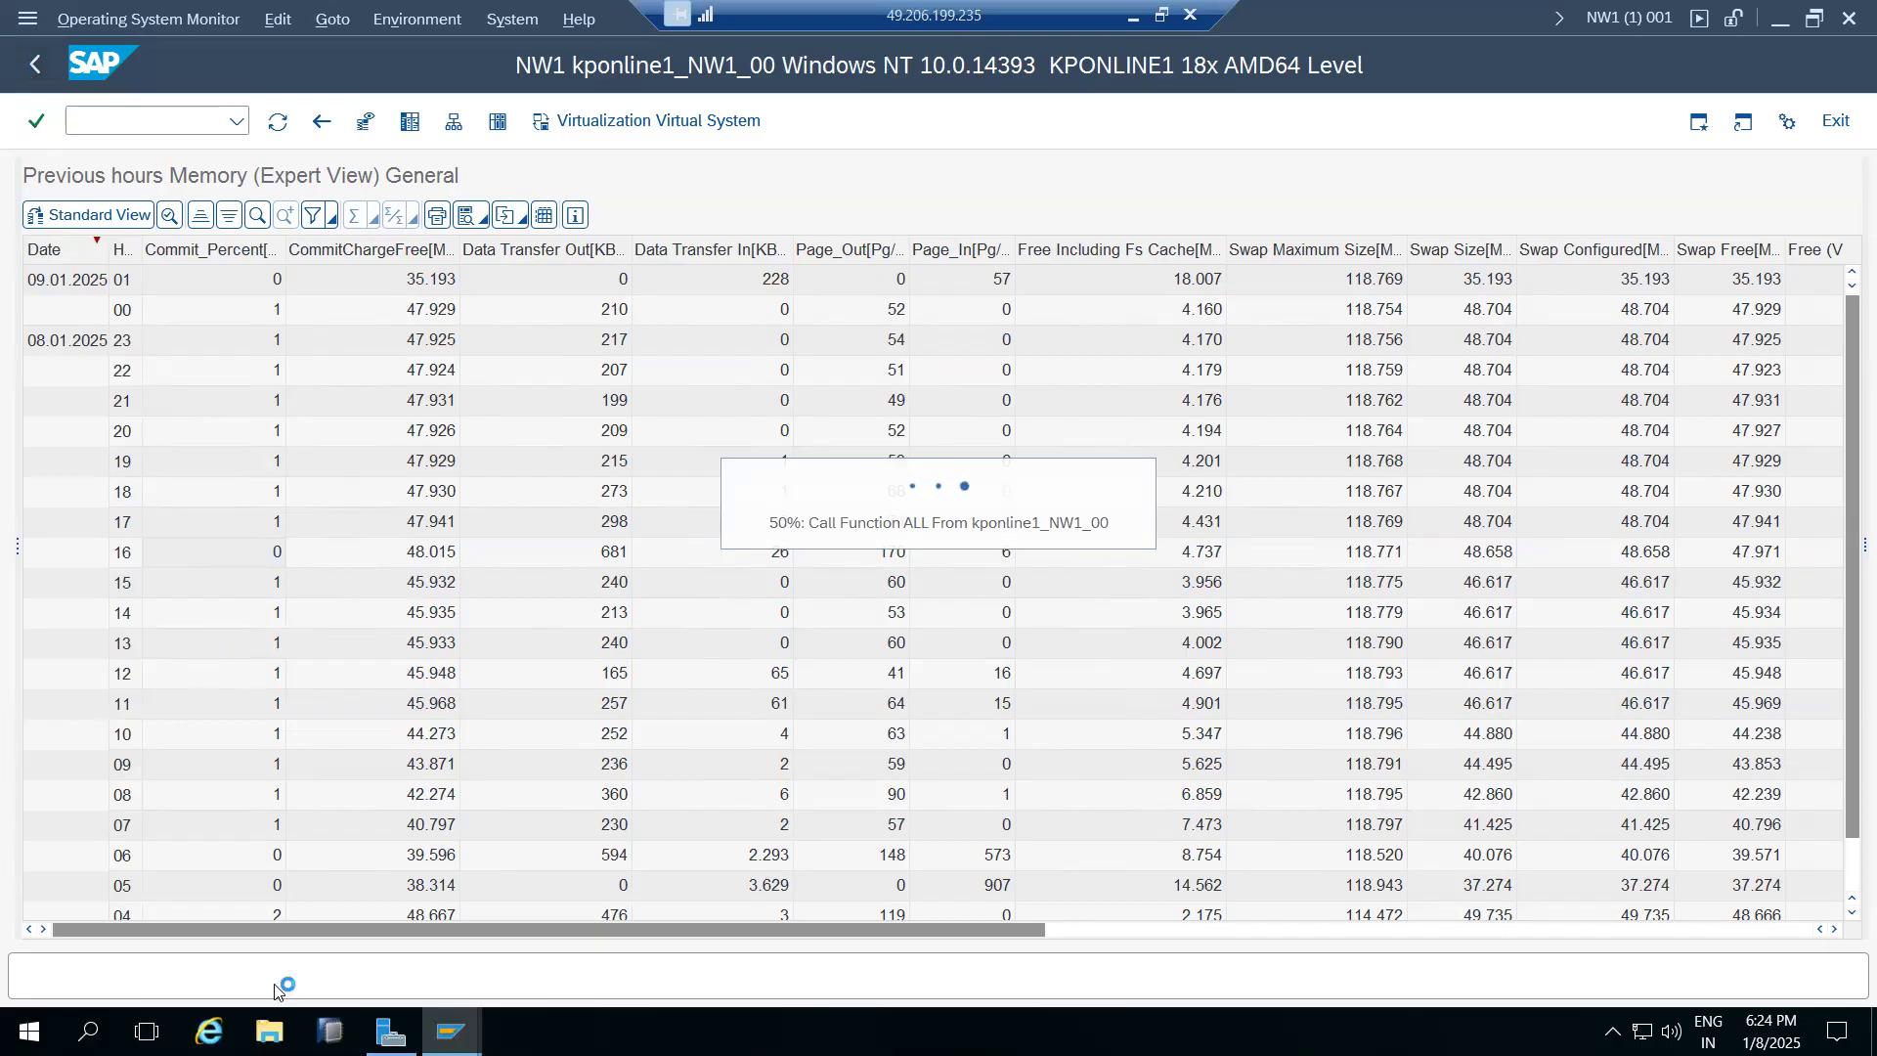
Log on to SAP ECC DEVELOPMENT with the user and password, then start ST06
mouse_move(390, 1031)
click(315, 924)
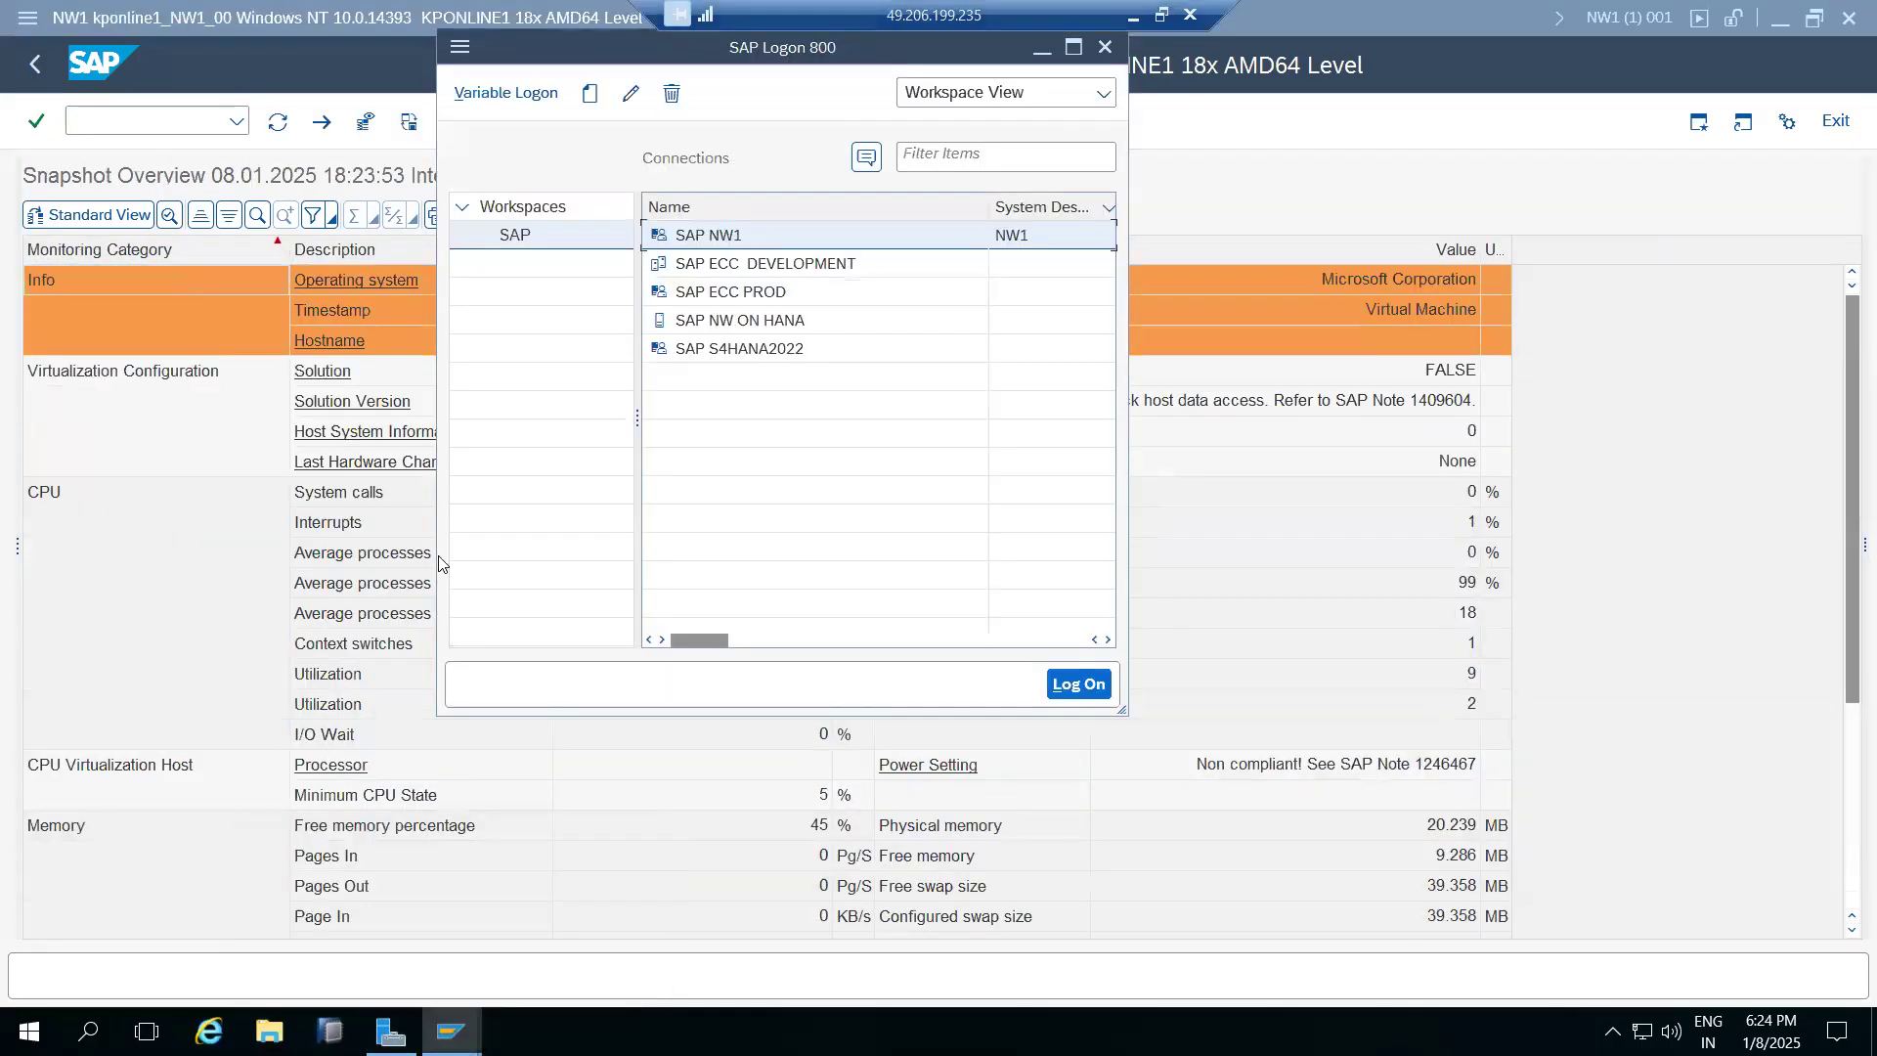
double_click(713, 274)
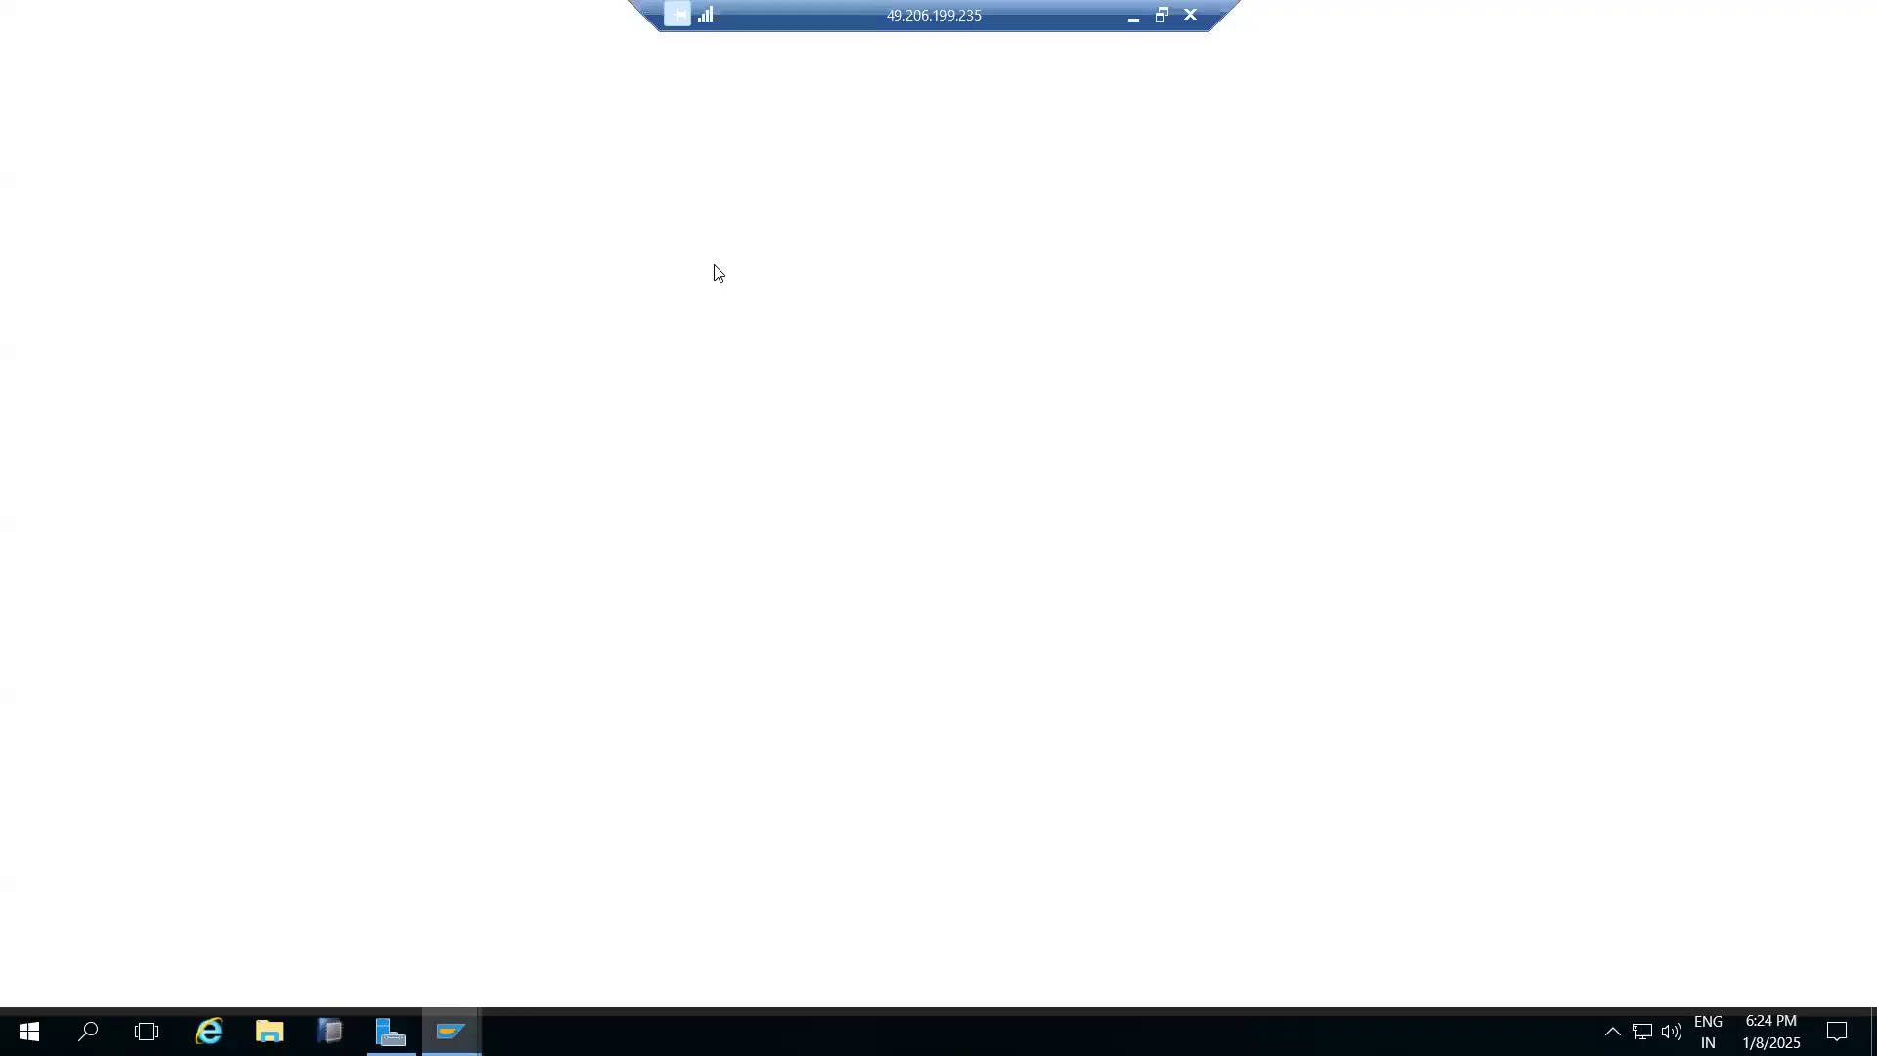
text(basis)
key(Tab)
key(ctrl+v)
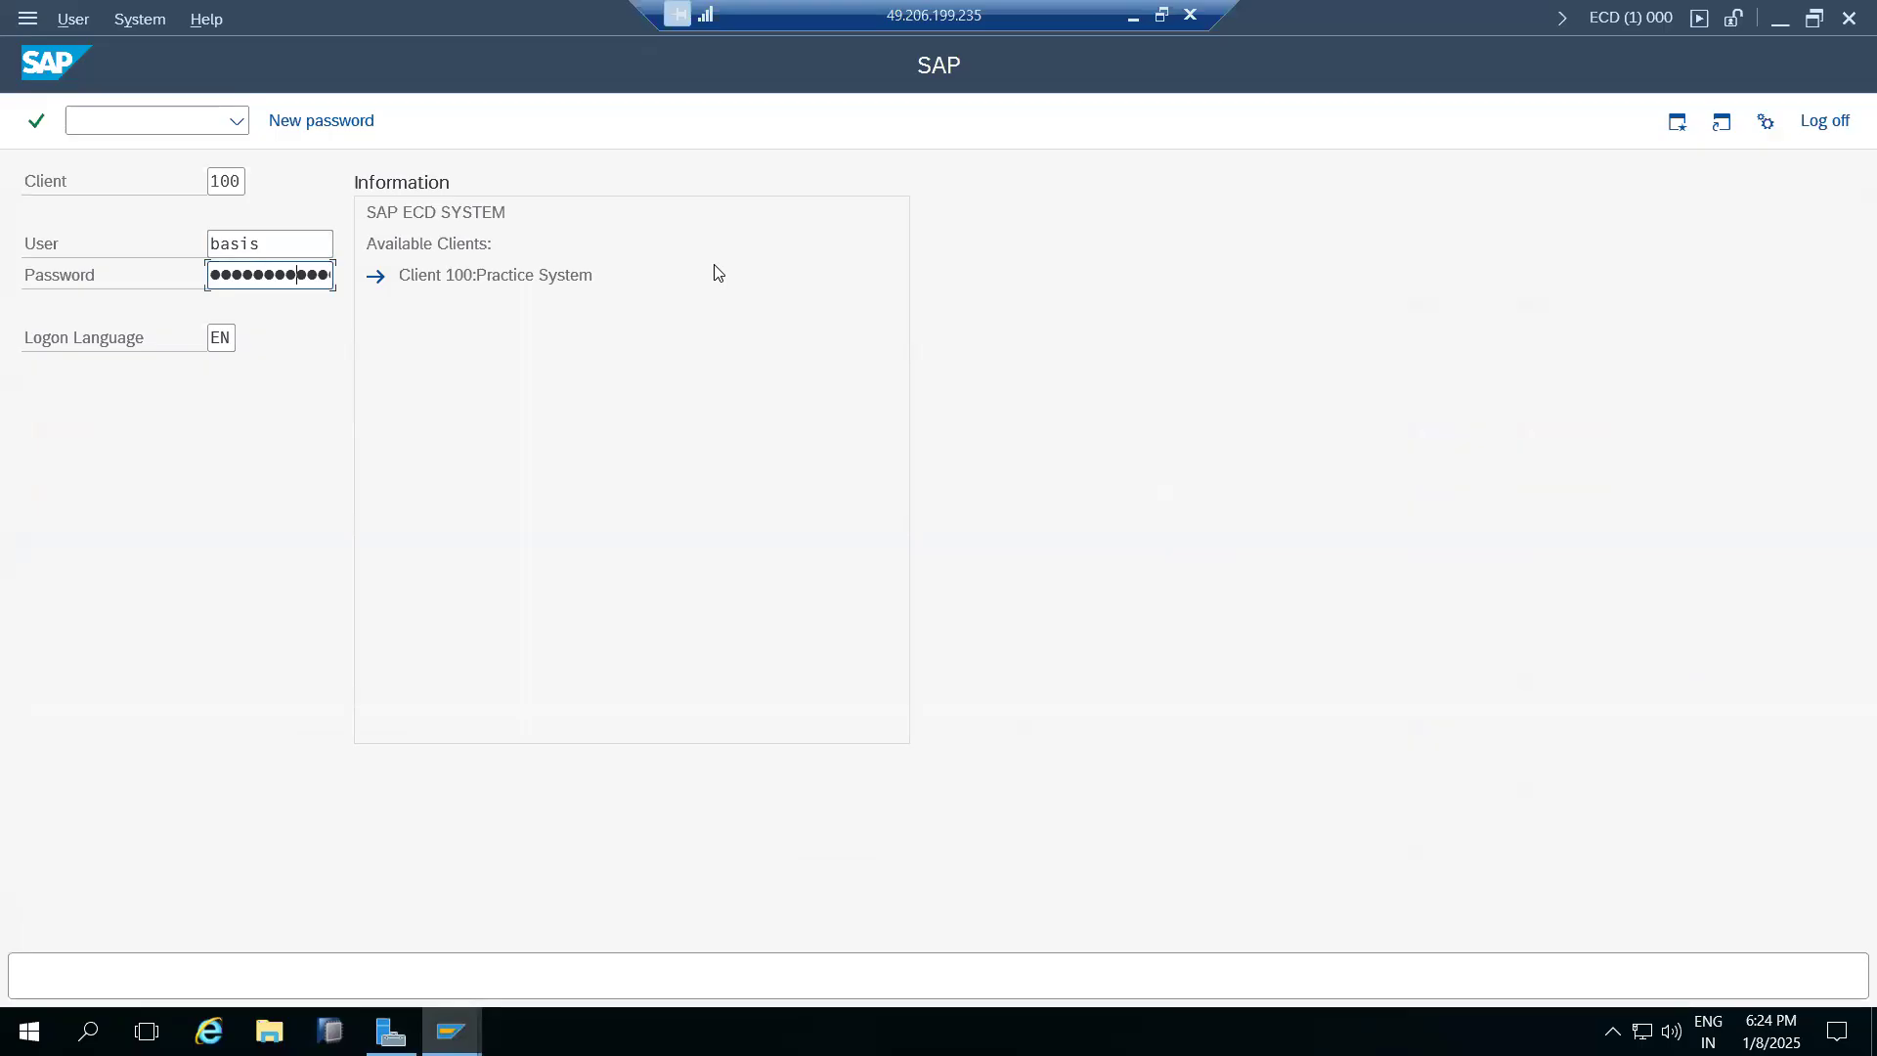
key(Return)
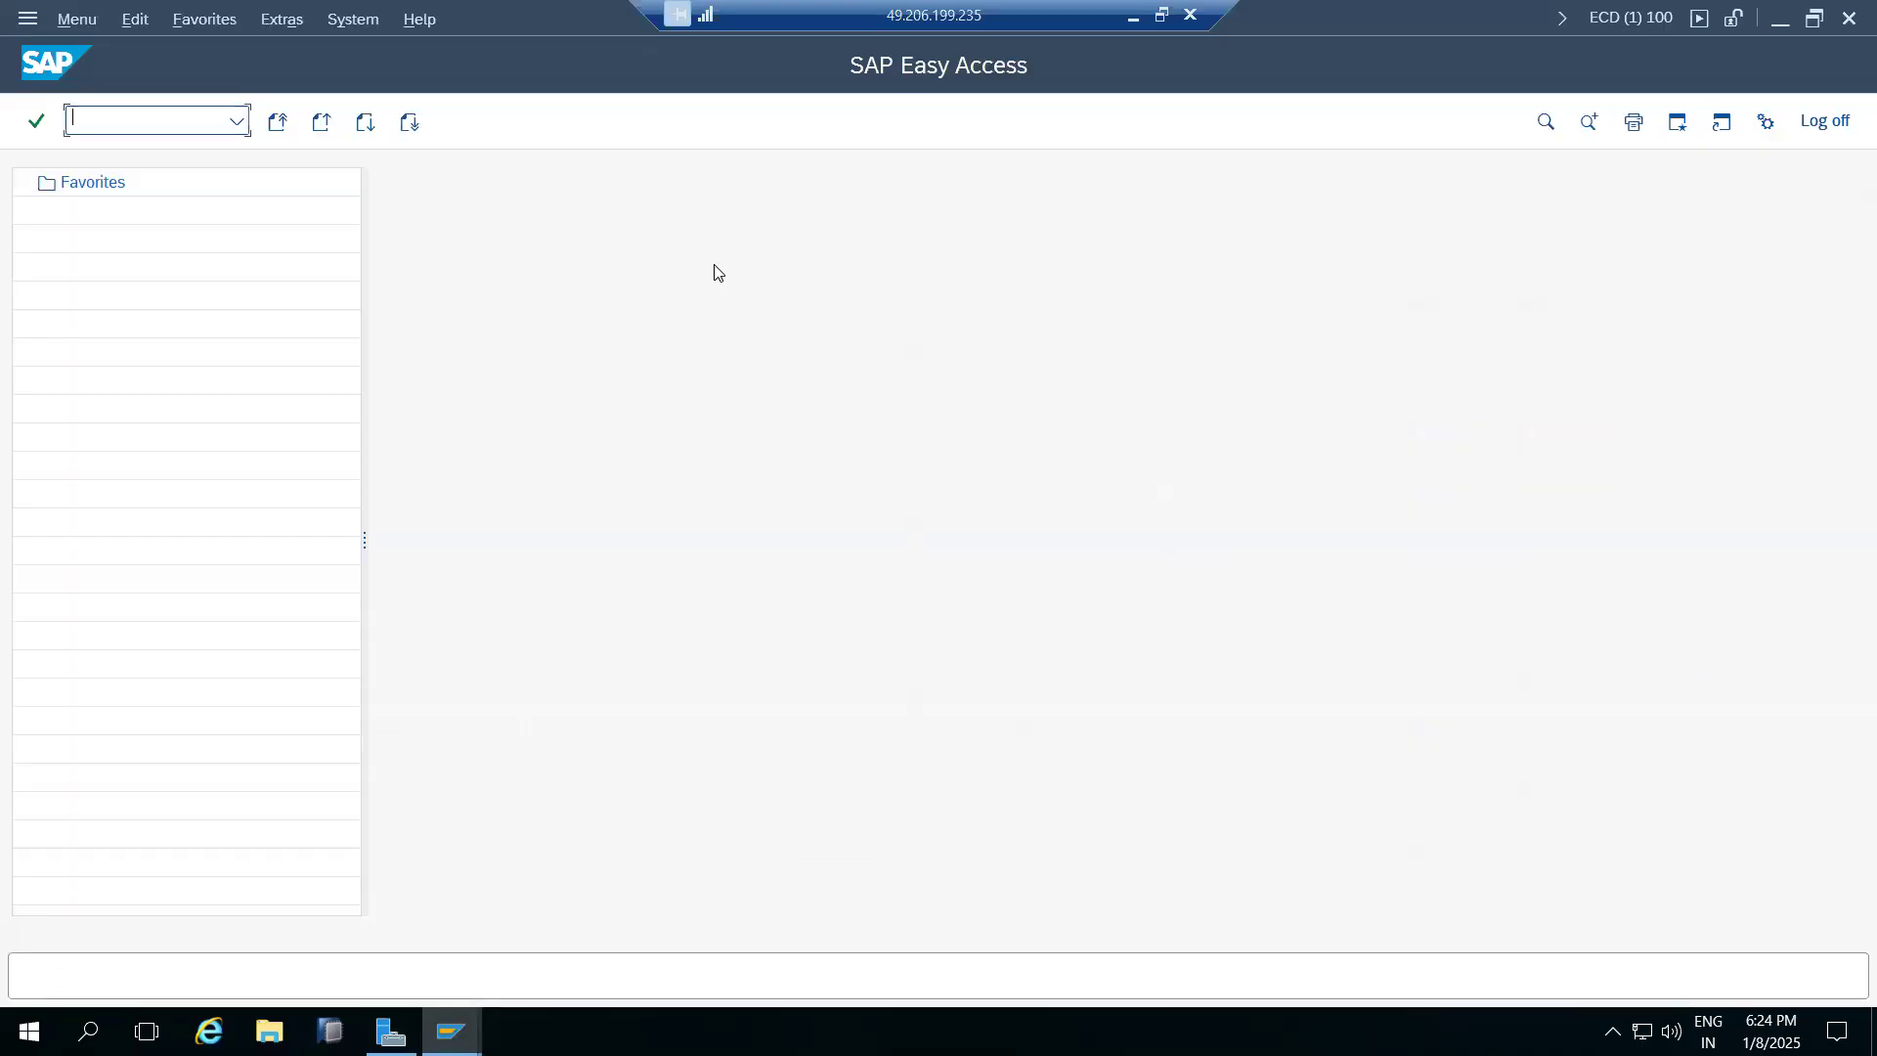
text(st06)
key(Return)
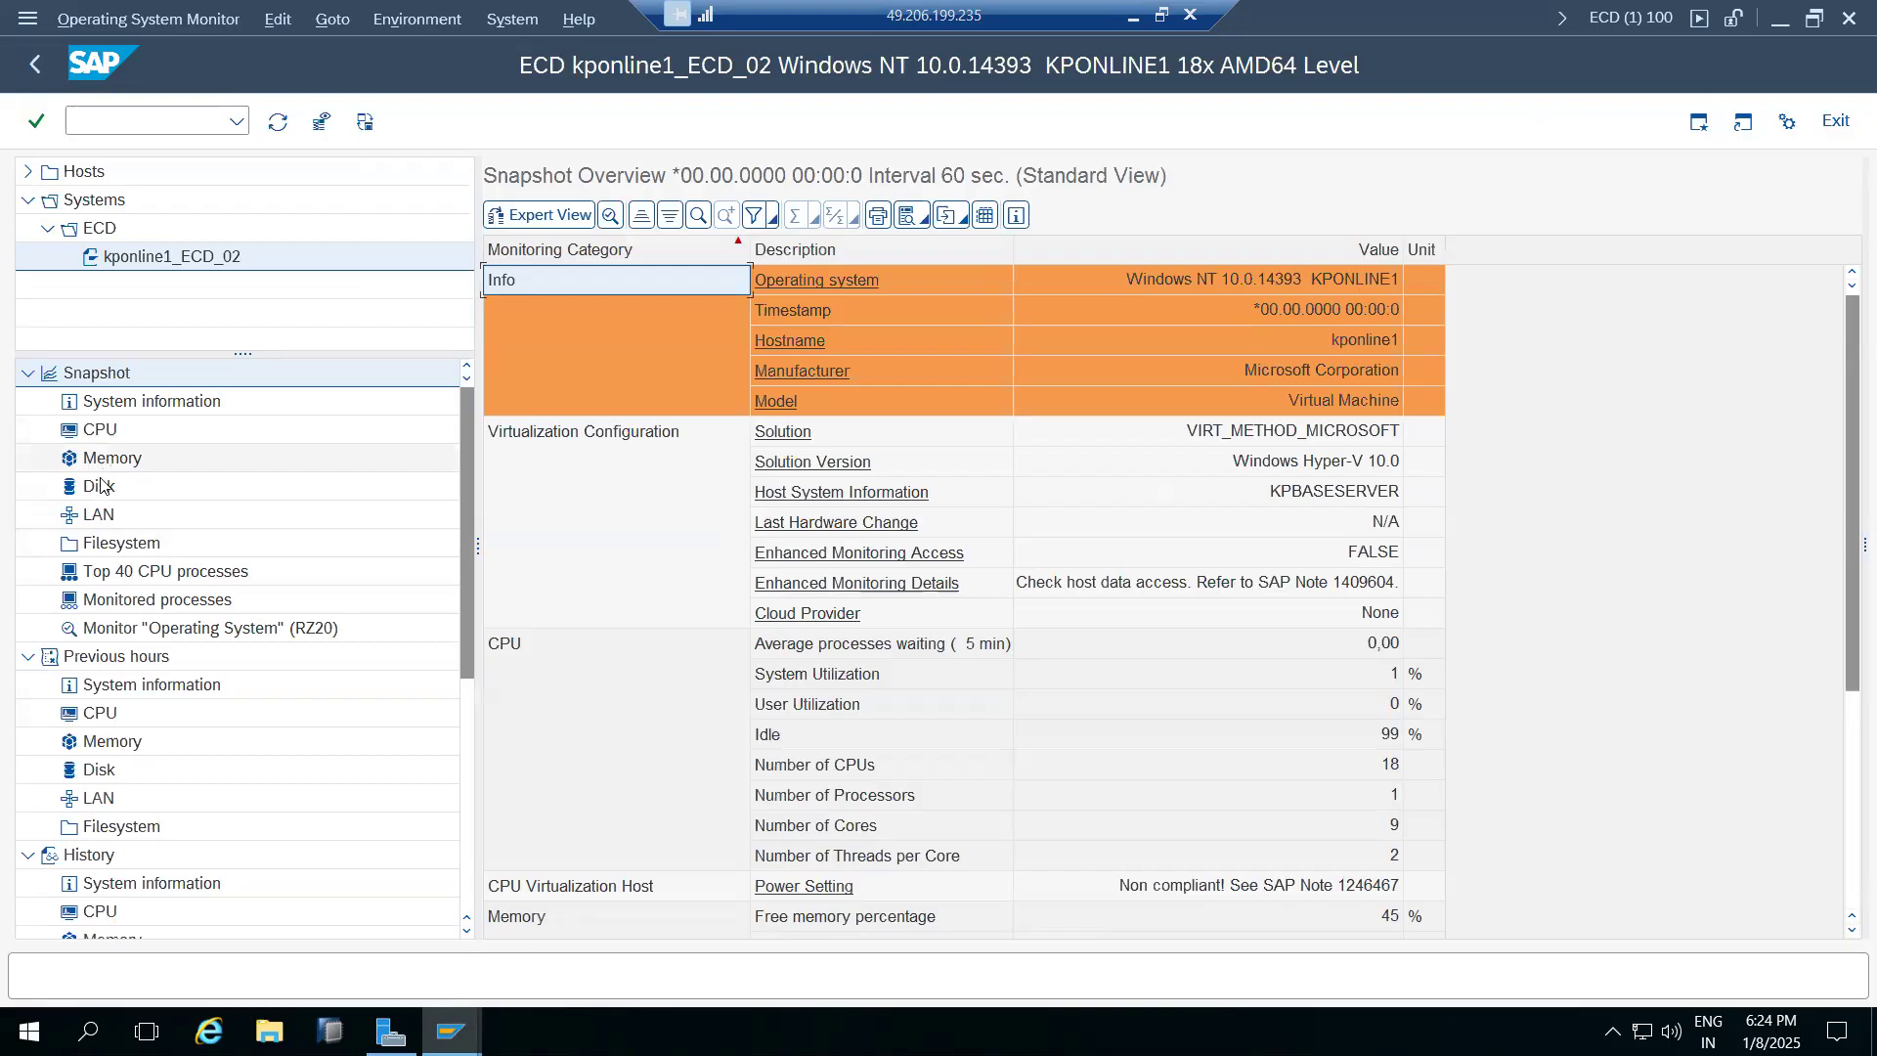
View the LAN snapshot, Top 40 CPU processes, and previous-hours CPU and memory history
click(93, 516)
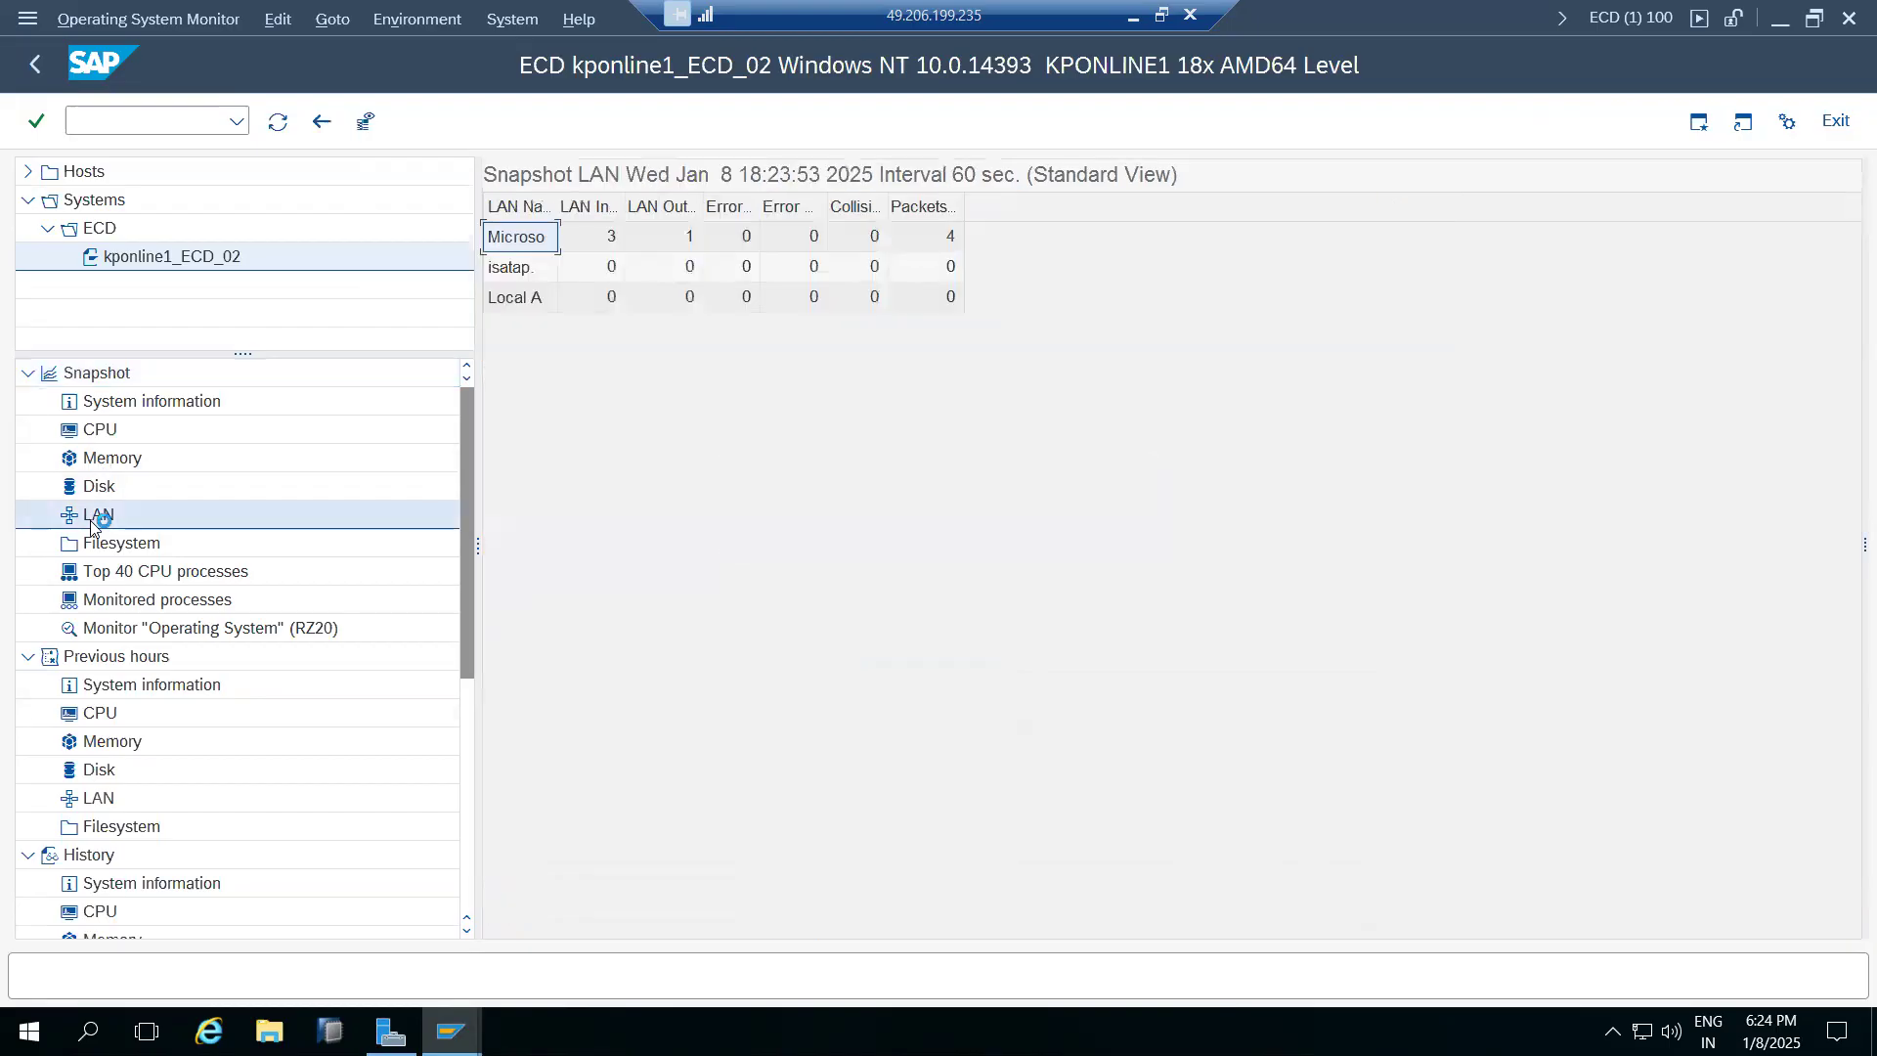
click(586, 240)
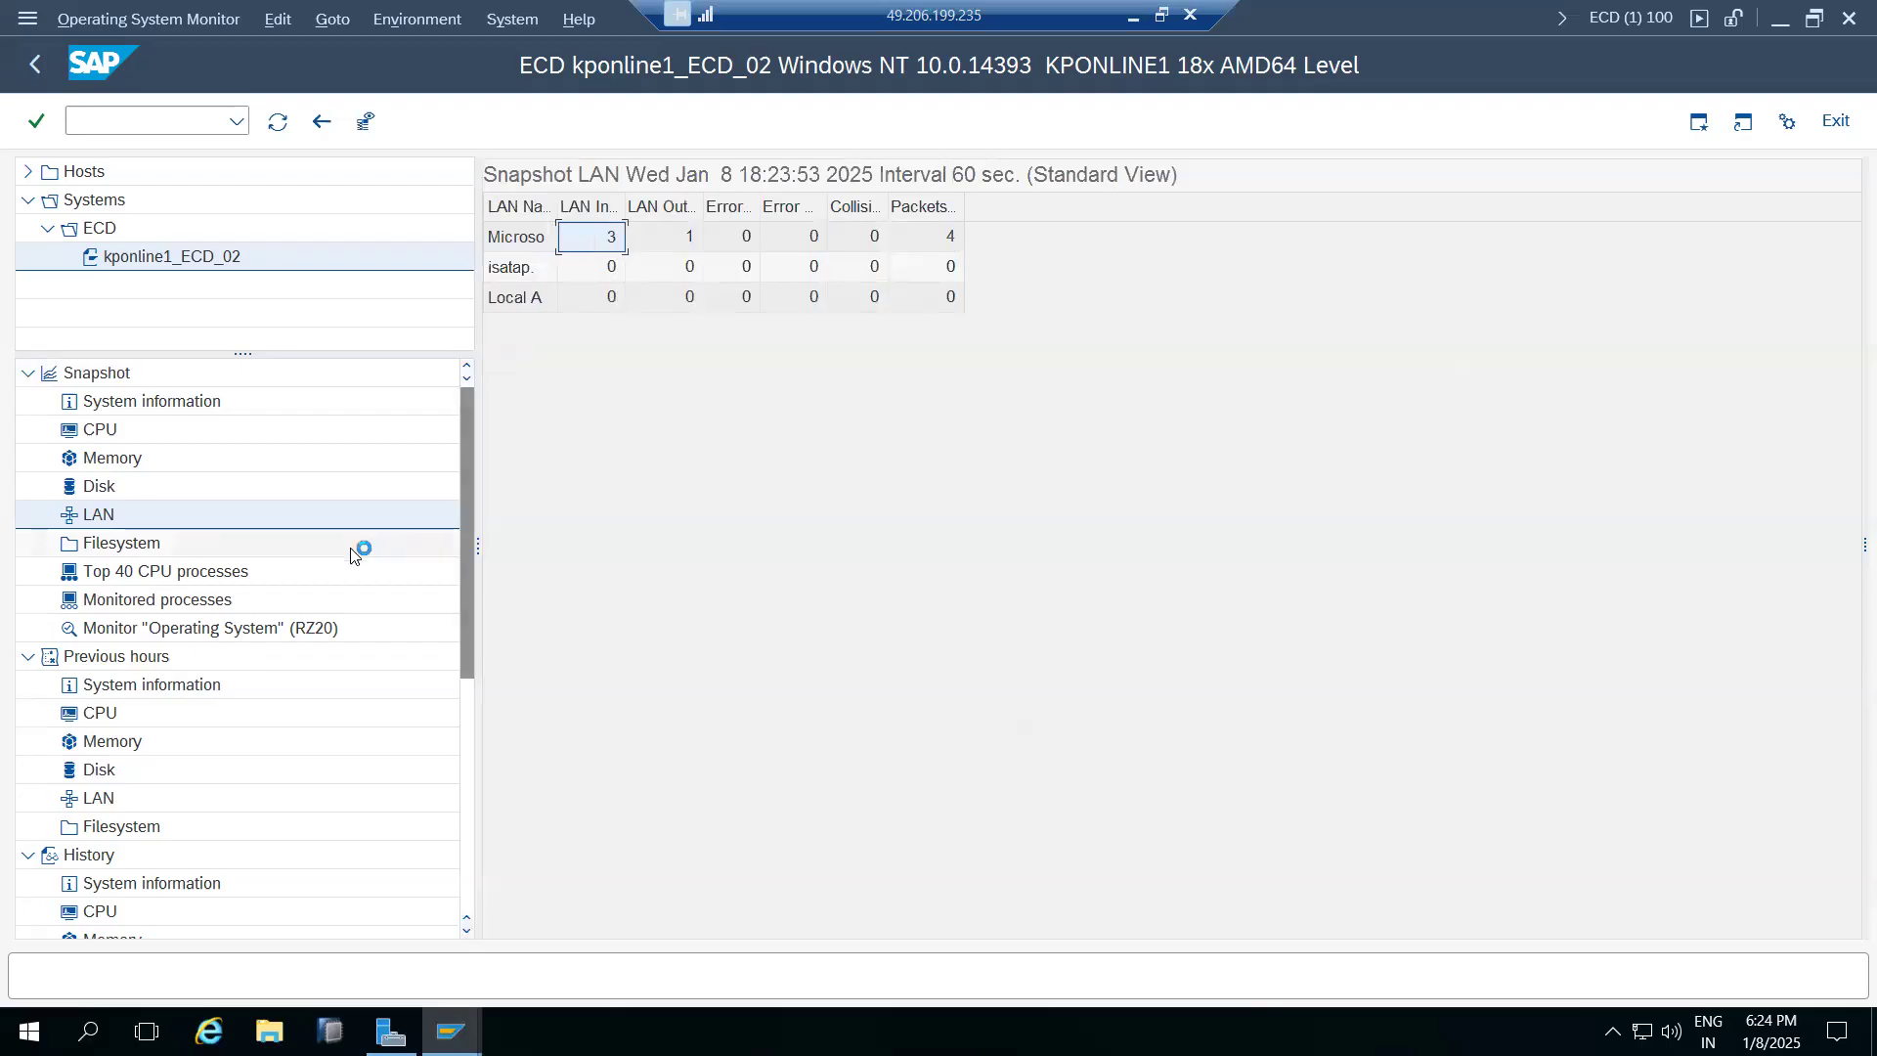
click(109, 572)
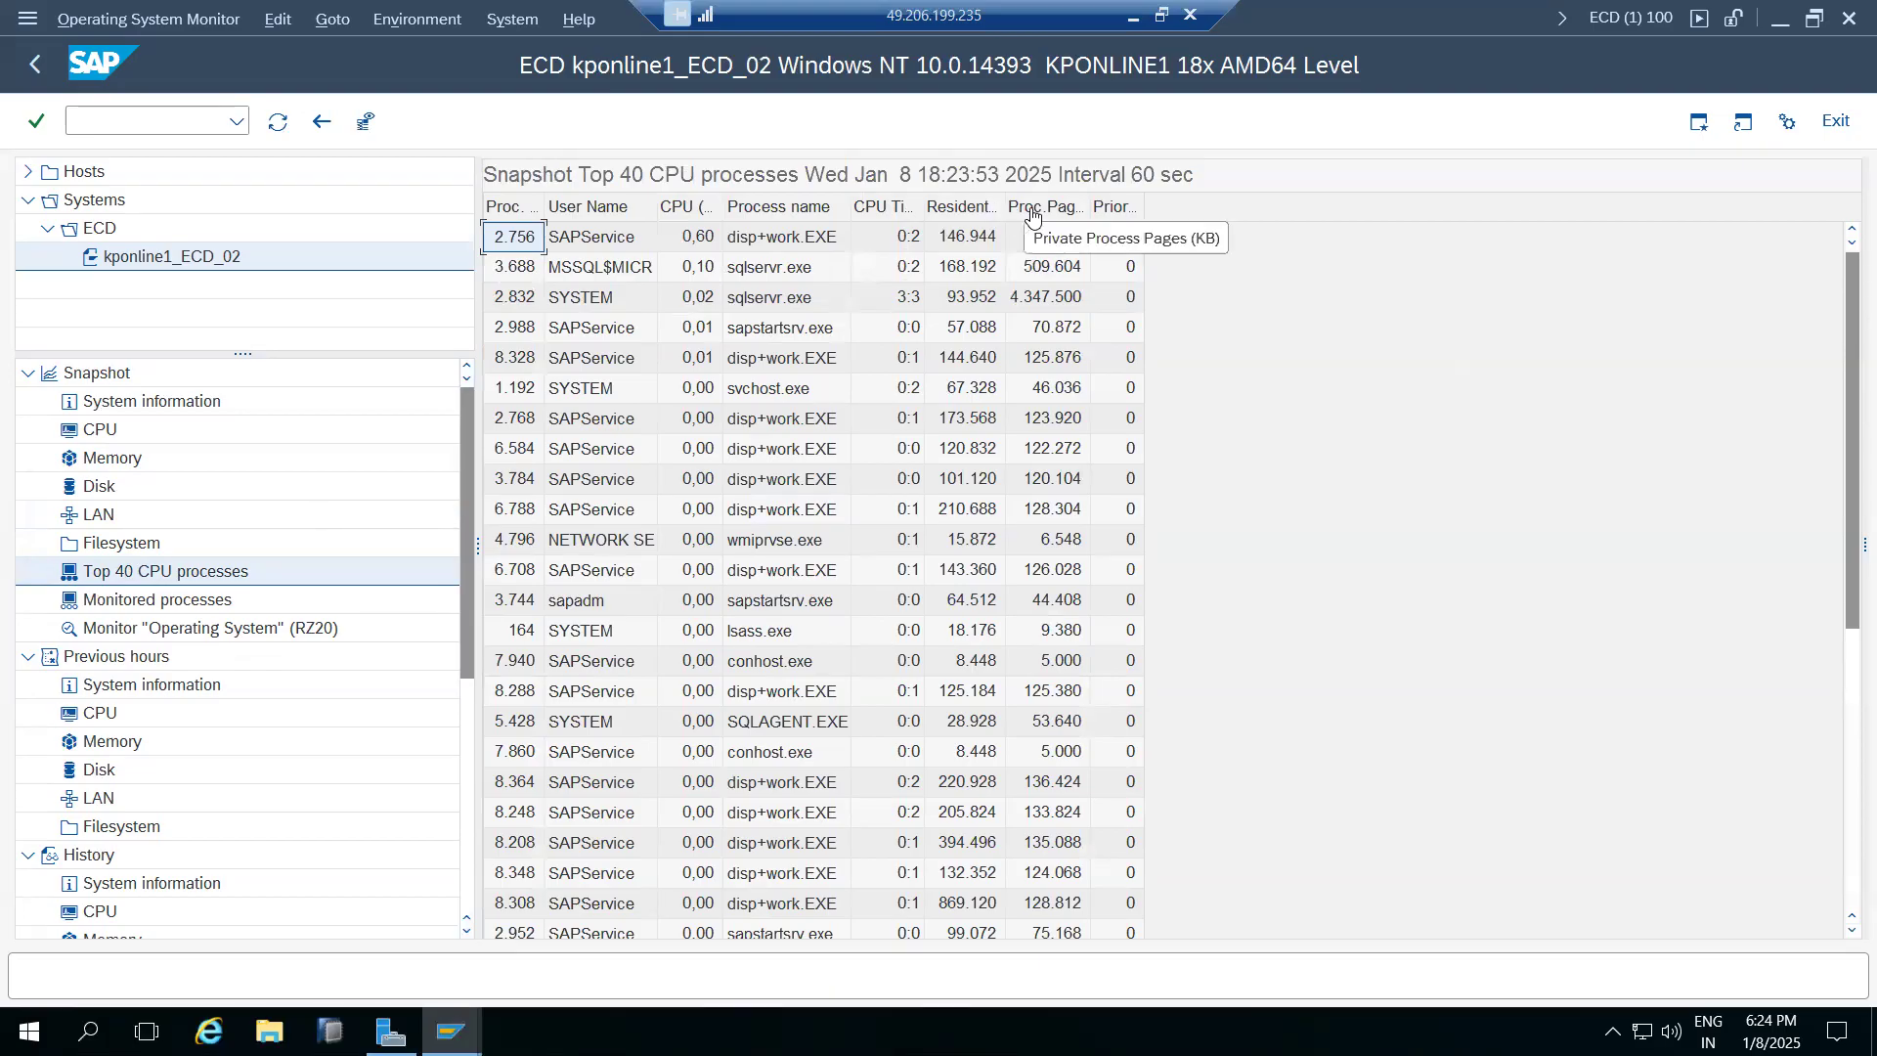
click(95, 713)
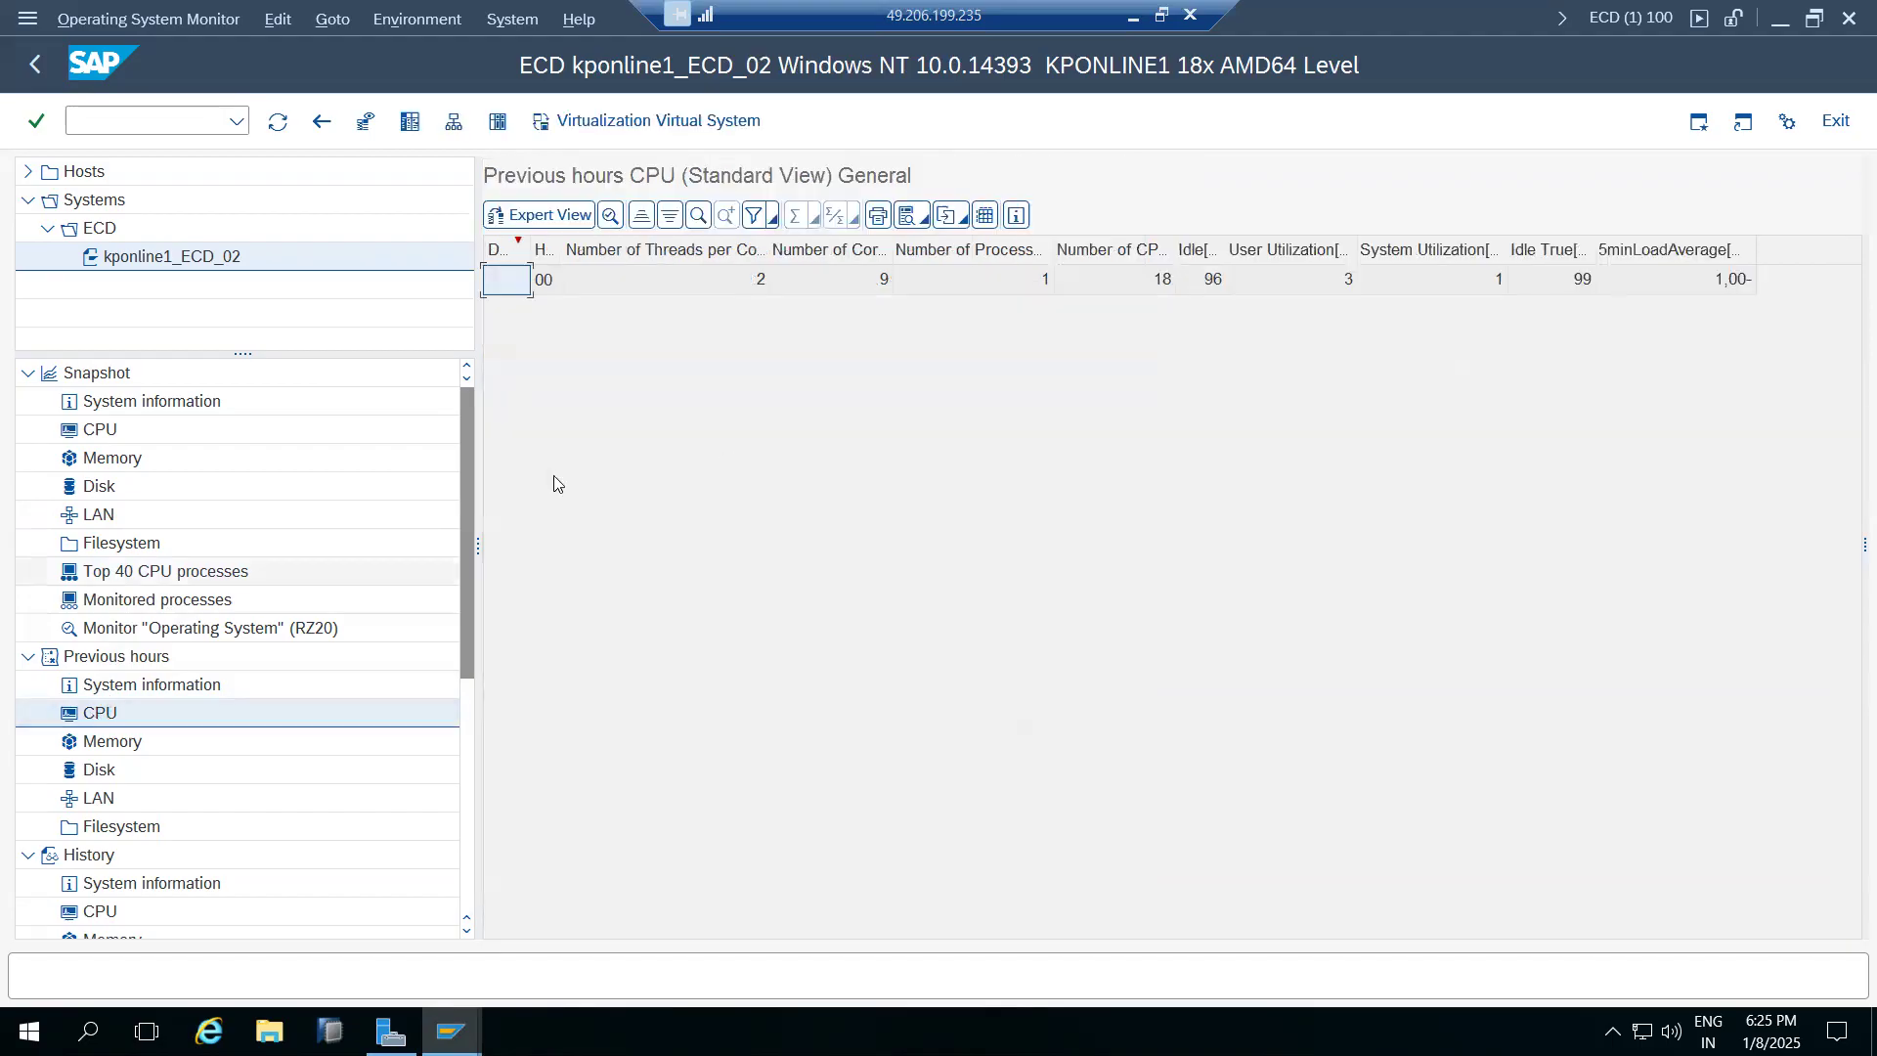
click(121, 743)
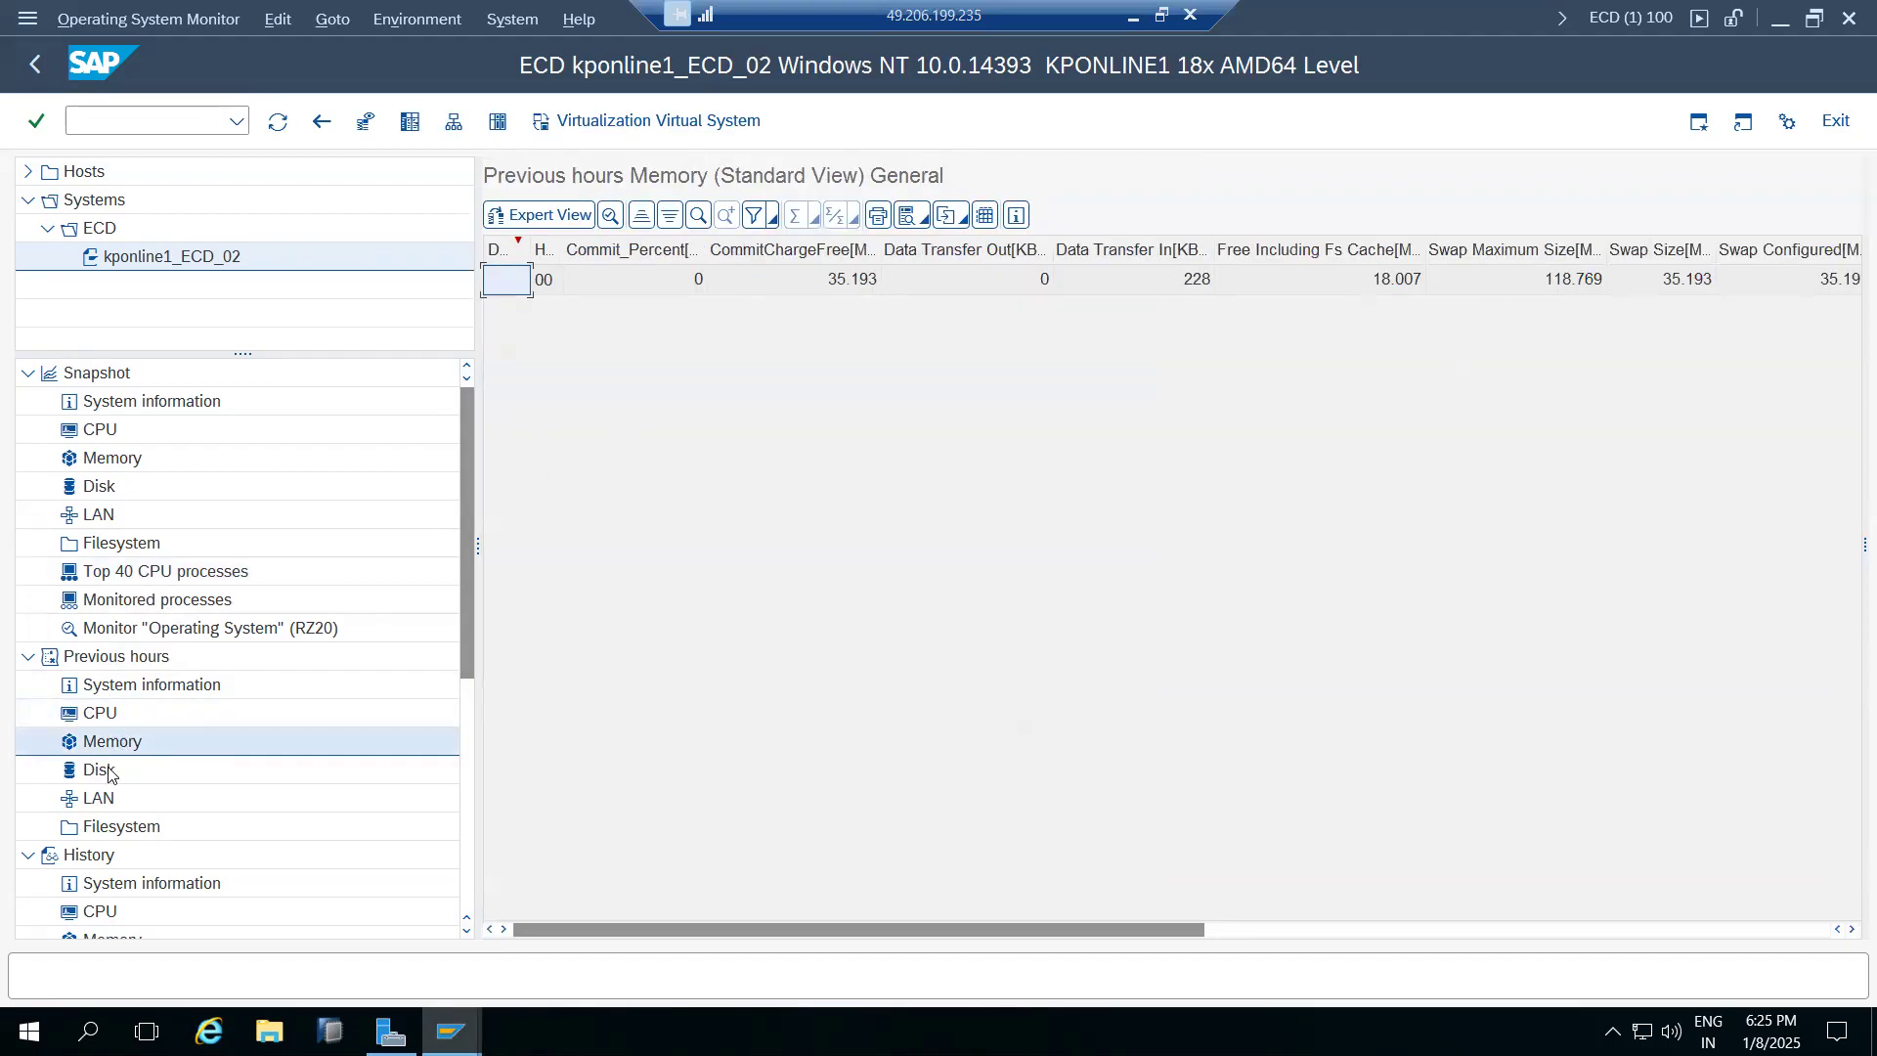
scroll(108, 777, down, 3)
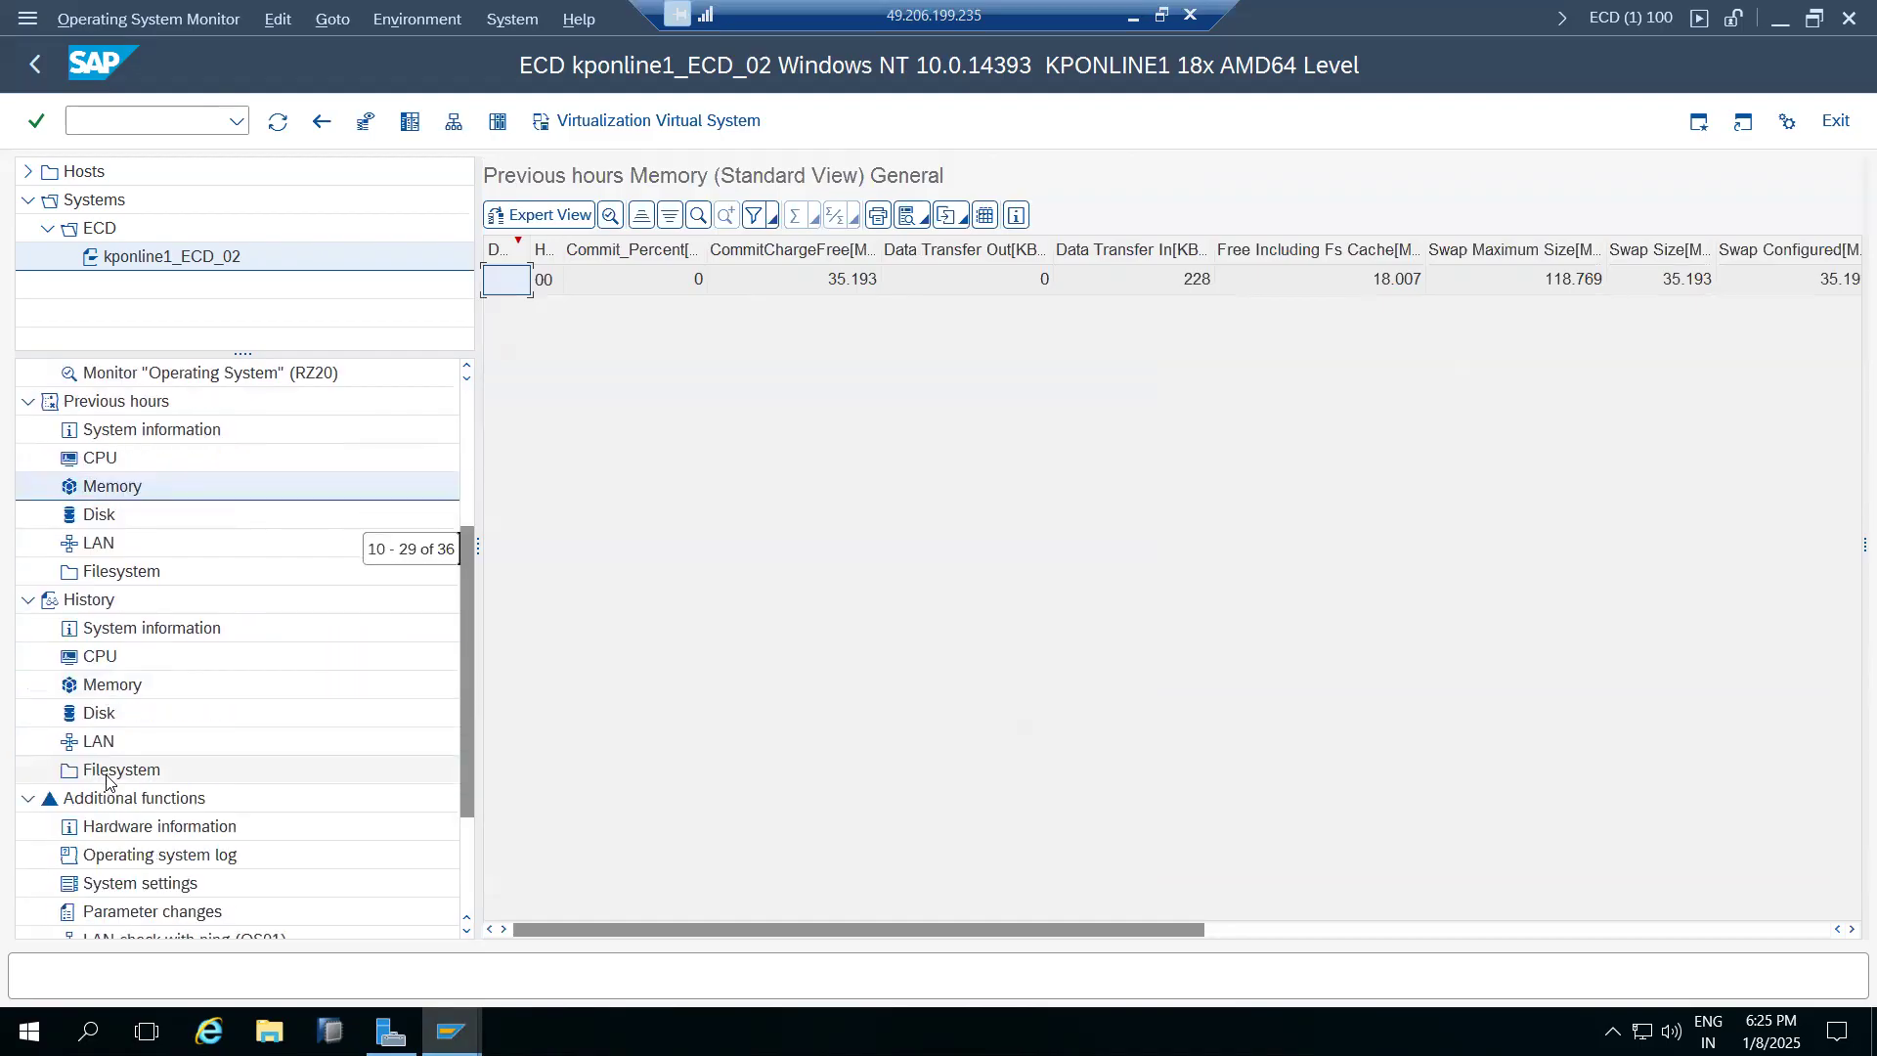
Check History CPU, then the Disk, LAN, Filesystem and CPU snapshots
click(92, 658)
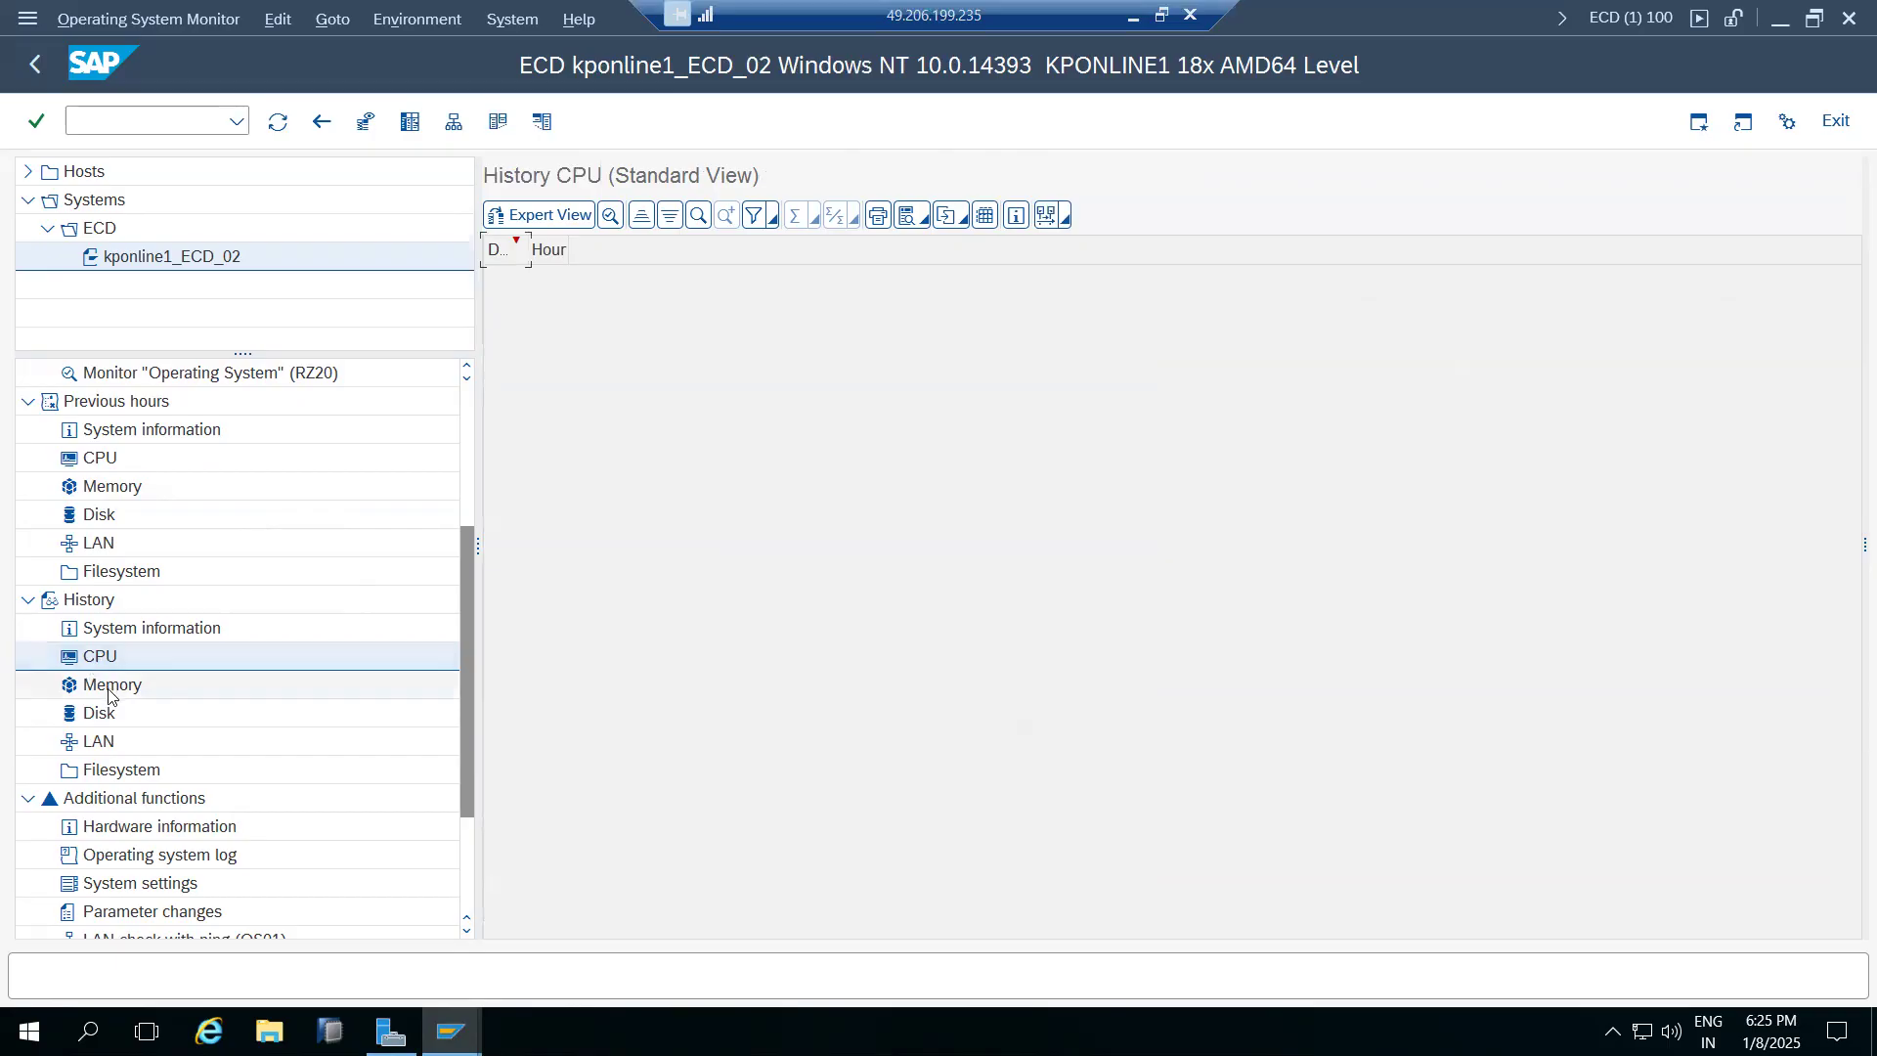
scroll(115, 741, down, 3)
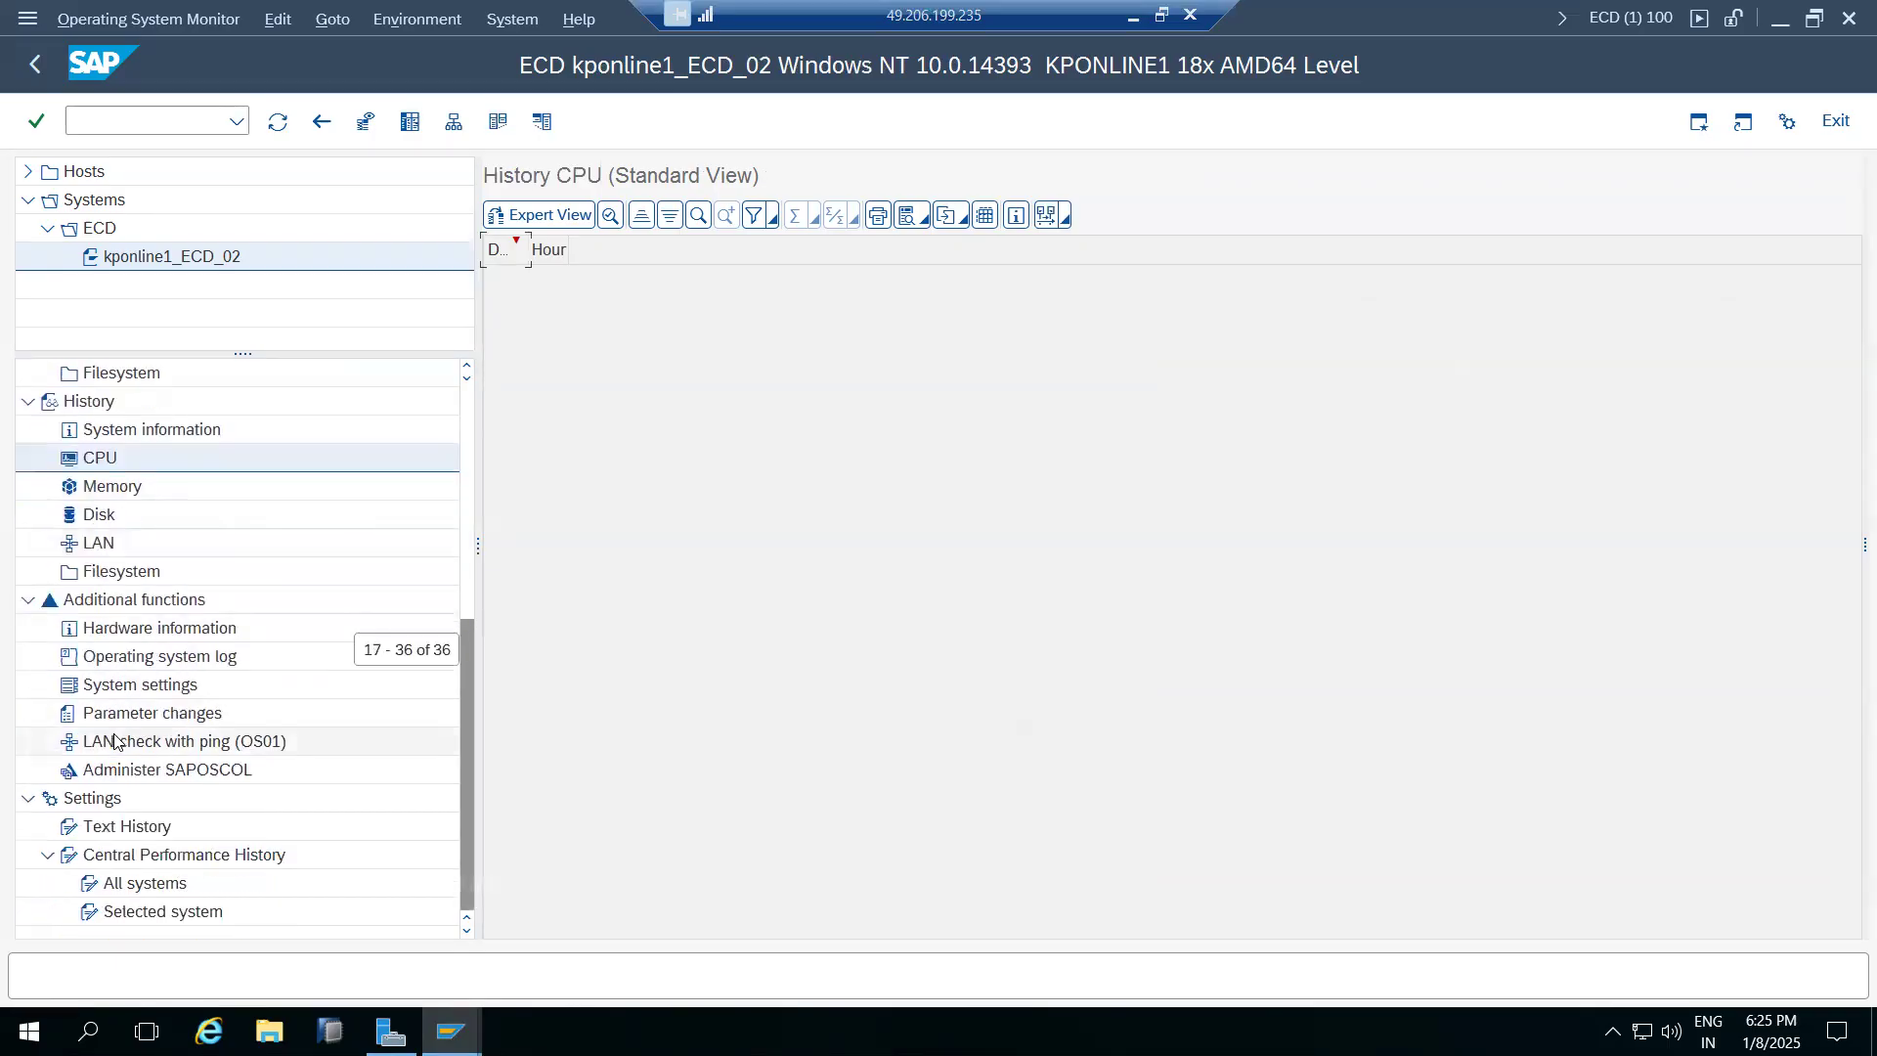
scroll(116, 741, up, 5)
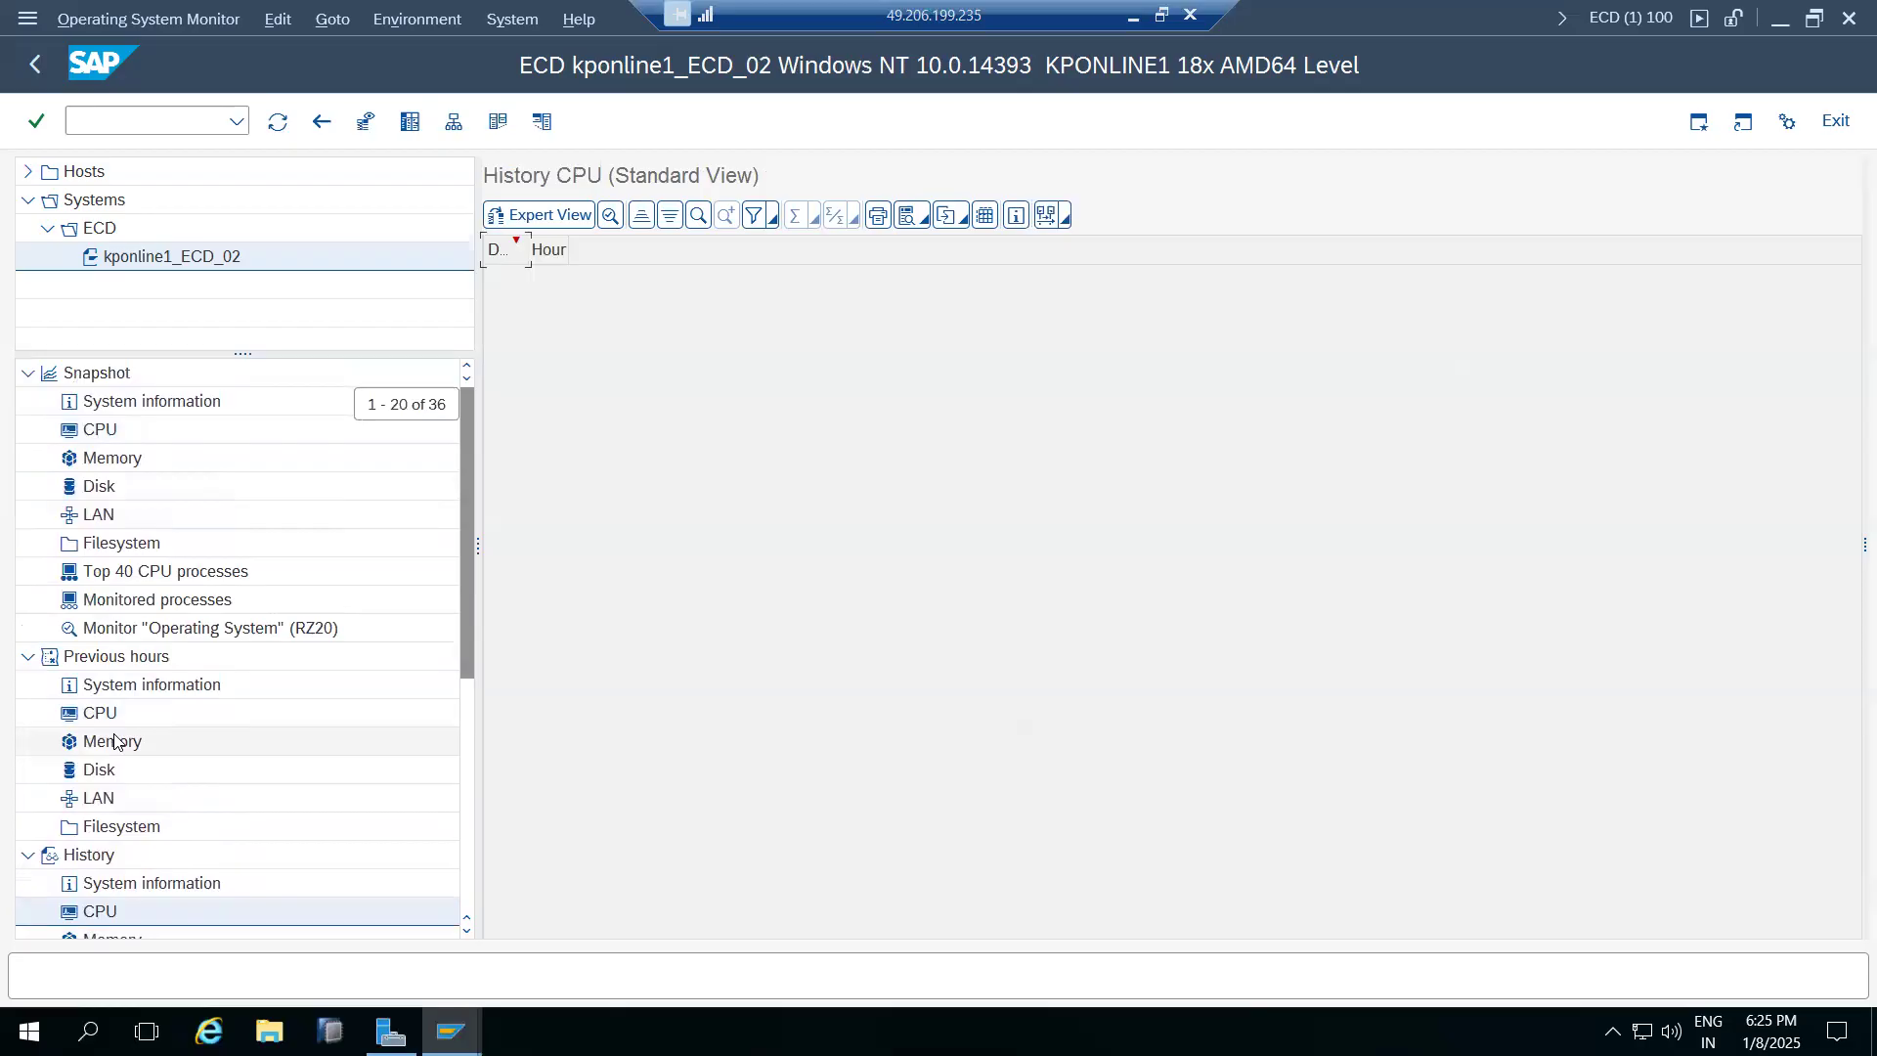
click(101, 491)
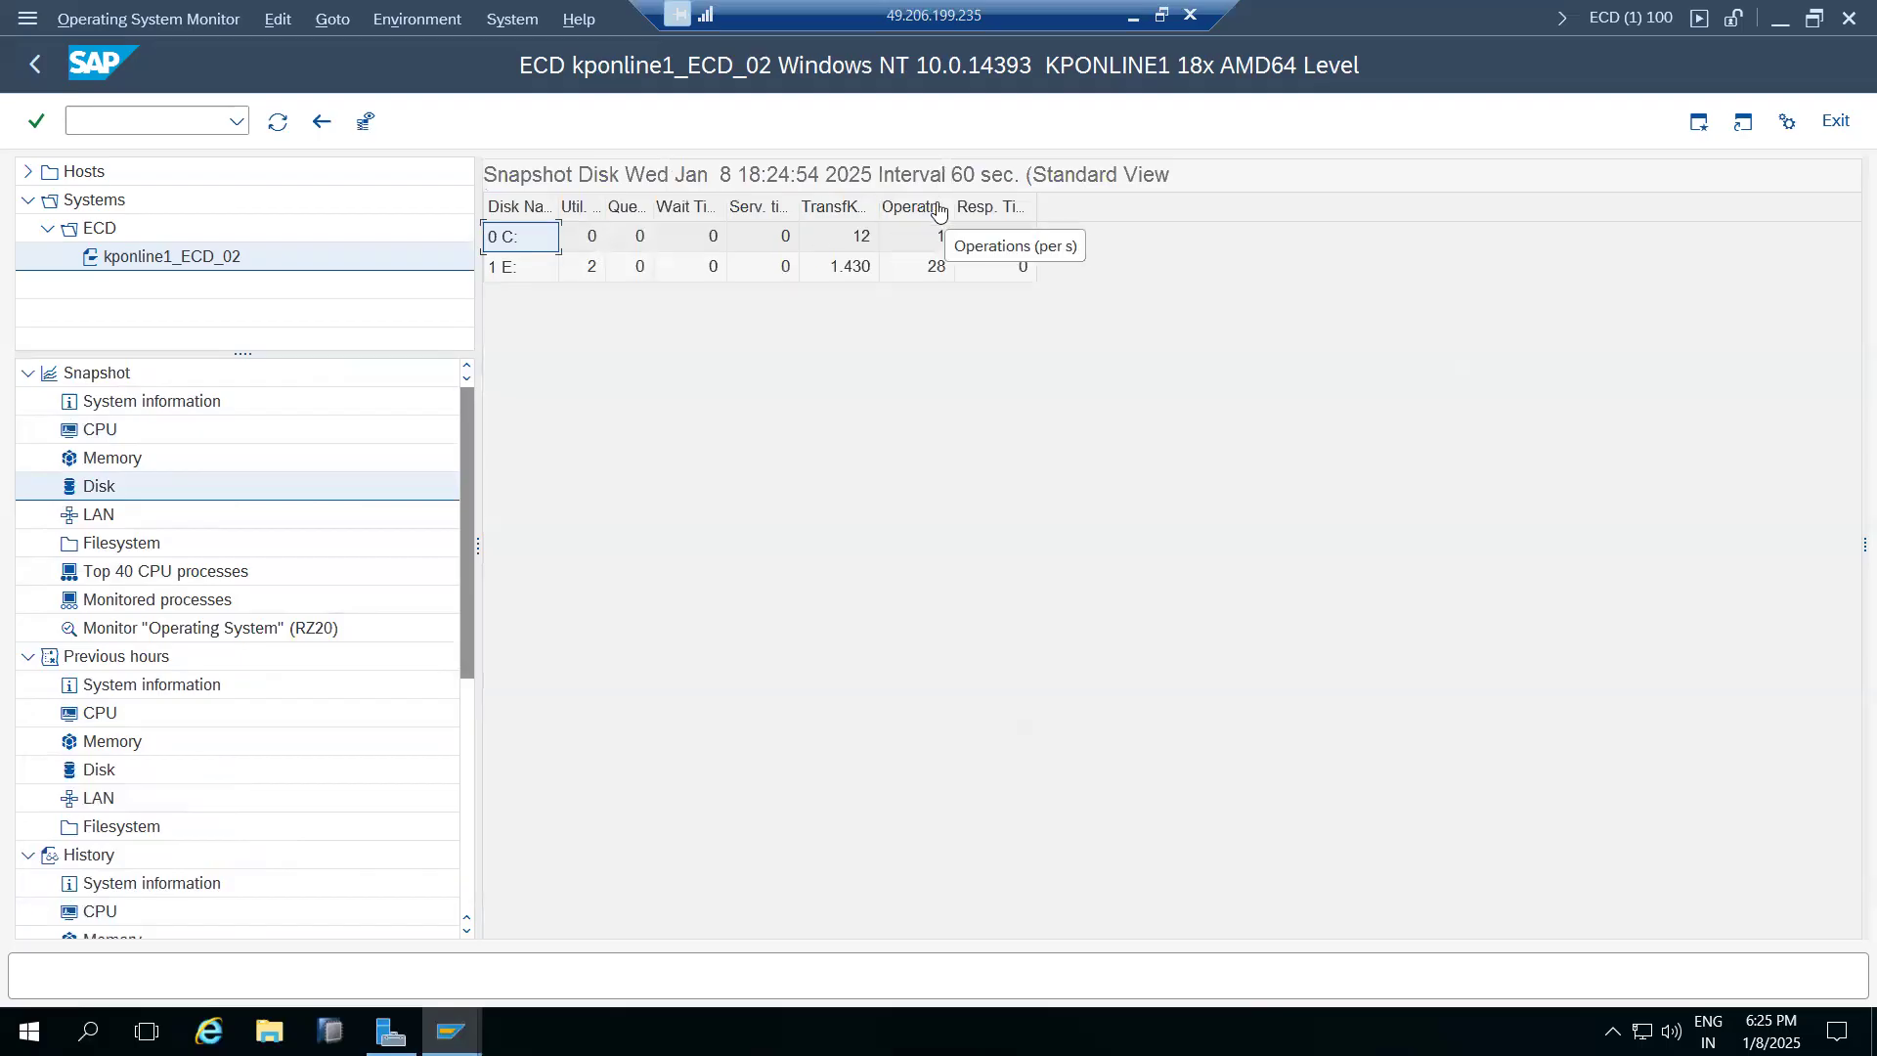
click(101, 518)
click(115, 545)
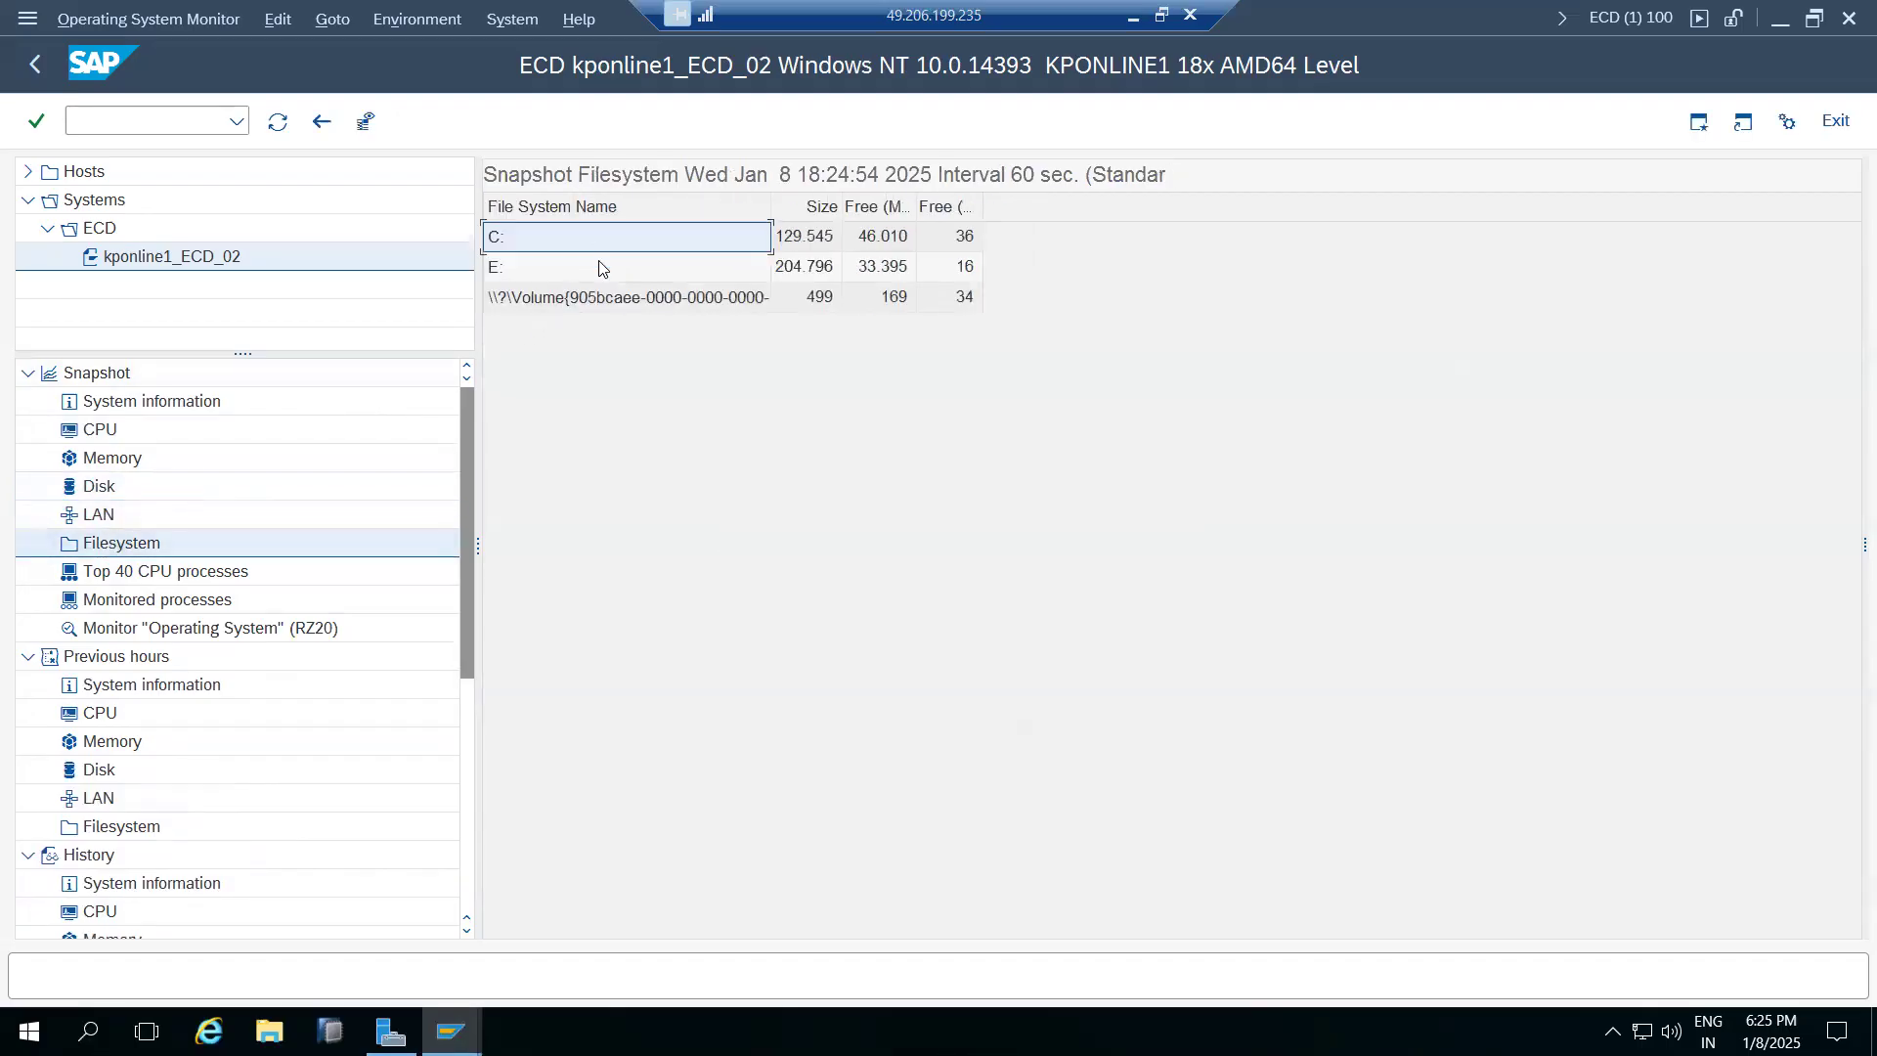
click(110, 430)
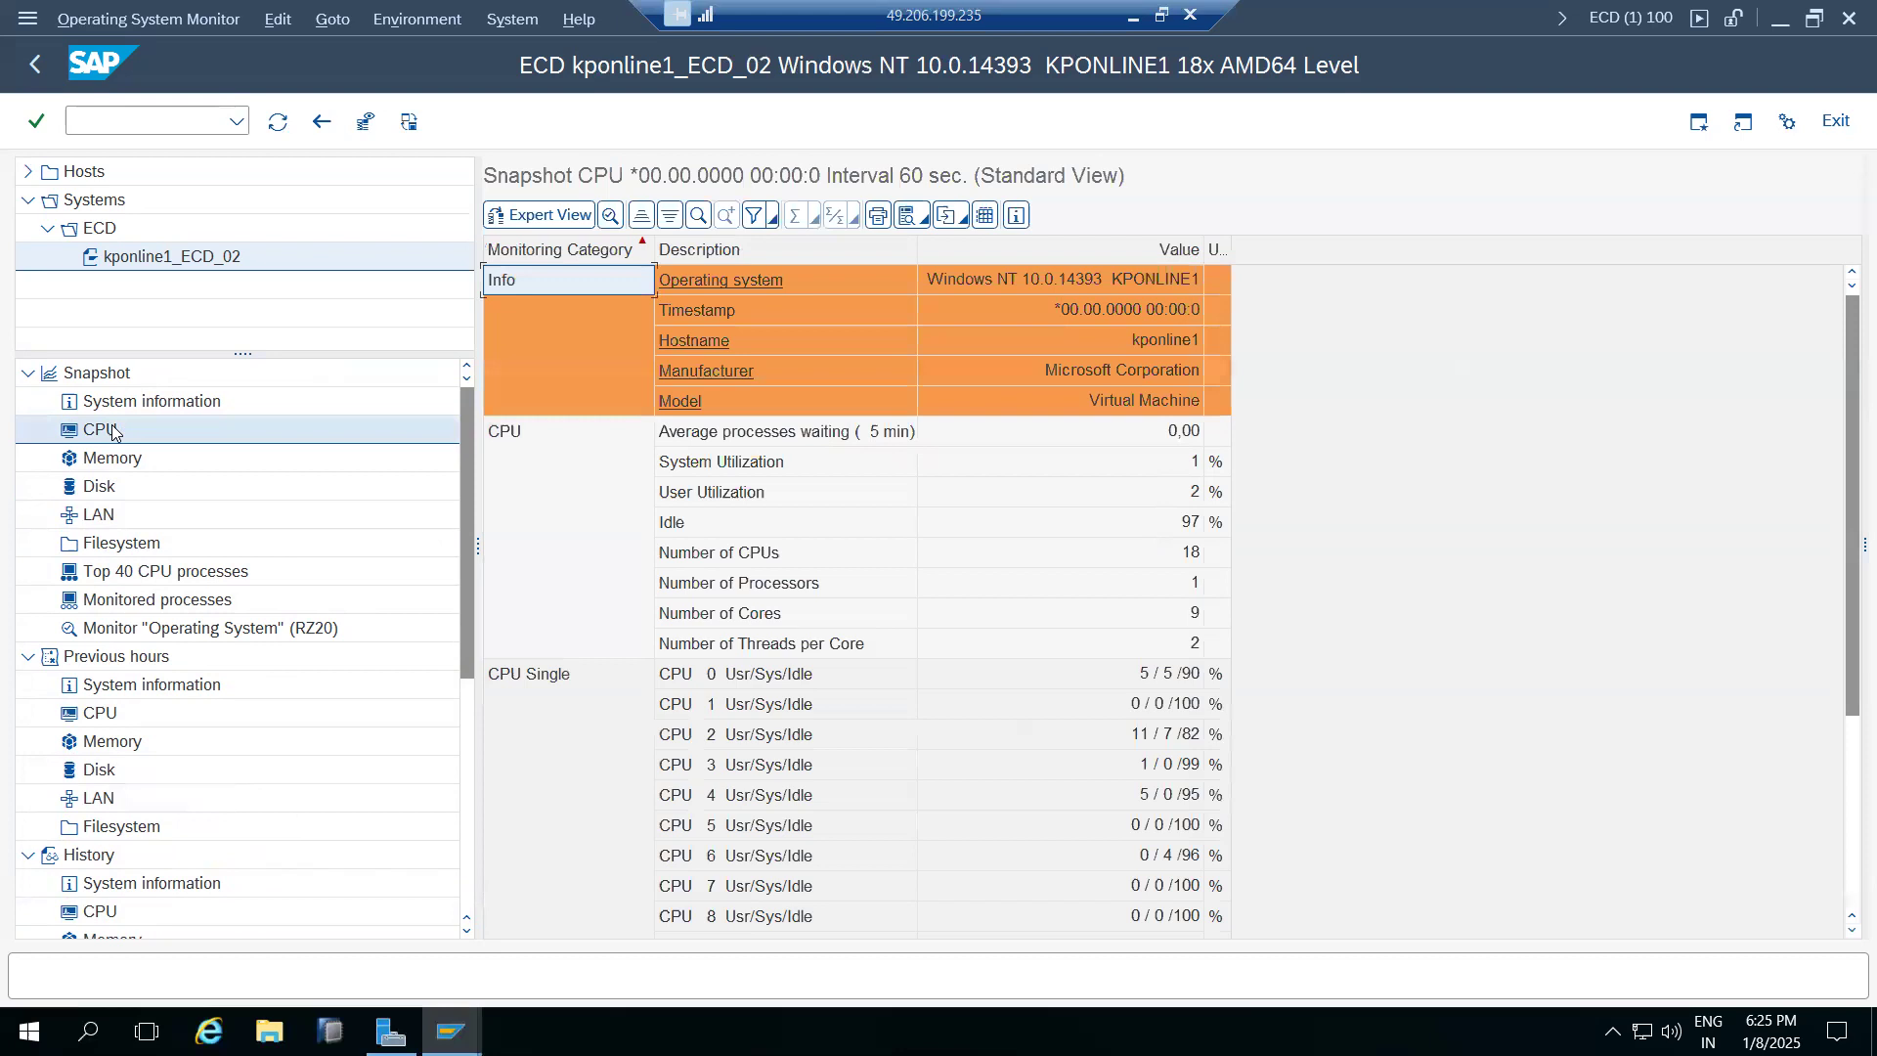
Review the System and User Utilization rows, processor count and the 18 CPUs value
click(762, 472)
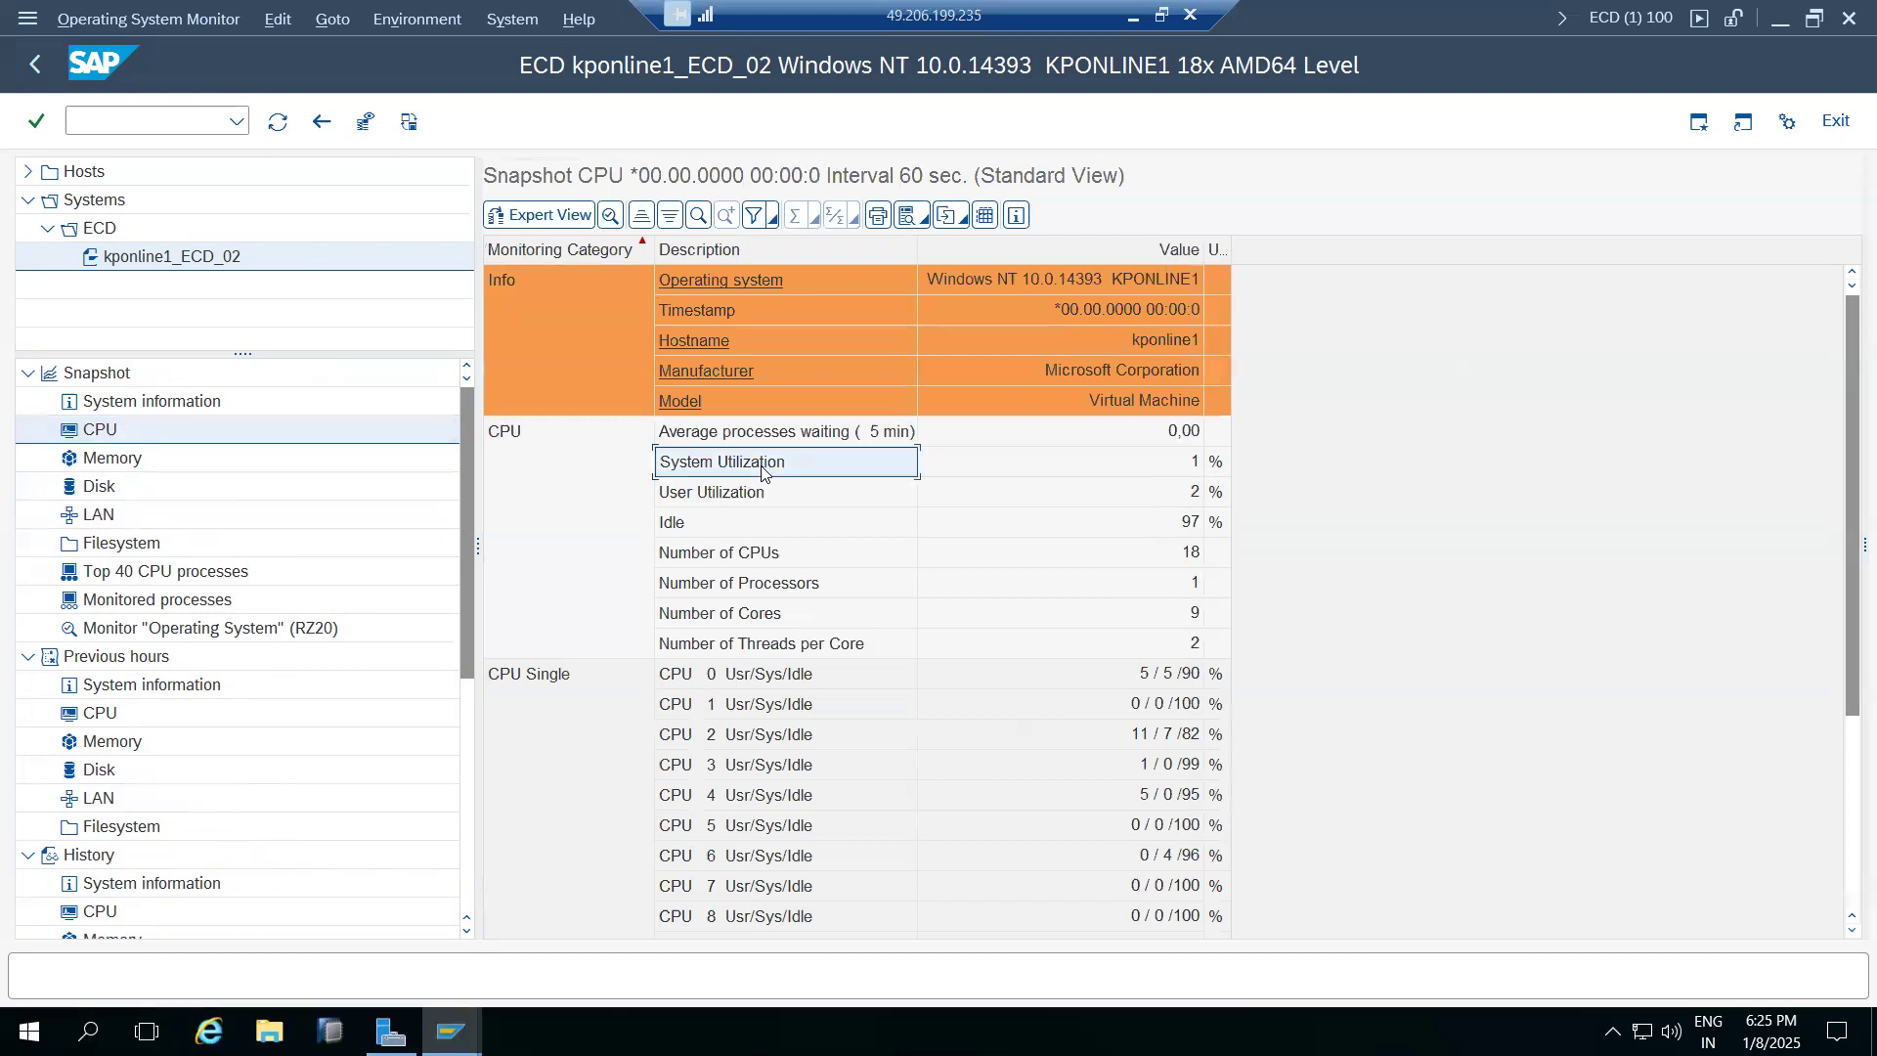
click(778, 501)
click(796, 555)
click(797, 584)
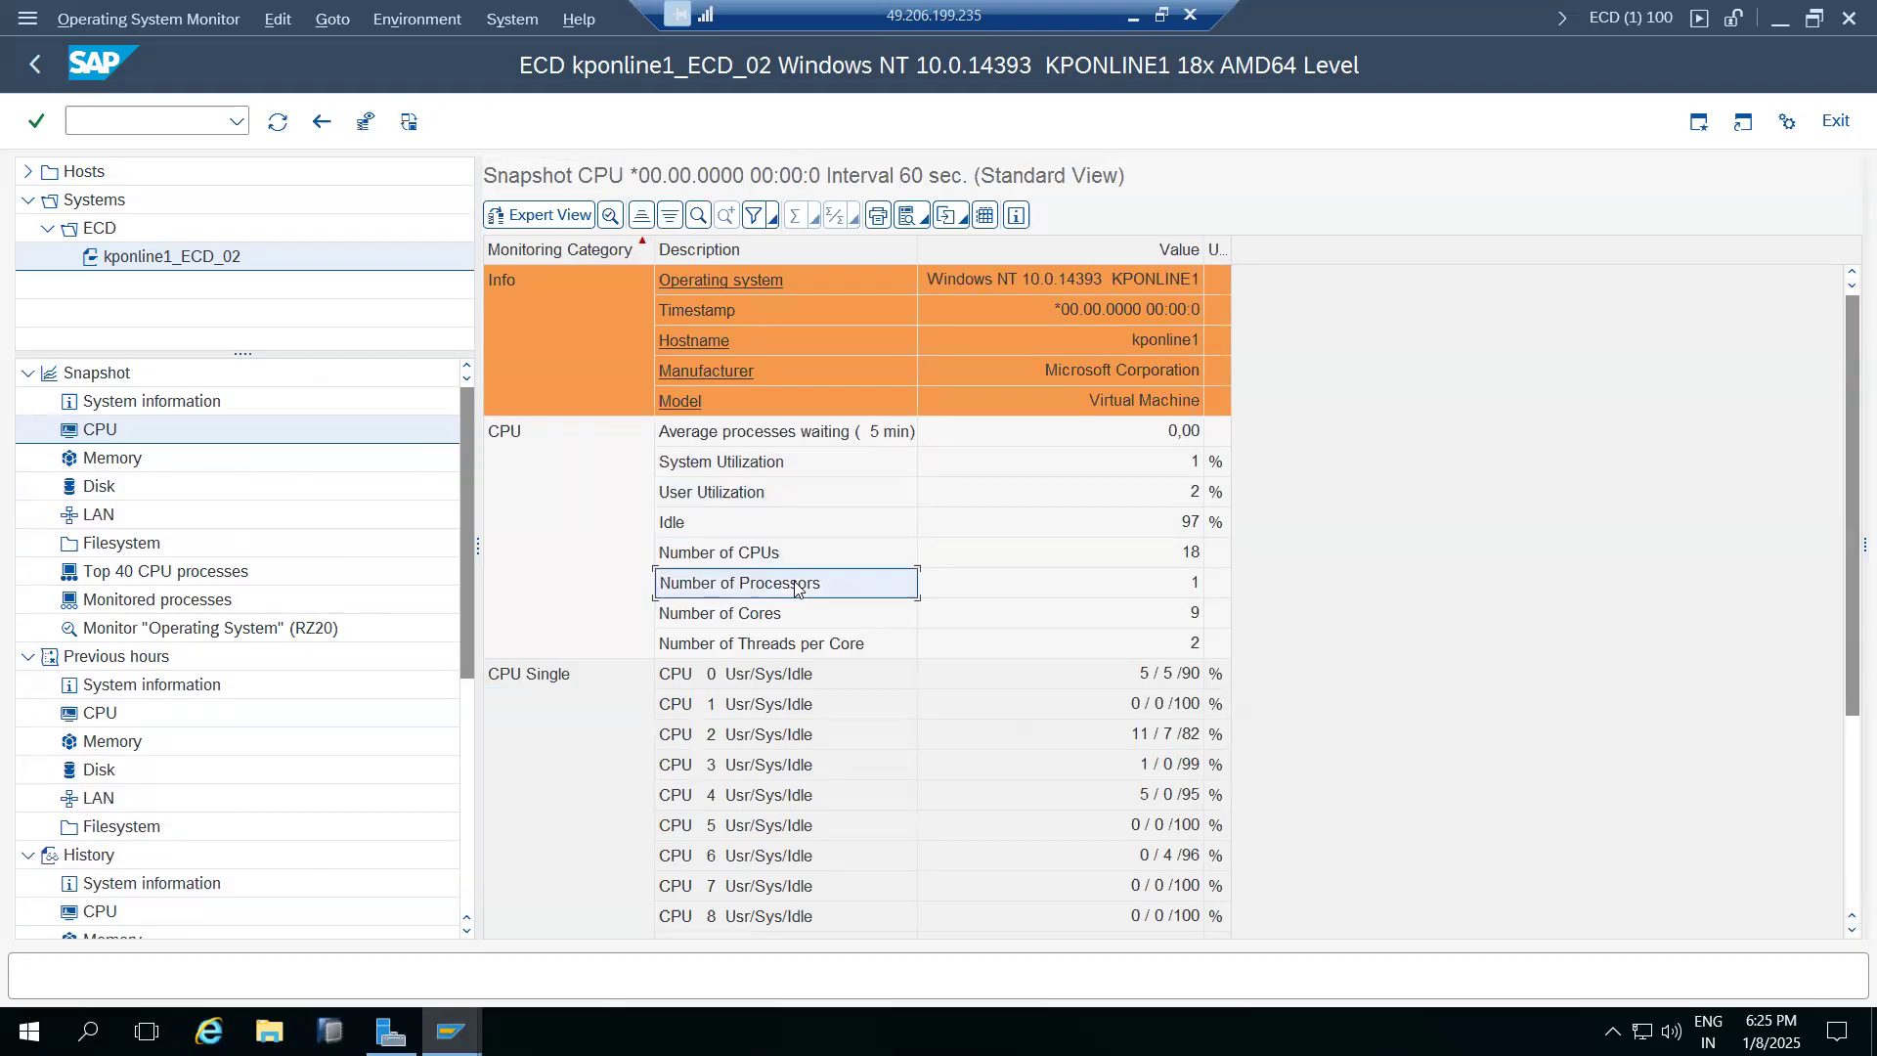
scroll(811, 768, down, 3)
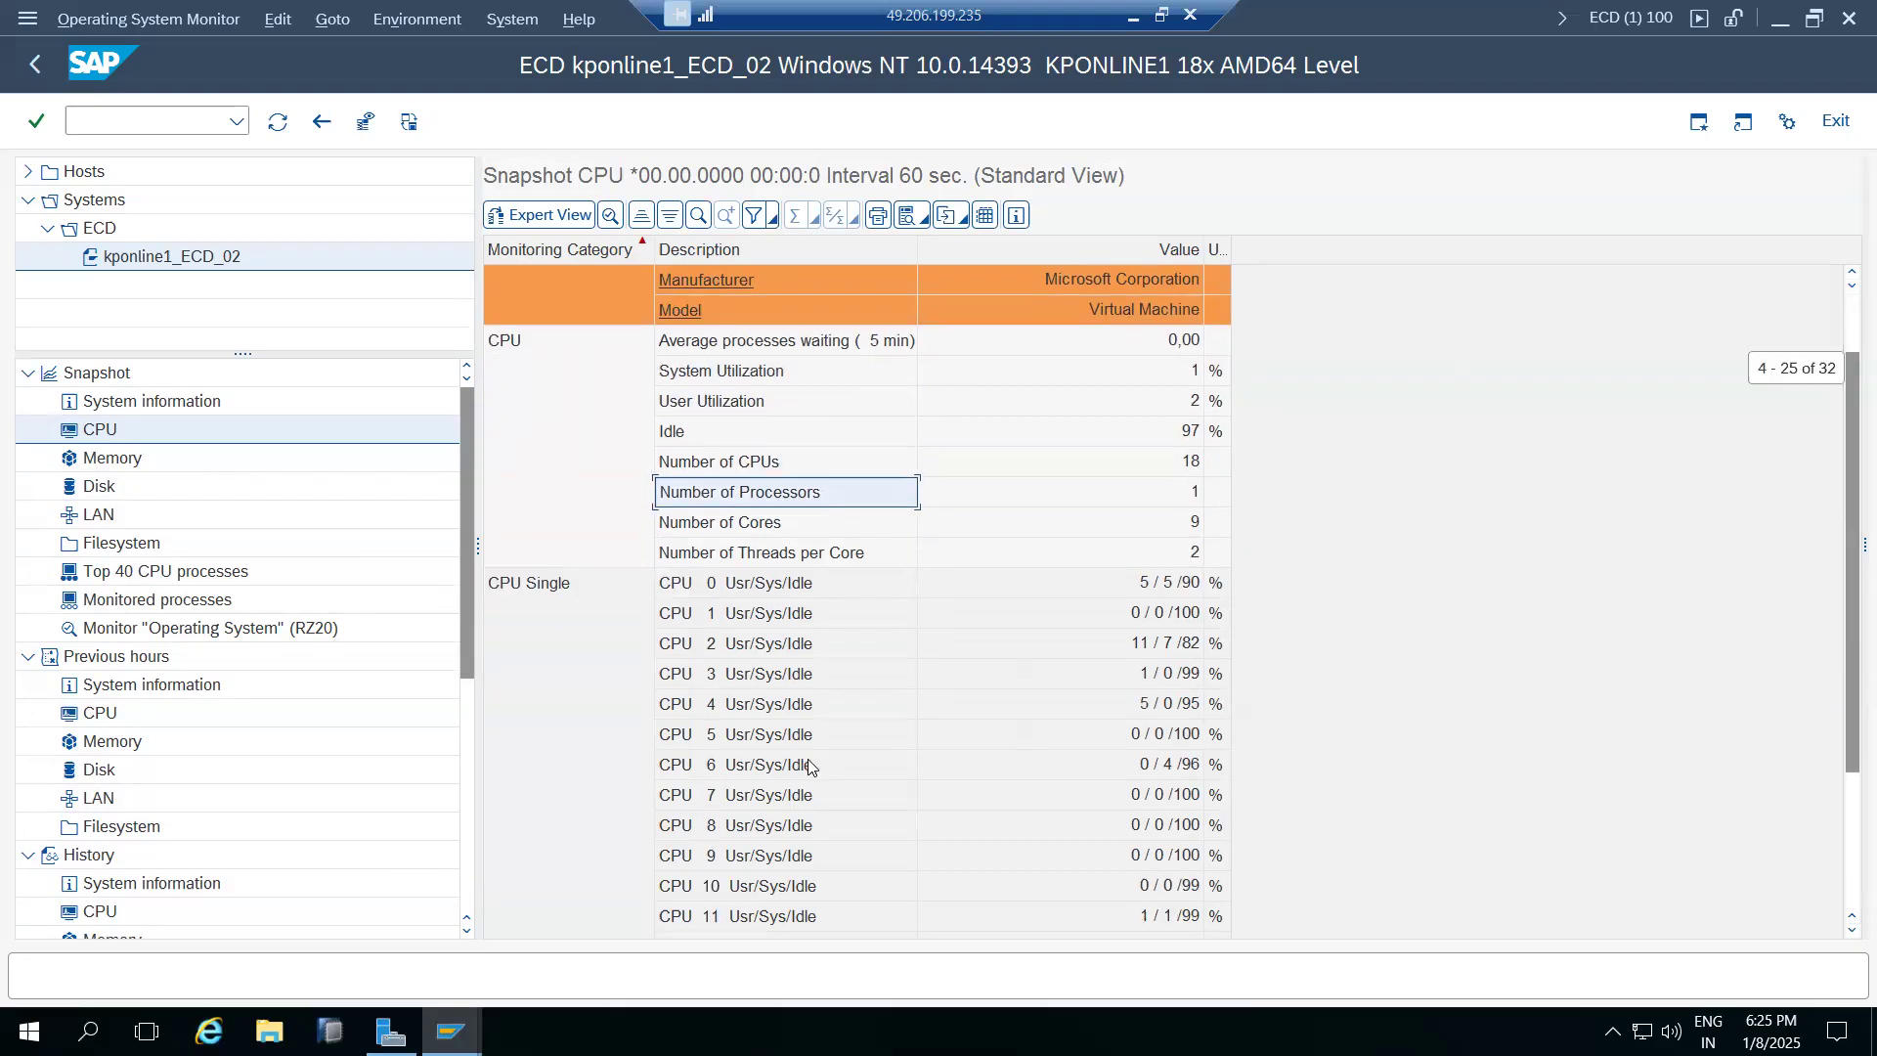
scroll(978, 548, up, 2)
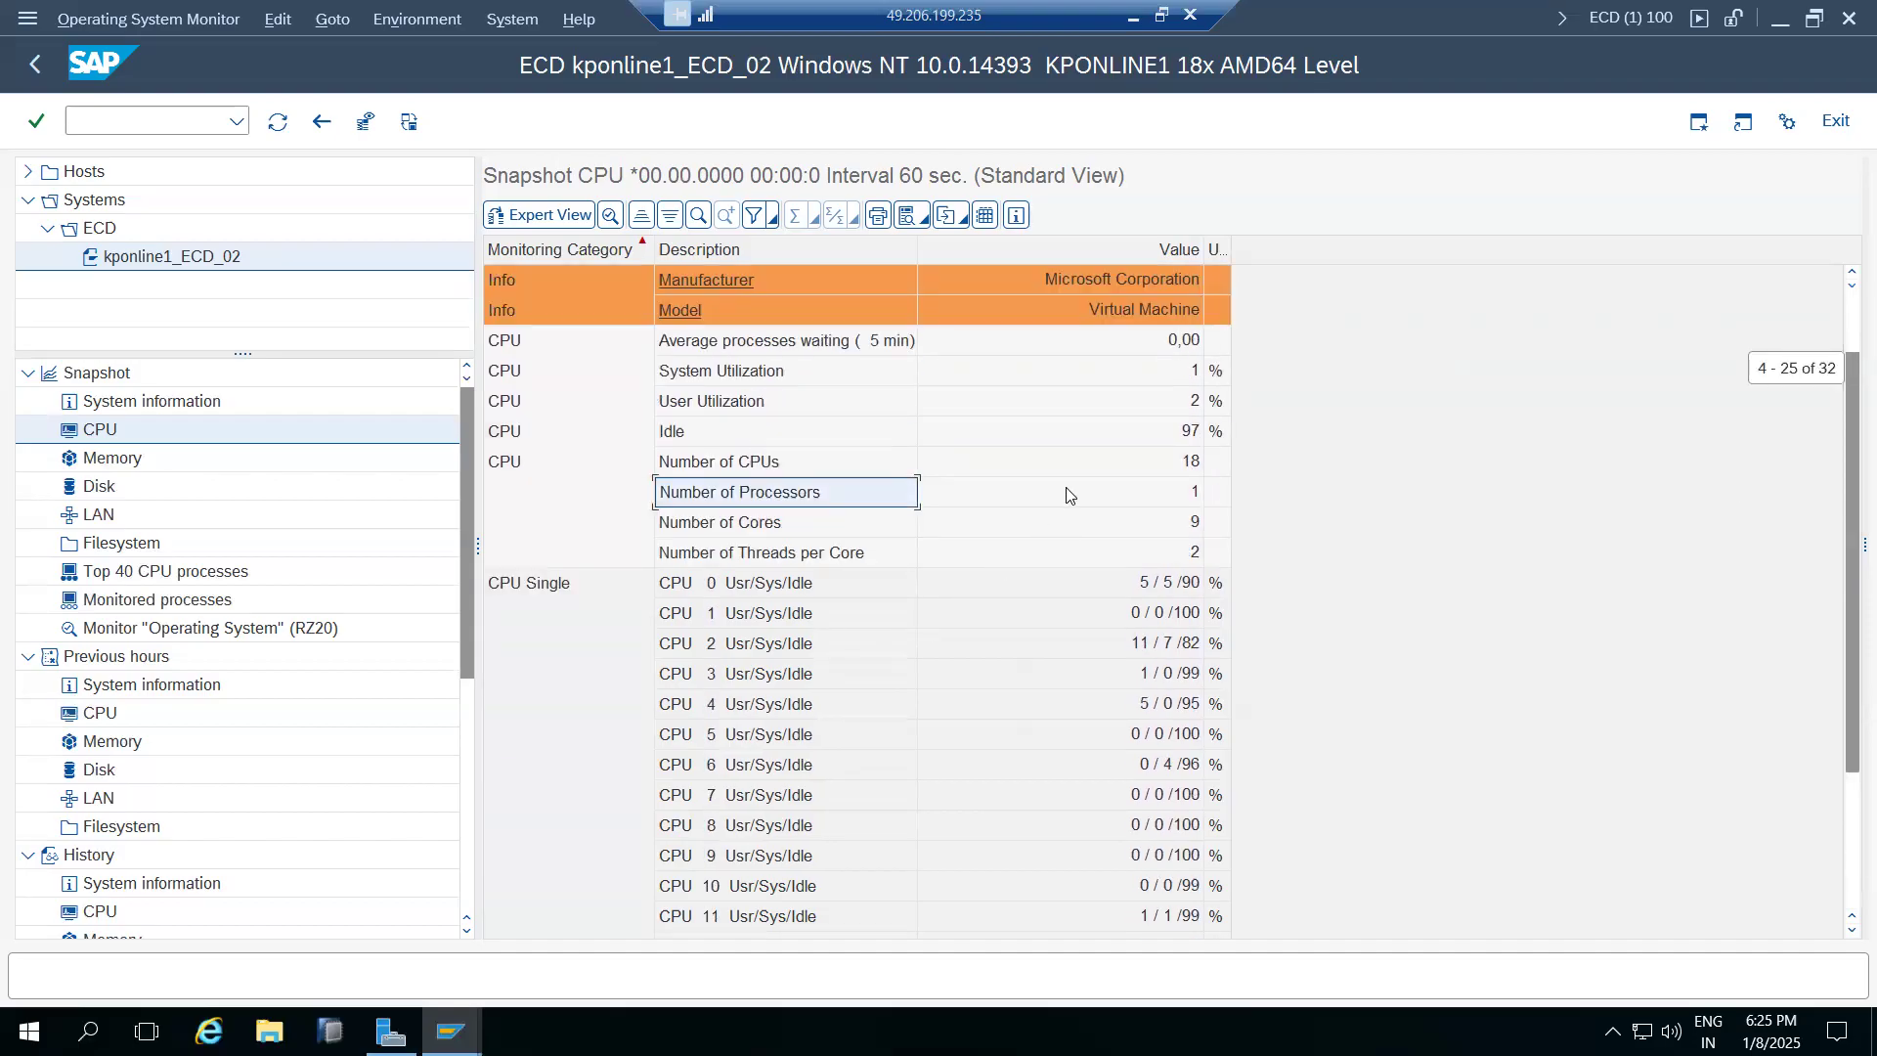
click(1176, 467)
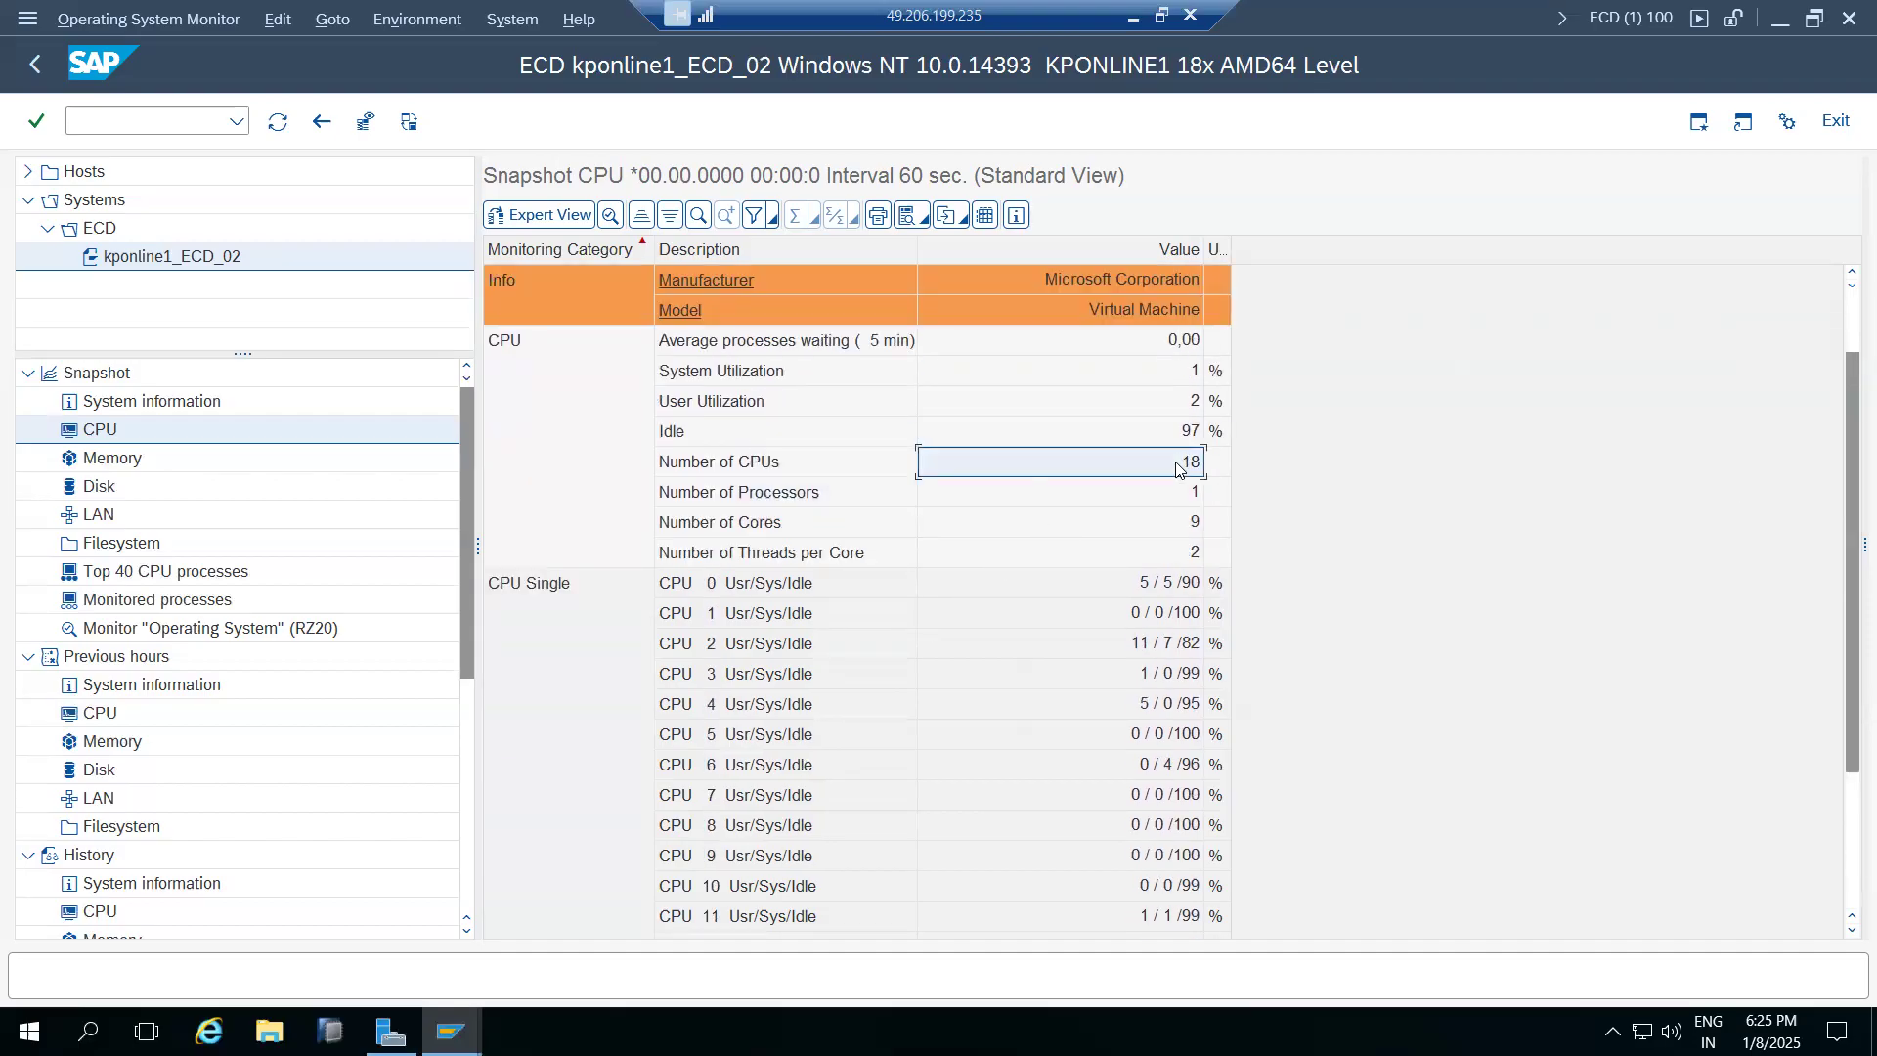
scroll(1176, 467, down, 3)
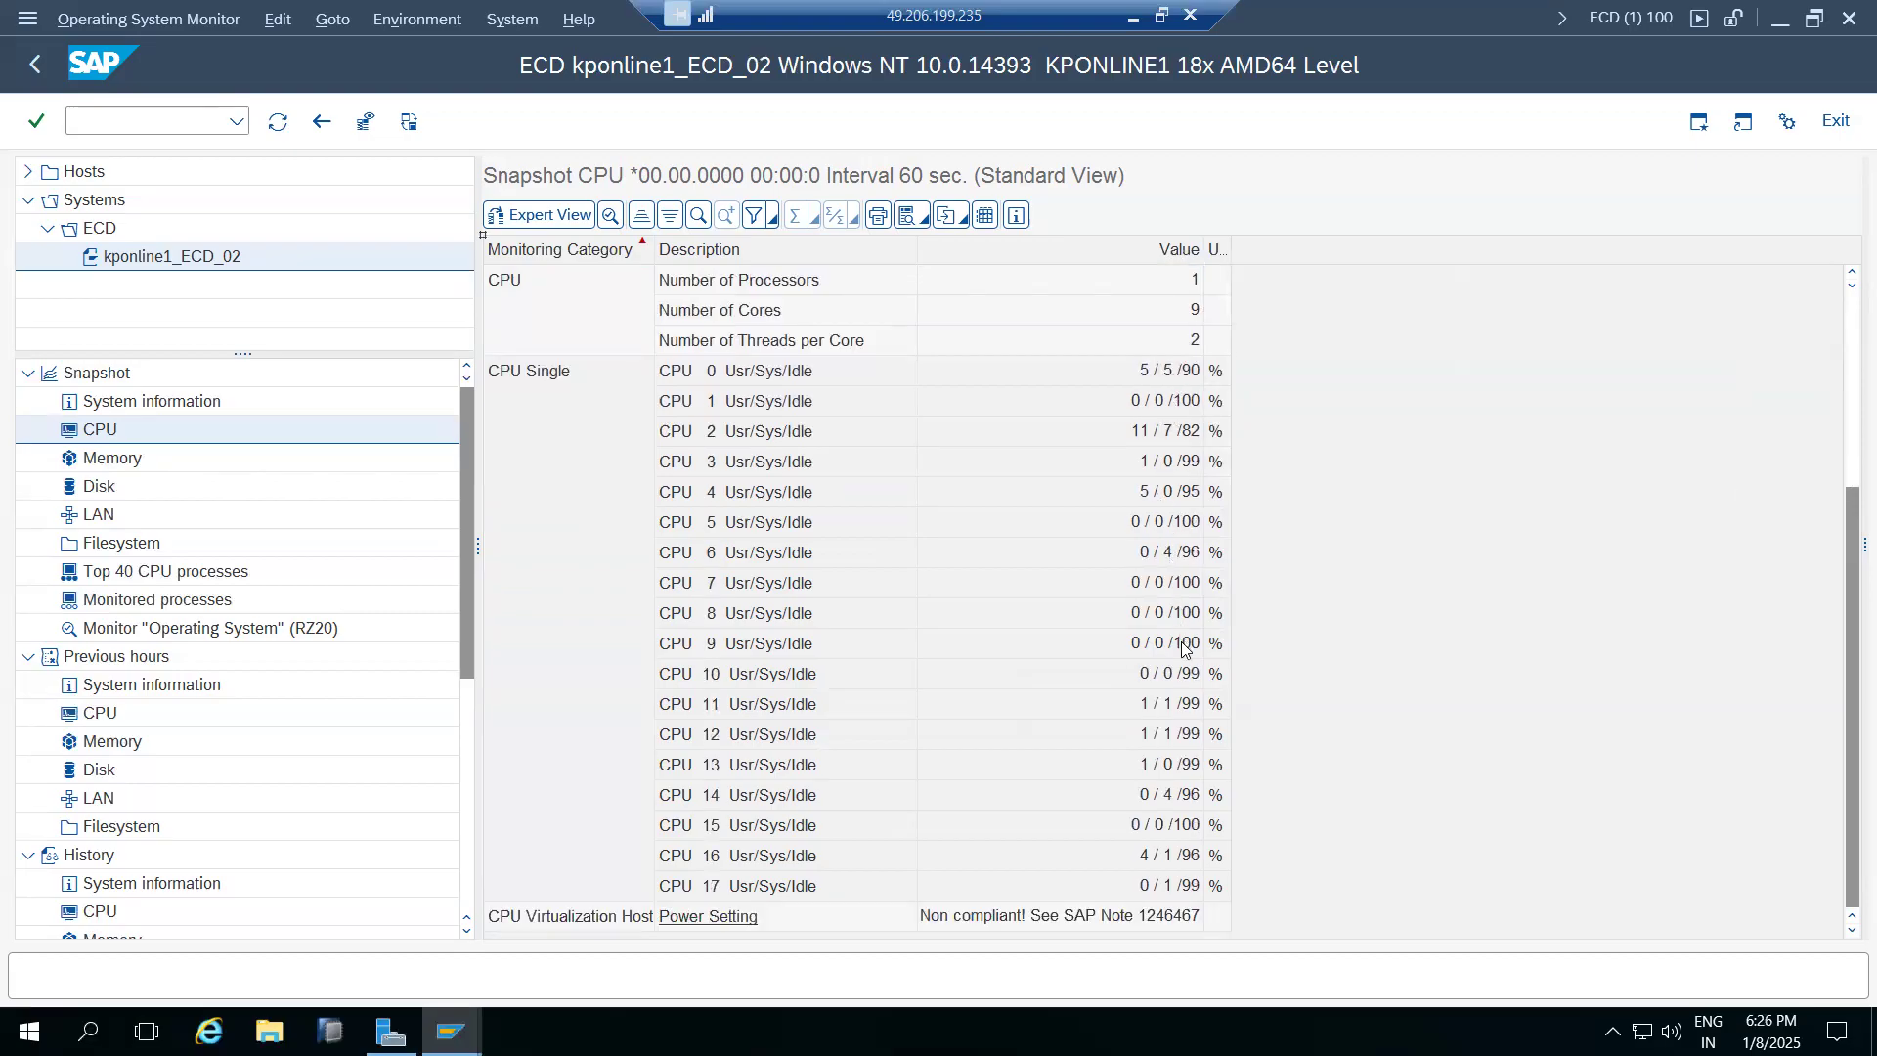
Compare Usr/Sys/Idle usage for CPUs 1, 2, 4, 5 and 15, then open the memory snapshot
click(1185, 403)
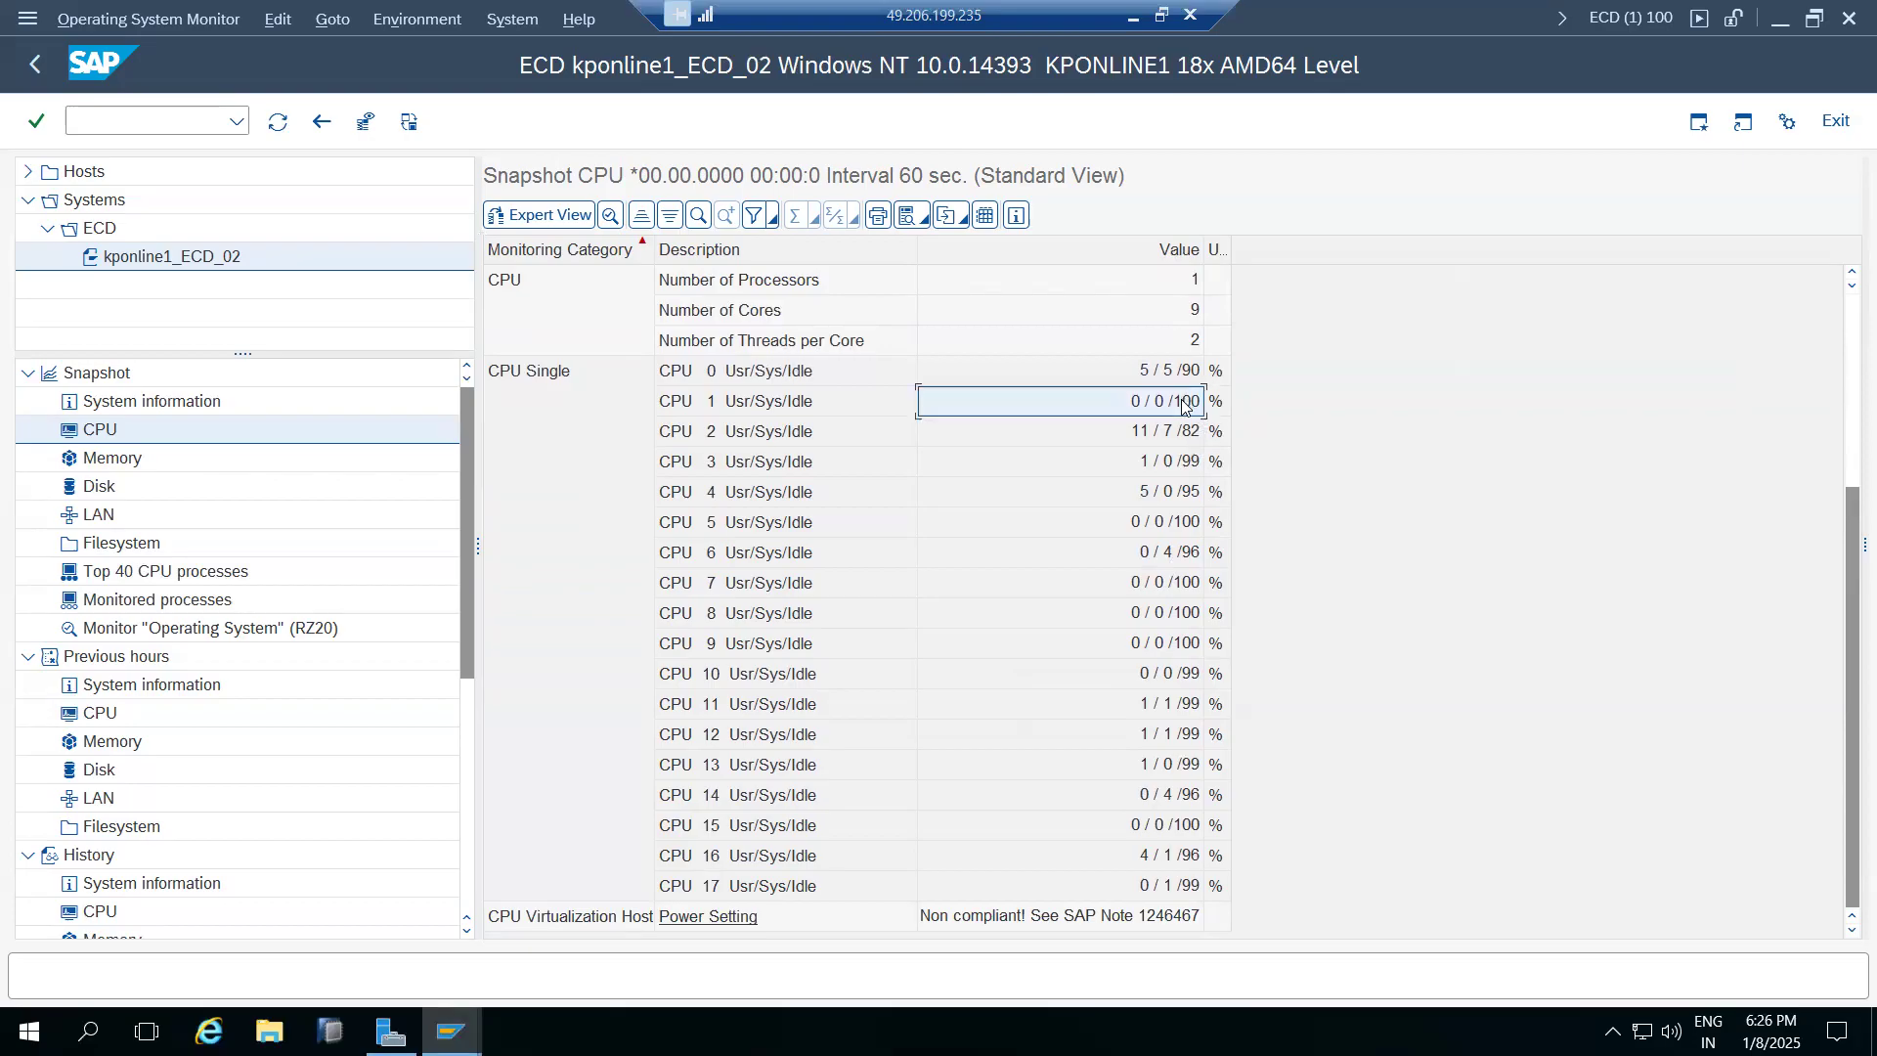
click(1187, 524)
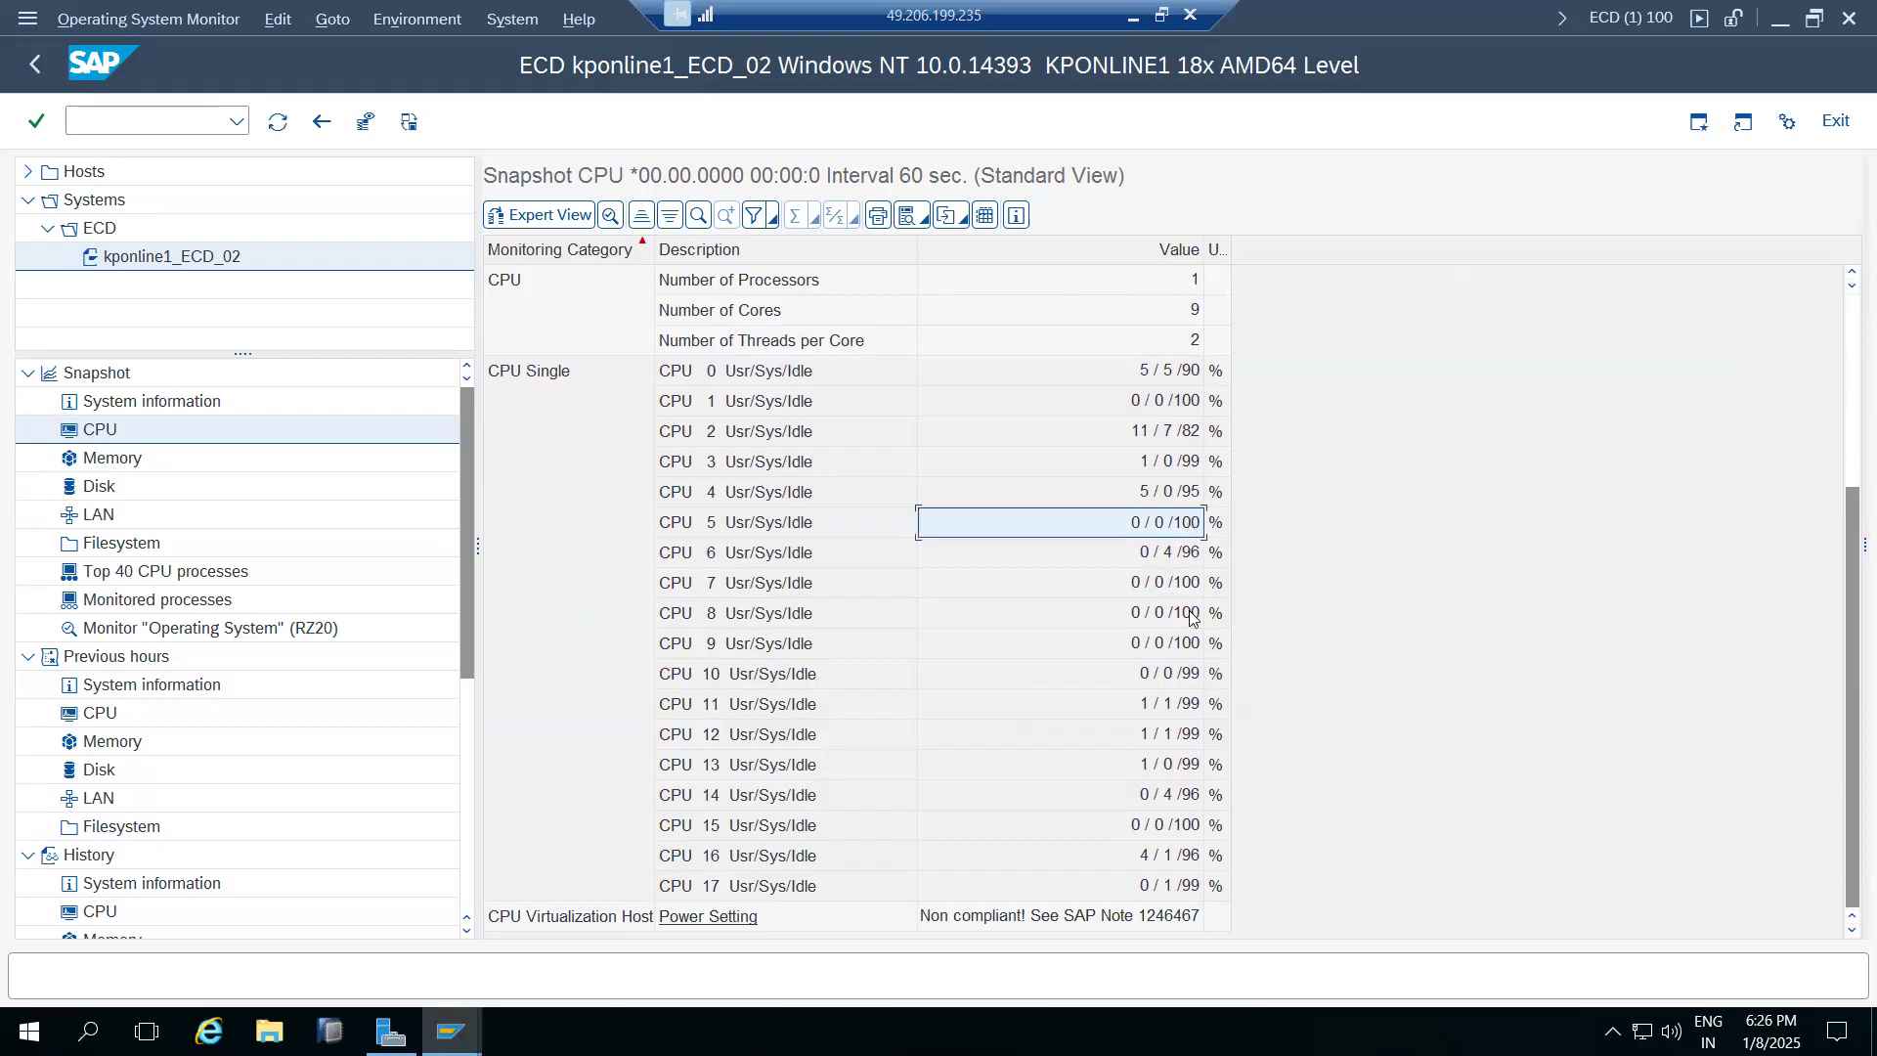
click(1188, 823)
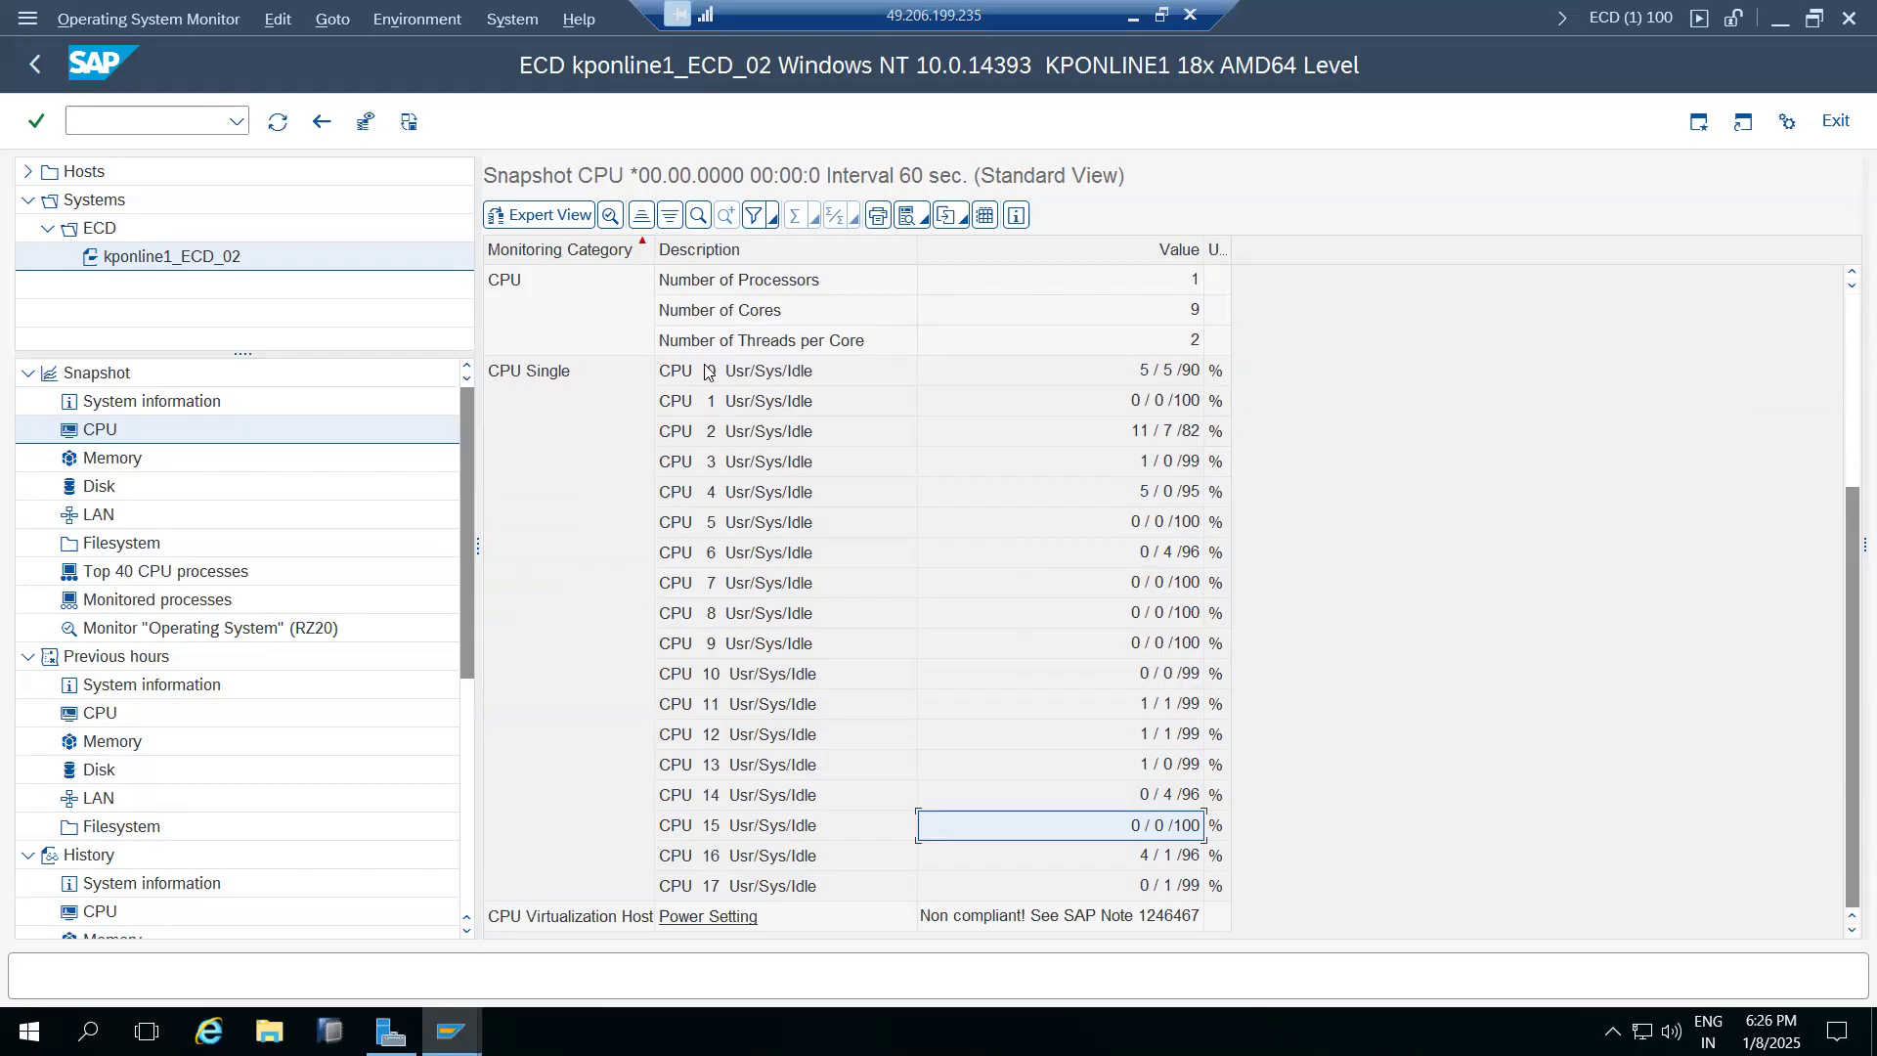
scroll(992, 591, up, 4)
scroll(1005, 591, down, 4)
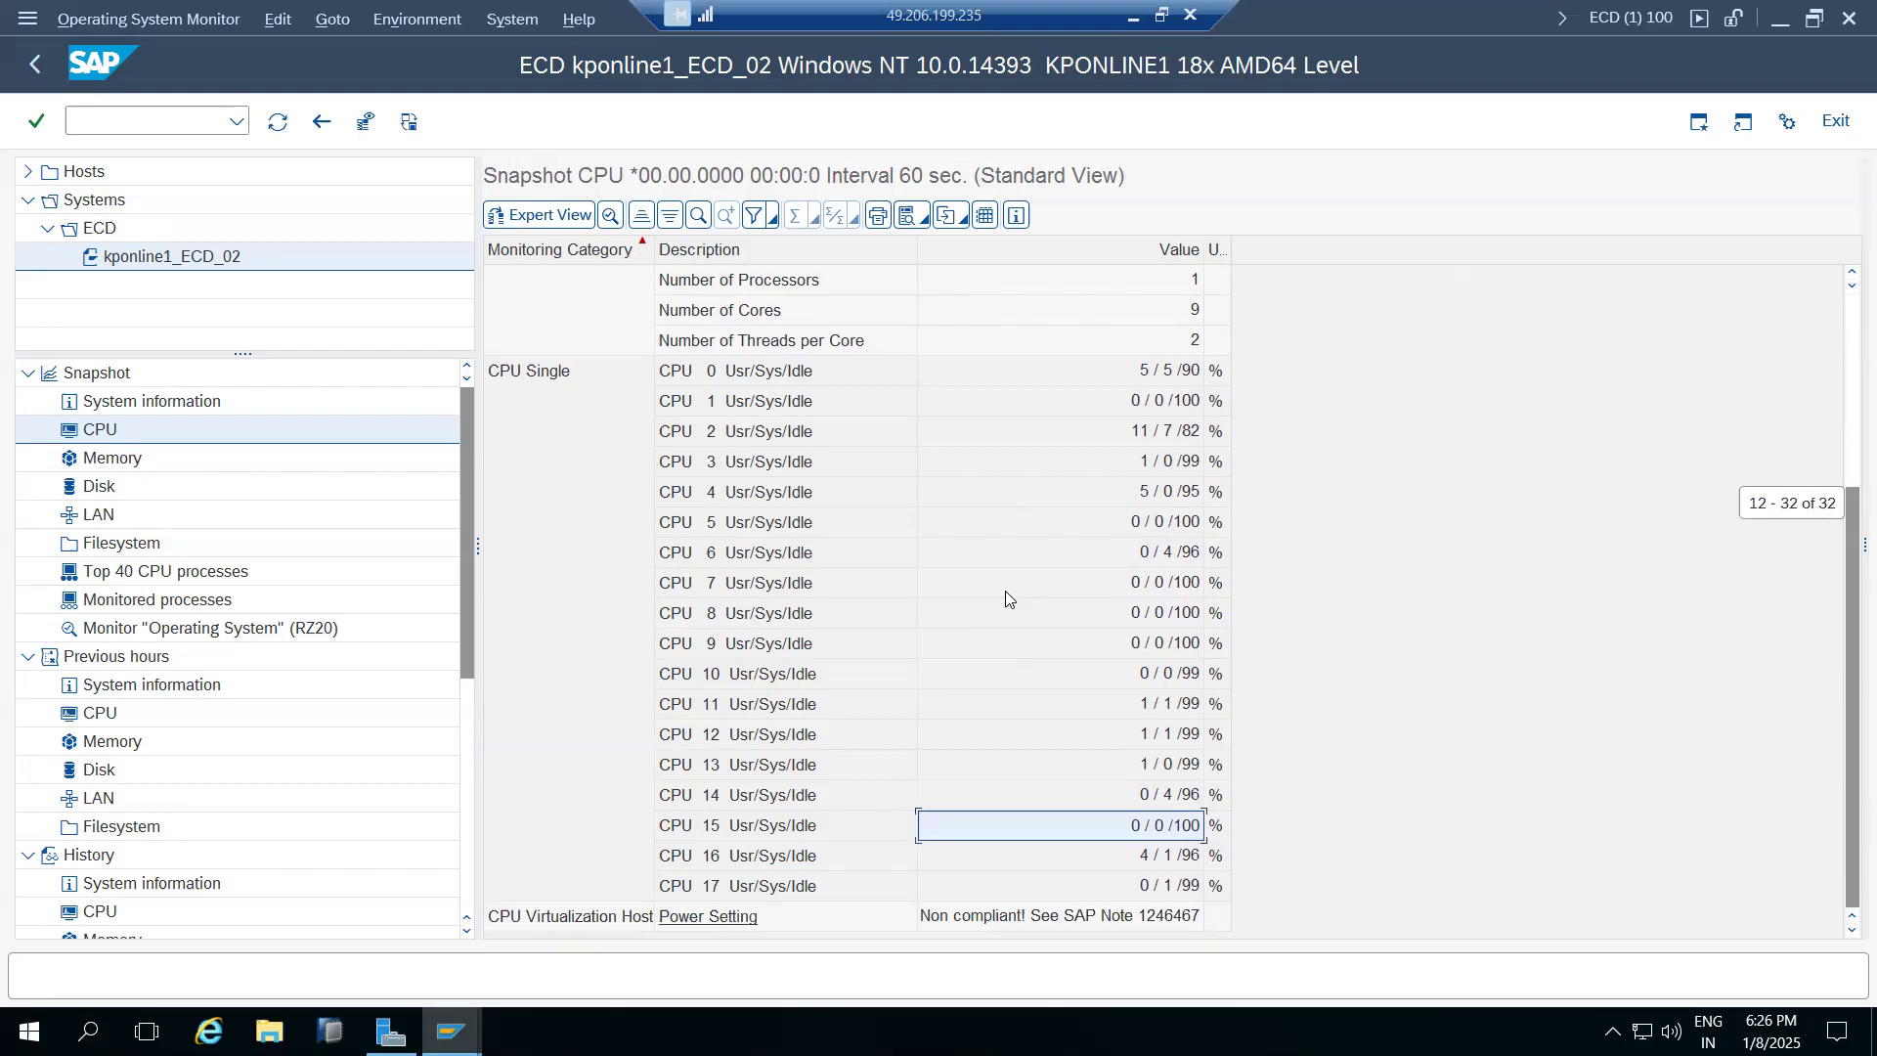
click(1137, 499)
click(1148, 528)
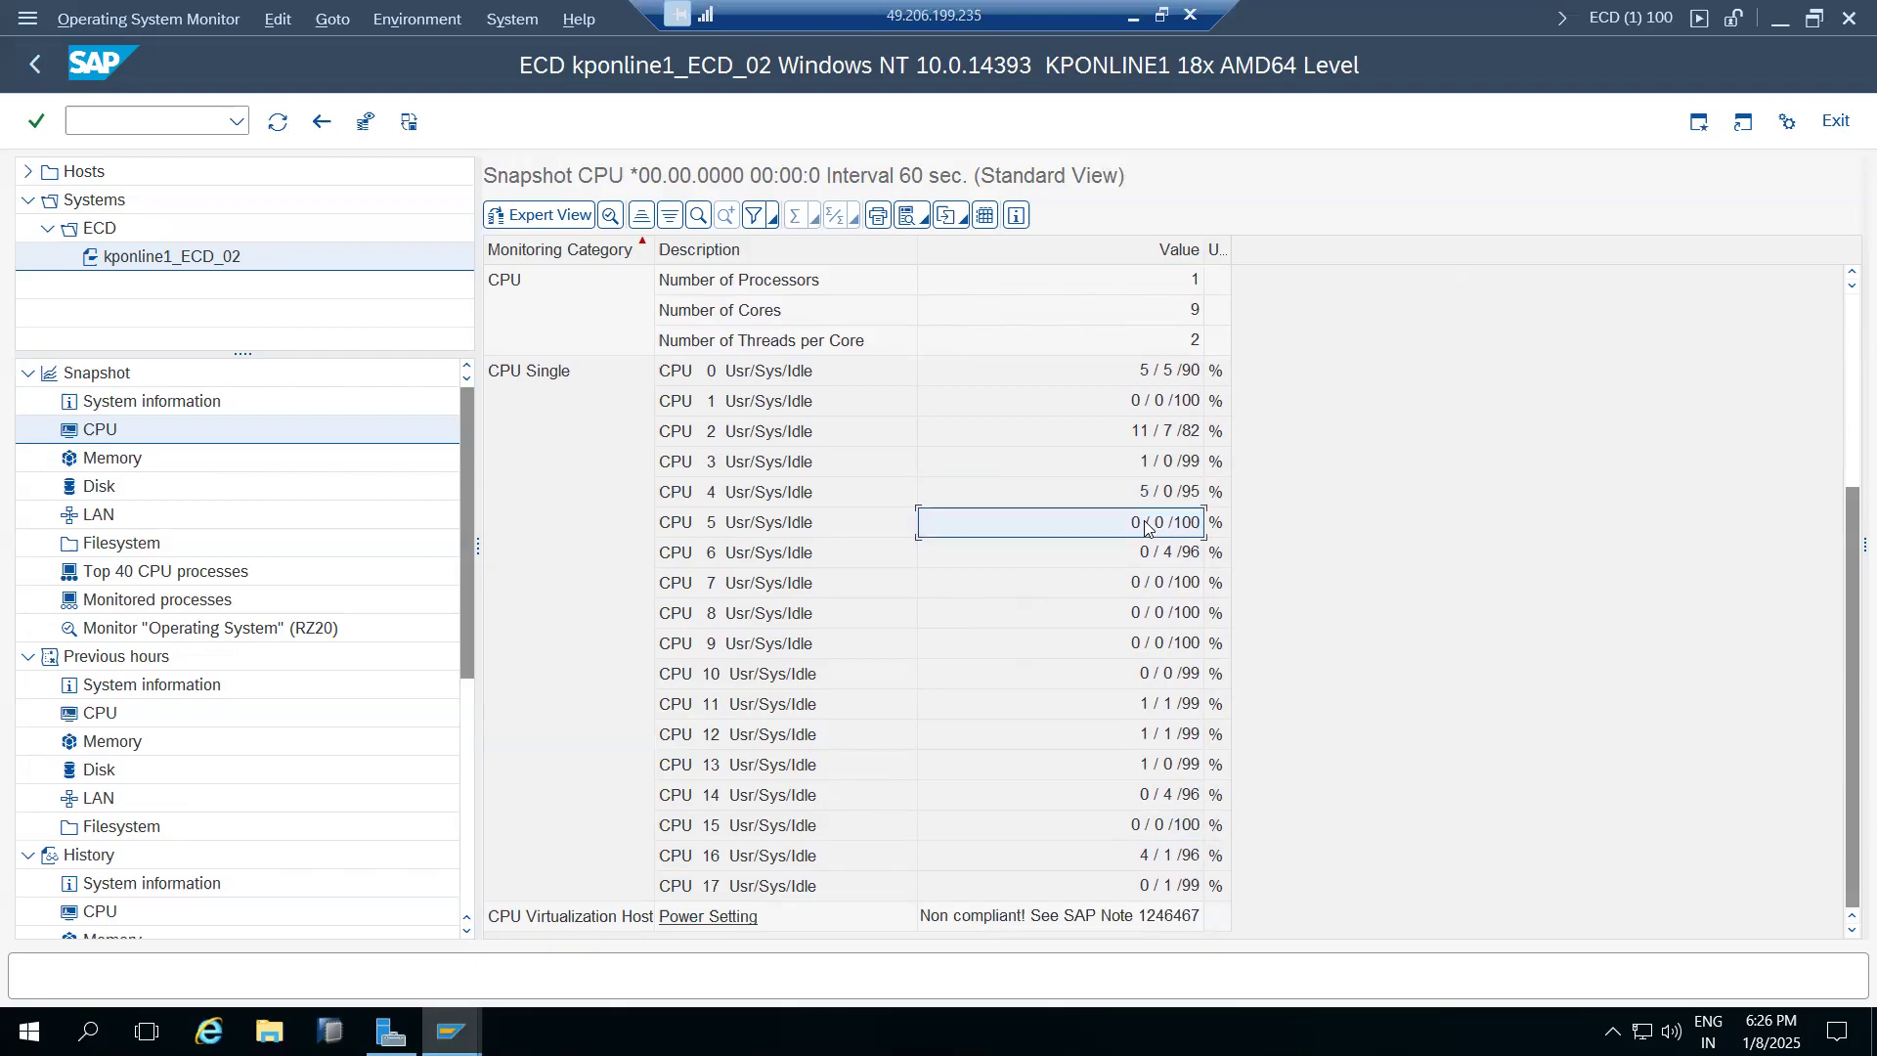
click(1145, 435)
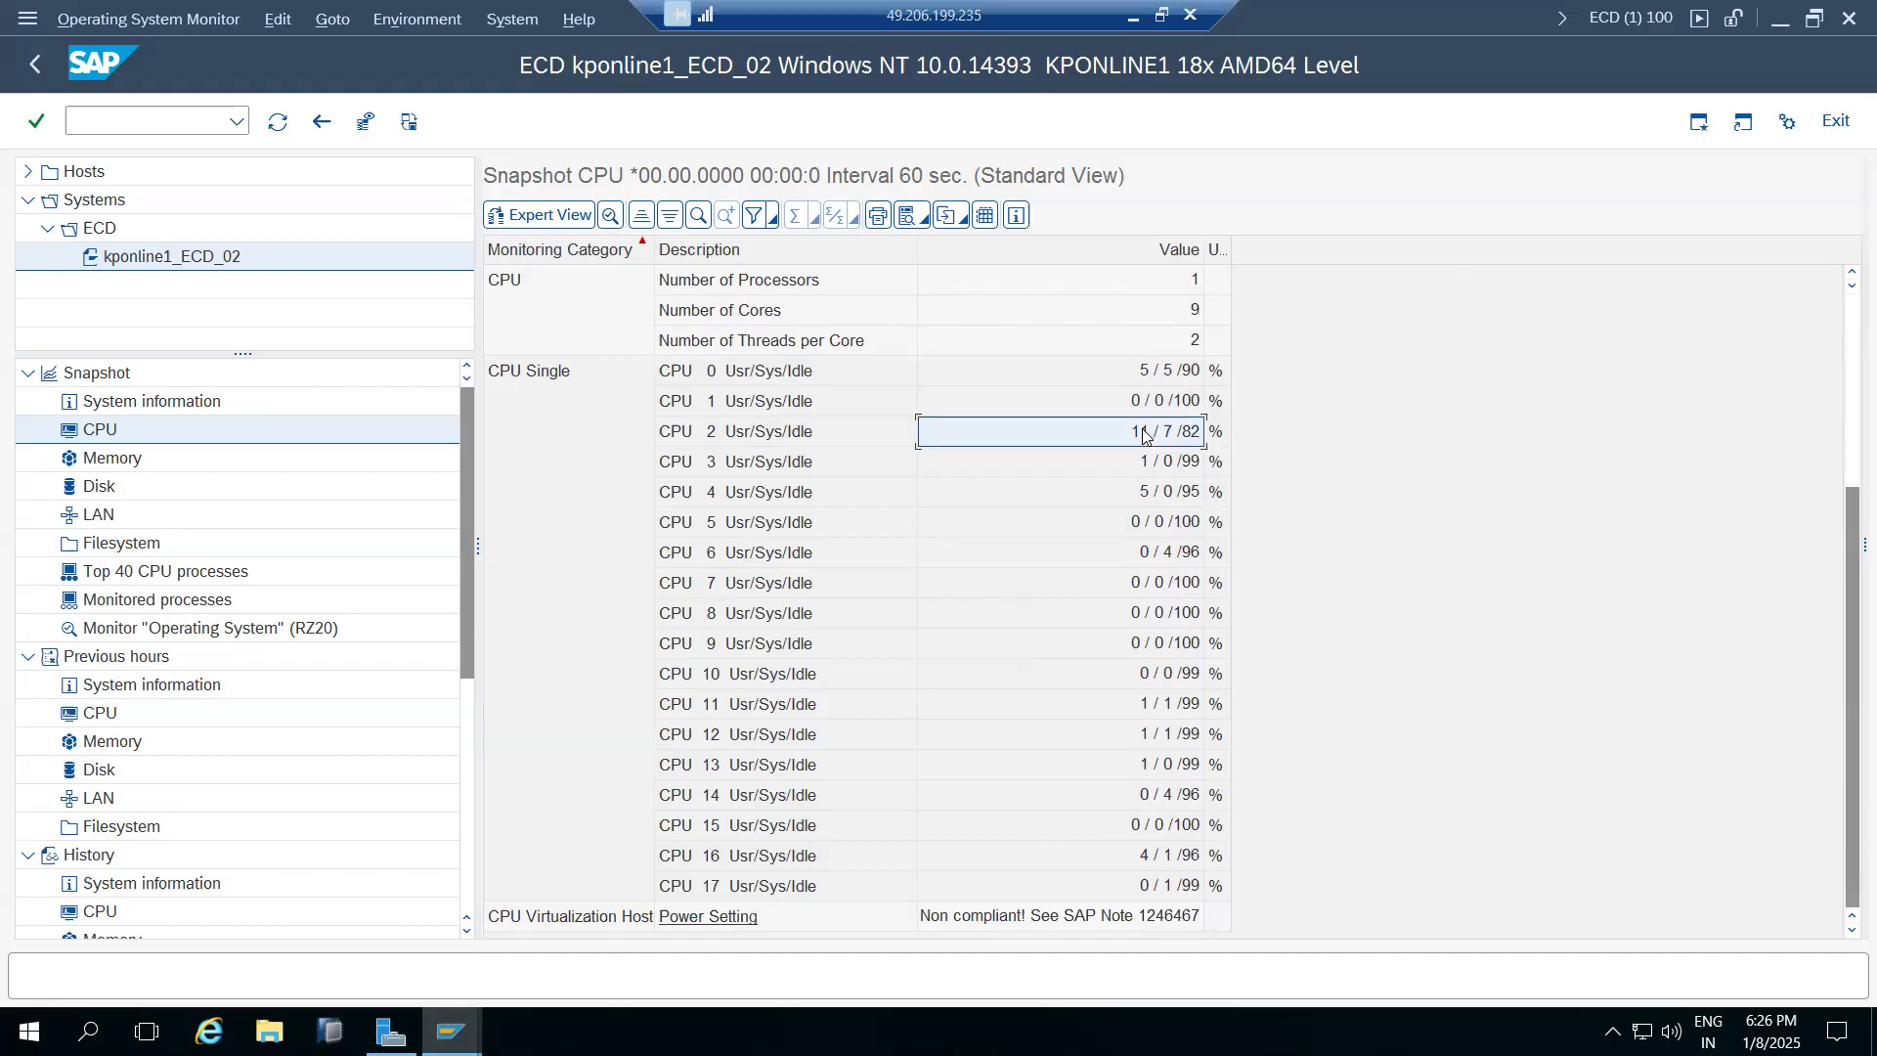
click(676, 435)
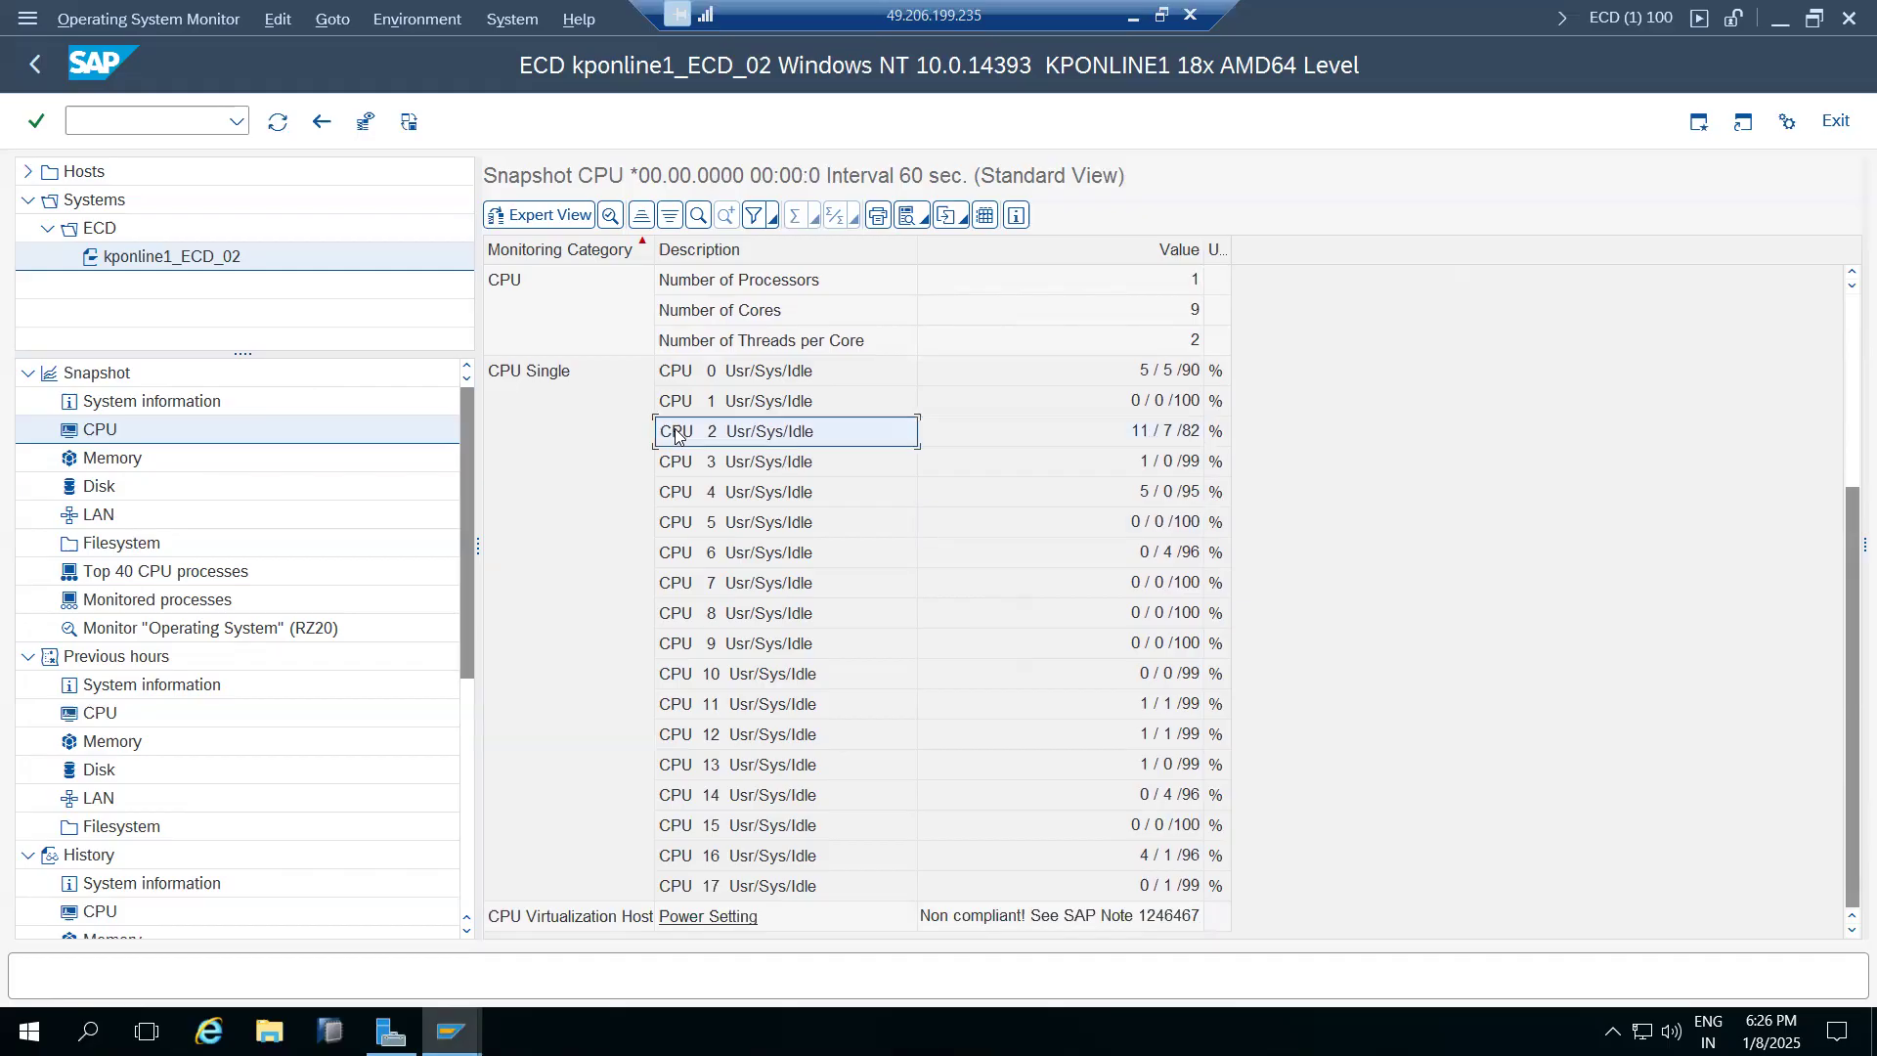
click(1214, 441)
click(1157, 435)
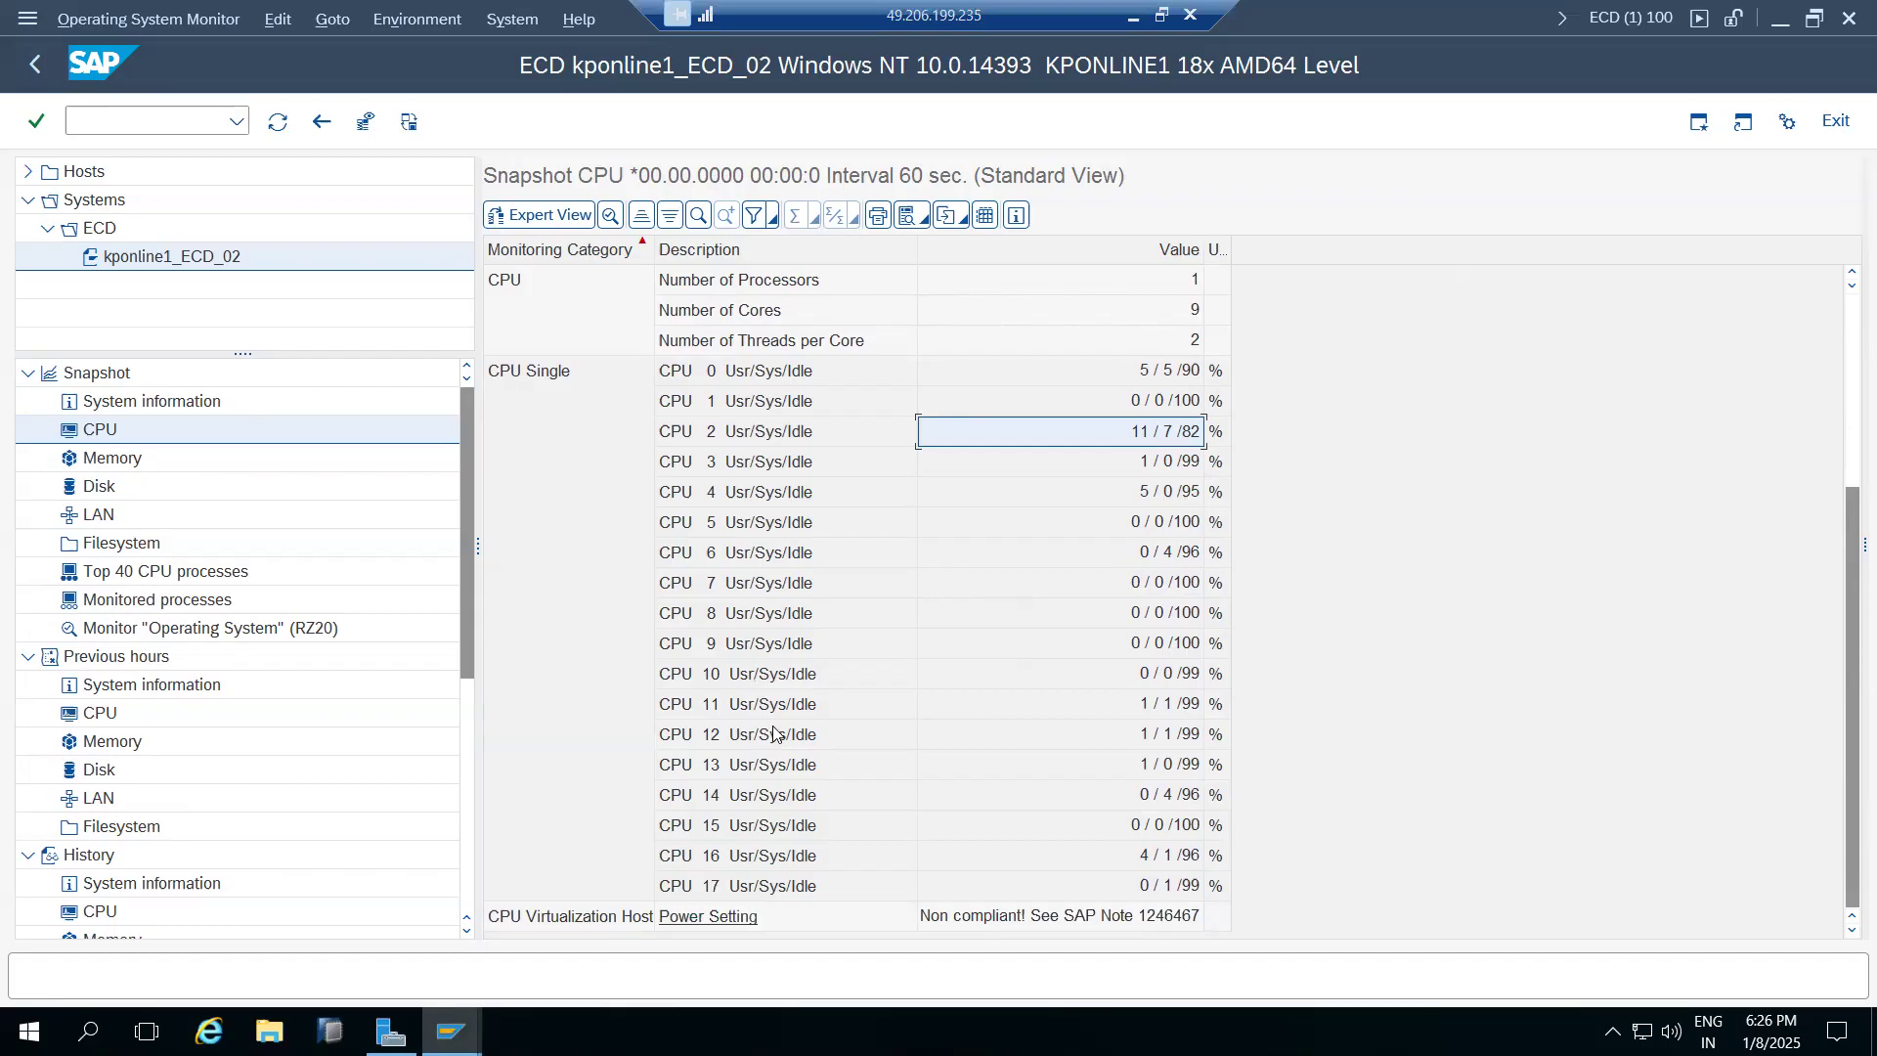
click(110, 457)
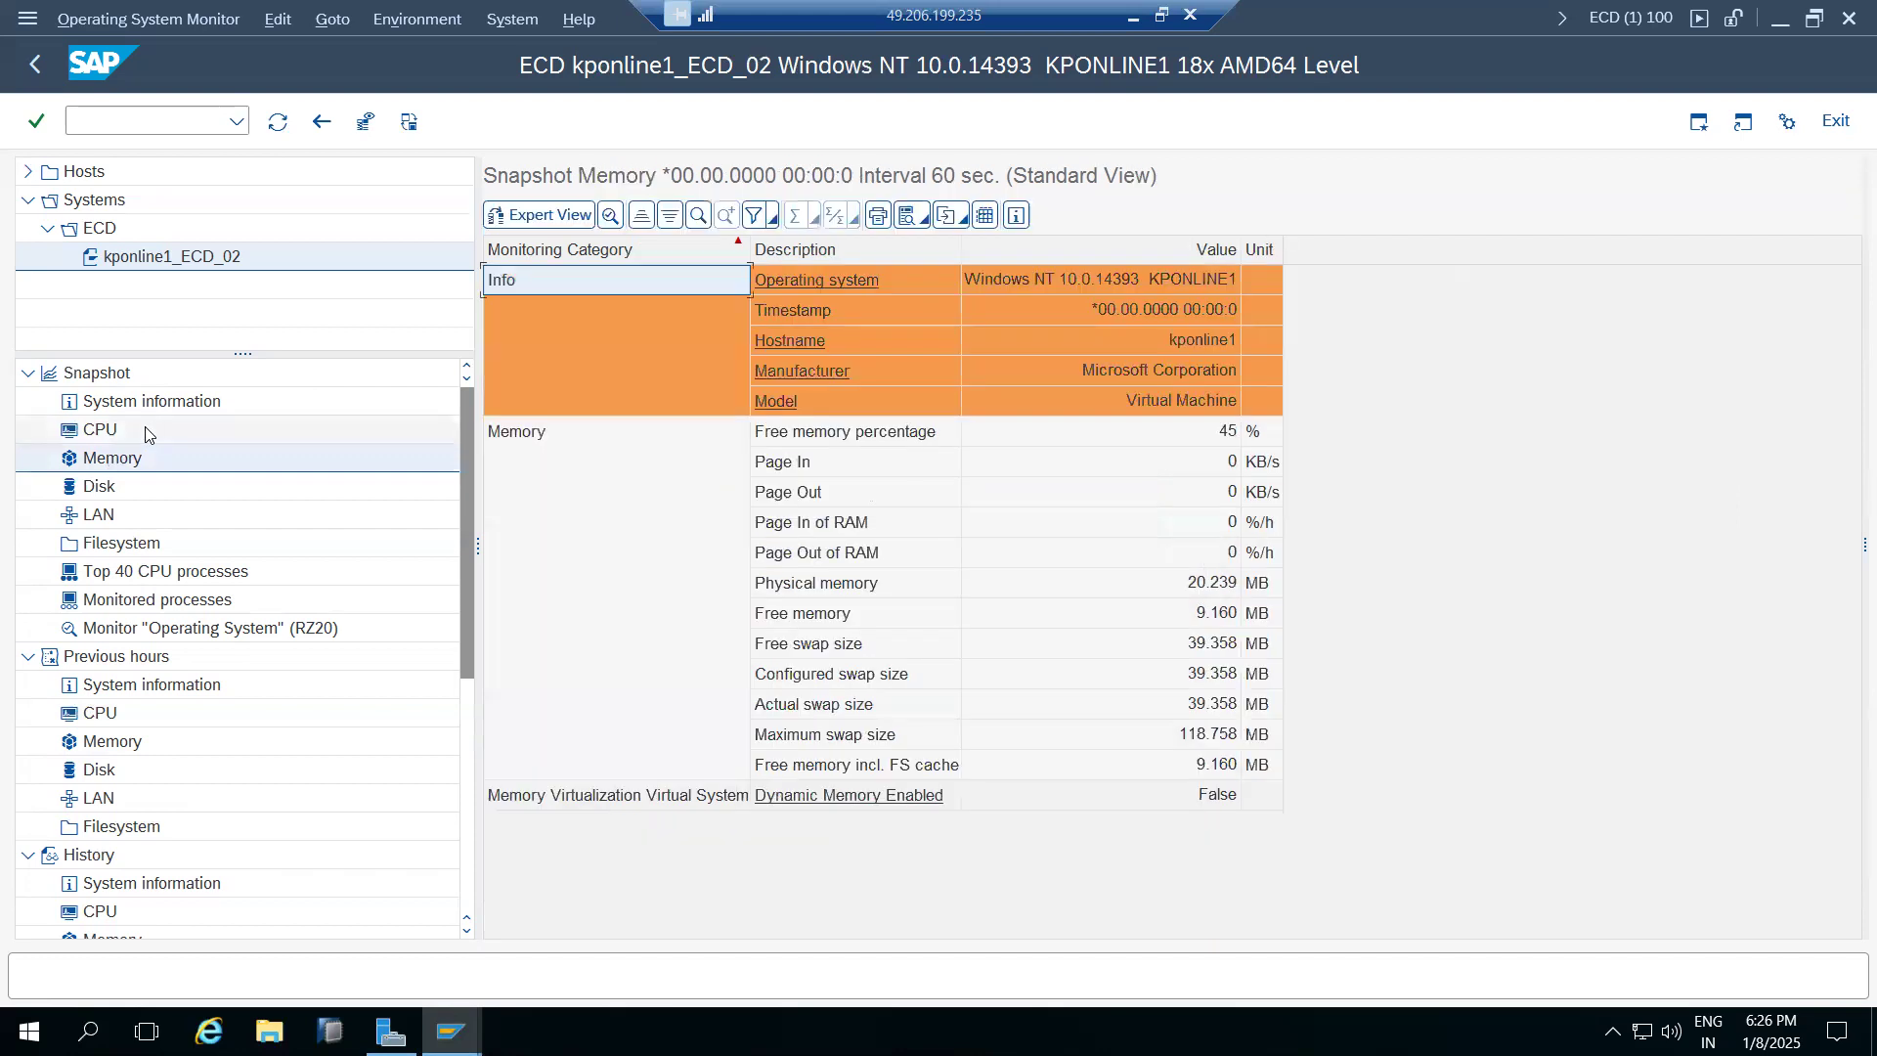
Minimise all windows to the desktop, then open File Explorer on This PC's drives
right_click(631, 1034)
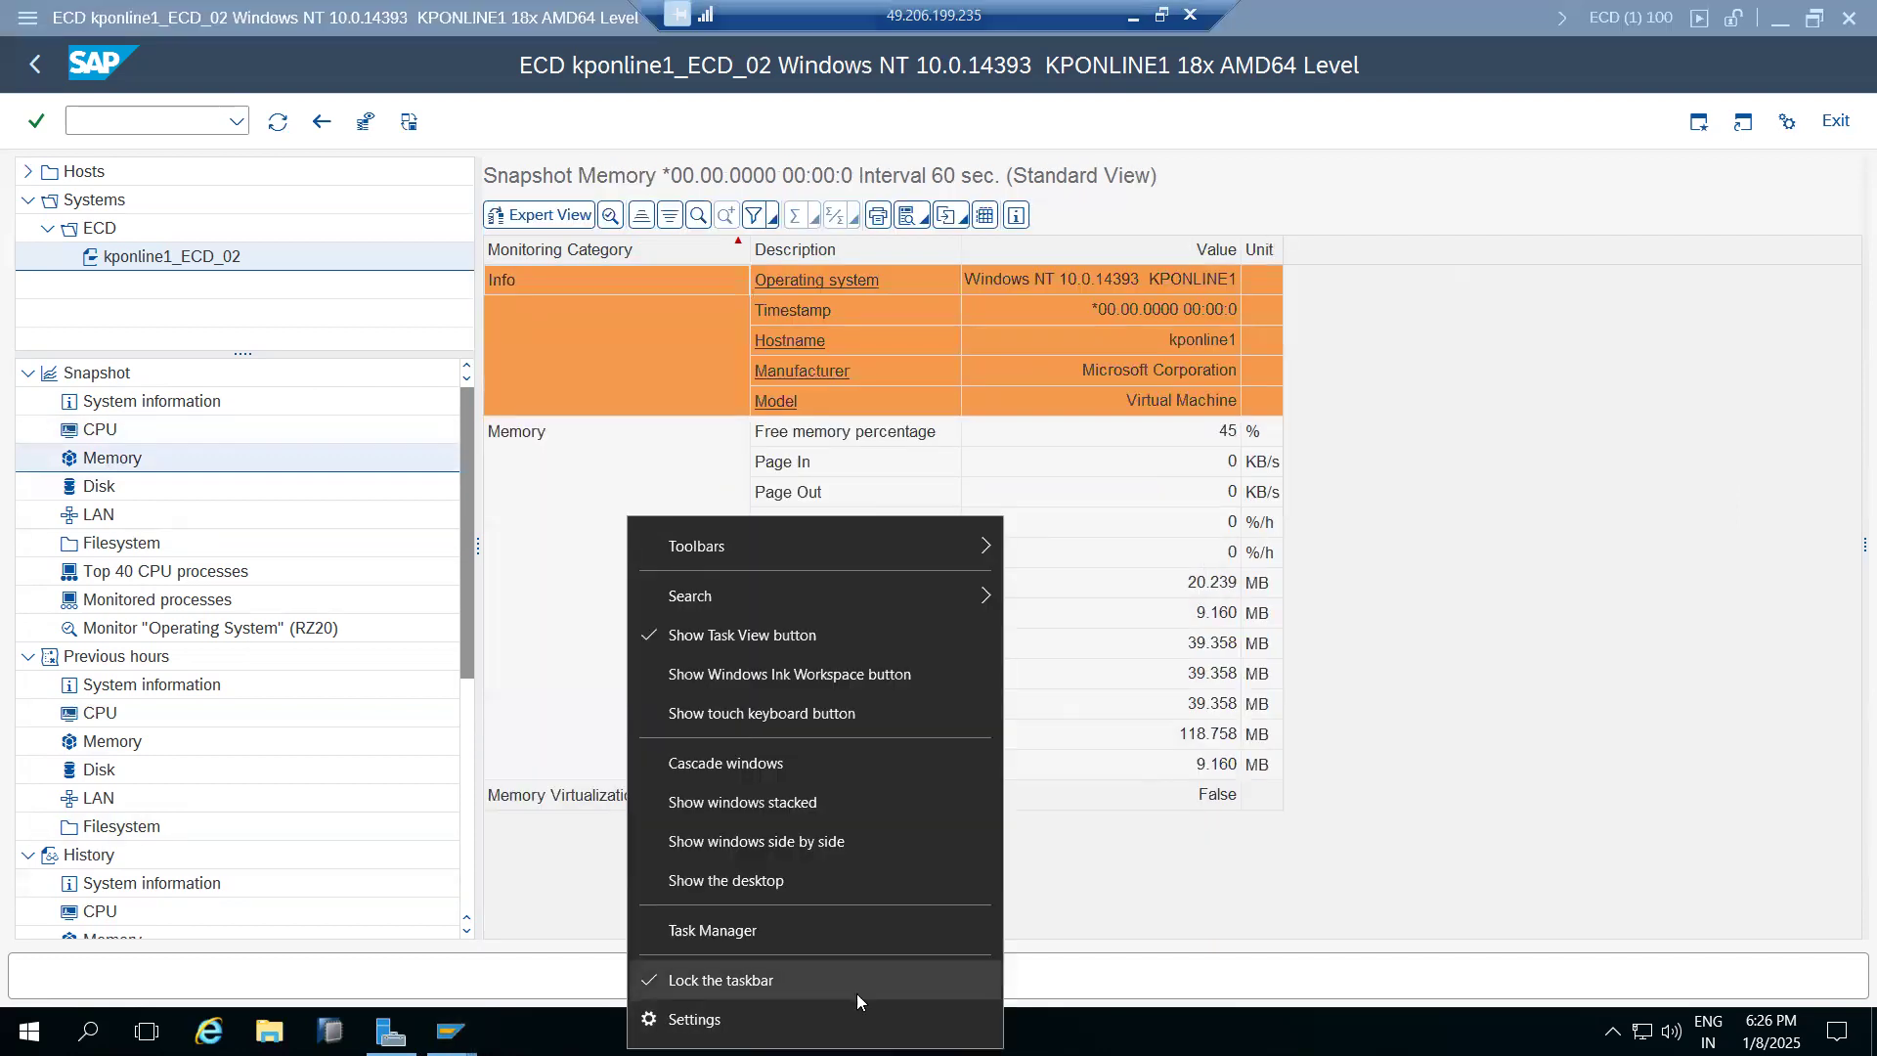
click(798, 892)
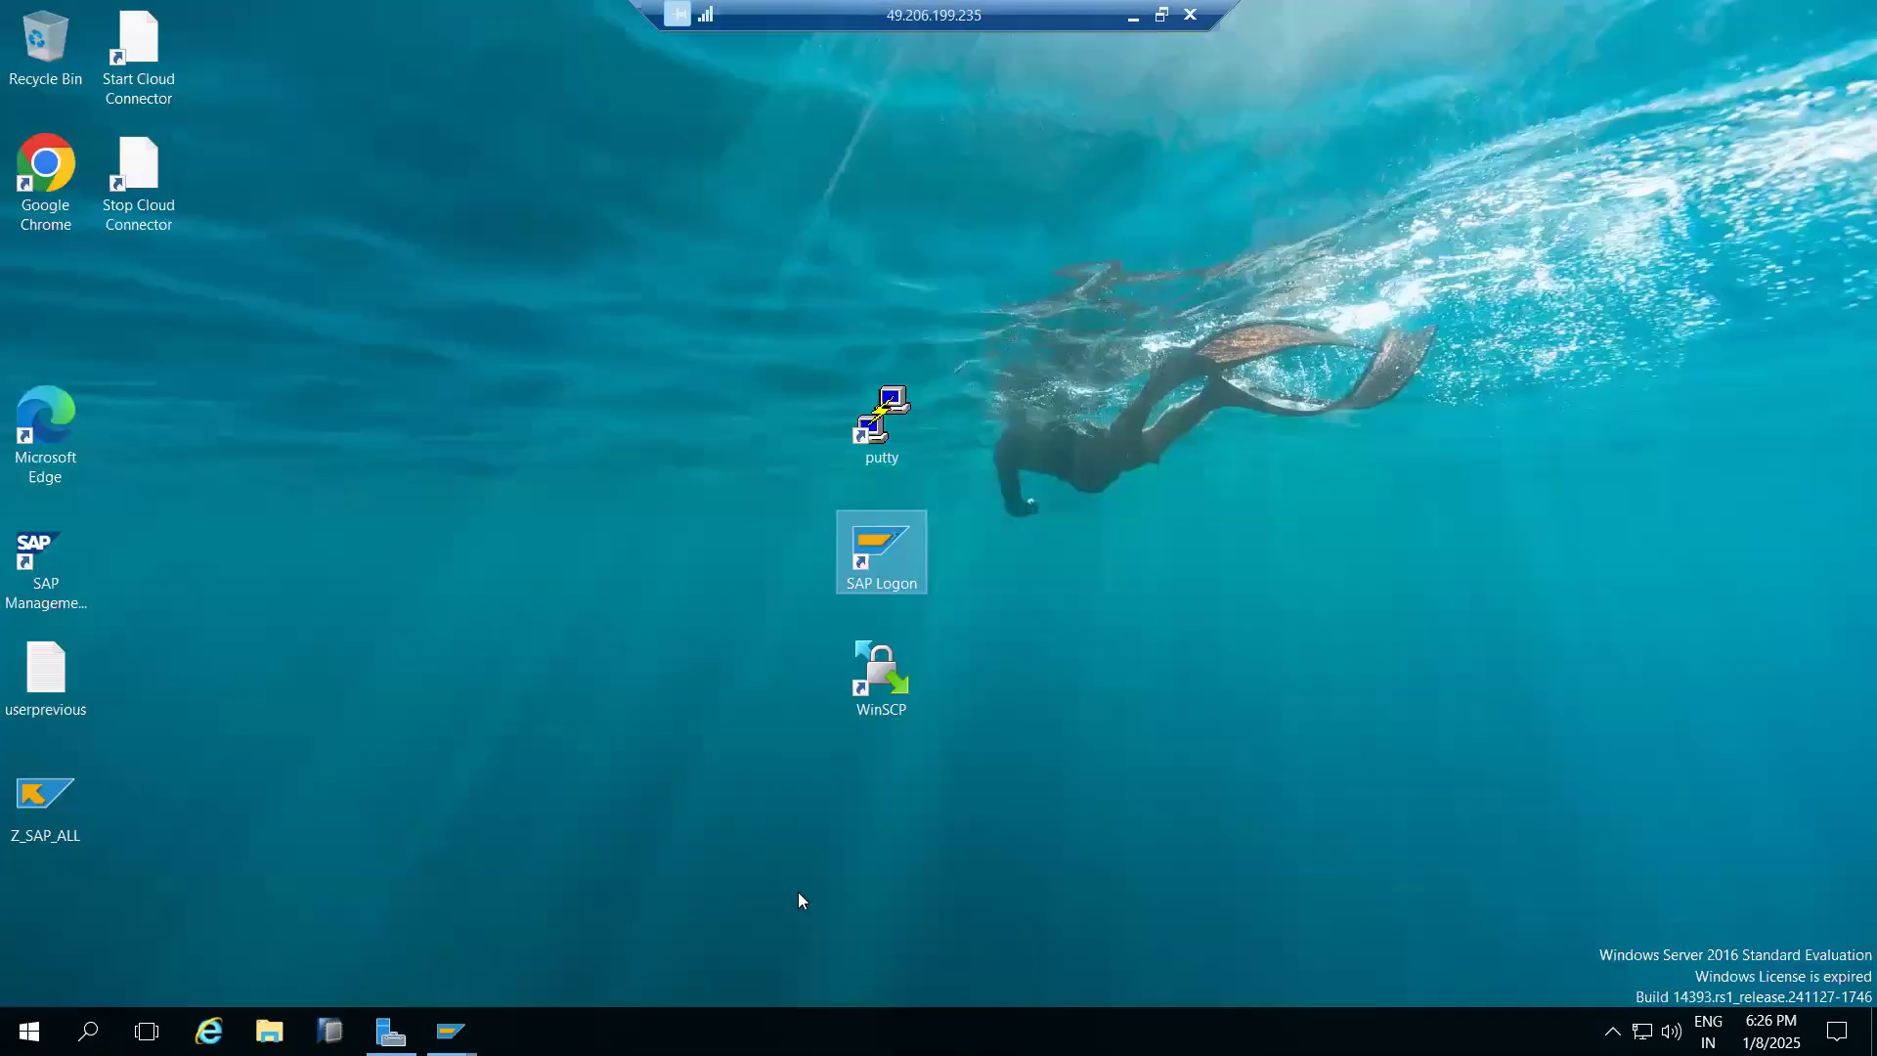
right_click(500, 475)
click(269, 1031)
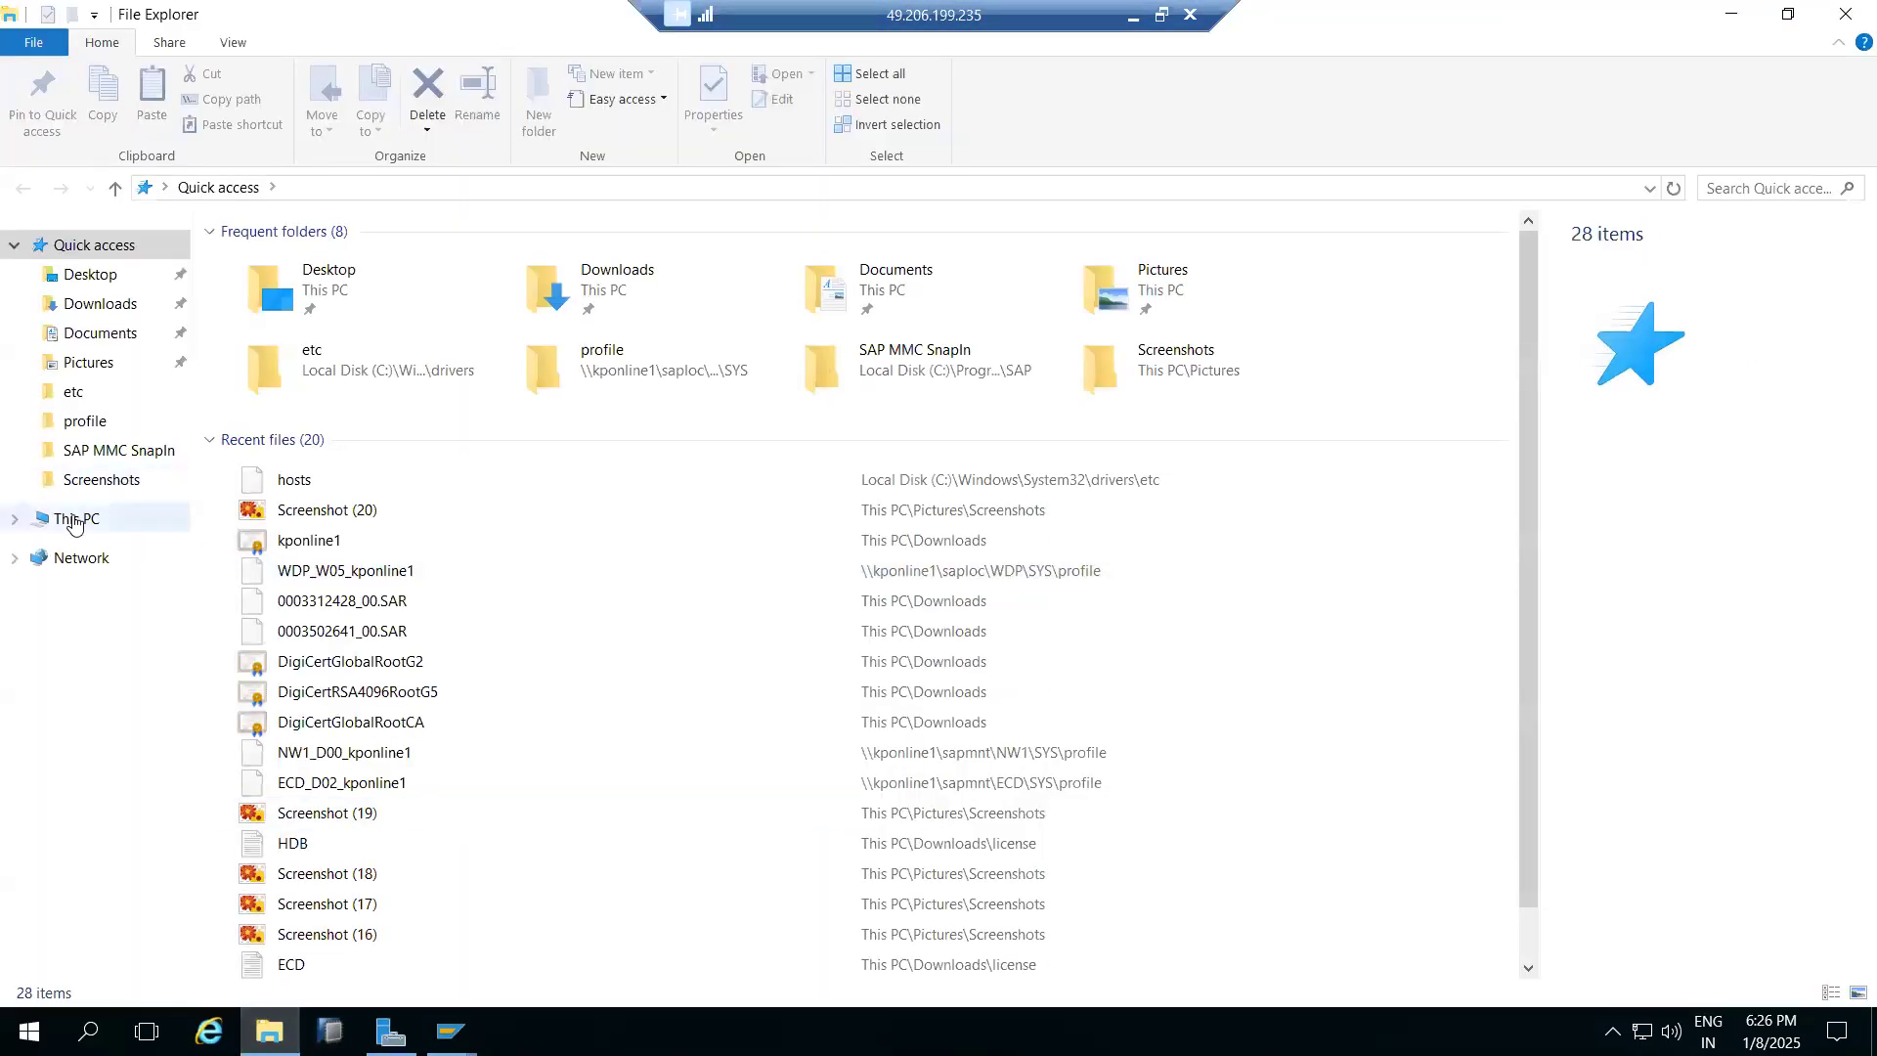
click(76, 519)
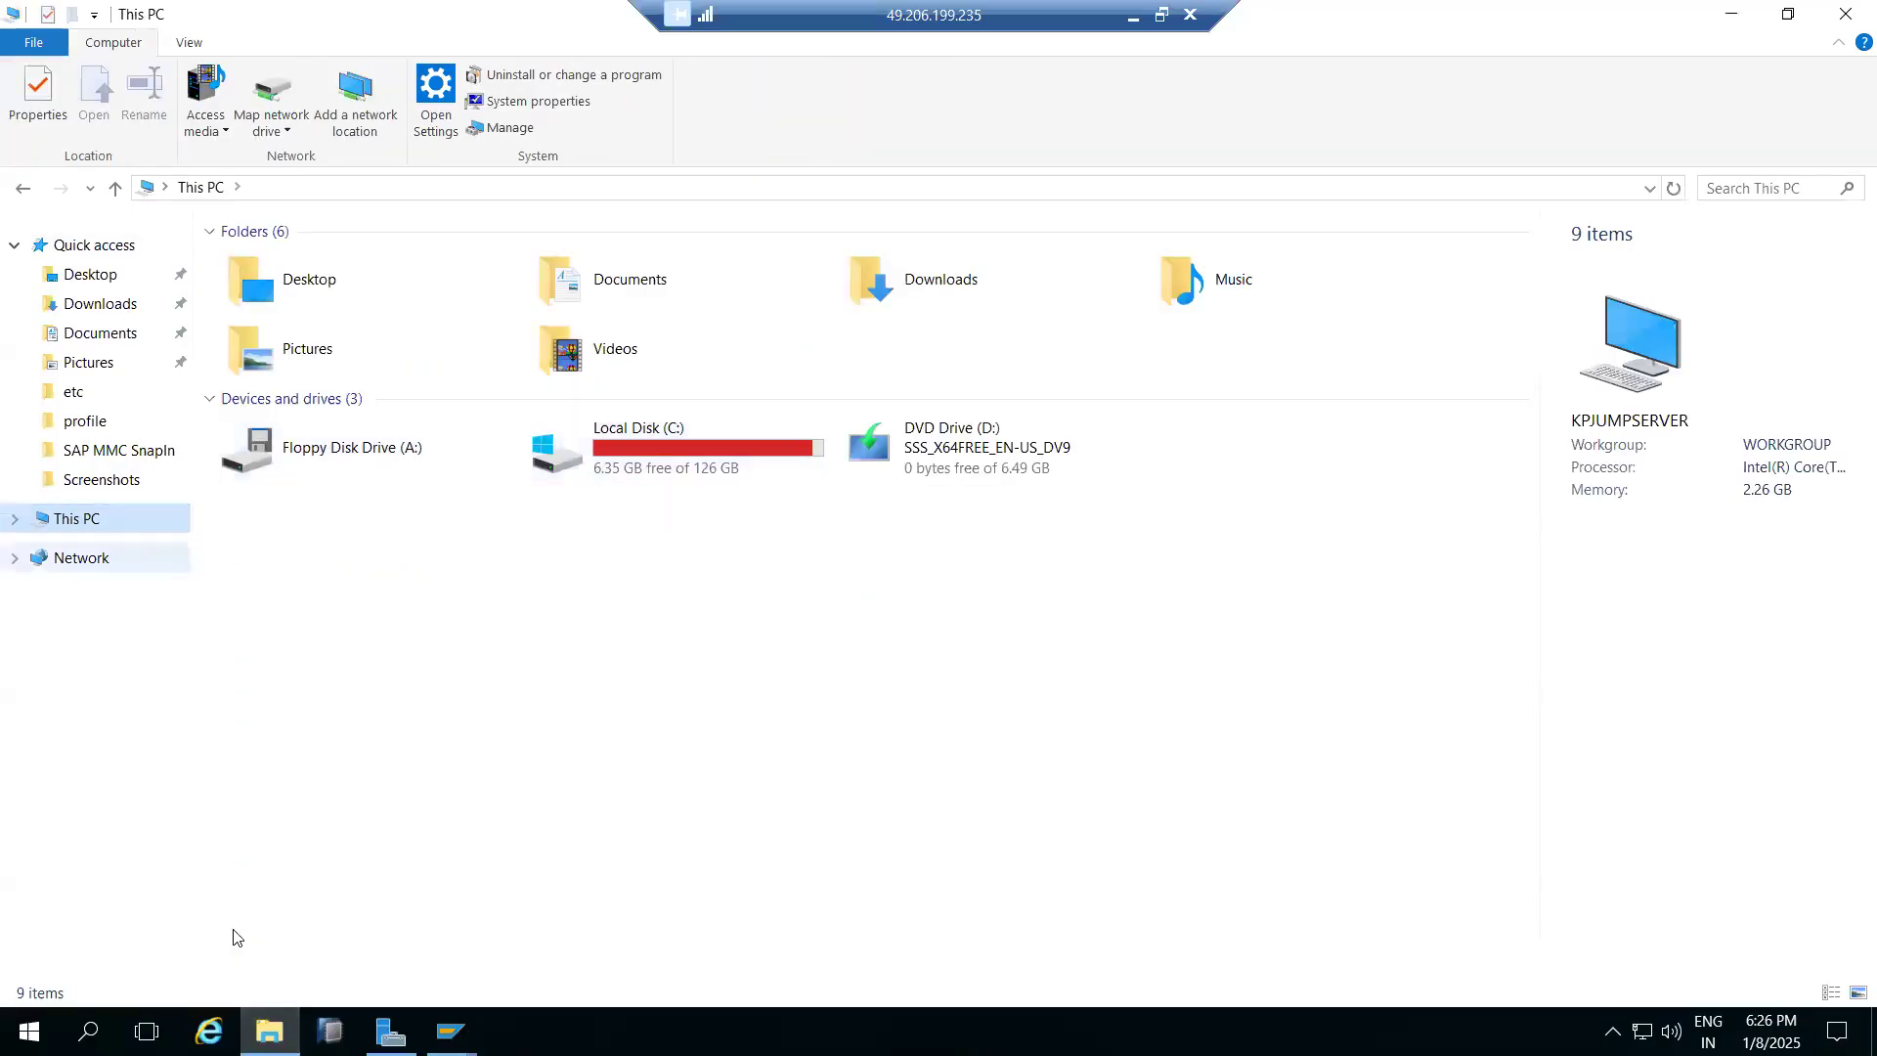
Open Task Manager and view the CPU, Memory and Ethernet performance graphs
click(543, 1007)
right_click(575, 1036)
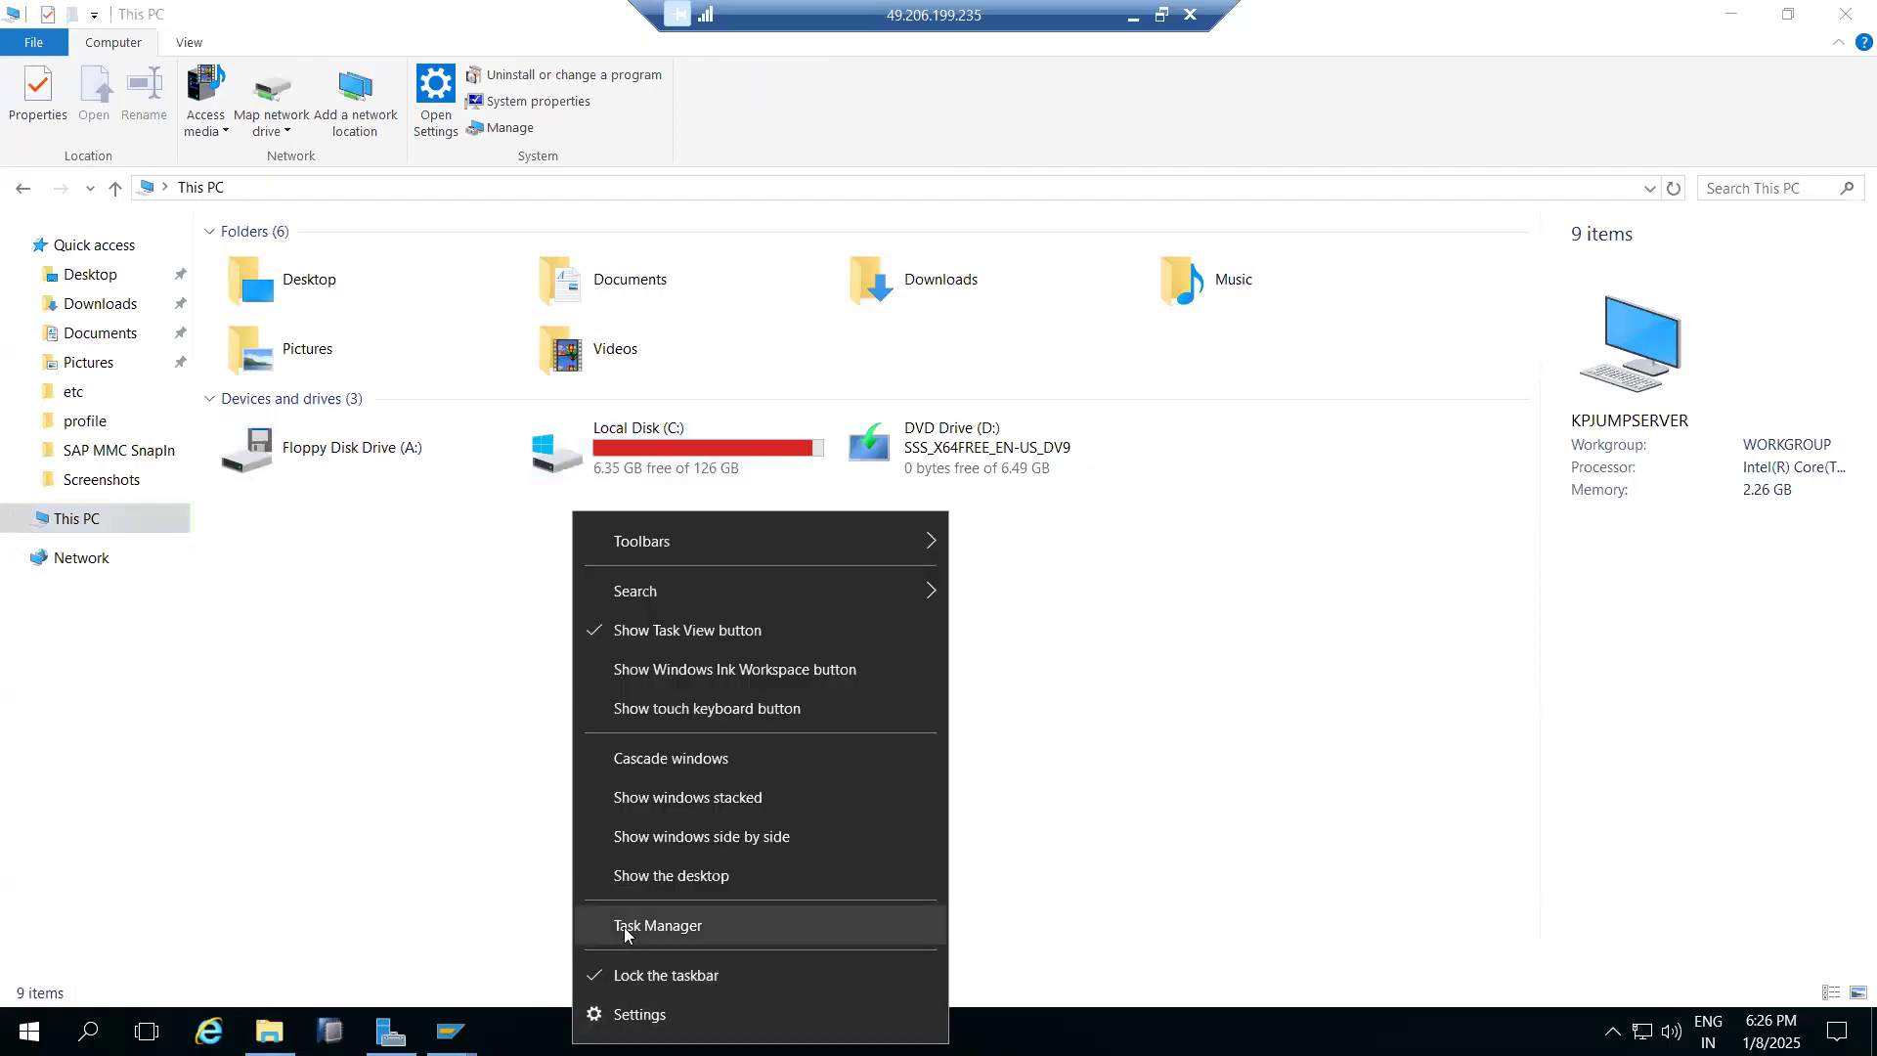
click(624, 926)
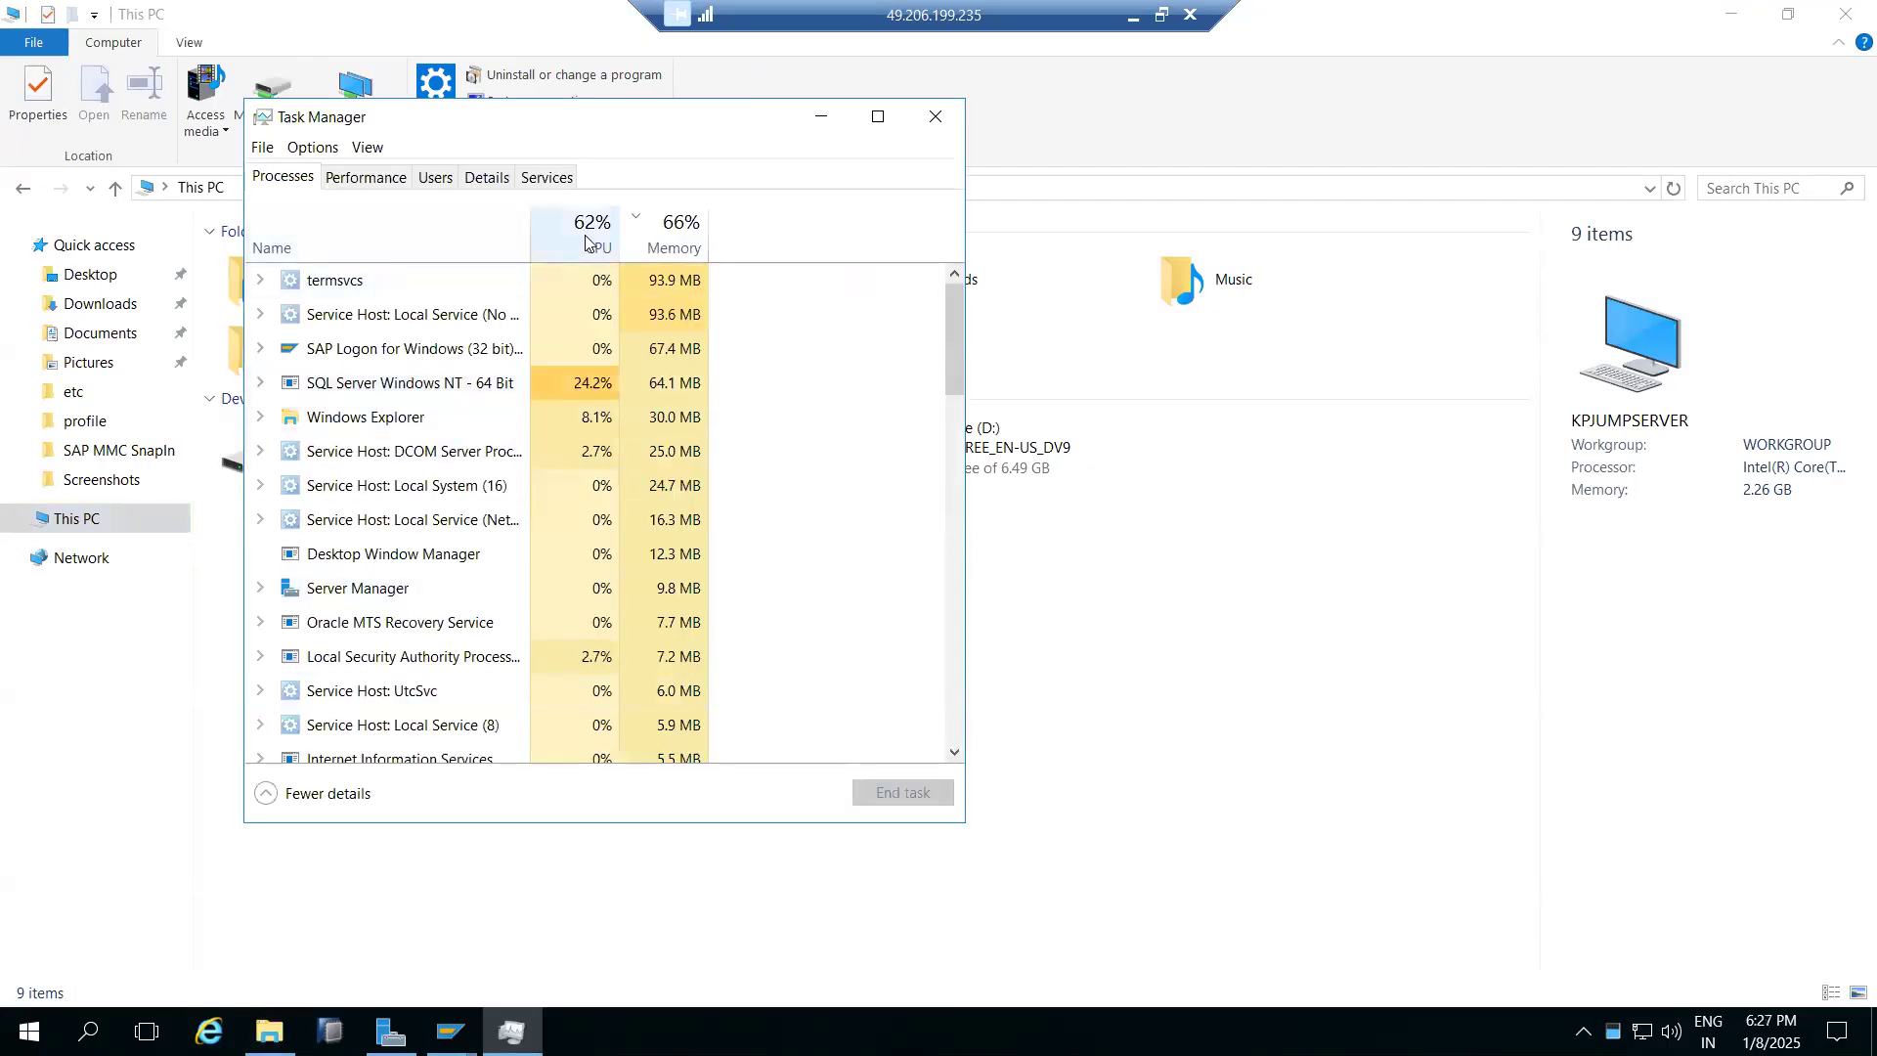
click(368, 178)
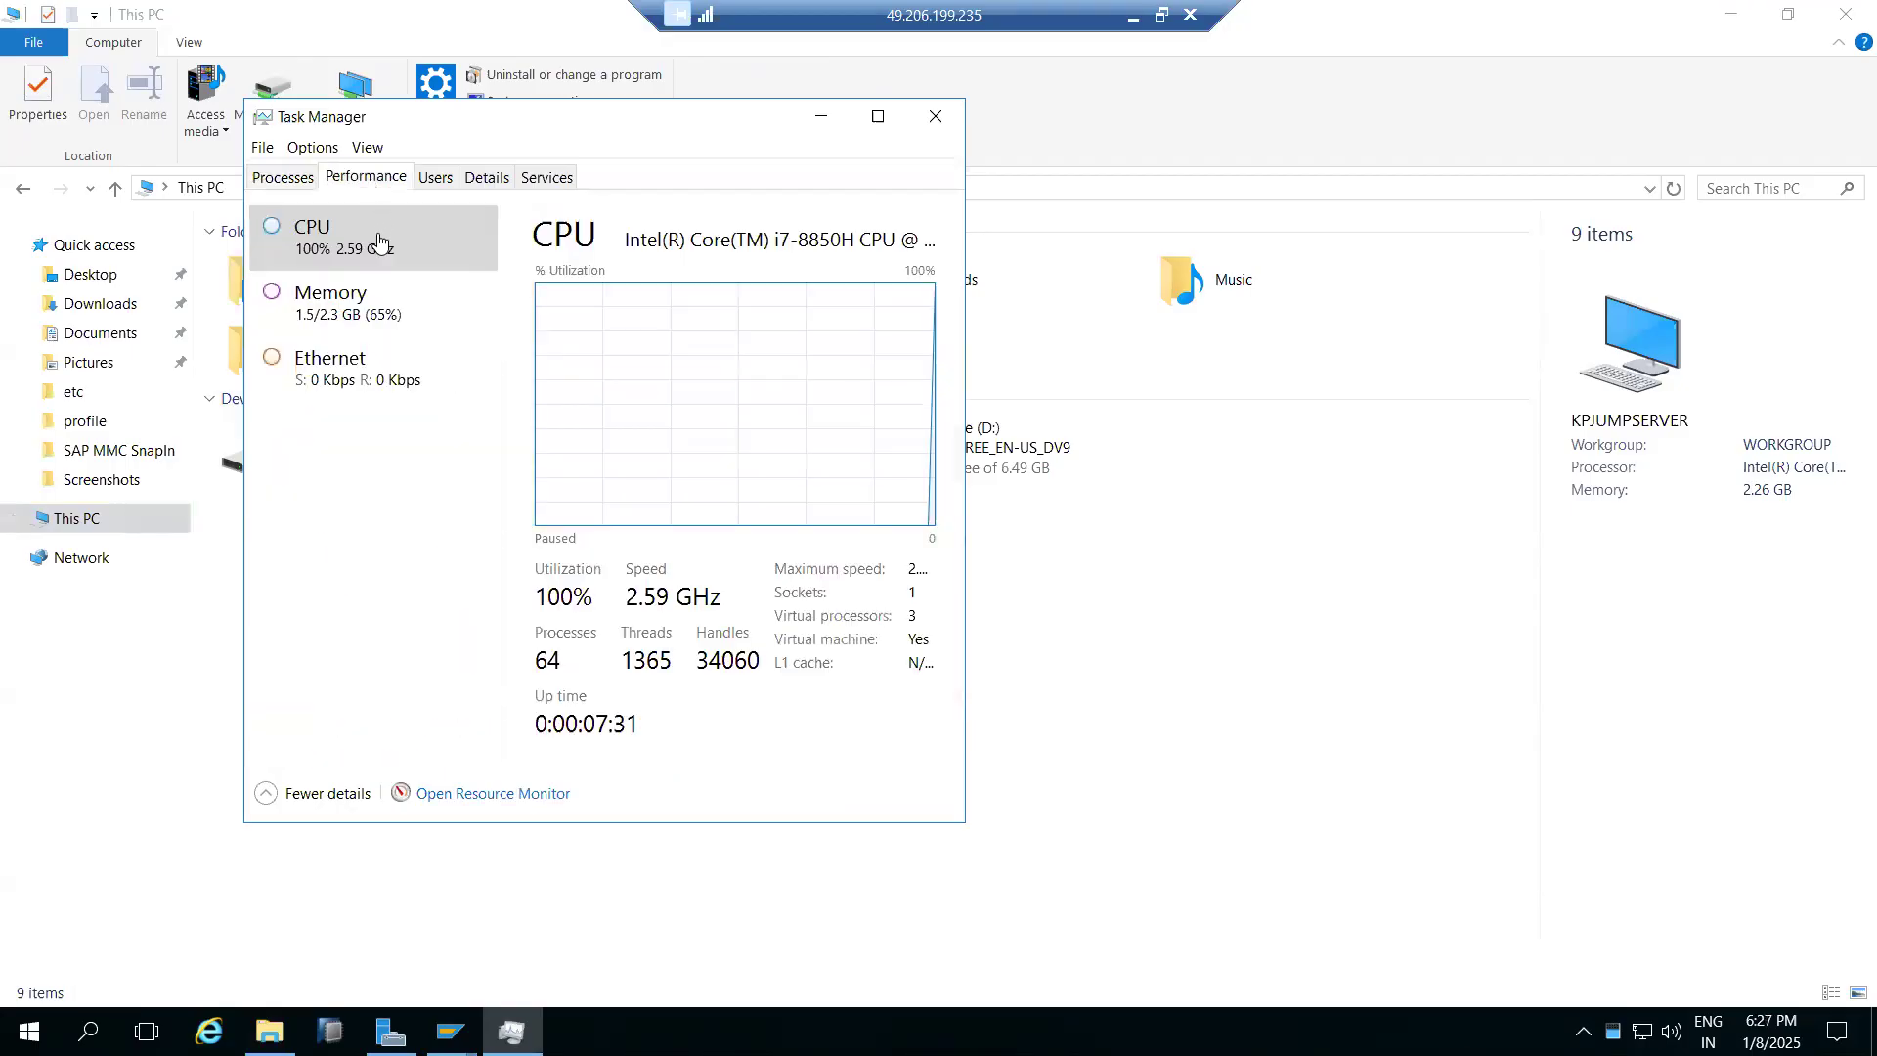
click(331, 330)
click(339, 375)
click(345, 252)
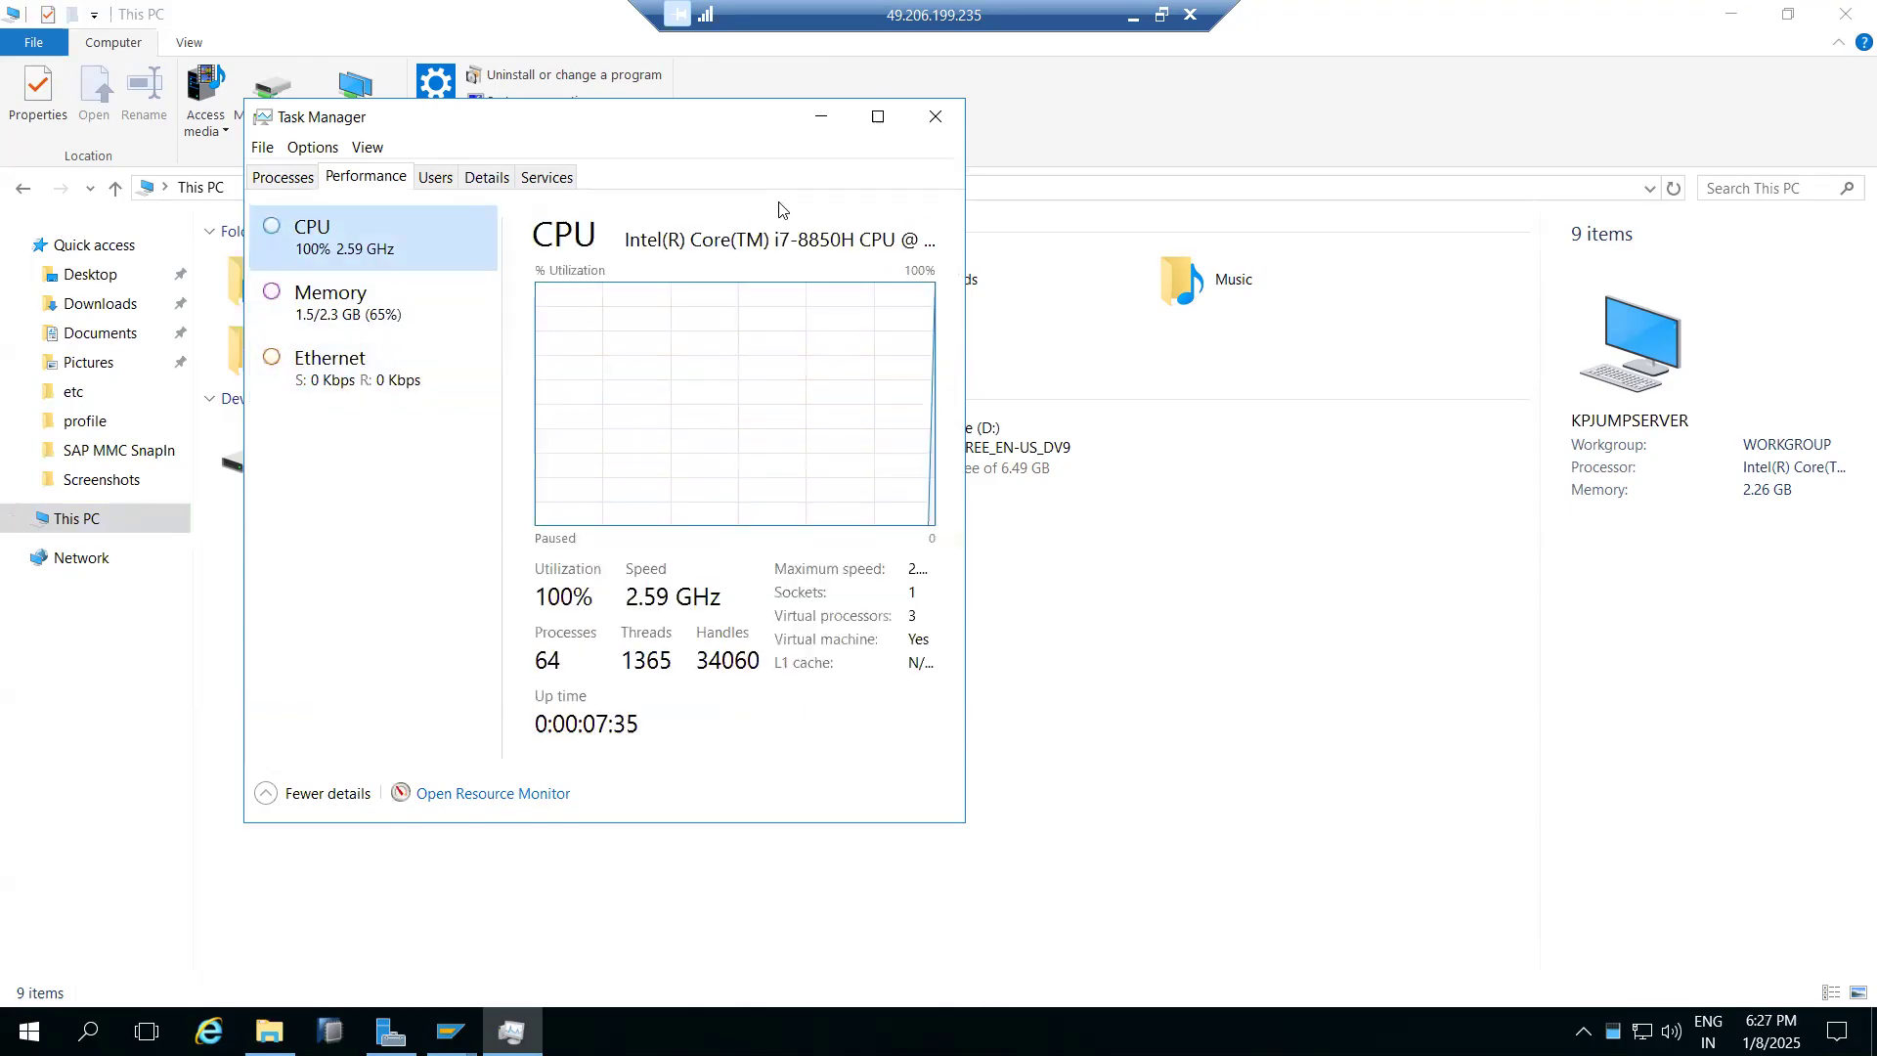
Close Task Manager and the This PC window
click(935, 117)
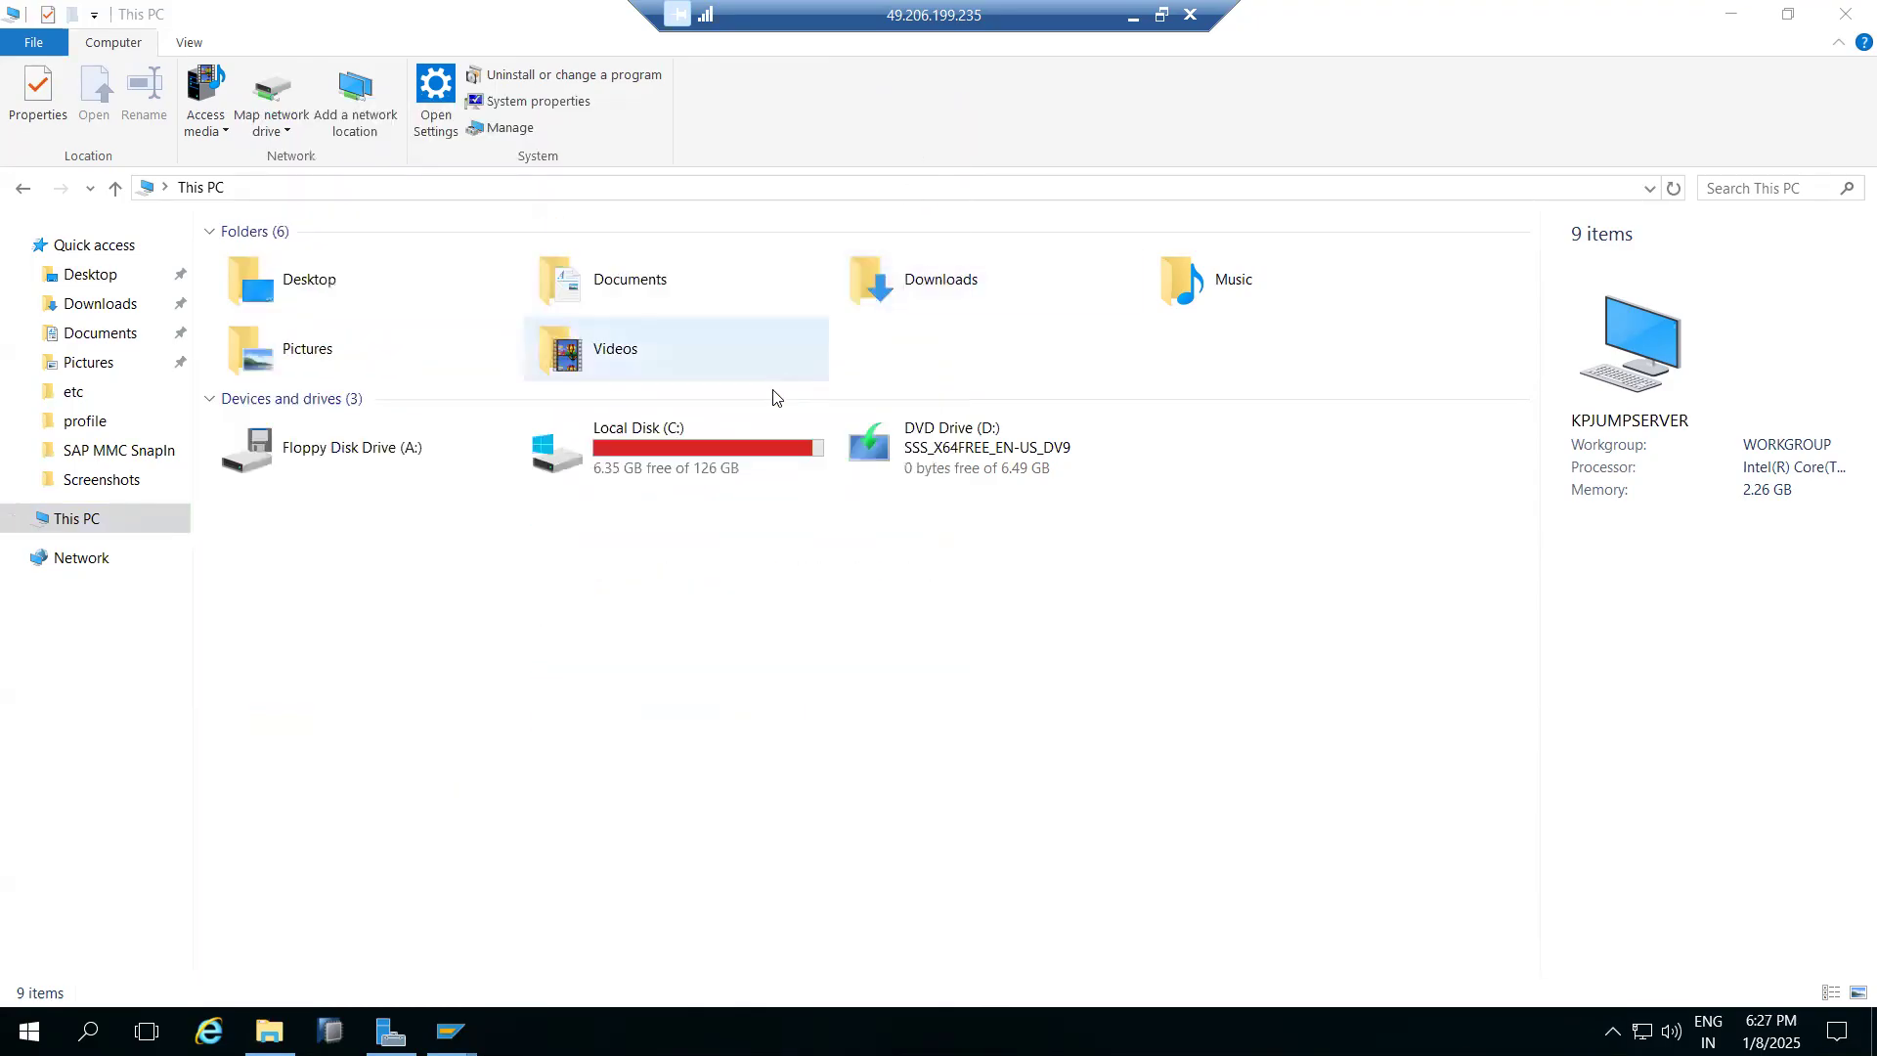
click(1845, 14)
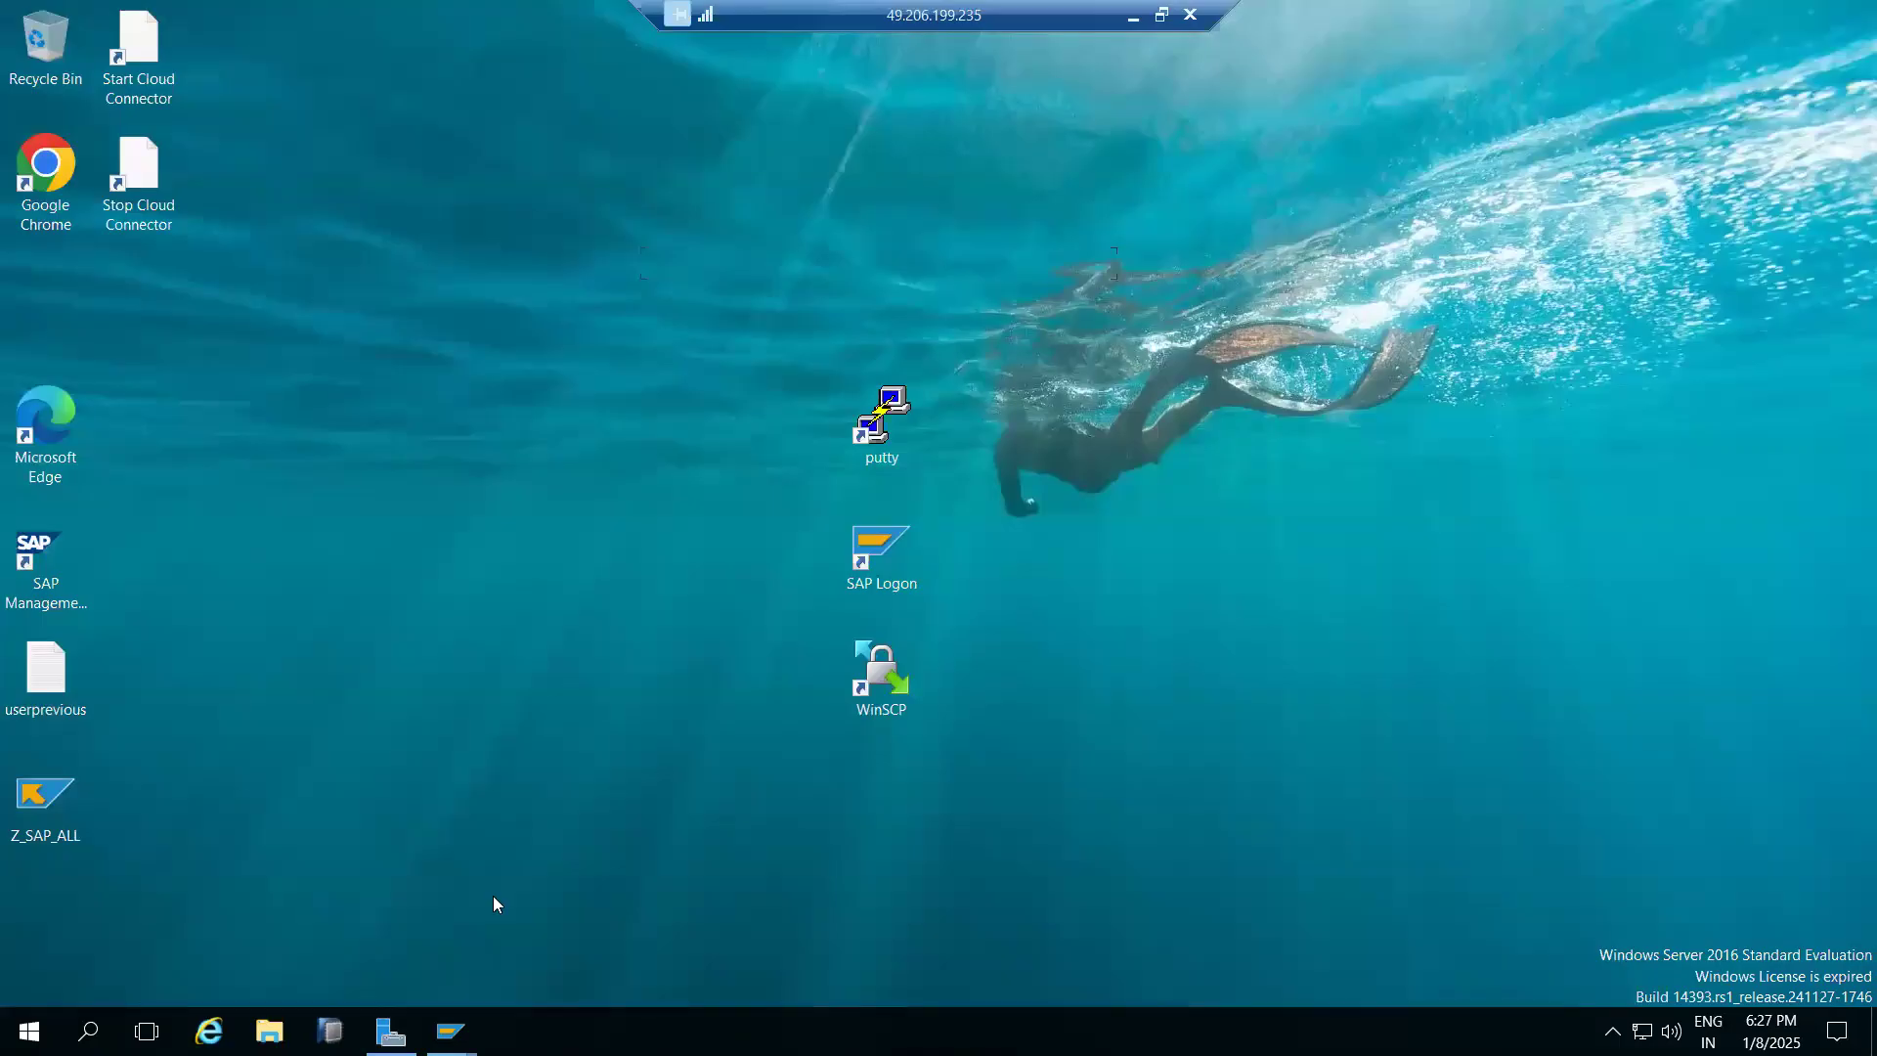
mouse_move(451, 1031)
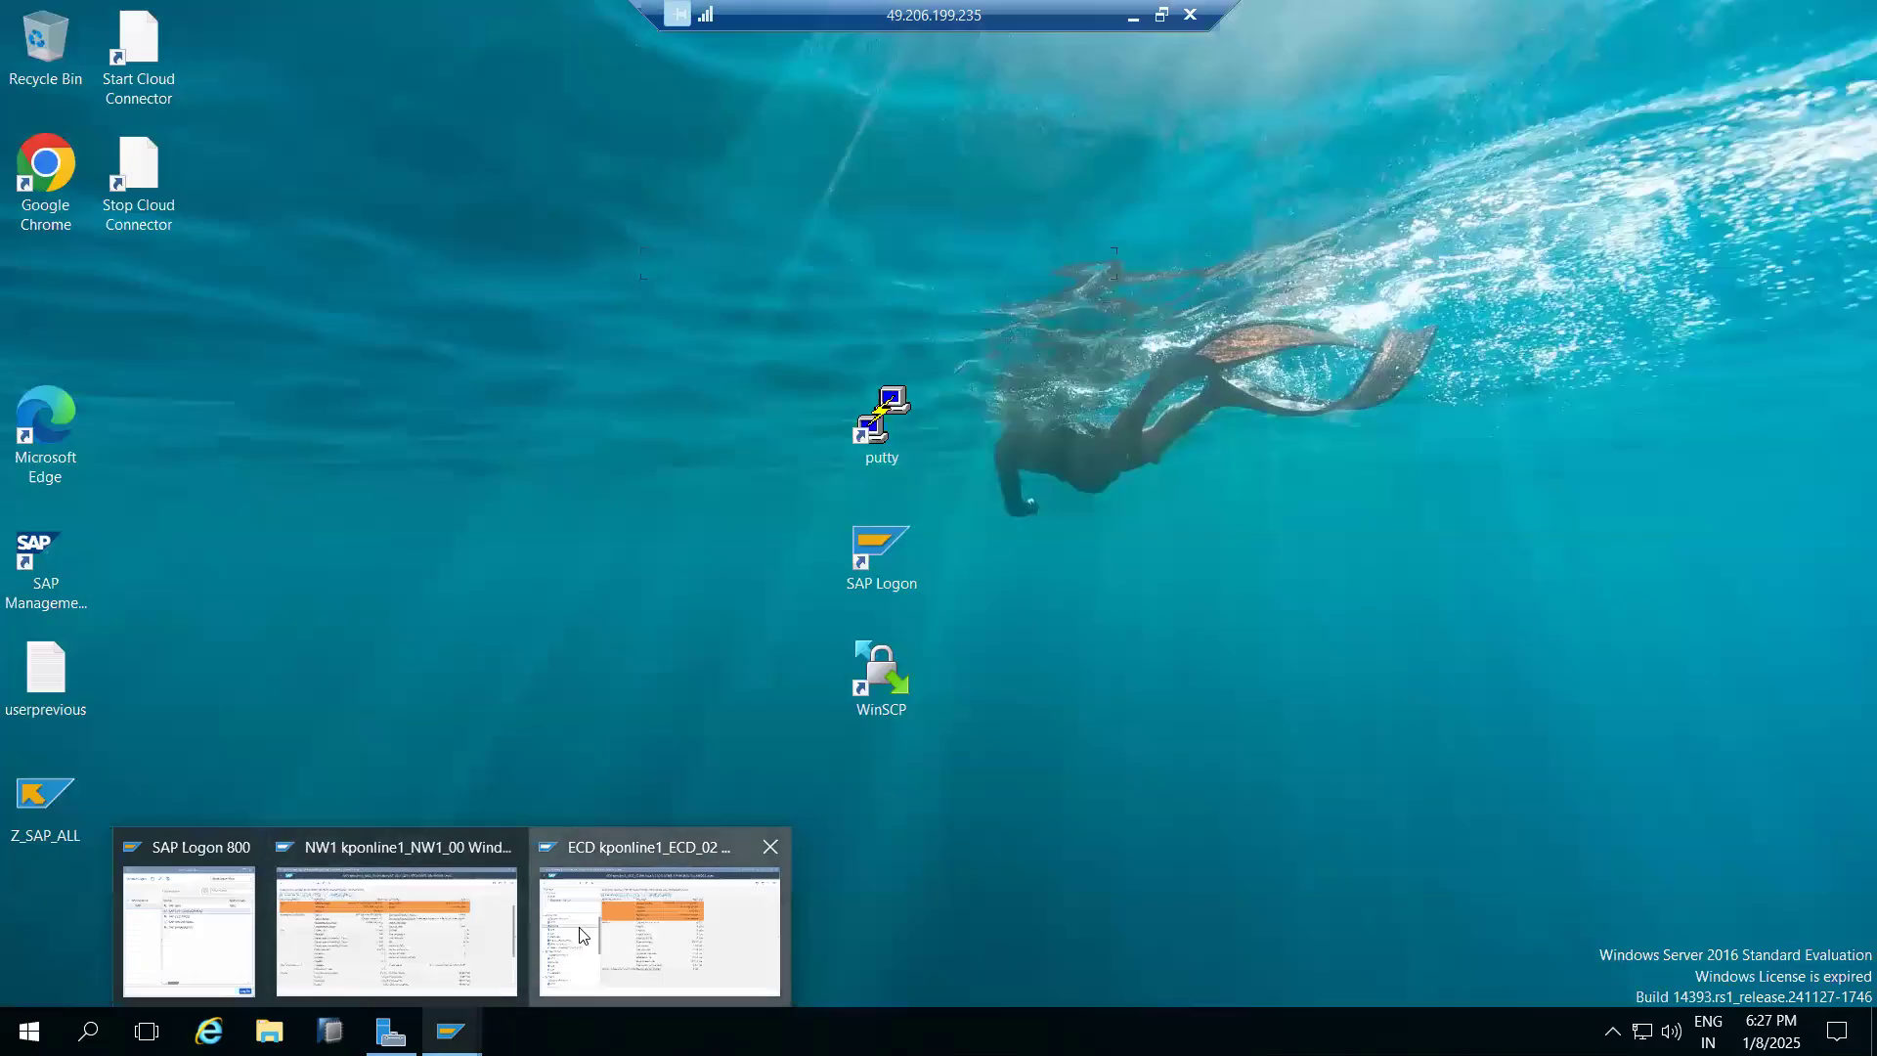
Bring the ECD operating system monitor back and show the top 40 CPU processes
click(660, 929)
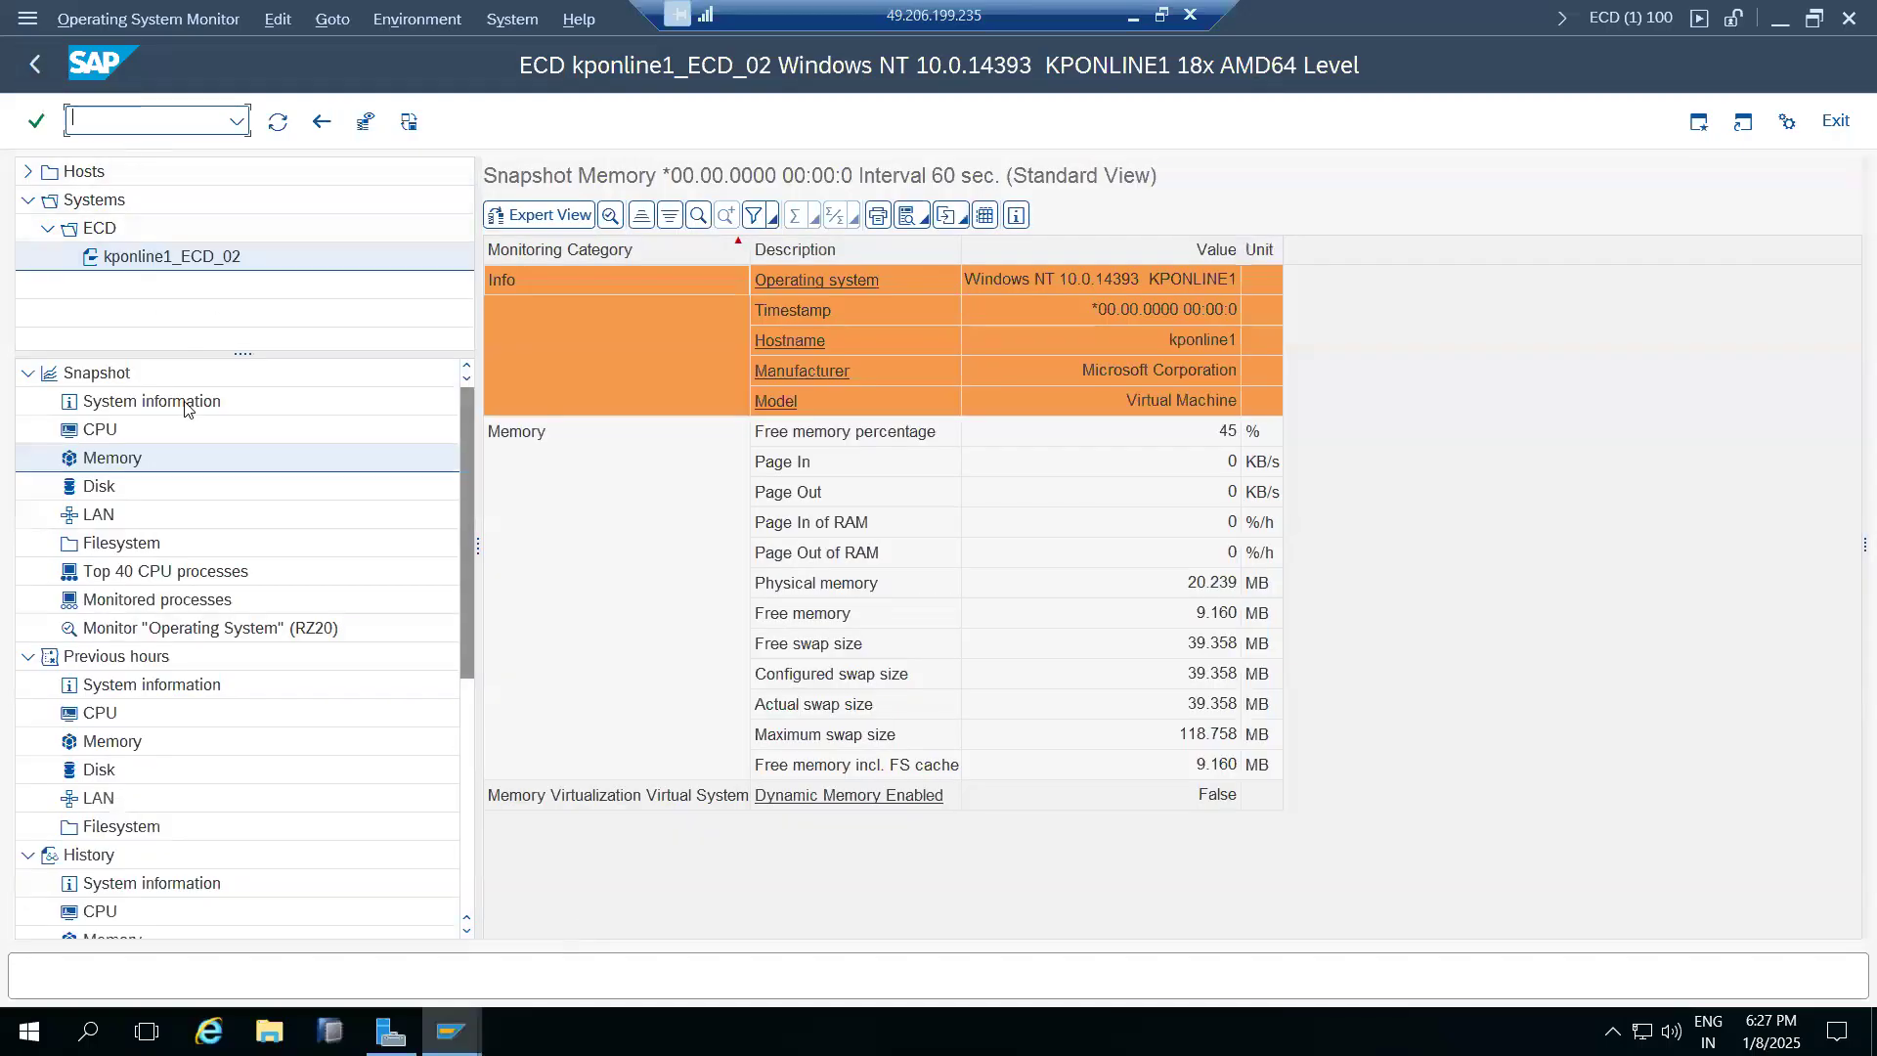
click(123, 571)
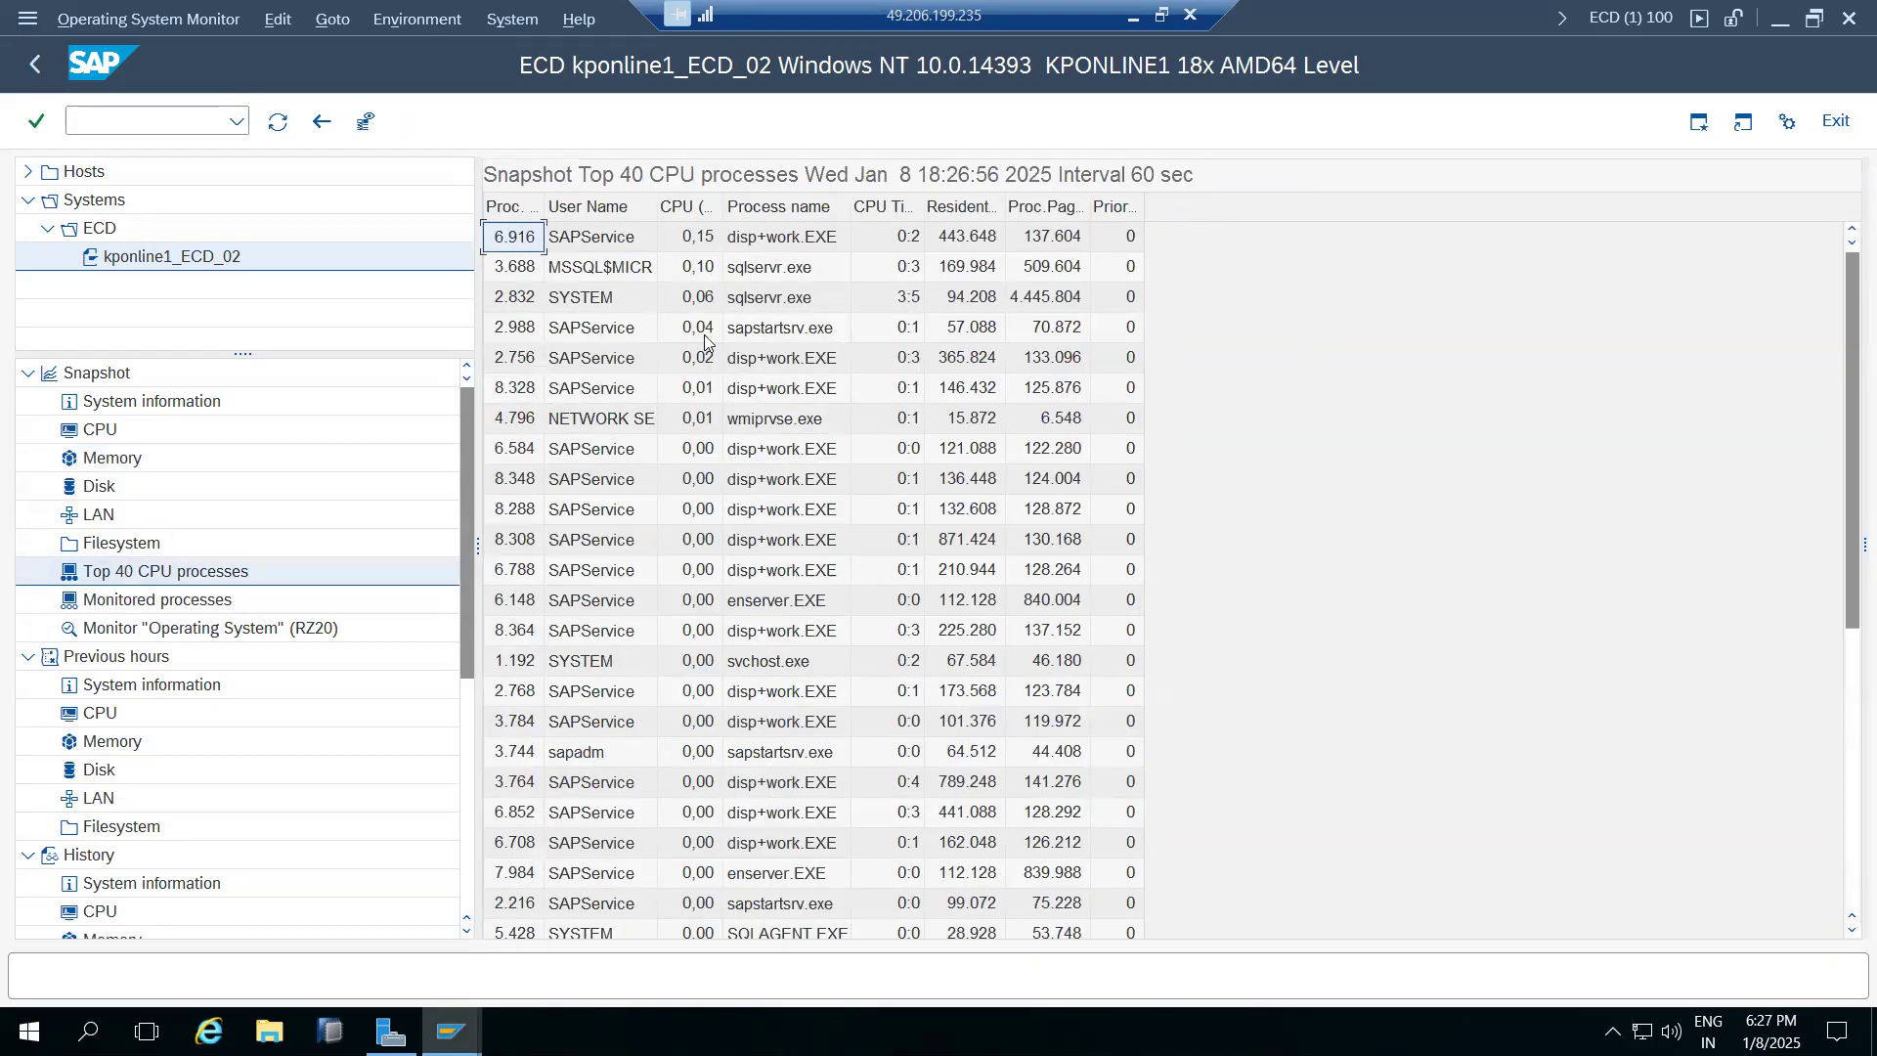
drag(1007, 205, 1007, 206)
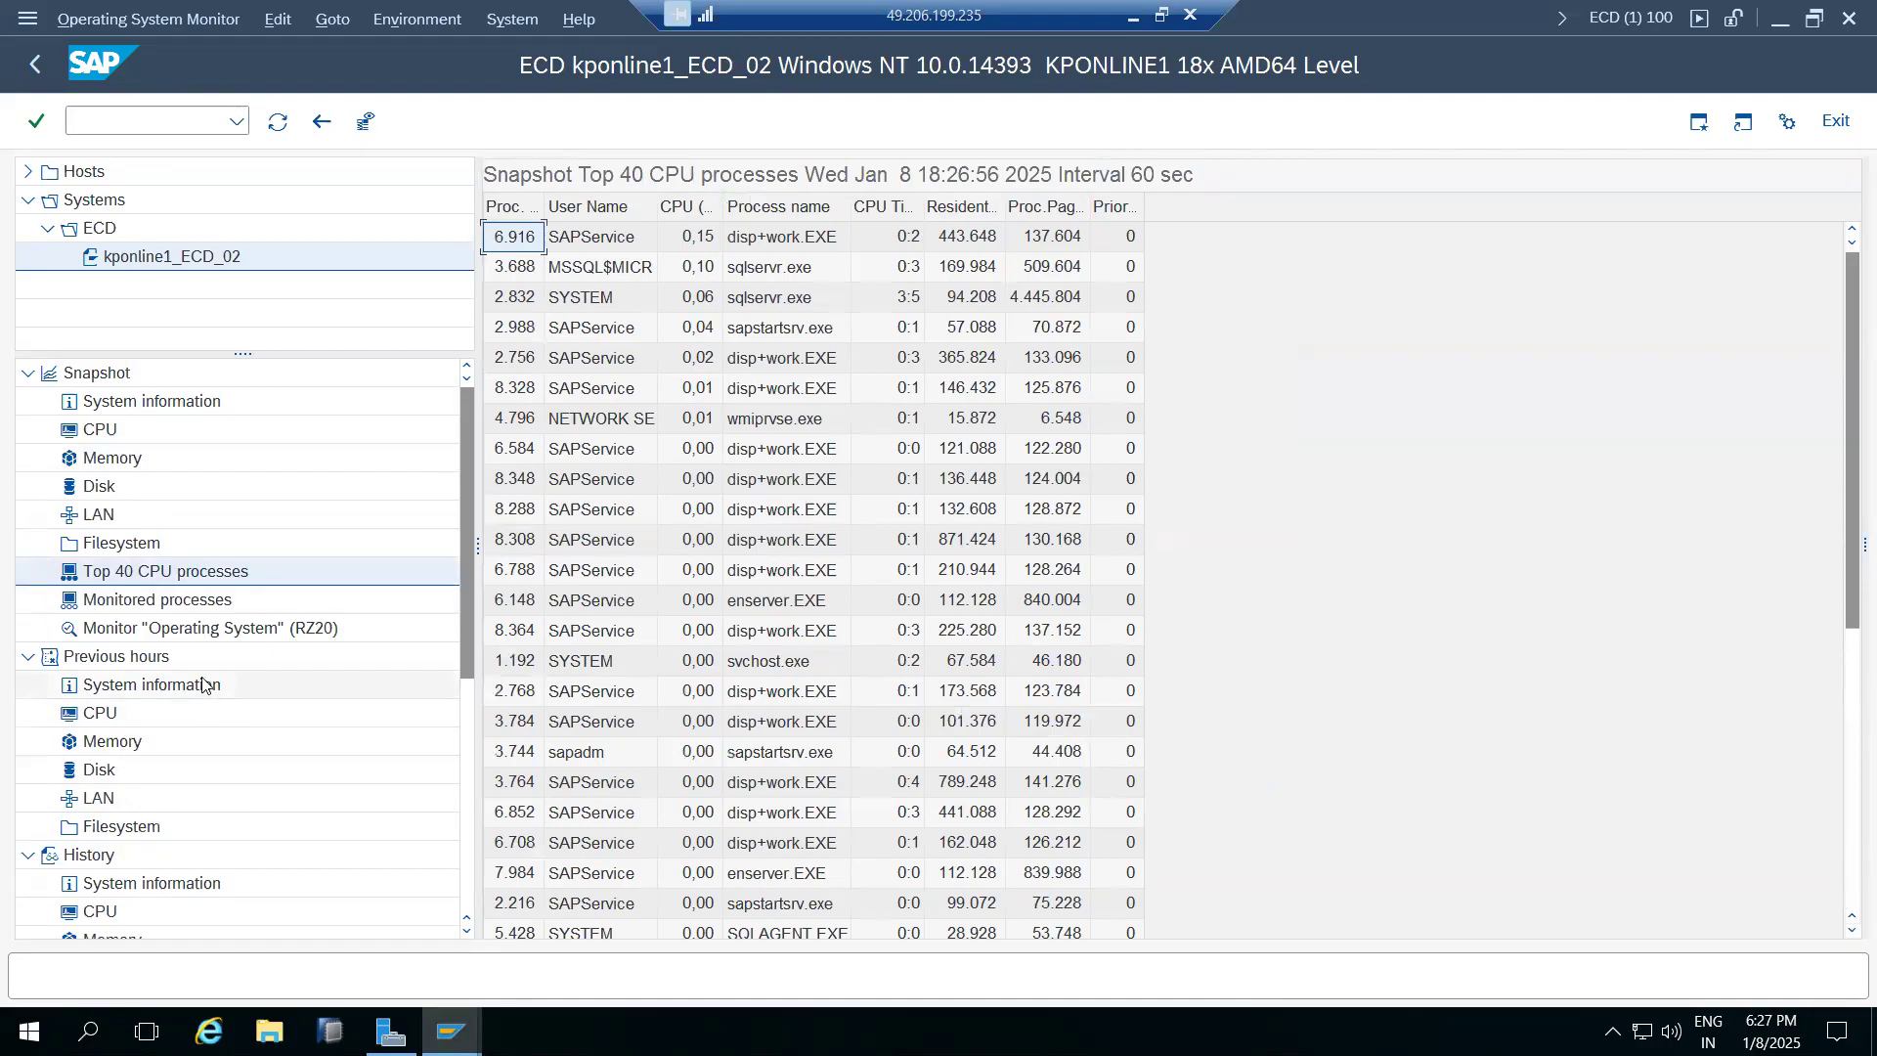
Step back through the memory, CPU and Filesystem snapshots to the LAN snapshot
click(39, 67)
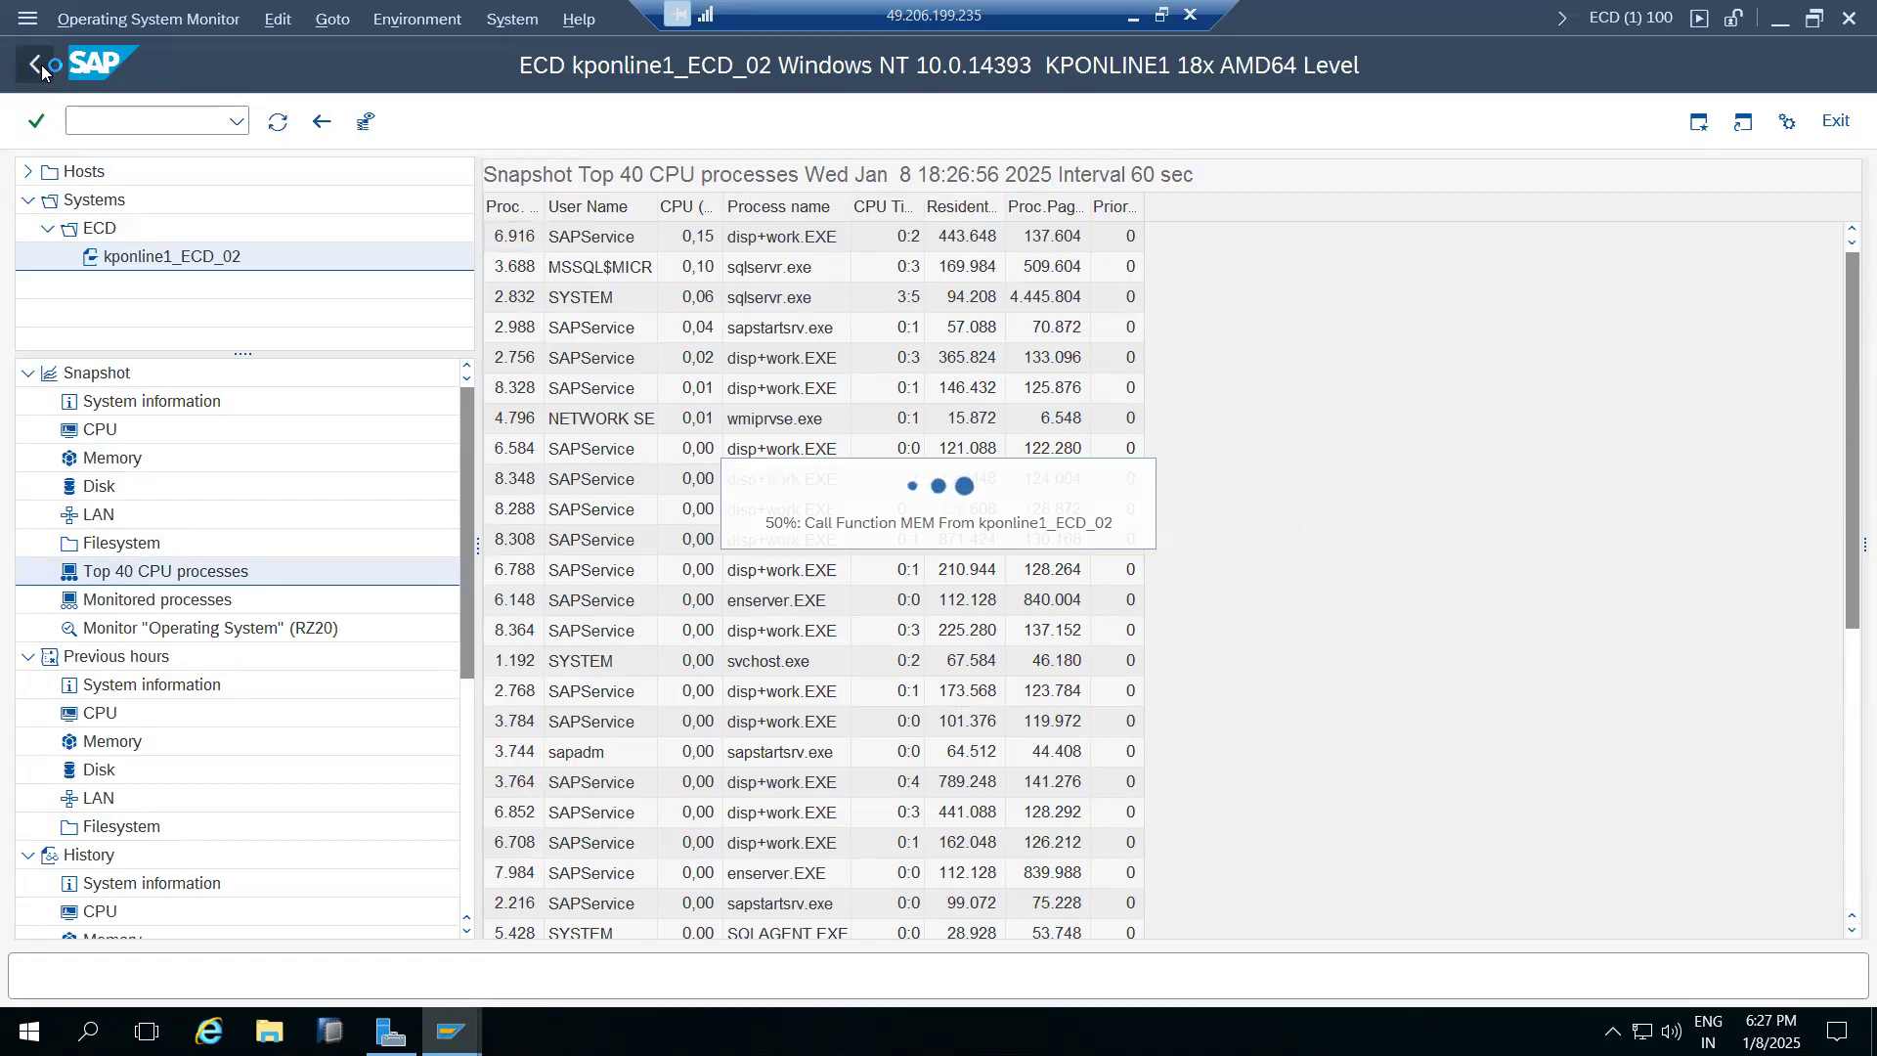
click(39, 67)
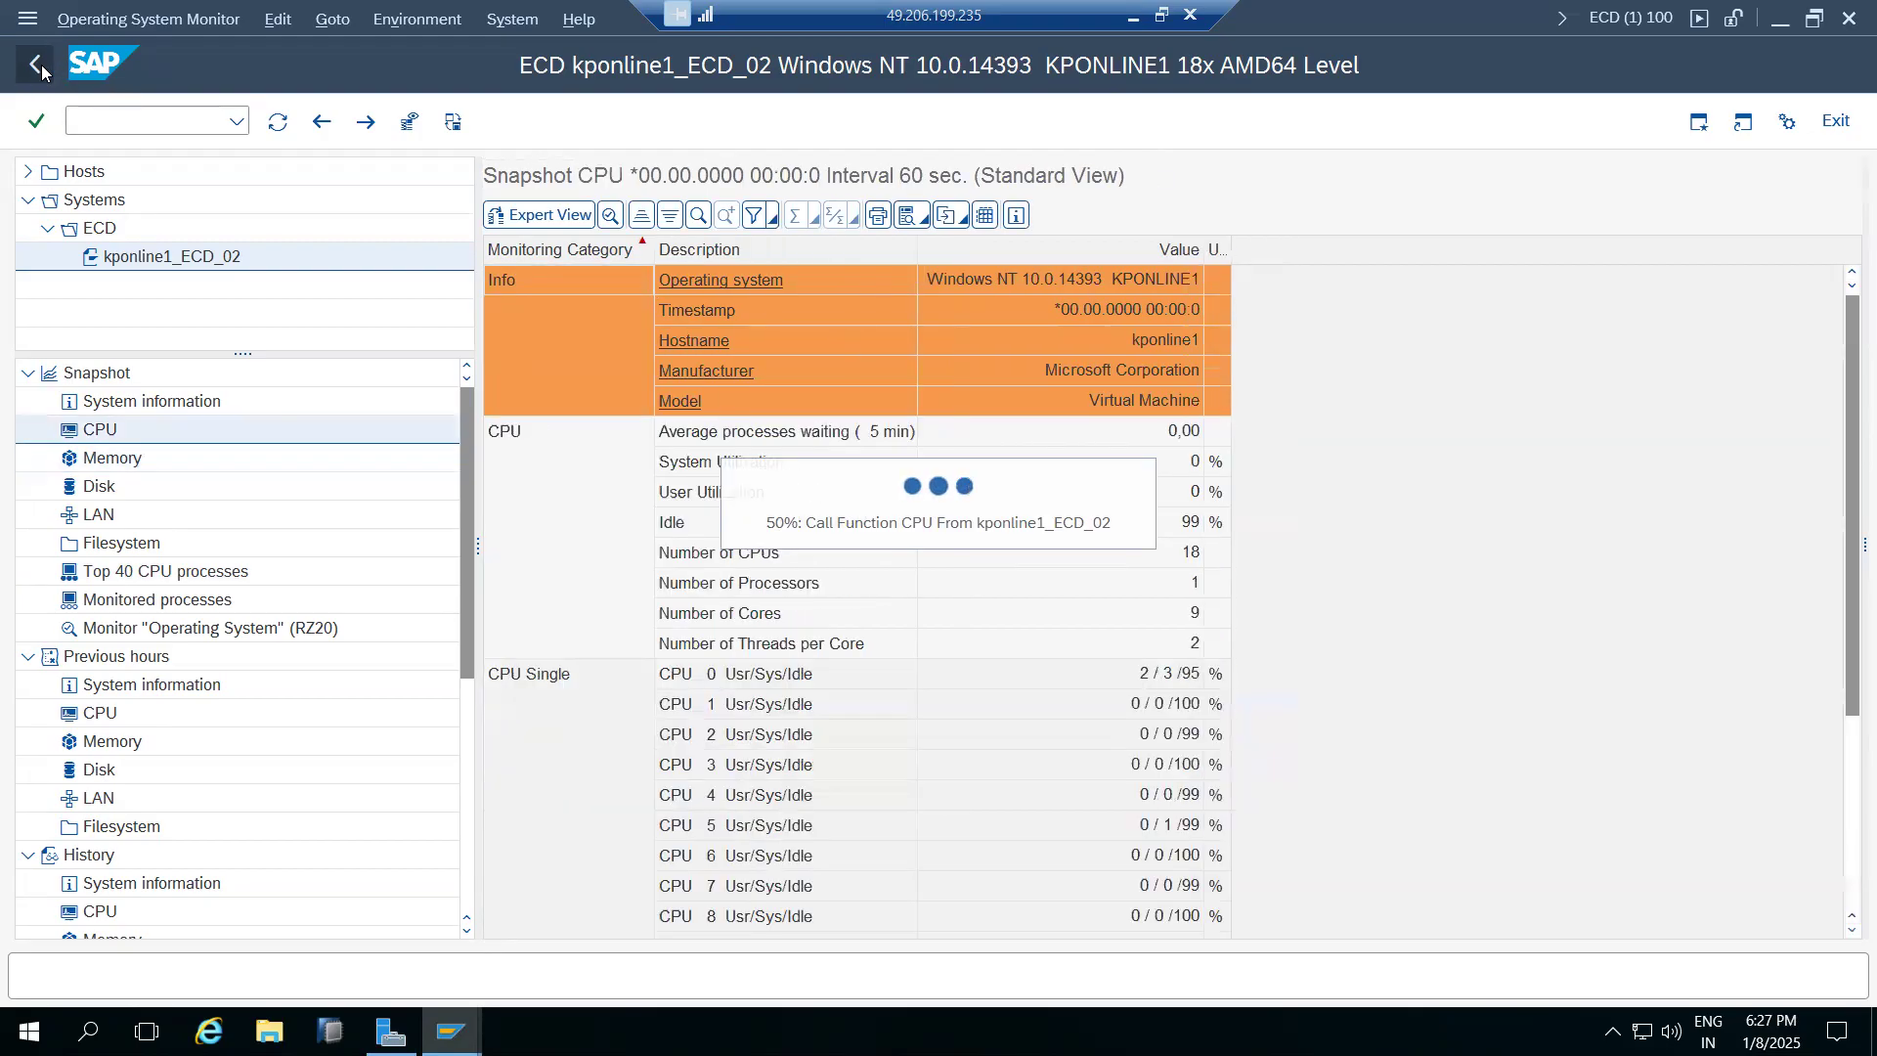
click(321, 121)
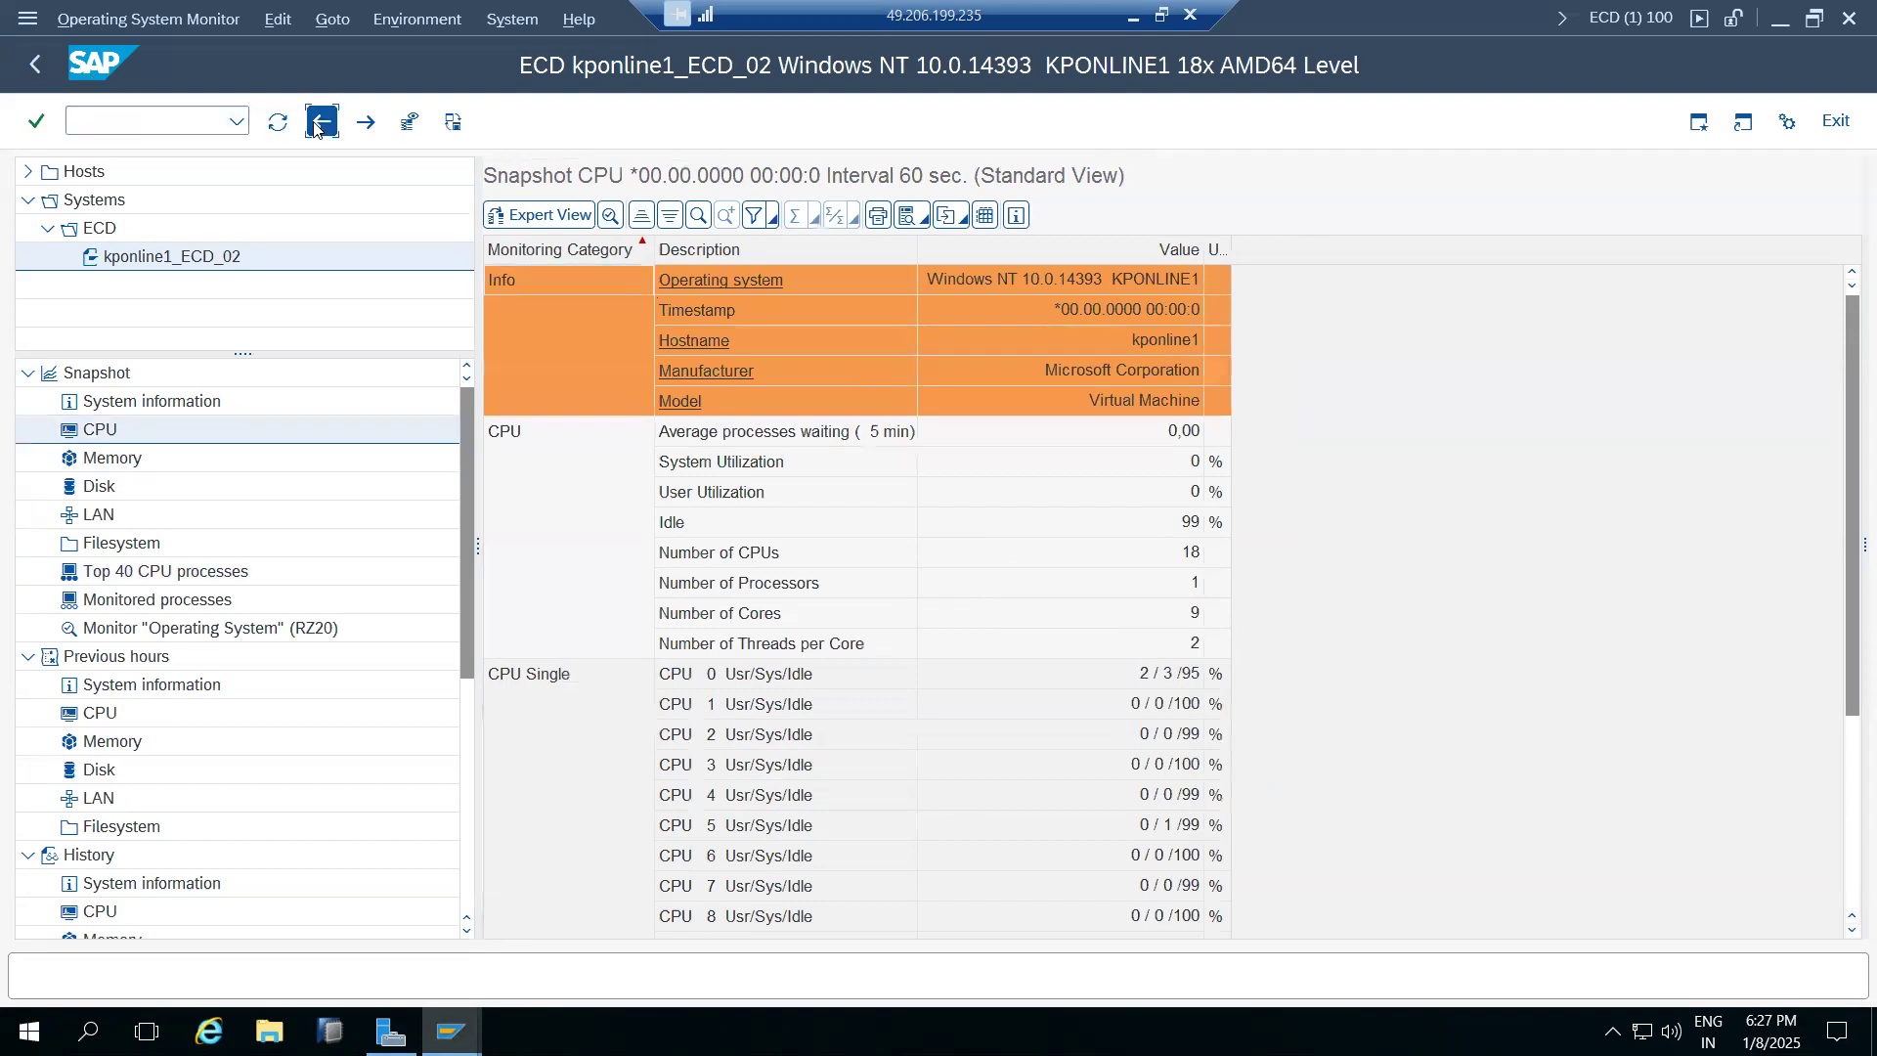
click(33, 73)
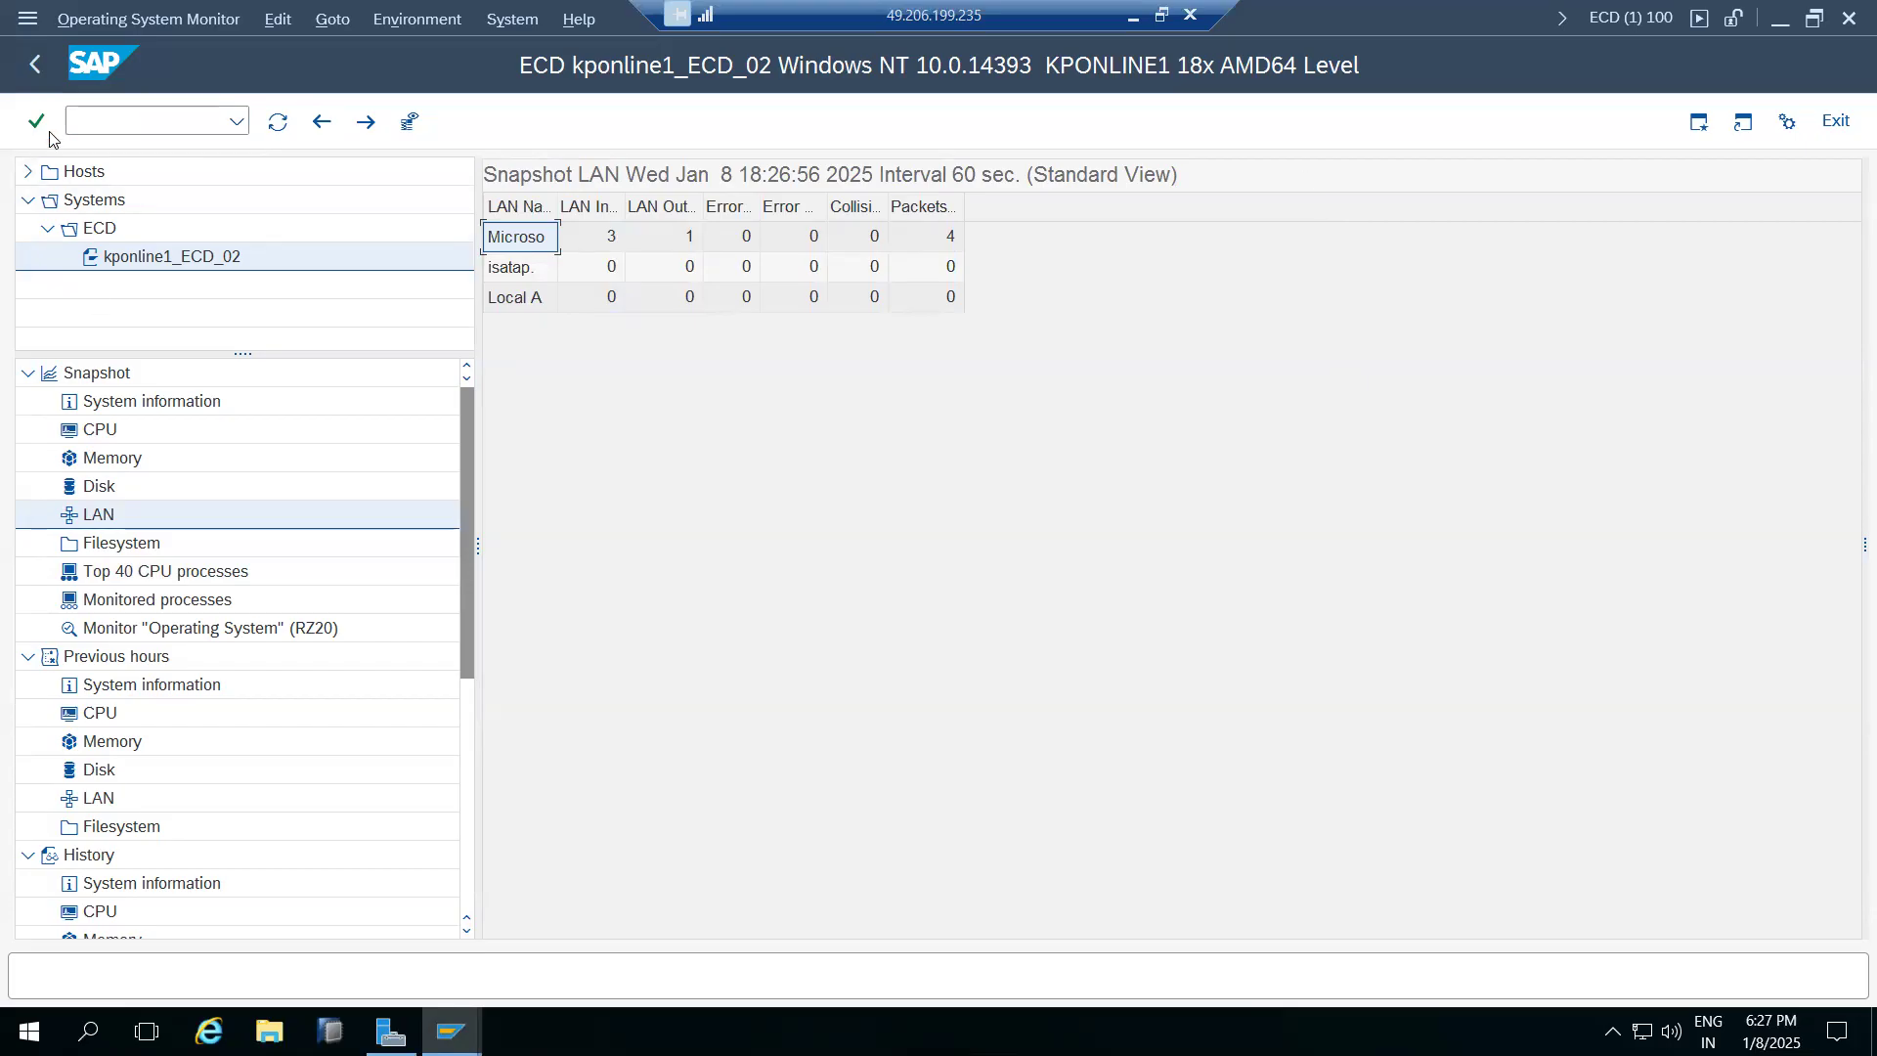
Add an 'ST07 -' line below the ST06 entry in the Paint notes
click(1133, 14)
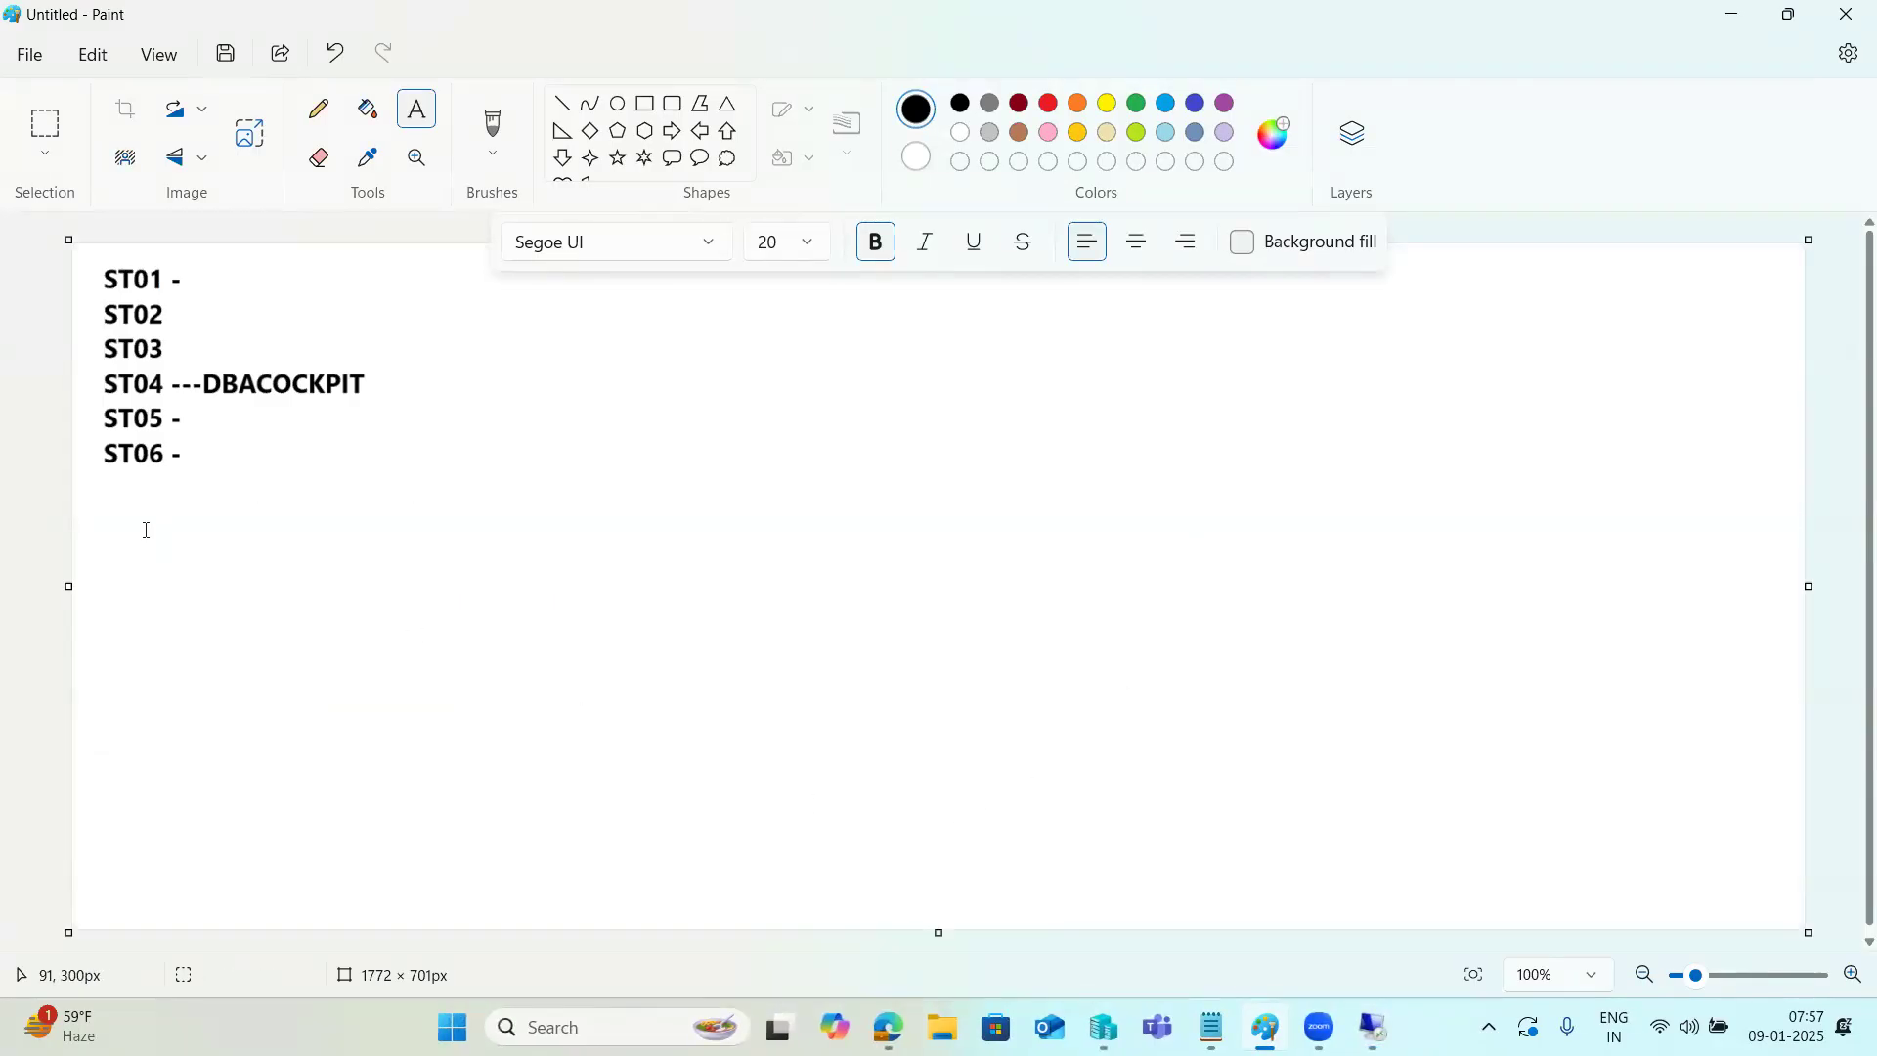
drag(104, 482, 215, 534)
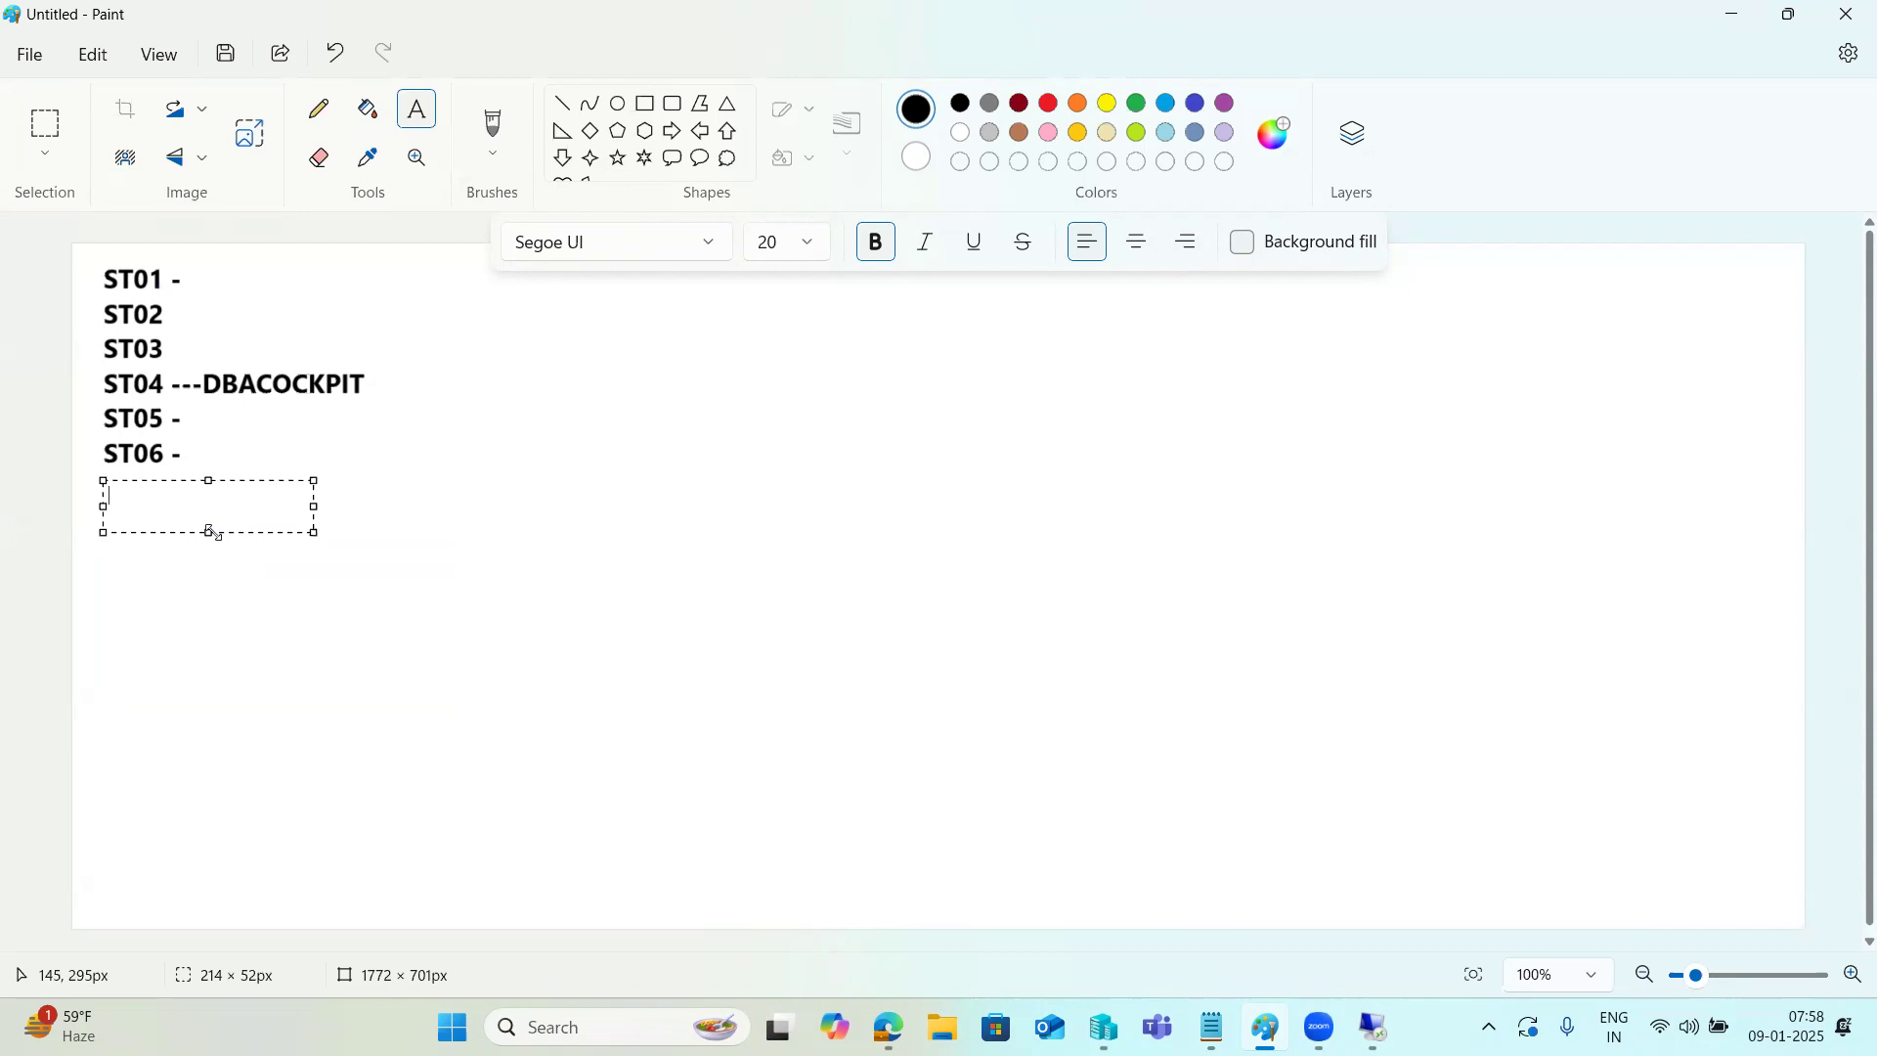
text(ST07 -)
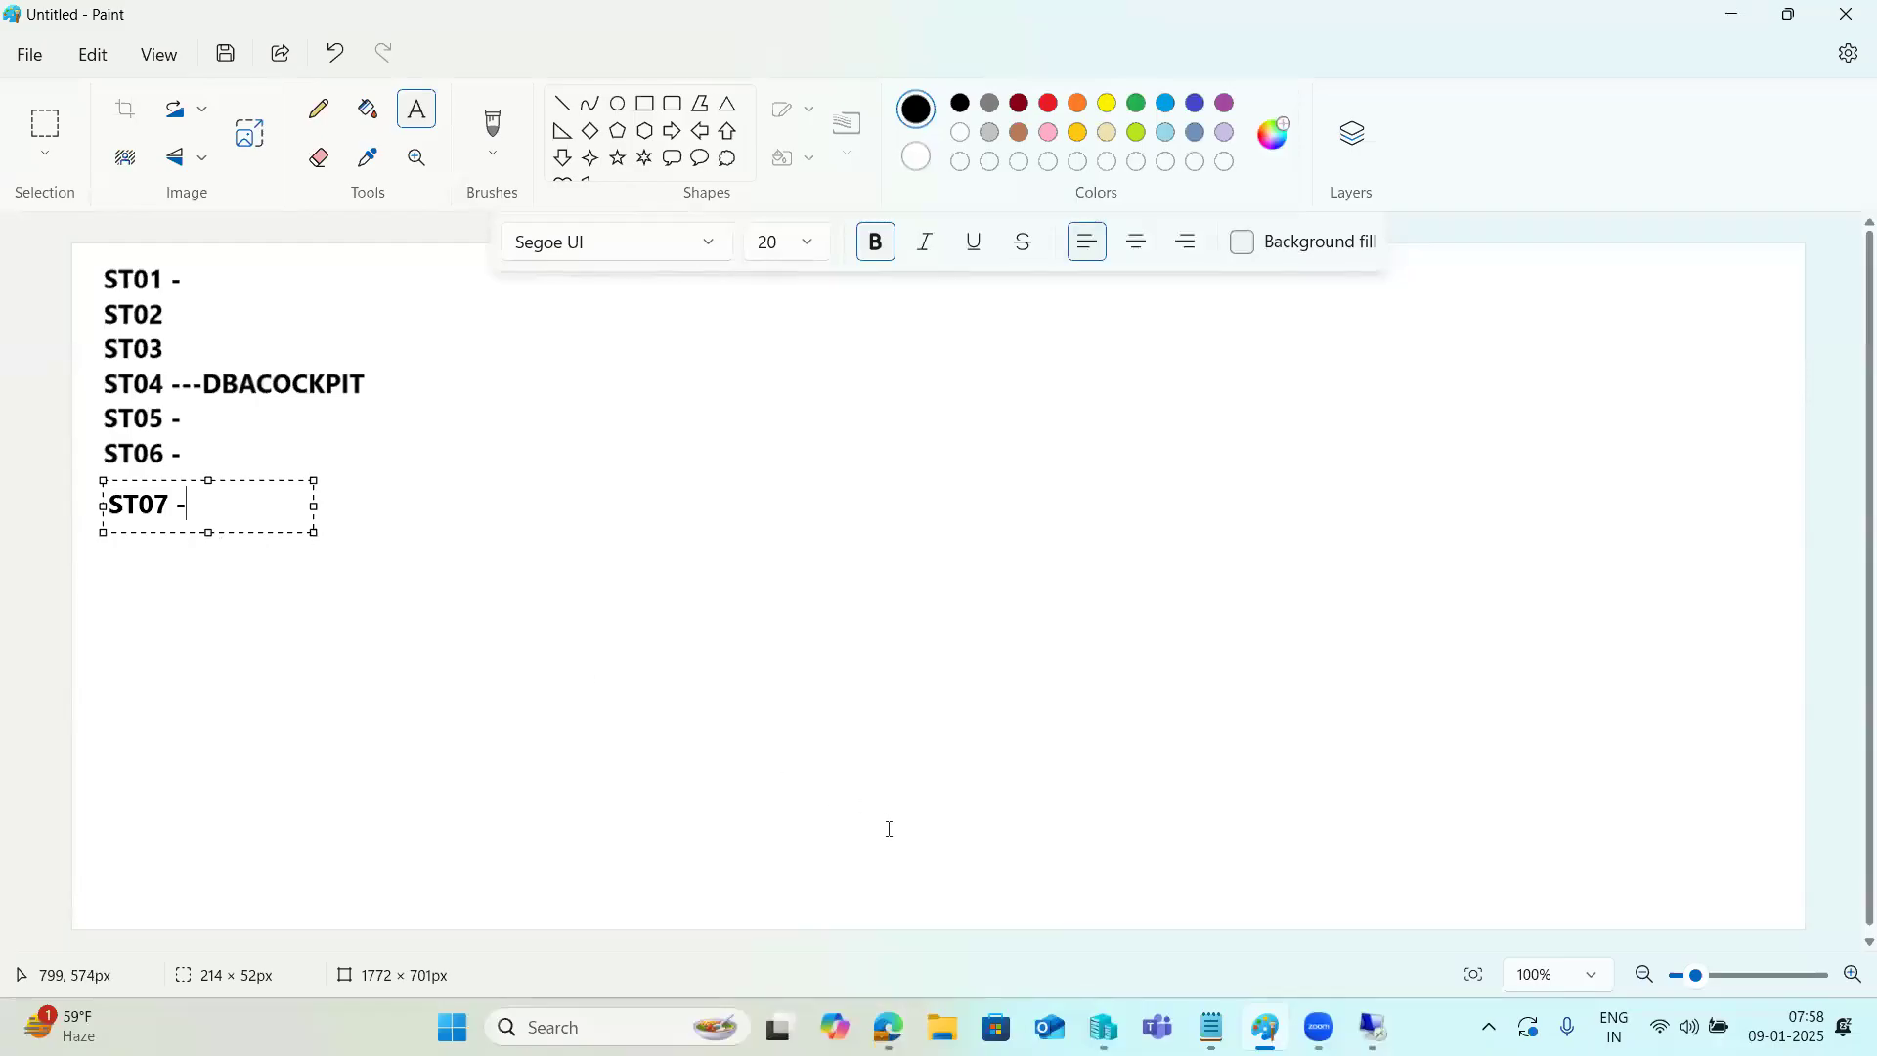
mouse_move(1373, 1026)
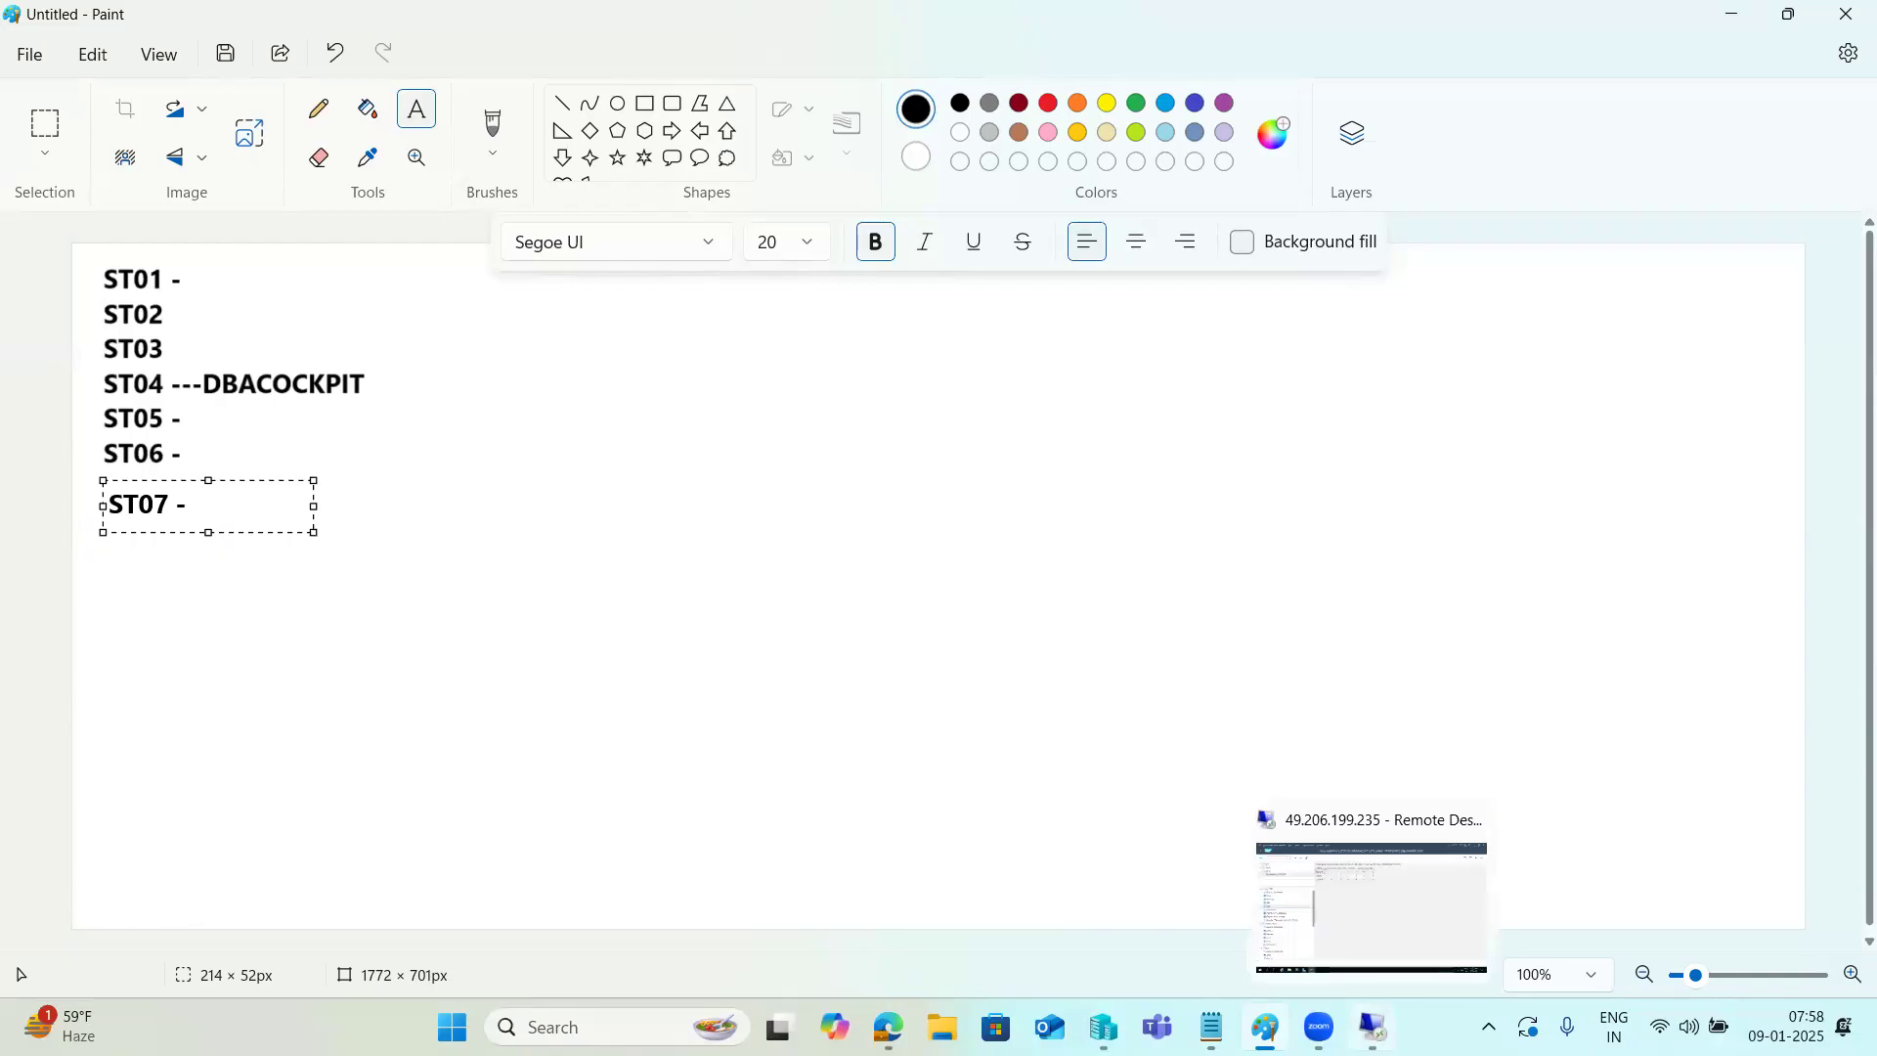
click(572, 327)
Write a separate text note listing SOLMAN, CLOUDALM, AVANTRA and RED on separate lines
drag(572, 327, 1177, 679)
text(SOLMAN)
key(Return)
text(CLOUDALM)
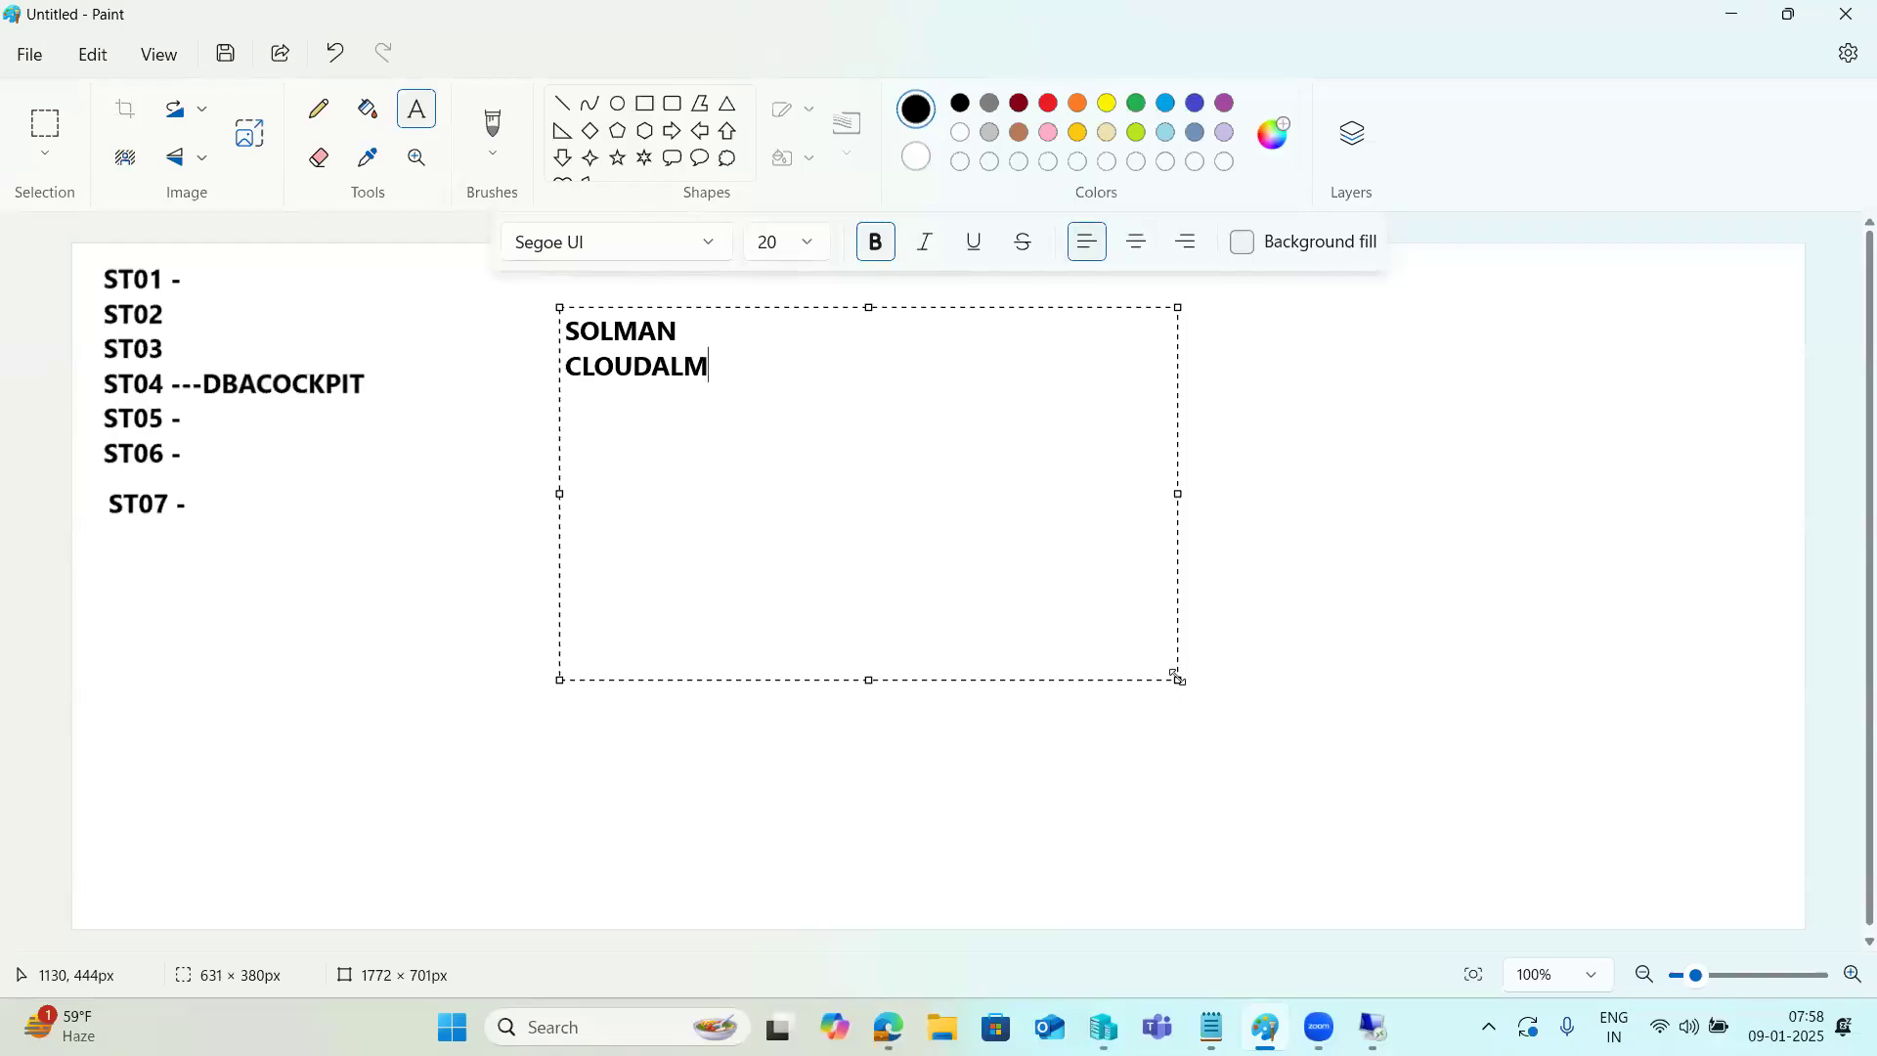
key(Return)
text(AVANTRA)
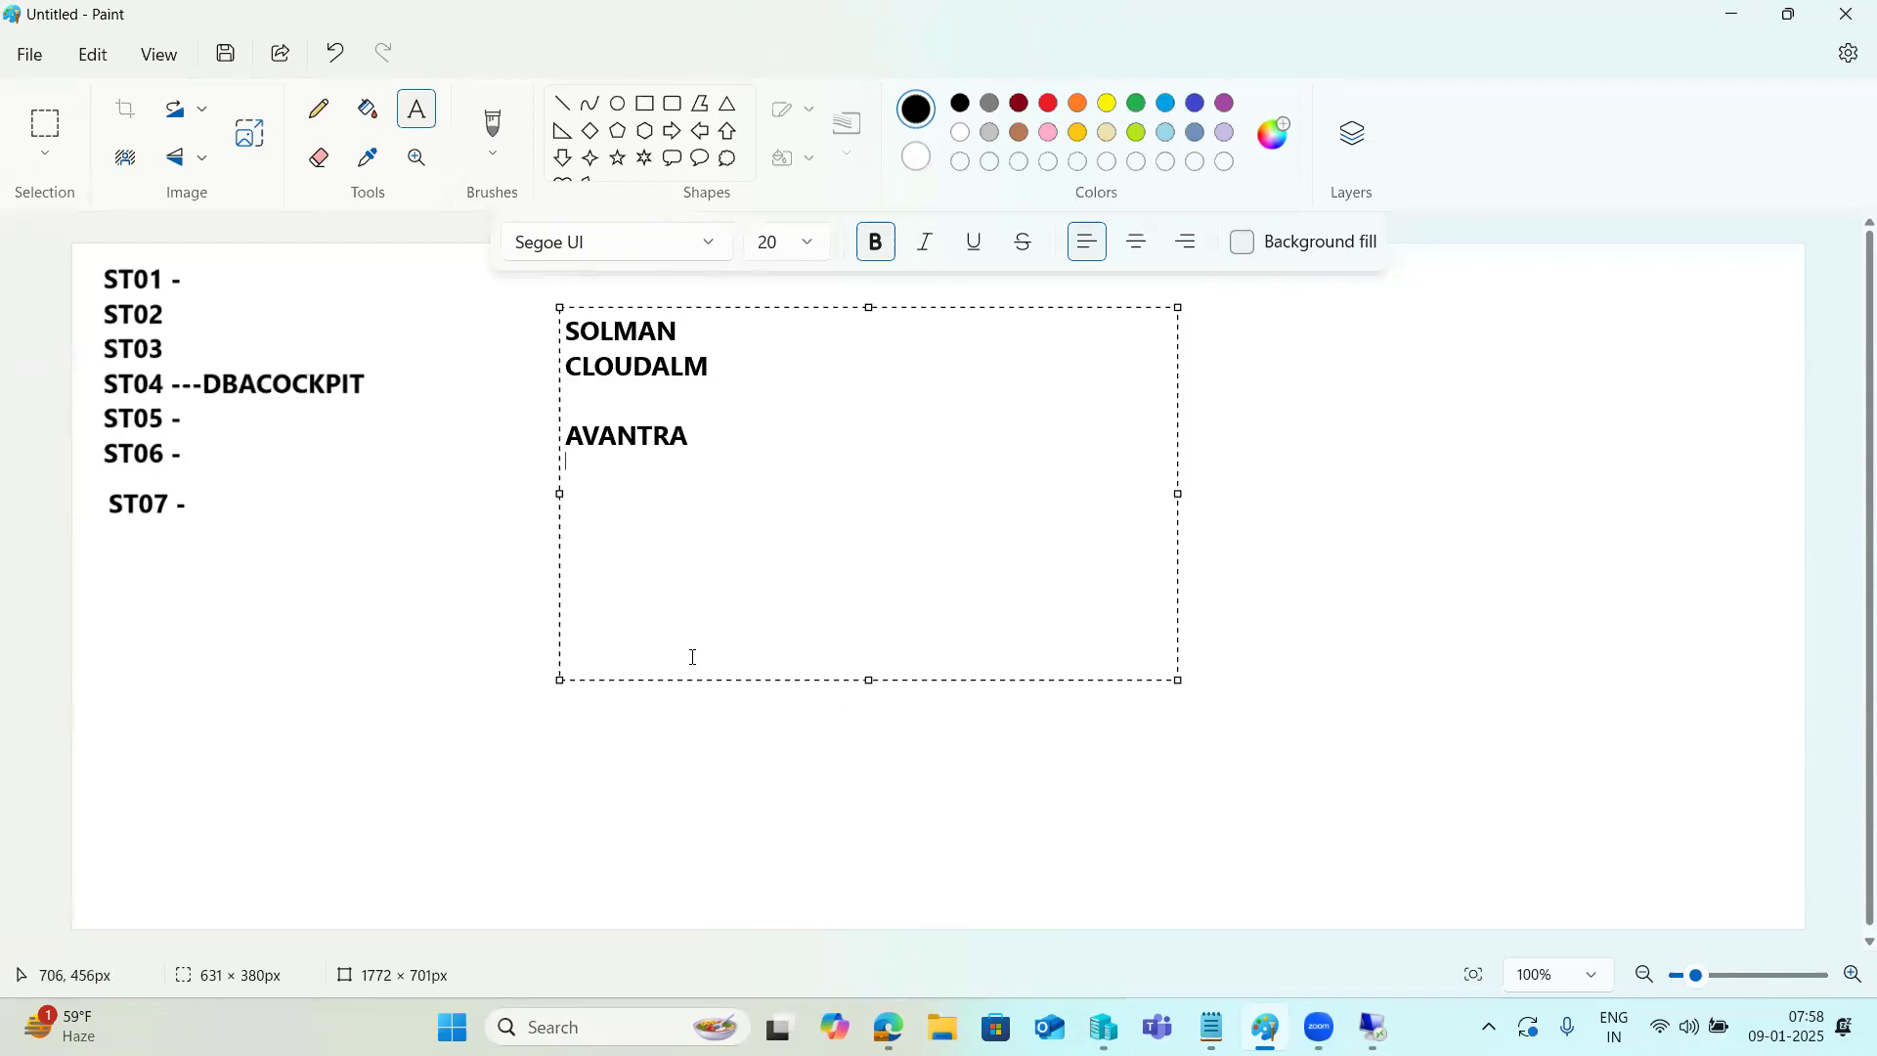
drag(689, 436, 566, 332)
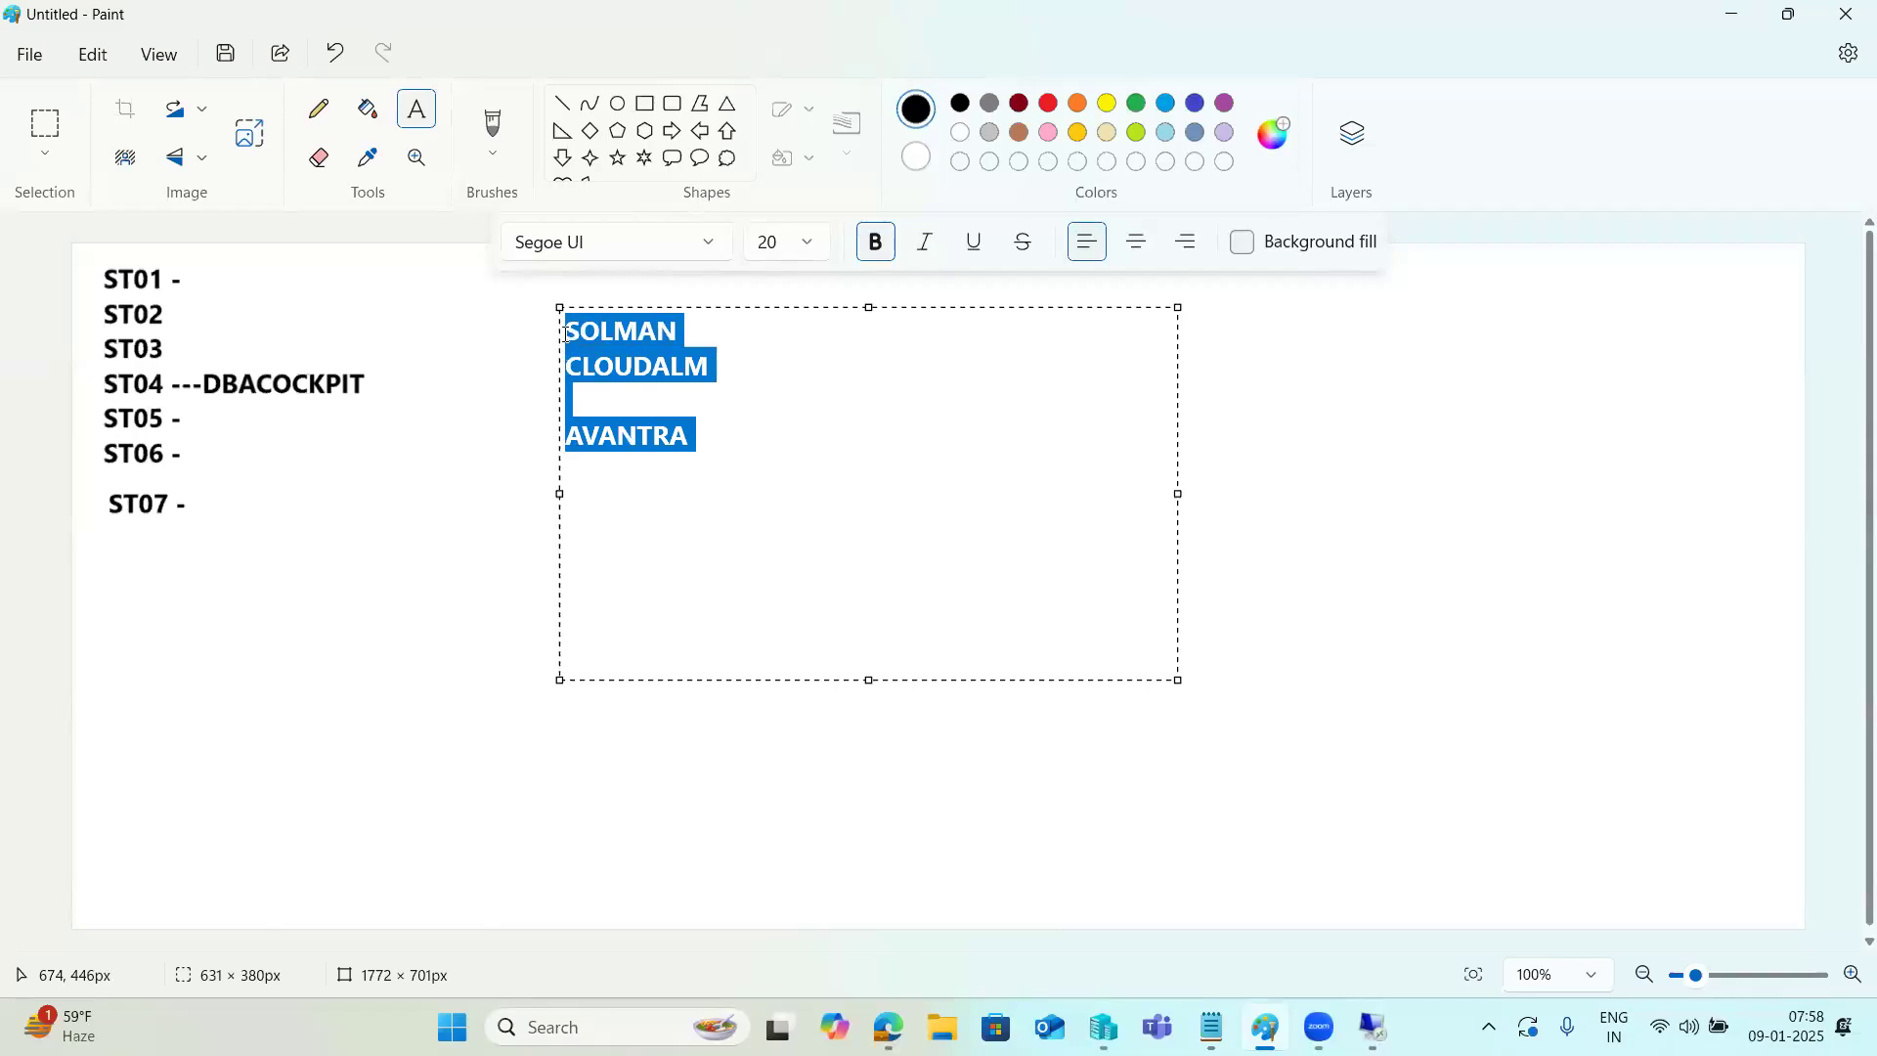
click(707, 447)
key(Return)
text(RED)
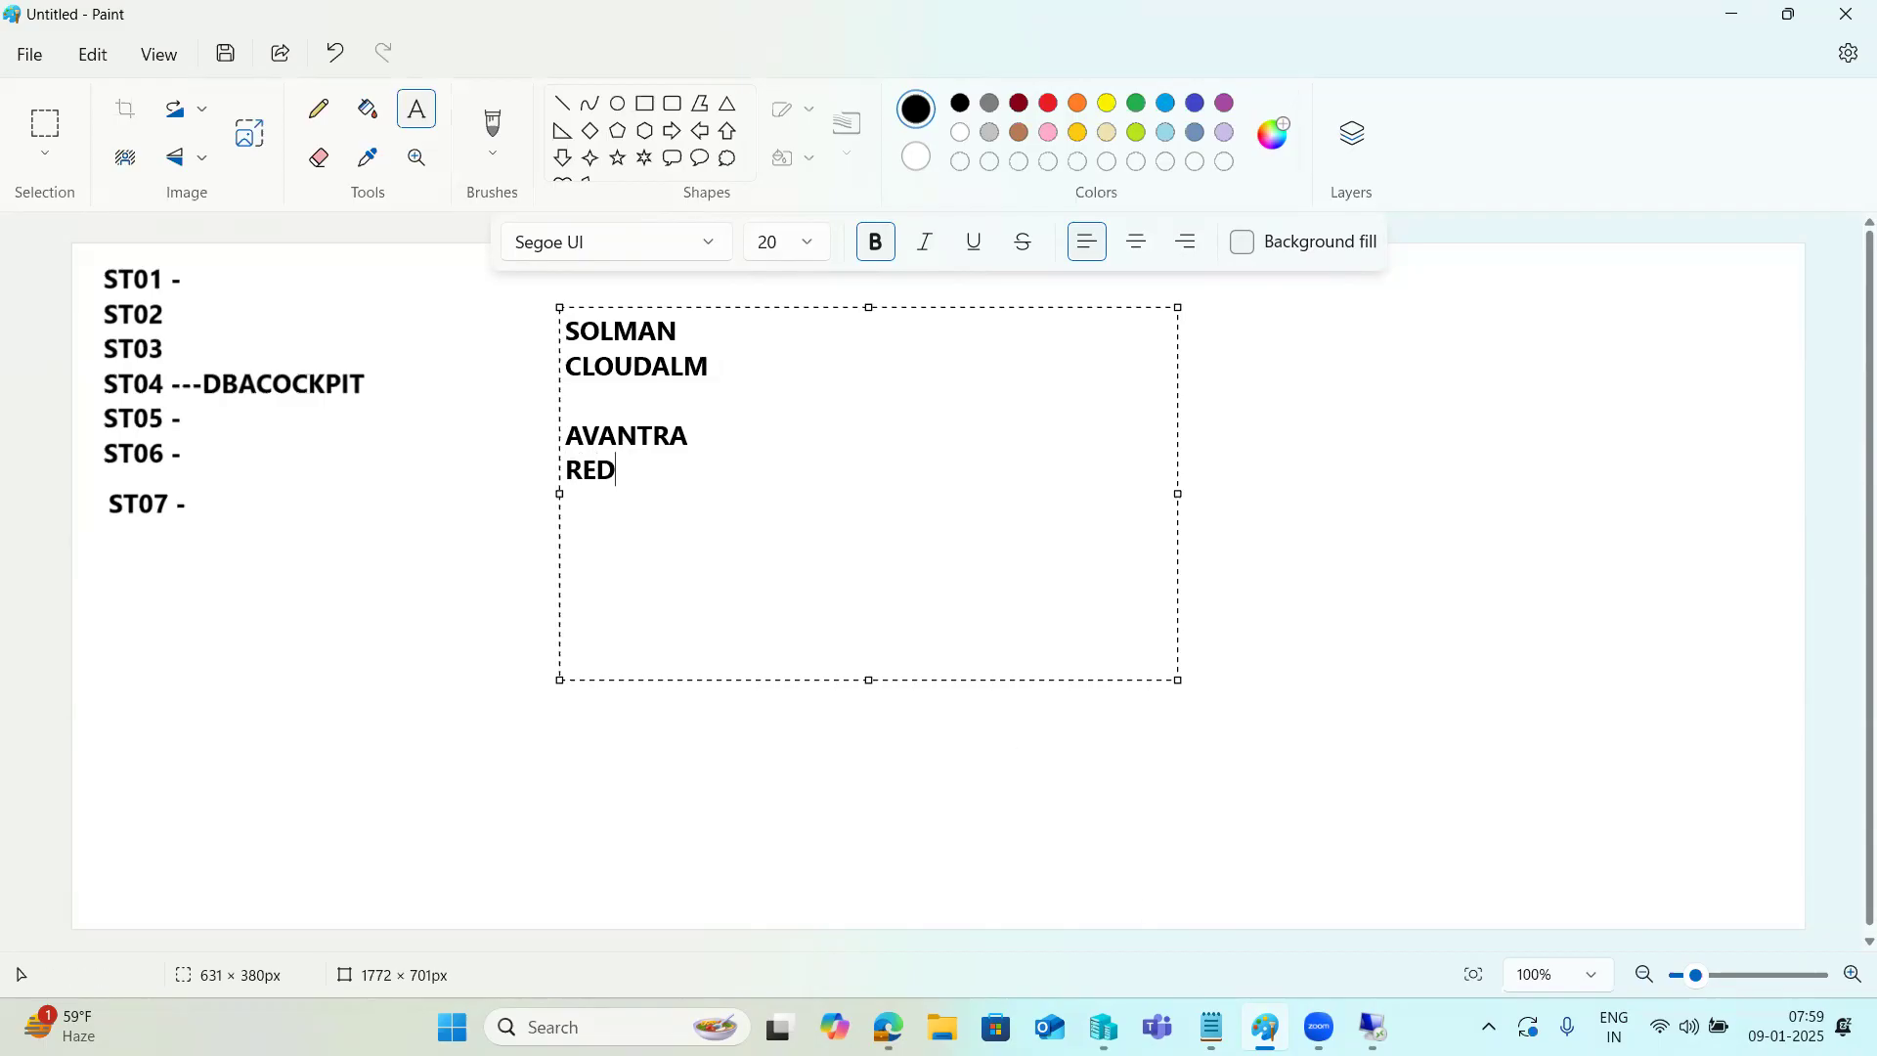
Back in the remote SAP session, step back to the Top 40 CPU processes snapshot and start entering /nst07
mouse_move(1373, 1028)
click(1384, 897)
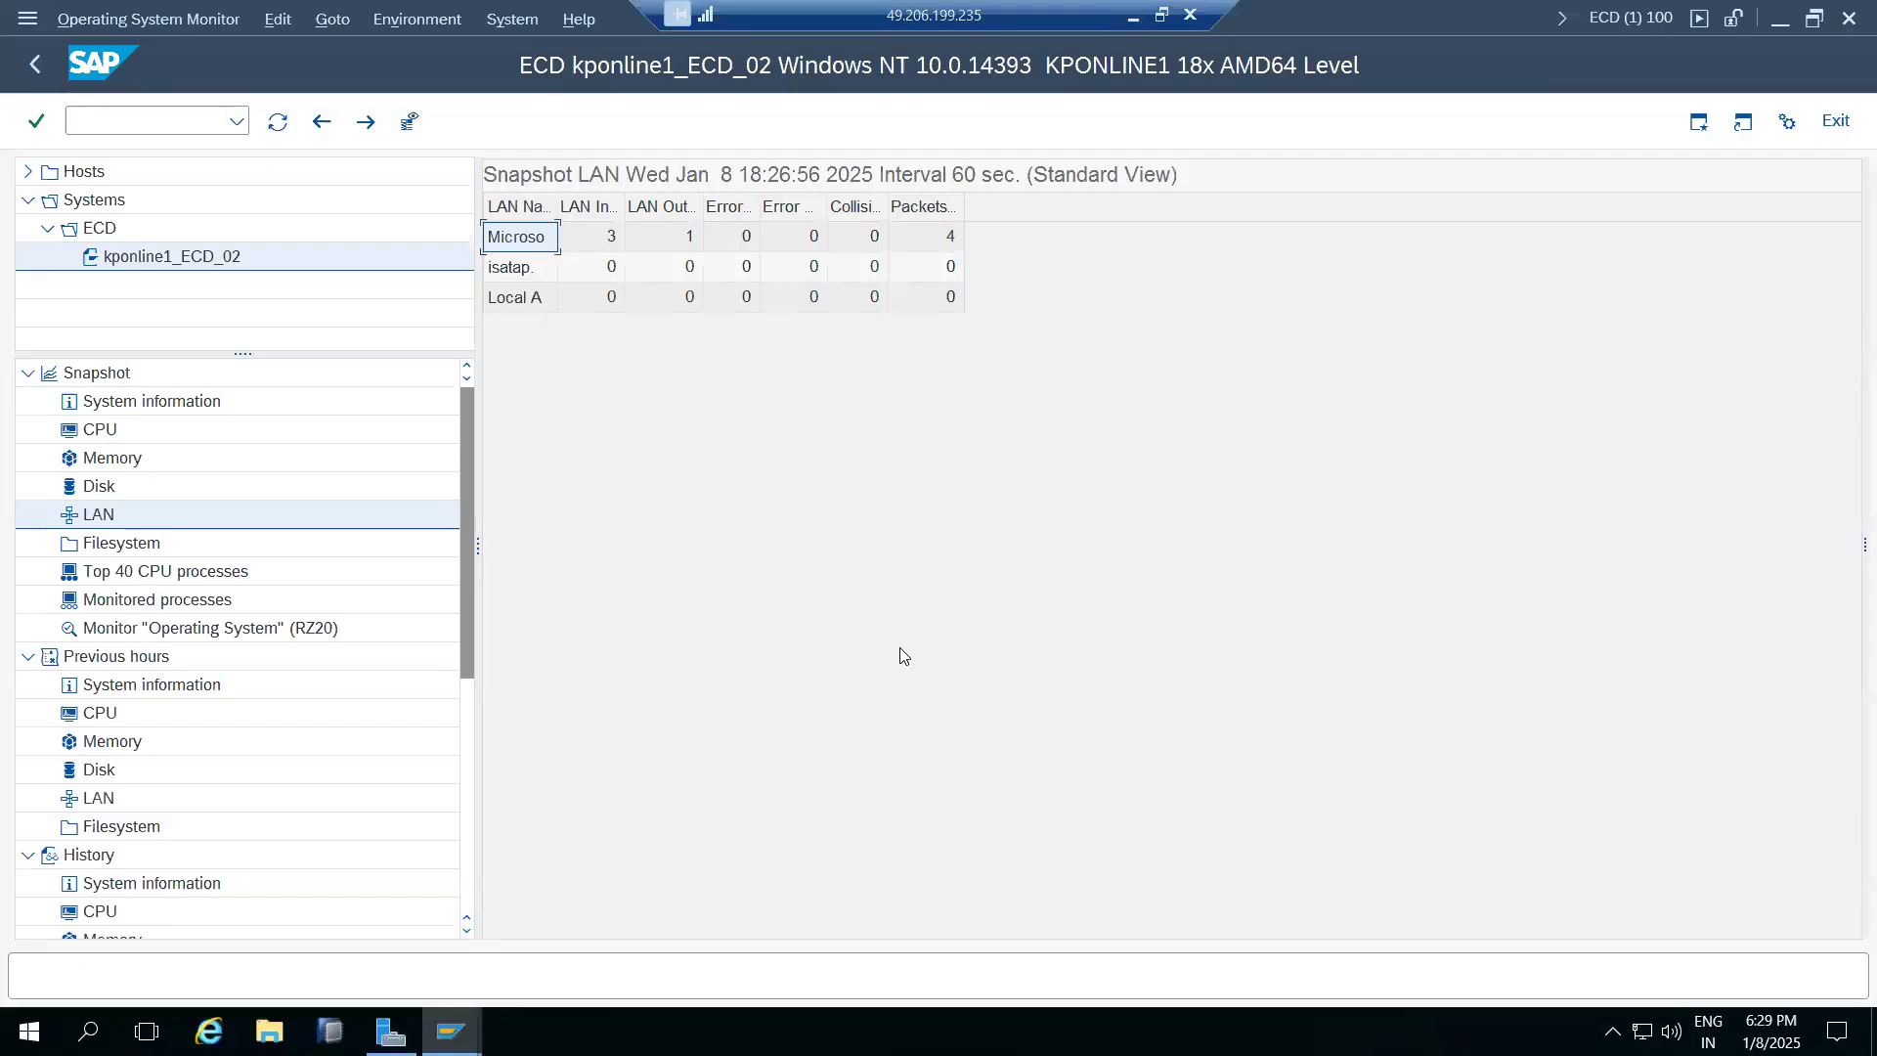
click(321, 122)
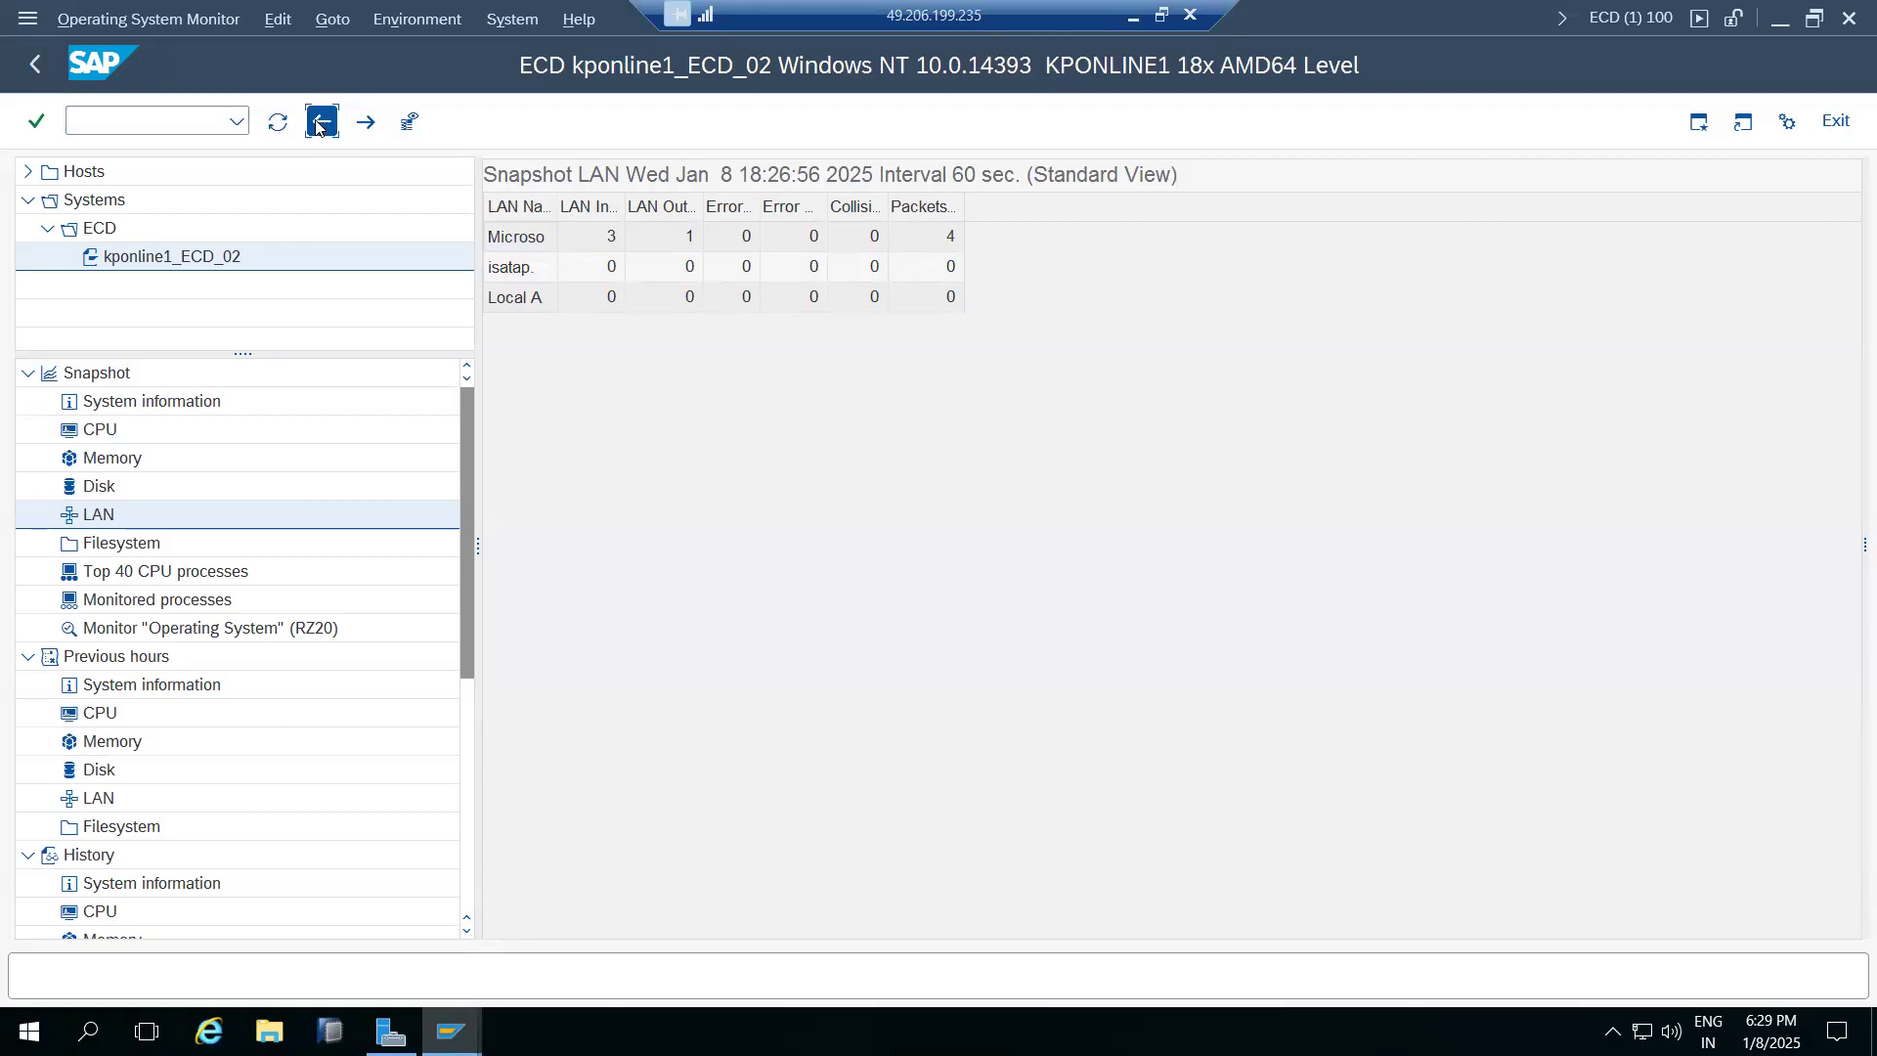
click(39, 74)
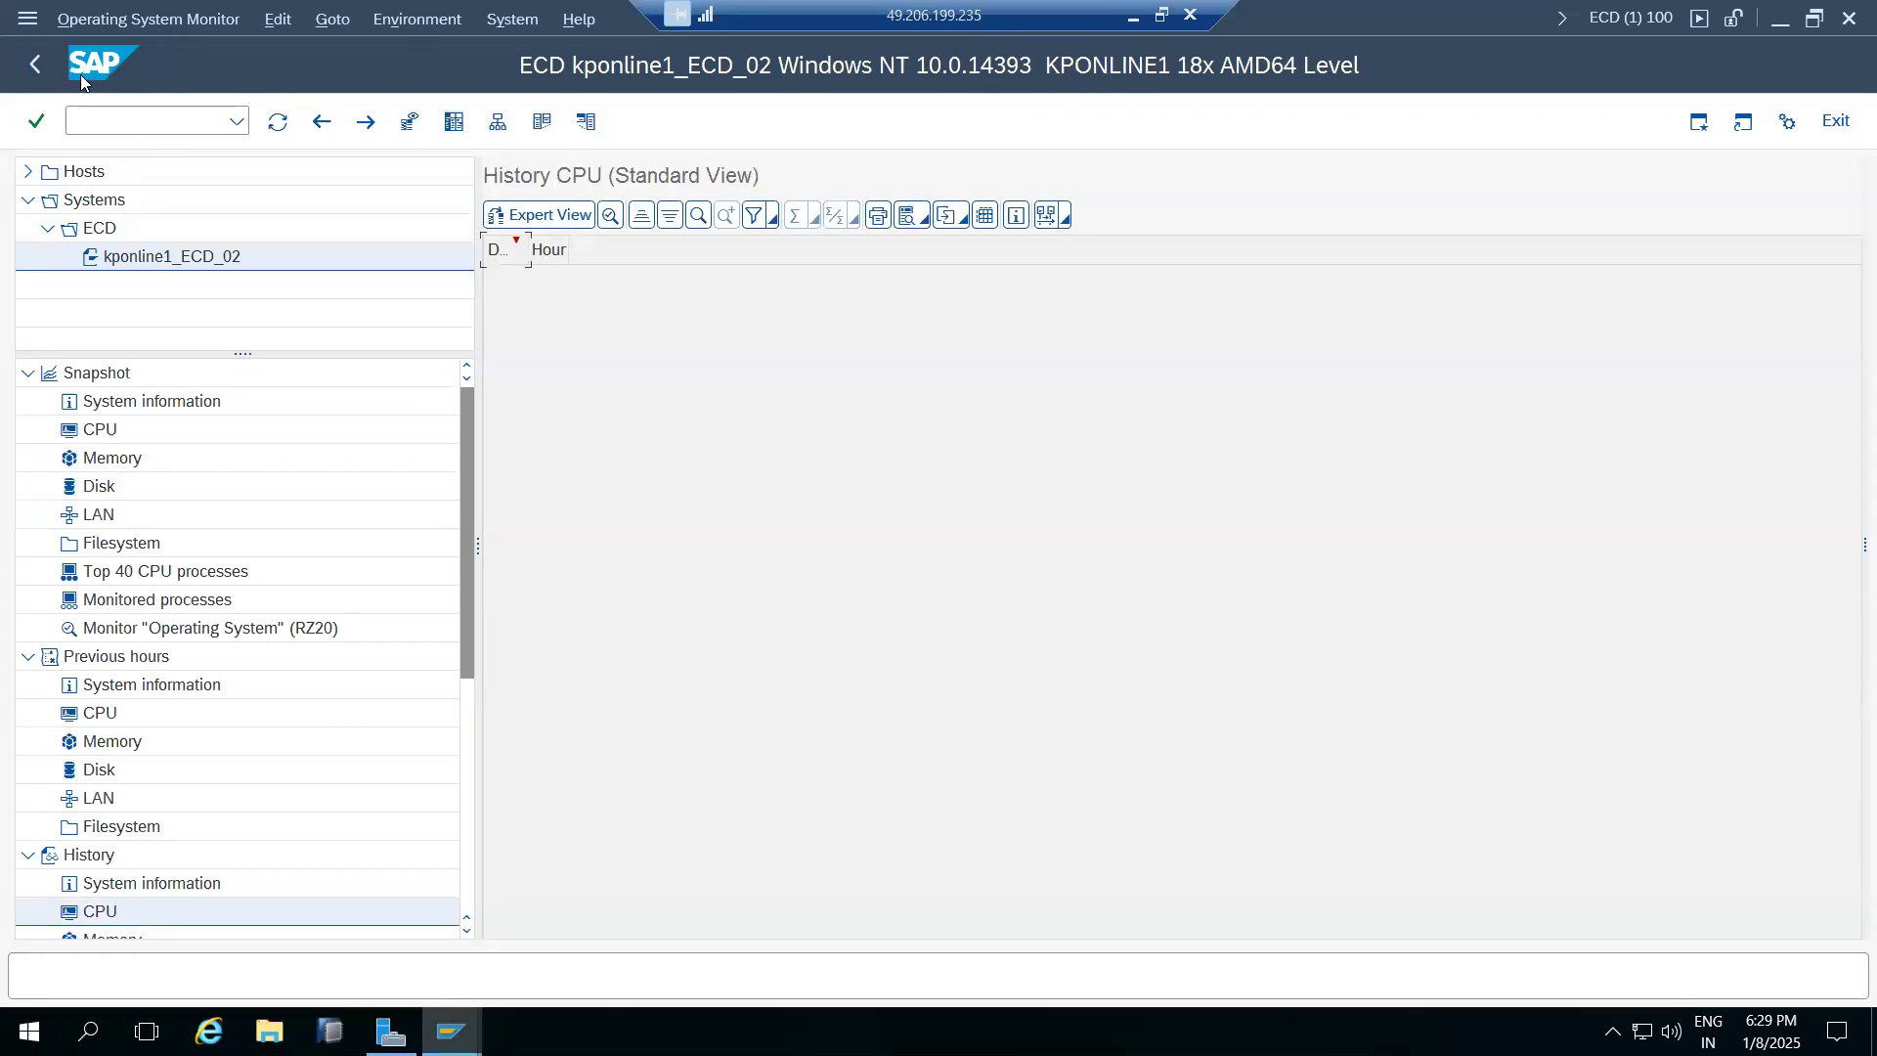
click(39, 65)
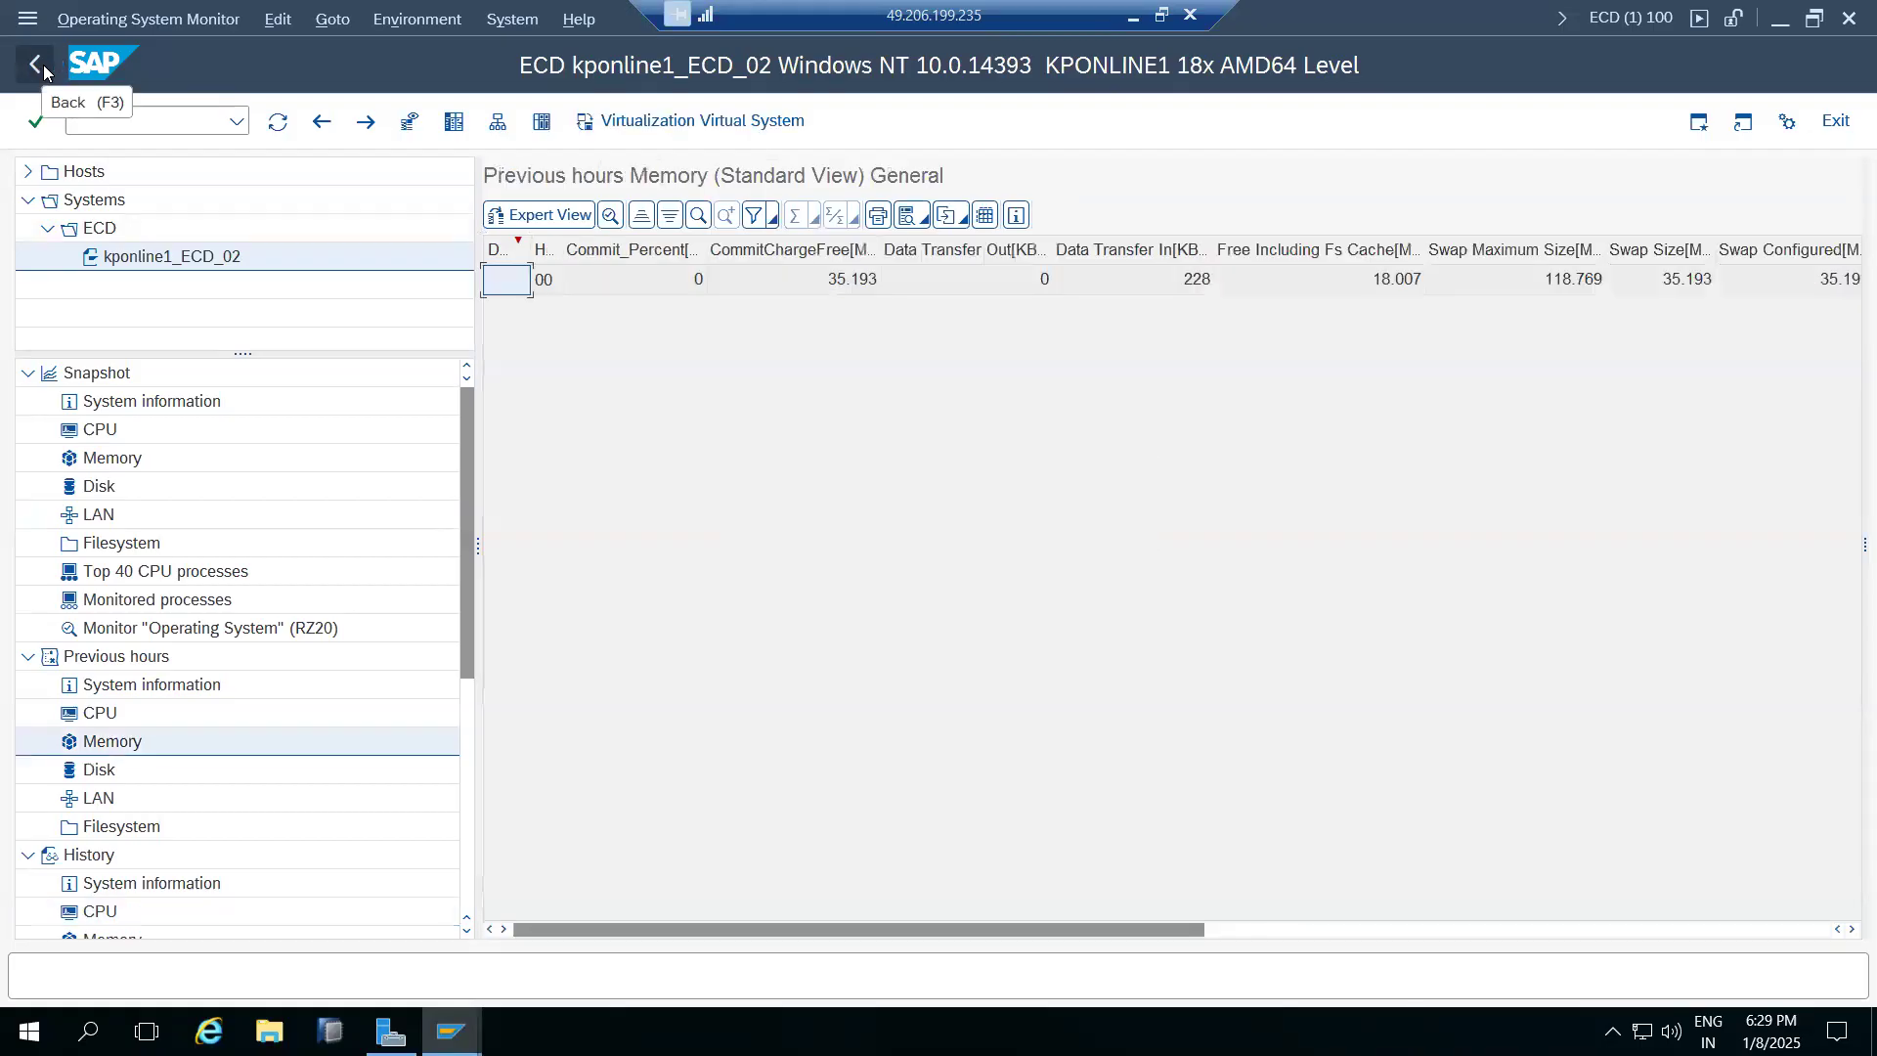
click(321, 121)
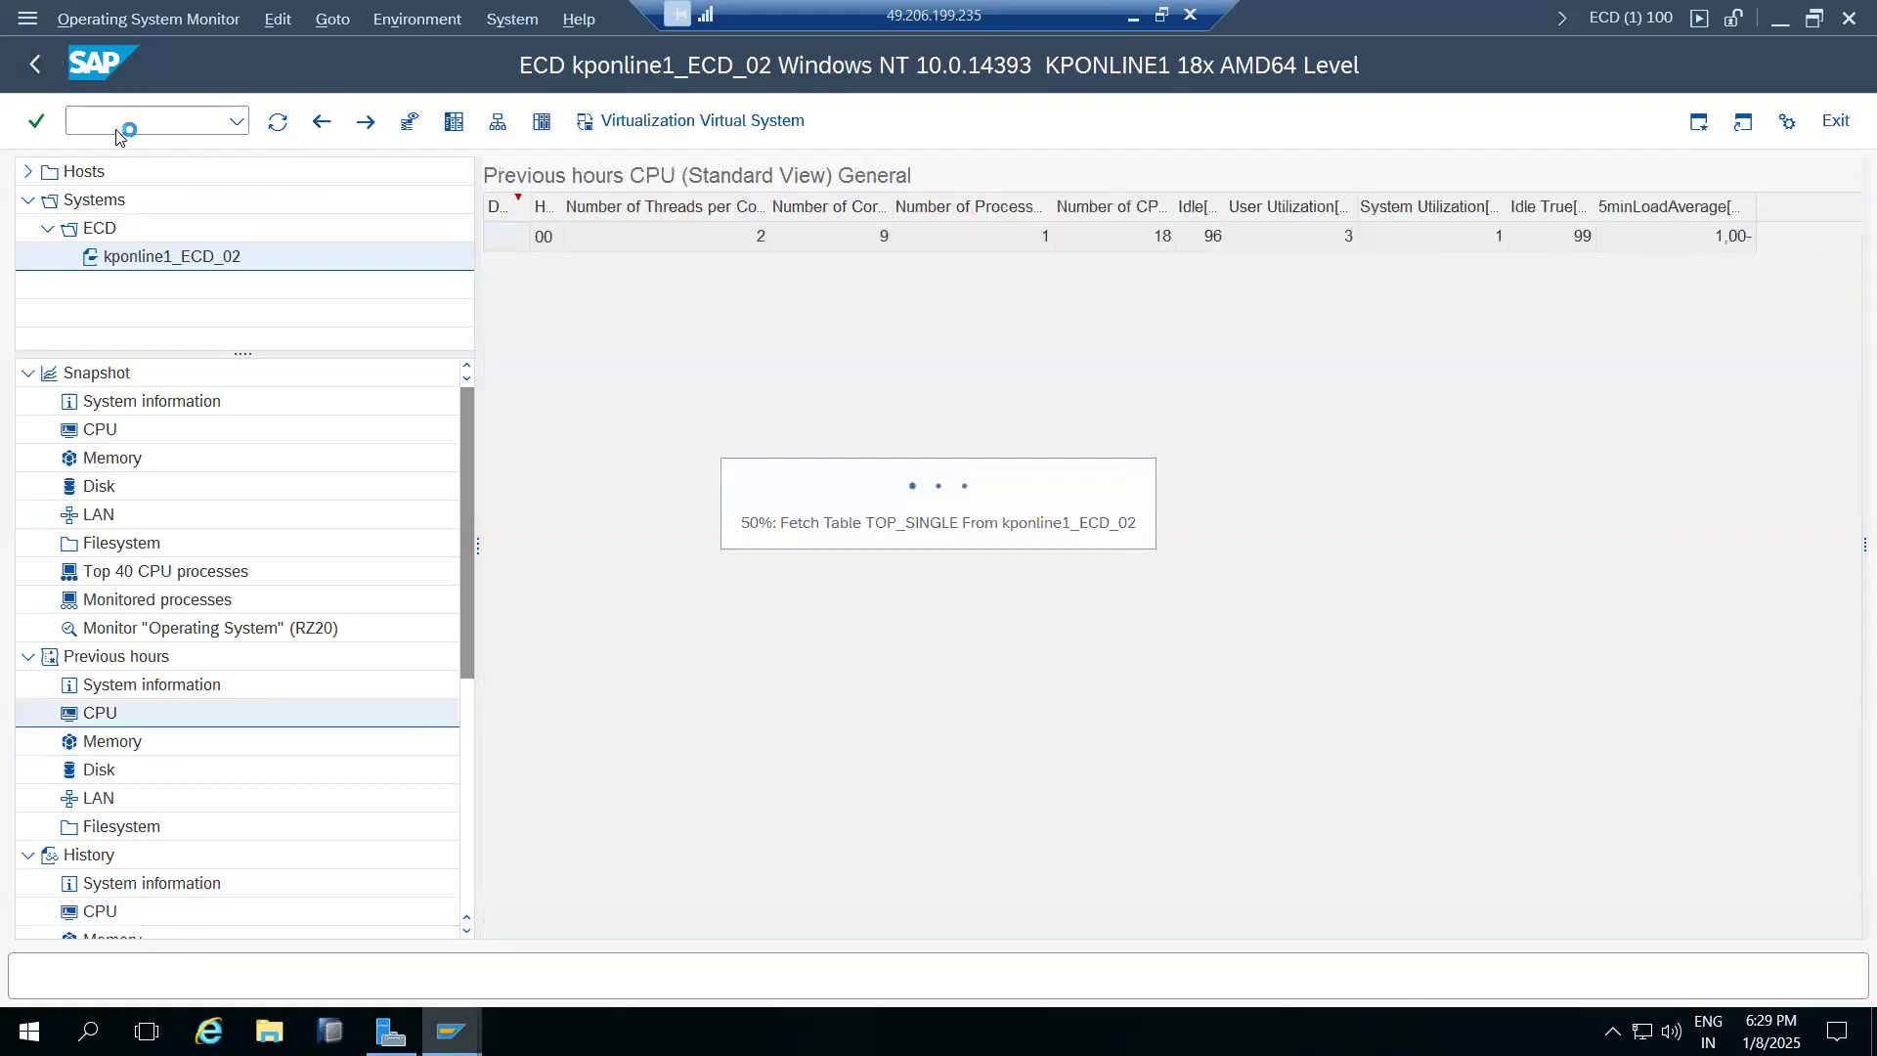
click(114, 128)
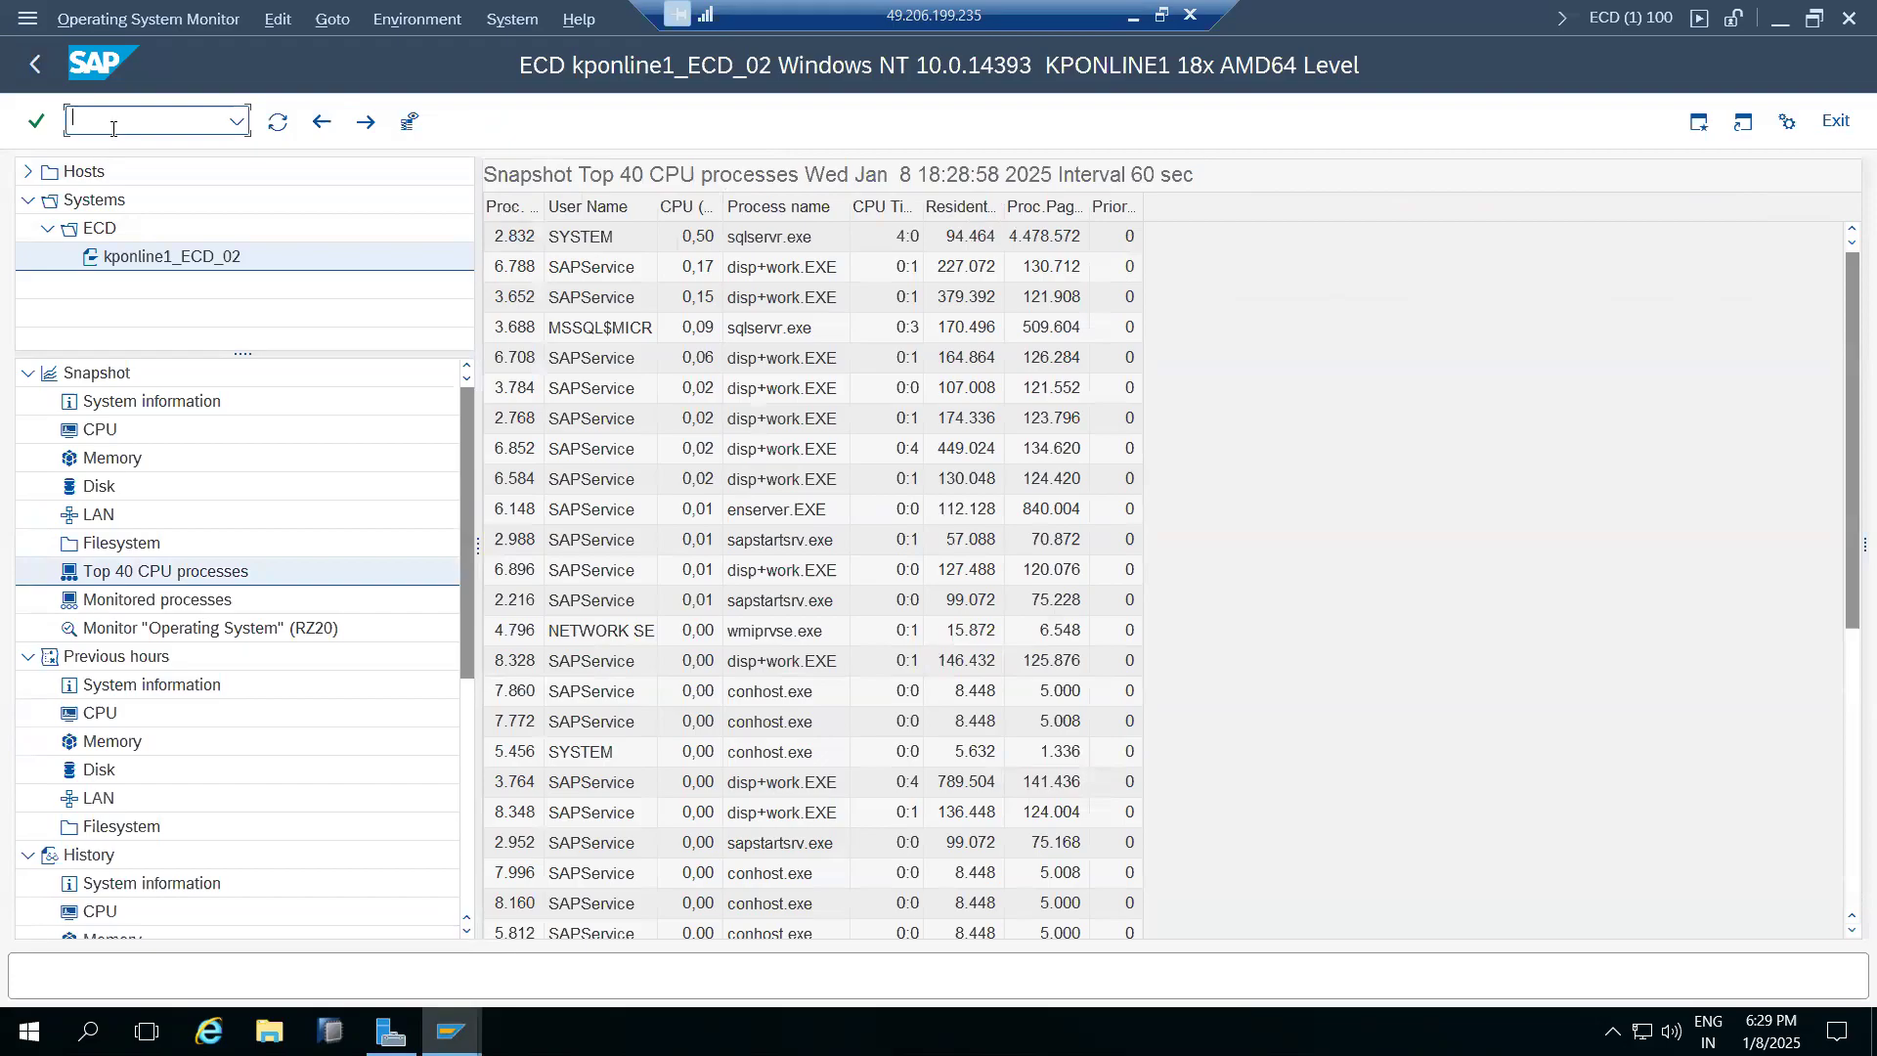
text(/nst07)
Run ST07 and check the user count of 62 and 13 work processes
key(Return)
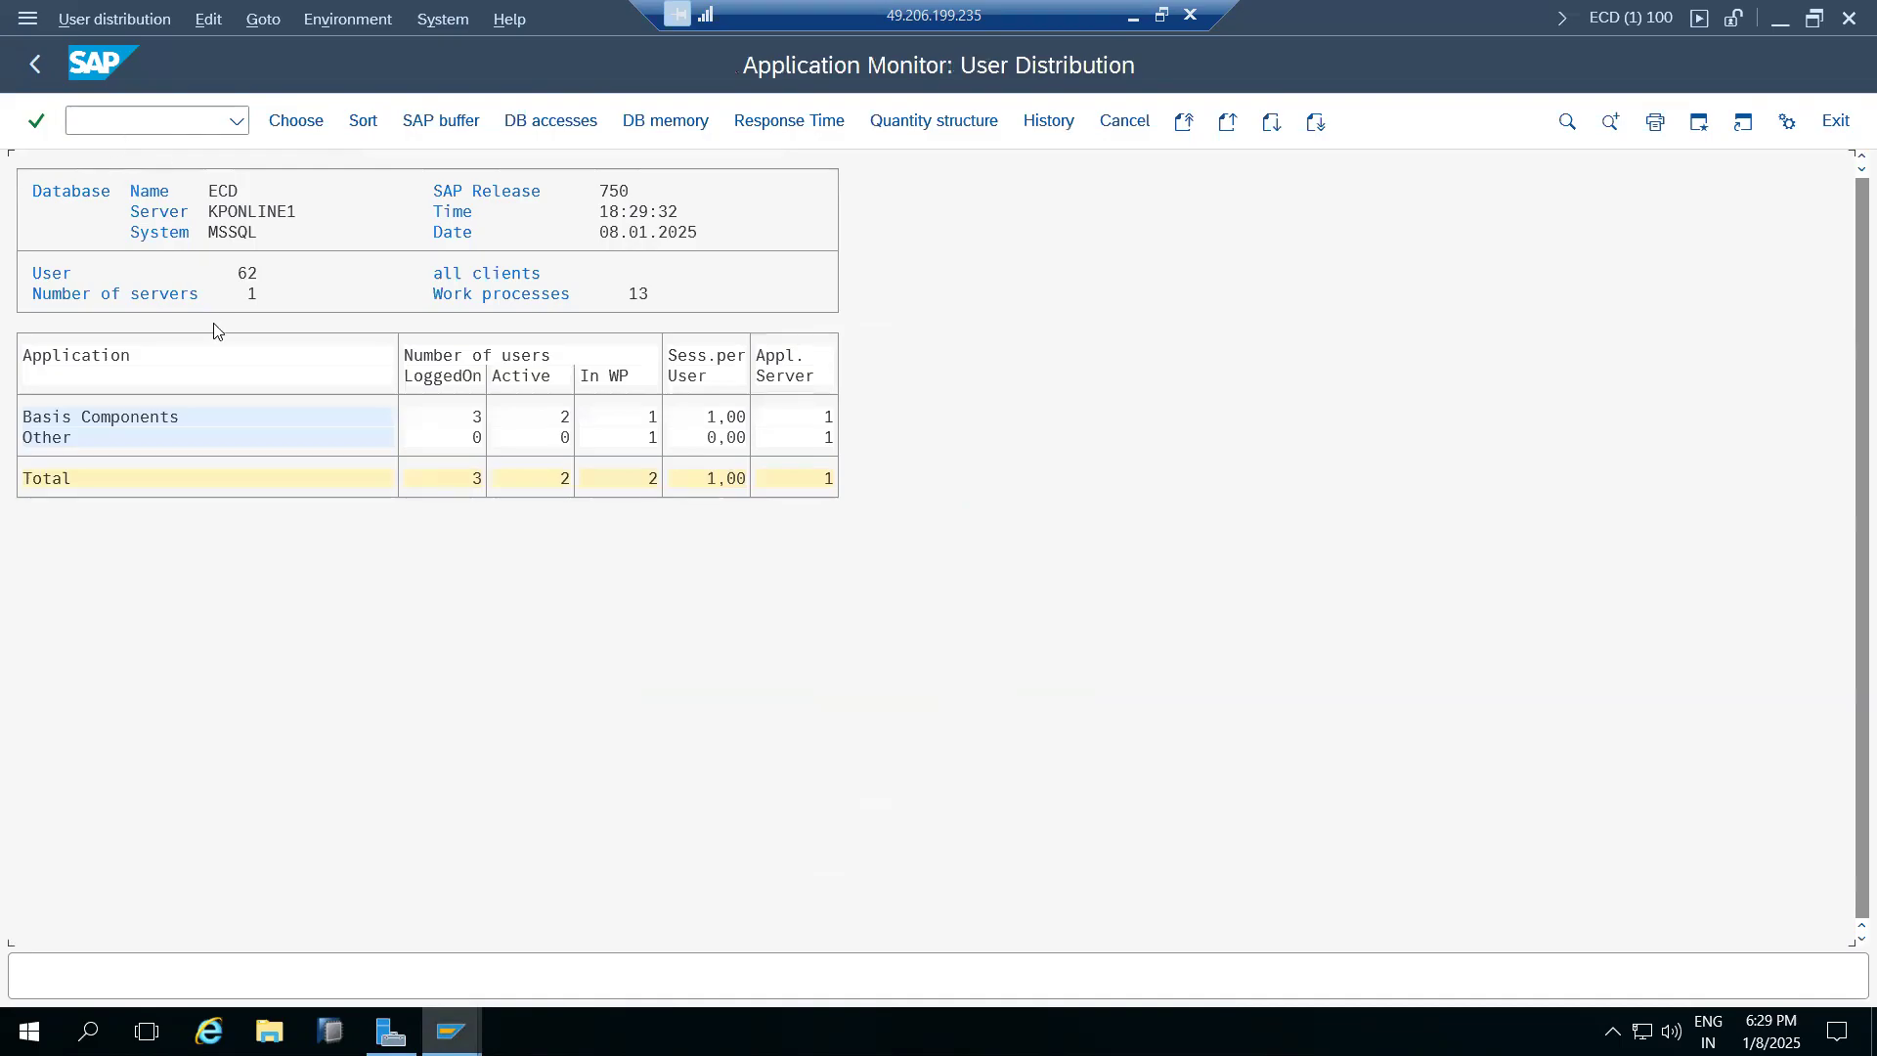
click(250, 274)
click(642, 295)
Drill Basis Components through Use Subcomponents and Monitoring to ST07, then go back three levels
double_click(117, 419)
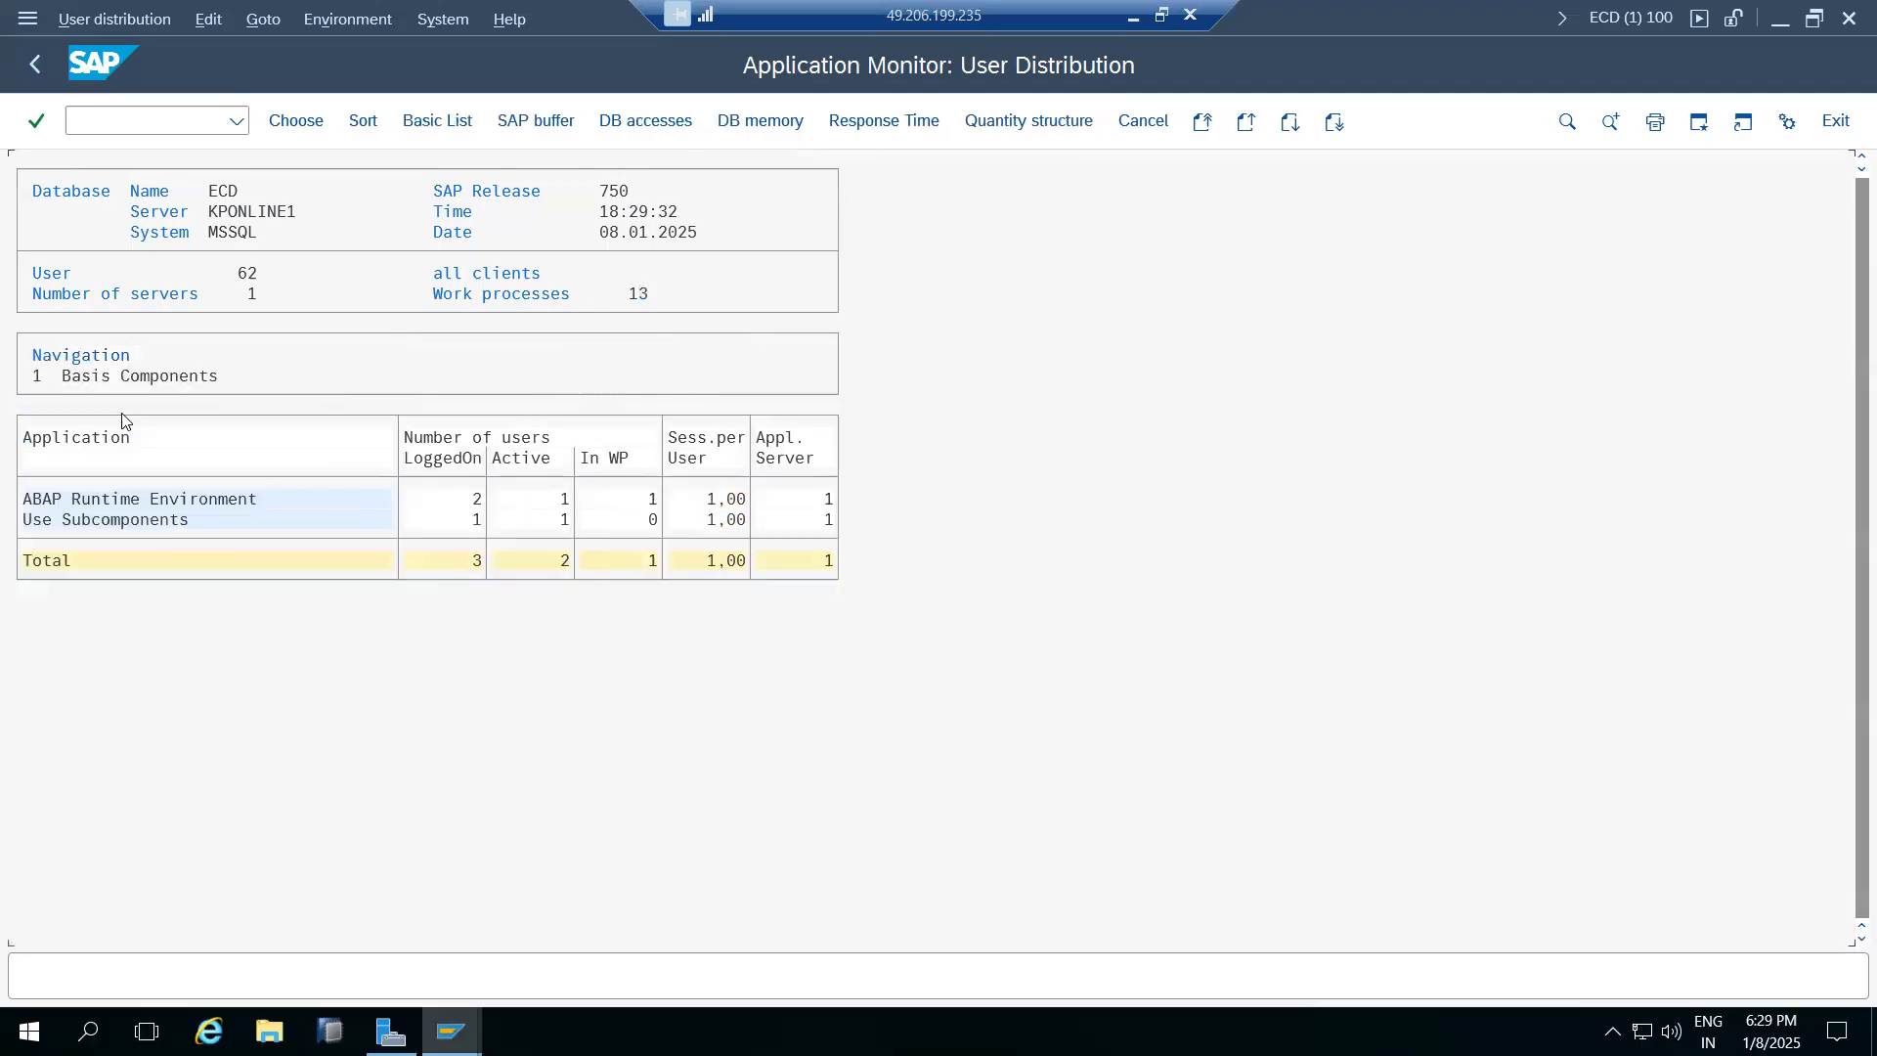
click(104, 500)
double_click(84, 520)
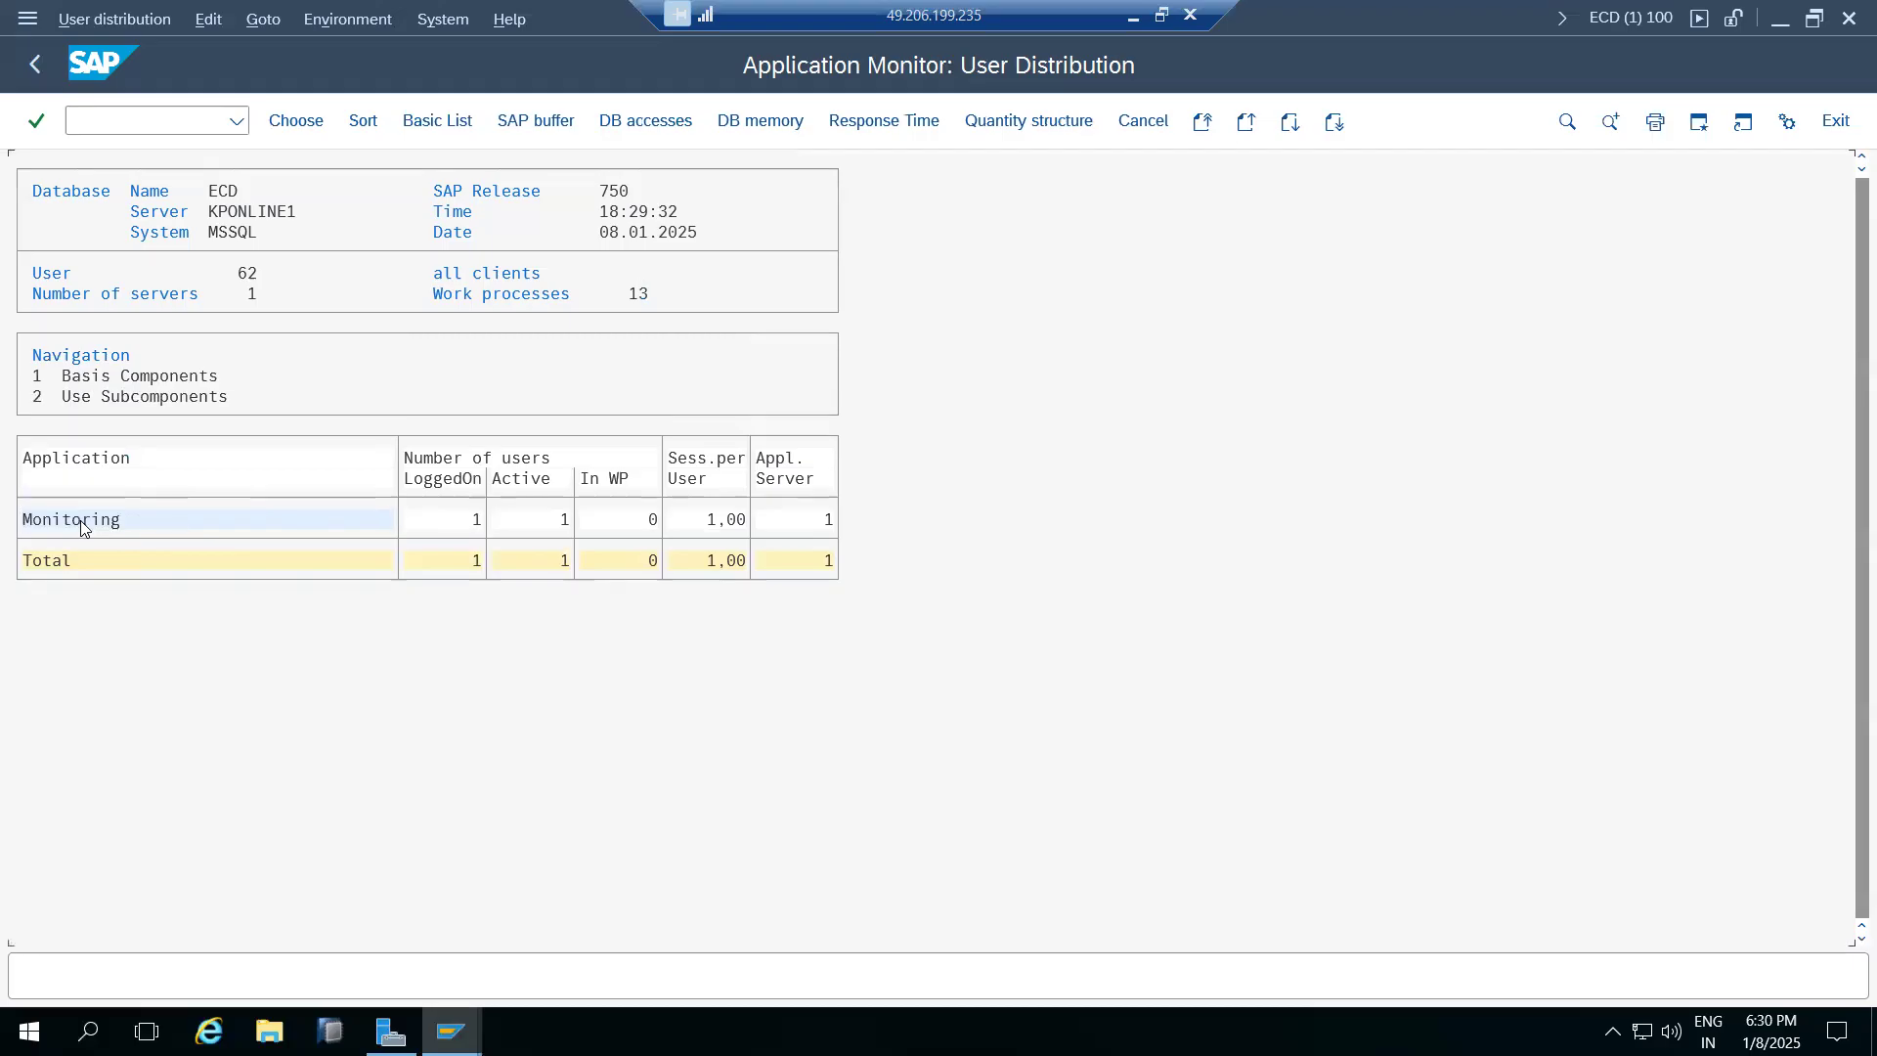
double_click(84, 526)
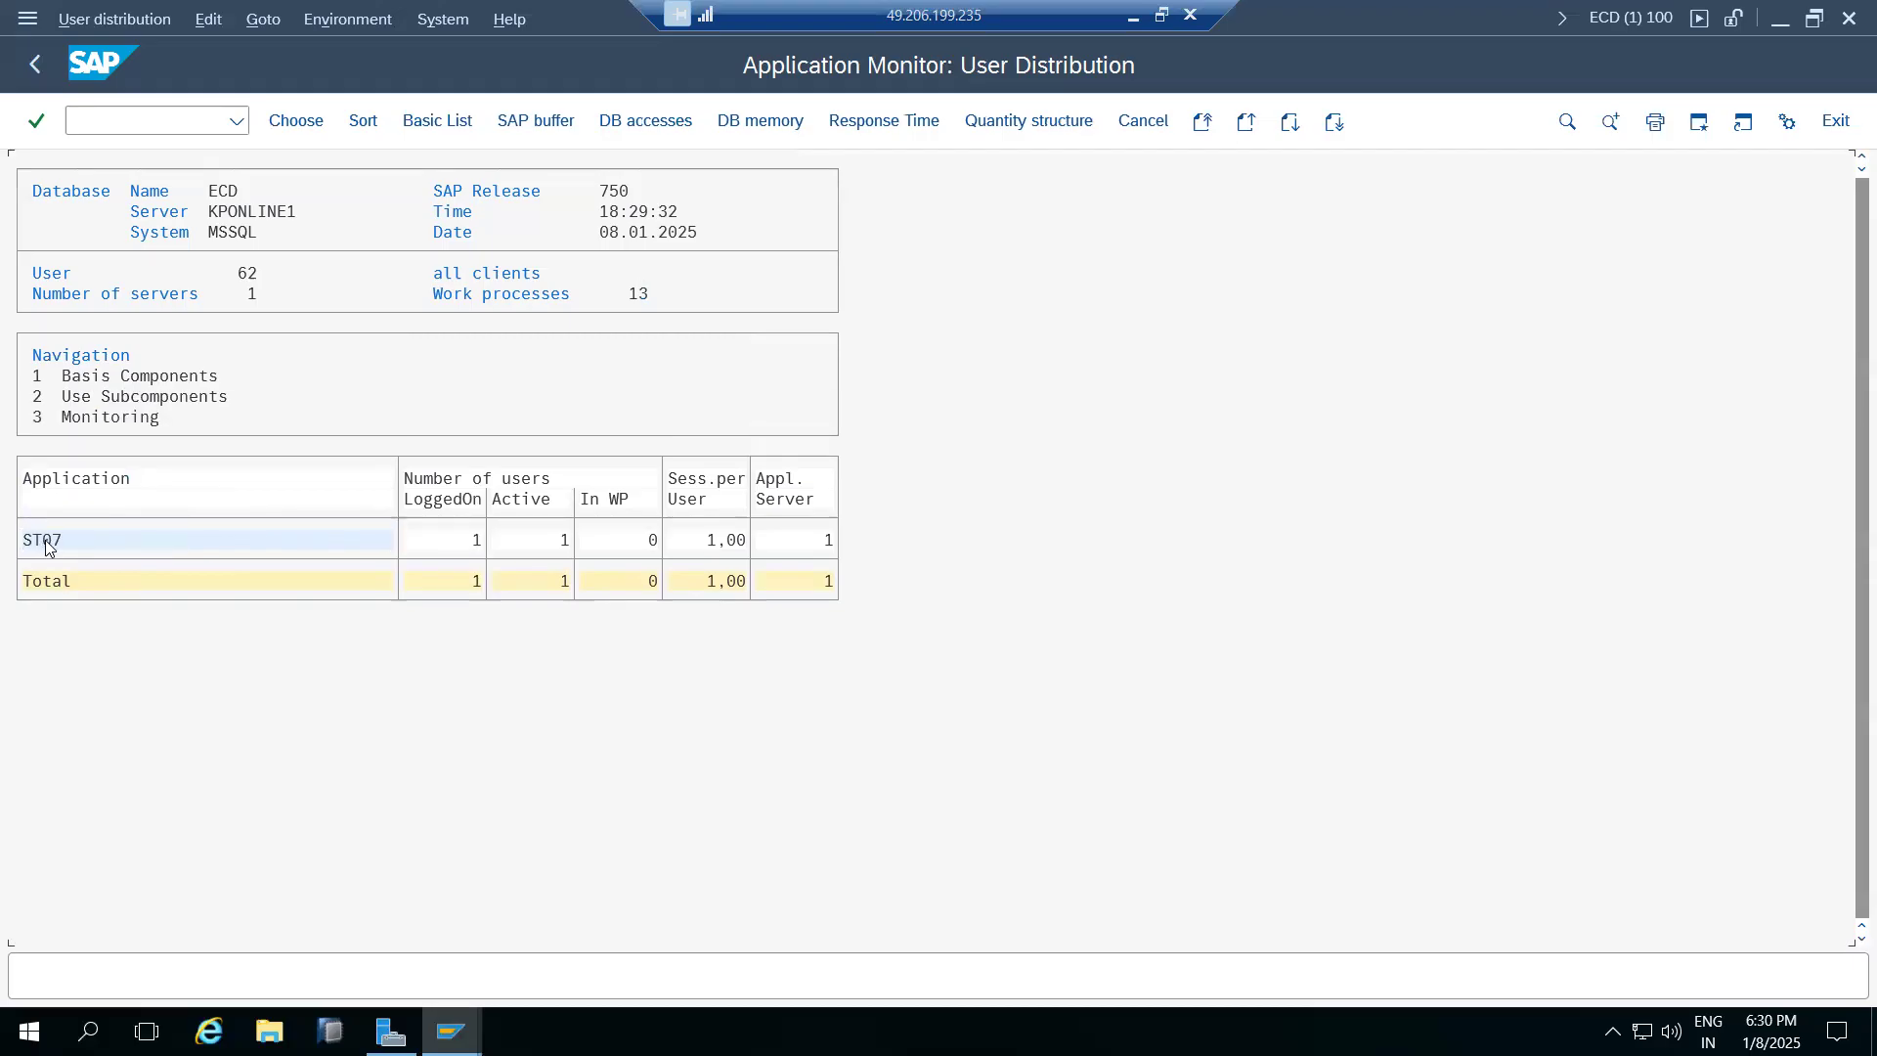
click(30, 61)
click(30, 61)
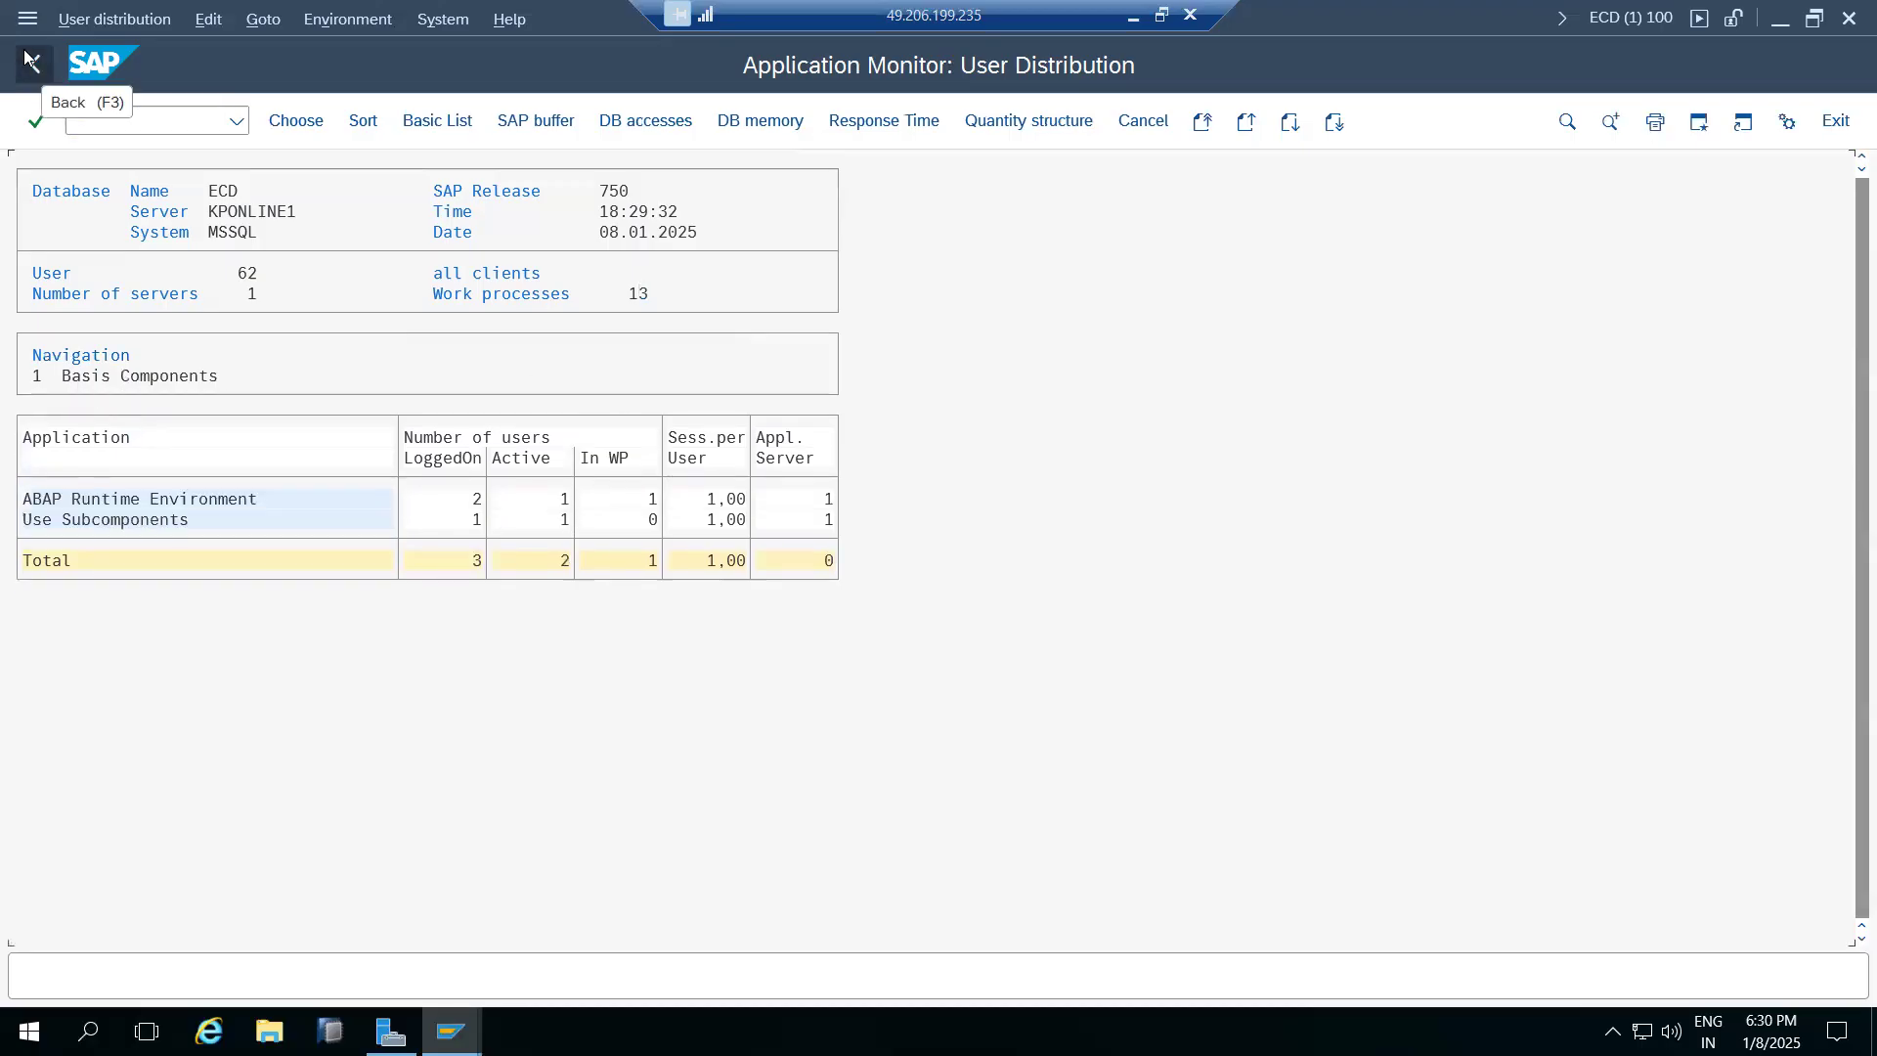
click(31, 61)
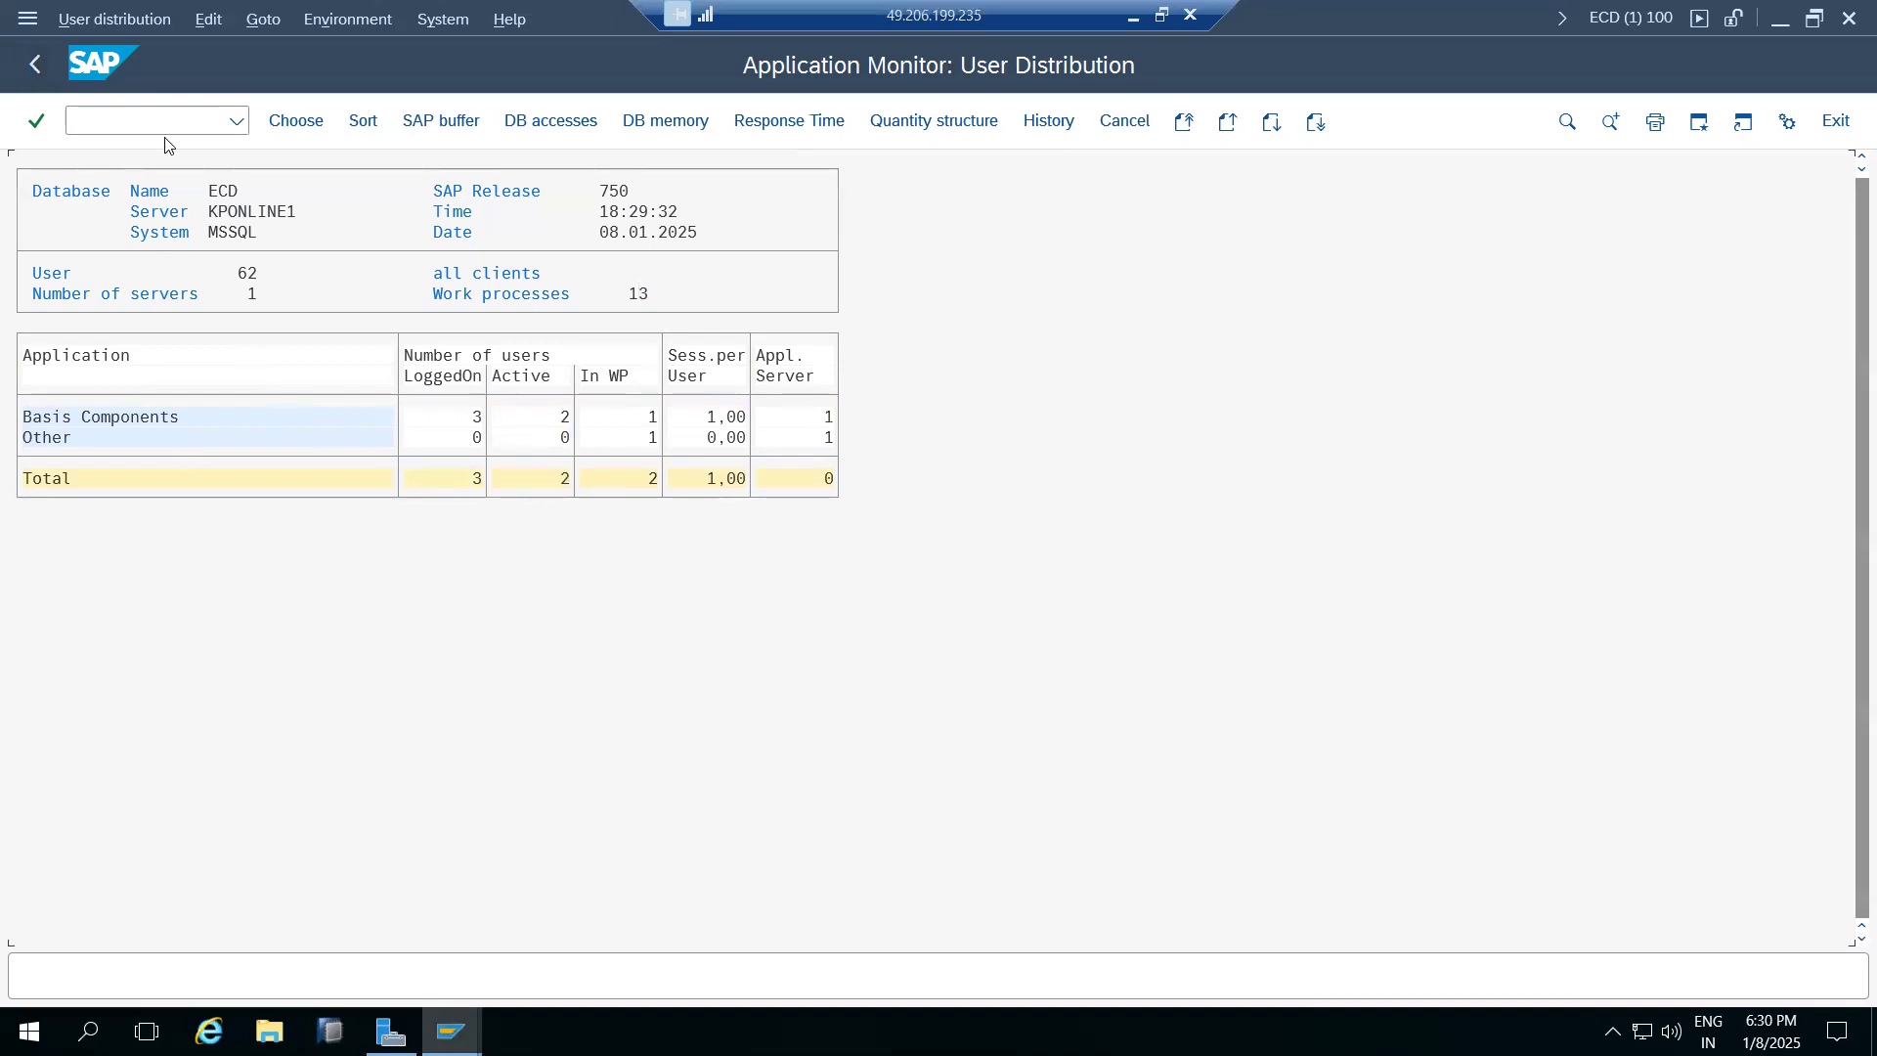
right_click(598, 1029)
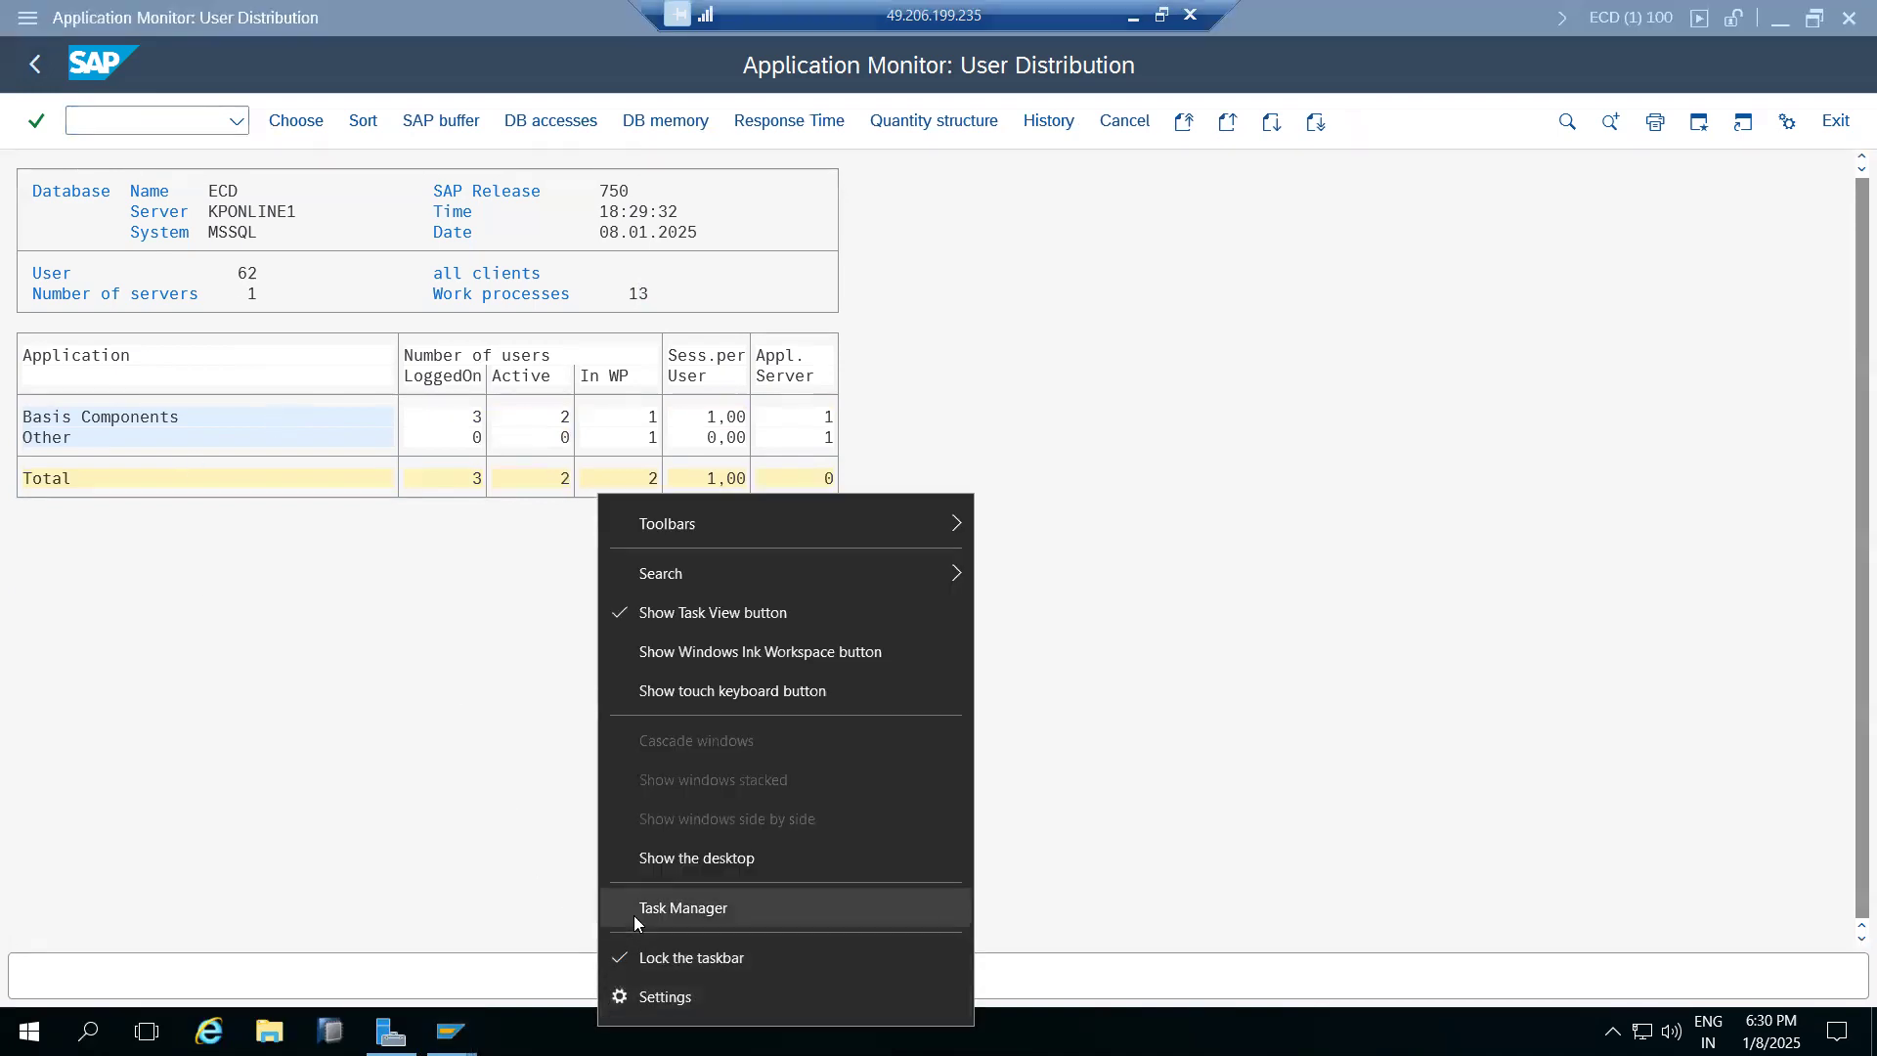
click(634, 915)
click(435, 177)
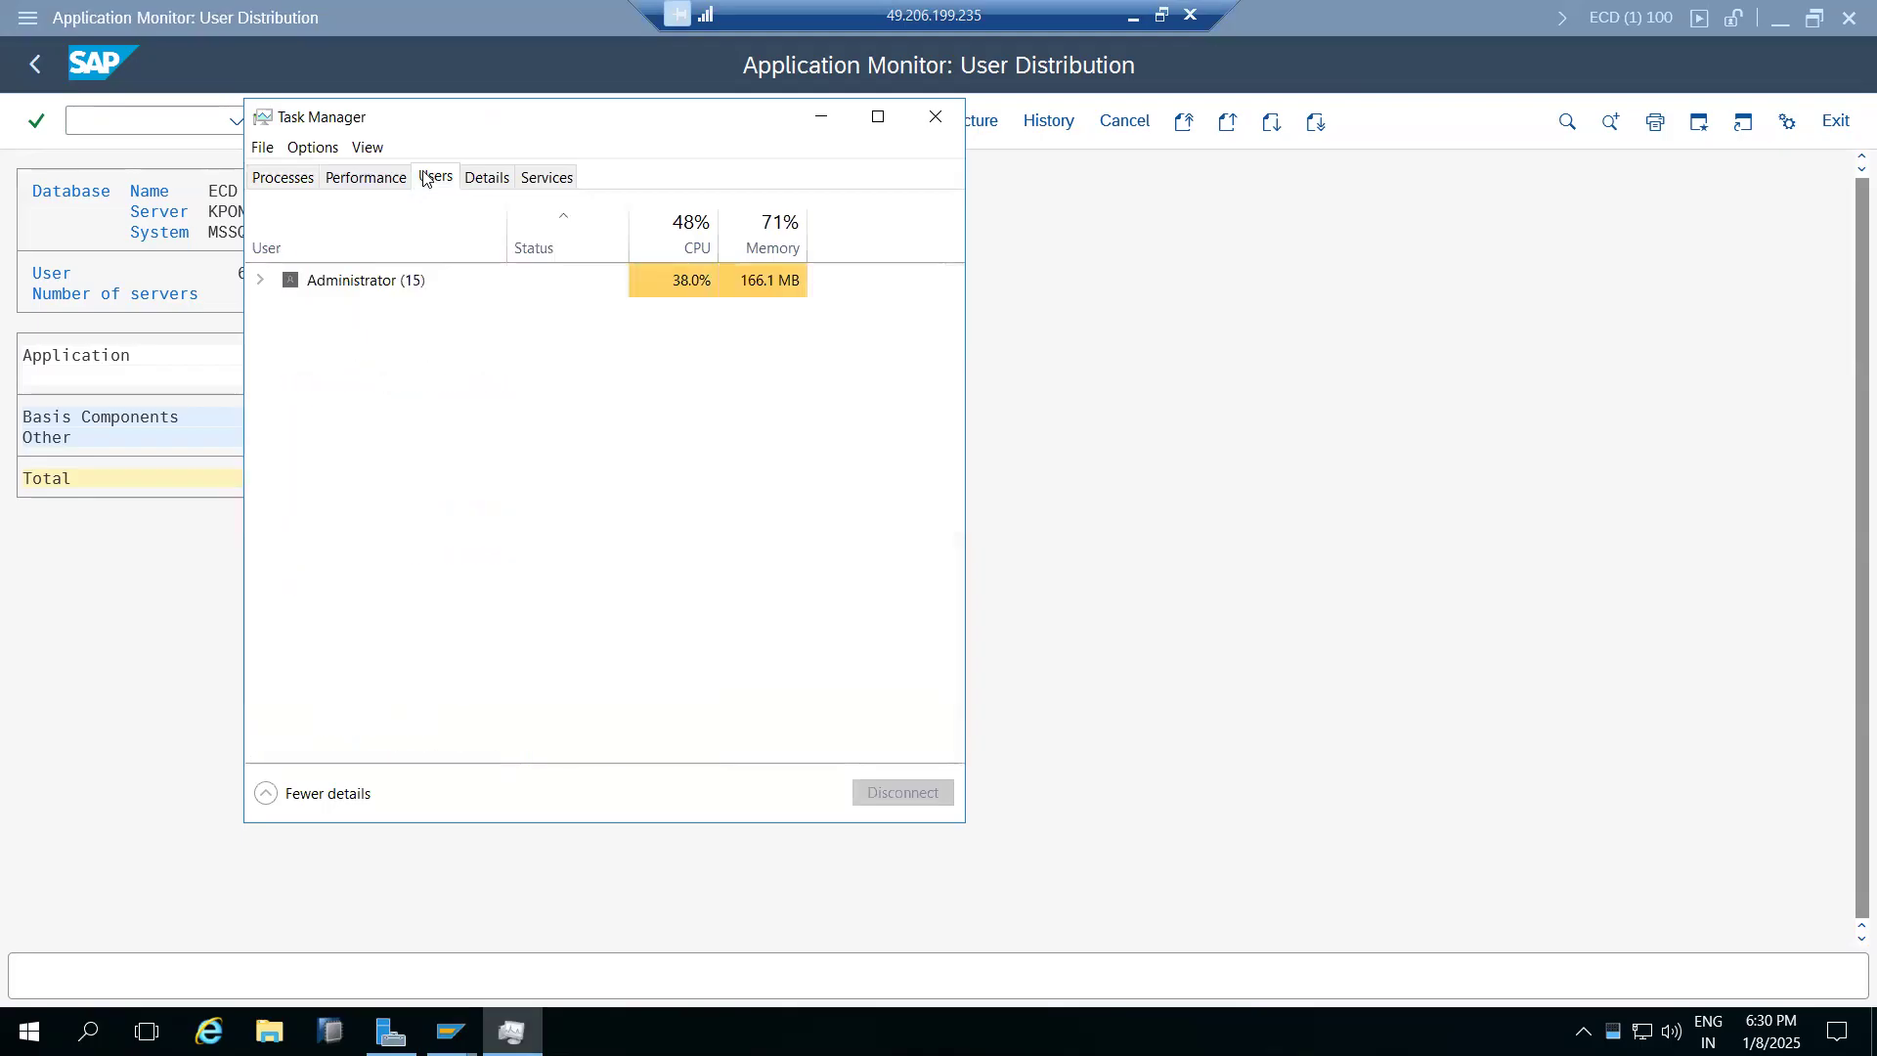
drag(452, 130, 506, 289)
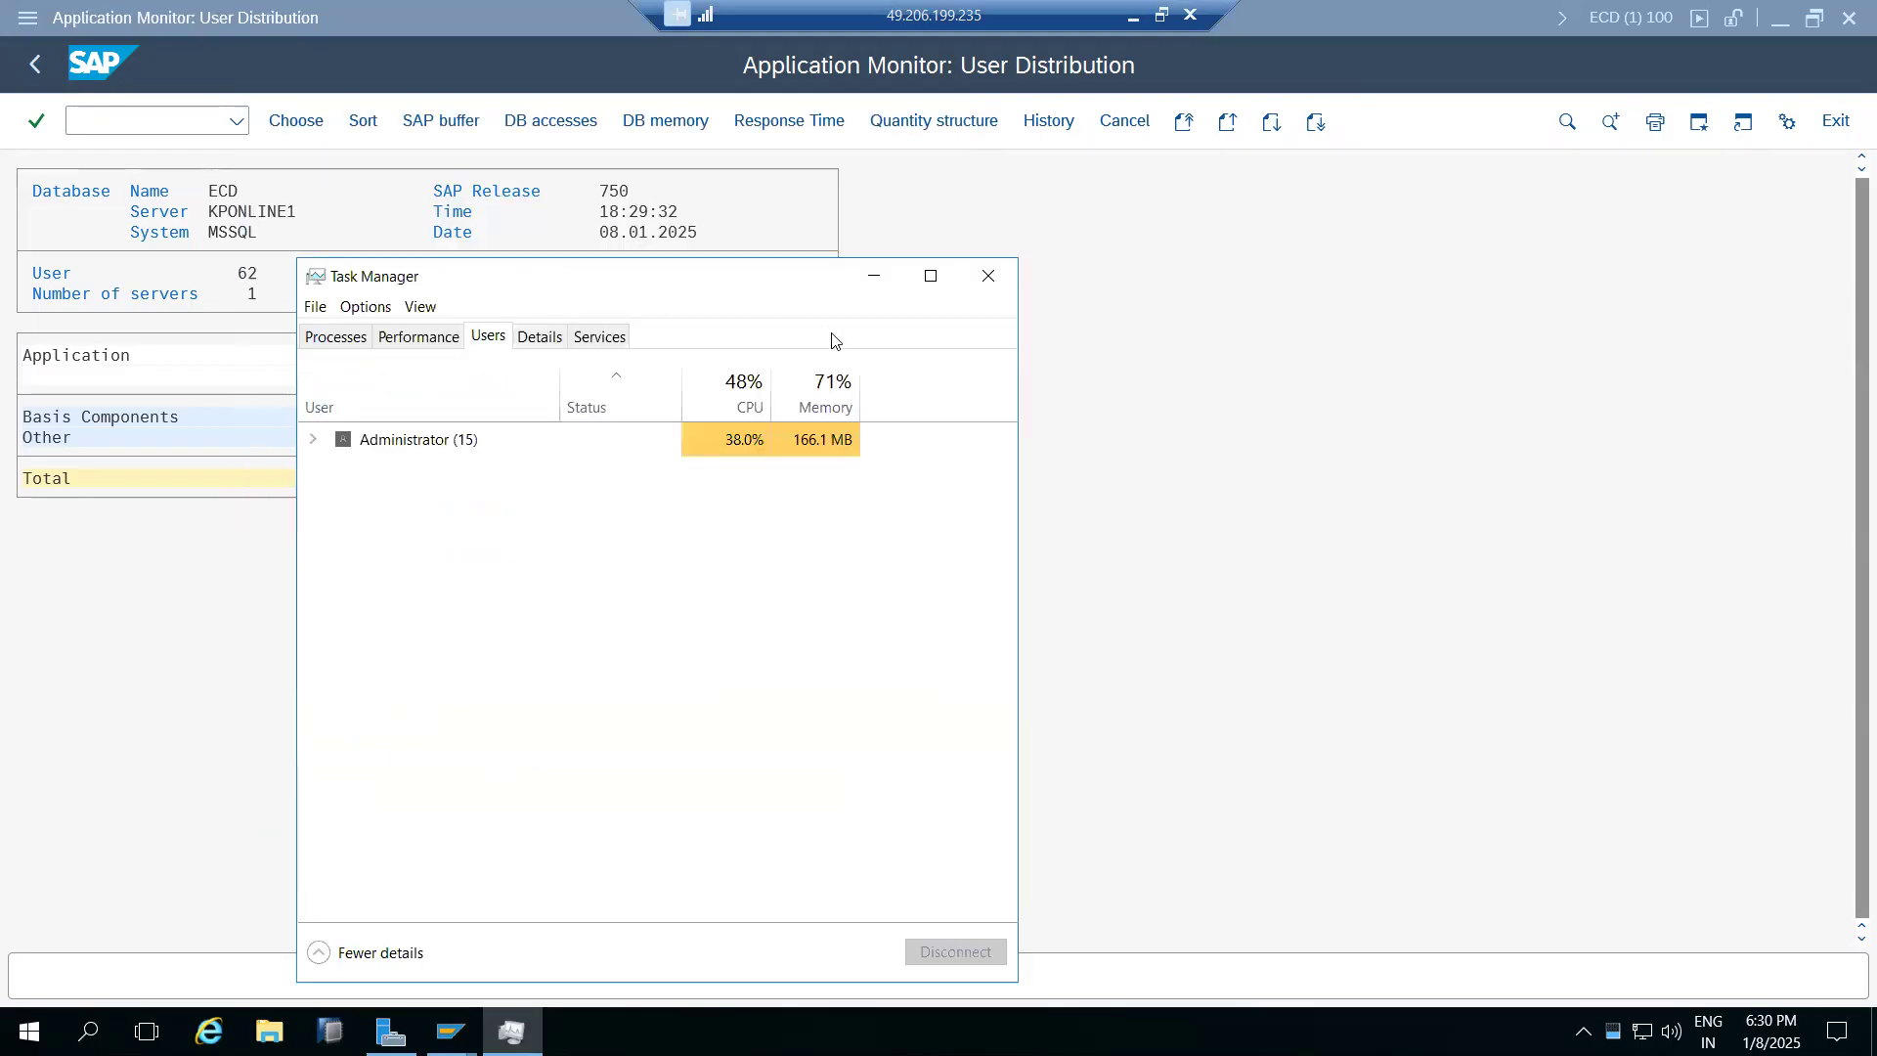
click(988, 276)
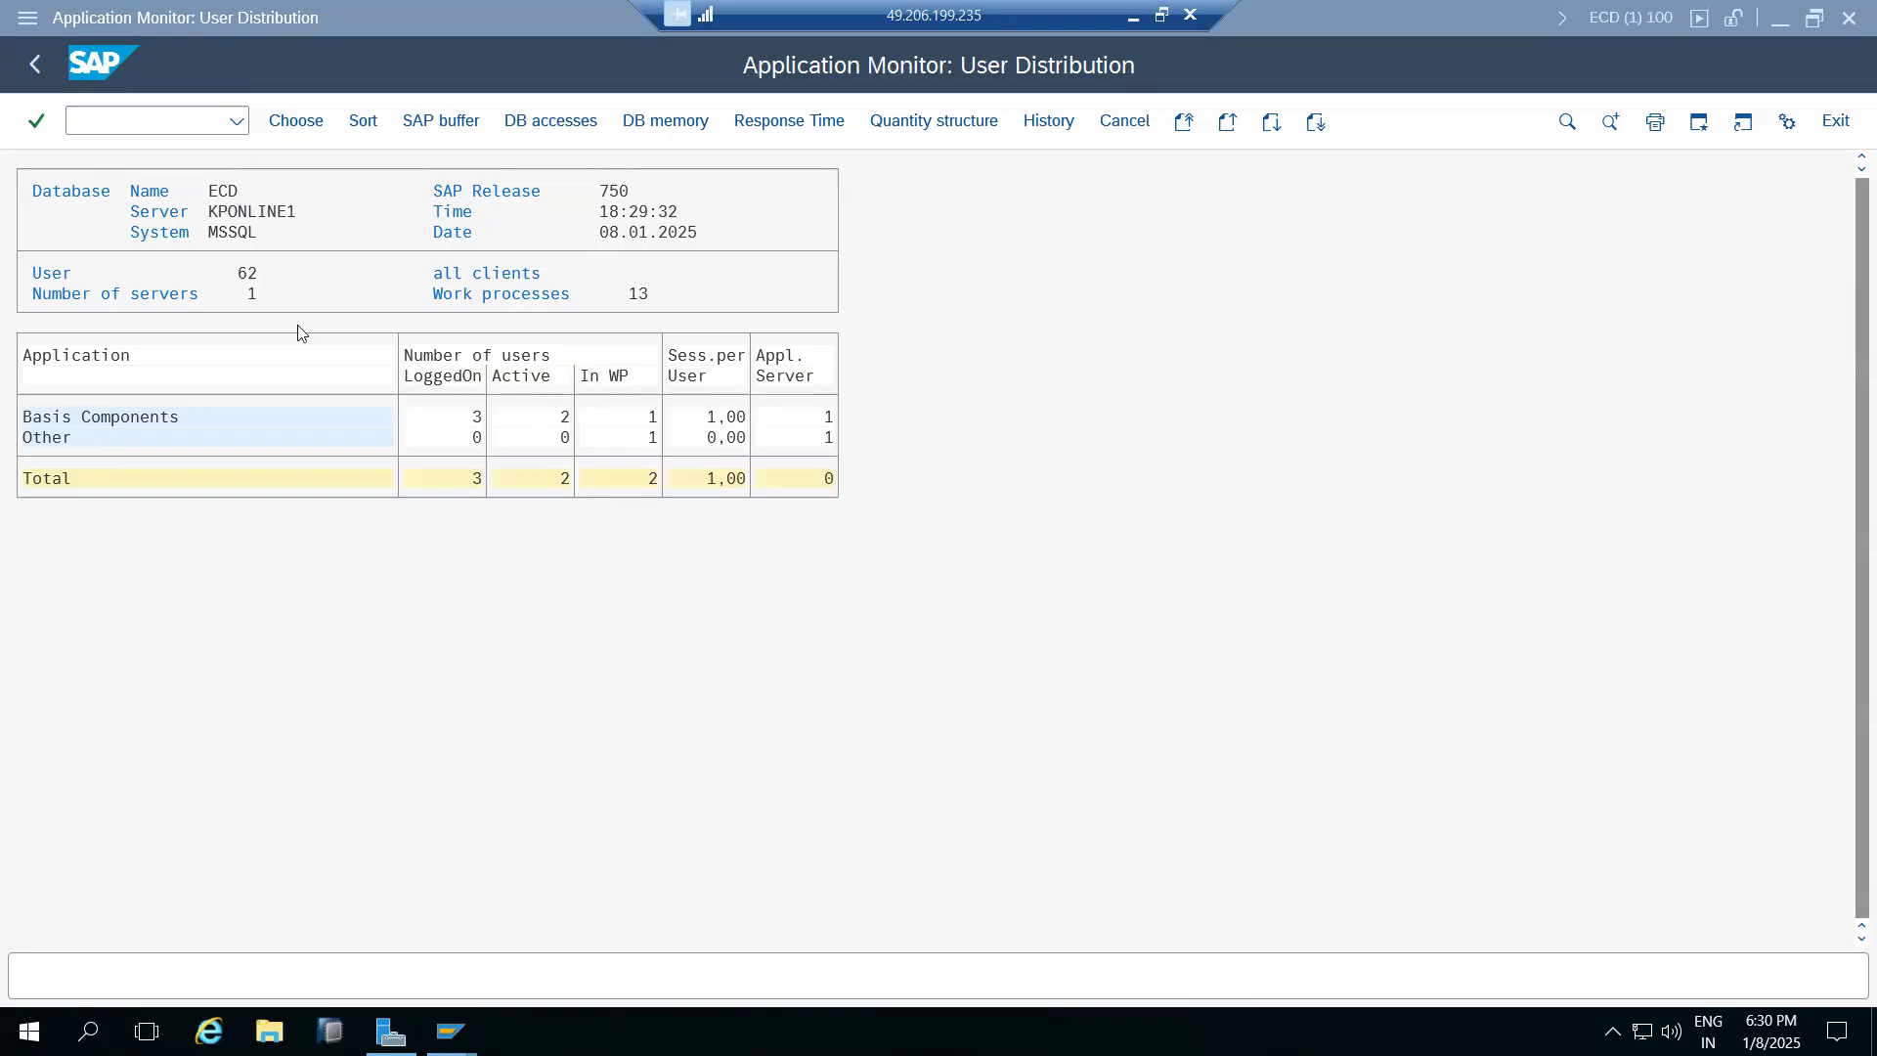
Check logged-on users in AL08, then view the session list in SM04
click(36, 64)
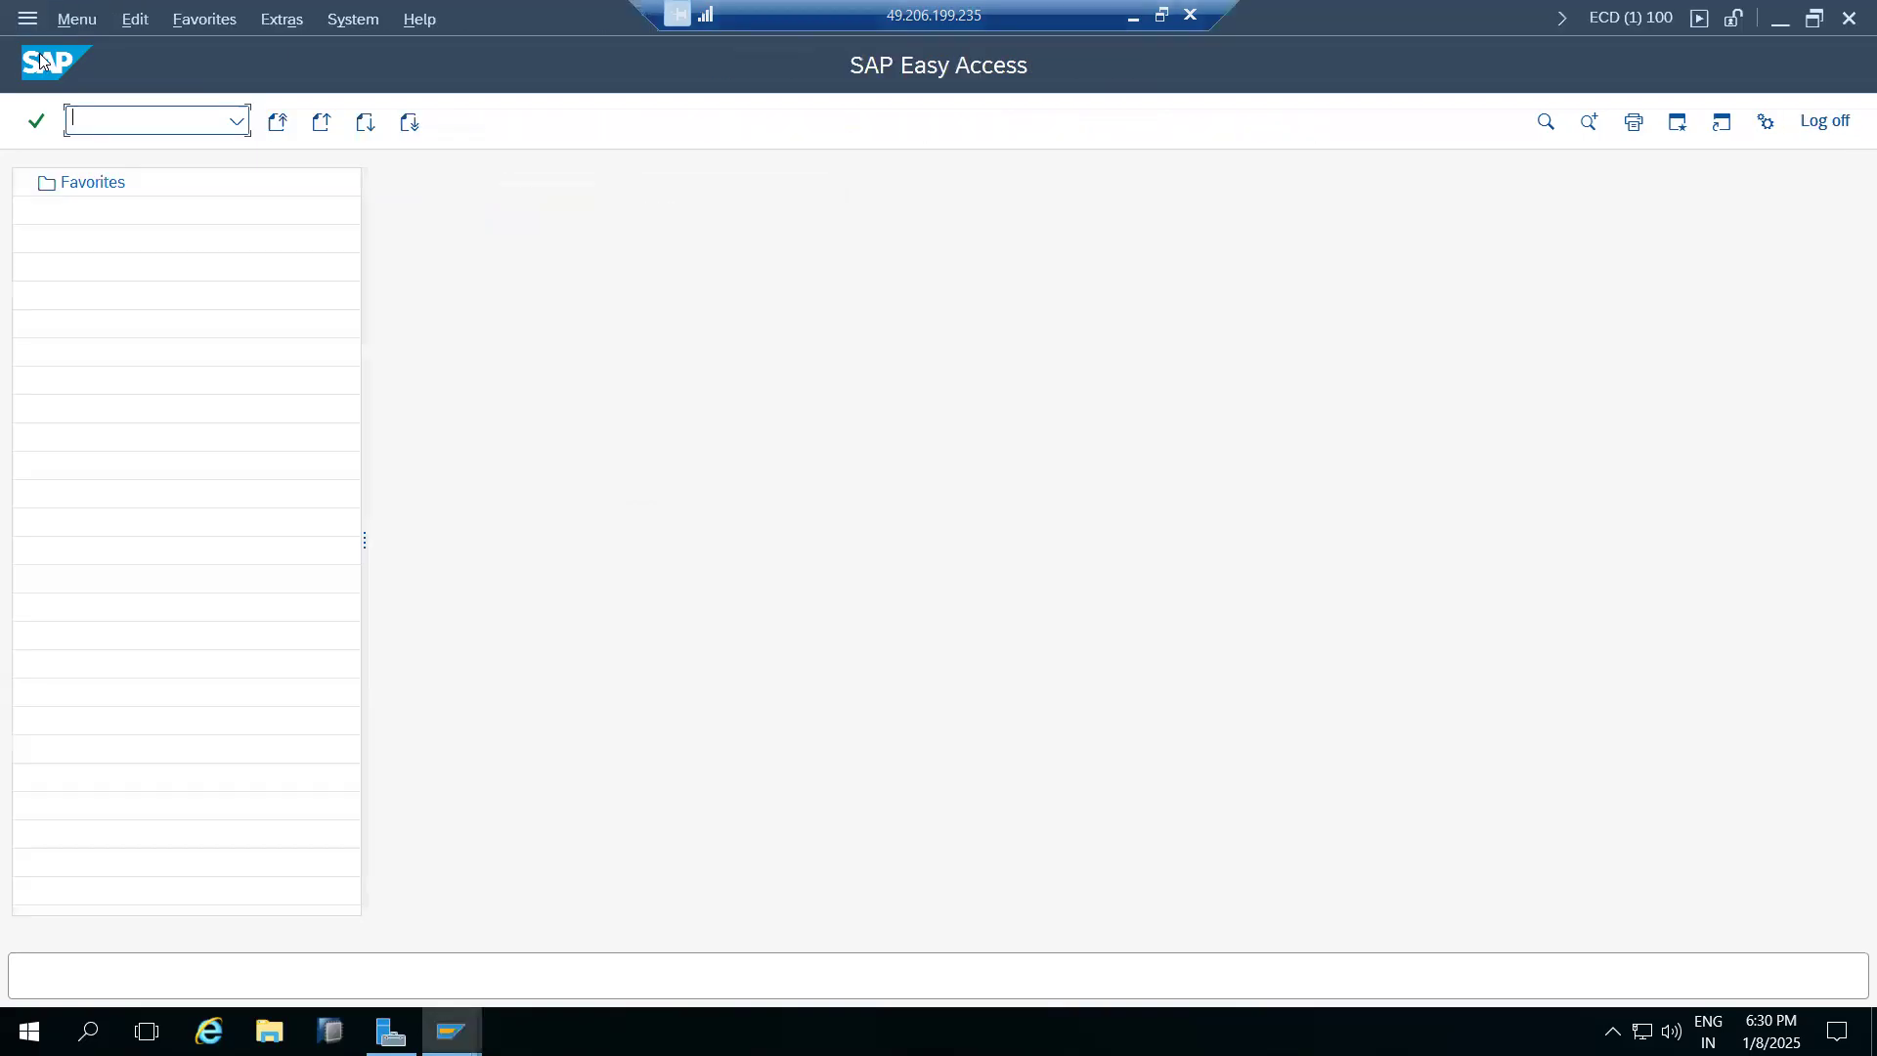
text(al08)
key(Return)
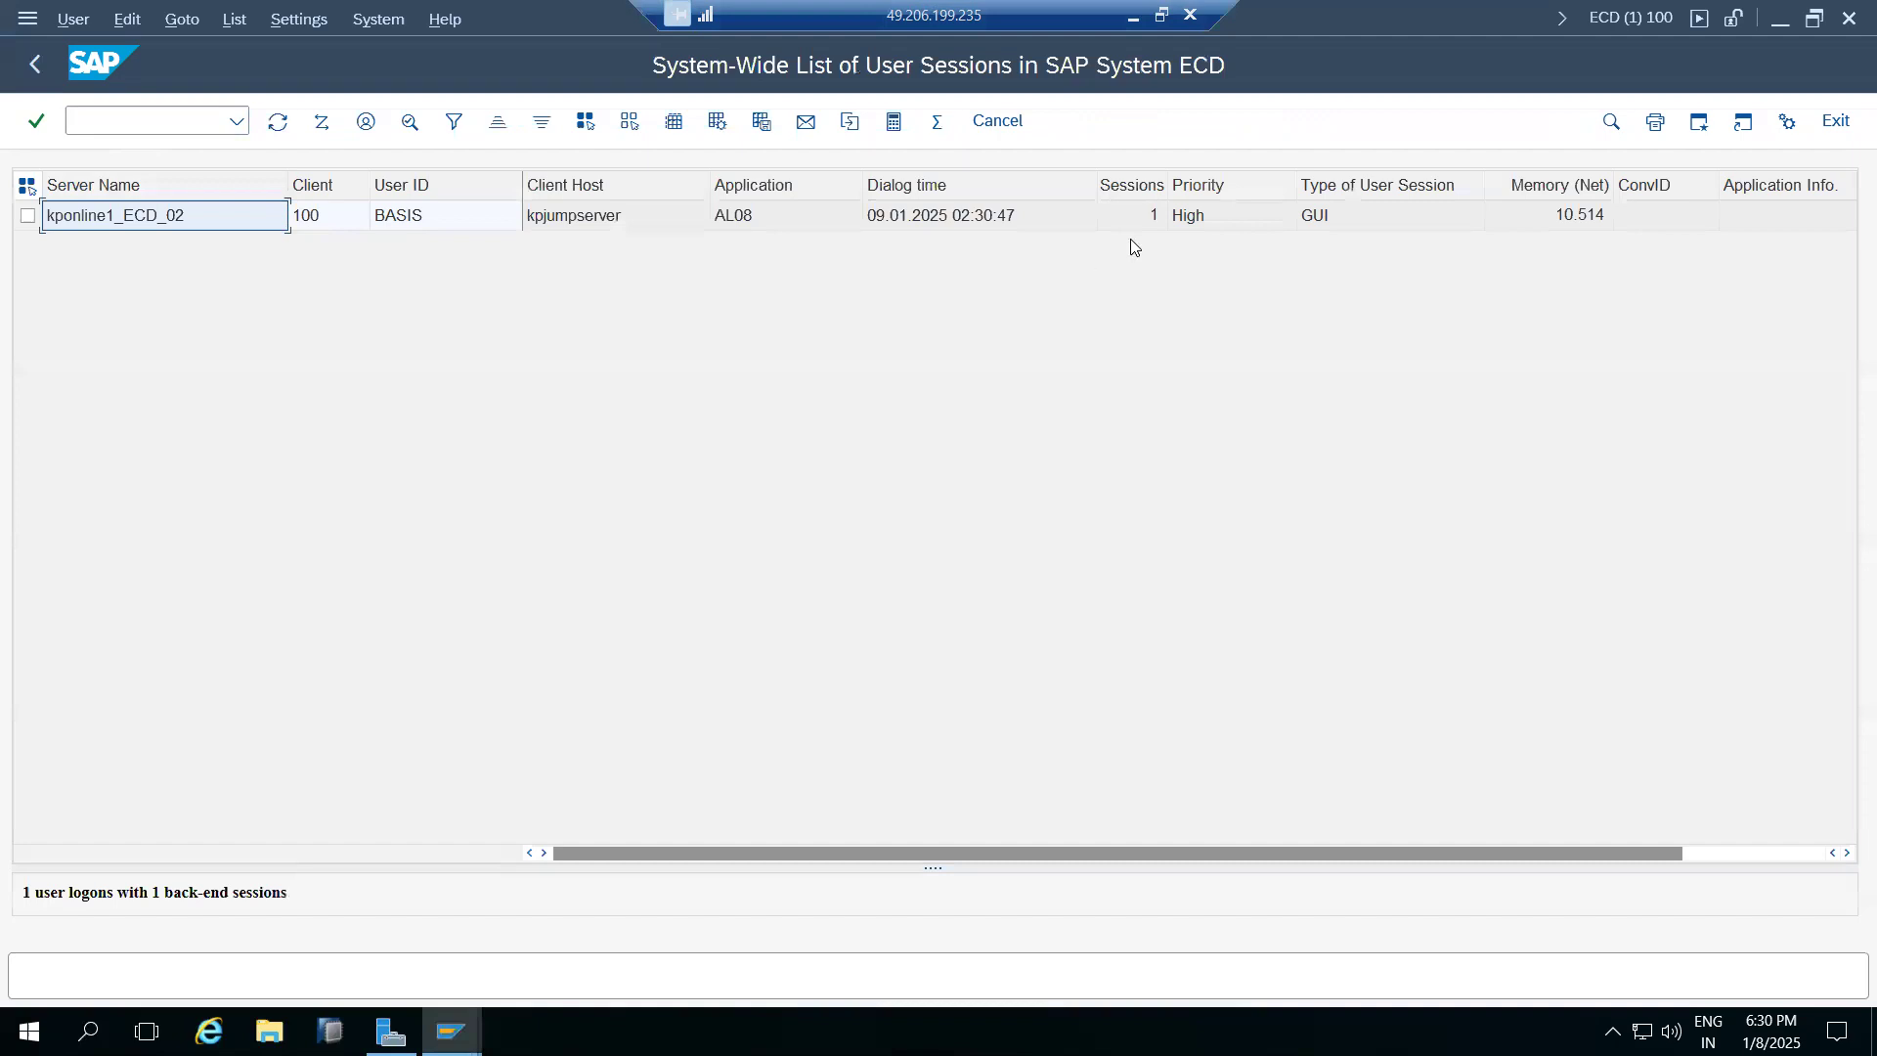
click(34, 63)
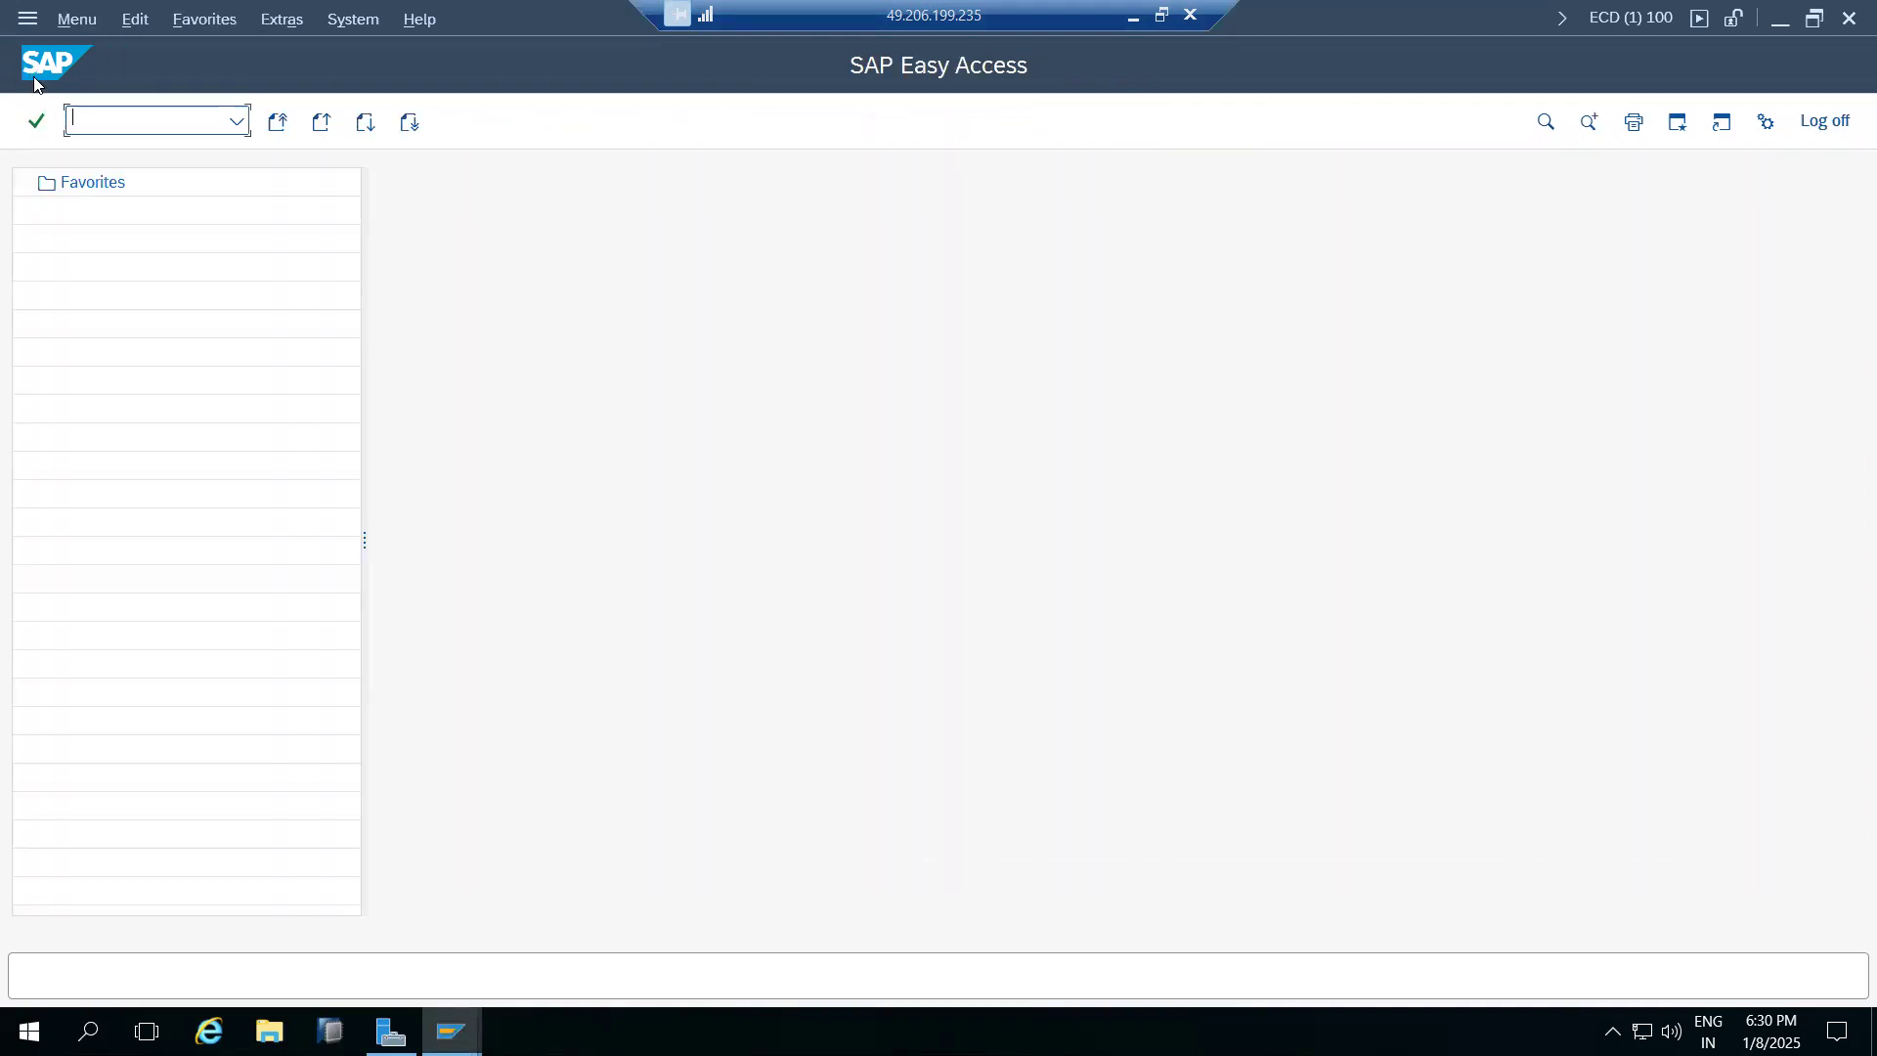
text(sm04)
key(Return)
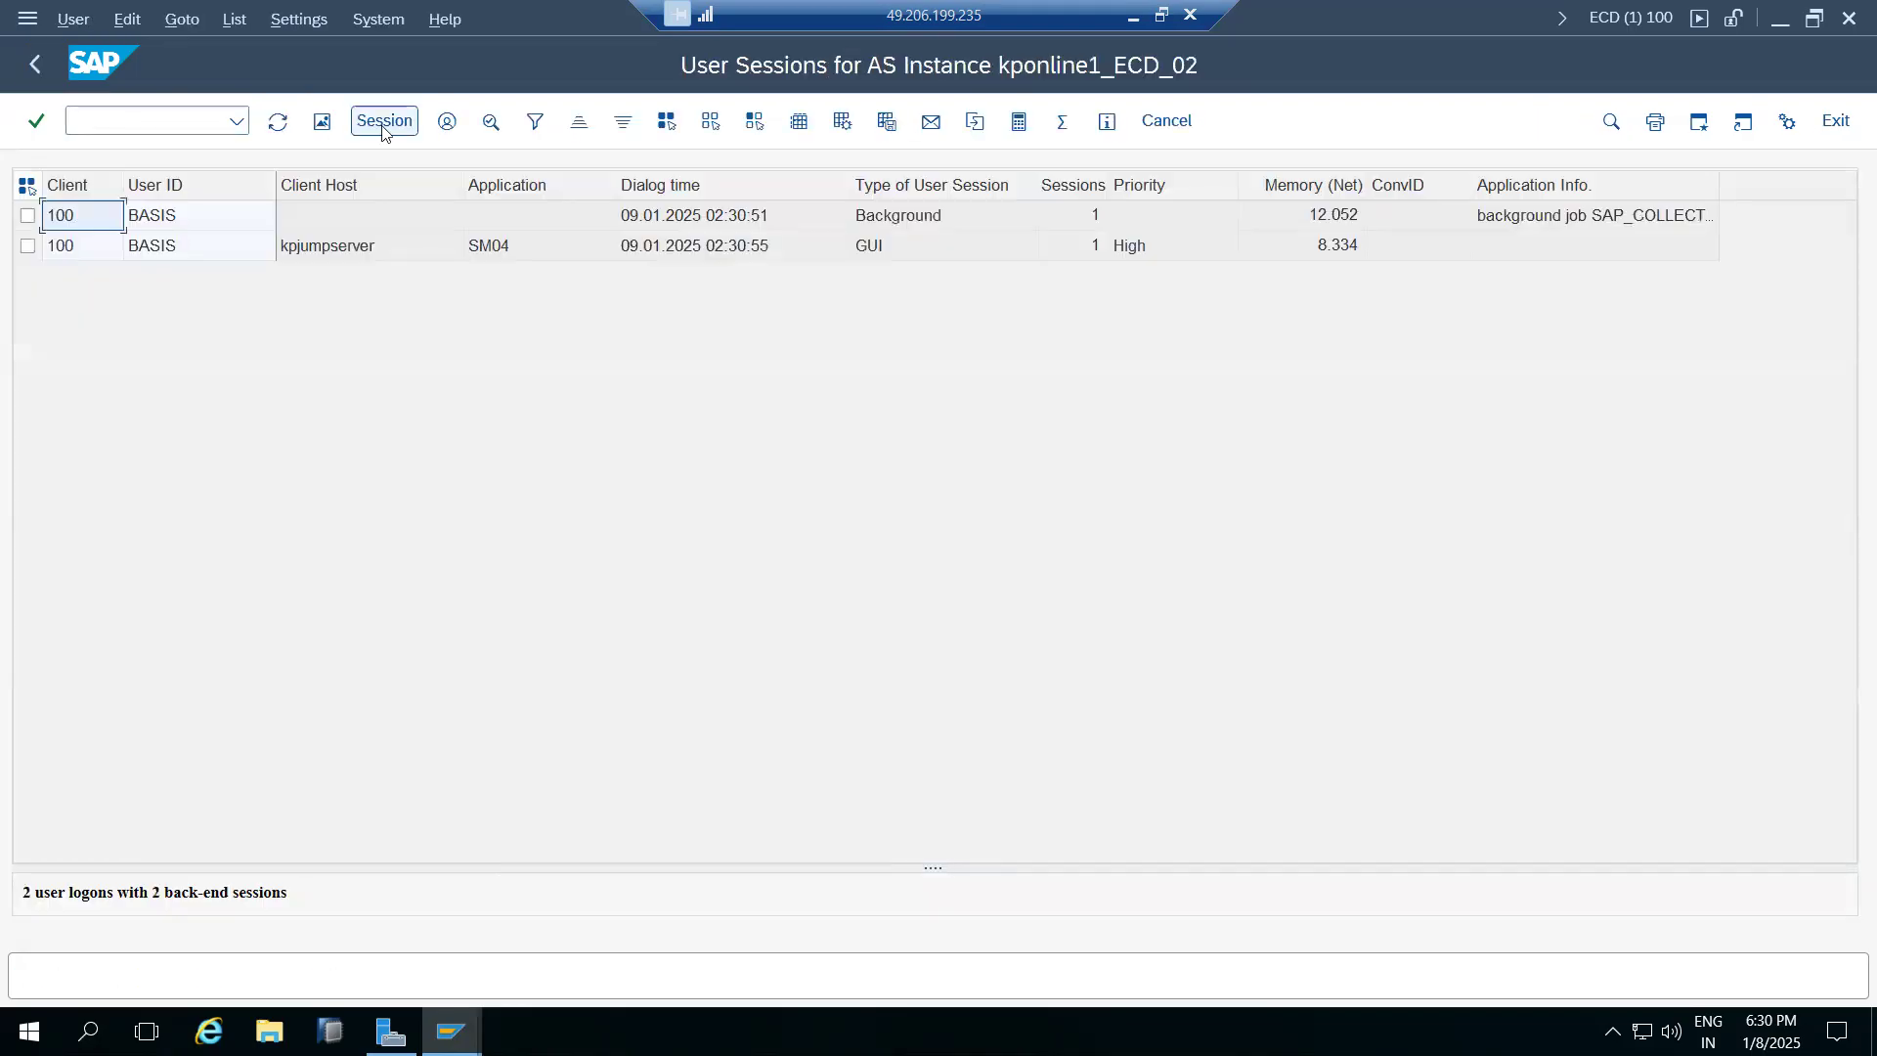
click(509, 245)
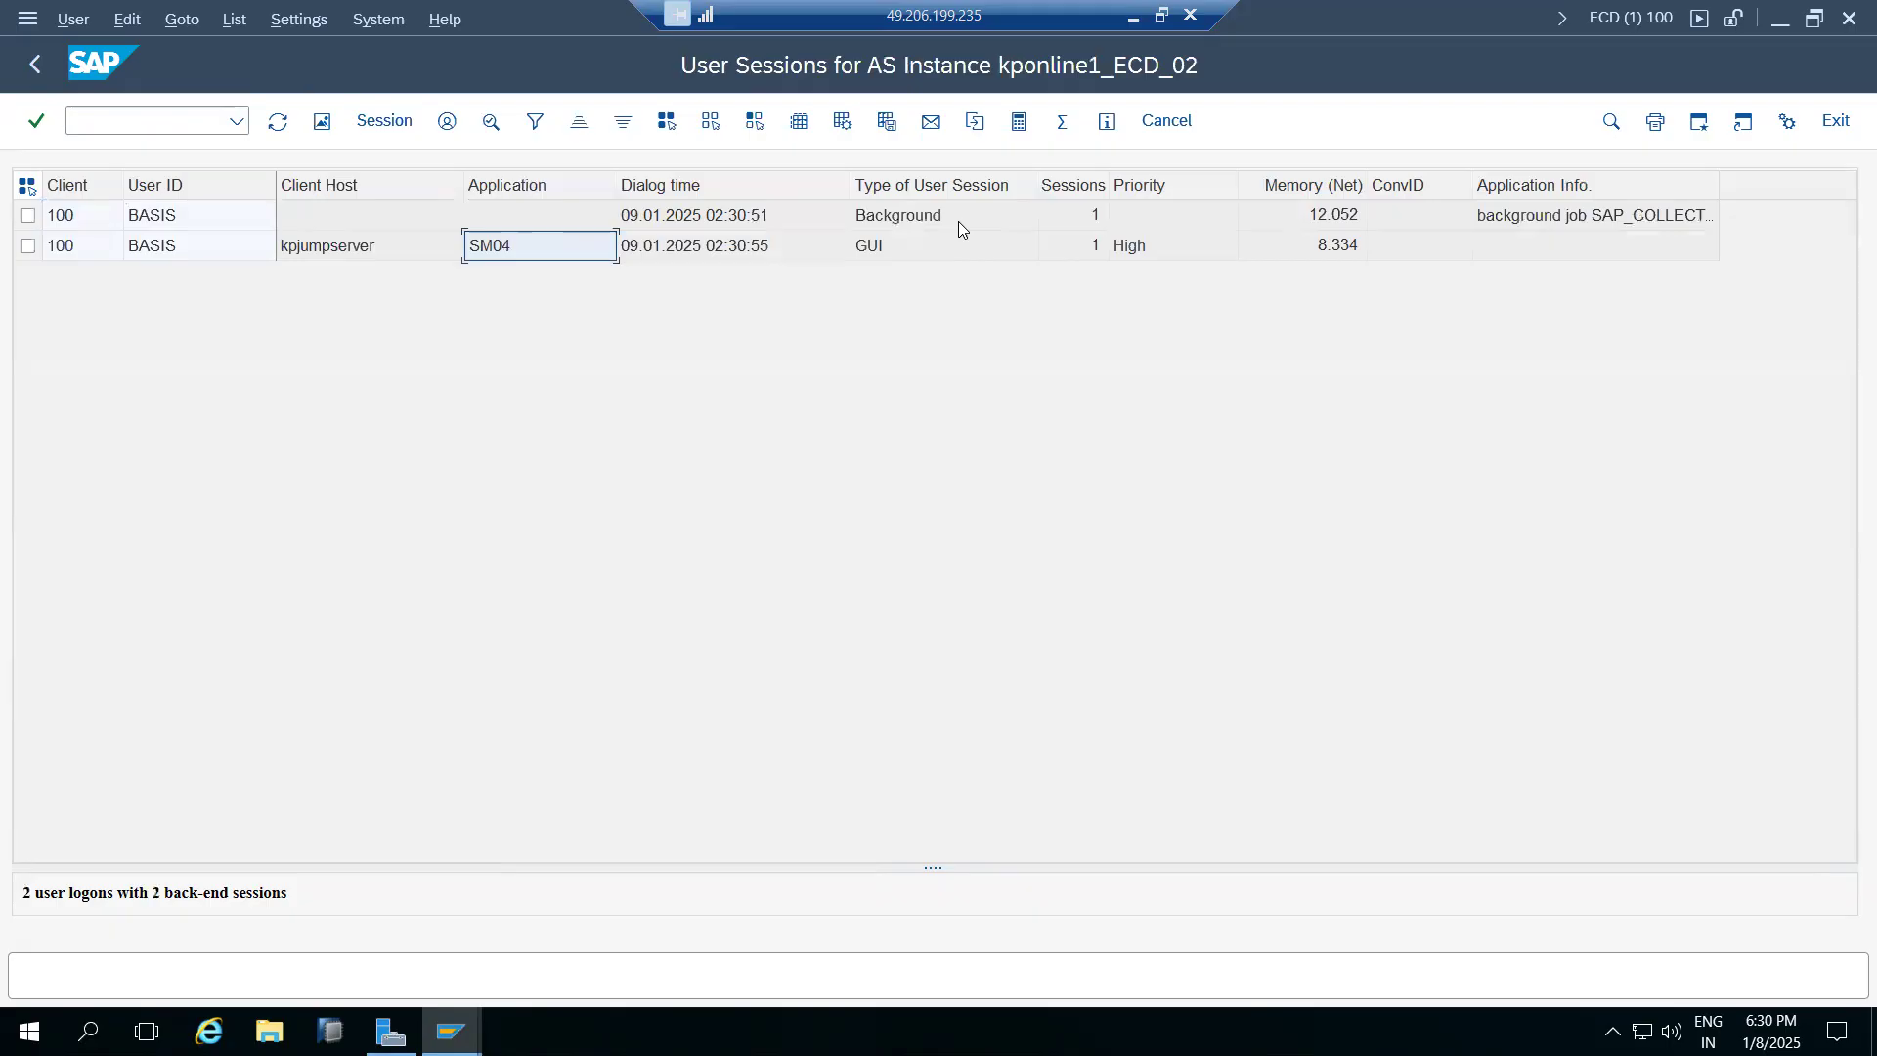
Return to SAP Easy Access and launch ST07
click(34, 64)
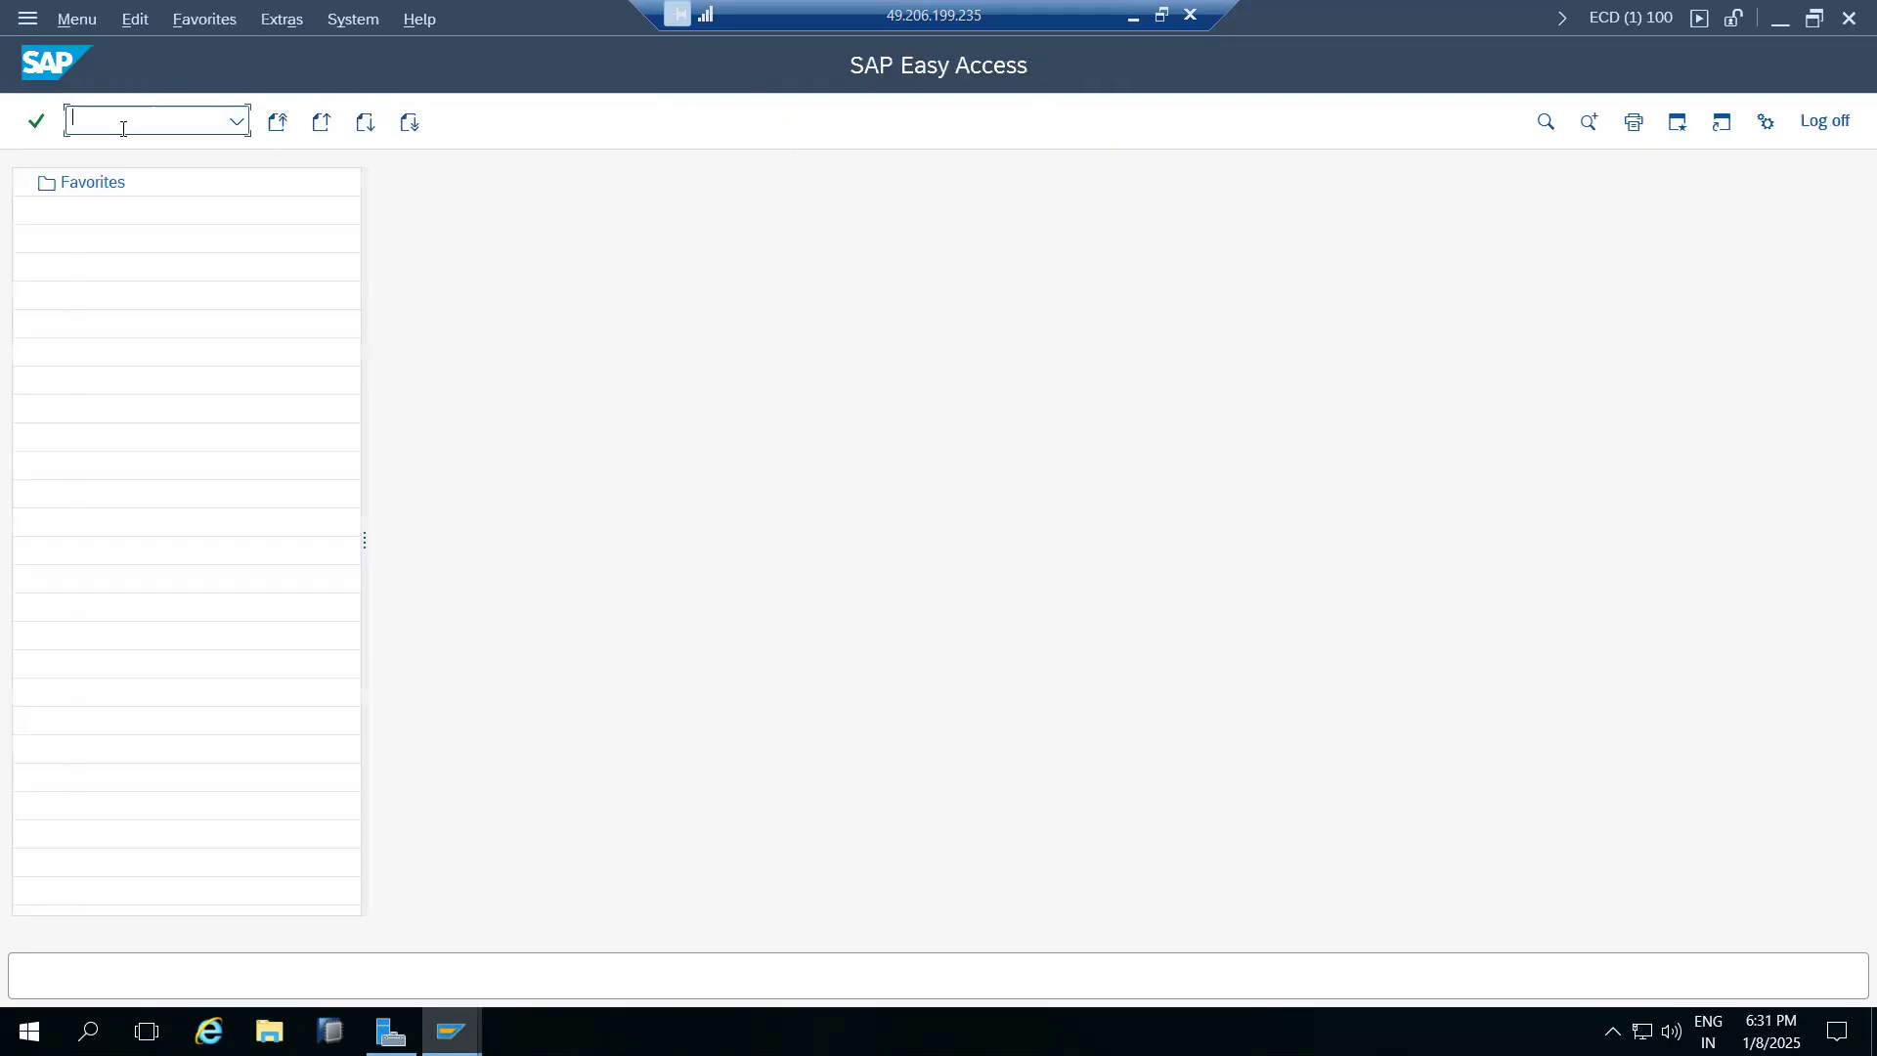
text(st07)
key(Return)
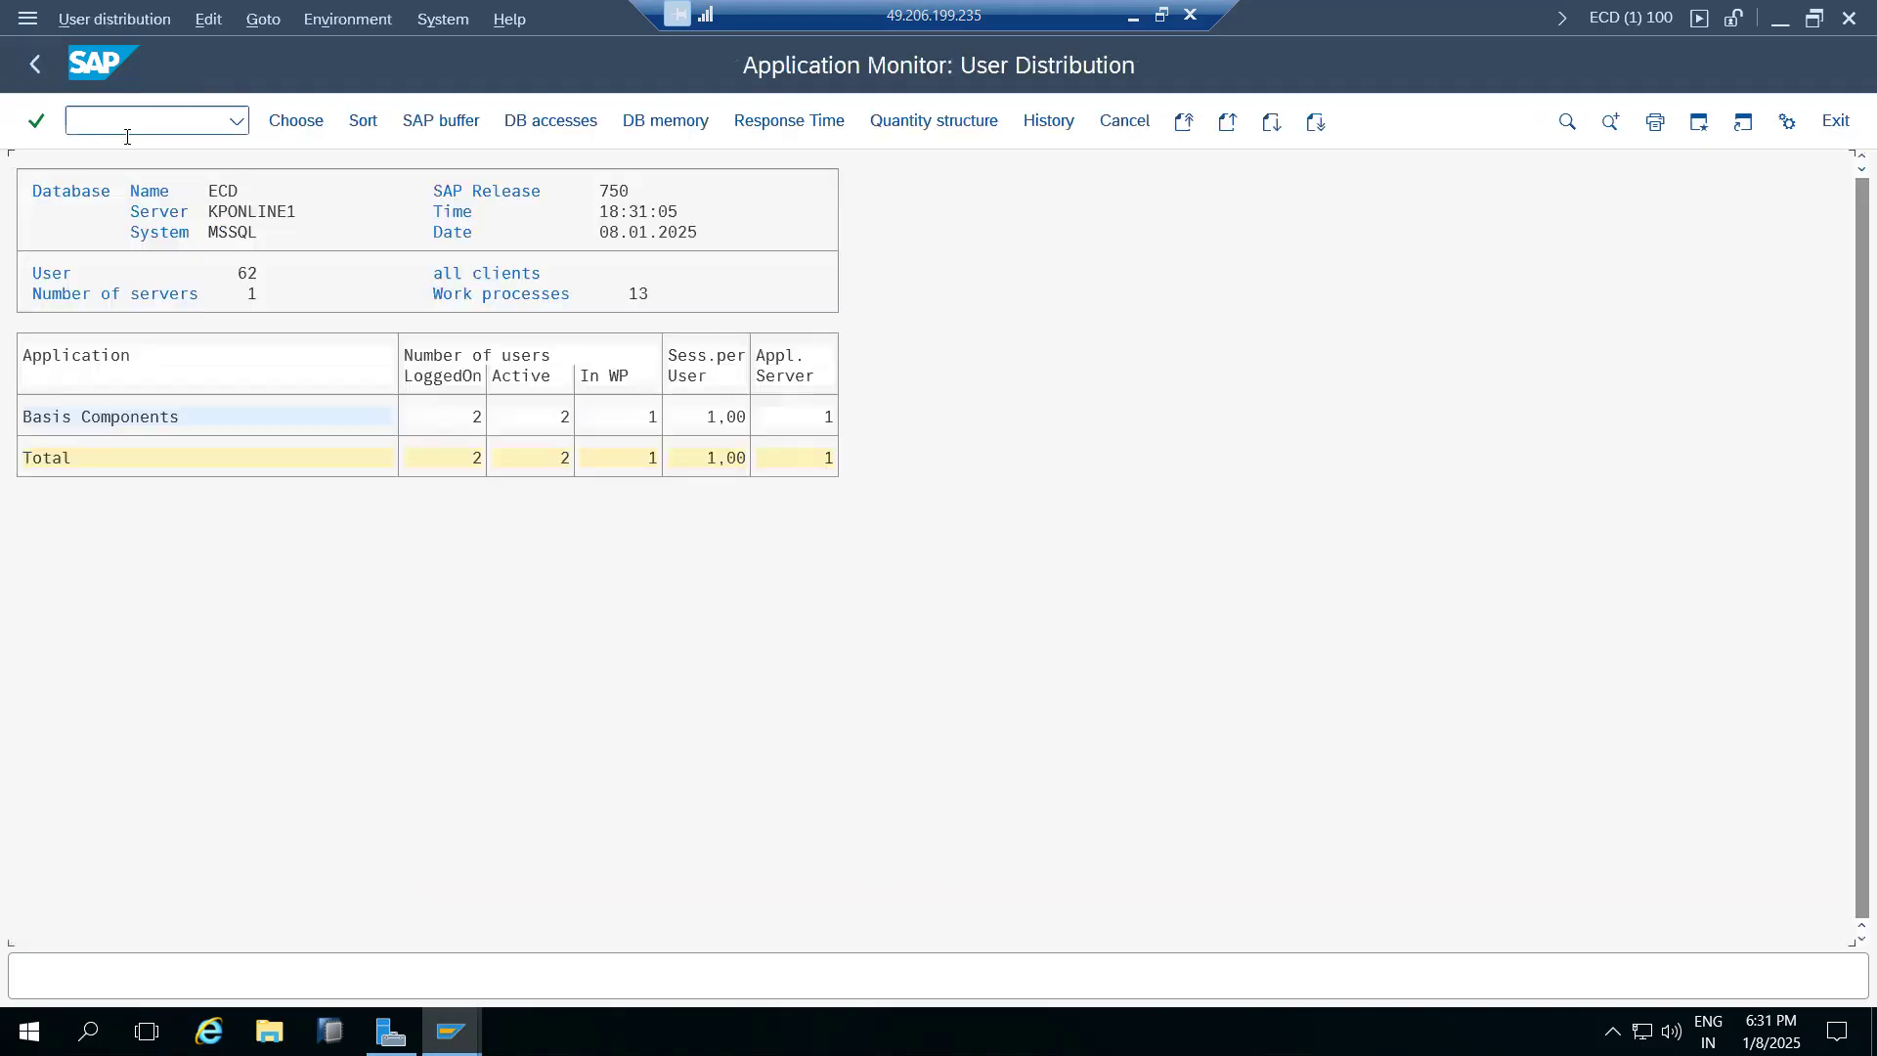
Open a second SAP session window and run MM01, PA01 and VL02N in it
click(113, 420)
click(30, 22)
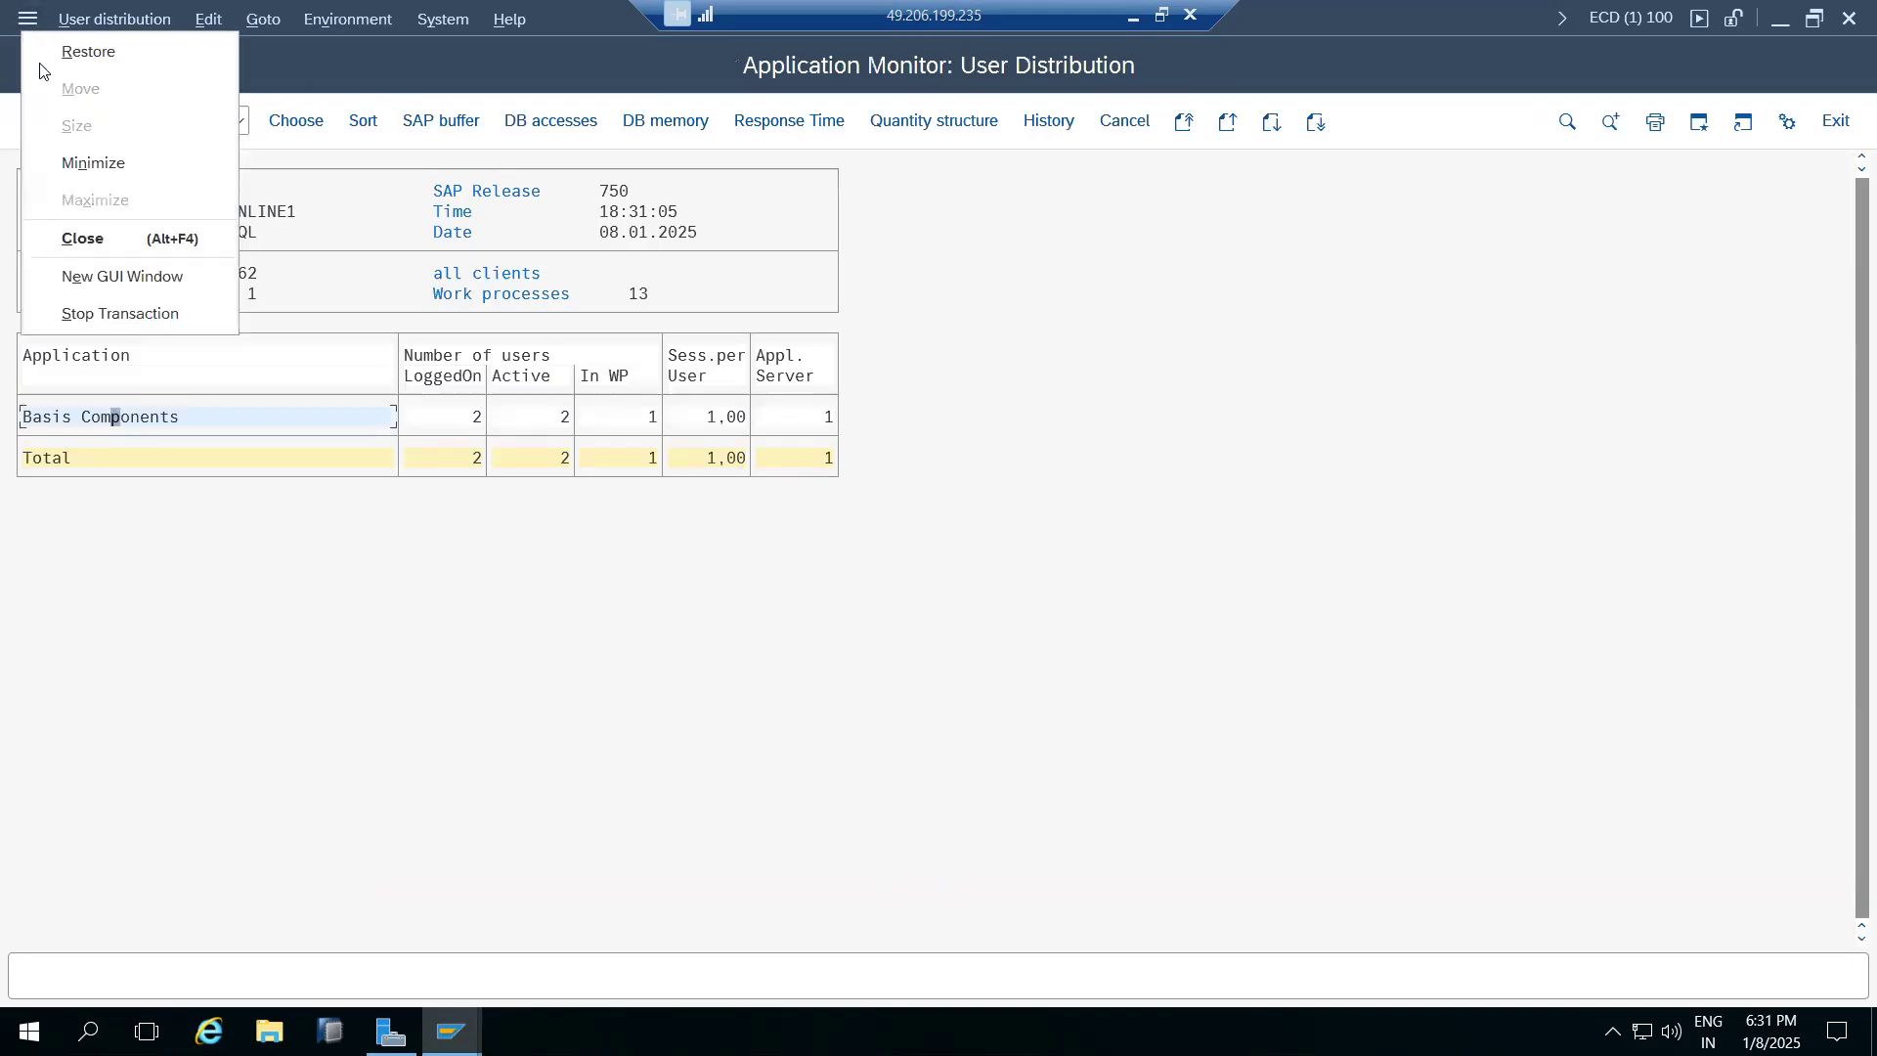
click(94, 284)
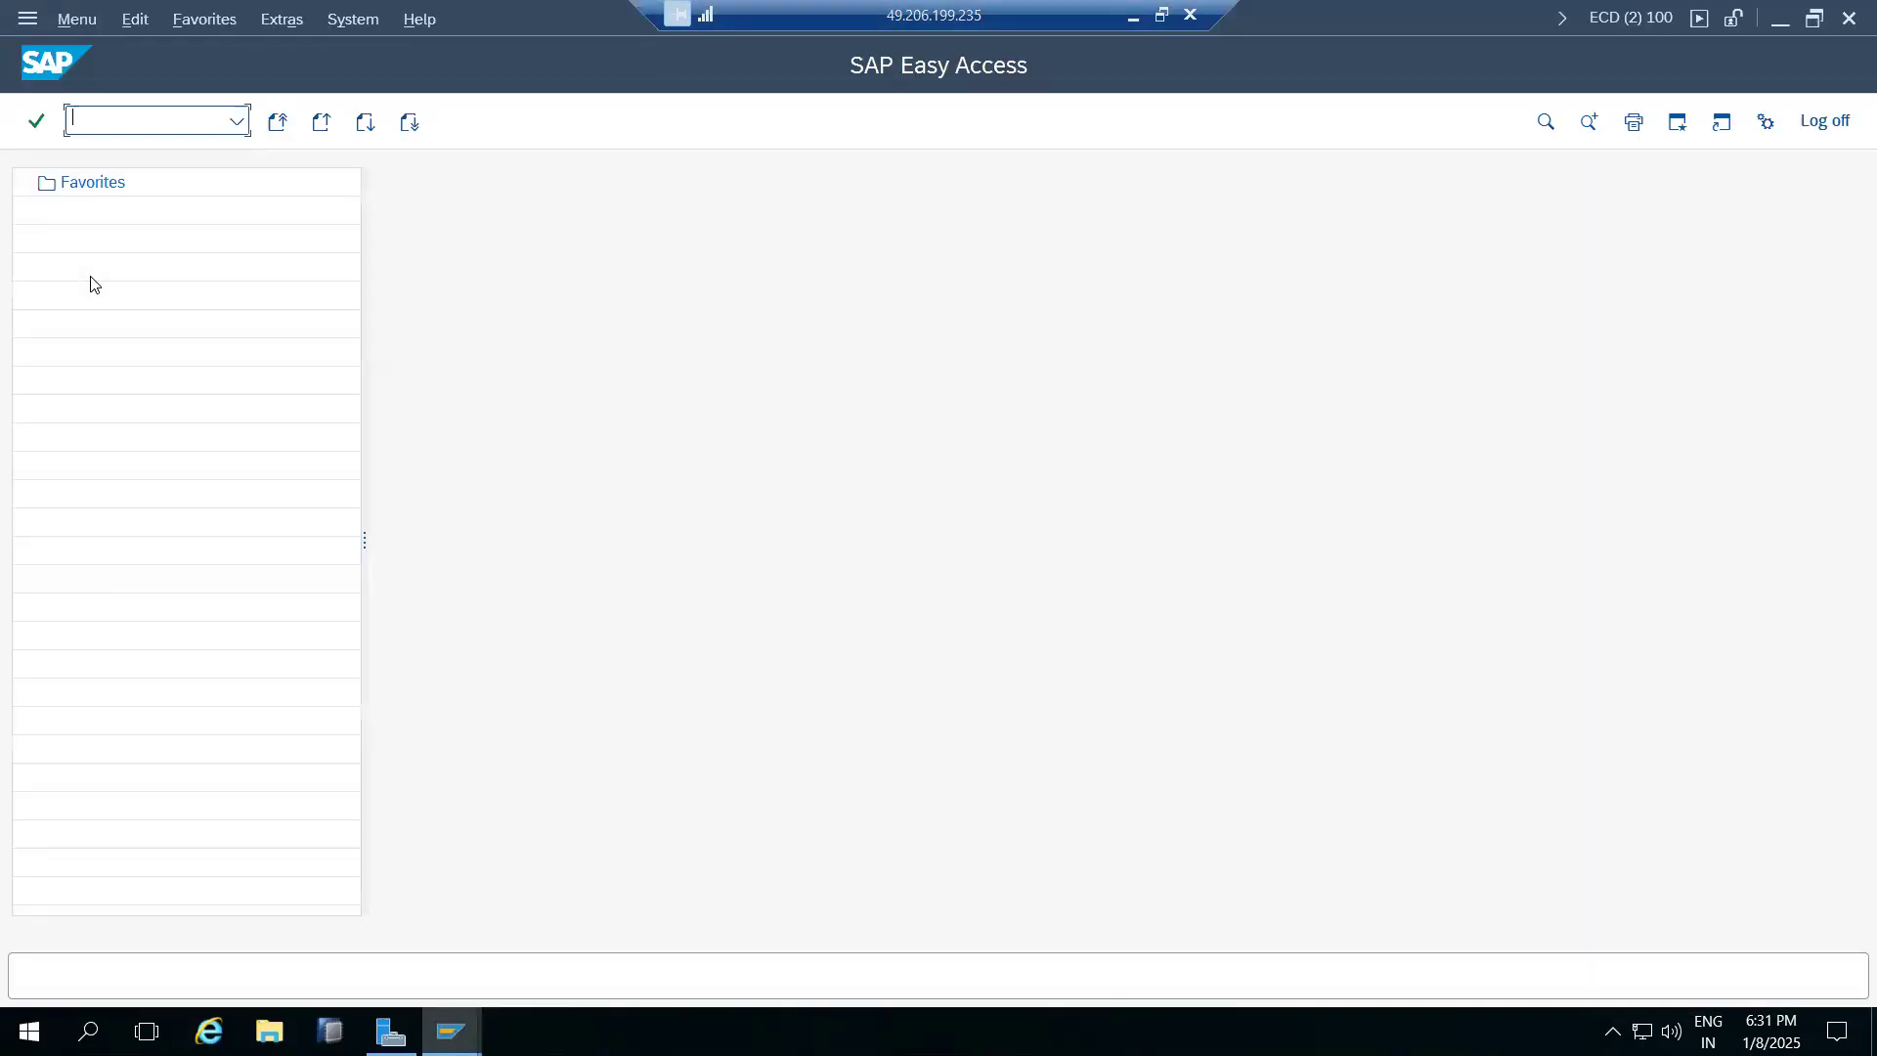
text(mm01)
key(Return)
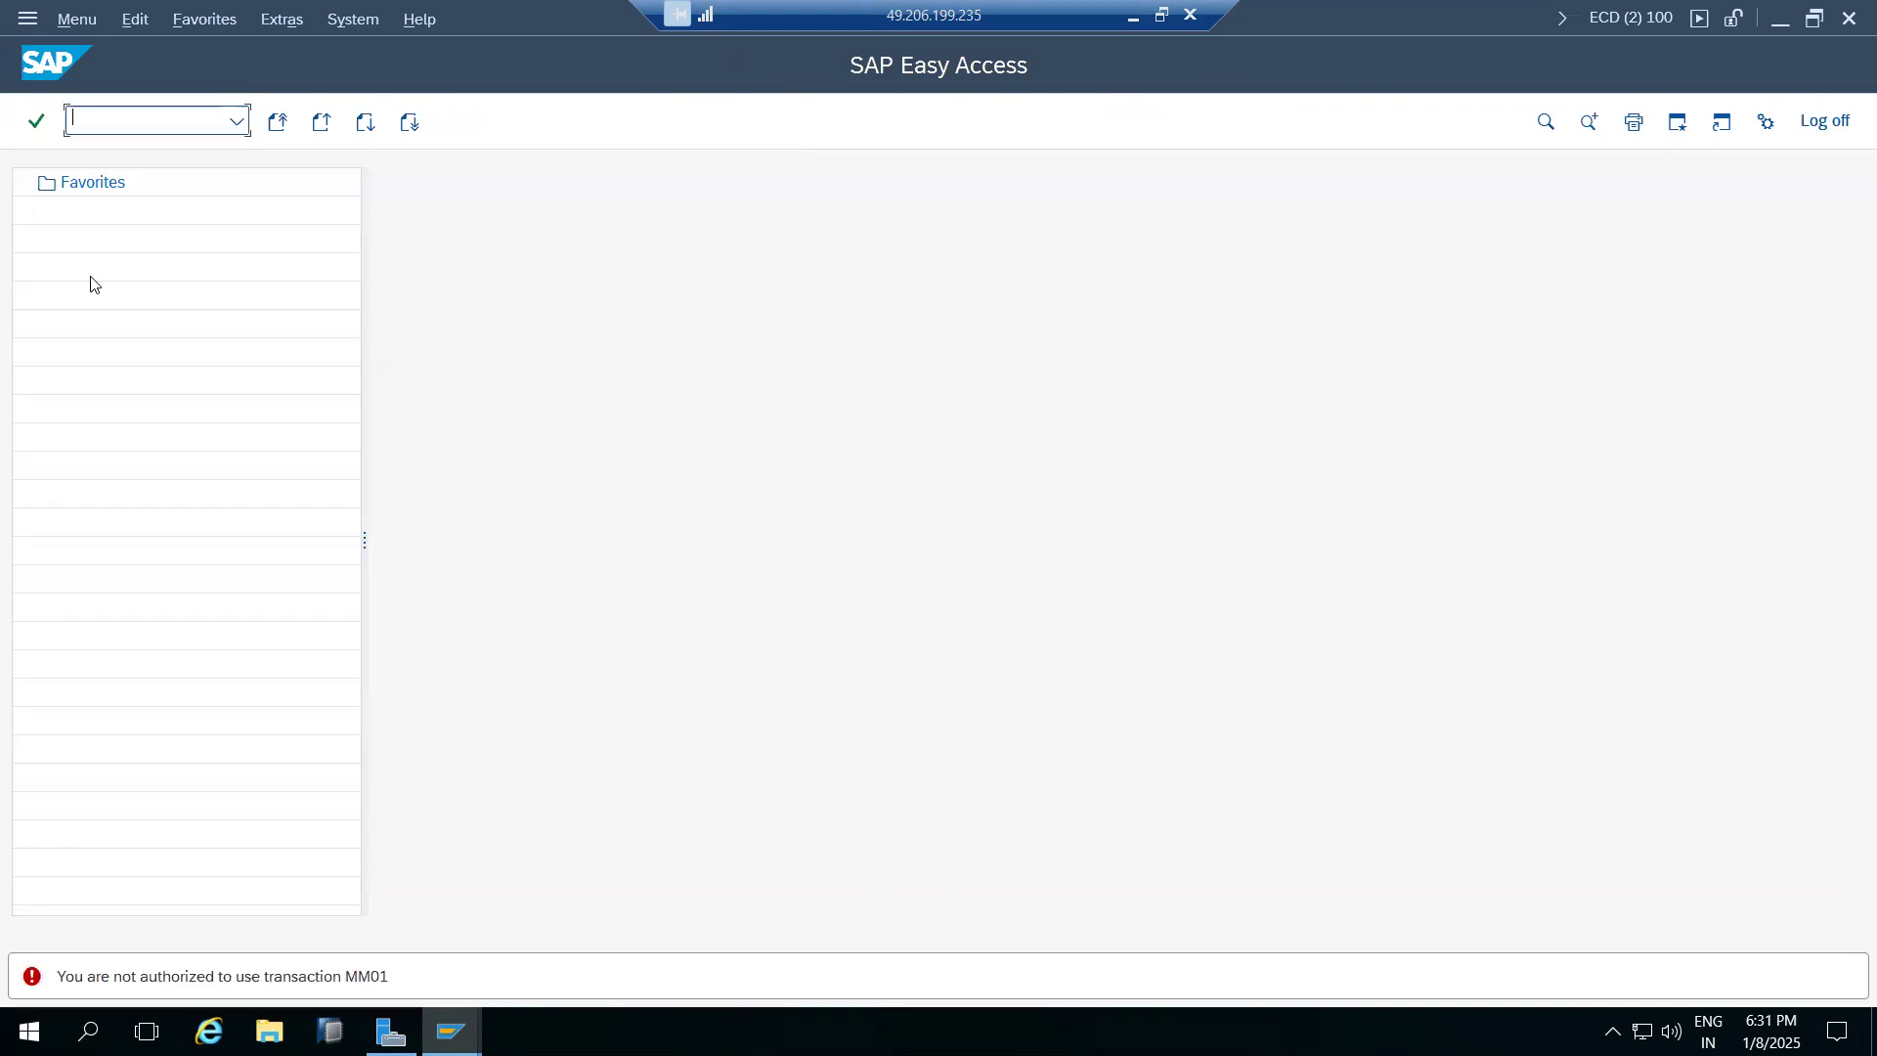
text(pa01)
key(Return)
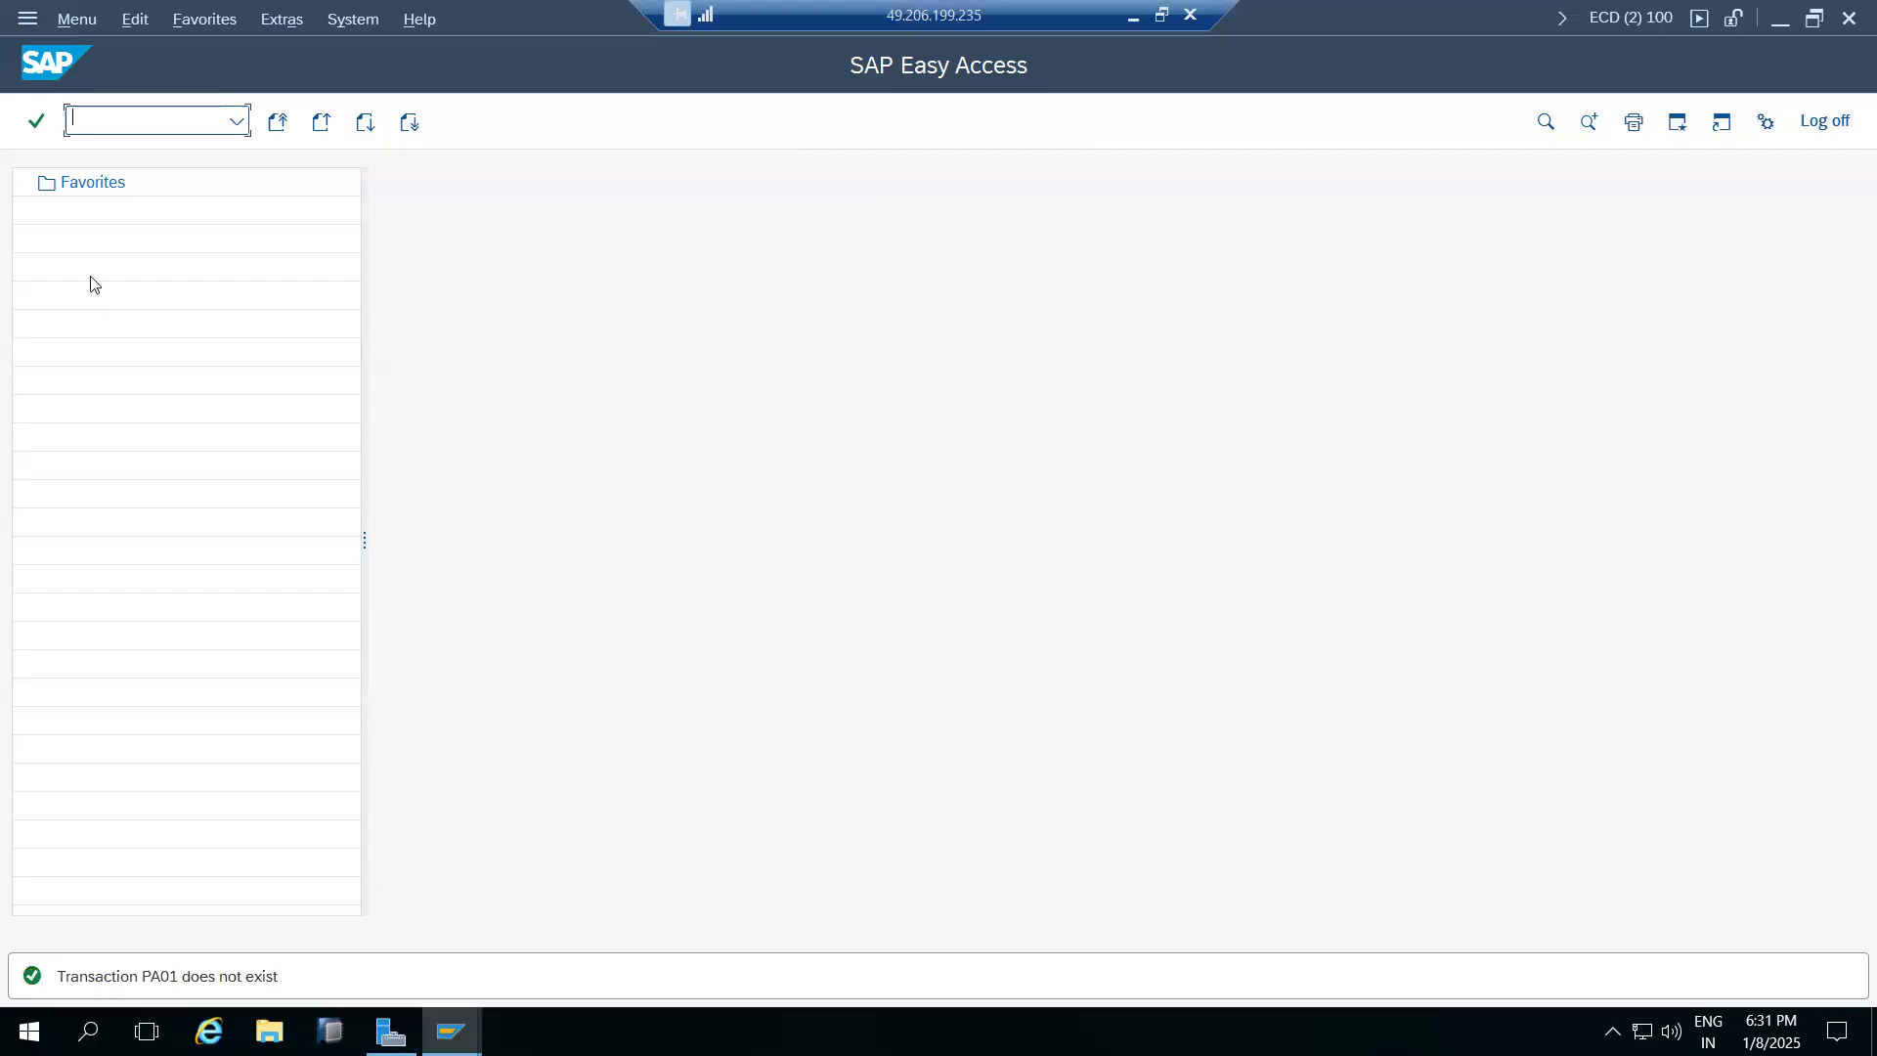
text(vl02n)
key(Return)
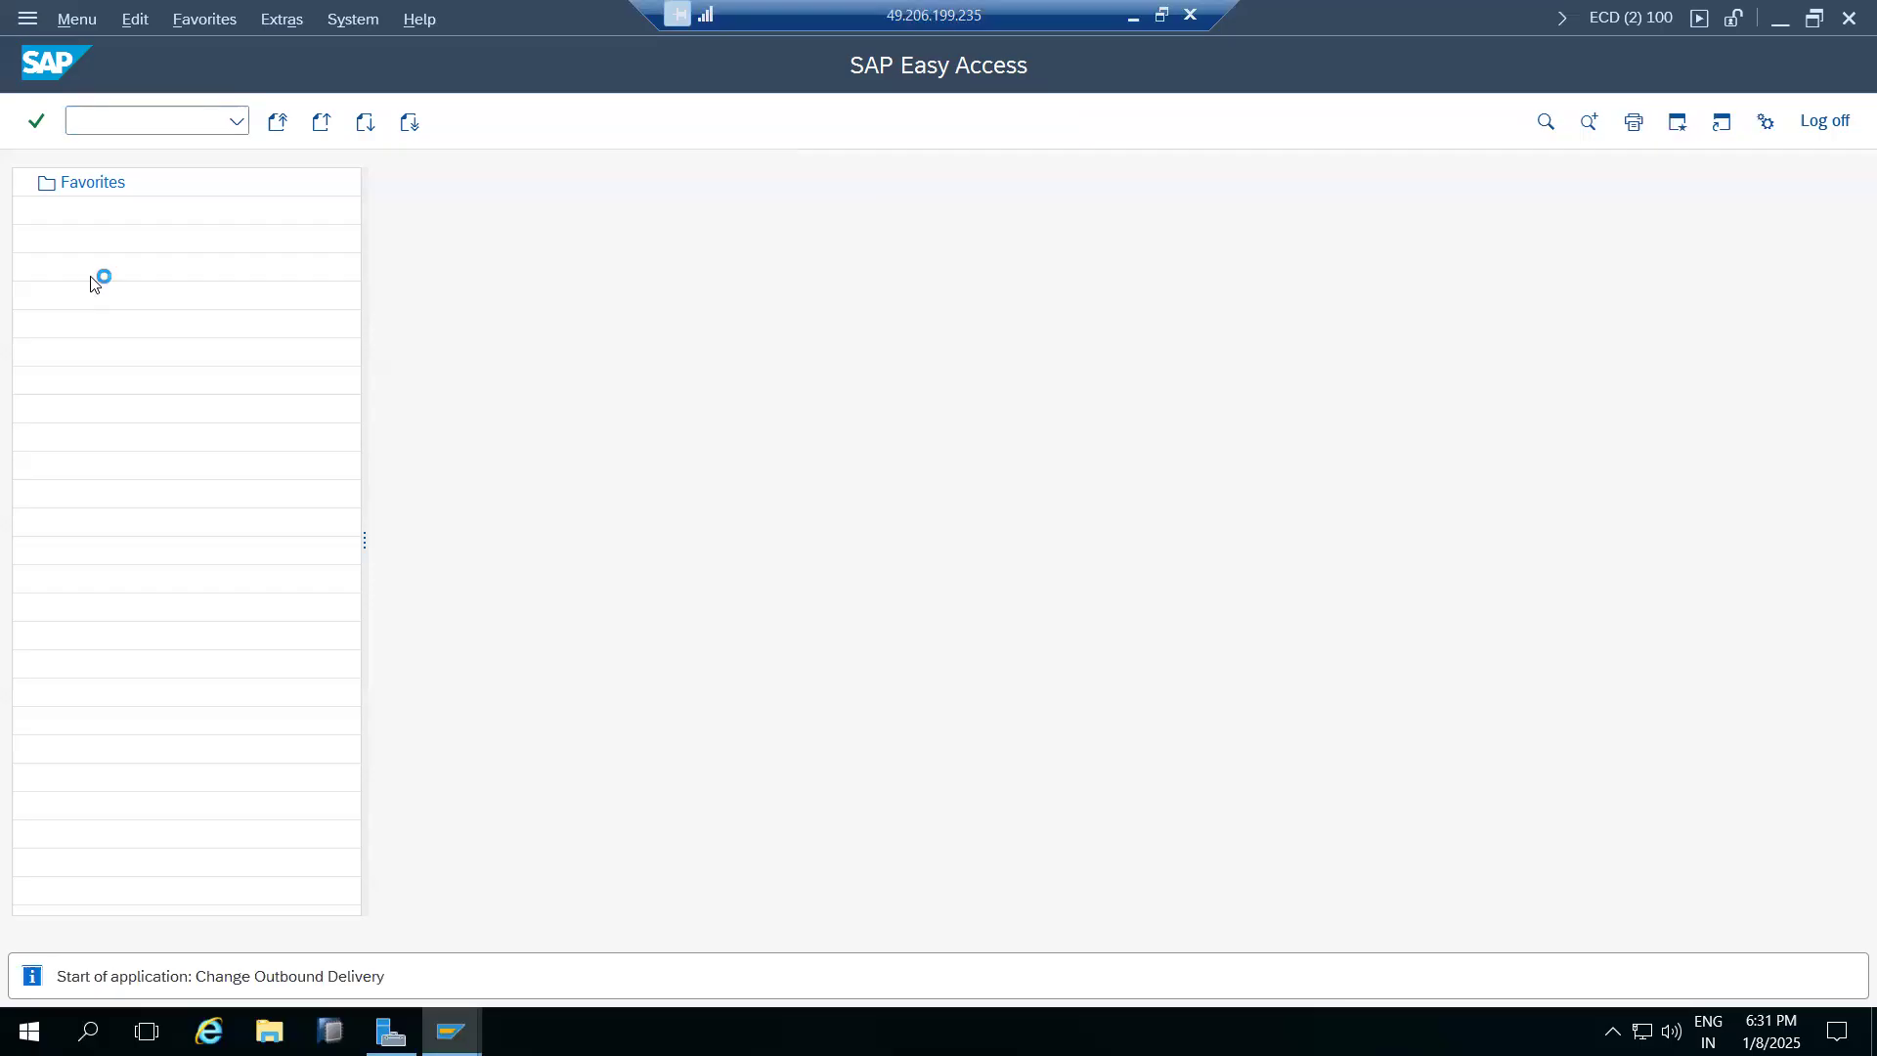
In the Application Monitor window, go back to Easy Access and rerun ST07 to refresh figures
mouse_move(391, 1028)
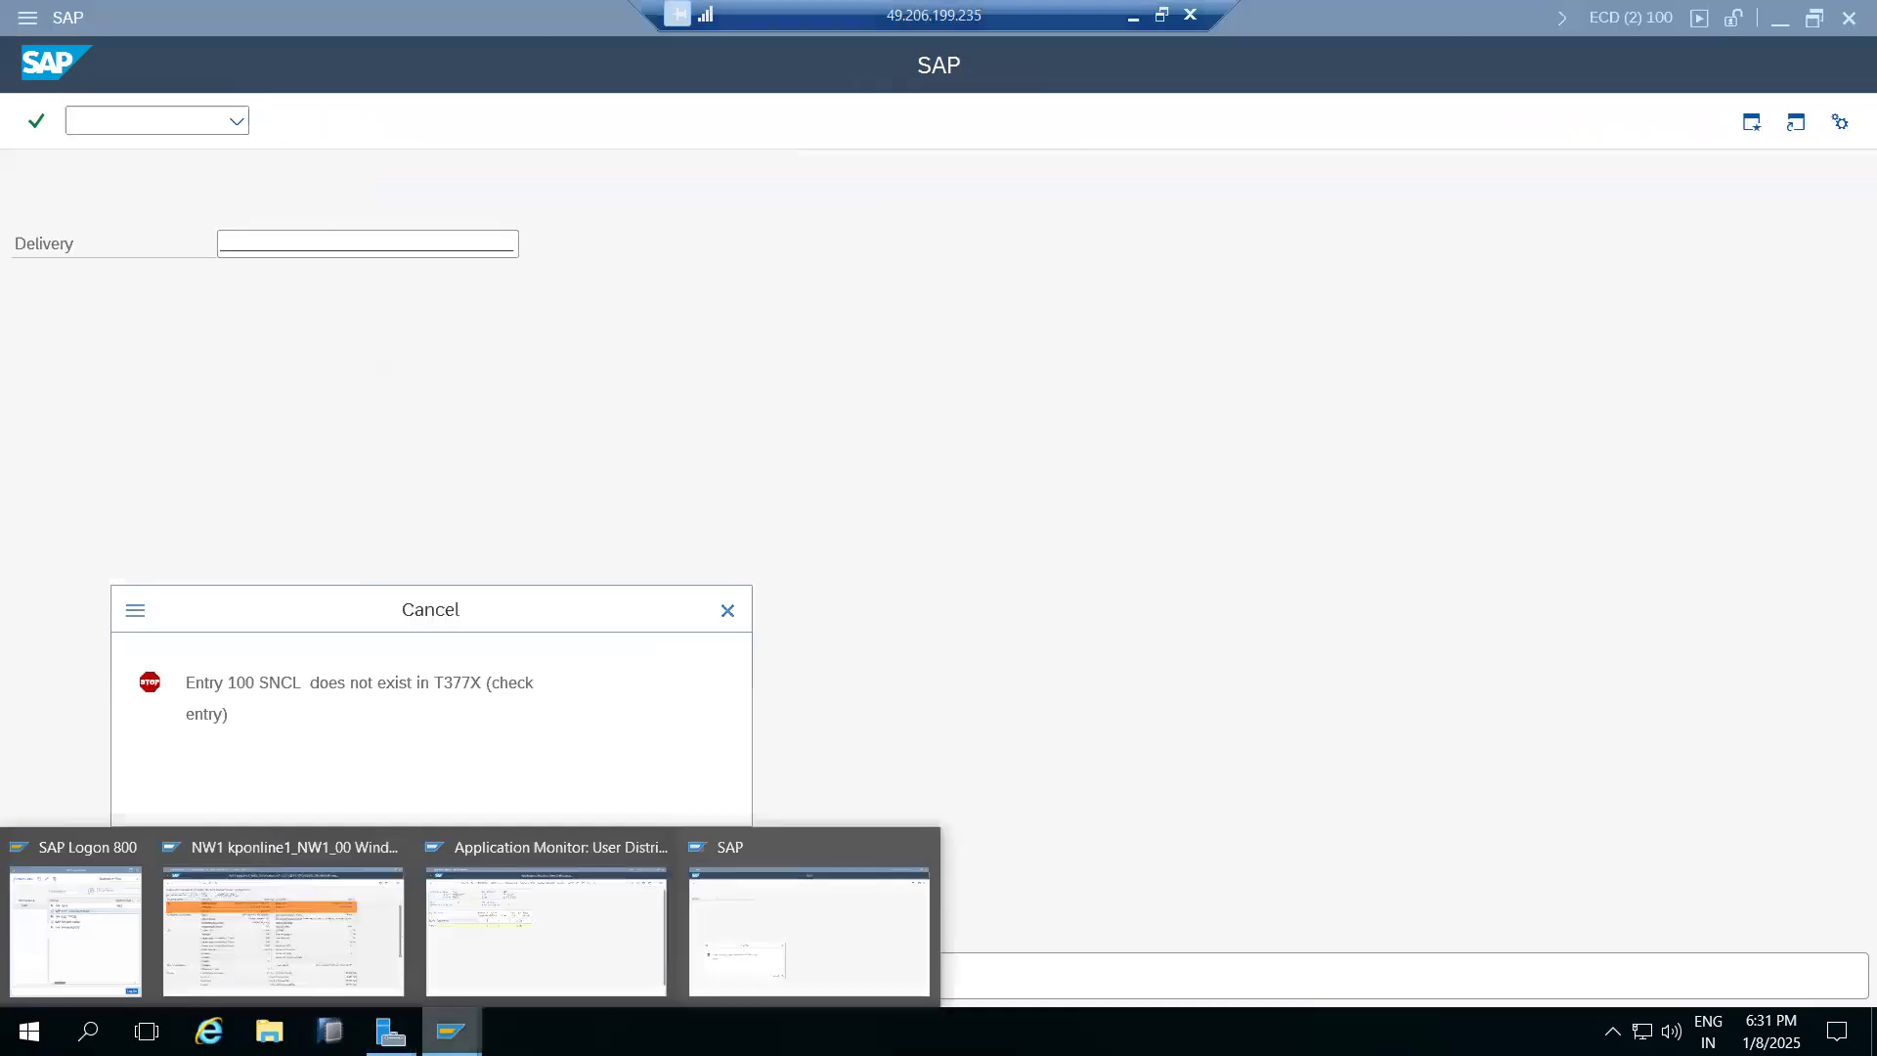
click(514, 972)
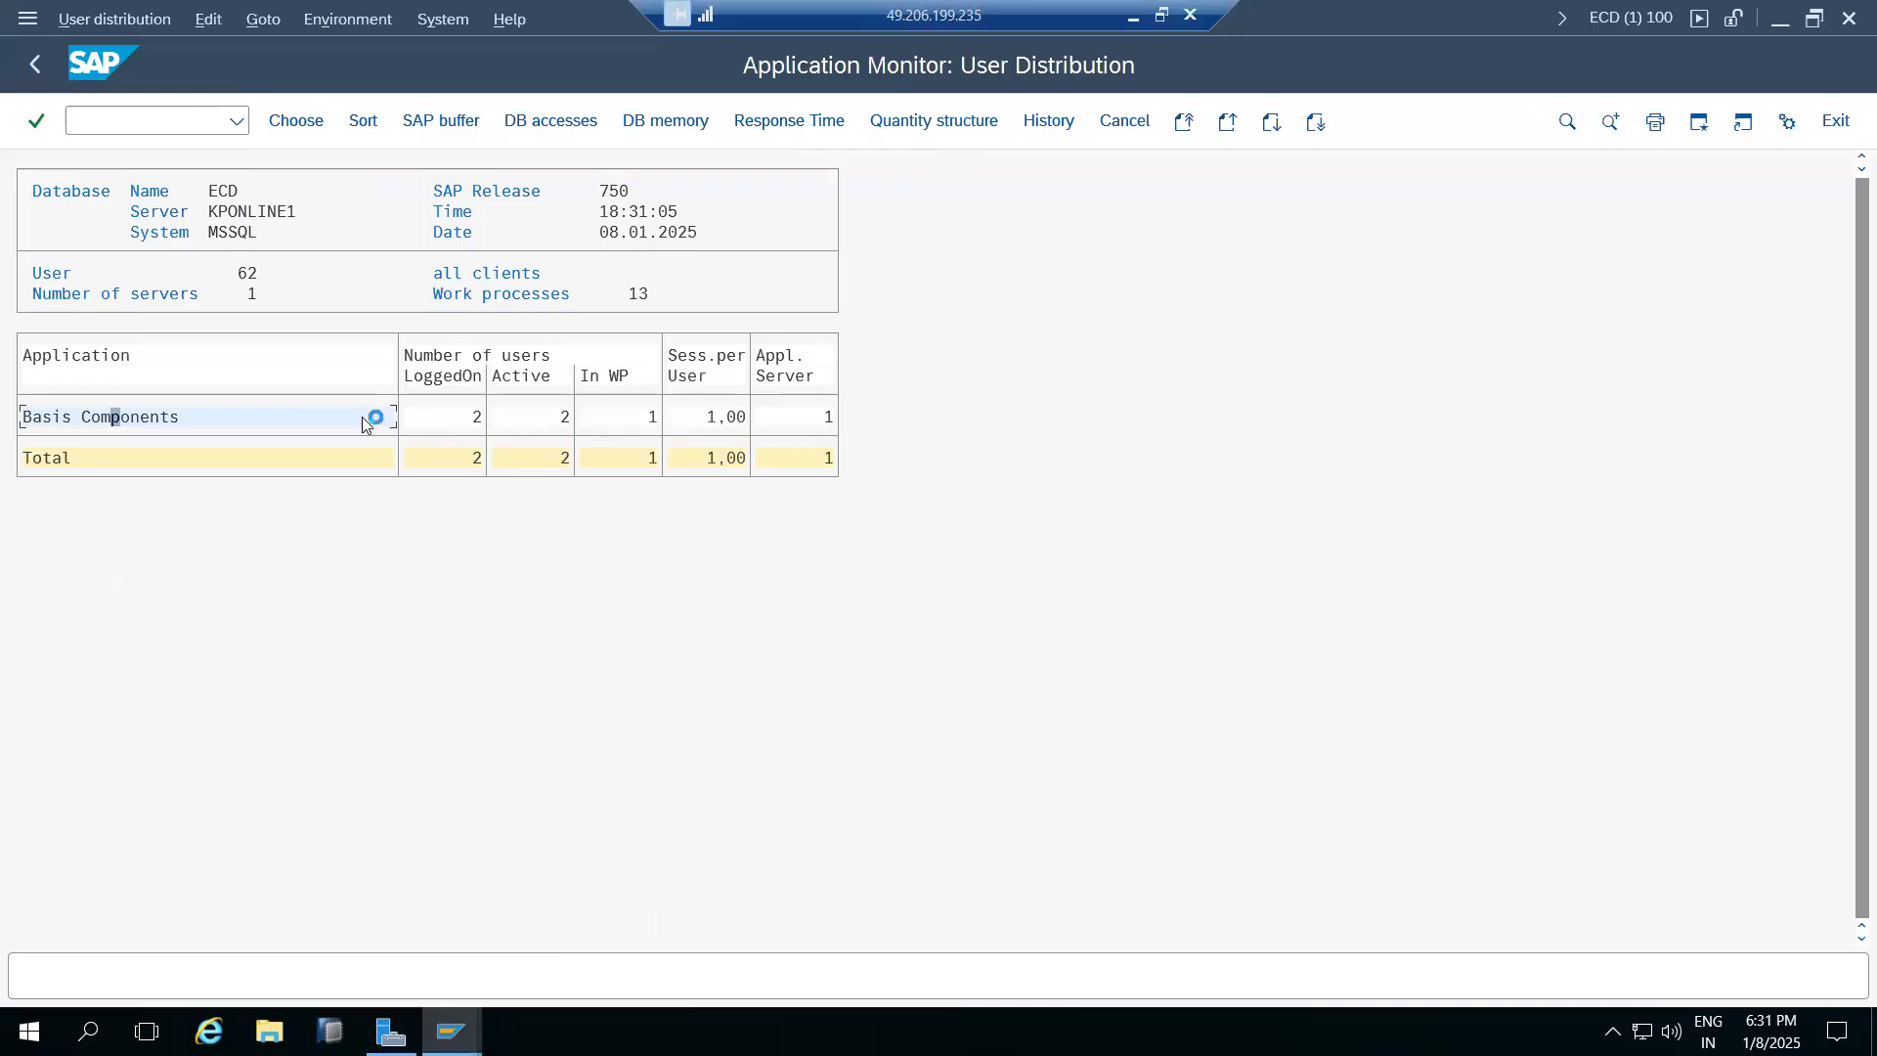
click(35, 64)
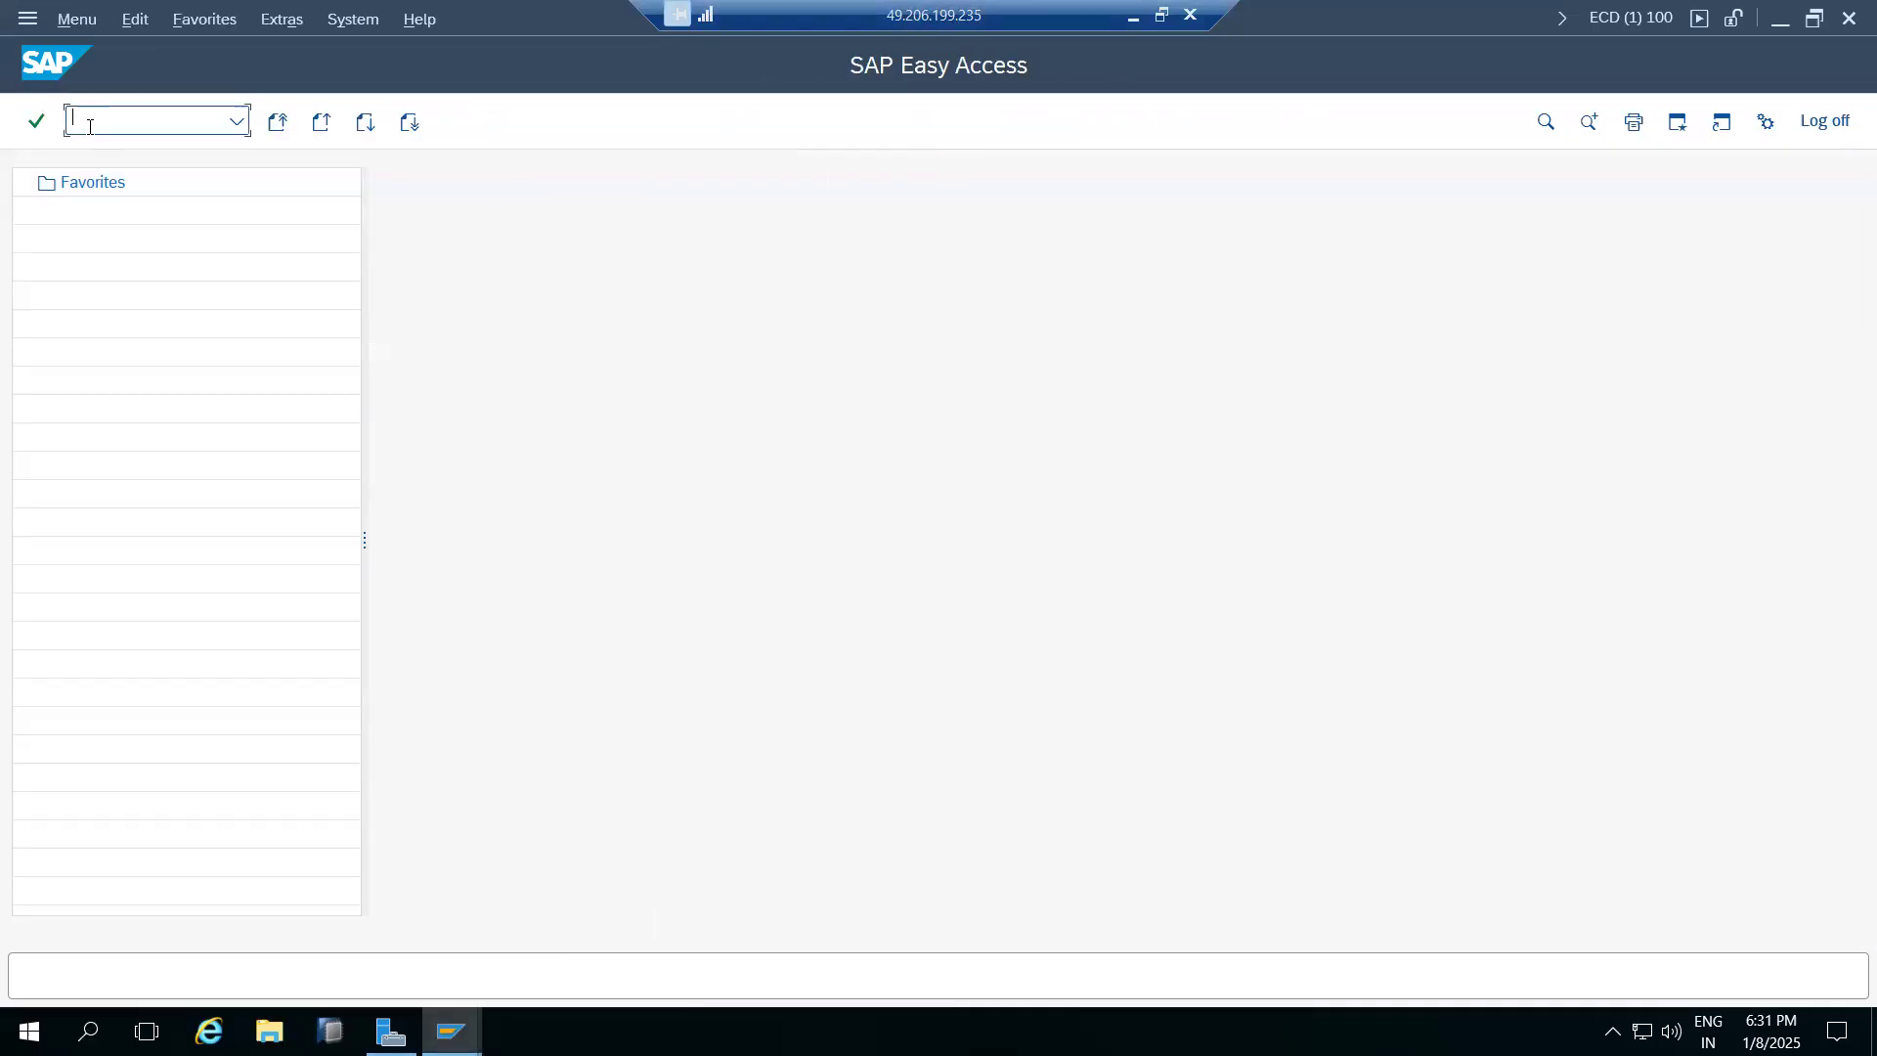
text(st07)
key(Return)
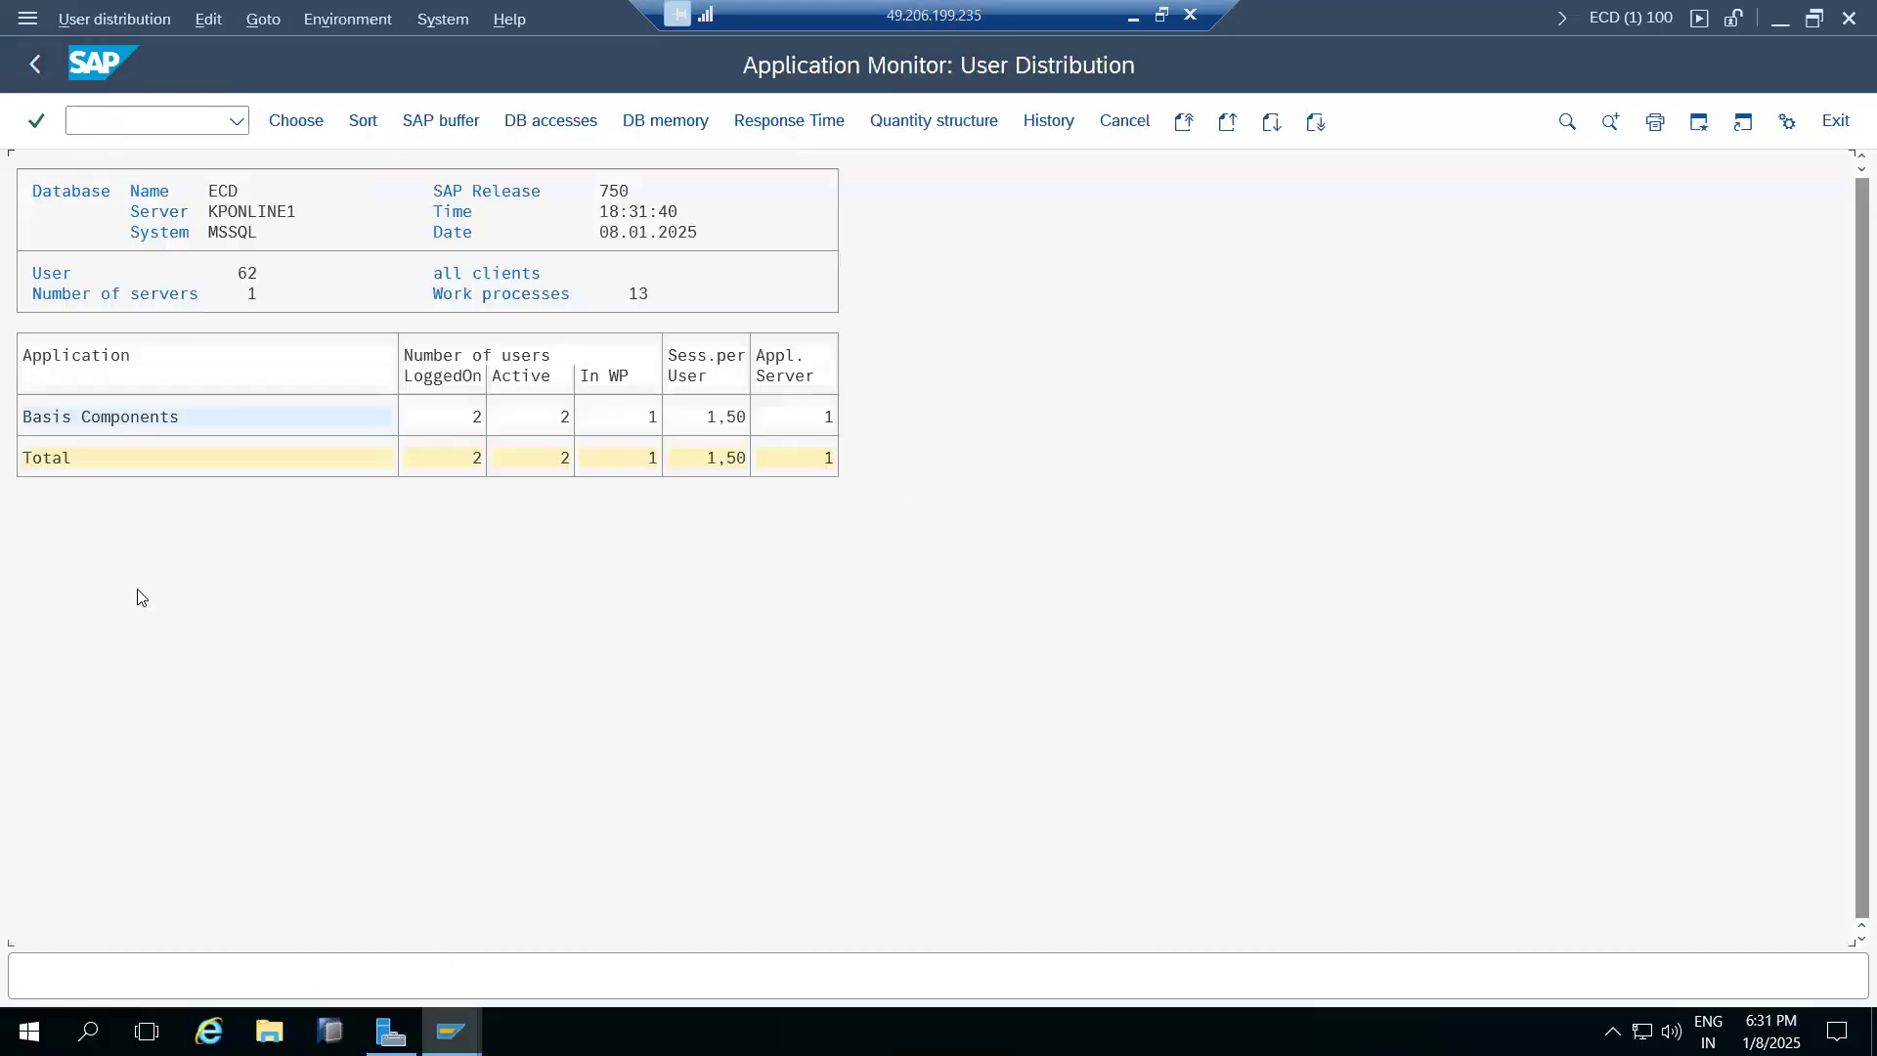
Drill Basis Components through Use Subcomponents and Monitoring to ST07, then into ABAP Runtime Environment
double_click(114, 418)
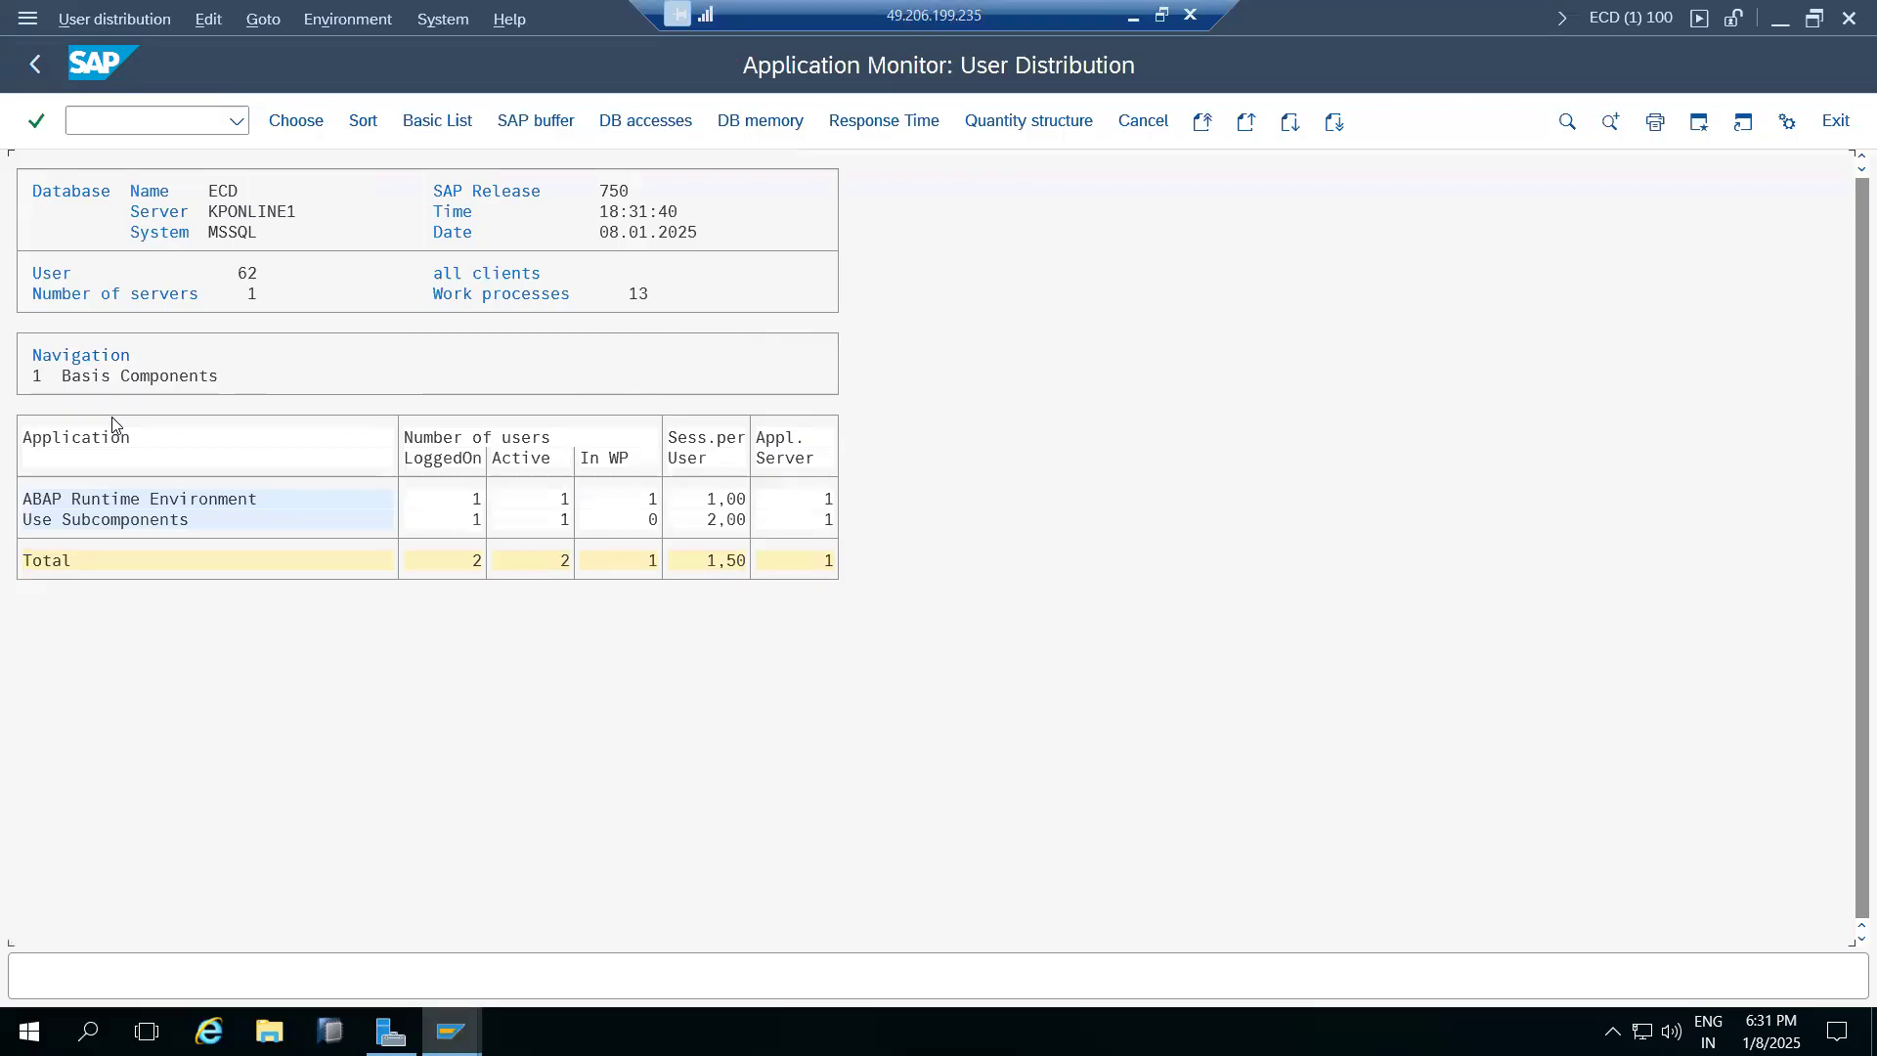
double_click(146, 519)
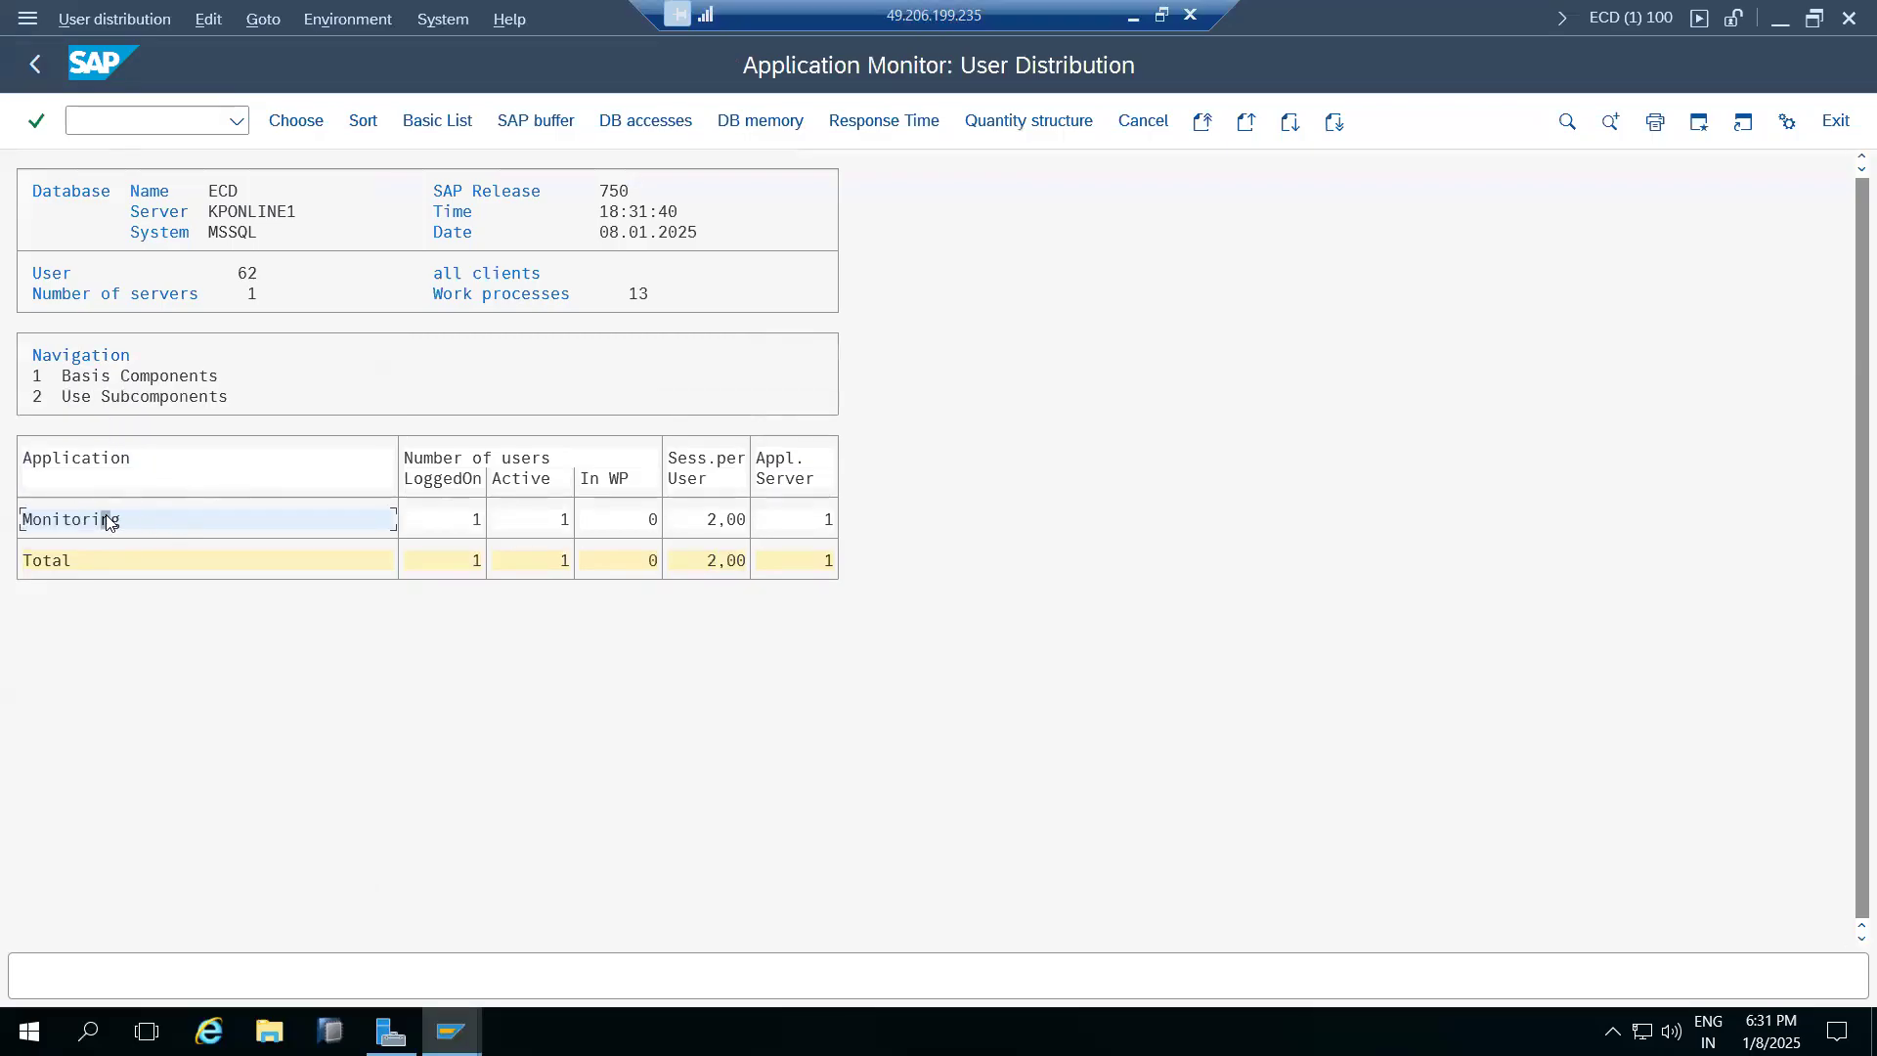
double_click(109, 519)
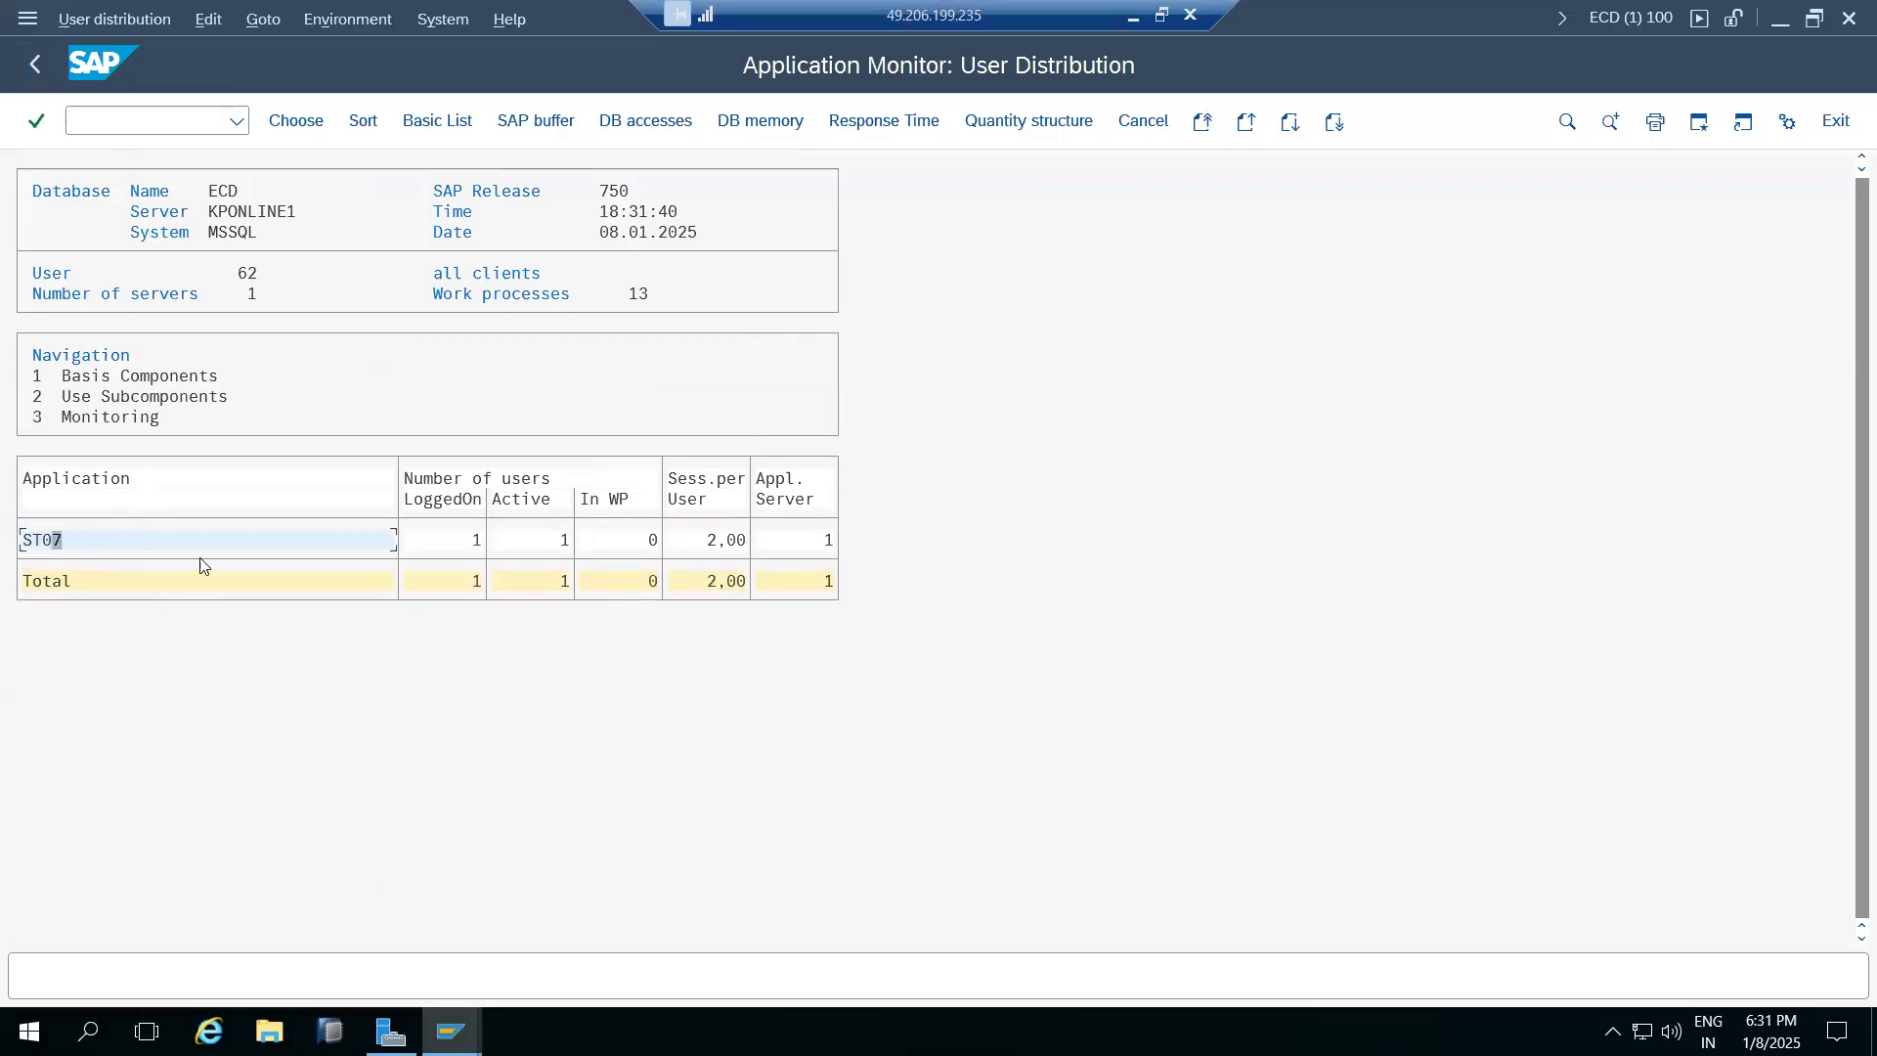
click(39, 64)
click(39, 64)
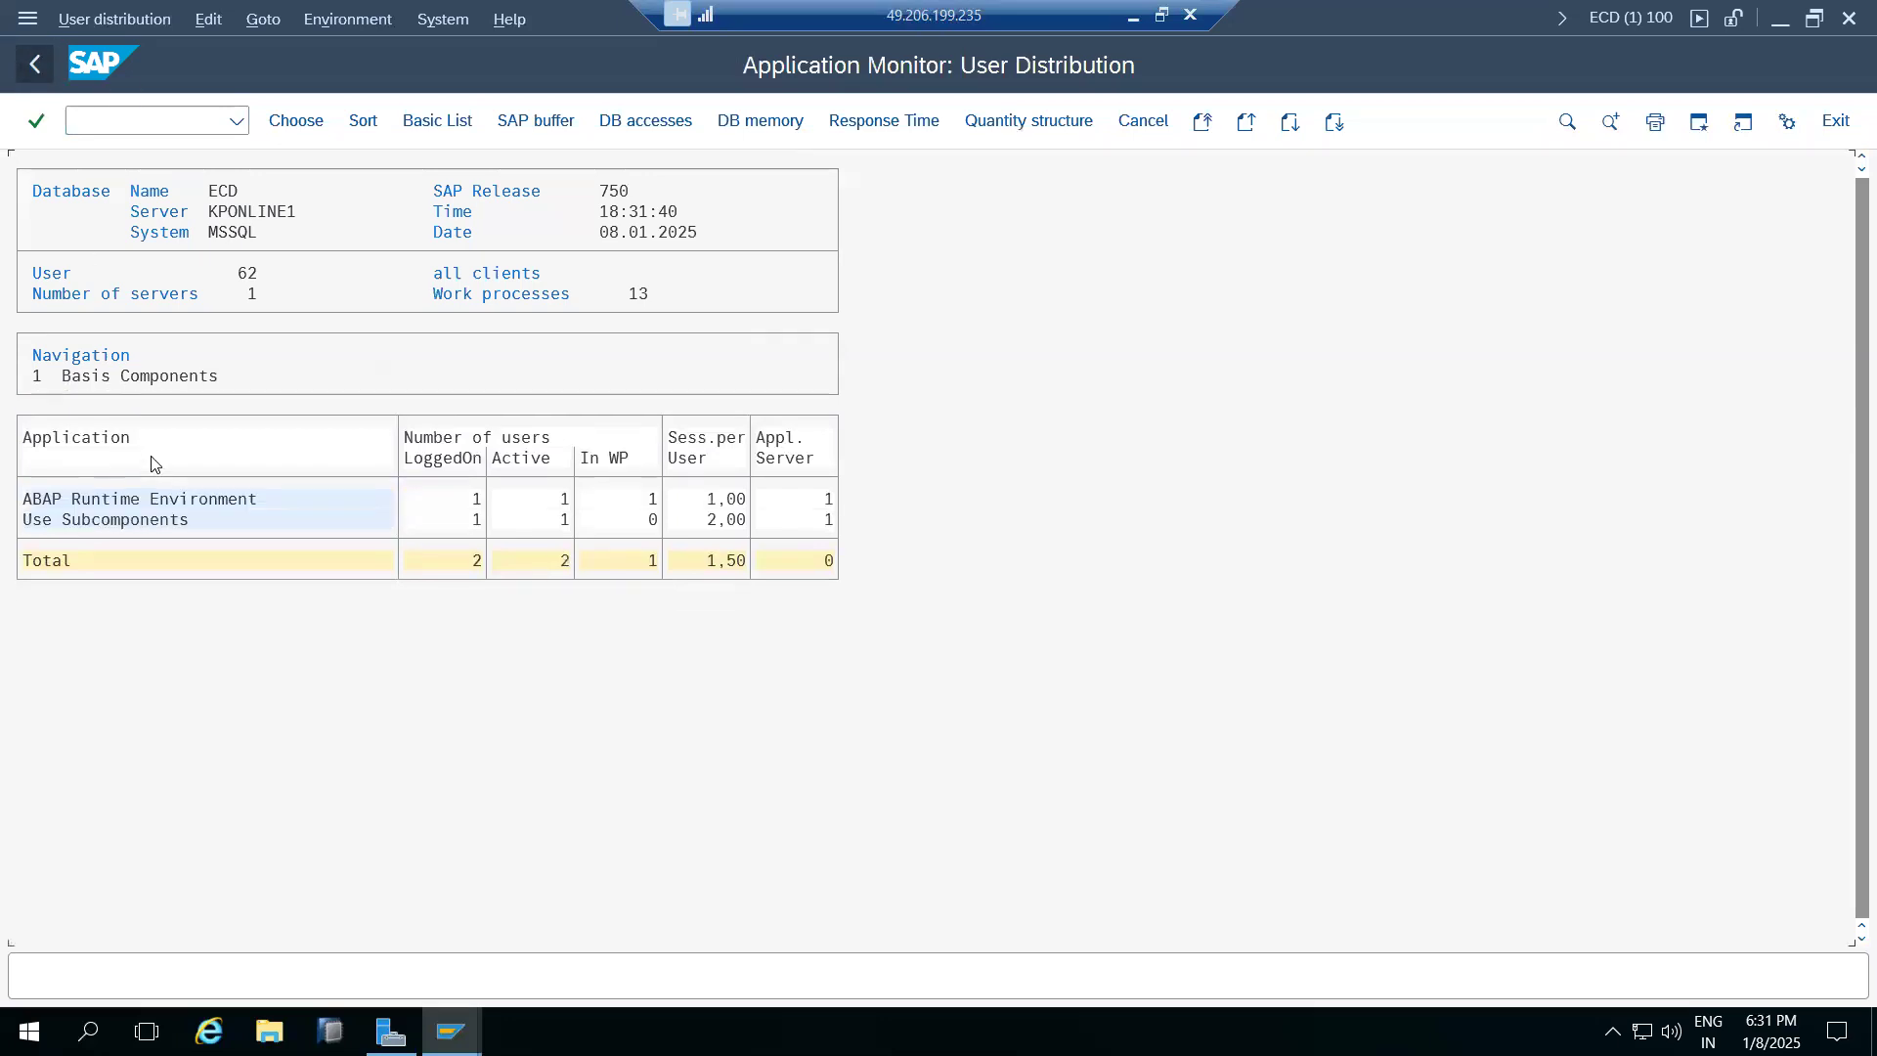
double_click(170, 496)
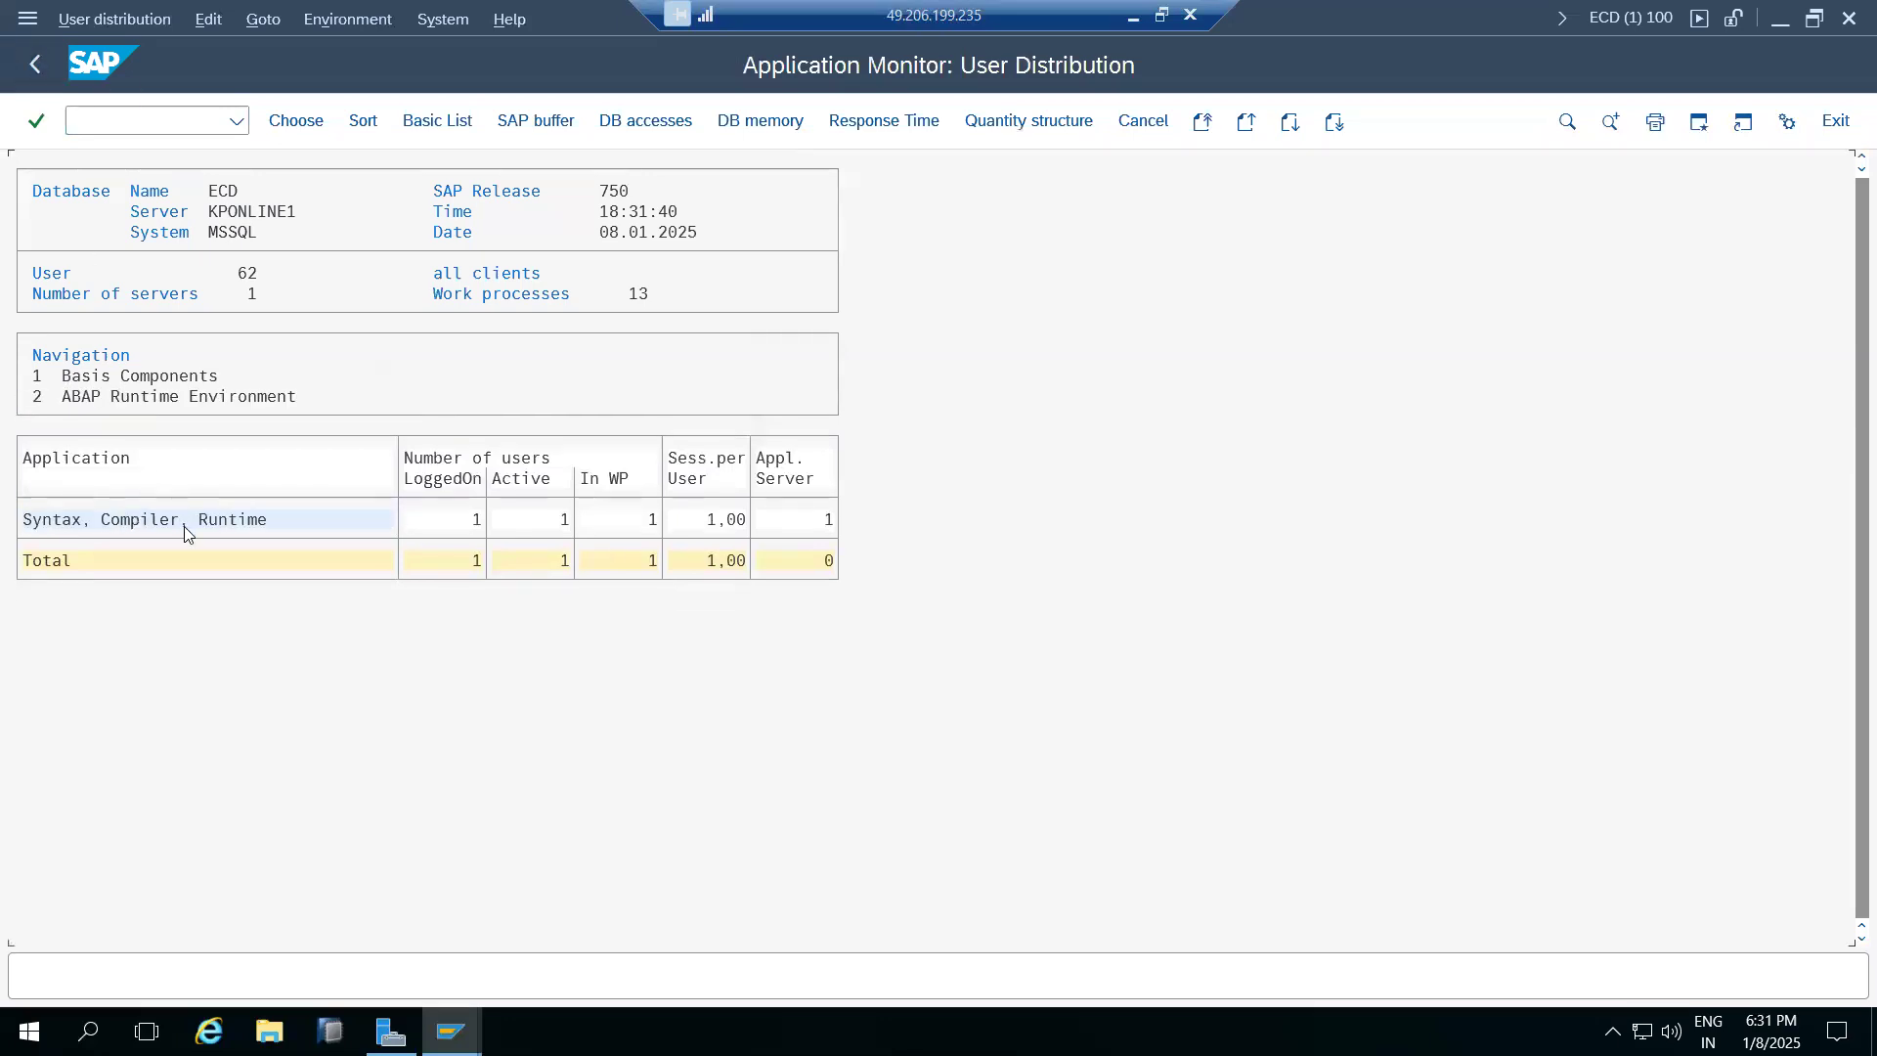
Dismiss the missing-entry error, close the second SAP session window, and show the desktop
click(450, 1032)
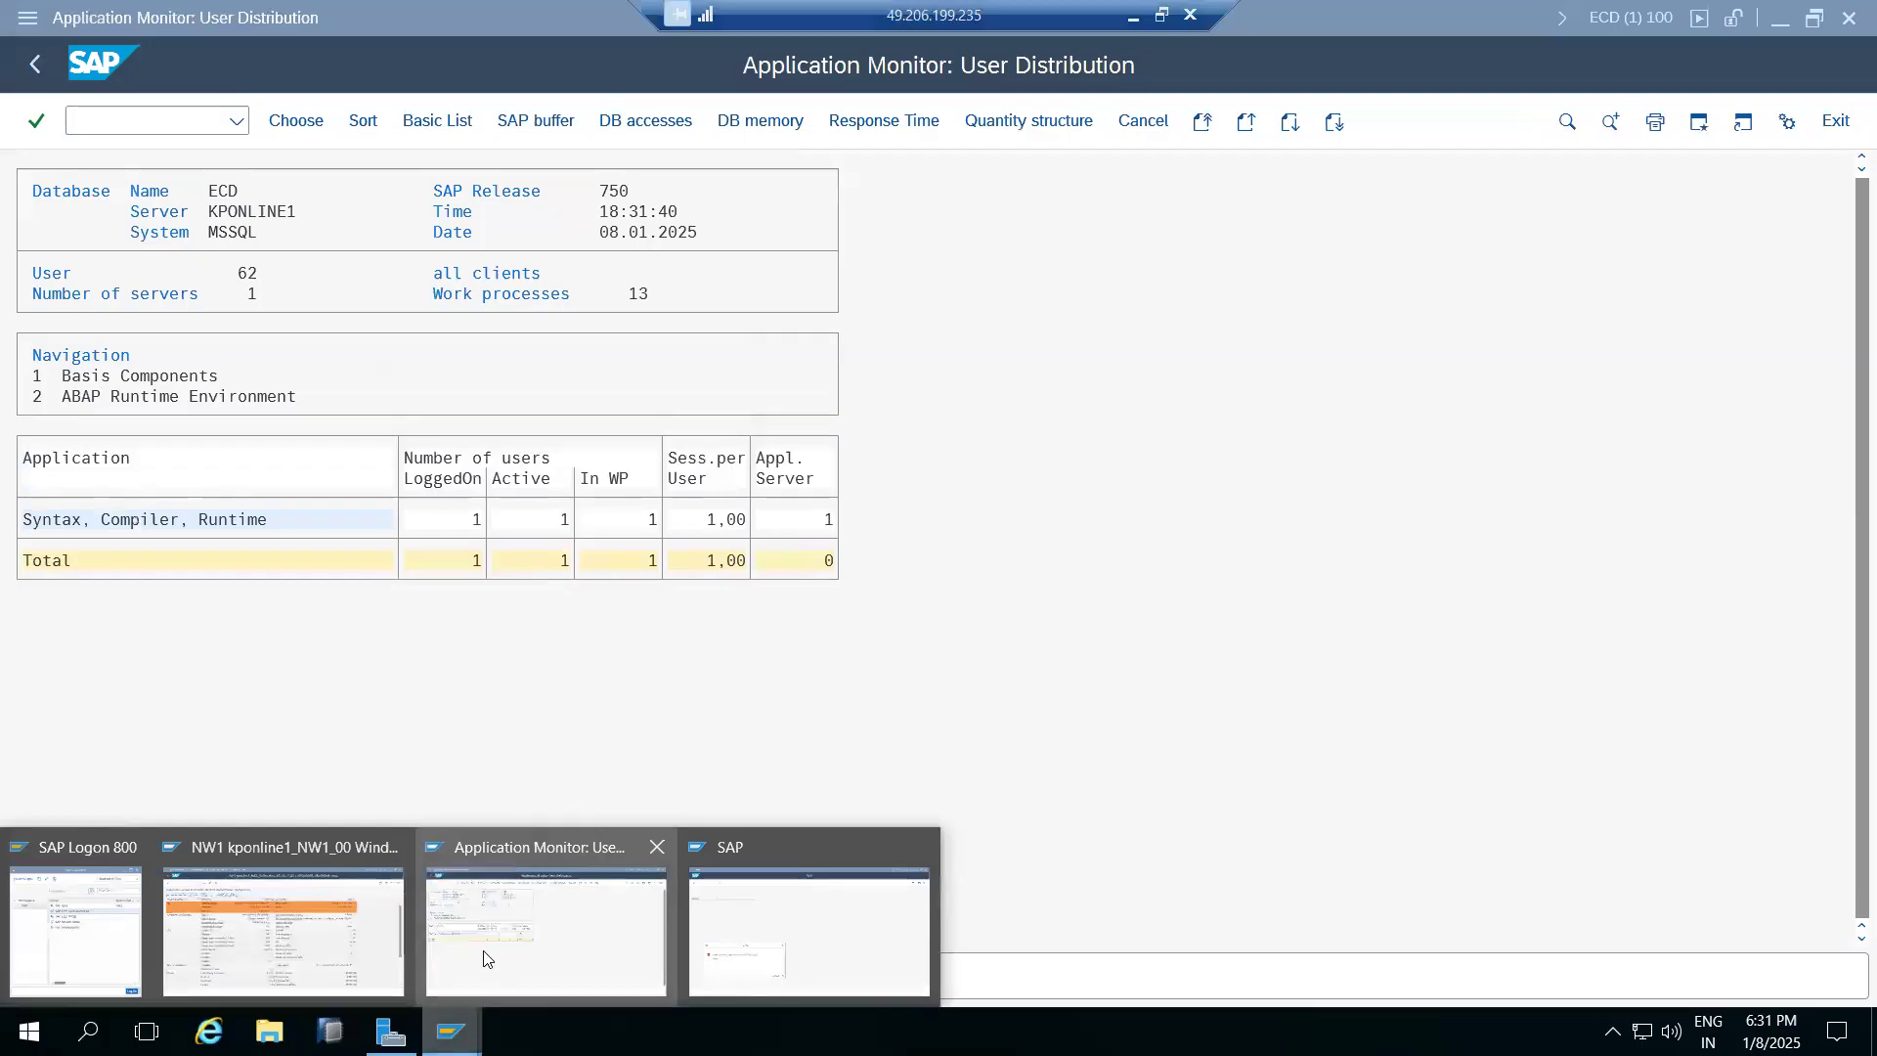
click(792, 924)
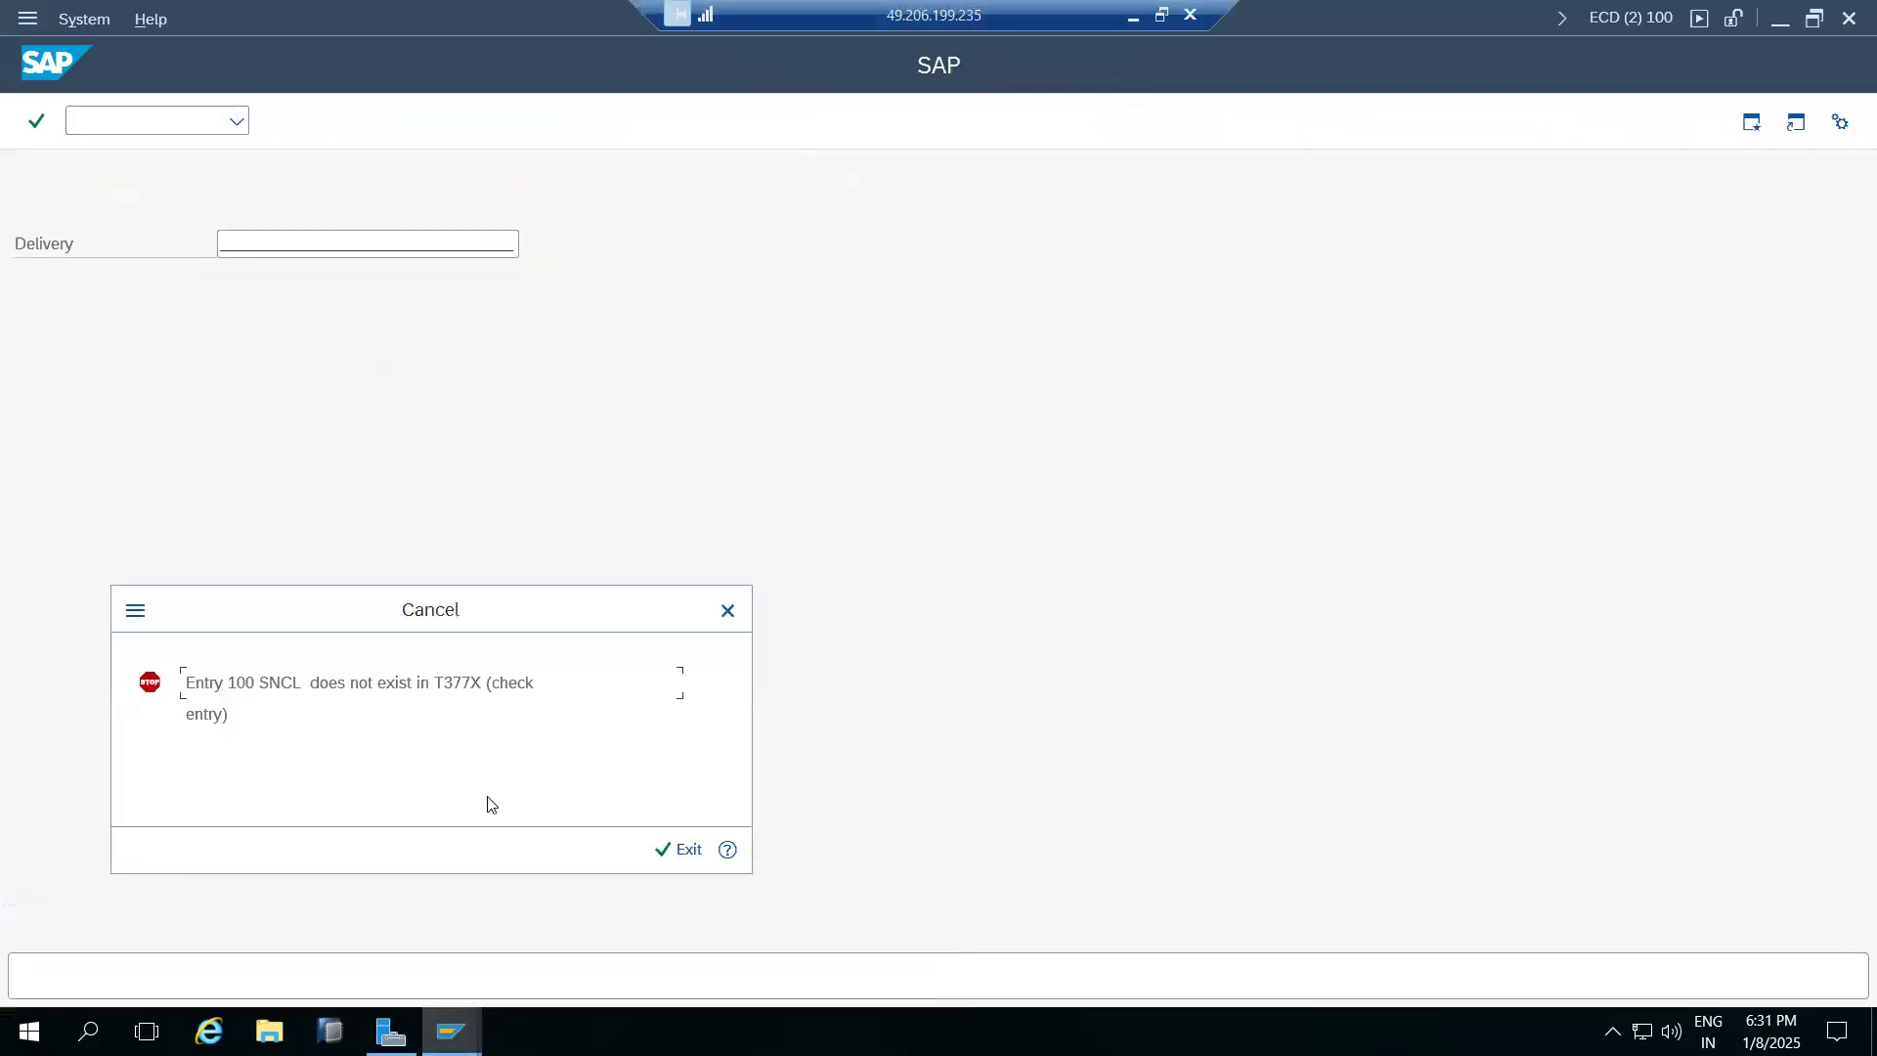
click(679, 847)
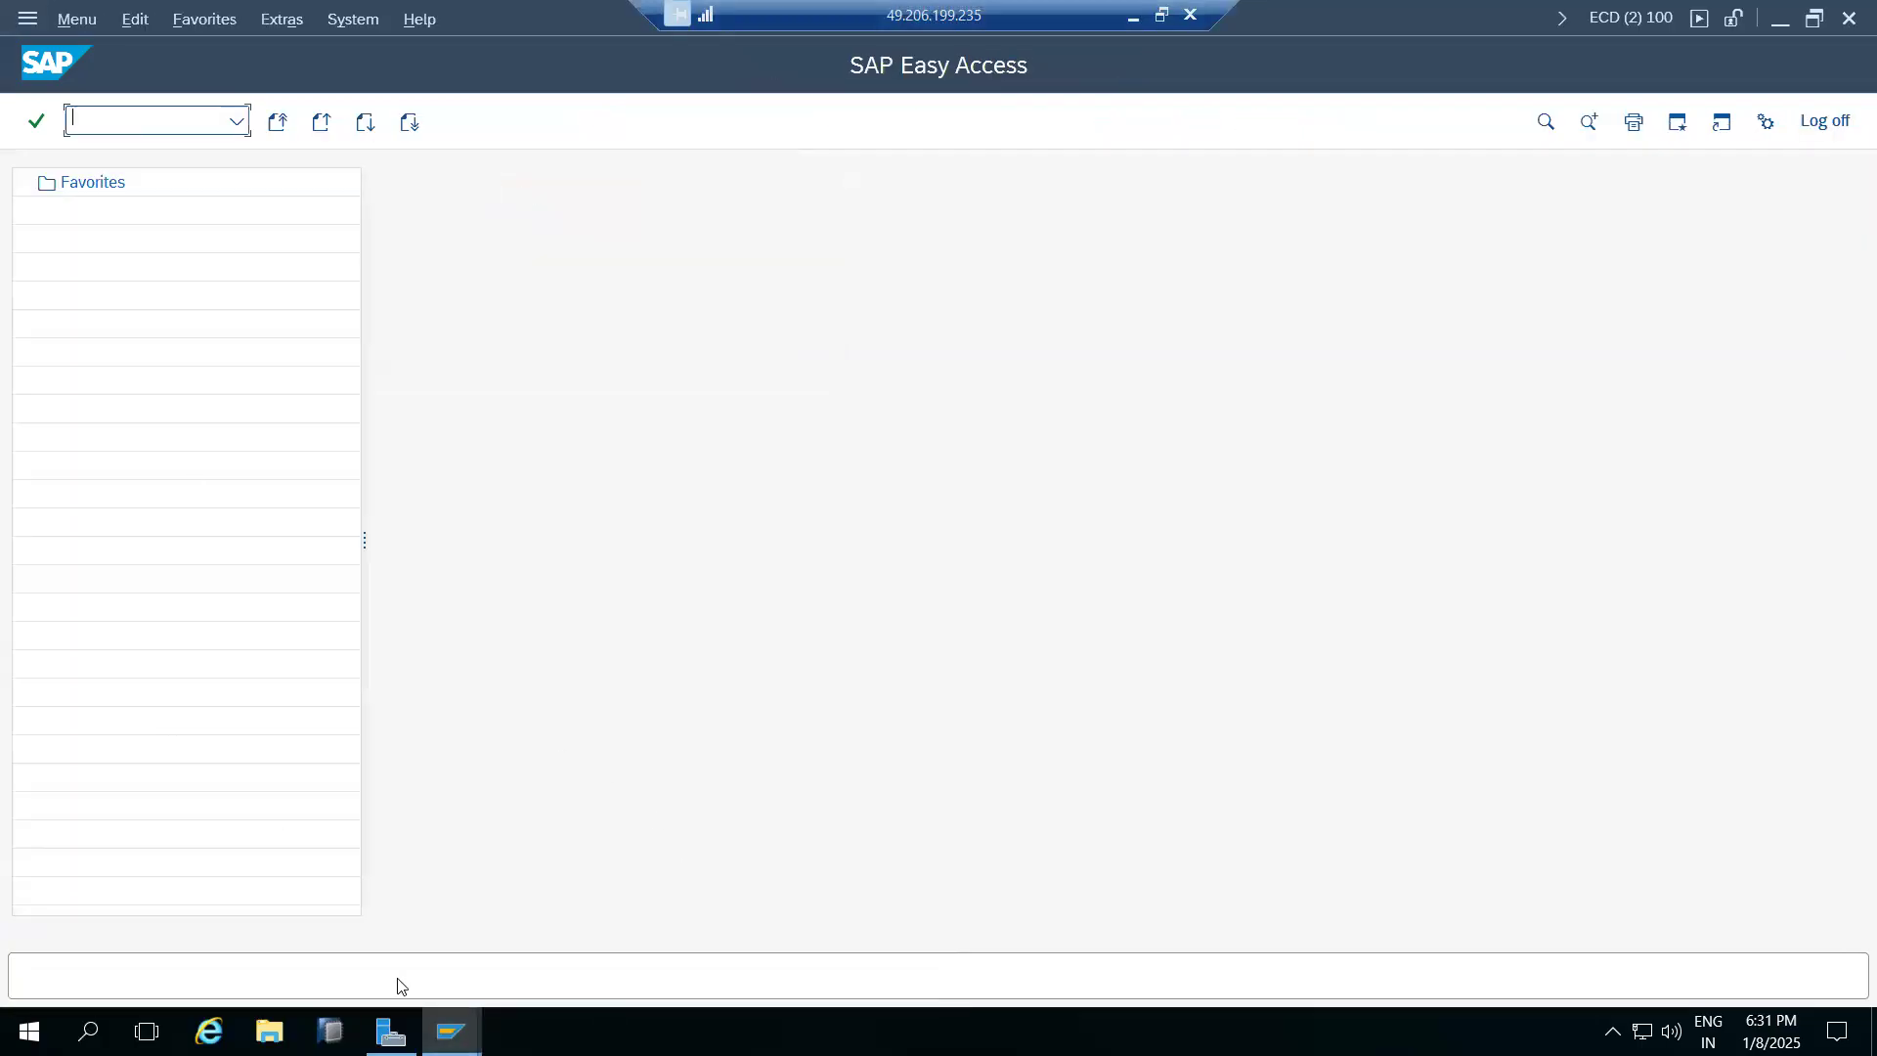
click(439, 1019)
click(834, 892)
click(1848, 18)
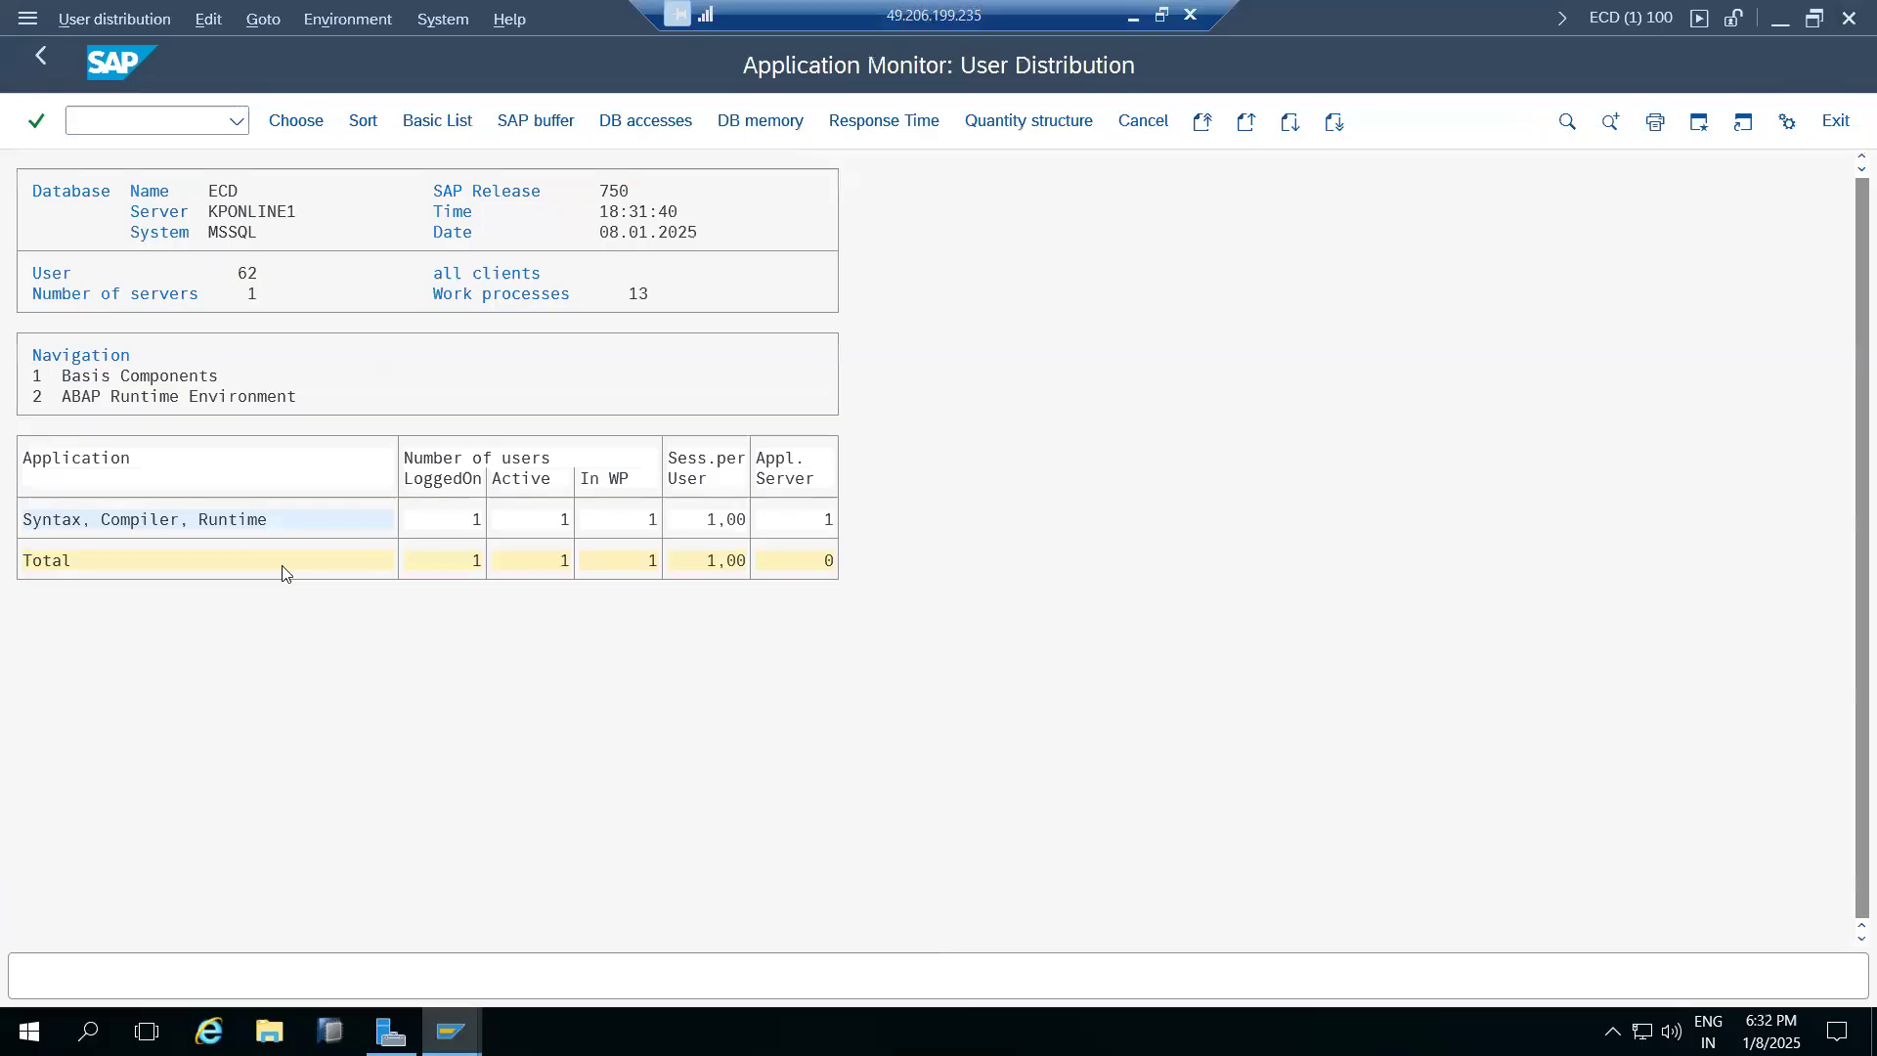
key(super+d)
mouse_move(450, 1031)
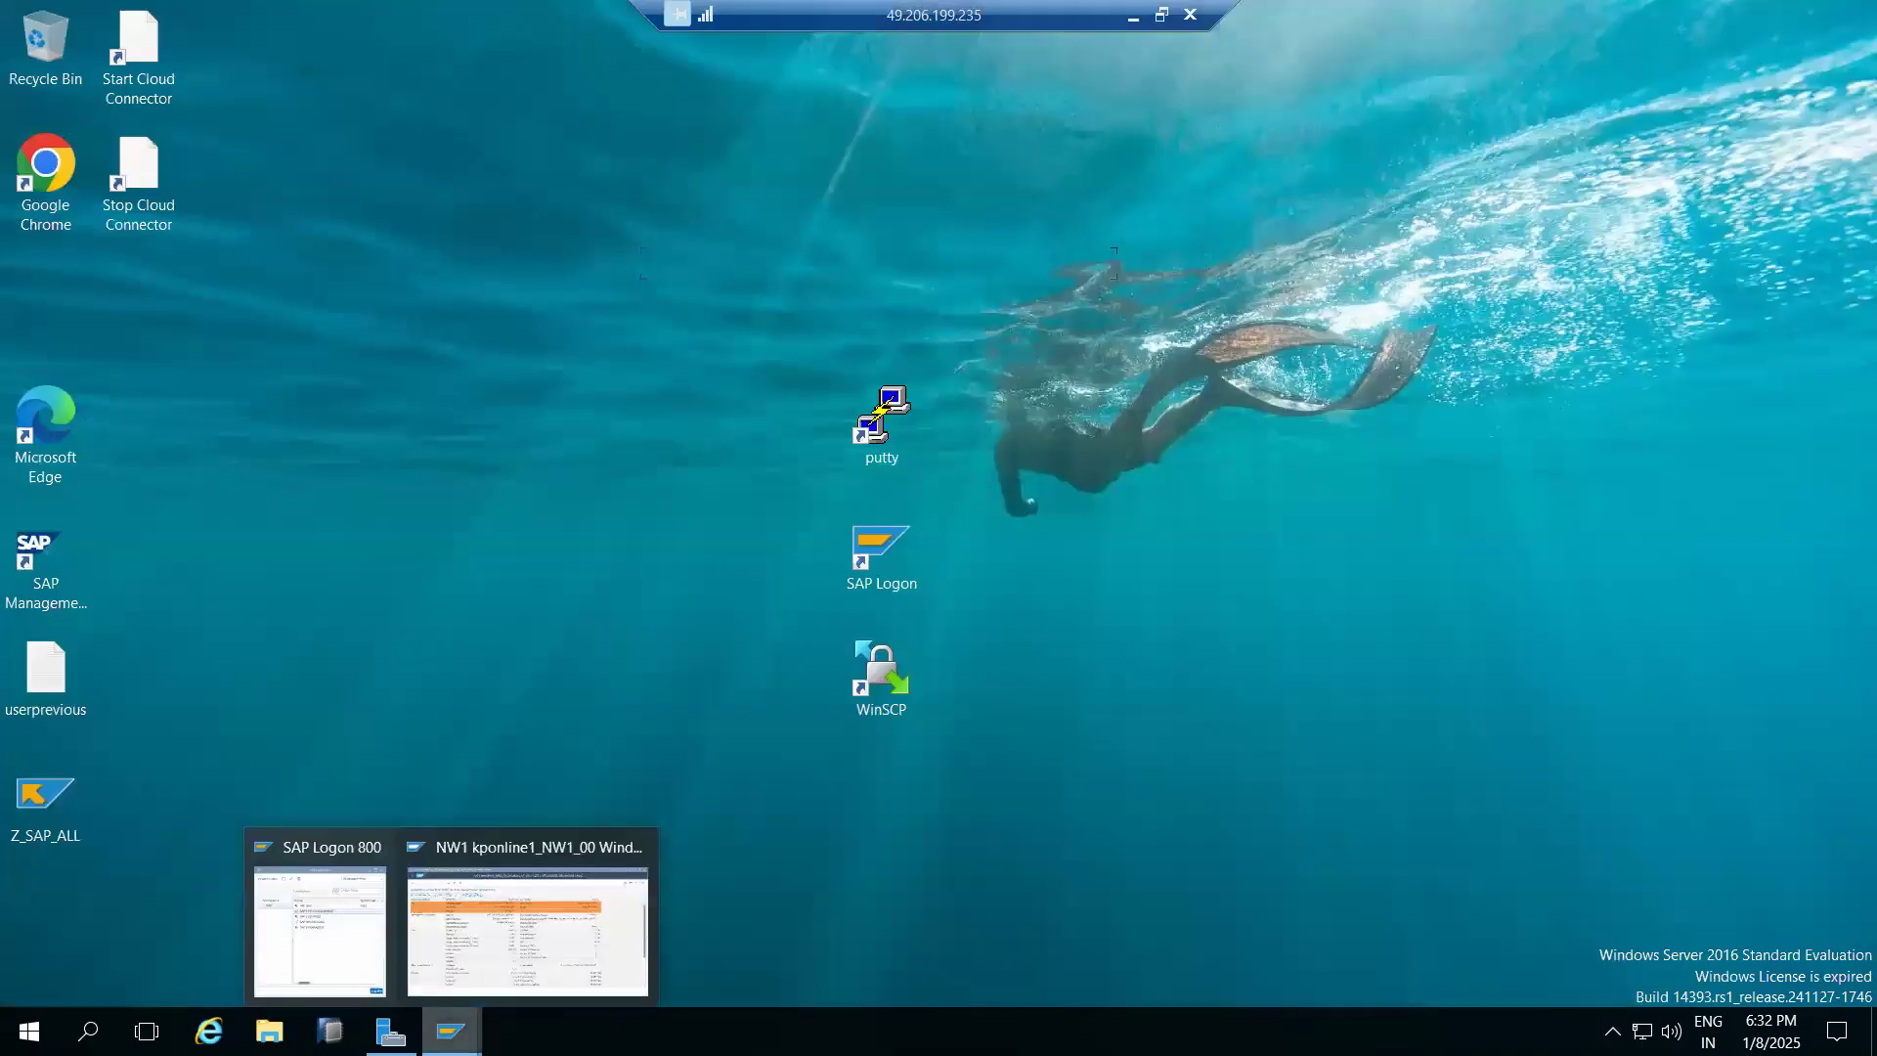
Log off the NW1 system with /nex and switch back to the Paint notes
click(502, 924)
click(35, 63)
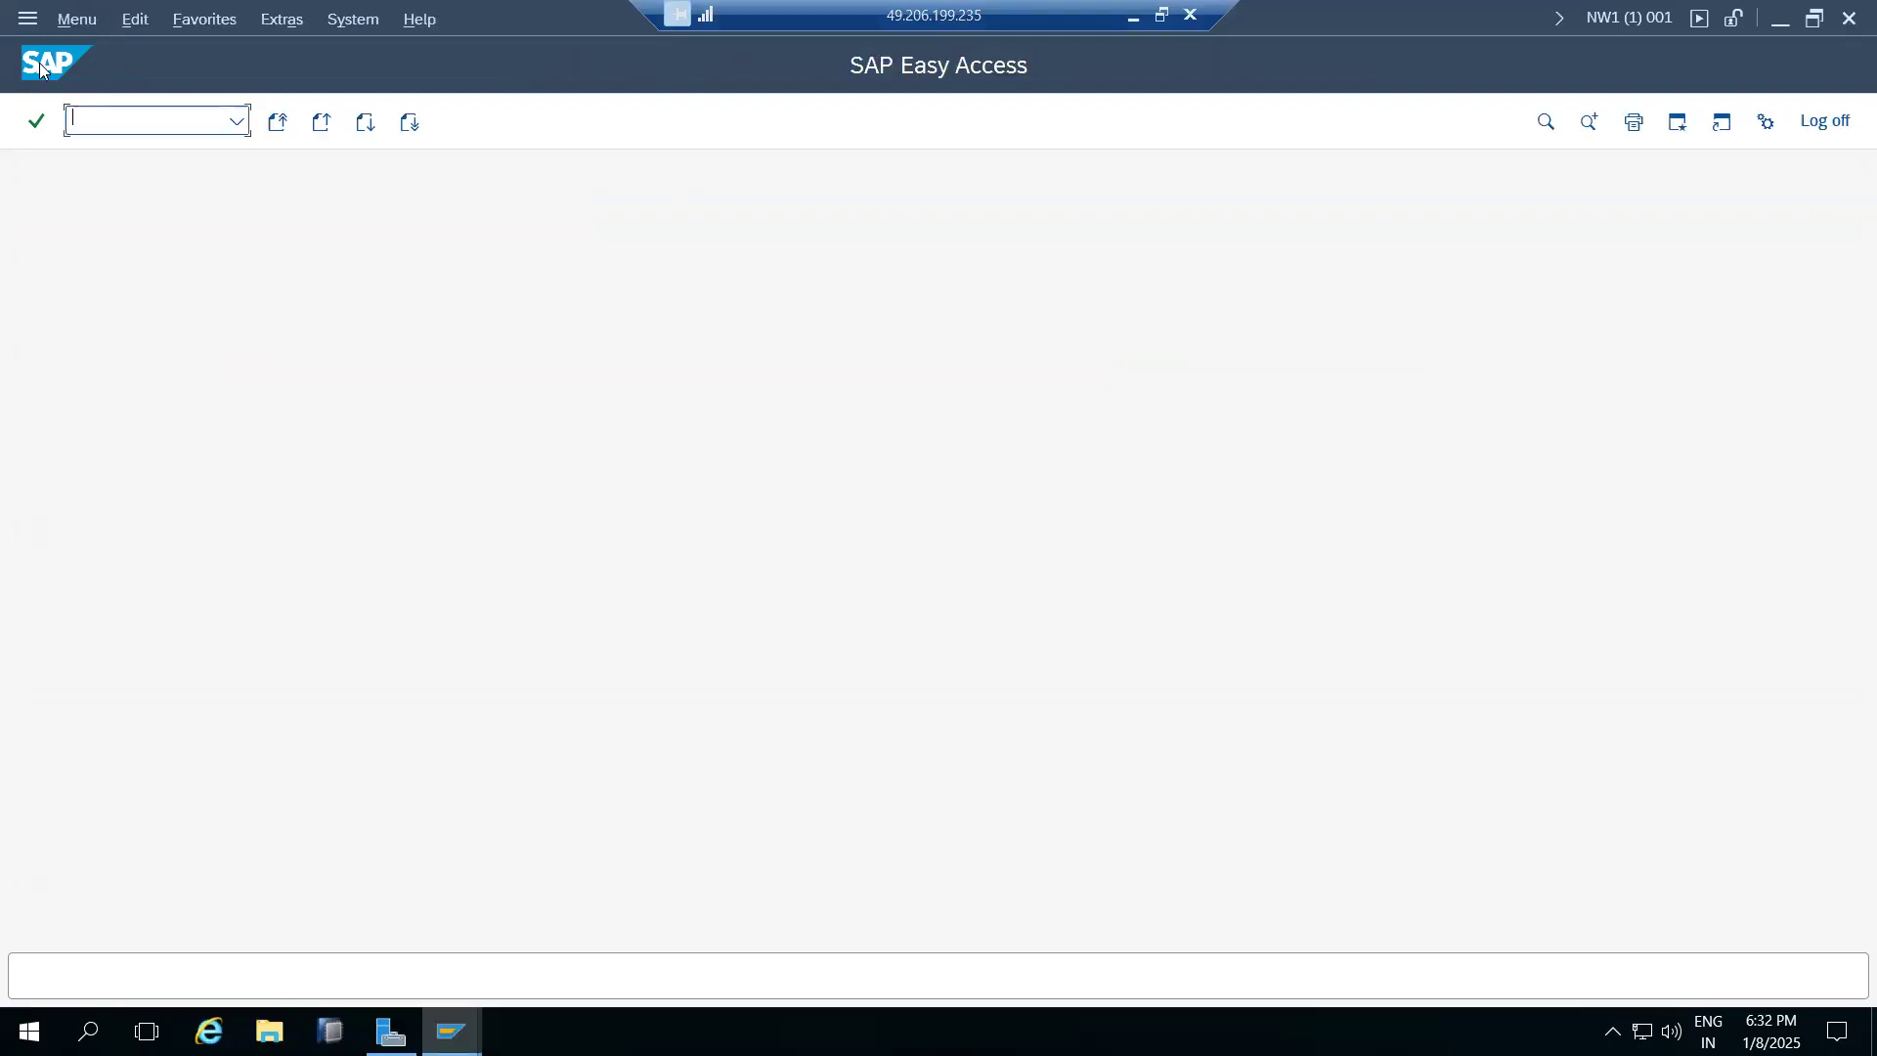
text(/nex)
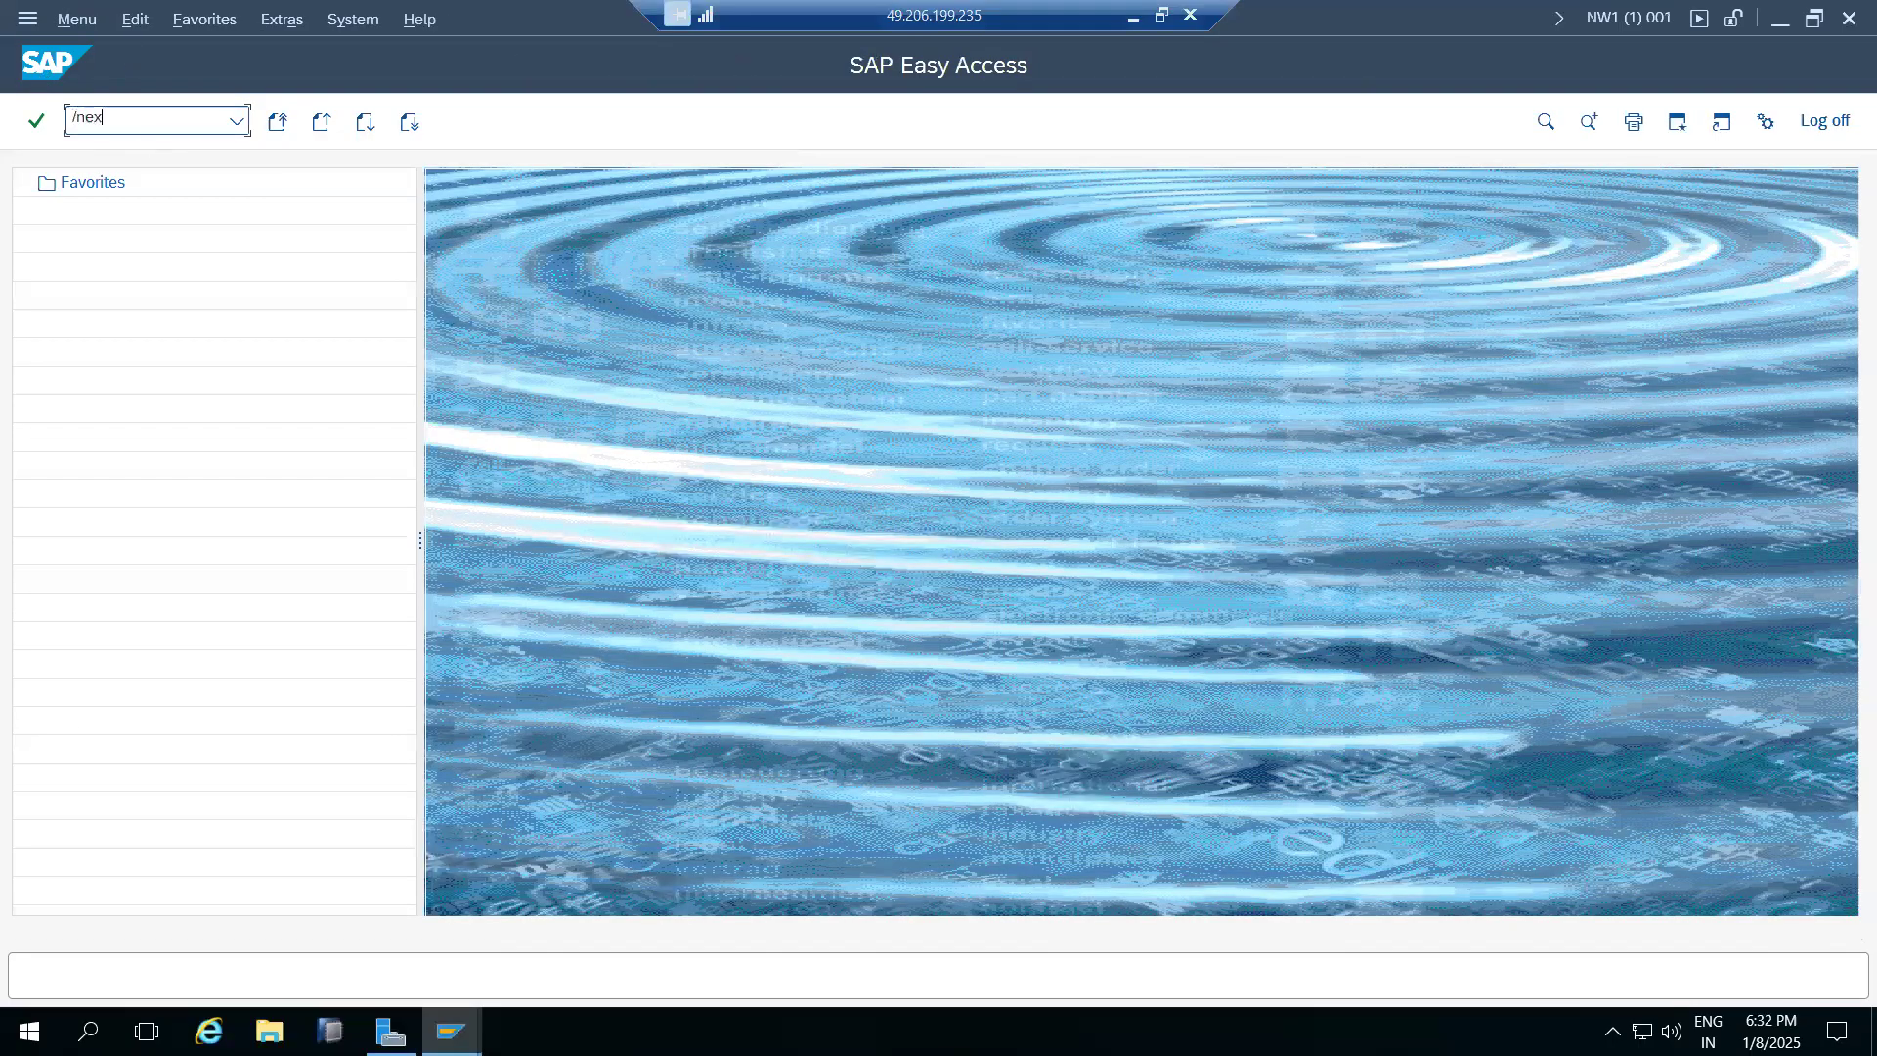
key(Return)
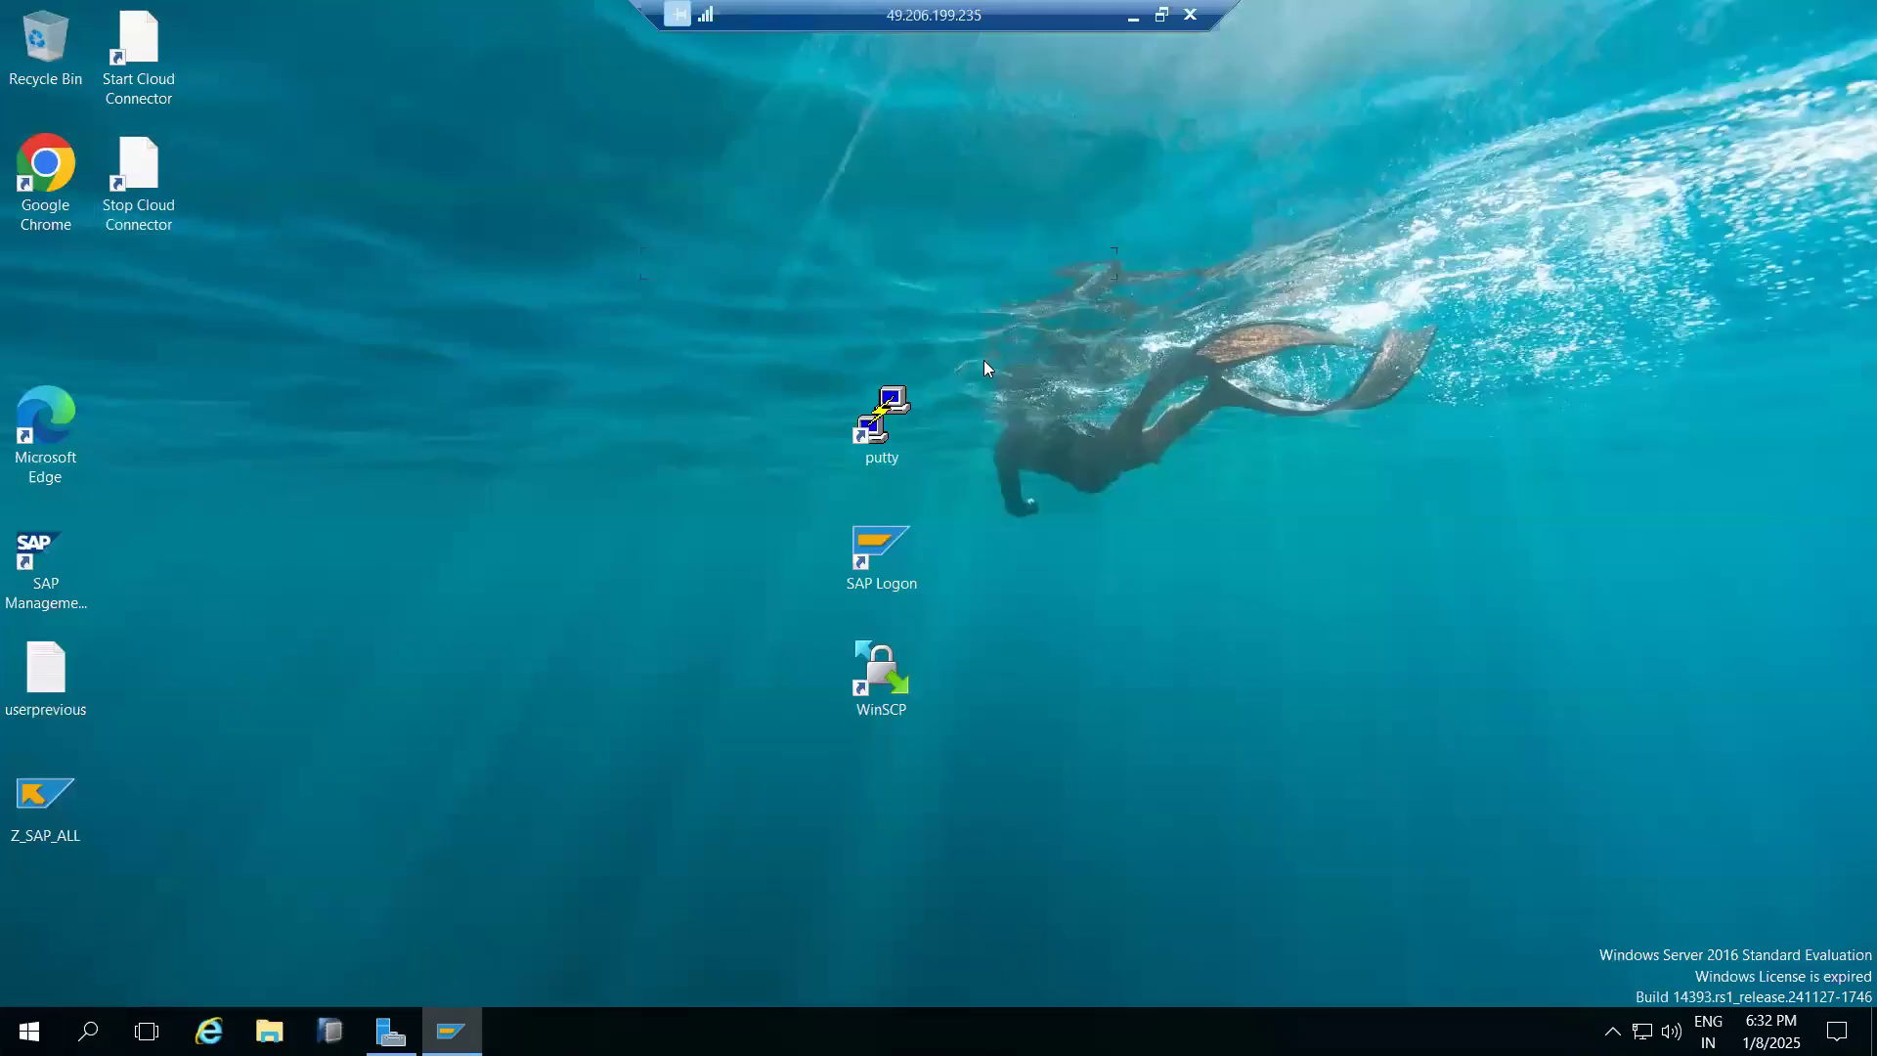
key(alt+Tab)
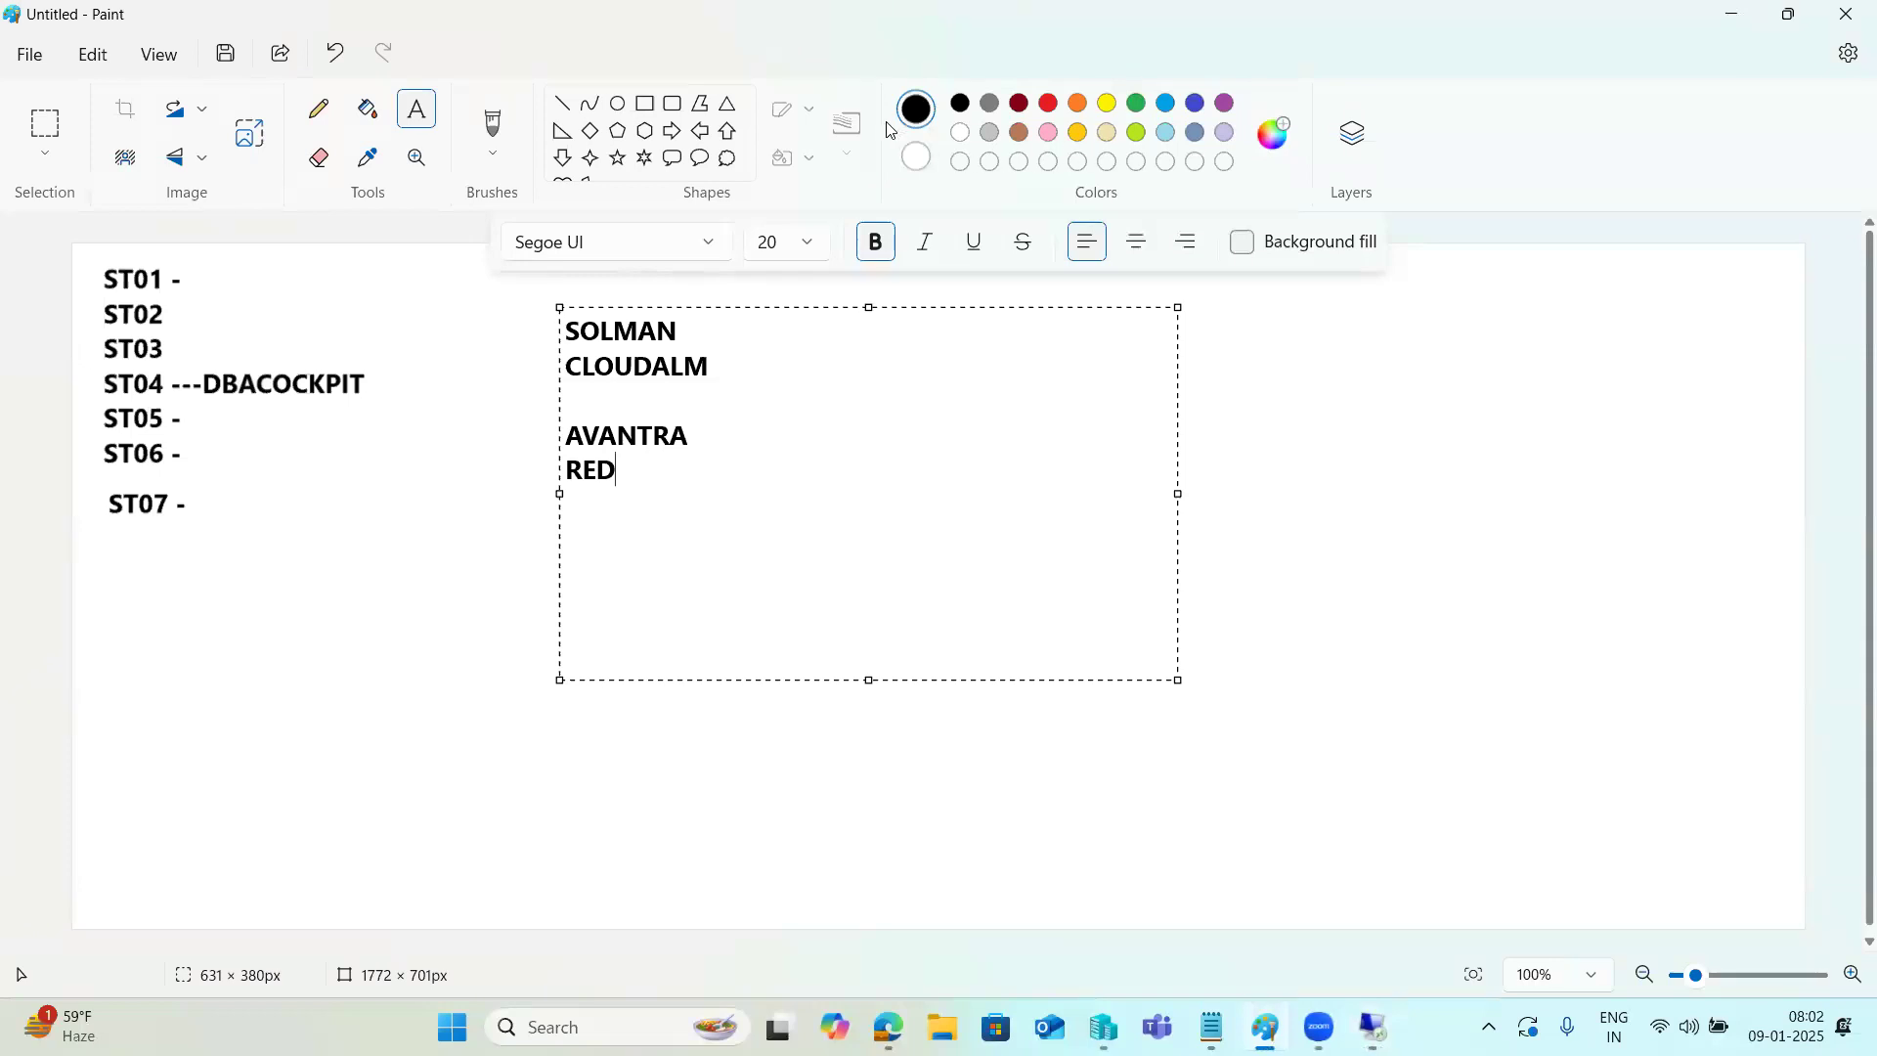